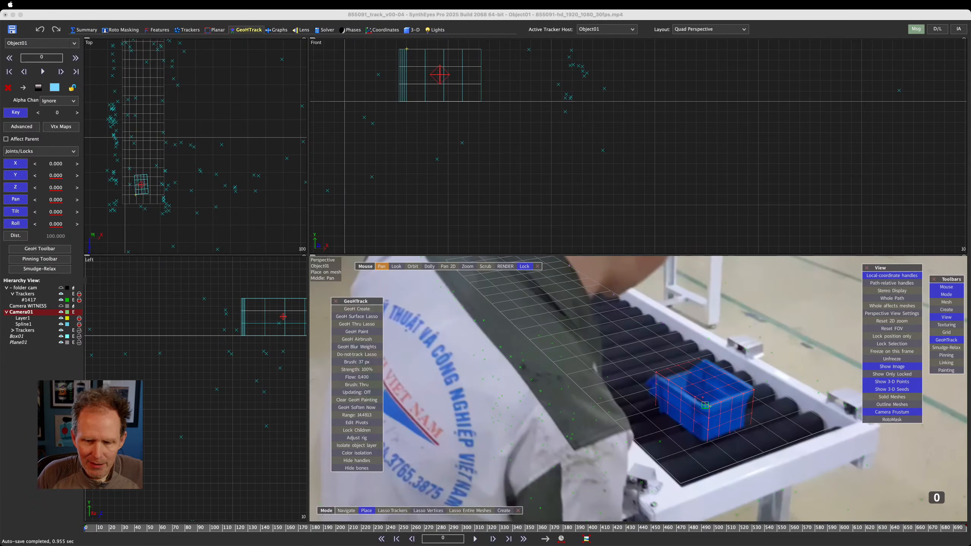
Go to frame 101 and select the three trackers along the far edge of the conveyor rollers in the camera view
scroll(157, 419, down, 8)
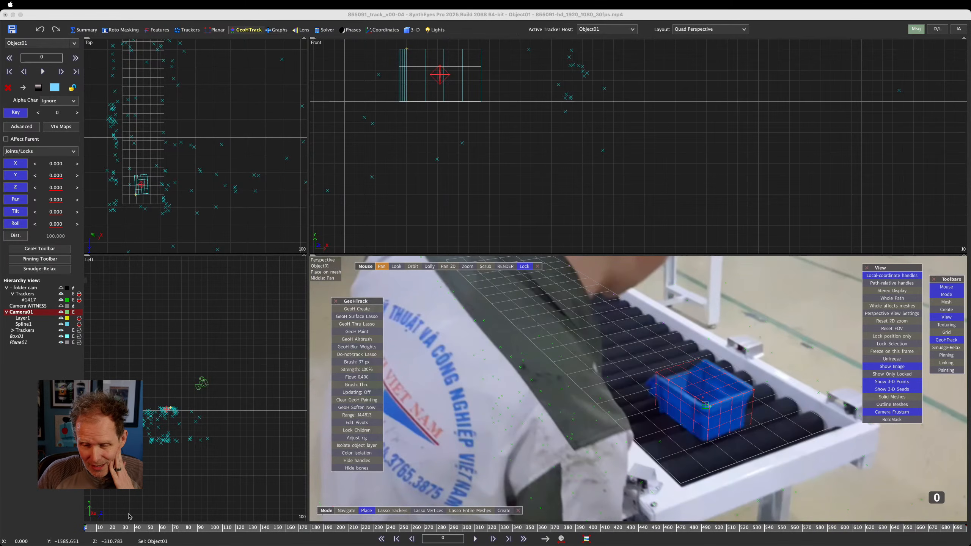
drag(90, 528, 215, 524)
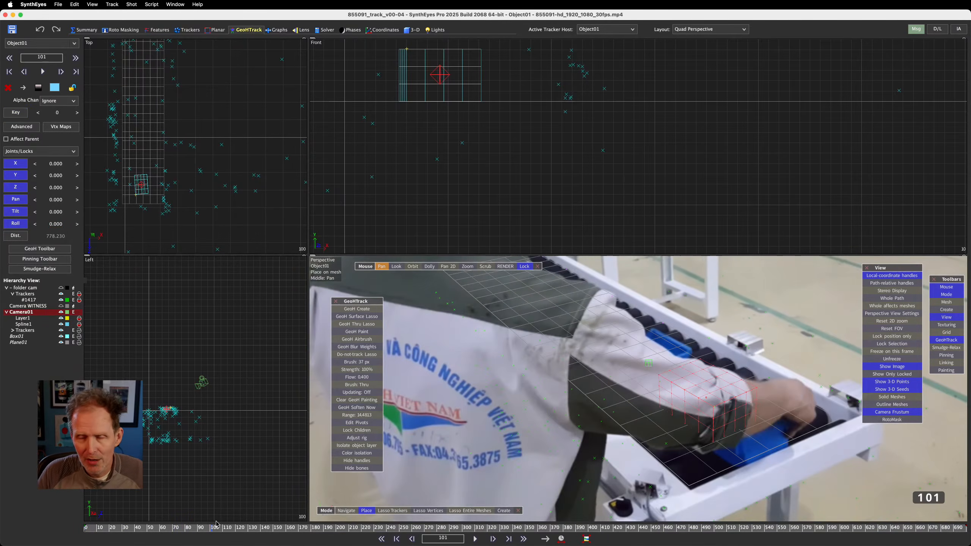
click(189, 30)
scroll(564, 251, up, 2)
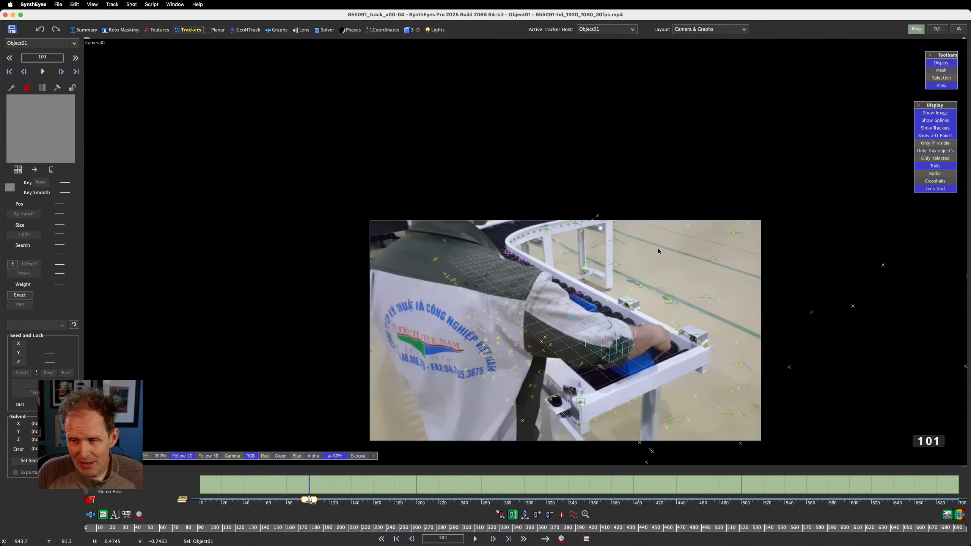
scroll(658, 251, up, 2)
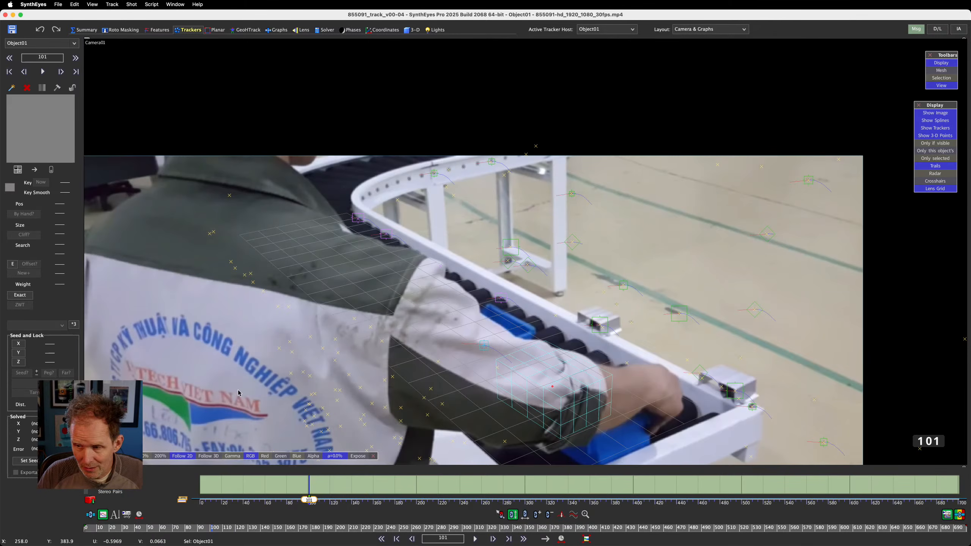
click(365, 219)
click(387, 232)
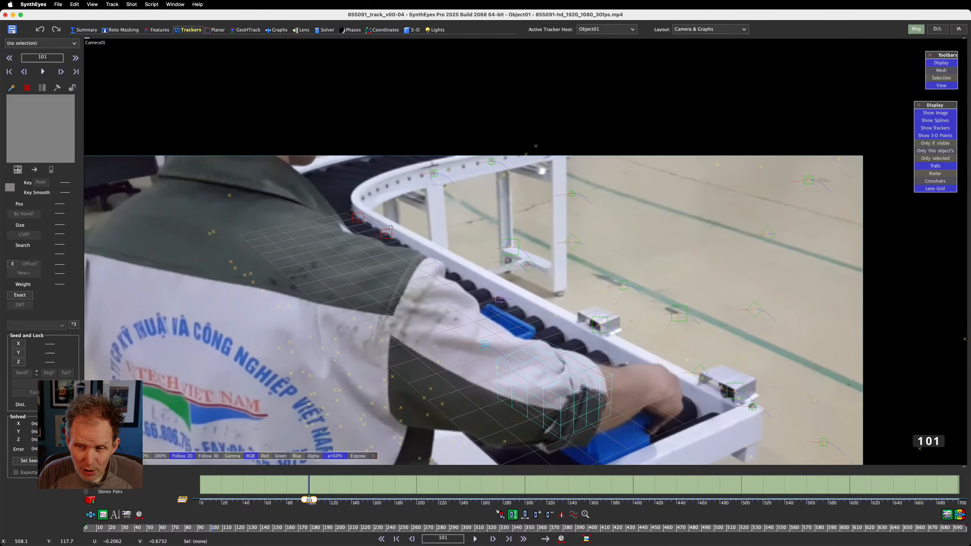
click(503, 296)
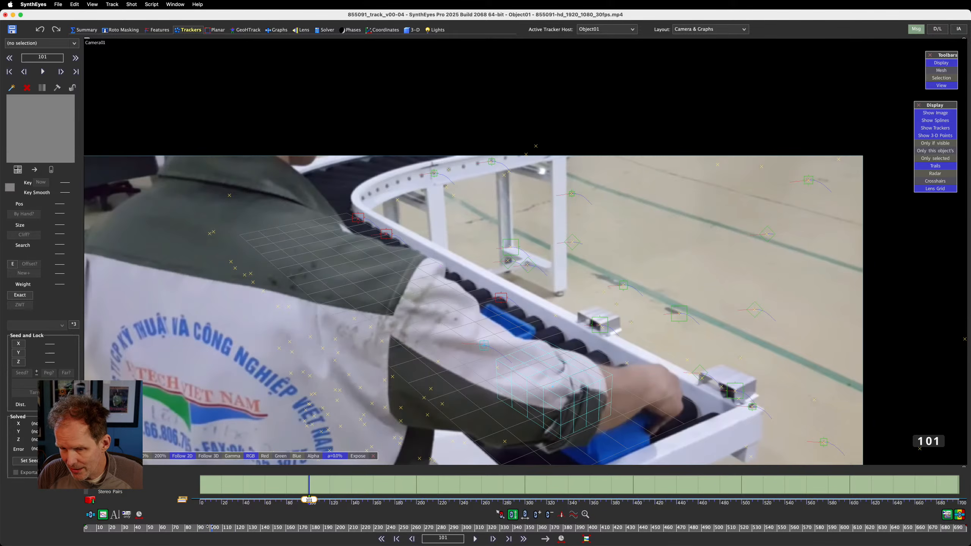
Show frame 146 in the 3-D quad perspective layout and open the hierarchy view as a floating window
drag(210, 527, 269, 527)
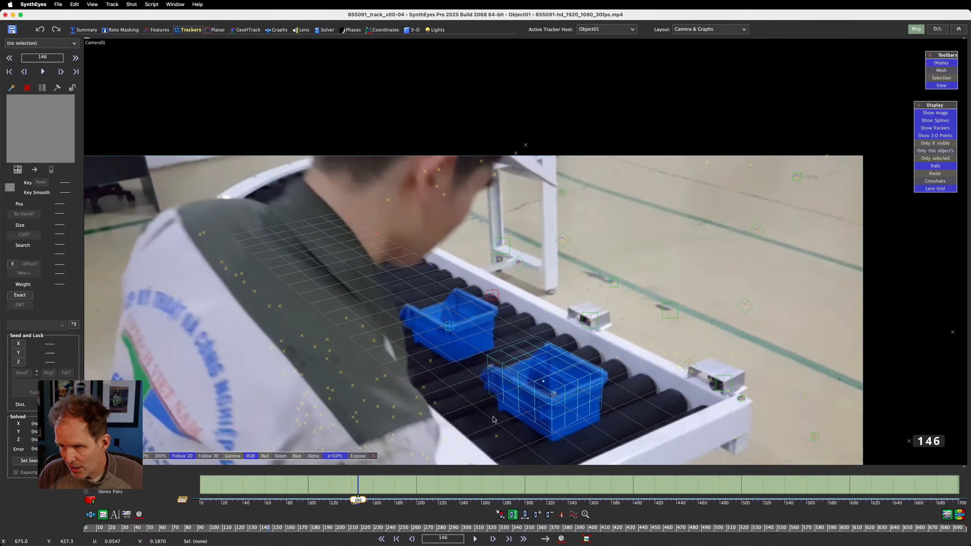
click(415, 30)
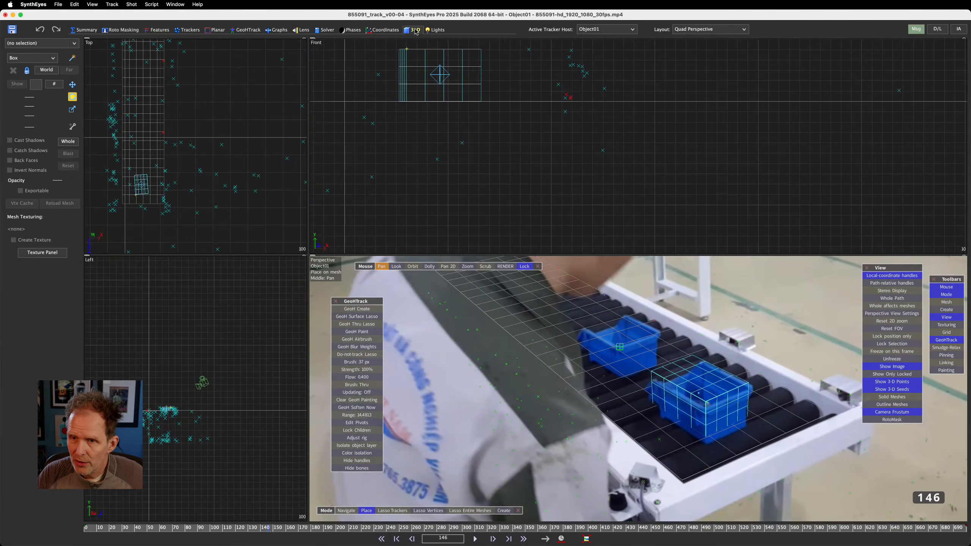
scroll(225, 97, up, 2)
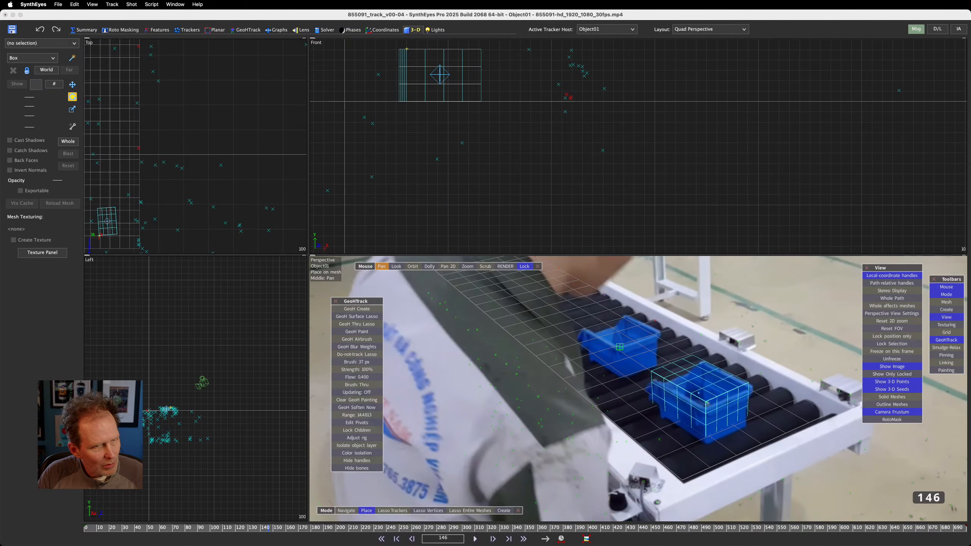
click(75, 306)
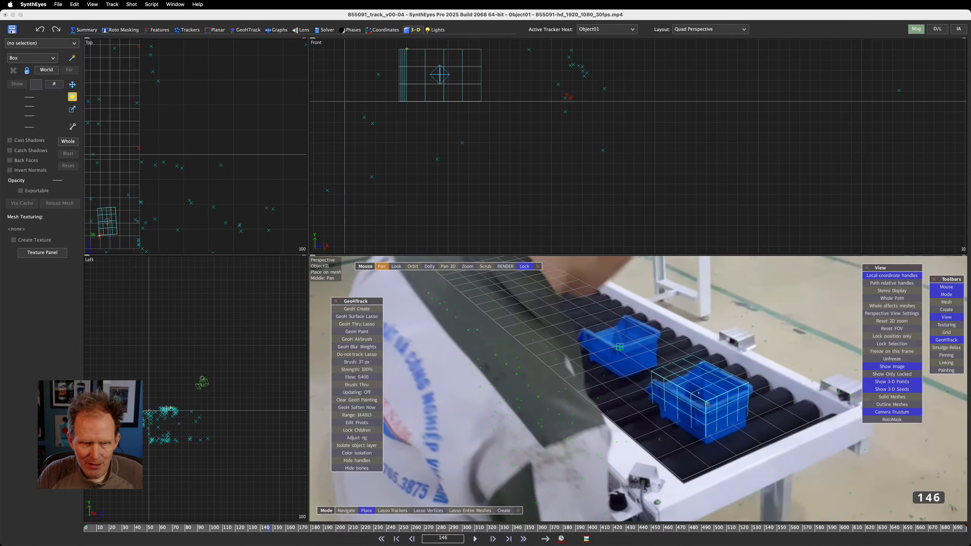
drag(1, 254, 99, 294)
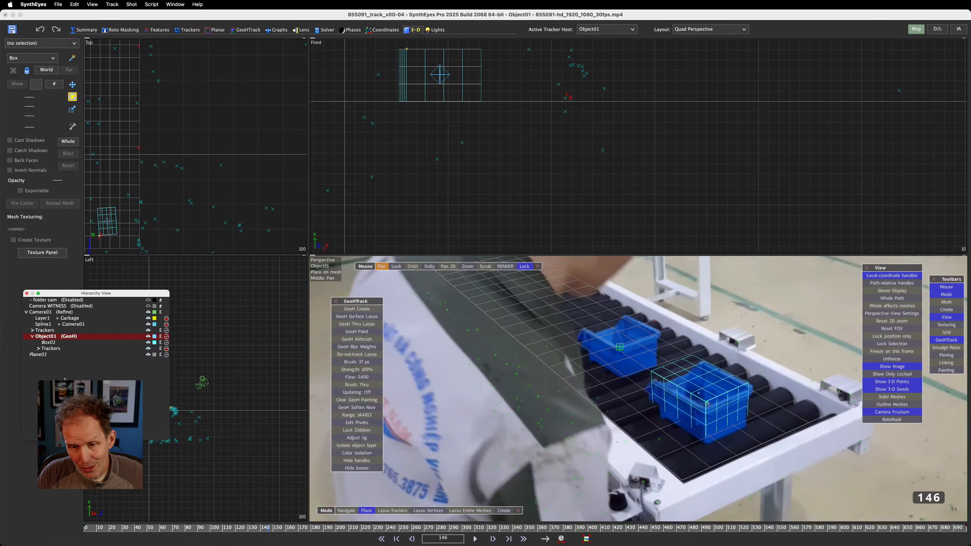
Switch the active tracker host between Camera01 and Object01, finishing on Camera01 with nothing selected
click(57, 312)
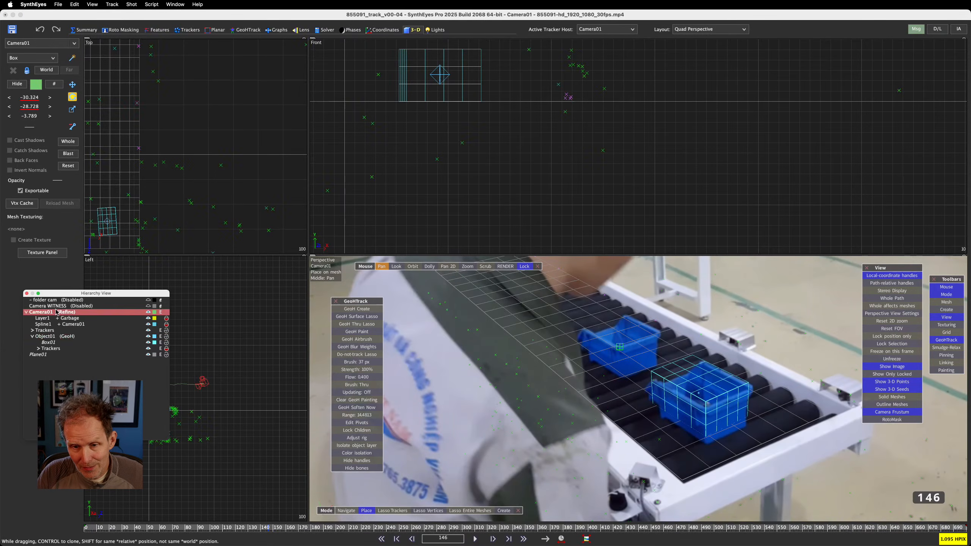
click(237, 119)
click(77, 311)
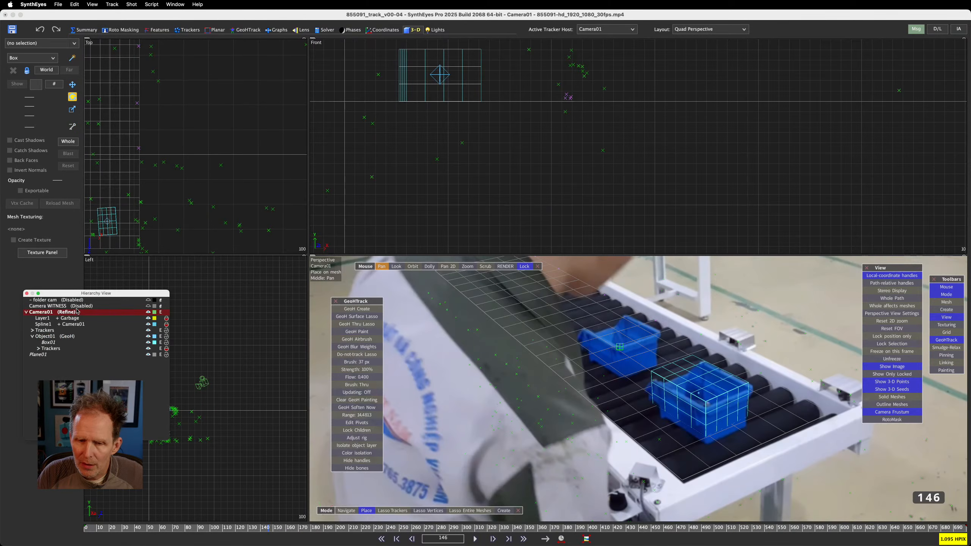
click(46, 336)
click(225, 76)
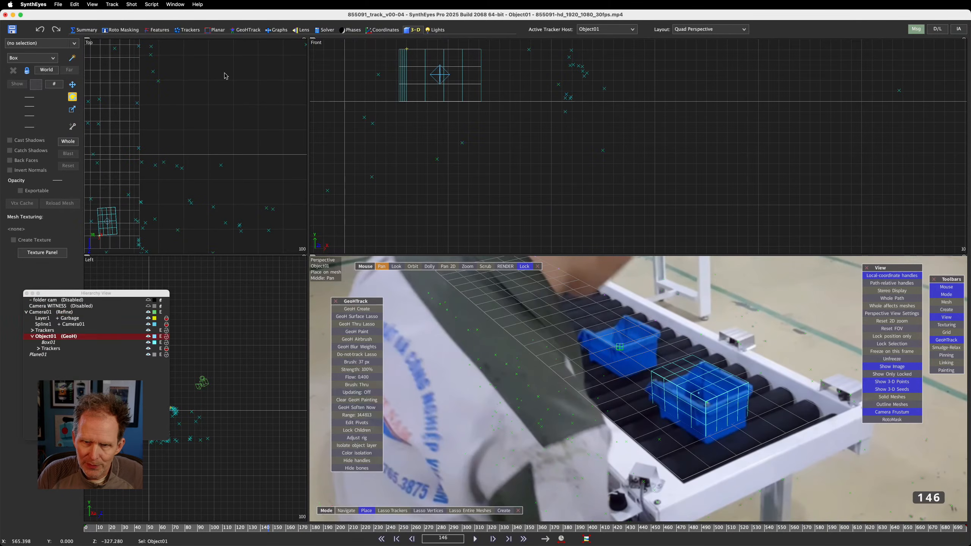
click(60, 312)
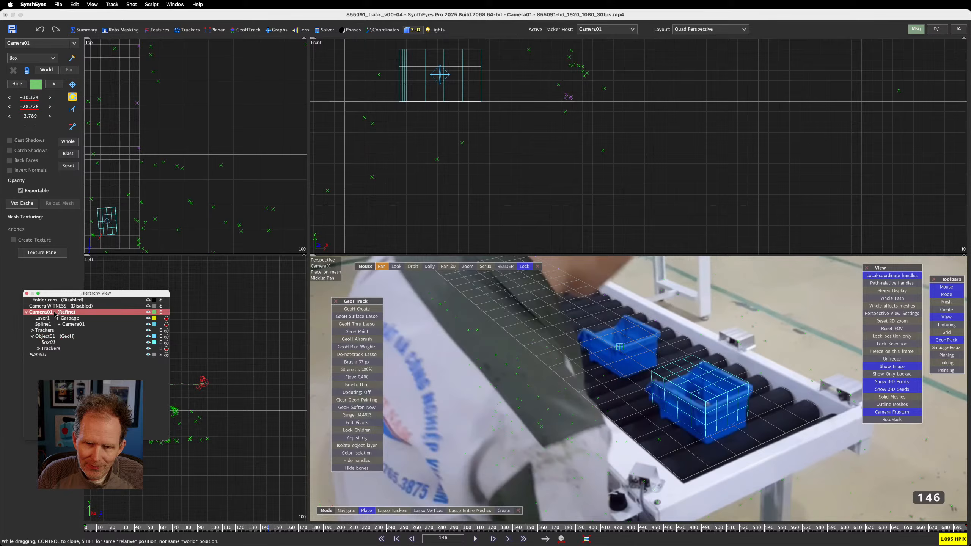
click(272, 99)
Try rotating the conveyor plane to -27 degrees in the top view and undo the rotation
middle_drag(172, 107, 181, 179)
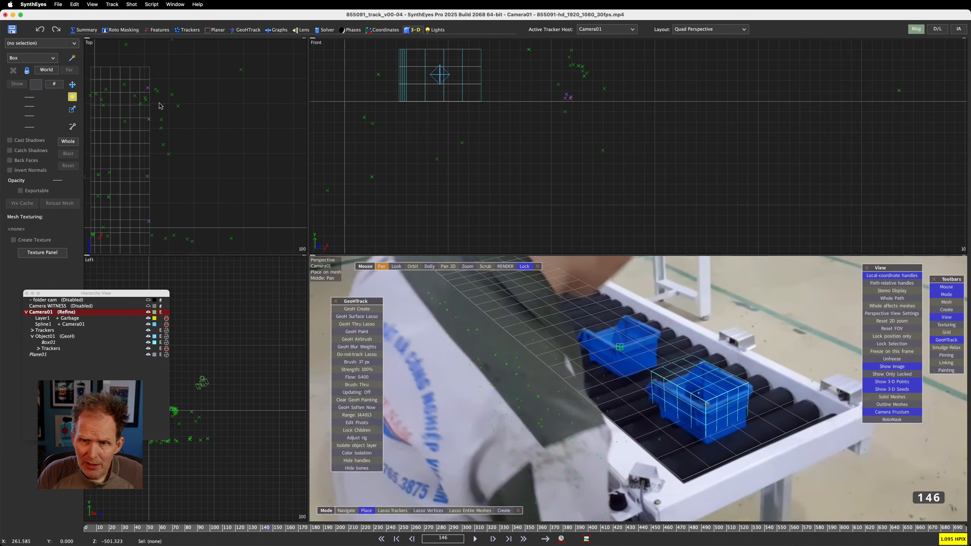
click(152, 95)
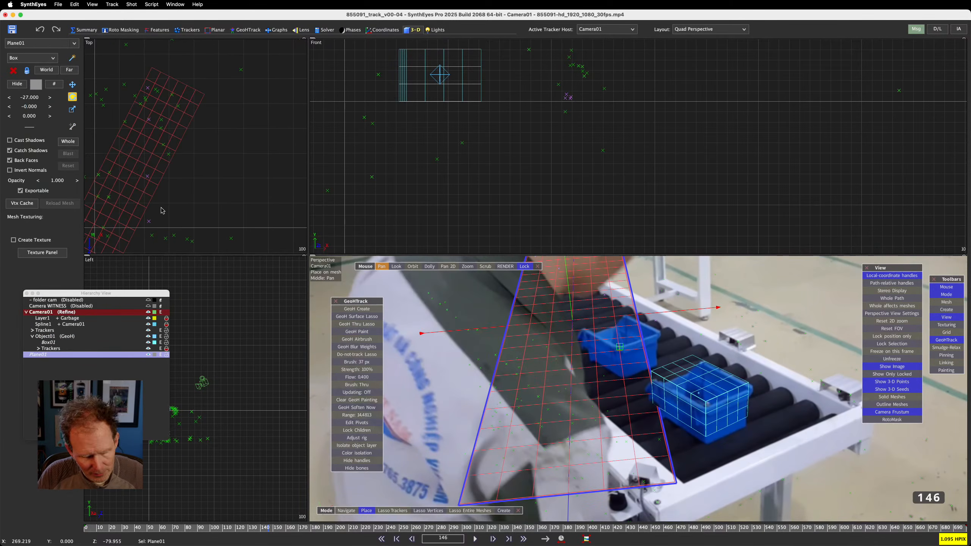
key(super+z)
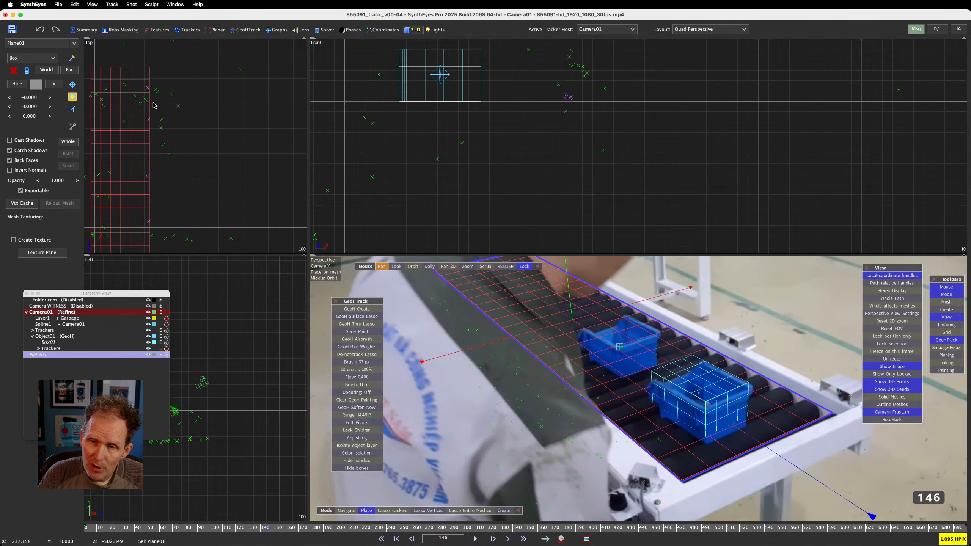
Select and lock Camera01 with Whole mode enabled, and frame the conveyor trackers near the ground line in the left view
scroll(718, 96, up, 2)
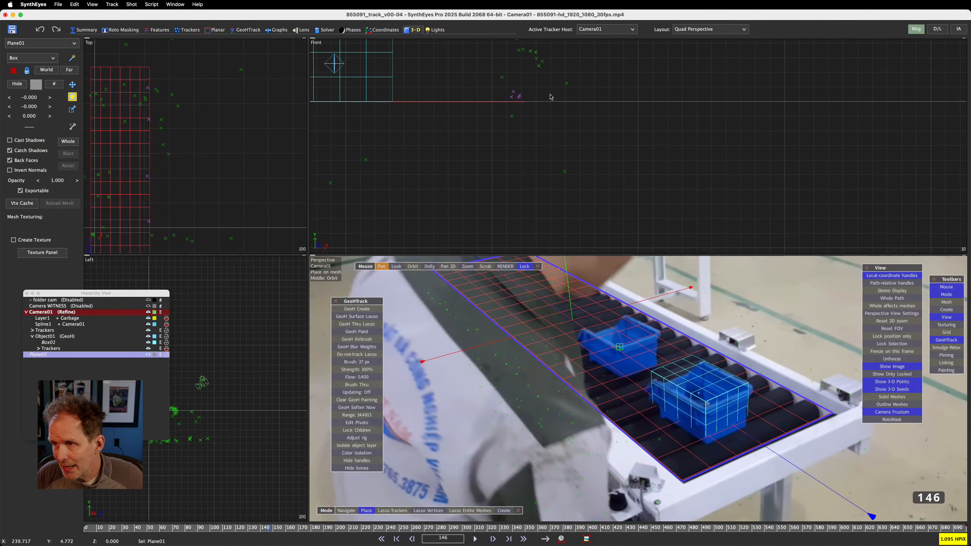
scroll(551, 97, up, 2)
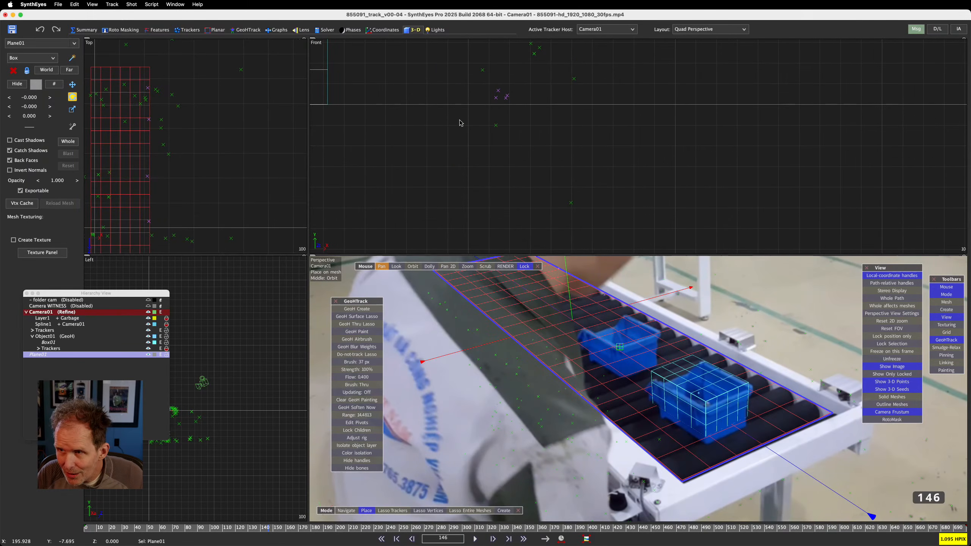
click(67, 141)
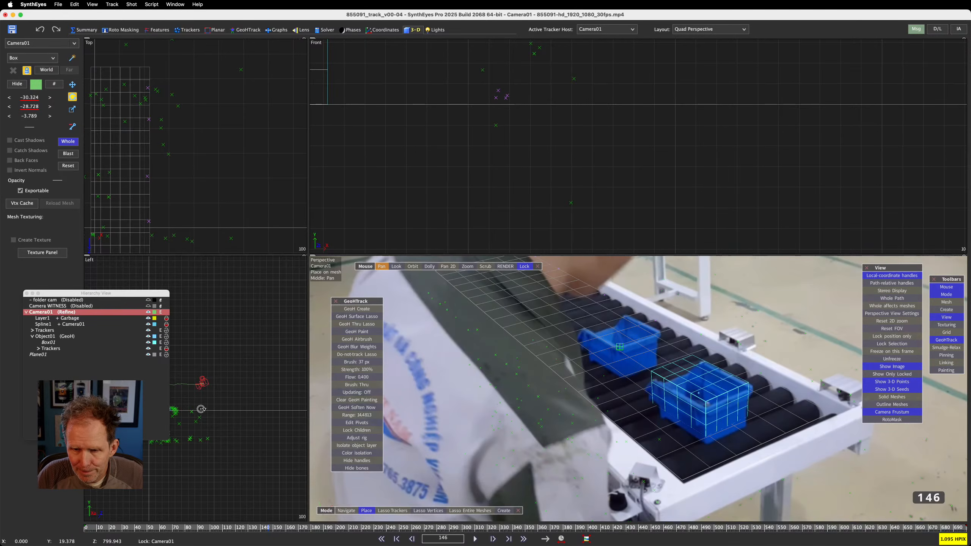
scroll(202, 406, up, 3)
middle_drag(202, 406, 300, 349)
scroll(241, 367, up, 5)
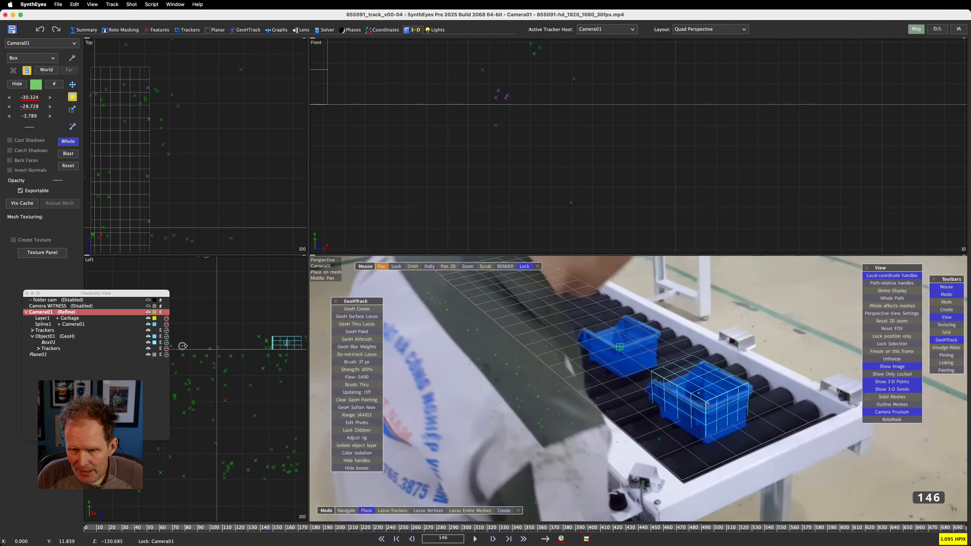
scroll(183, 345, up, 4)
scroll(224, 346, up, 2)
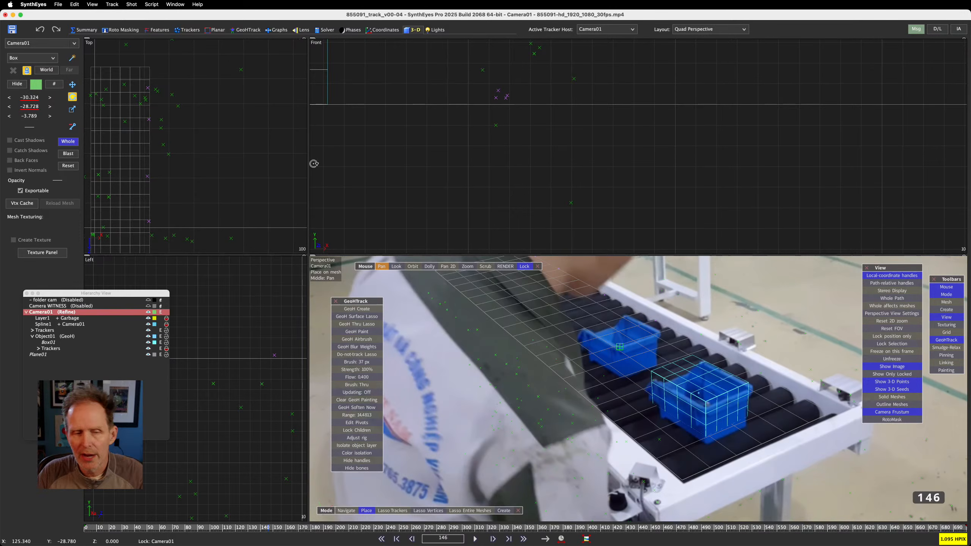
Move the whole scene down in the left view to put the conveyor trackers on the ground line, with Camera01 at Y 406.560
click(72, 84)
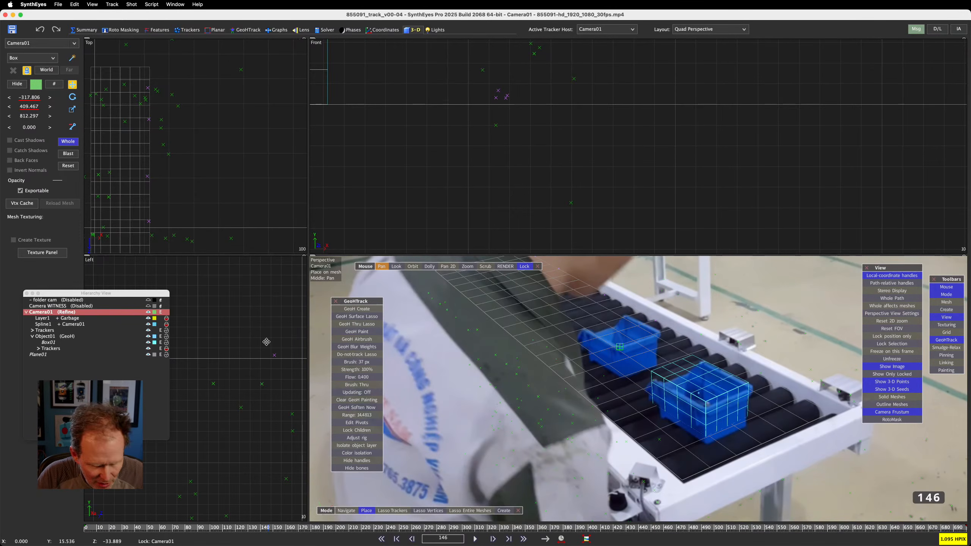
click(142, 301)
drag(142, 293, 0, 125)
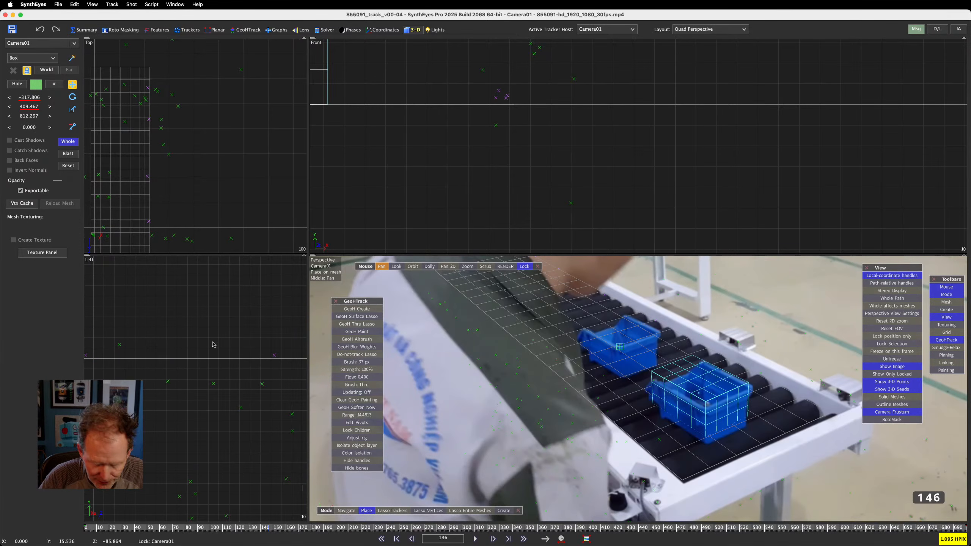
middle_drag(217, 360, 243, 356)
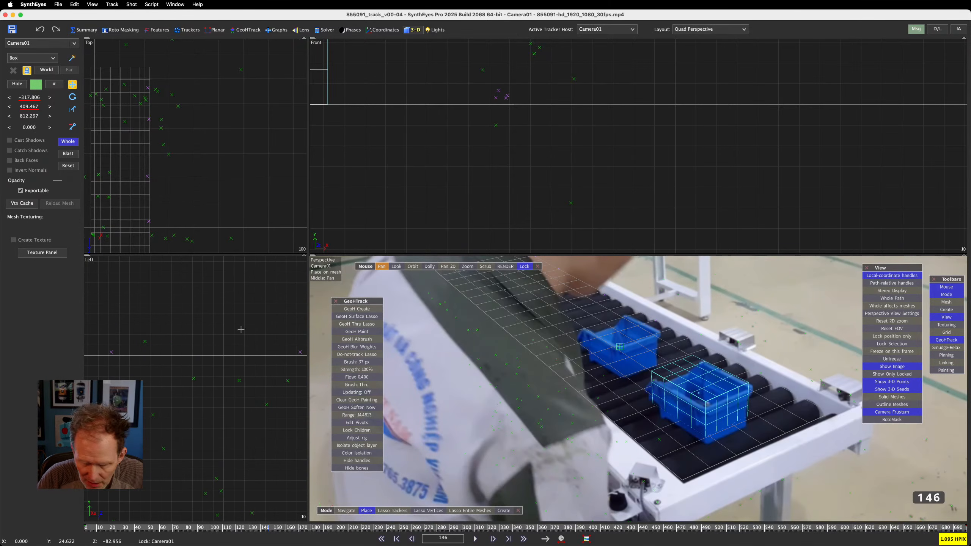
ctrl+drag(241, 329, 241, 332)
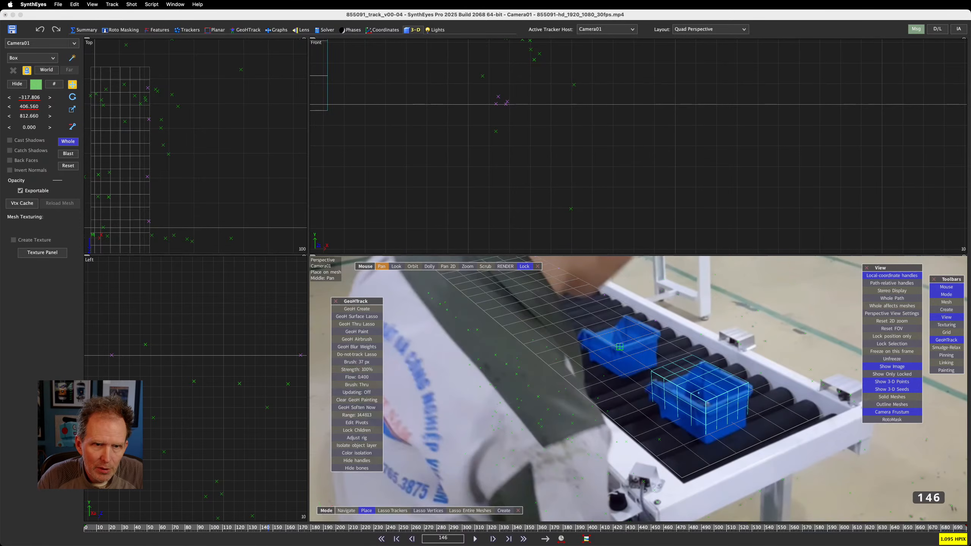
Select Plane01 and shift it along X to 100.731 to align it with the conveyor
drag(0, 68, 302, 67)
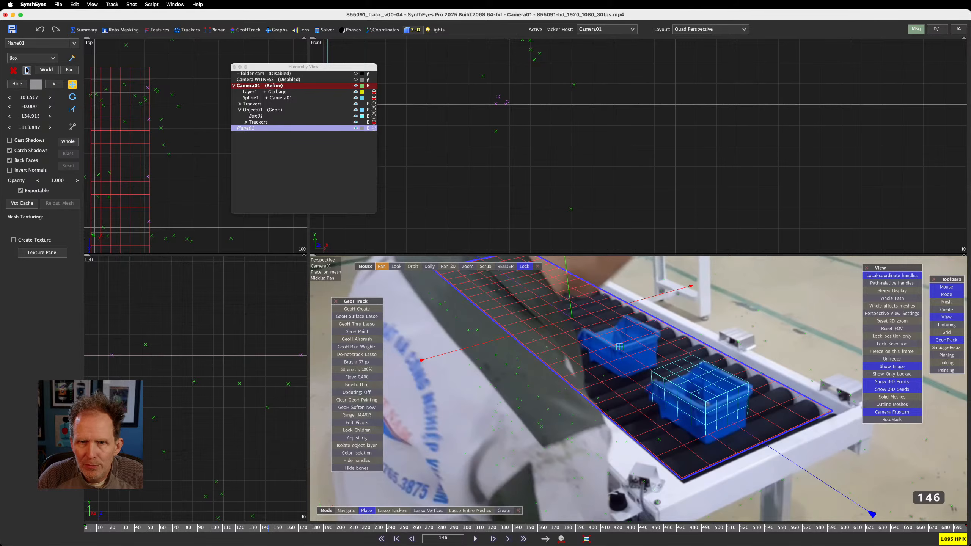
click(170, 207)
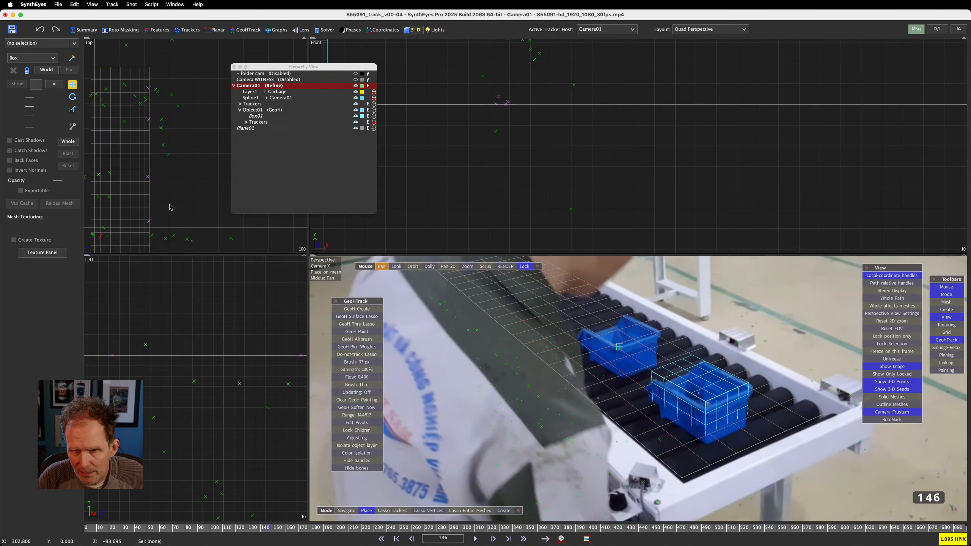
click(142, 192)
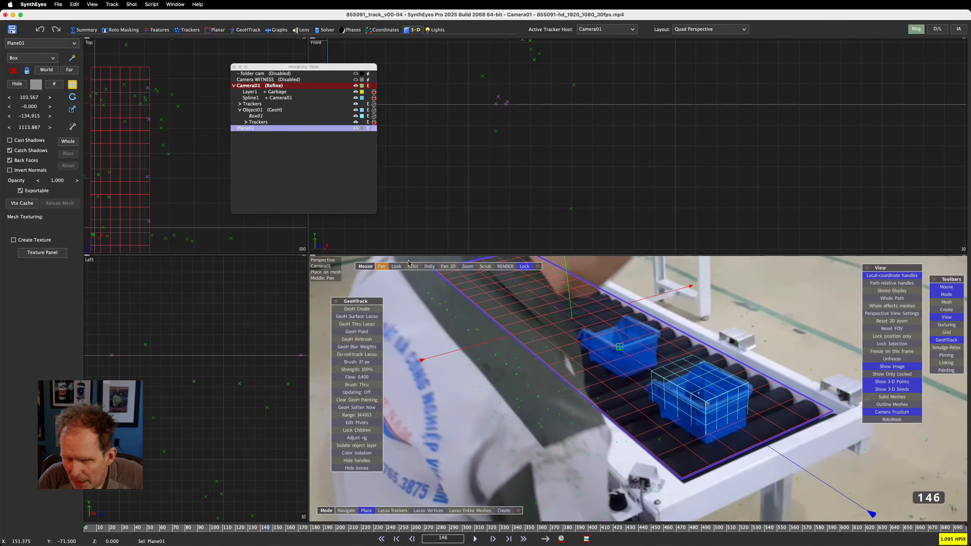
drag(732, 364, 727, 364)
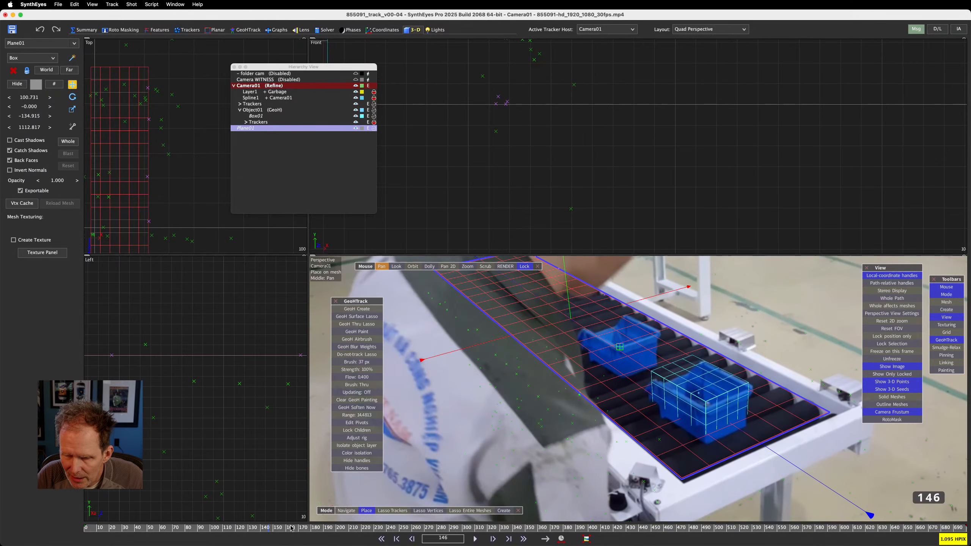
Check the box against the conveyor at frame 89, select Object01 in the left view, and return to frame 0
drag(264, 526, 198, 536)
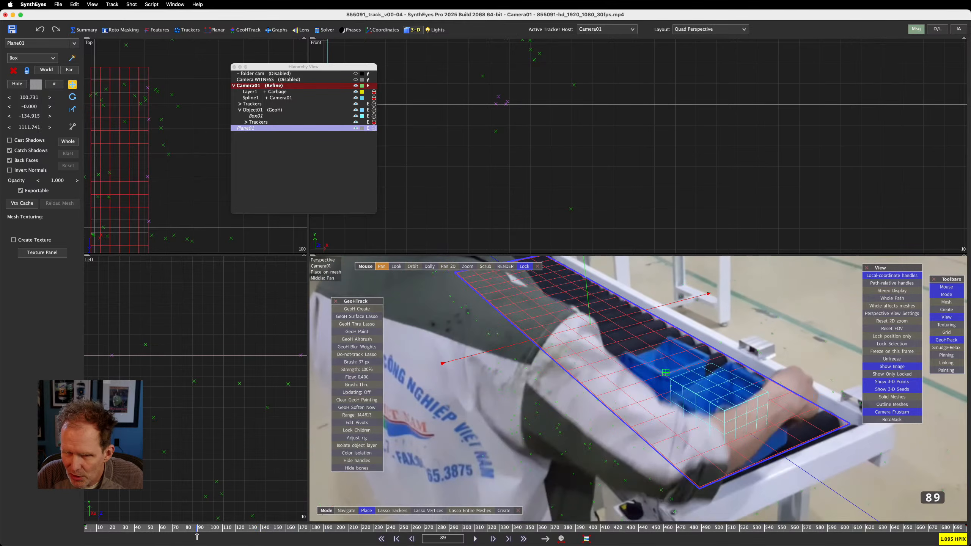
middle_drag(272, 339, 118, 351)
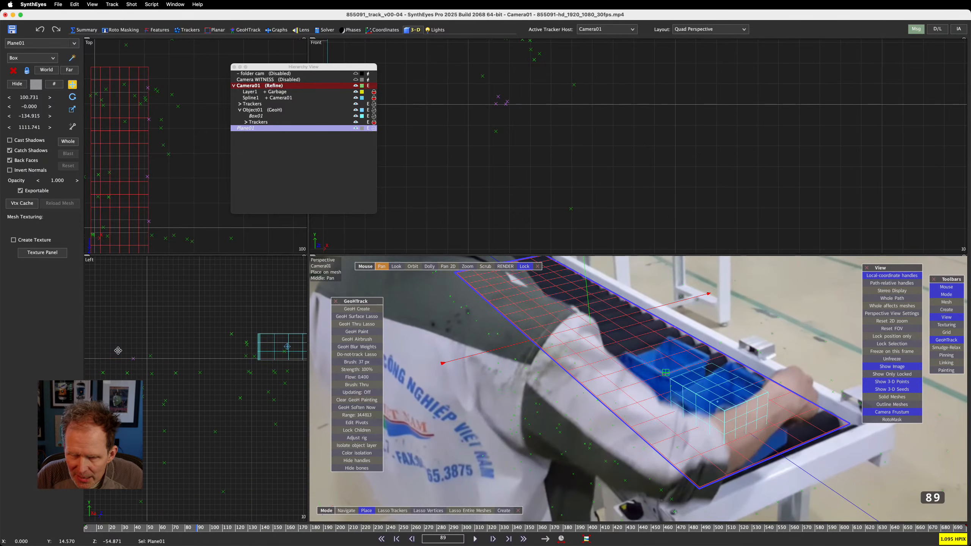
scroll(282, 362, up, 5)
middle_drag(274, 356, 185, 338)
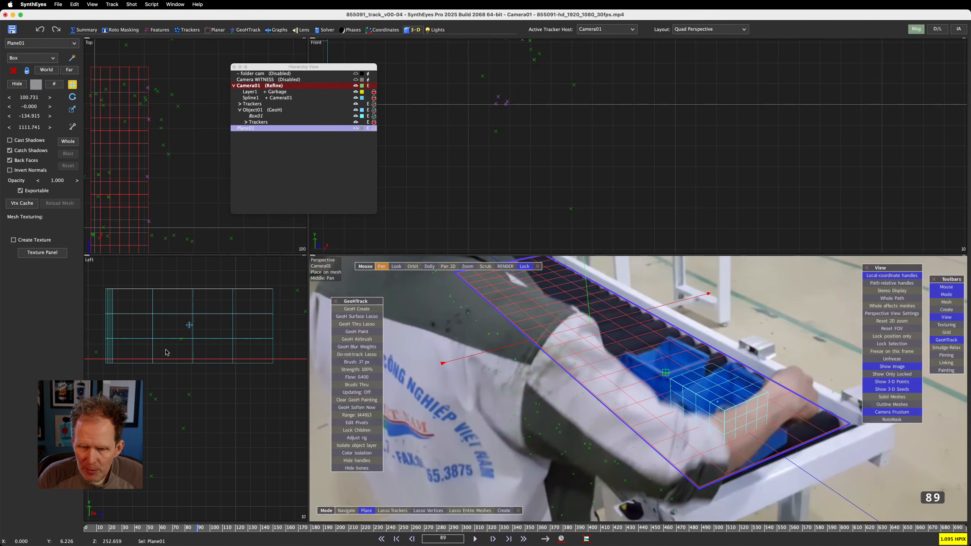
click(188, 324)
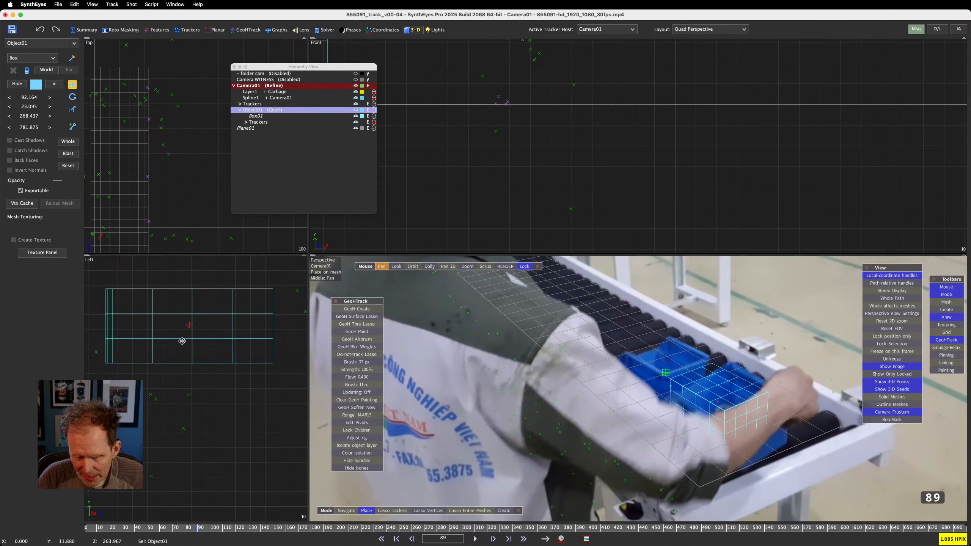
drag(191, 528, 85, 528)
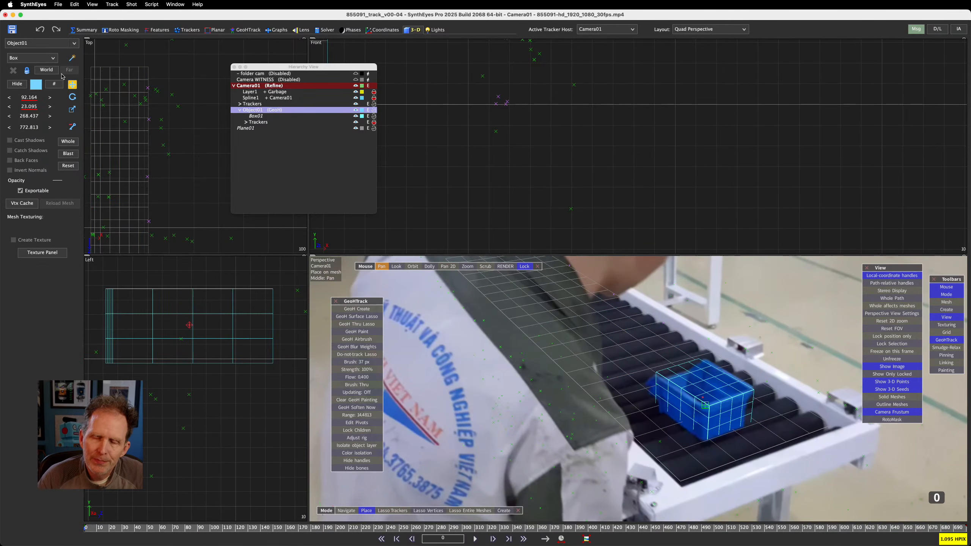
In the GeoHTrack room, move tracker #1417 out of Object01 into the disabled folder cam
click(245, 30)
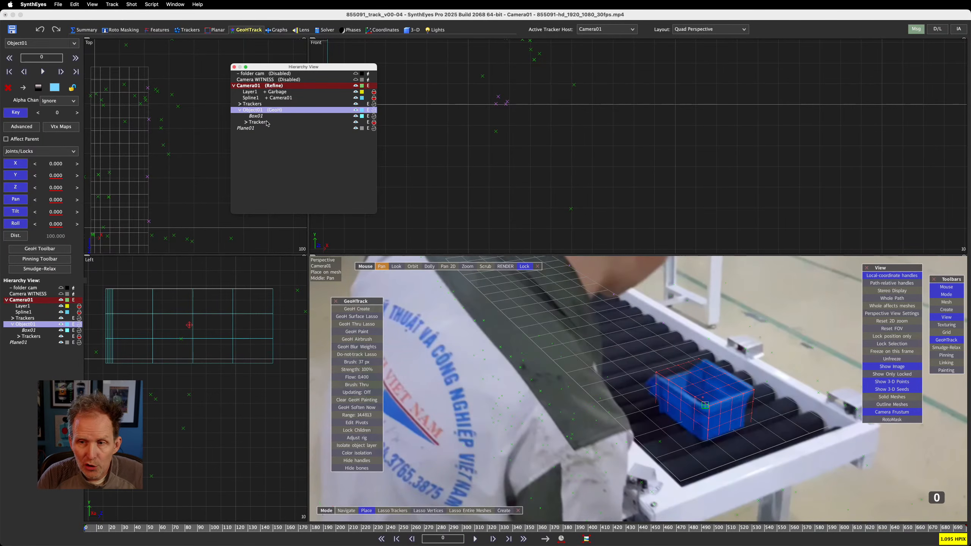
click(246, 123)
click(258, 128)
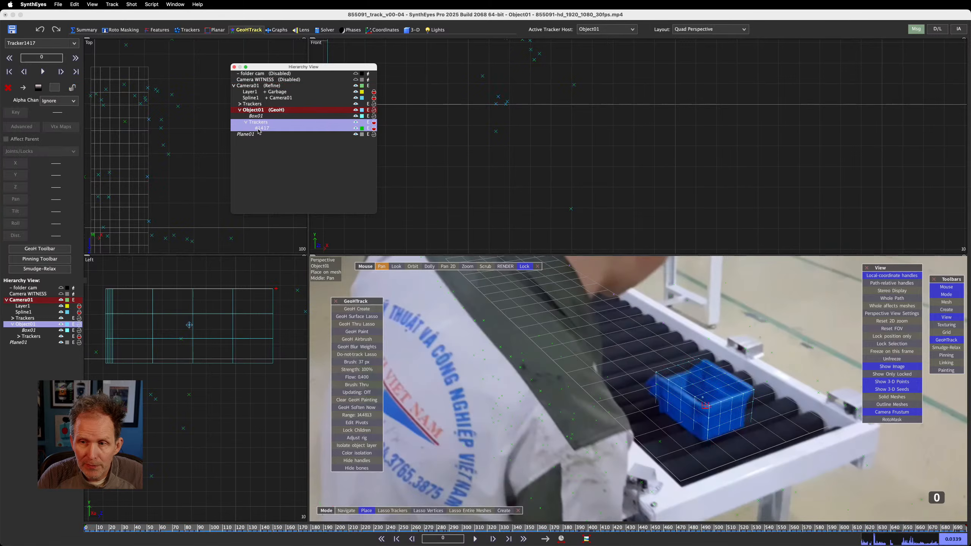
drag(260, 130, 278, 76)
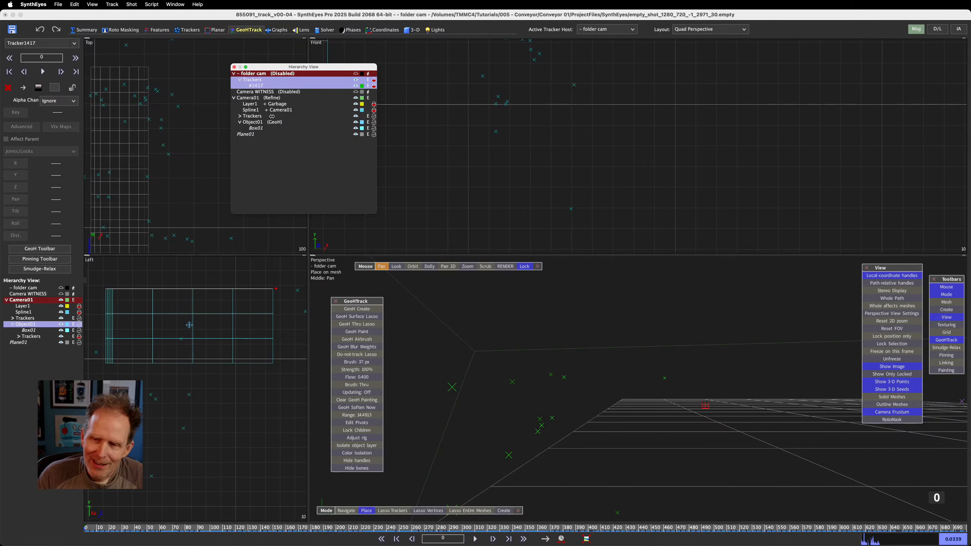
Make Camera01 the active host and unparent Box01 from Object01 to the top level of the hierarchy
click(256, 129)
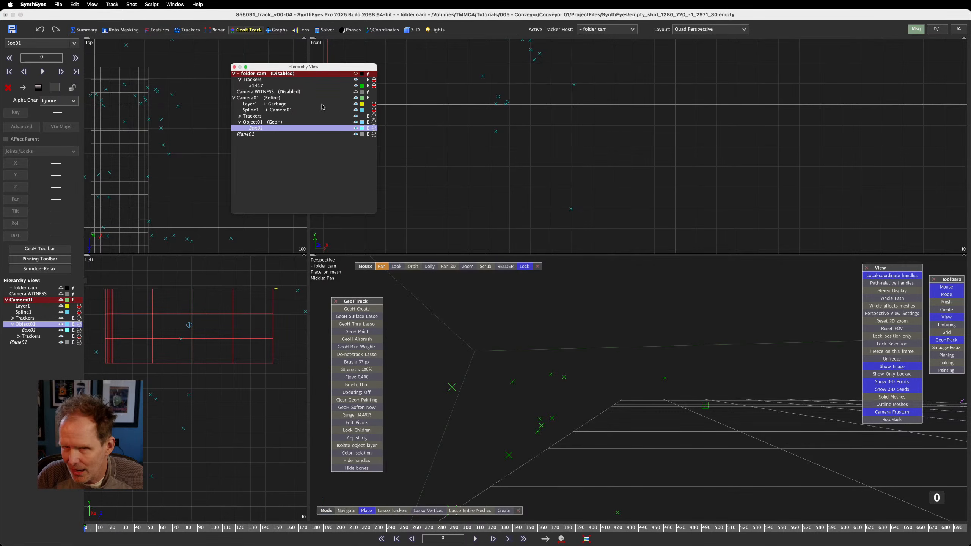
click(243, 98)
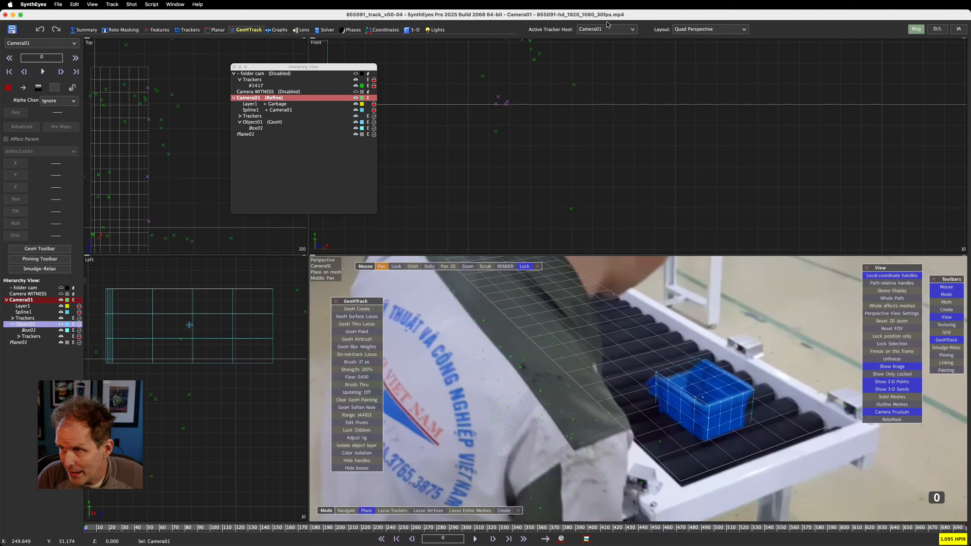
click(255, 129)
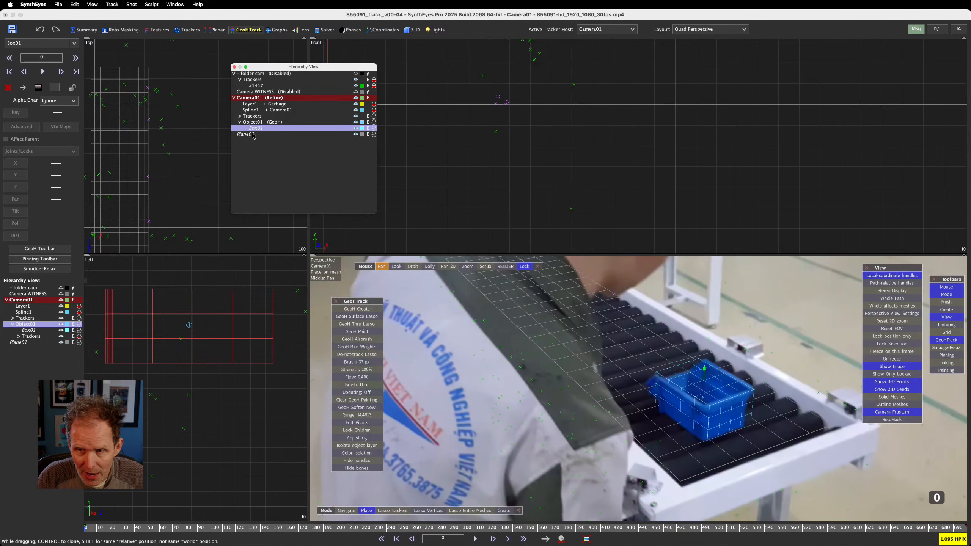
drag(255, 130, 248, 167)
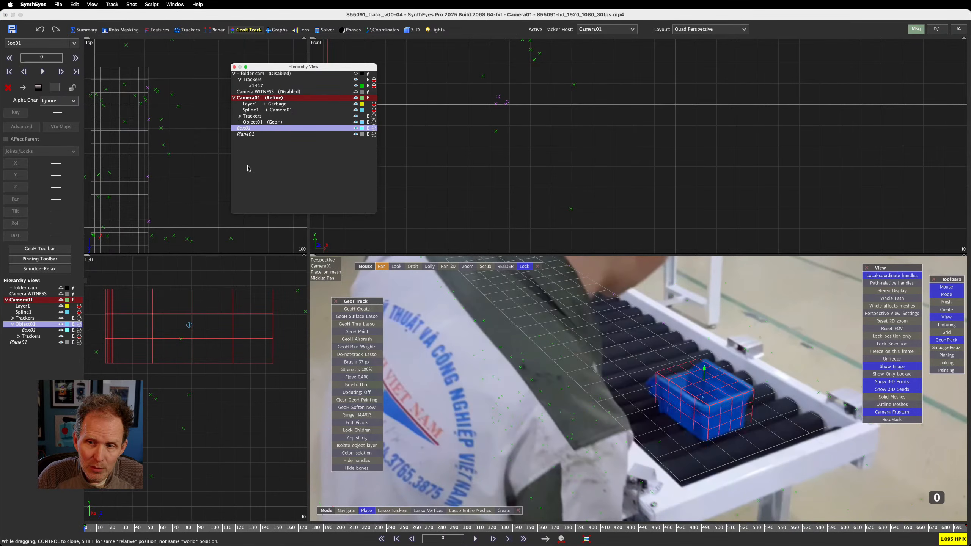
Delete Object01 and lock the perspective view to Camera01 again
click(256, 122)
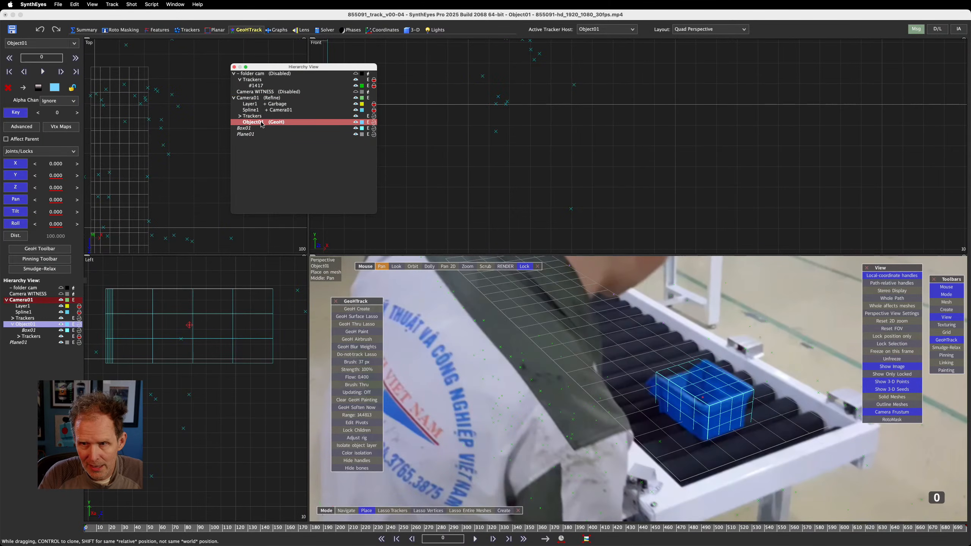
key(Delete)
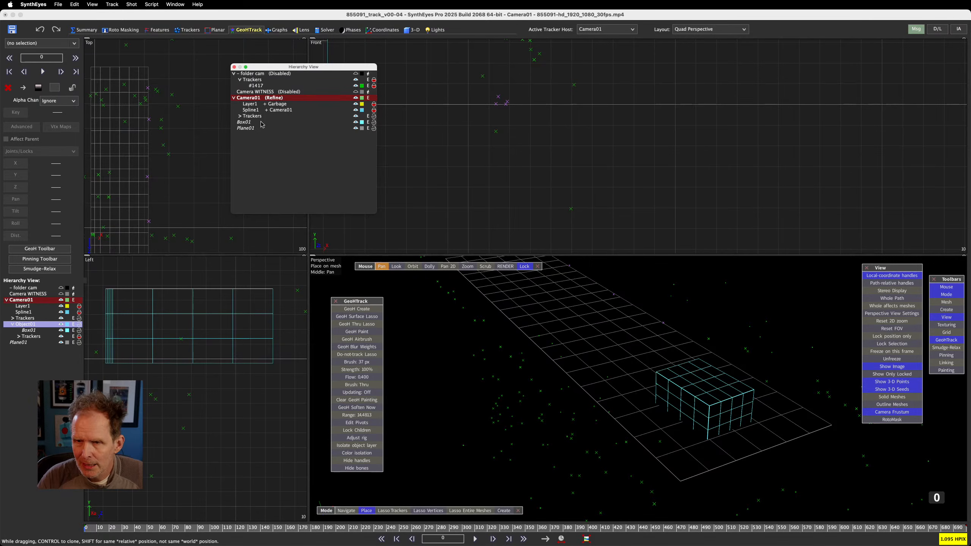
click(255, 98)
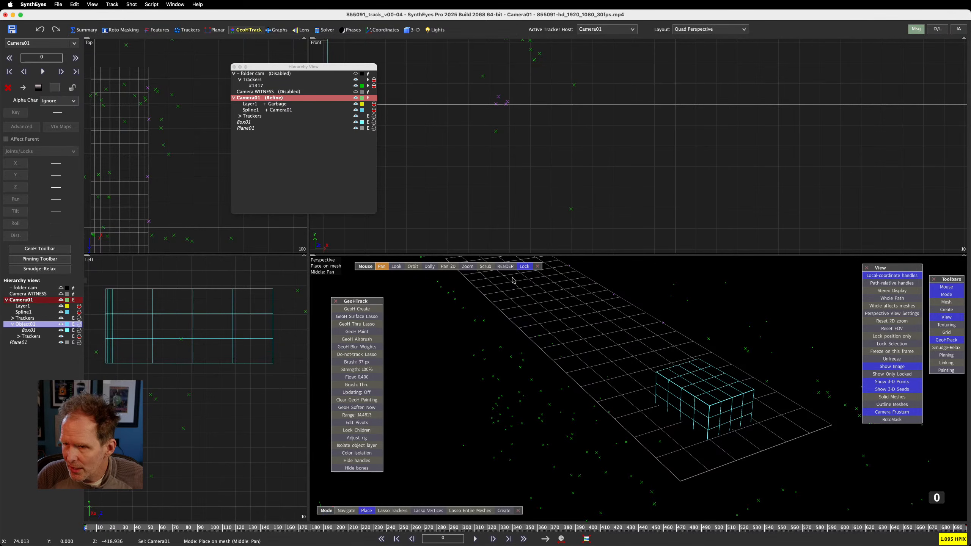
click(524, 267)
click(526, 268)
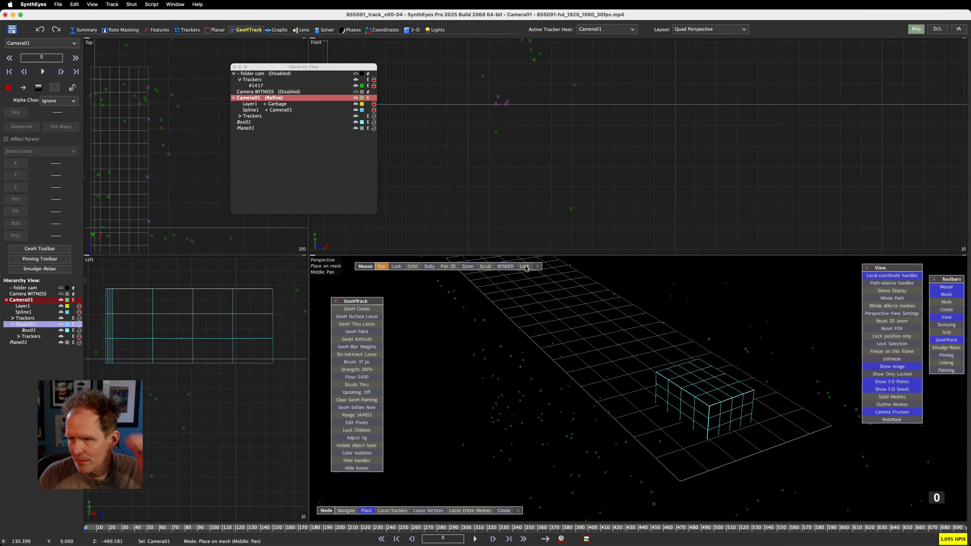
click(525, 267)
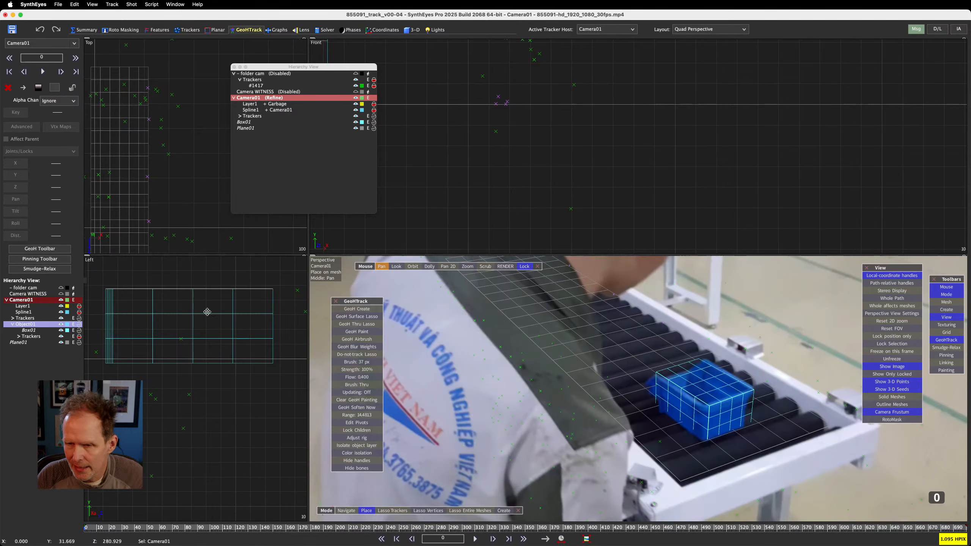
Raise Box01 in the left view until its base sits on the ground line, at about Y 0.05
click(193, 339)
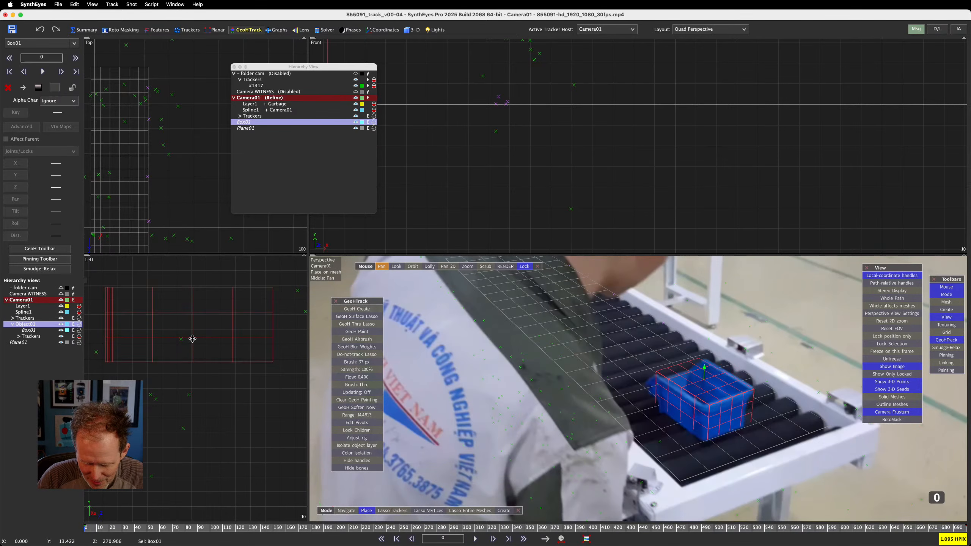
drag(193, 339, 192, 335)
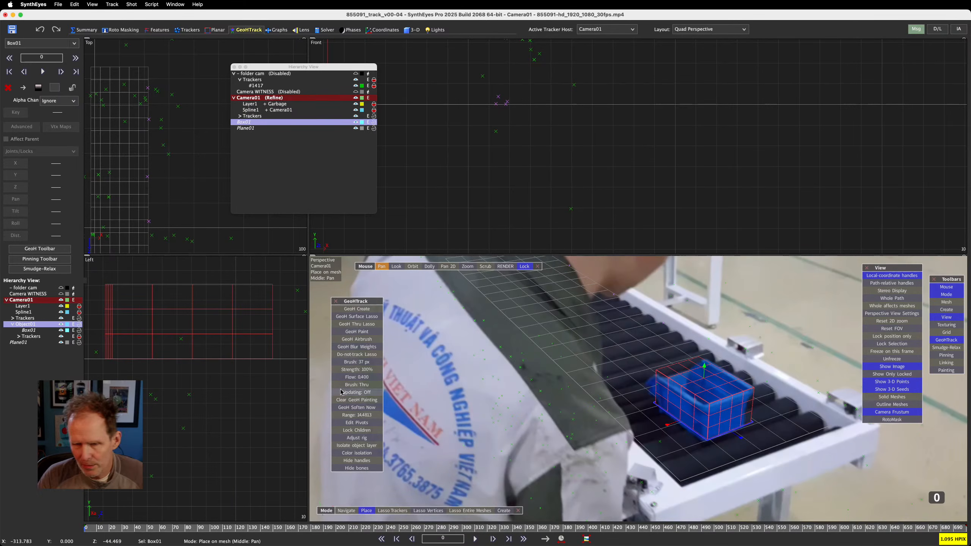
key(space)
key(space)
scroll(205, 361, up, 10)
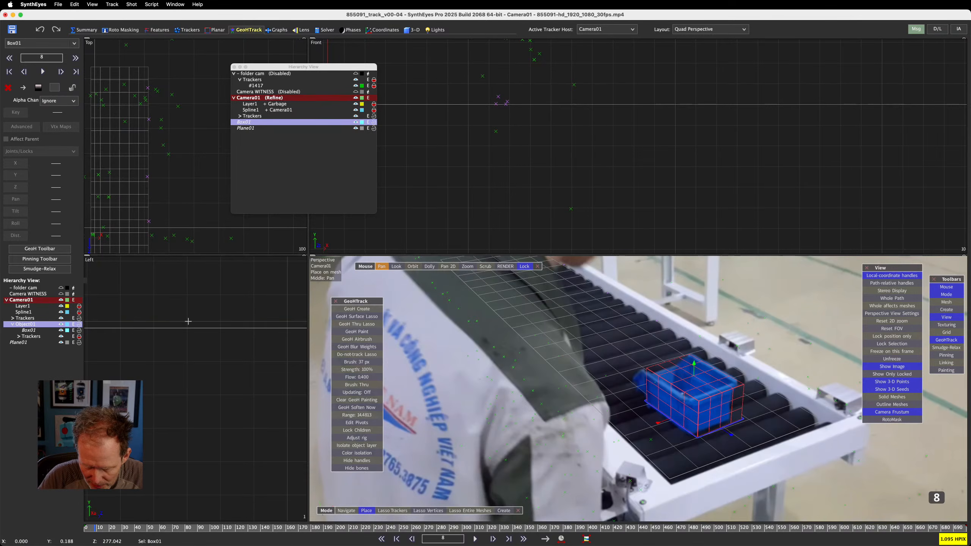
scroll(186, 341, down, 10)
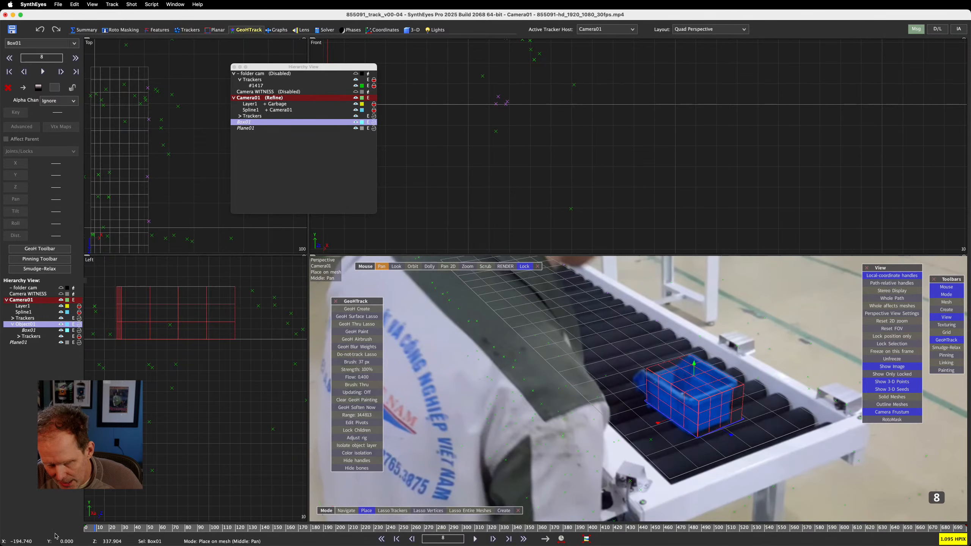
At frame 0, slide Box01 along the conveyor plane to fit the blue bin, at about X 90.7 and Z 265.9
drag(95, 528, 22, 531)
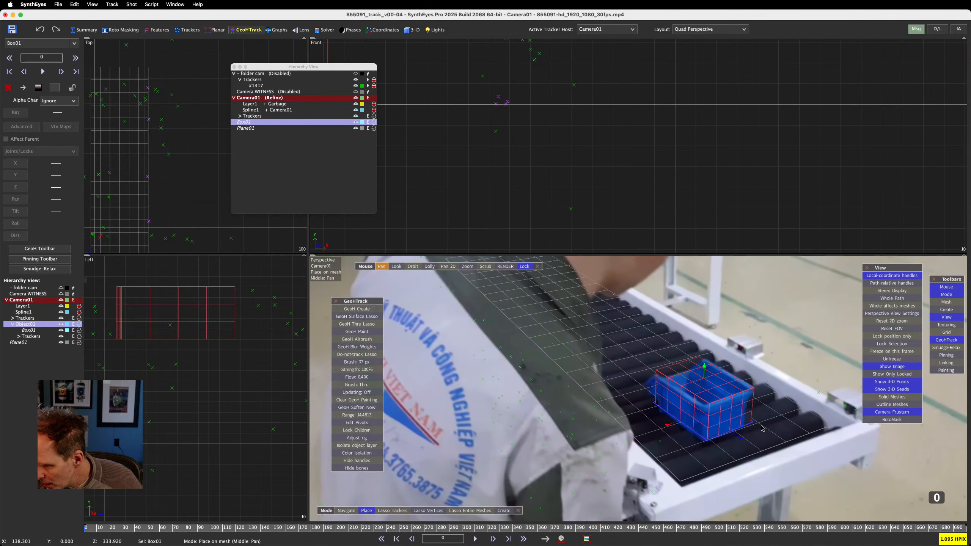
drag(741, 436, 740, 436)
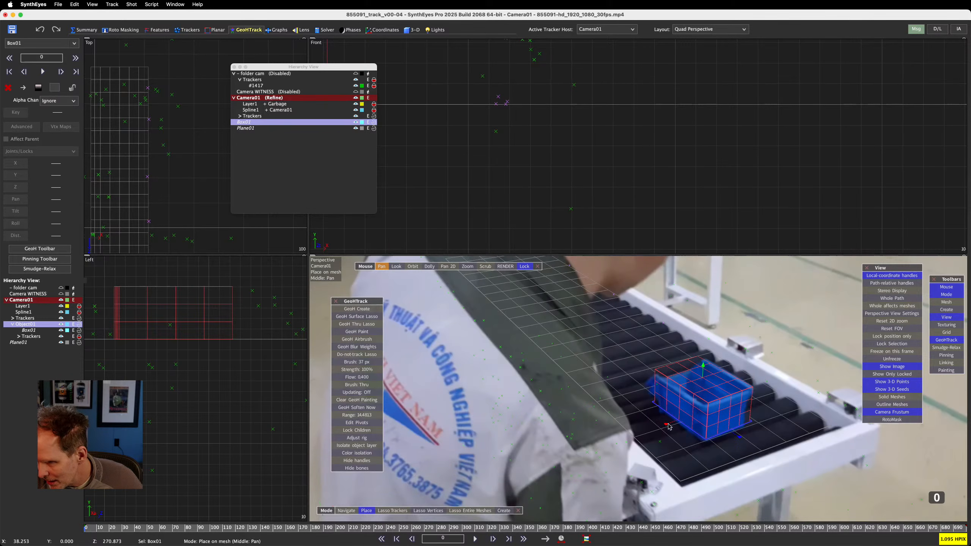
drag(665, 425, 663, 424)
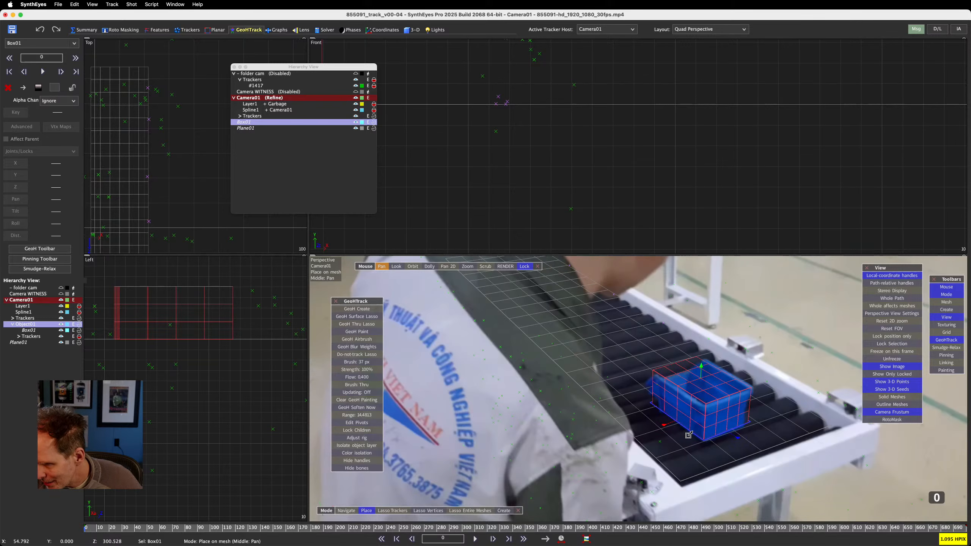
drag(688, 435, 664, 425)
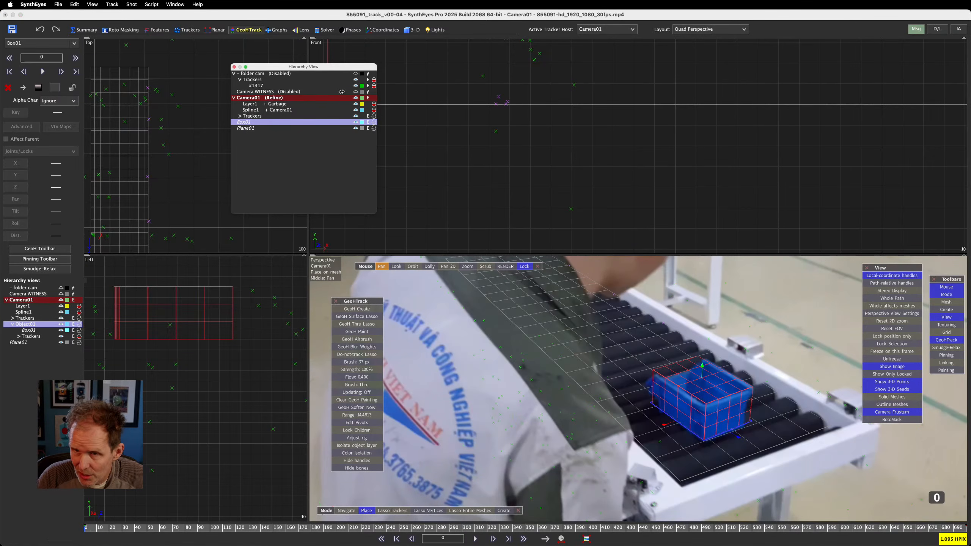
Scale Box01 to 76.999 in X, 47.943 in Y and 117.948 in Z to match the bin's proportions
click(412, 30)
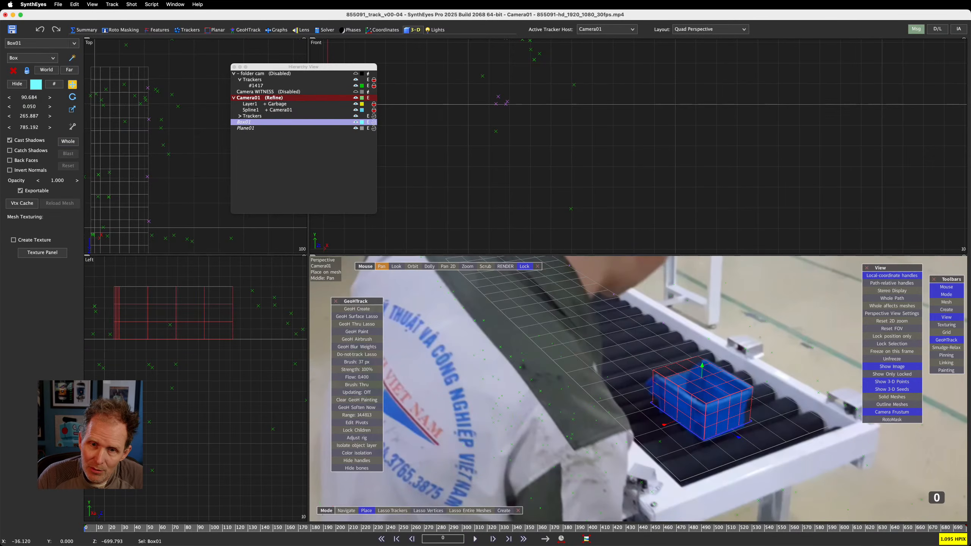
click(70, 110)
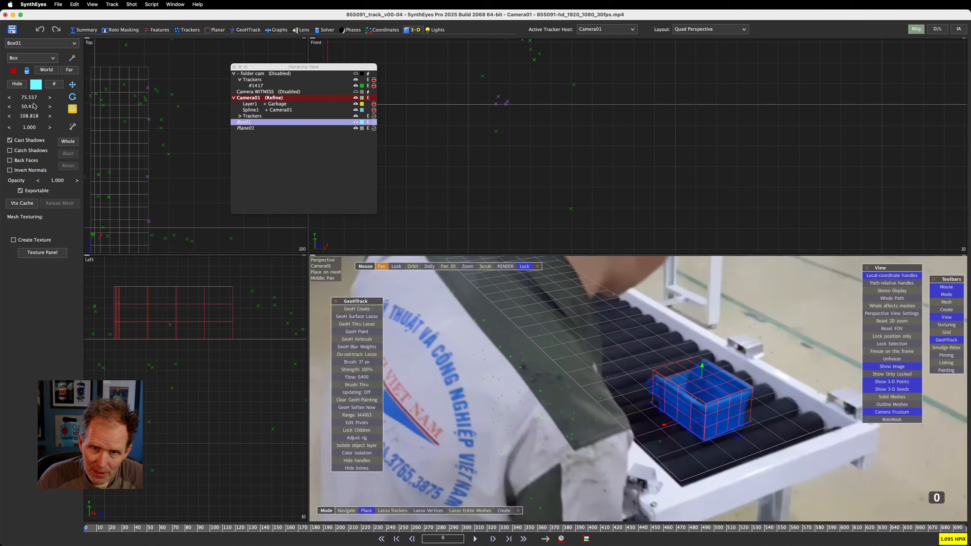
drag(29, 106, 20, 106)
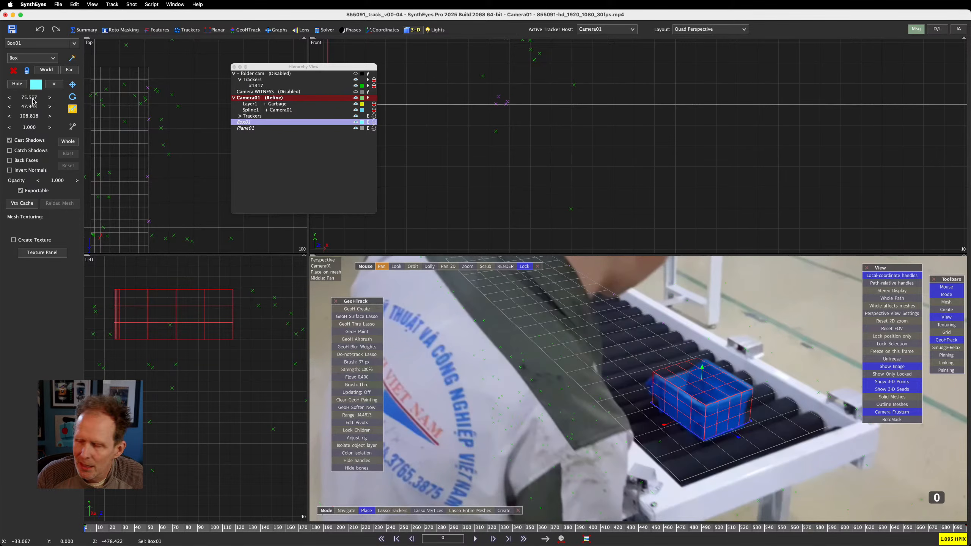
ctrl+drag(33, 98, 40, 98)
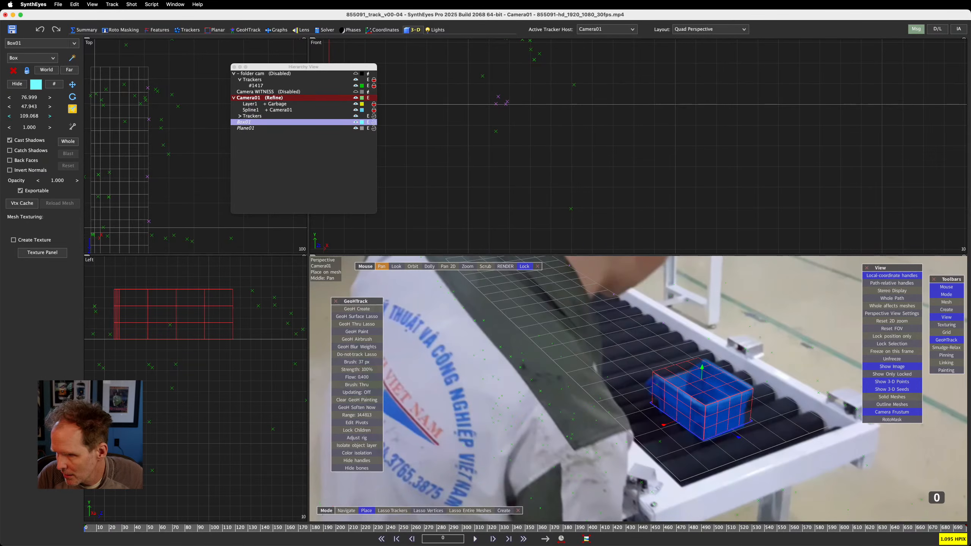
drag(29, 116, 39, 116)
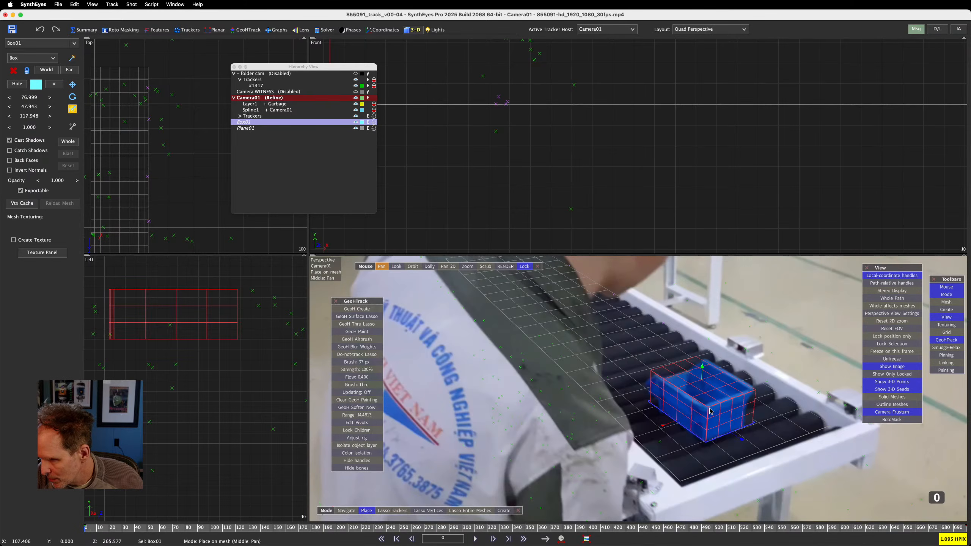
Nudge Box01 along its Z and X axes in the perspective view to line its edges up with the bin
drag(740, 440, 738, 439)
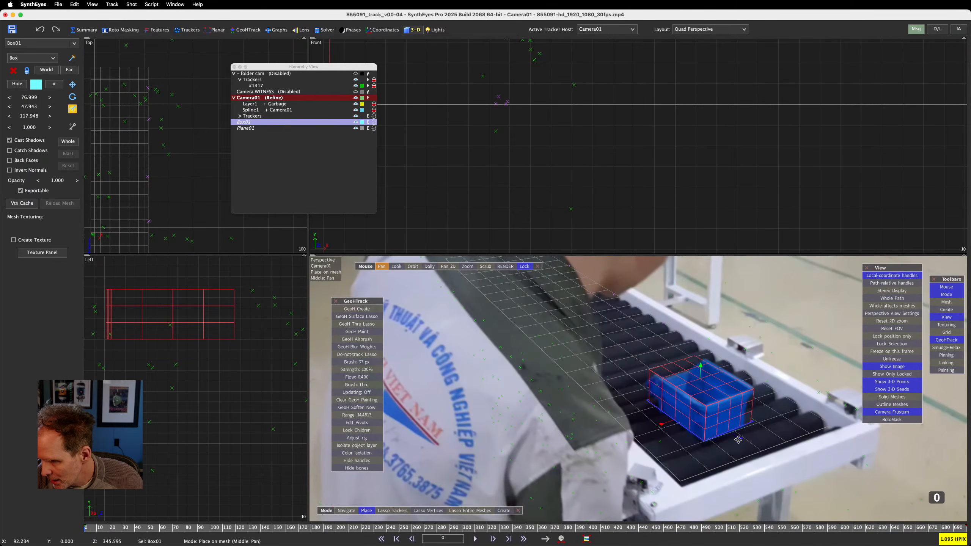
drag(661, 423, 662, 423)
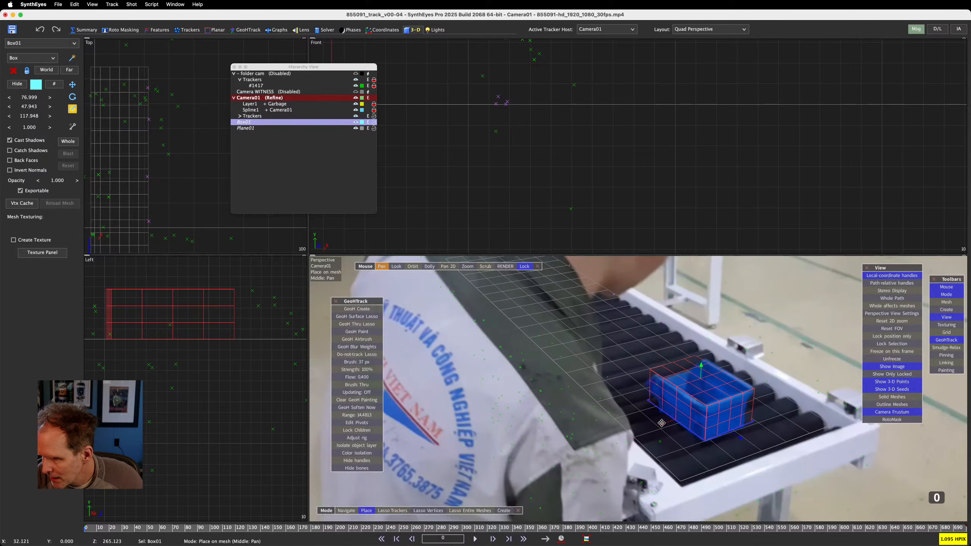
scroll(749, 424, up, 10)
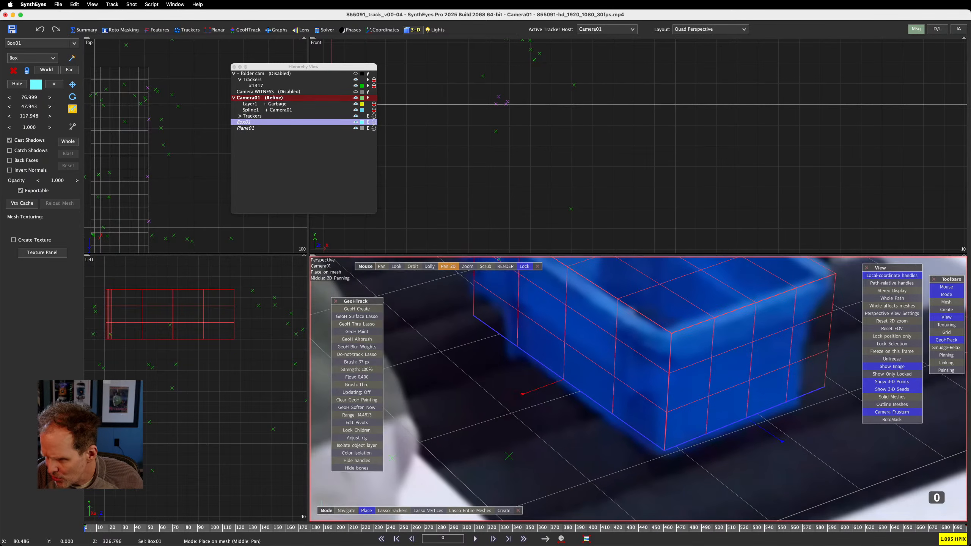
middle_drag(763, 370, 688, 386)
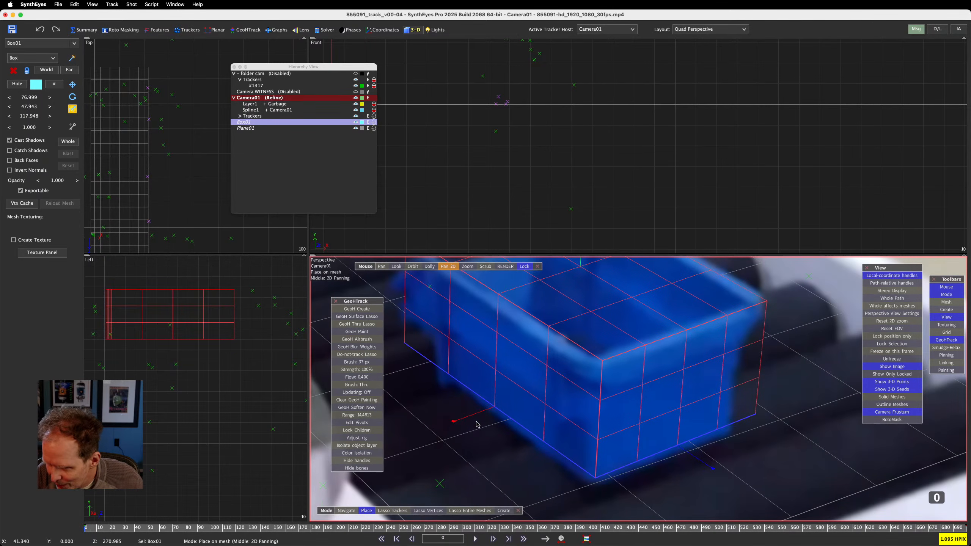
drag(451, 422, 439, 423)
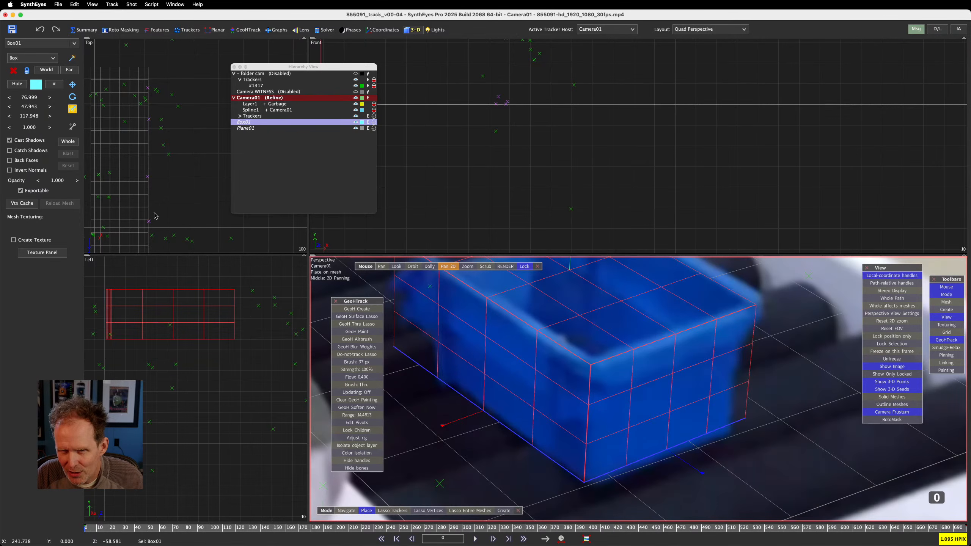
Rotate Box01 in the top view to a pan angle of about 0.950 to align it with the bin
scroll(135, 224, up, 3)
middle_drag(135, 221, 173, 139)
scroll(147, 203, up, 3)
middle_drag(150, 214, 171, 101)
key(e)
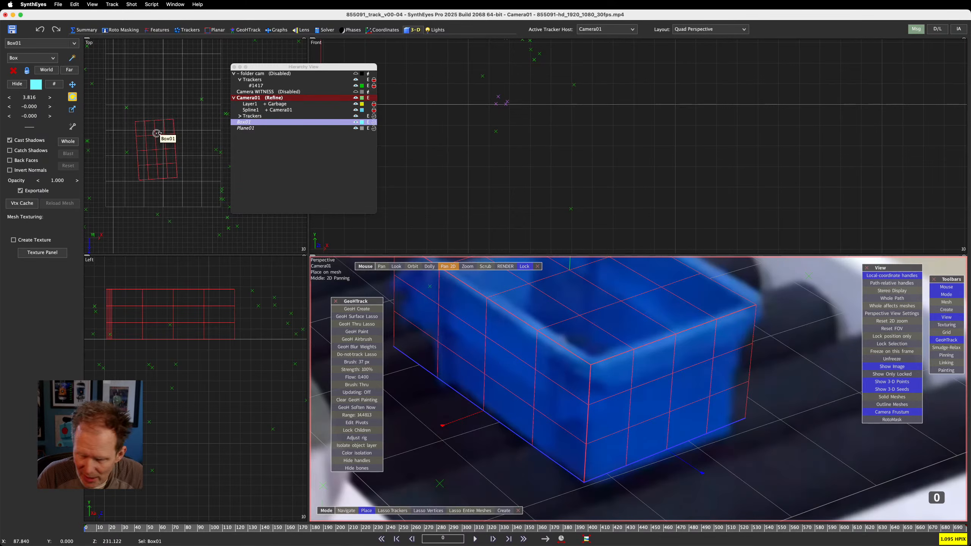
drag(156, 150, 123, 388)
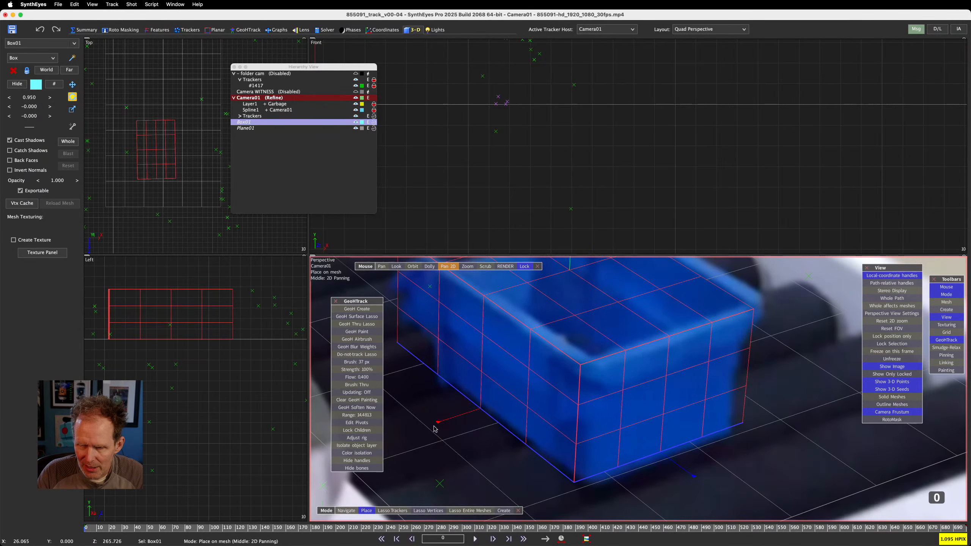
Nudge Box01 along its X axis and lengthen it to 119.344 in Z to line up with the bin's base
drag(438, 420, 434, 423)
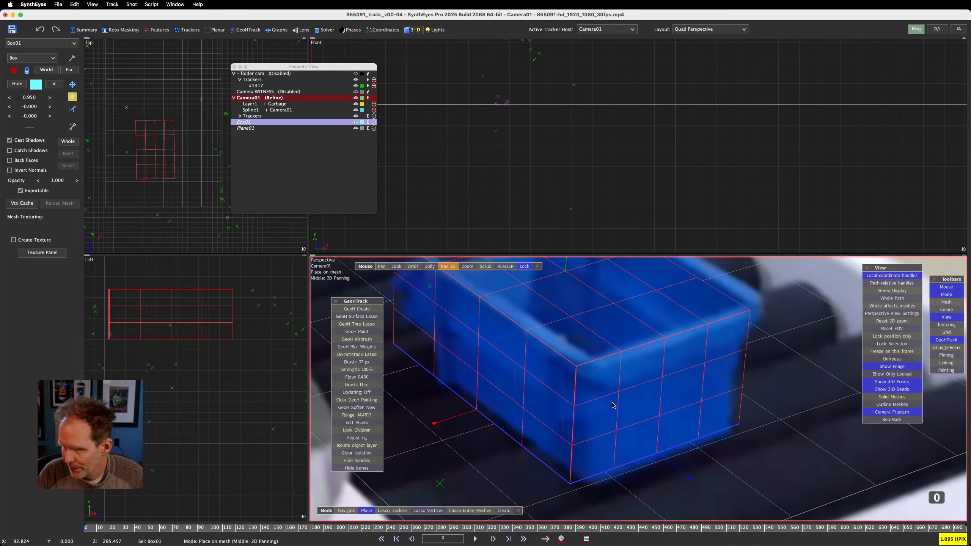
drag(633, 463, 633, 465)
middle_drag(658, 377, 563, 417)
scroll(669, 388, down, 5)
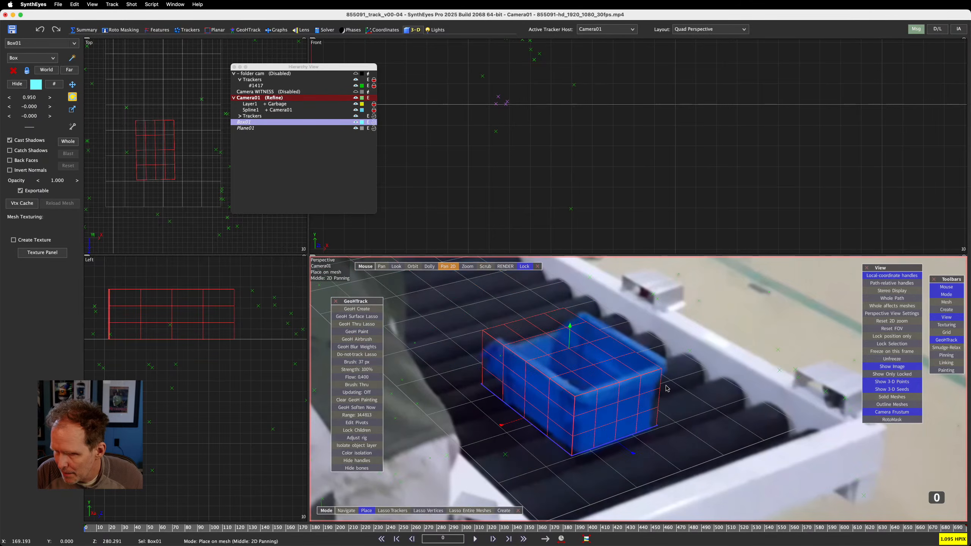
scroll(667, 388, up, 5)
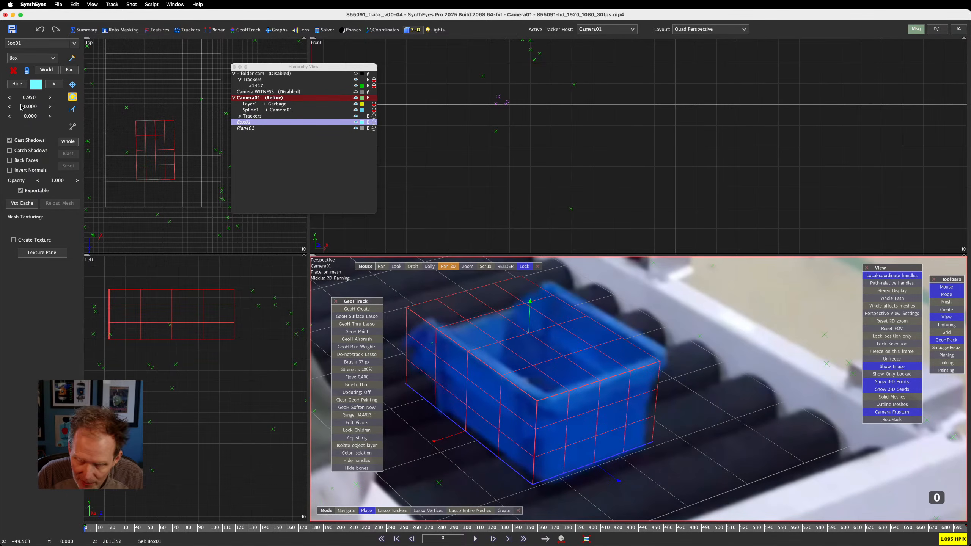
Widen Box01 to 86.123 in X and realign it with the bin's outline in the perspective view
click(72, 109)
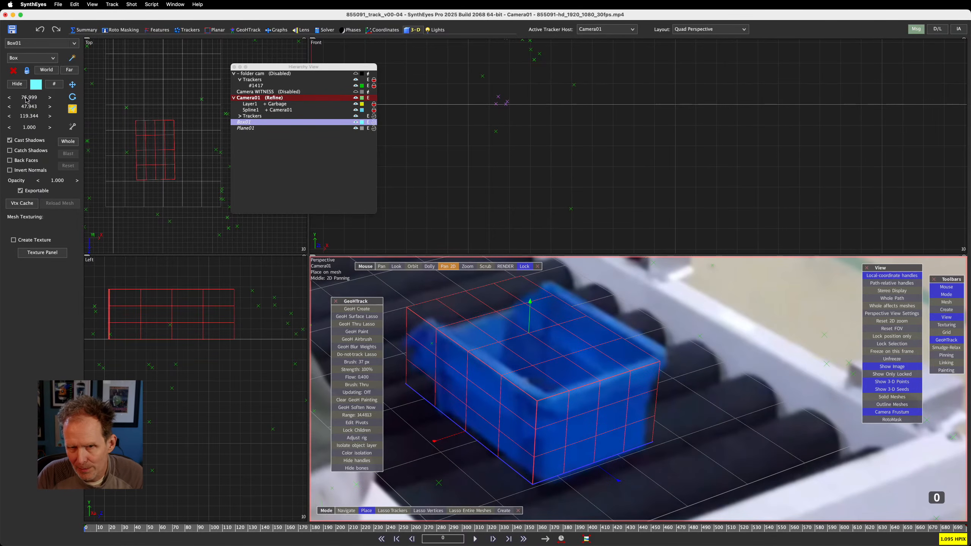
drag(29, 97, 61, 97)
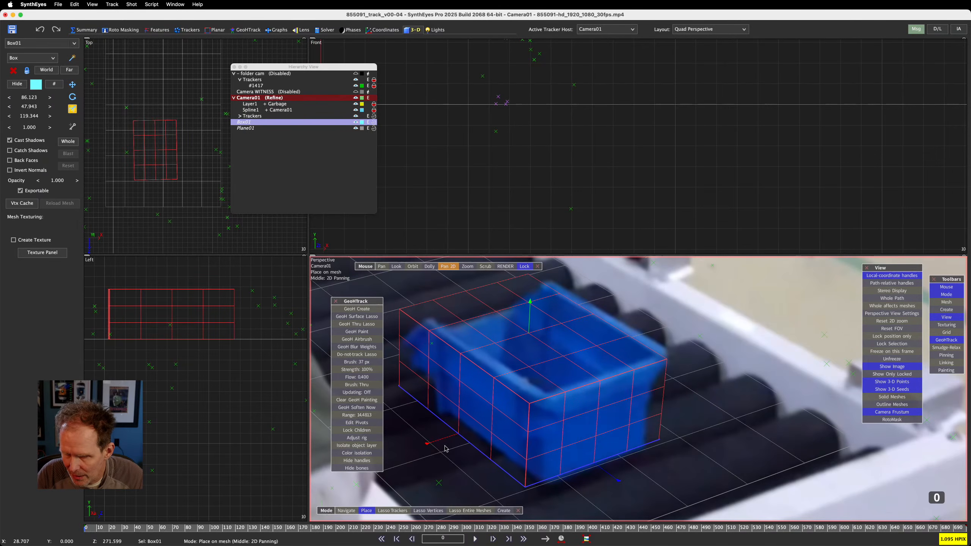
drag(427, 443, 435, 444)
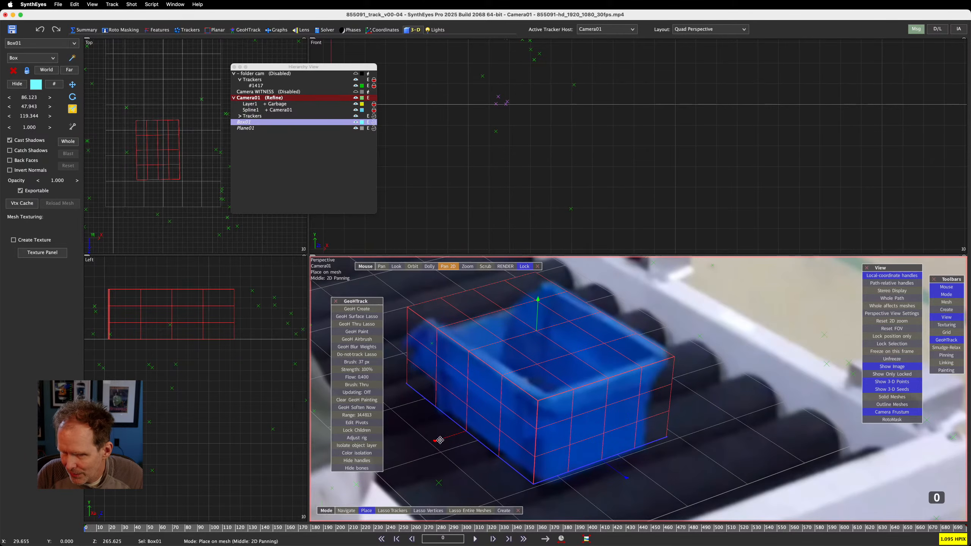
drag(537, 301, 542, 295)
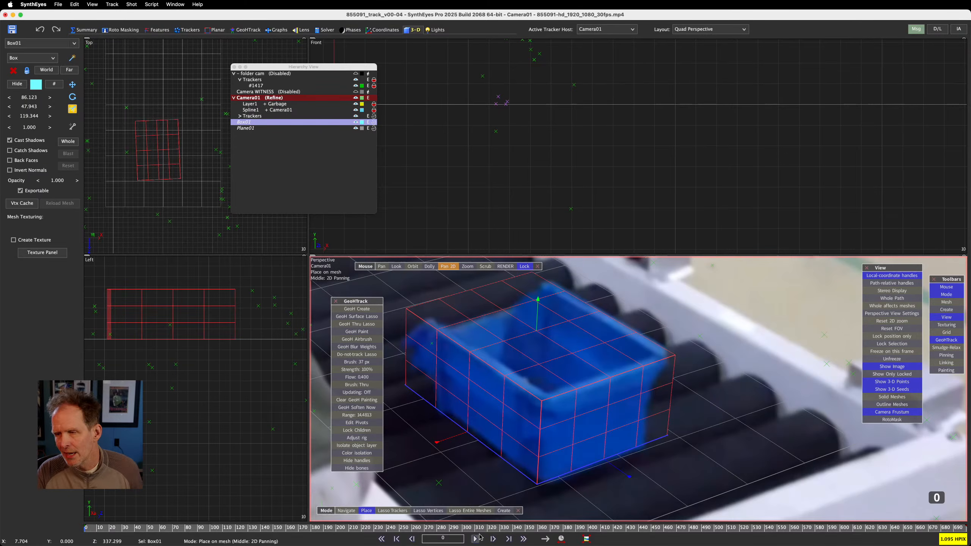
mouse_move(480, 543)
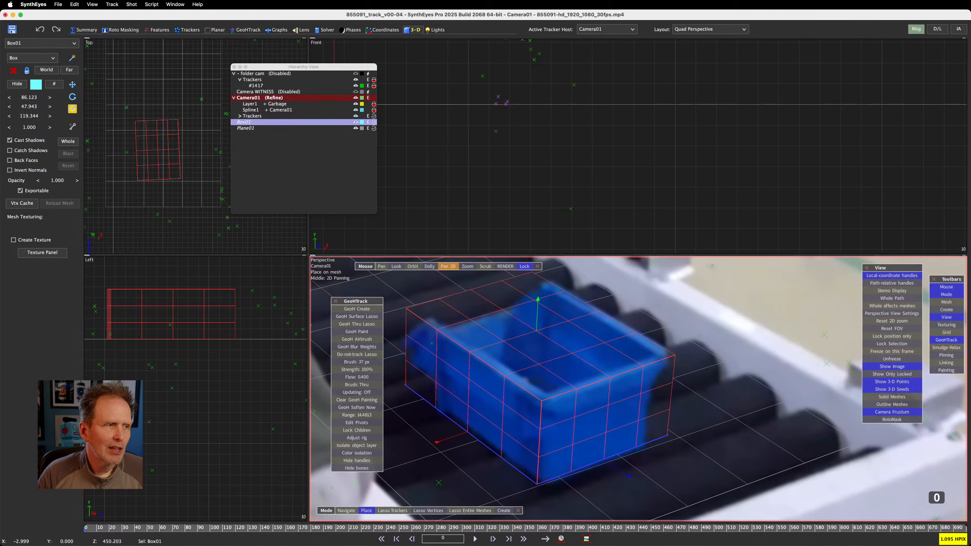
drag(0, 41, 199, 48)
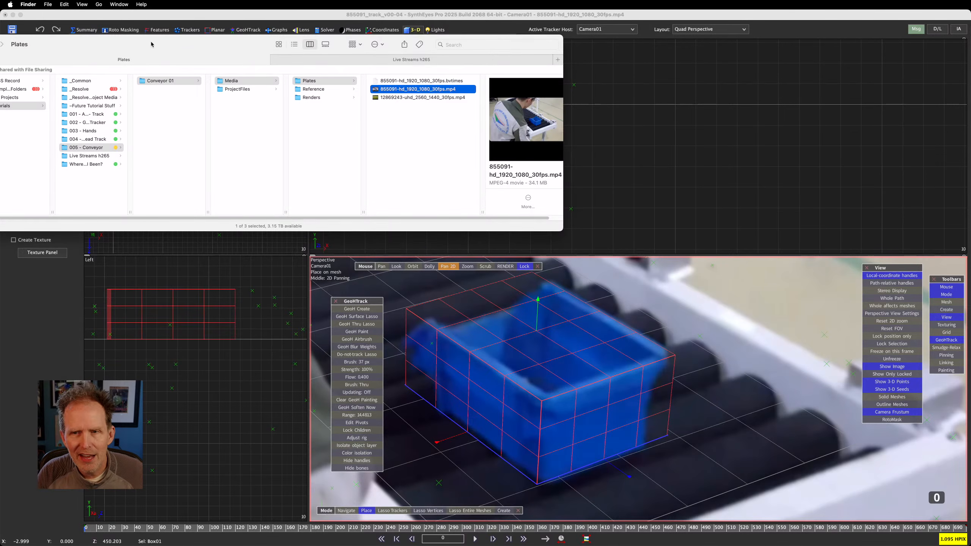
drag(152, 43, 0, 69)
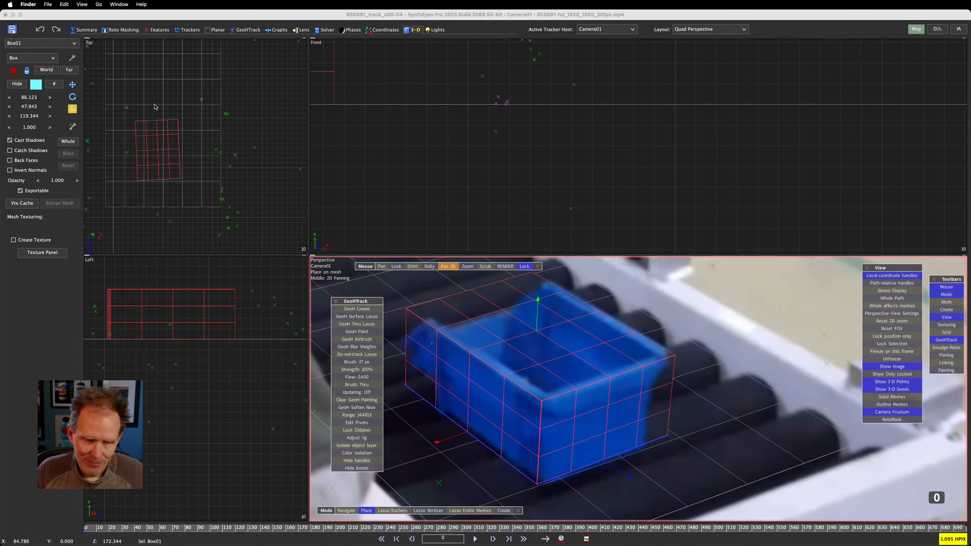
scroll(453, 326, down, 3)
scroll(454, 327, down, 3)
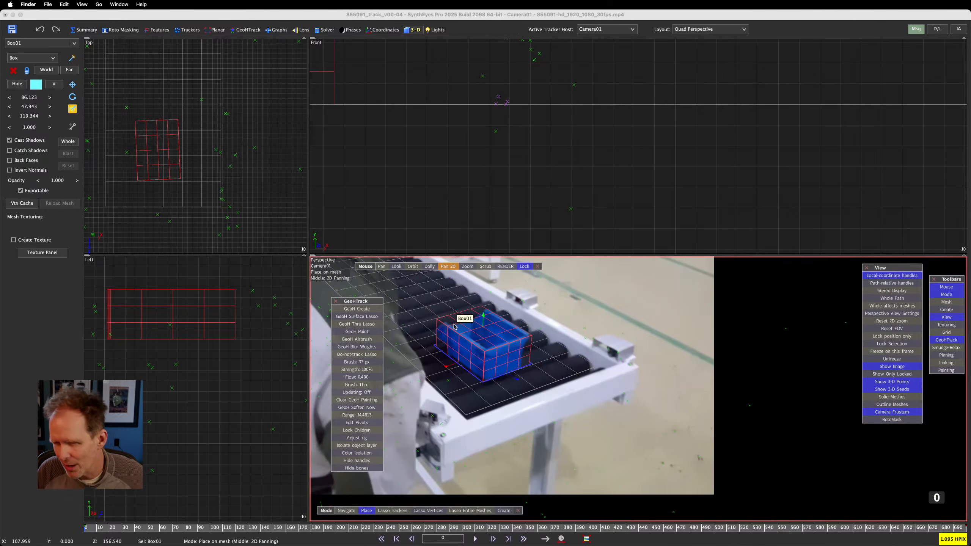
scroll(455, 326, up, 2)
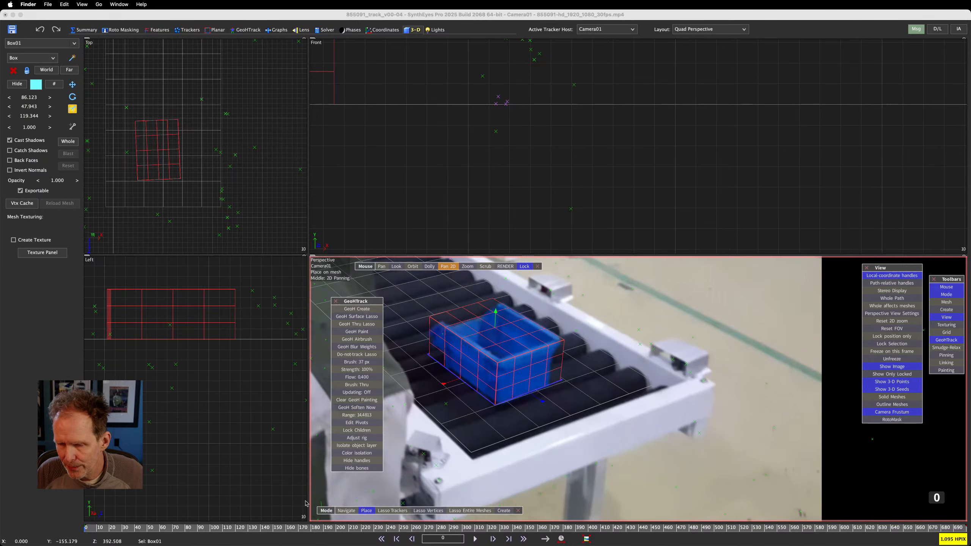
drag(96, 528, 84, 530)
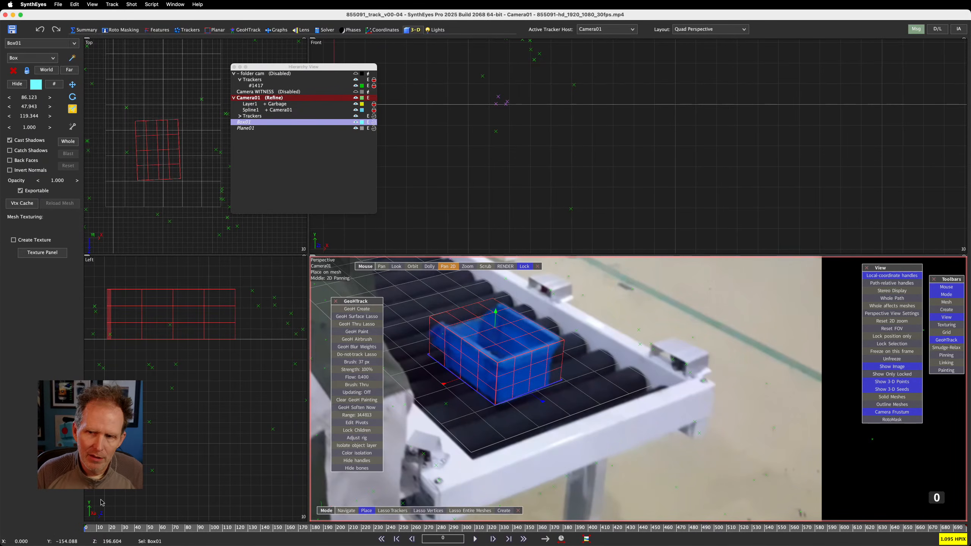
Switch to the GeoHTrack workspace, closing the floating Hierarchy View and keeping the GeoHTrack tool set displayed
click(243, 29)
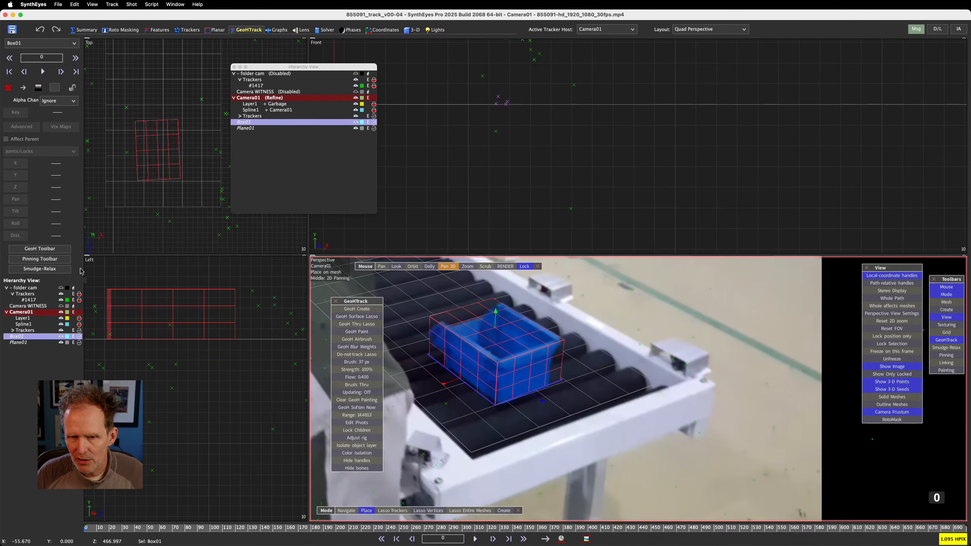
click(319, 66)
key(super+w)
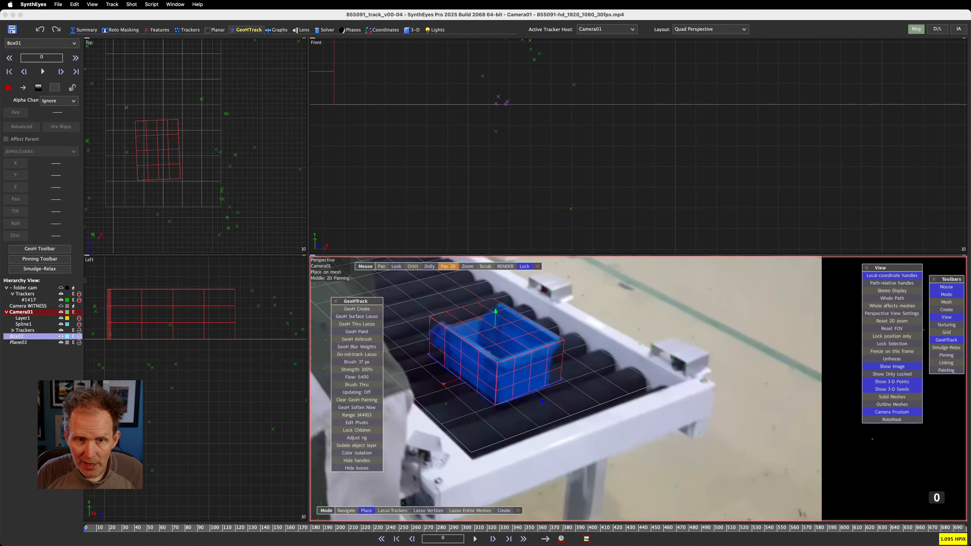
click(61, 251)
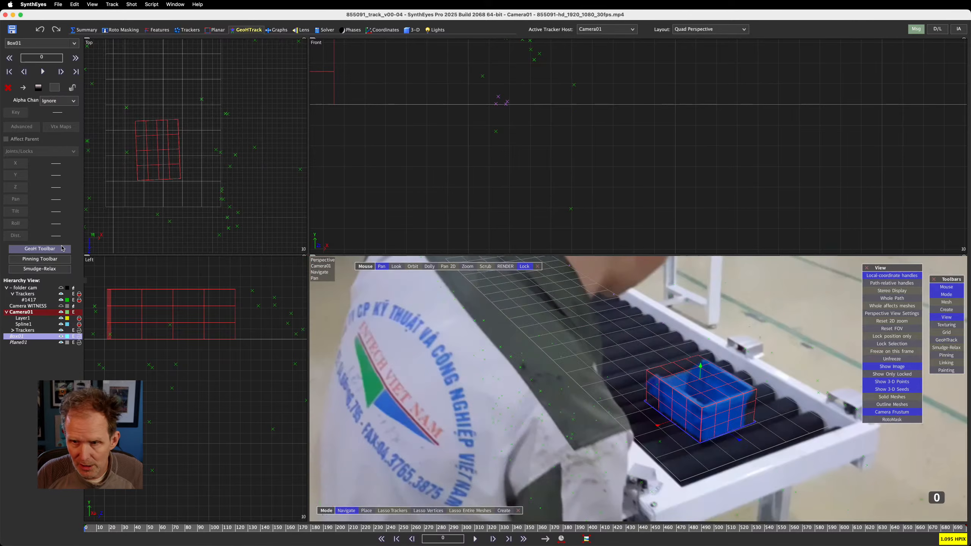
click(61, 251)
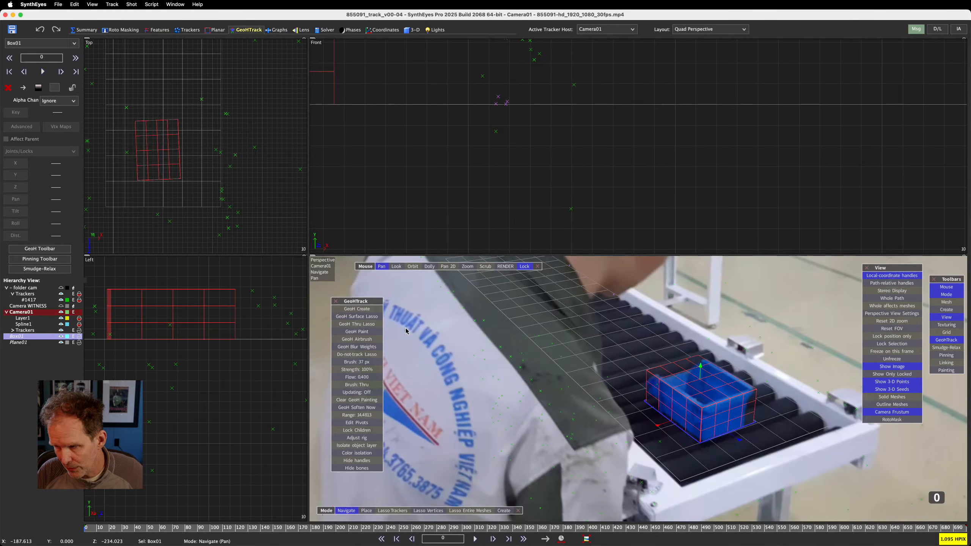
Activate GeoH Create and bring Box01 fully into the front, left and top views
click(358, 310)
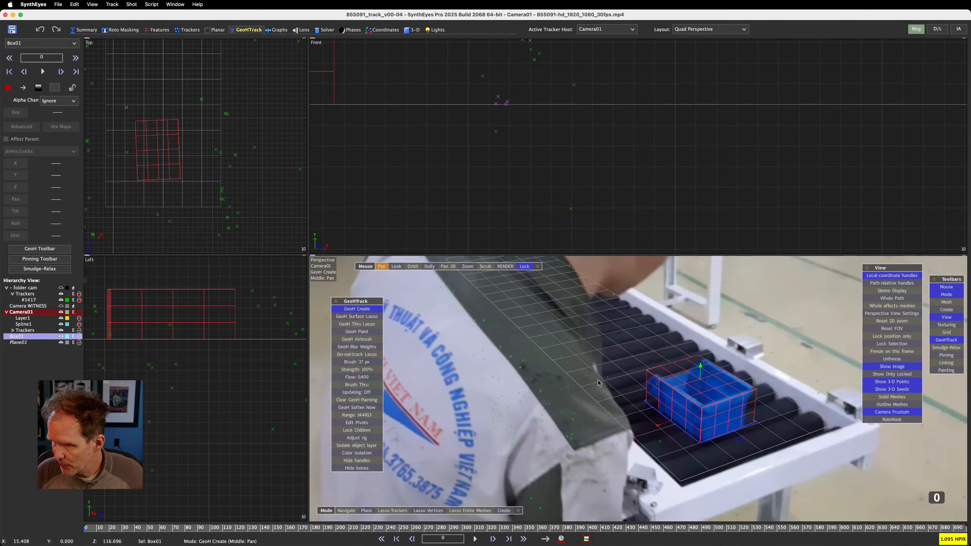
middle_drag(380, 124, 696, 198)
middle_drag(238, 374, 254, 408)
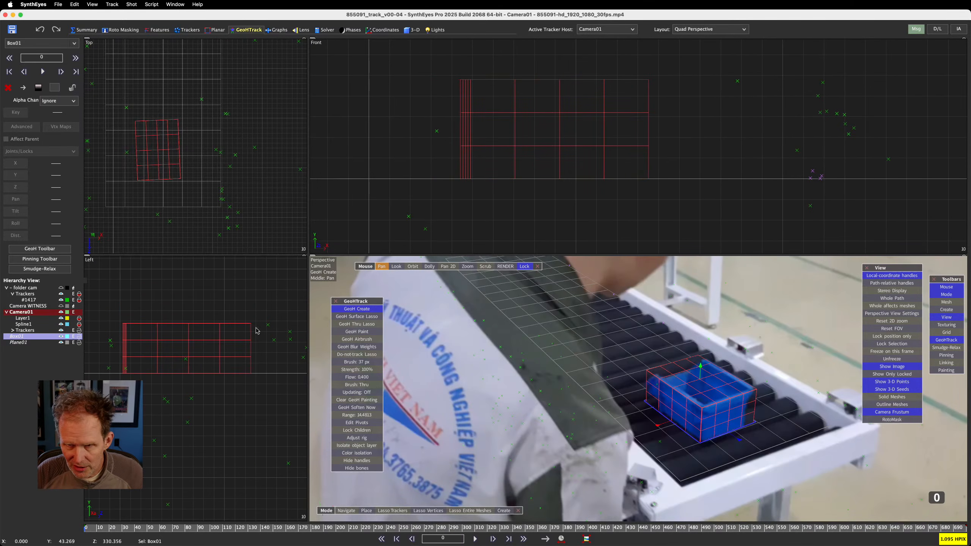
scroll(157, 151, up, 3)
middle_drag(154, 154, 192, 171)
scroll(192, 171, down, 3)
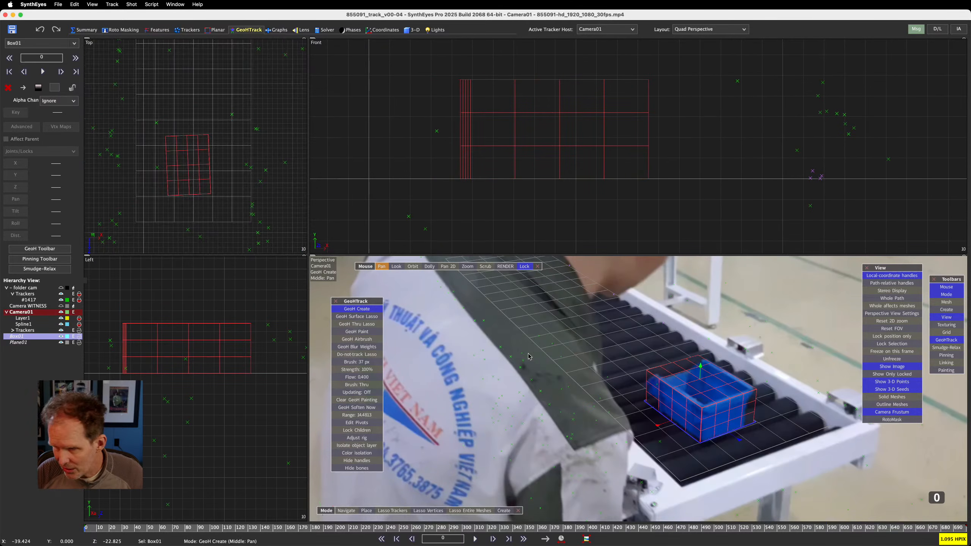
ctrl+drag(699, 393, 697, 392)
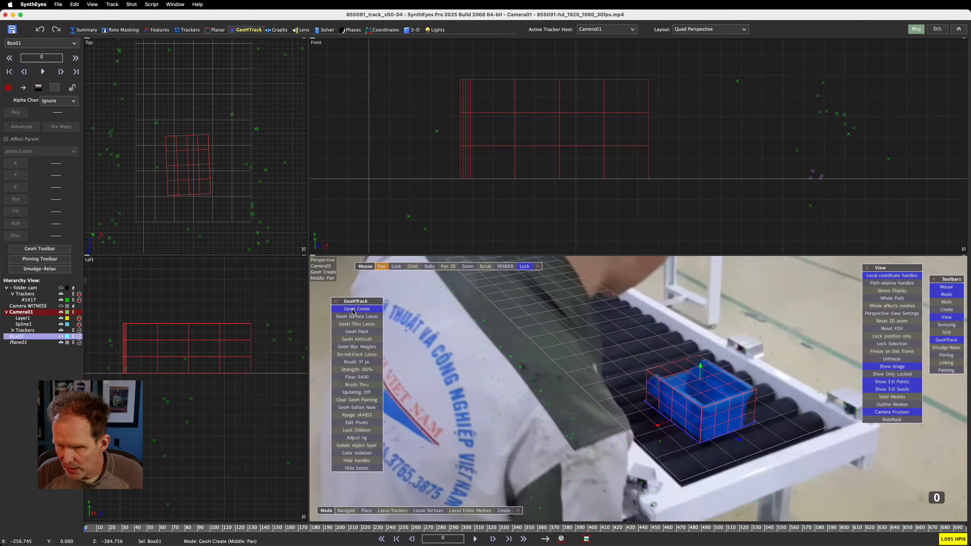
ctrl+click(703, 385)
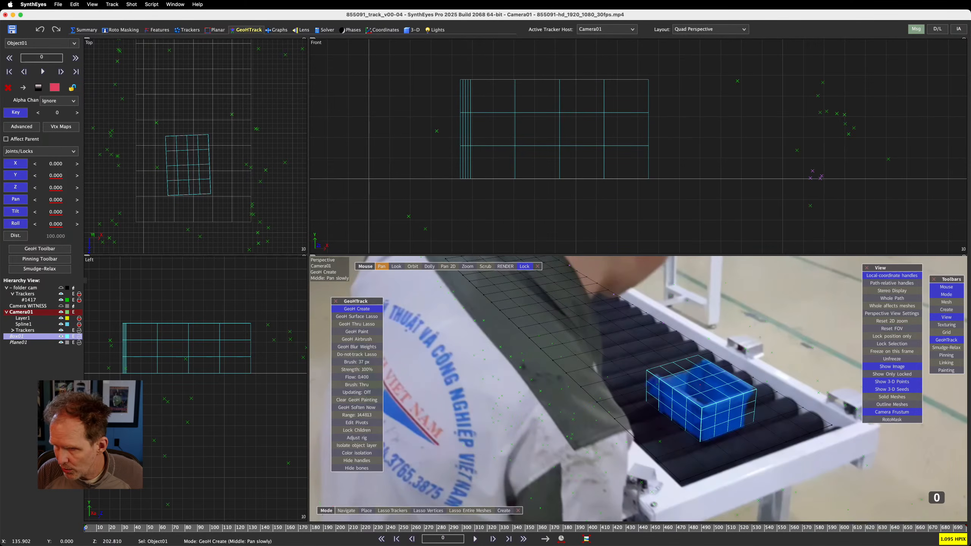
key(super+z)
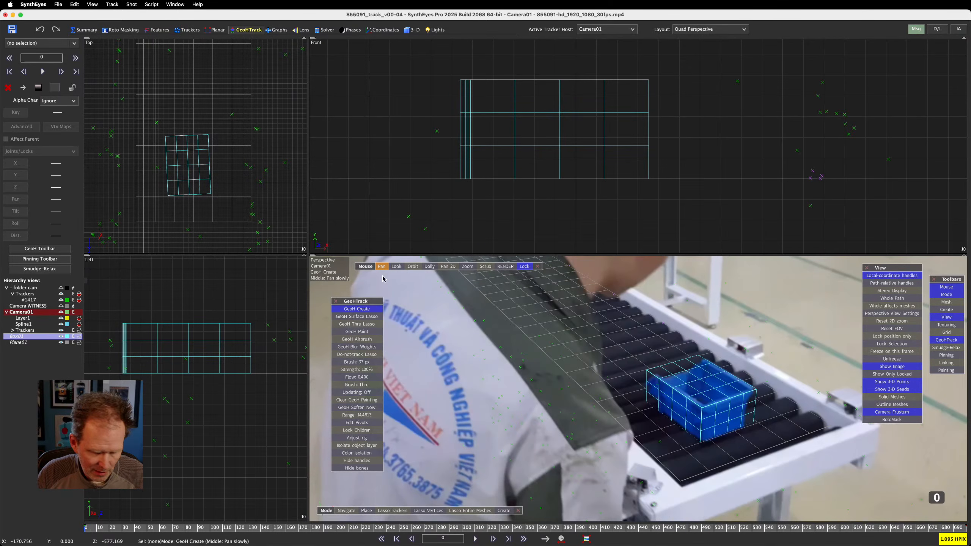
Create a GeoHTrack object from Box01 over the blue bin
click(705, 381)
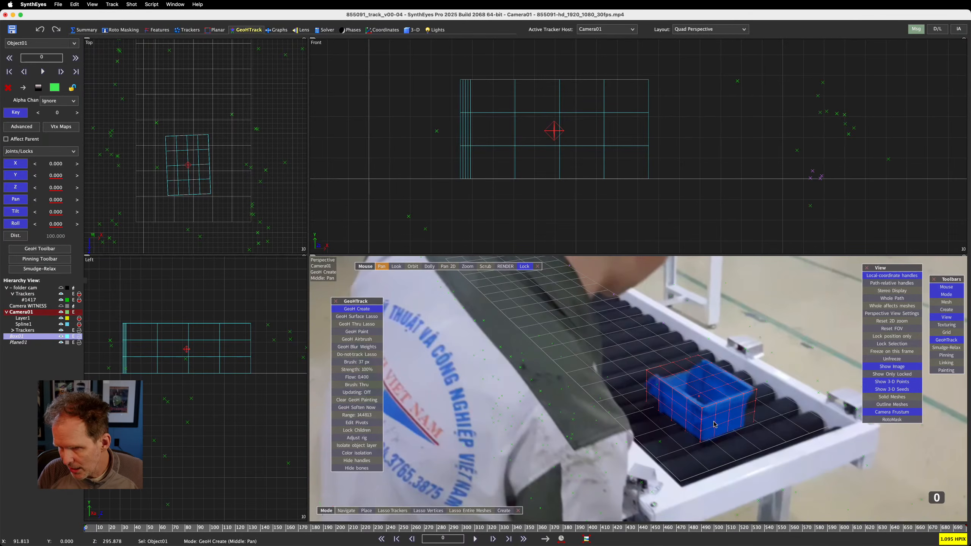
Set the Object Size to 10 in the scene settings to enlarge the object's marker in the perspective view
click(74, 4)
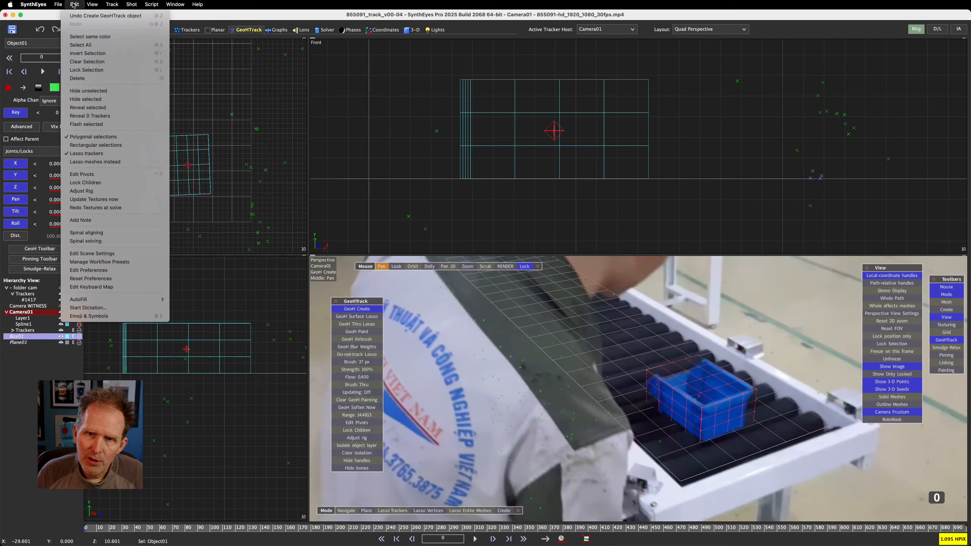
click(108, 254)
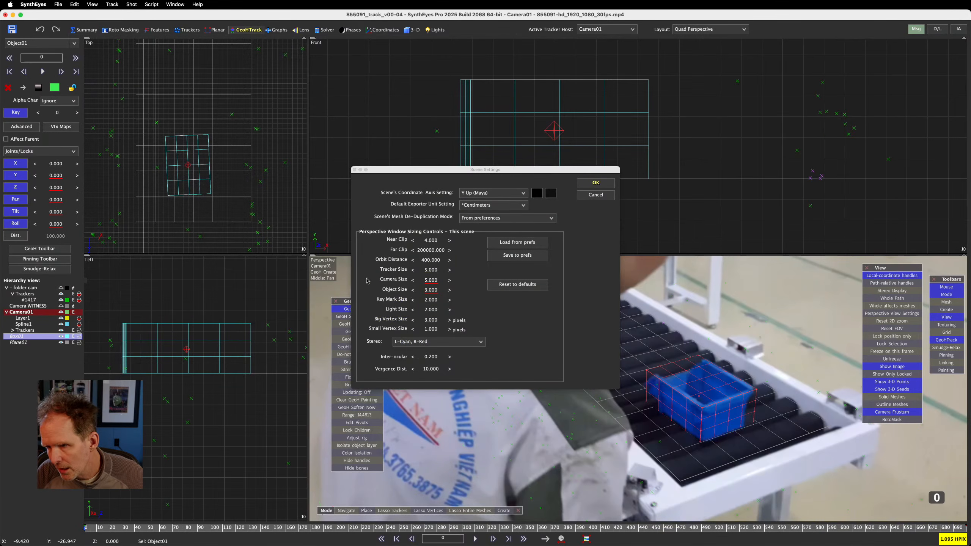
double_click(429, 291)
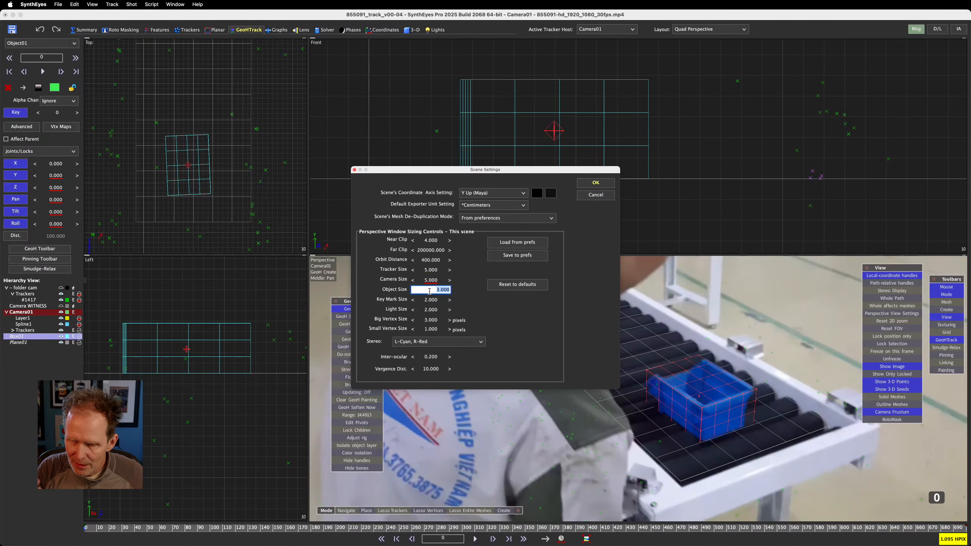
text(10)
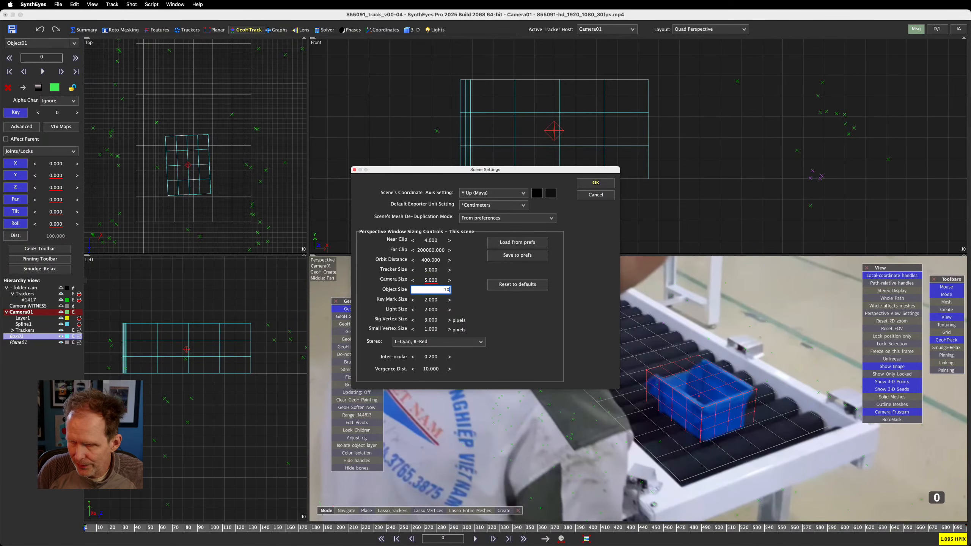
key(Return)
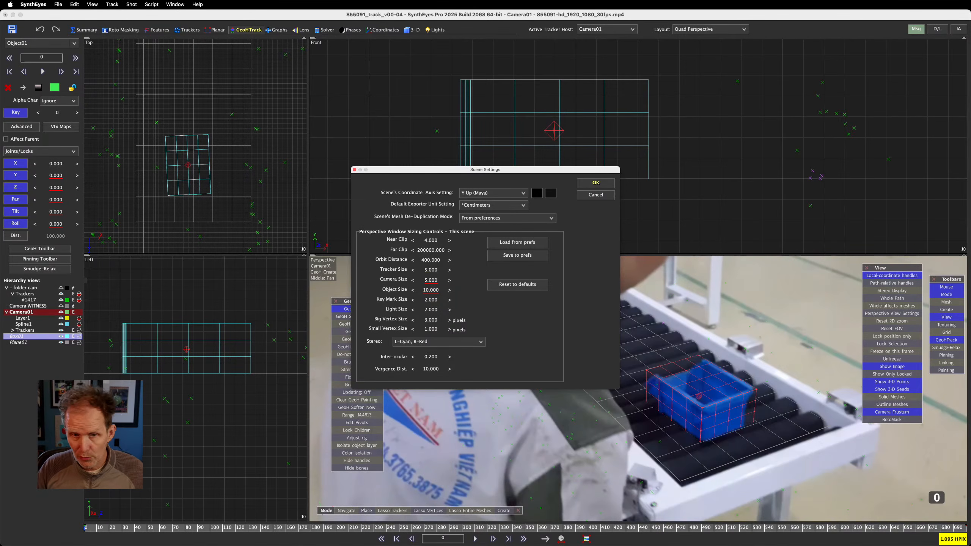
click(602, 184)
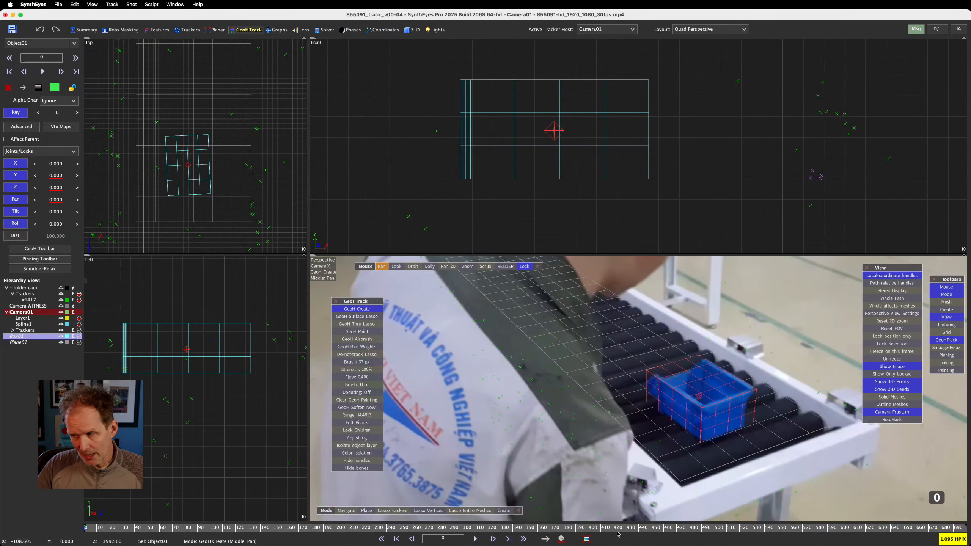
Show the Hierarchy View in a floating window over the top view and select Object01
mouse_move(642, 544)
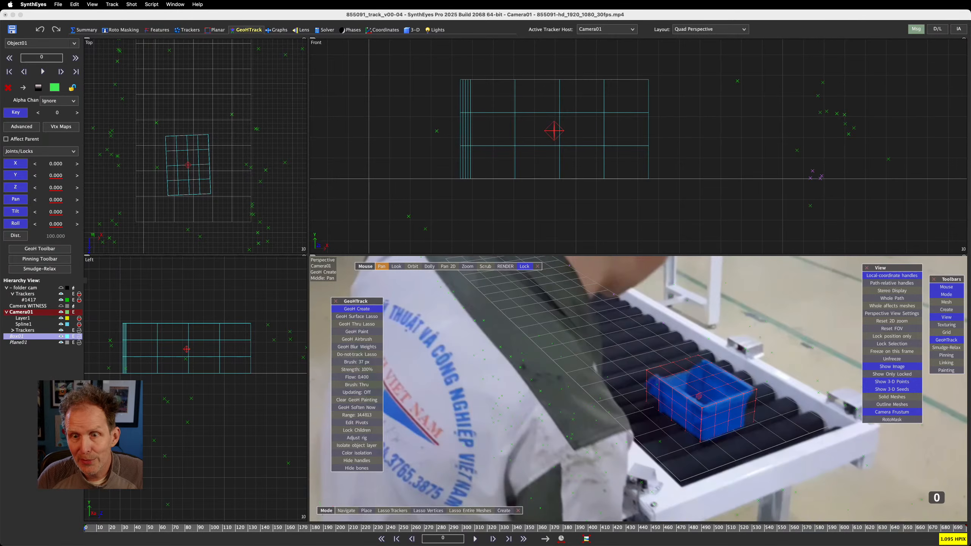
drag(204, 8, 194, 185)
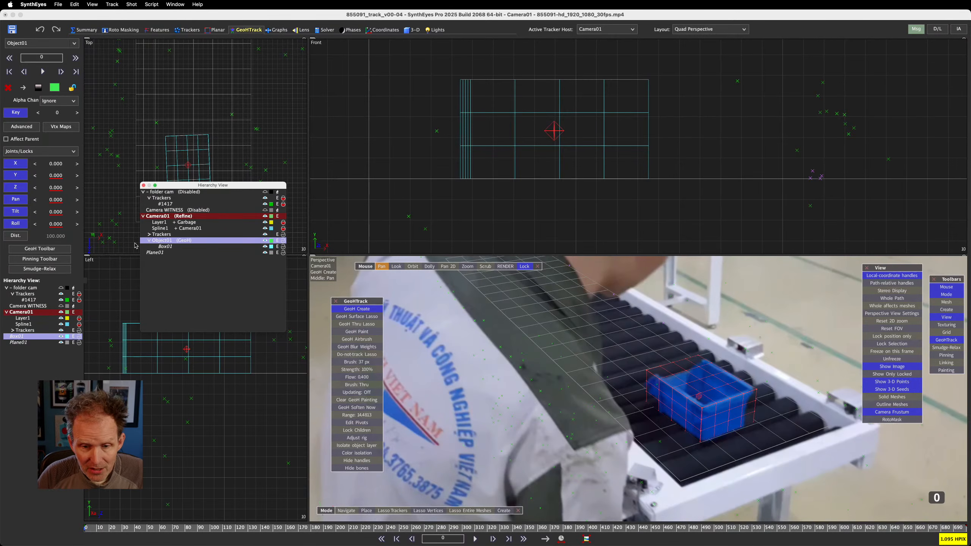
click(156, 244)
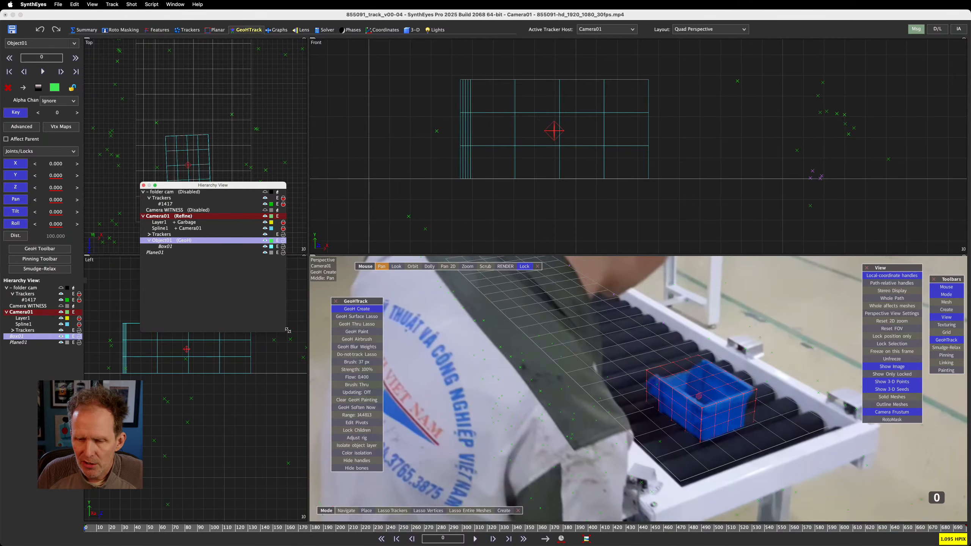
Narrow the floating Hierarchy View and reparent tracker #1417 from the disabled folder cam to Object01
drag(287, 330, 259, 306)
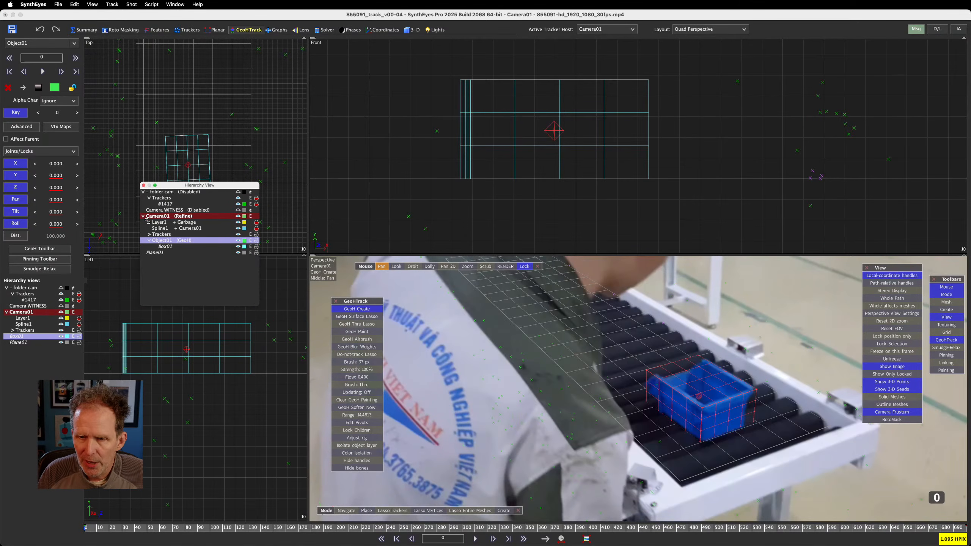
click(160, 241)
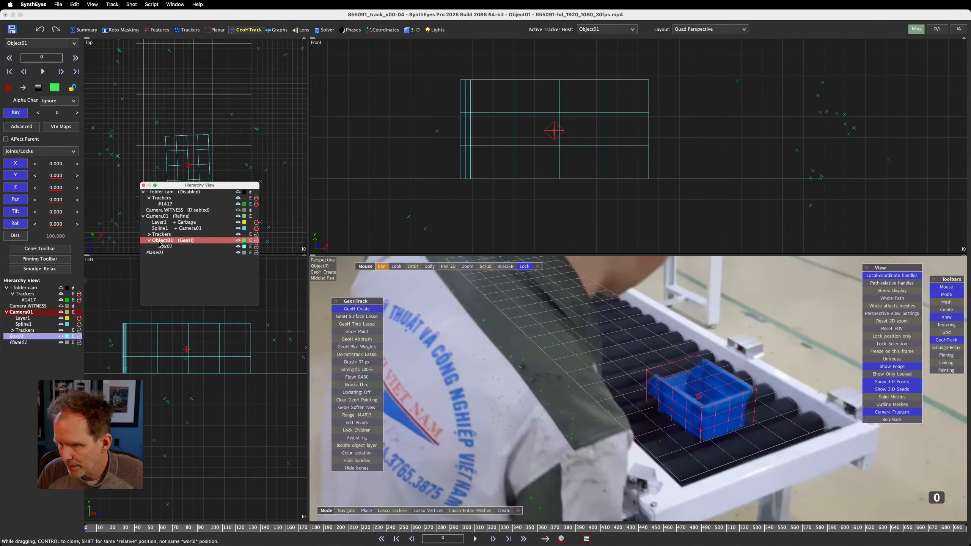
click(165, 206)
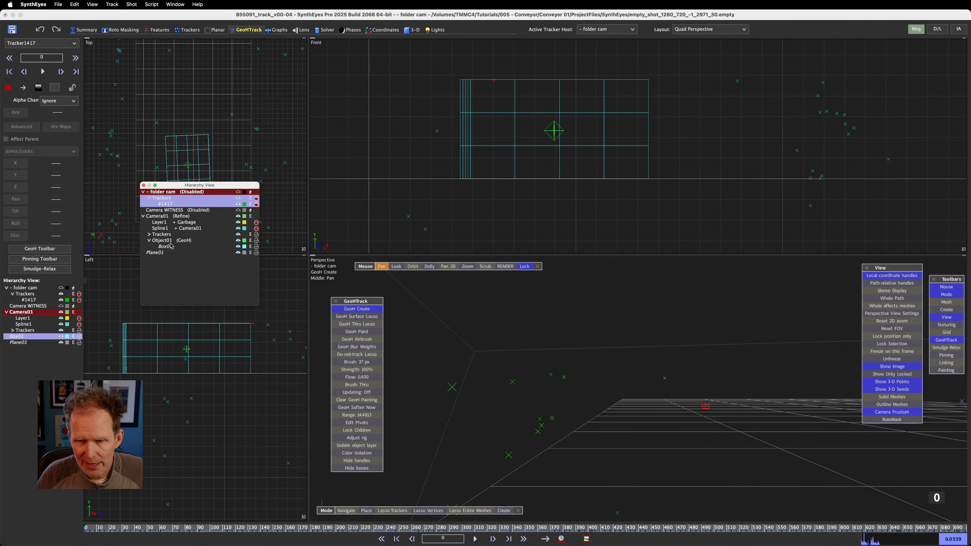
drag(165, 206, 165, 240)
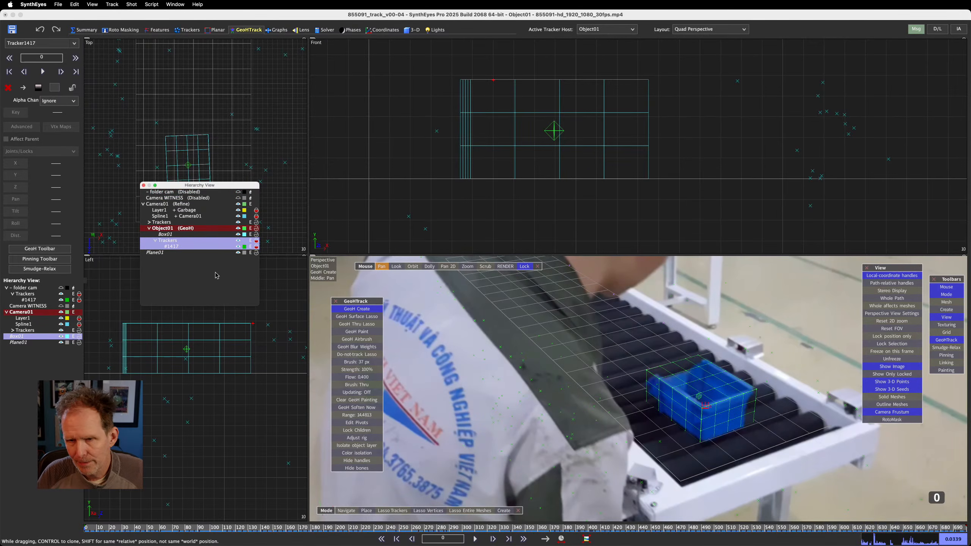
mouse_move(701, 405)
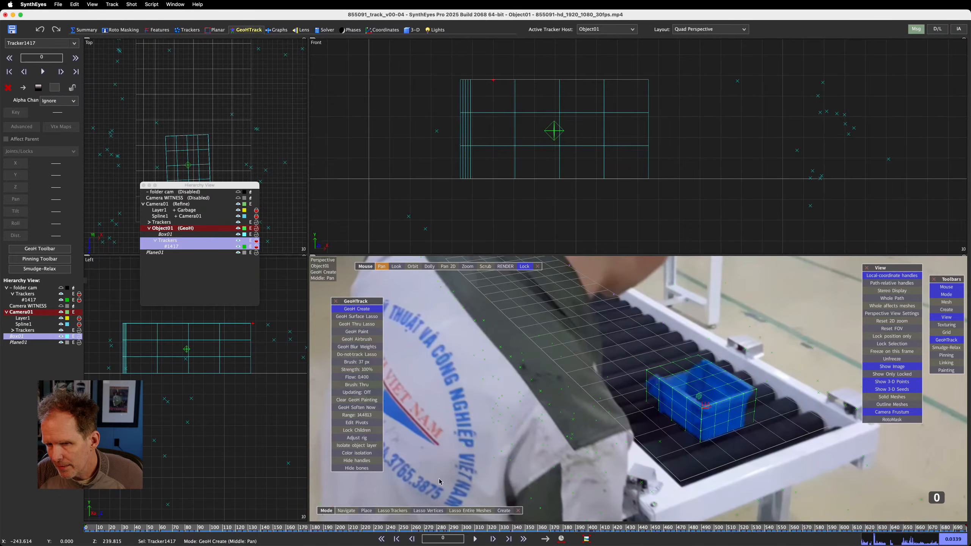
click(203, 229)
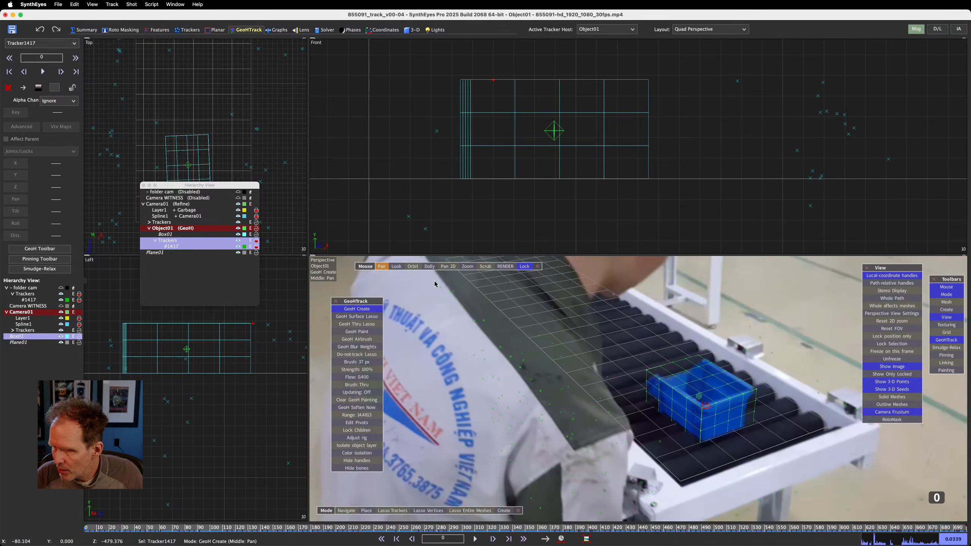
click(205, 200)
click(88, 538)
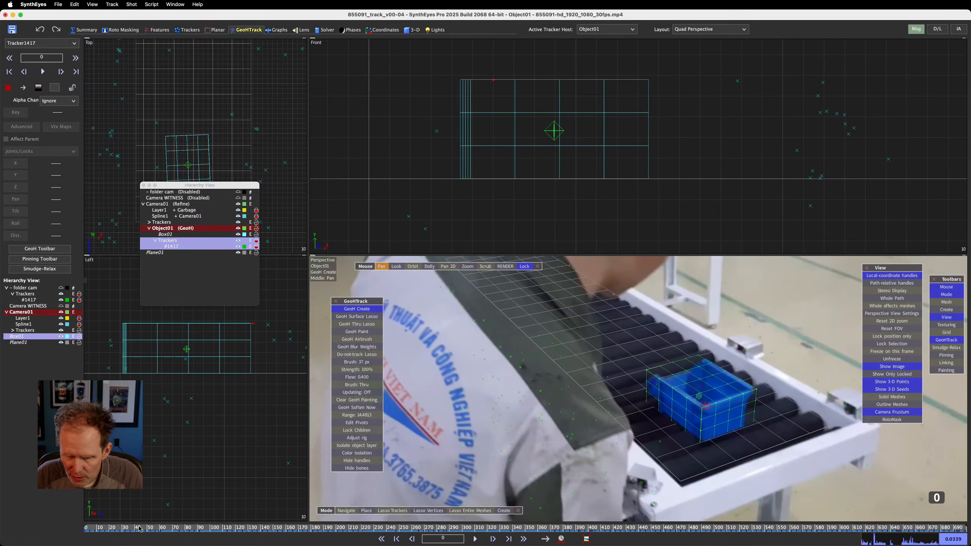
drag(140, 529, 11, 542)
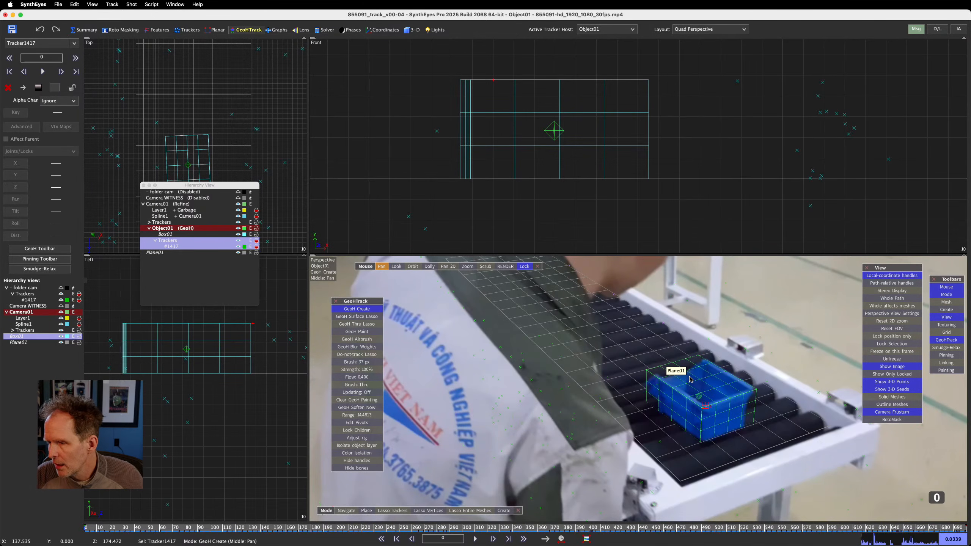
Drop the selected tracker #1417 onto the box mesh at frame 0
click(112, 4)
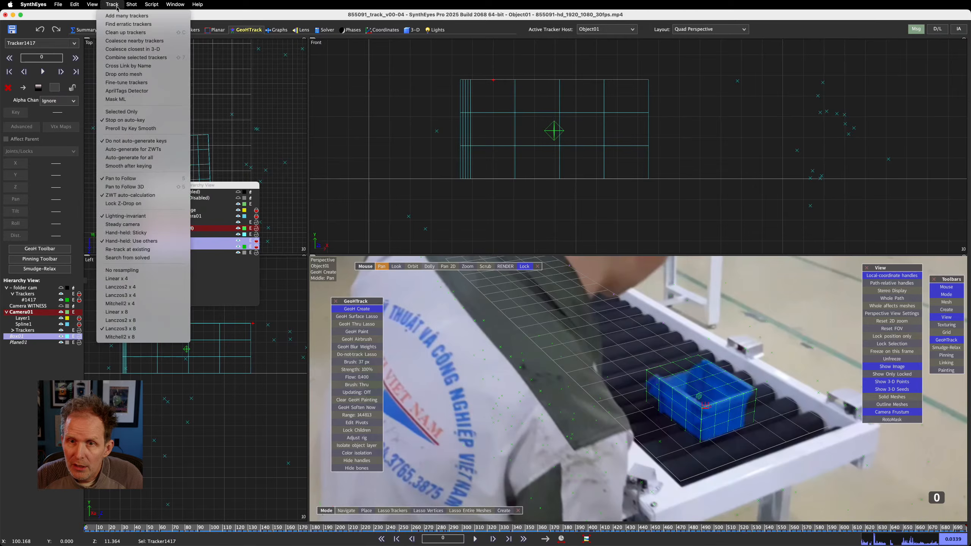
click(124, 74)
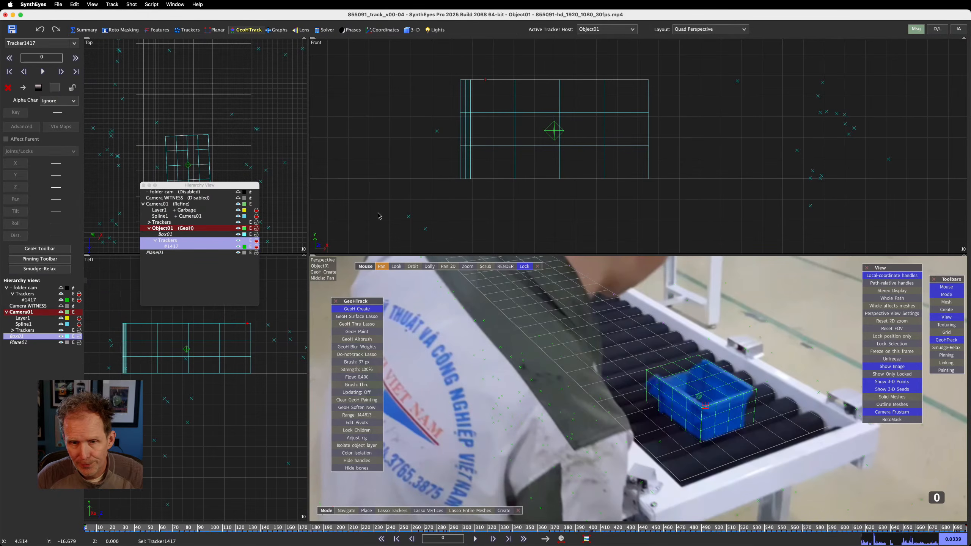
Select Object01 in the hierarchy and release its X and Z locks, leaving Y, Pan, Tilt and Roll locked
click(169, 222)
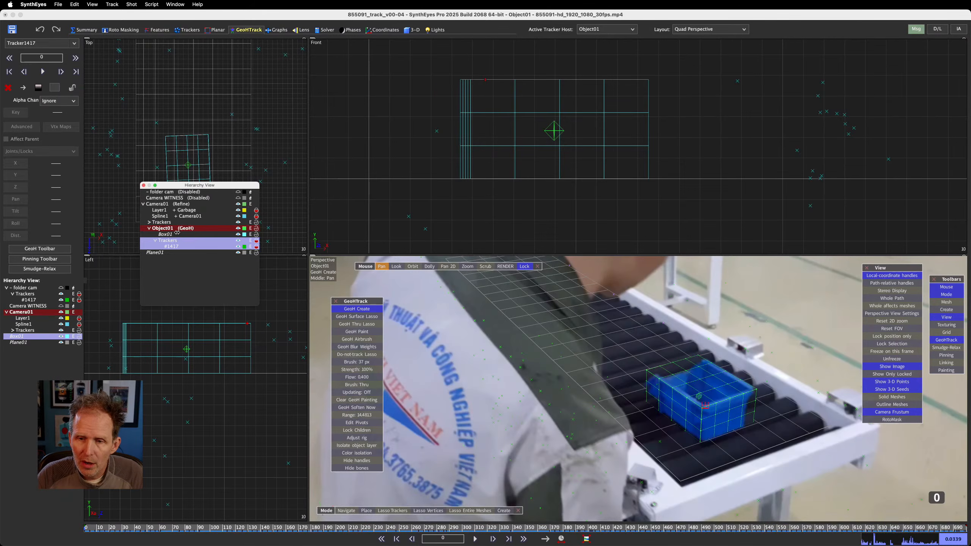
click(176, 229)
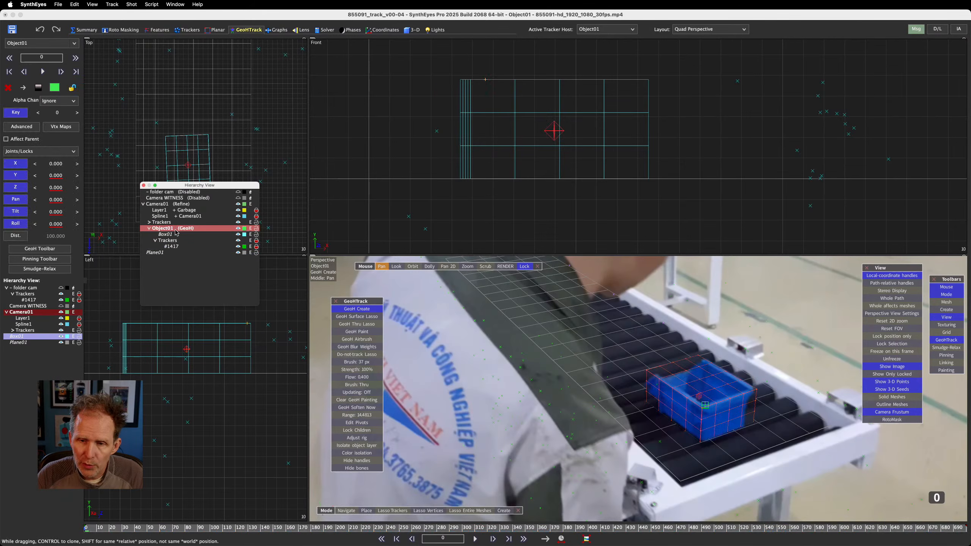
click(15, 164)
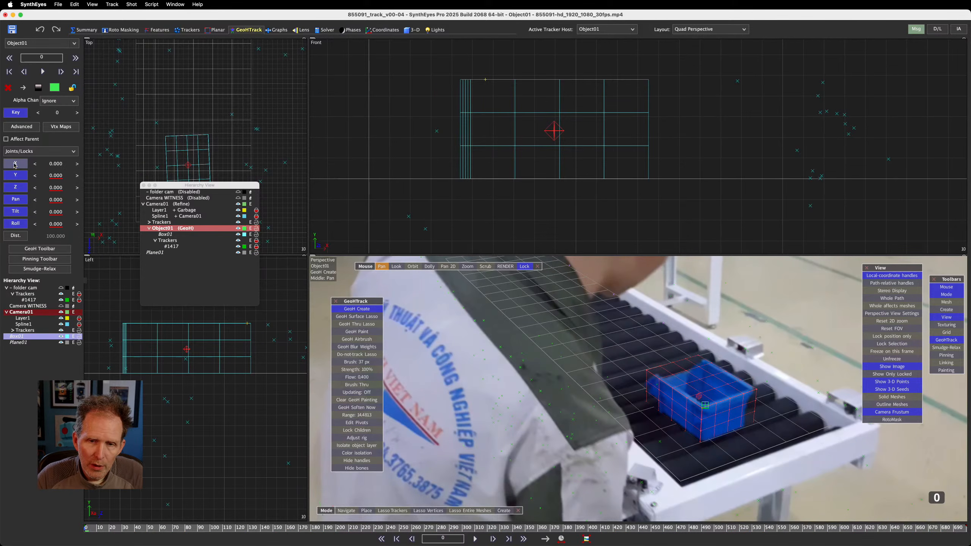
click(15, 188)
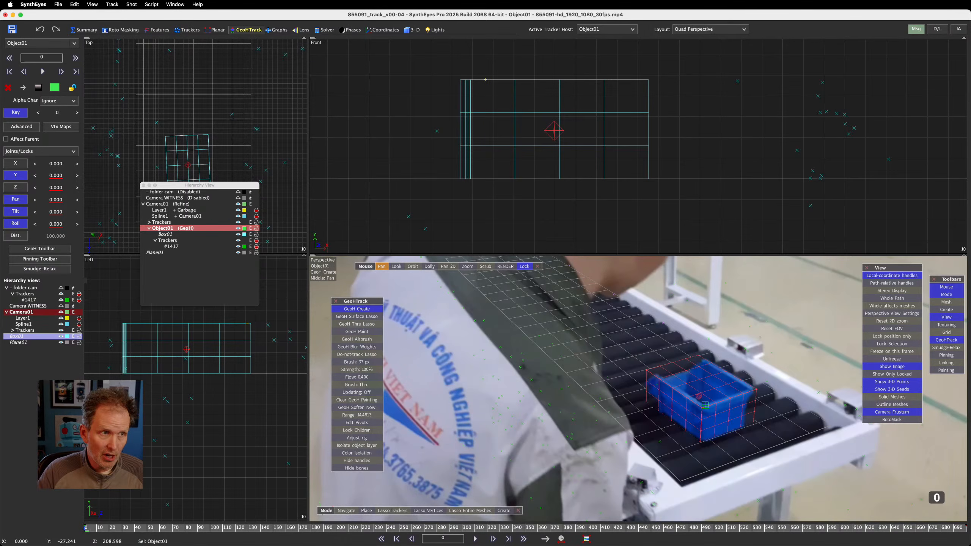
Play the shot through to frame 700 to solve Object01's motion, and return to frame 0
key(space)
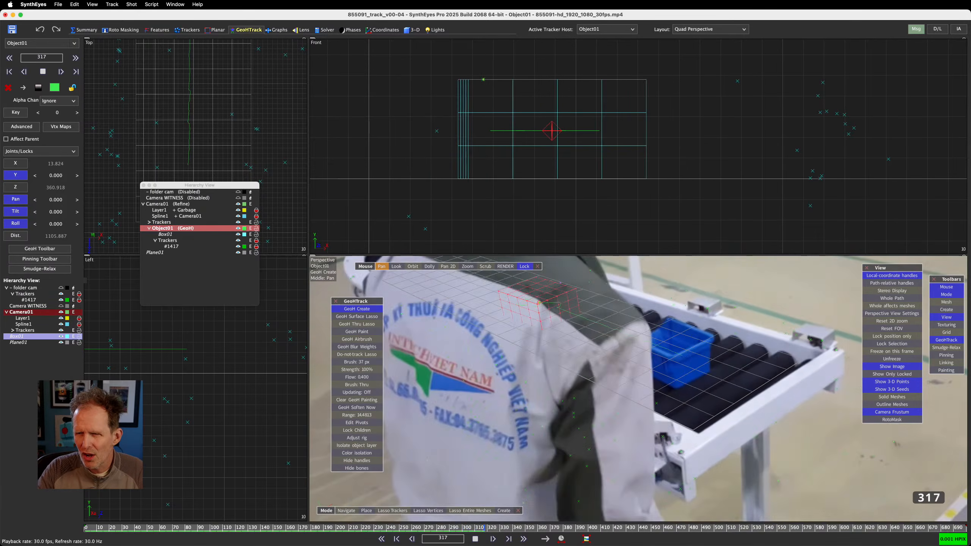
key(space)
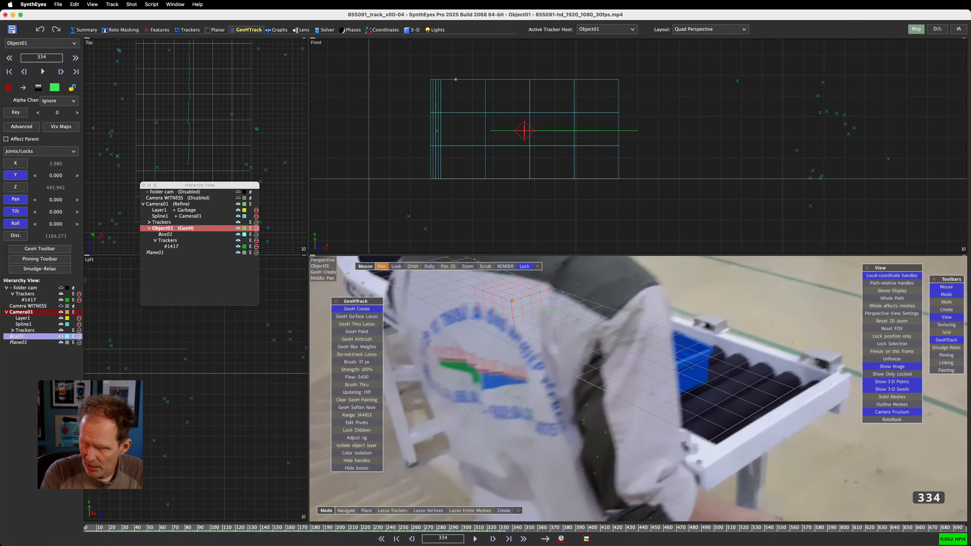
key(space)
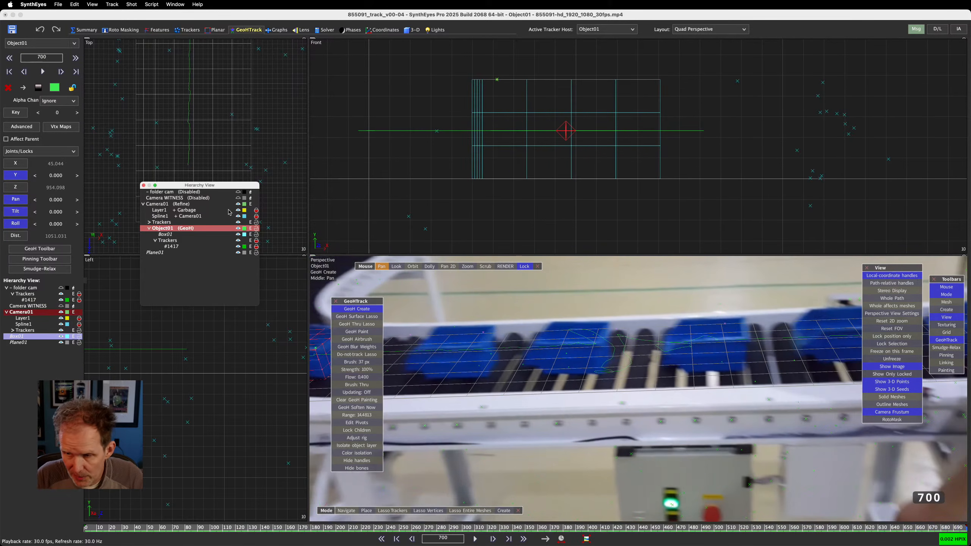
click(189, 323)
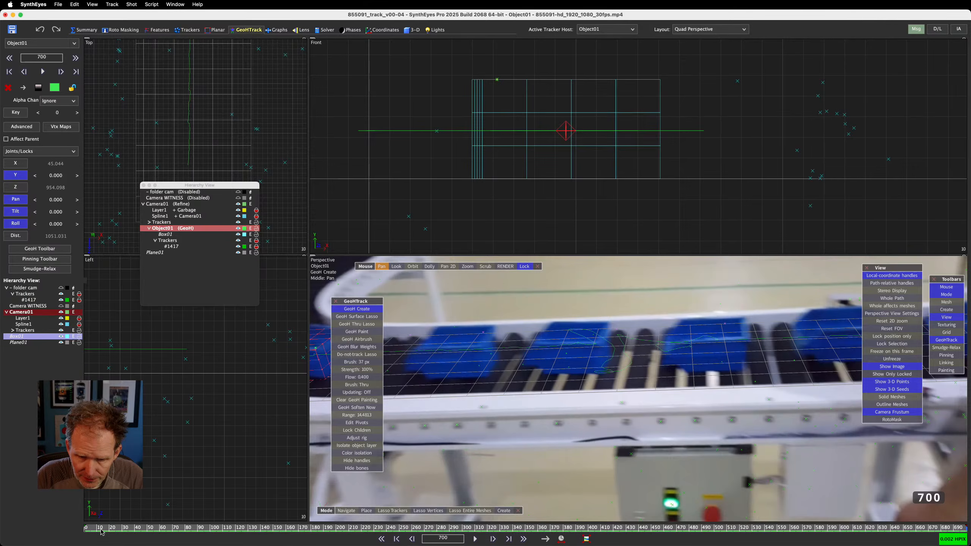
drag(101, 531, 70, 527)
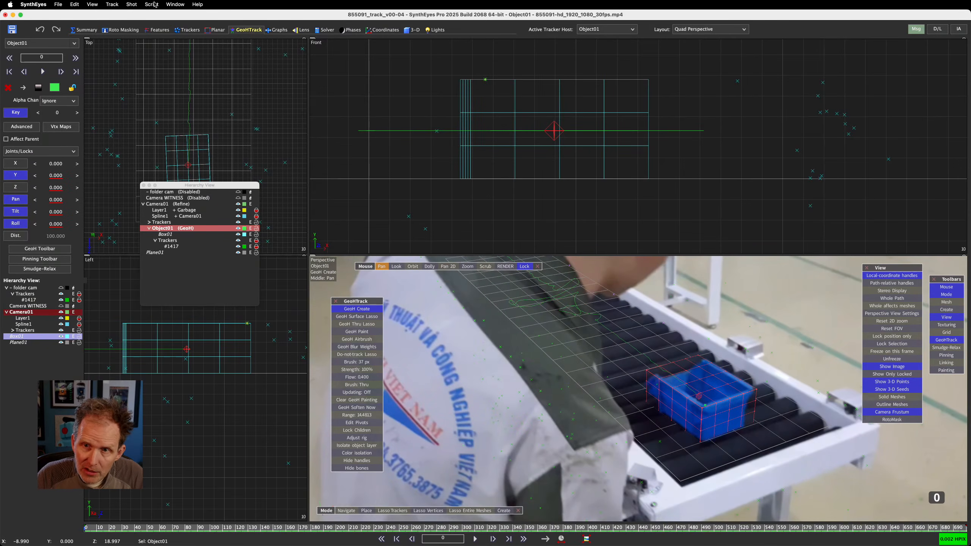
Show the Graph Editor in a floating window, expand Object01, collapse its Joint Variables and bring the active trackers into view
click(174, 4)
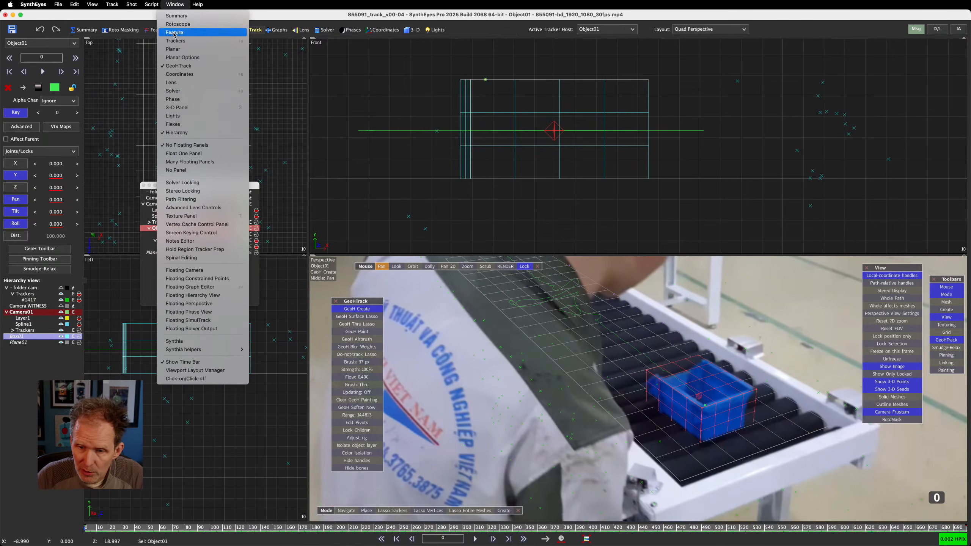
click(186, 288)
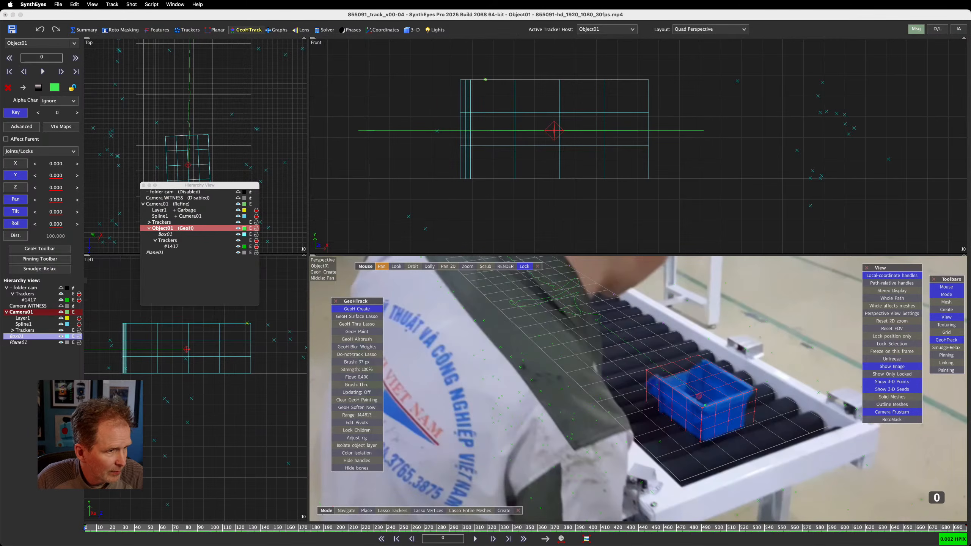
drag(457, 190, 455, 190)
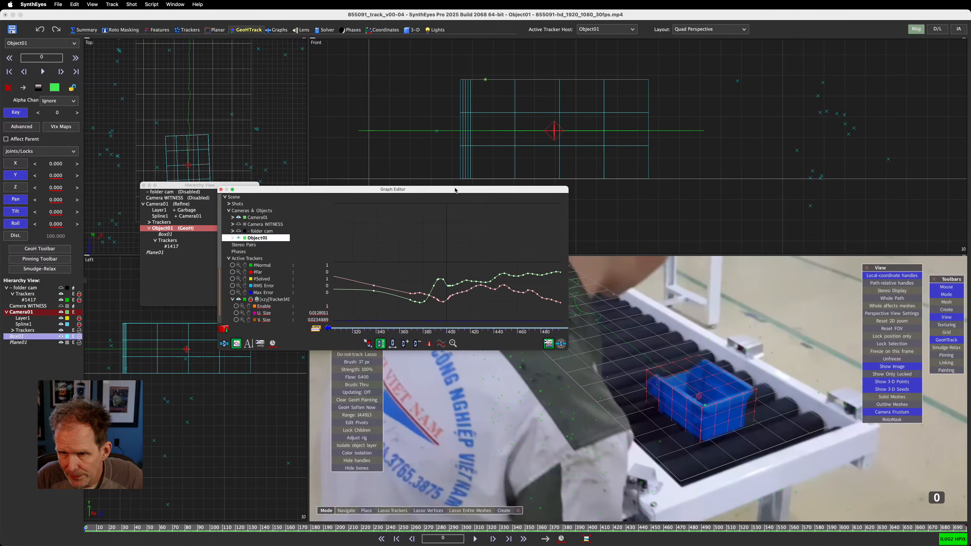
click(233, 239)
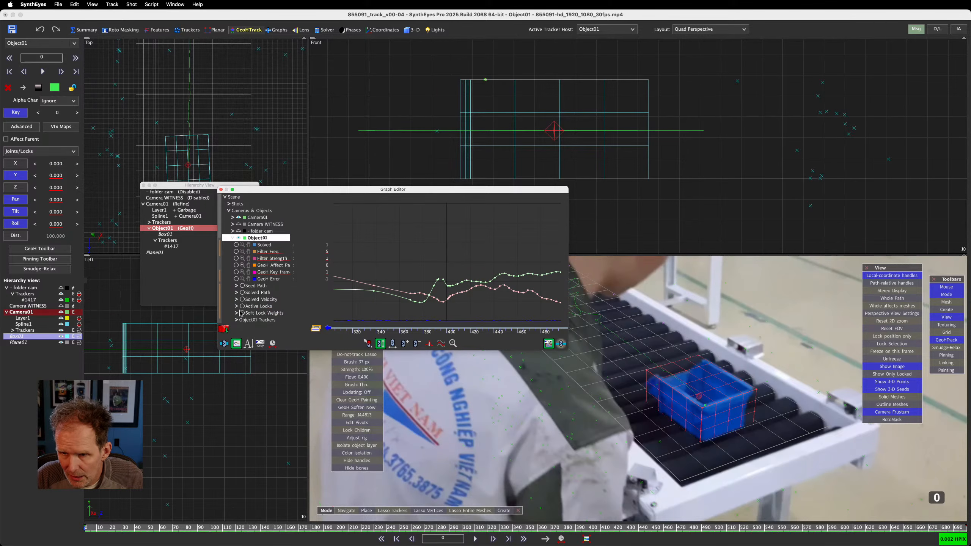
scroll(253, 315, down, 3)
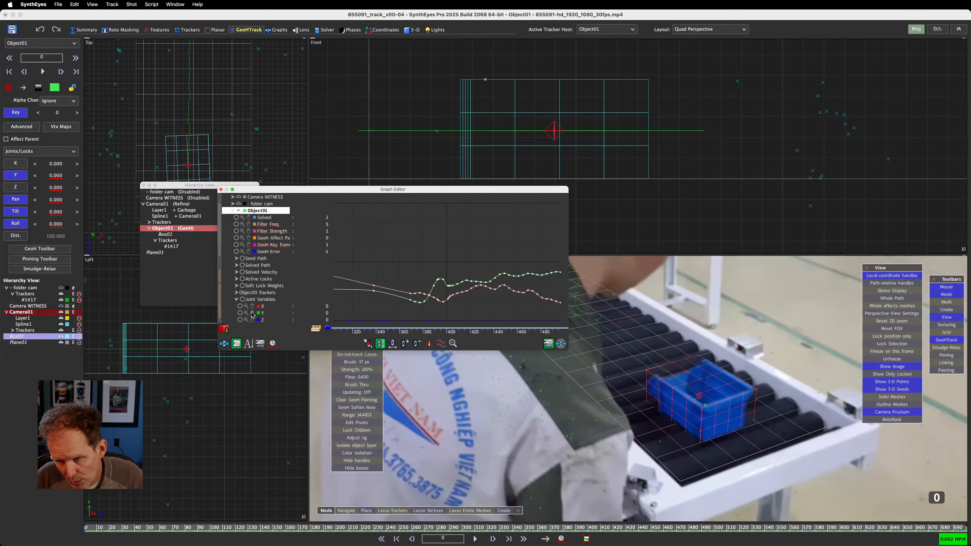
click(235, 286)
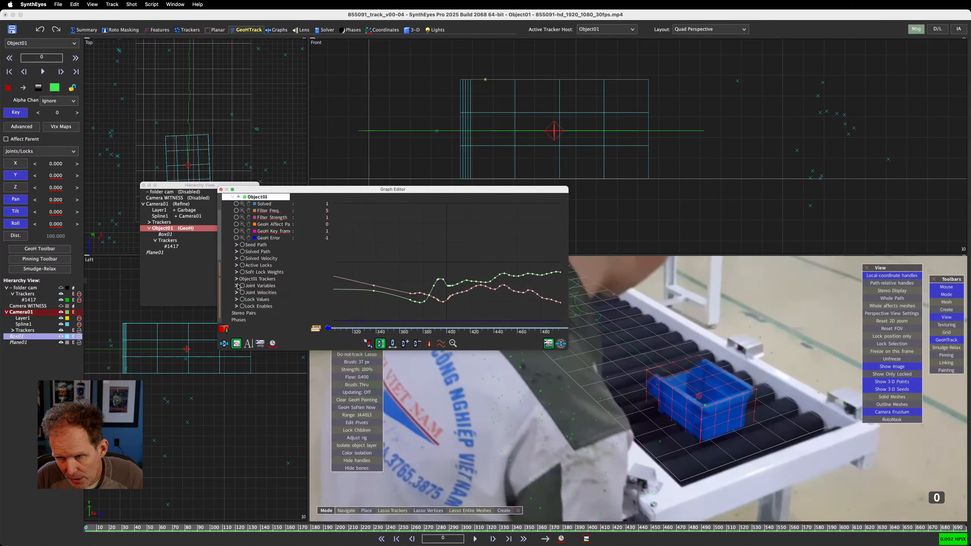
scroll(237, 286, down, 4)
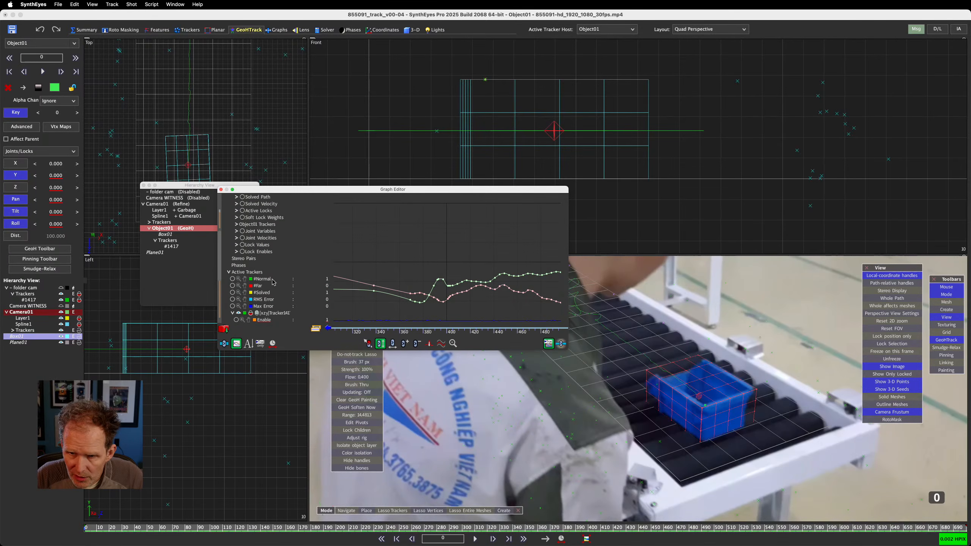
scroll(272, 283, down, 2)
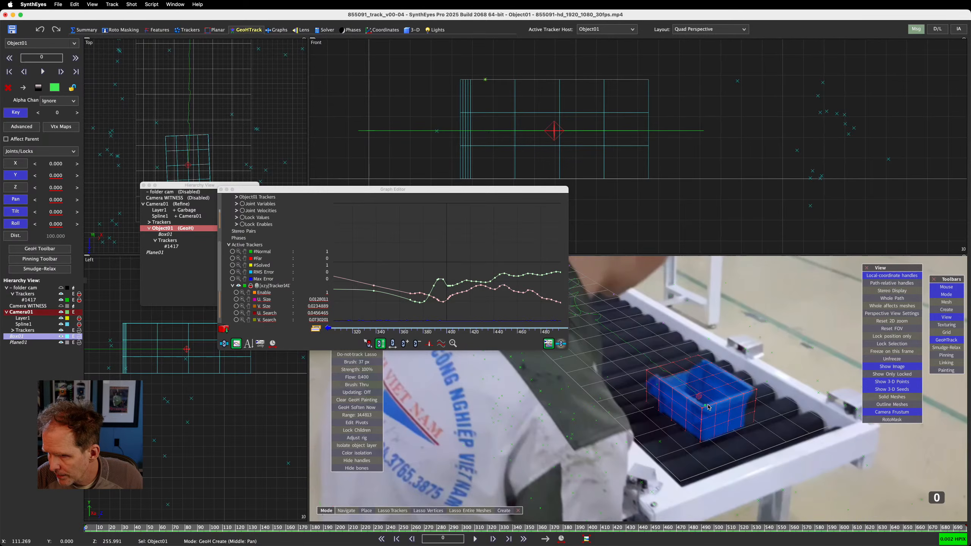
Select Tracker1417 in the Graph Editor and move the editor window up over the front view
click(157, 228)
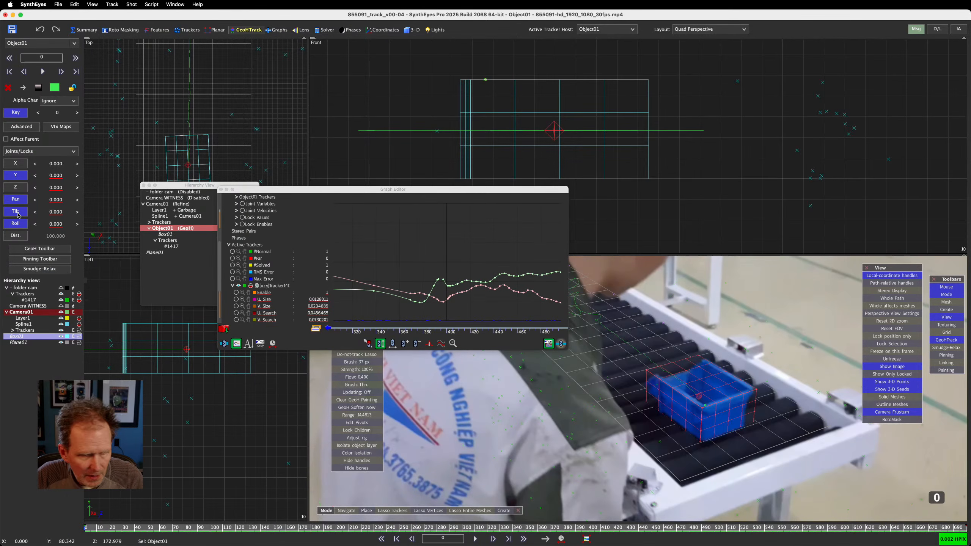
click(256, 258)
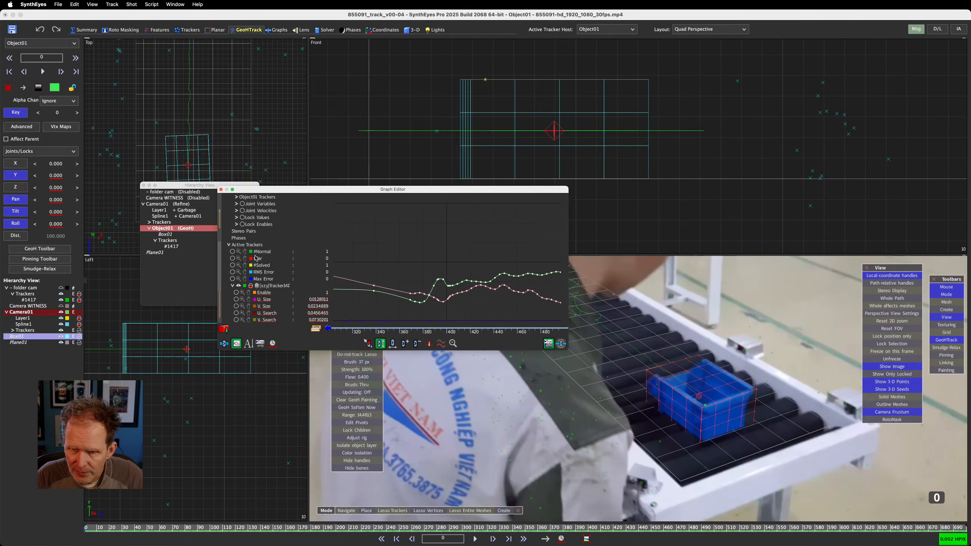
click(266, 287)
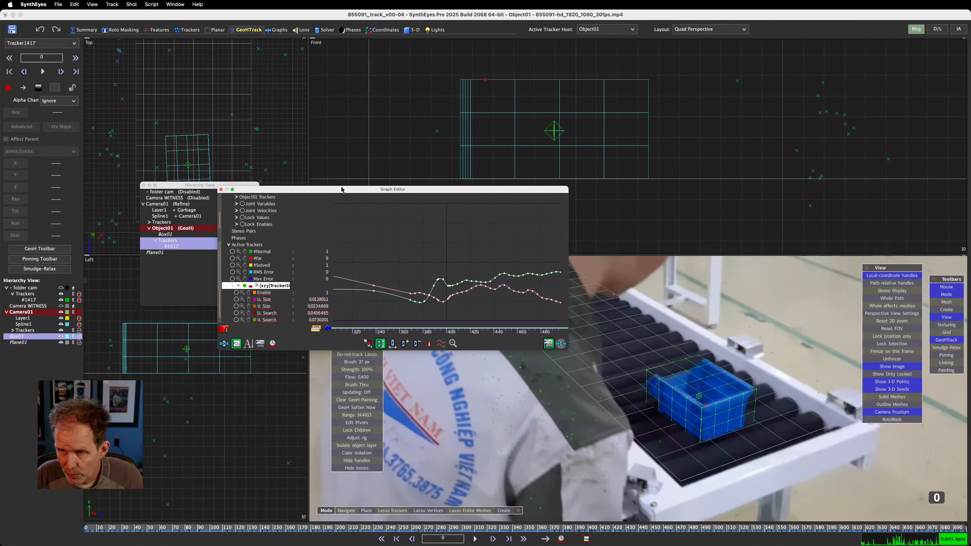
drag(342, 192, 389, 67)
Close the floating Hierarchy View and refresh the docked hierarchy by switching to the 3-D room and back to GeoHTrack
click(212, 182)
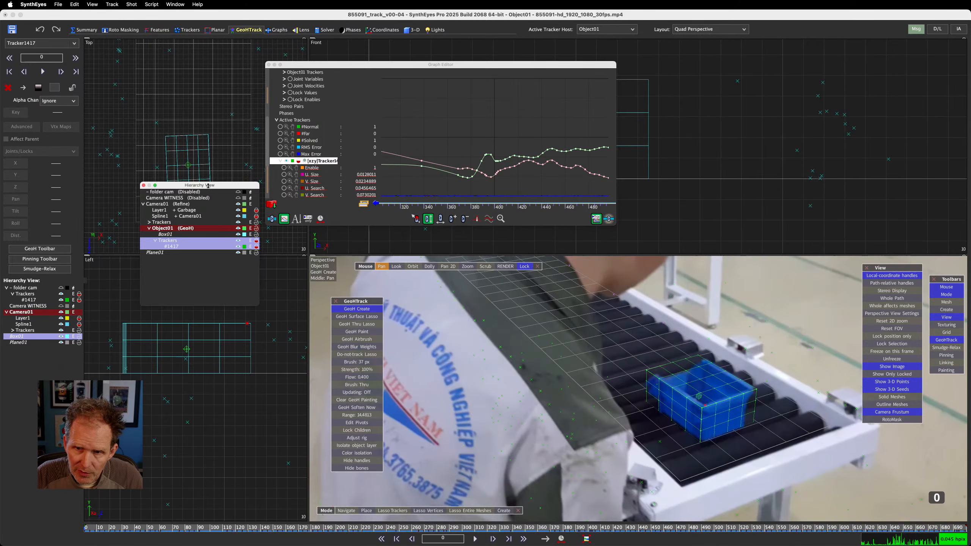
key(super+w)
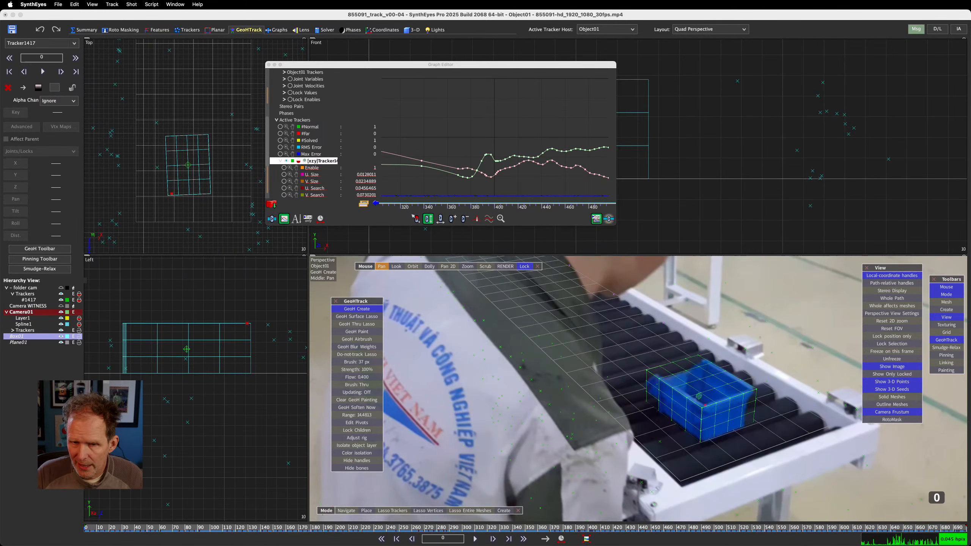
click(35, 440)
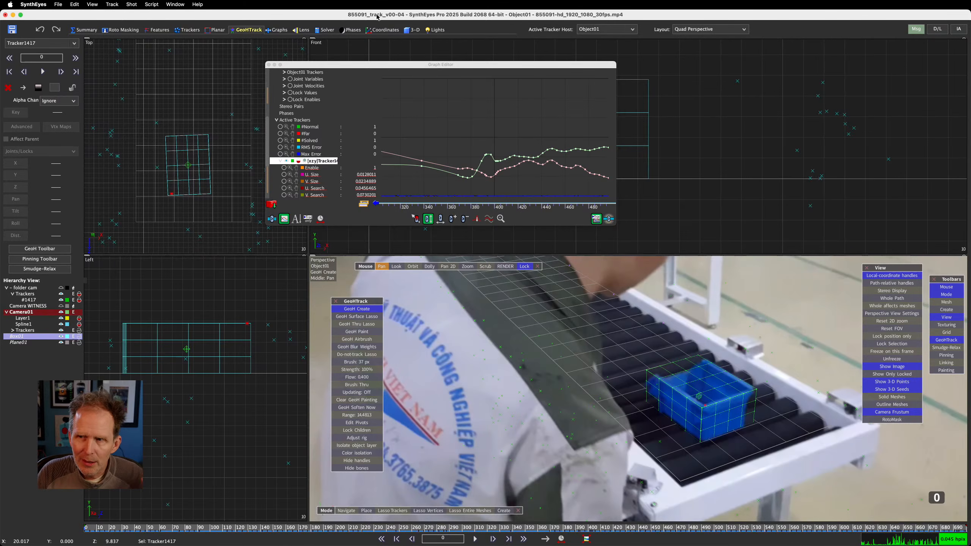
click(413, 30)
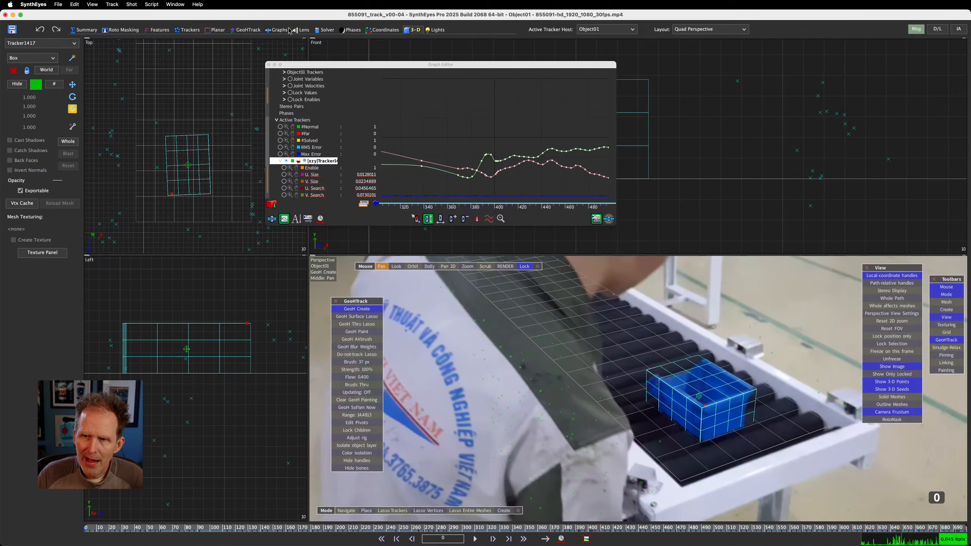
click(257, 31)
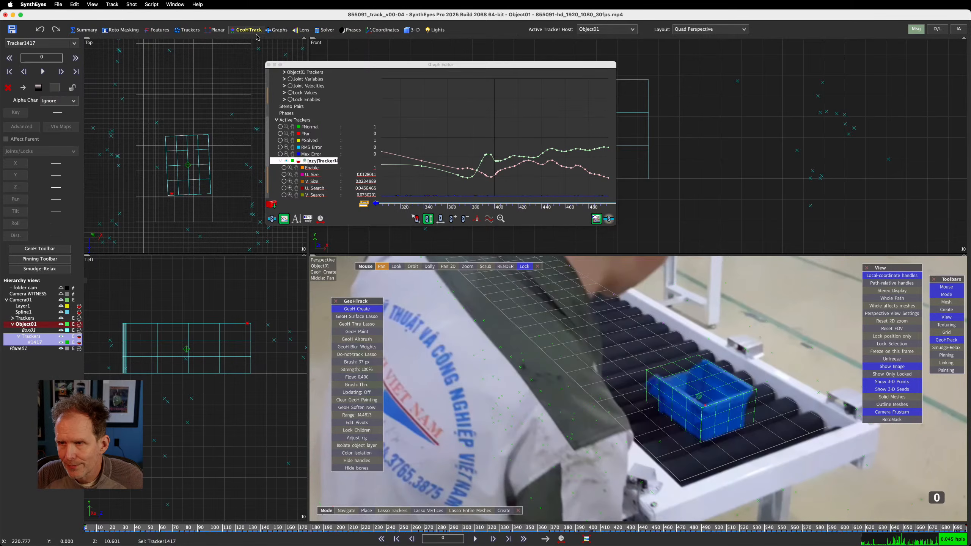
Step to frame 2 and select the Tracker1417 position key near frame 335 in the Graph Editor
middle_drag(467, 135, 585, 109)
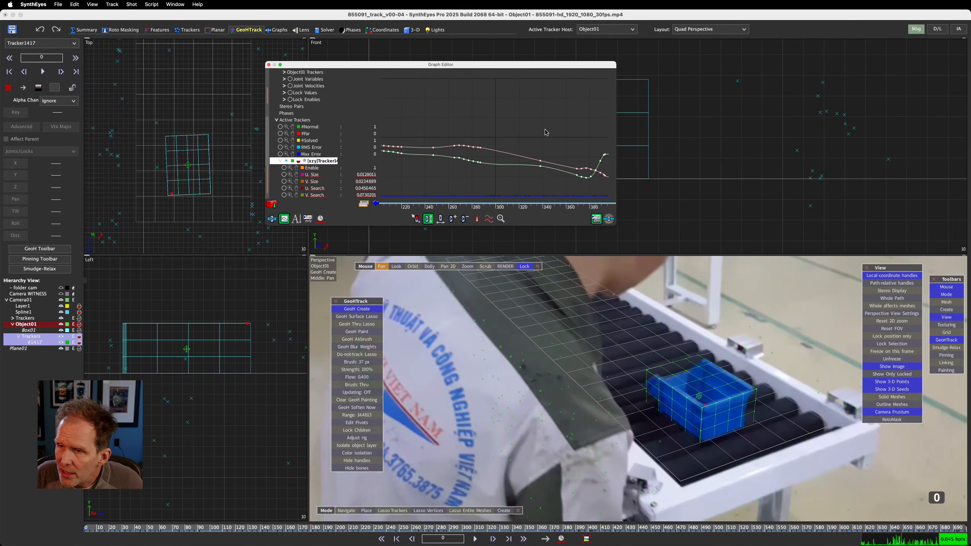
key(d)
key(d)
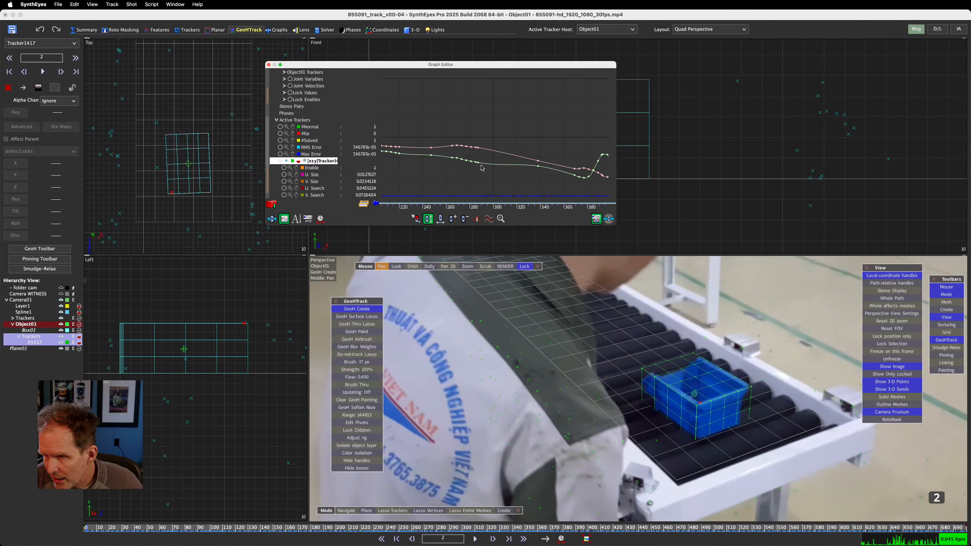
drag(552, 142, 526, 189)
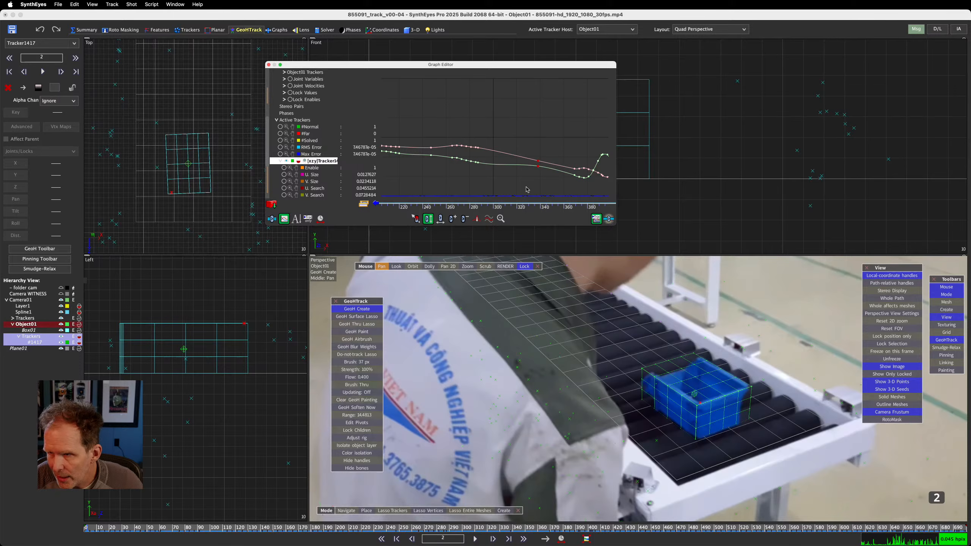
middle_drag(519, 115, 478, 123)
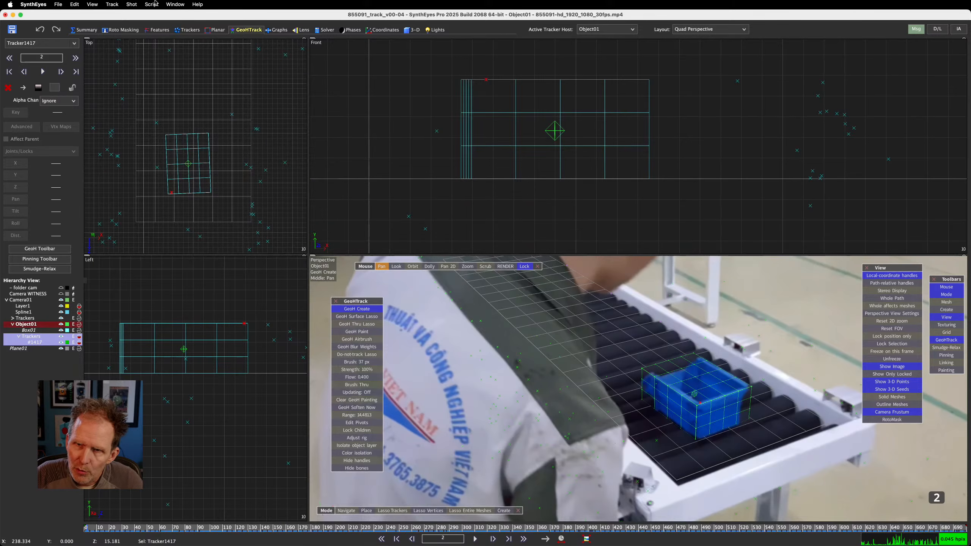
Reopen the floating Graph Editor and check the key operations available for the Tracker1417 key near frame 335
click(176, 4)
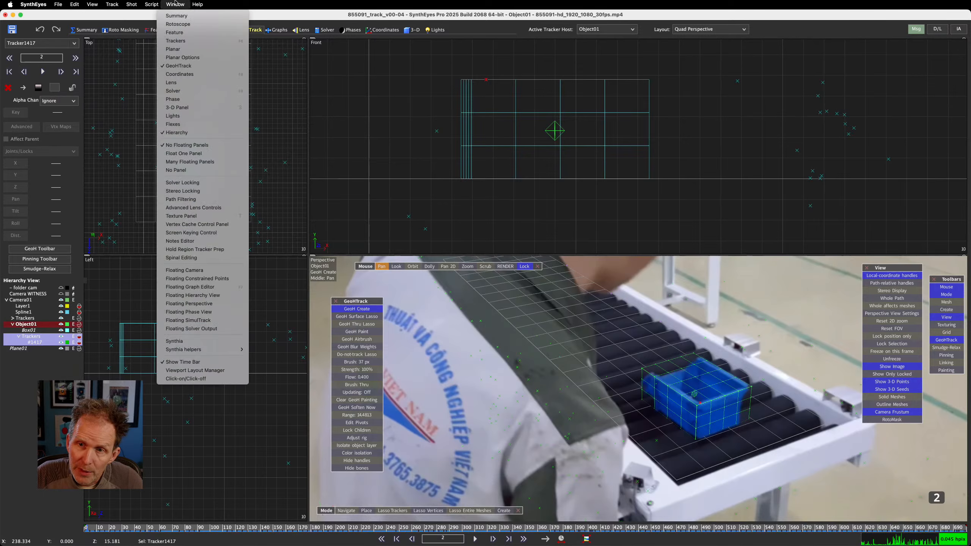
click(201, 287)
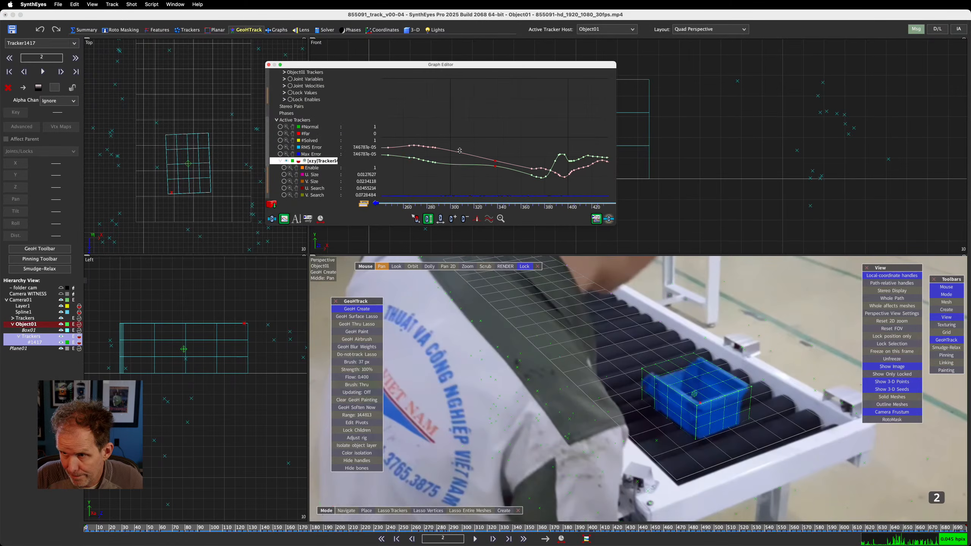
middle_drag(456, 141, 484, 147)
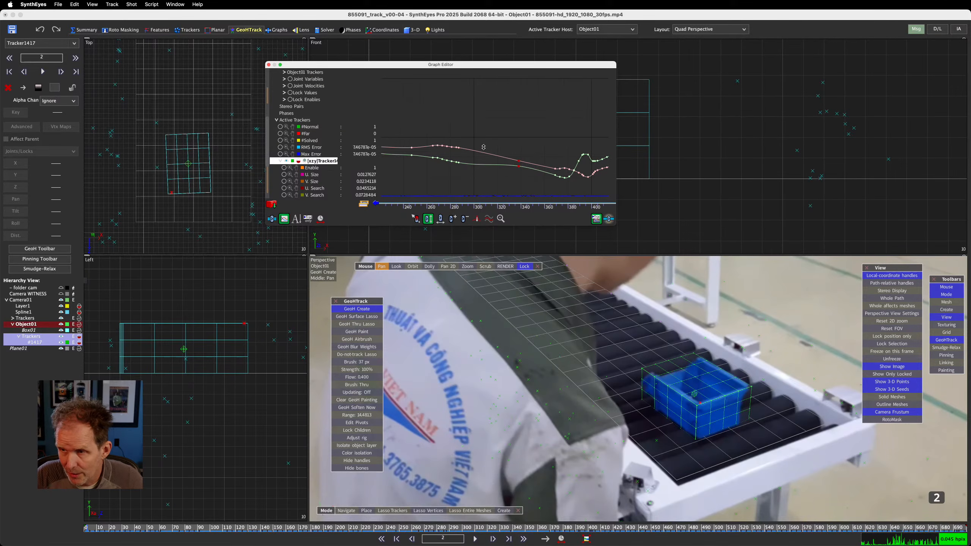
drag(530, 153, 512, 178)
right_click(512, 178)
mouse_move(517, 182)
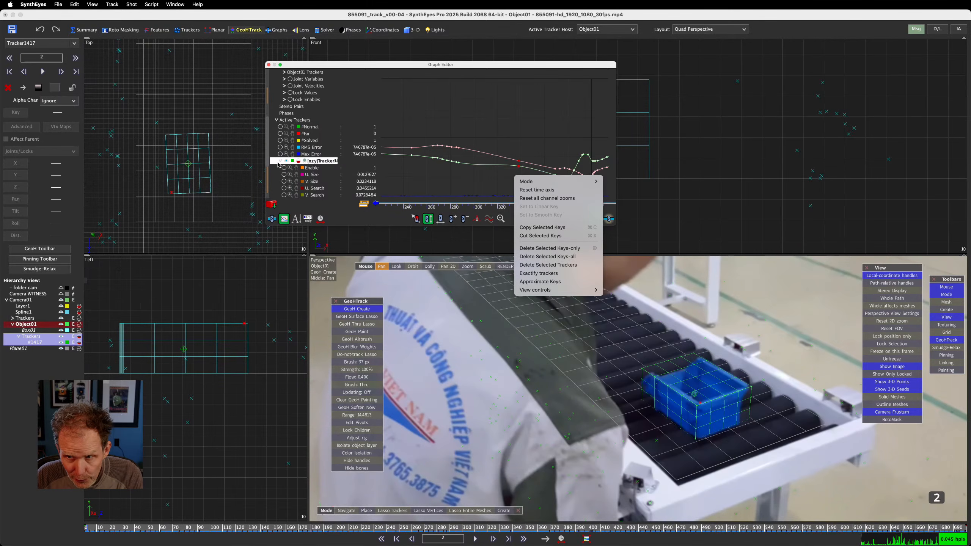
click(317, 173)
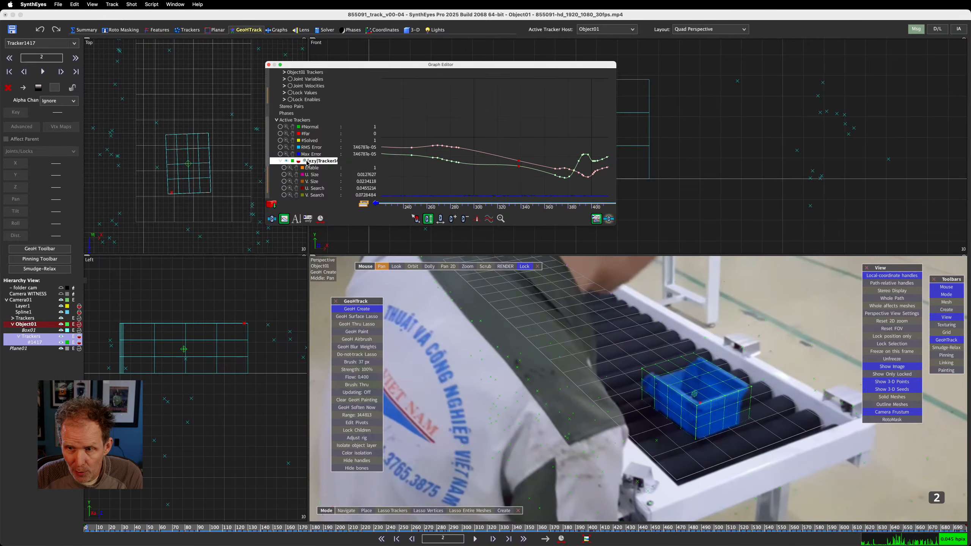
Bring Tracker1417's position channels into view, select the U Pos and V Pos keys near frame 285 and check their key operations
scroll(307, 162, down, 5)
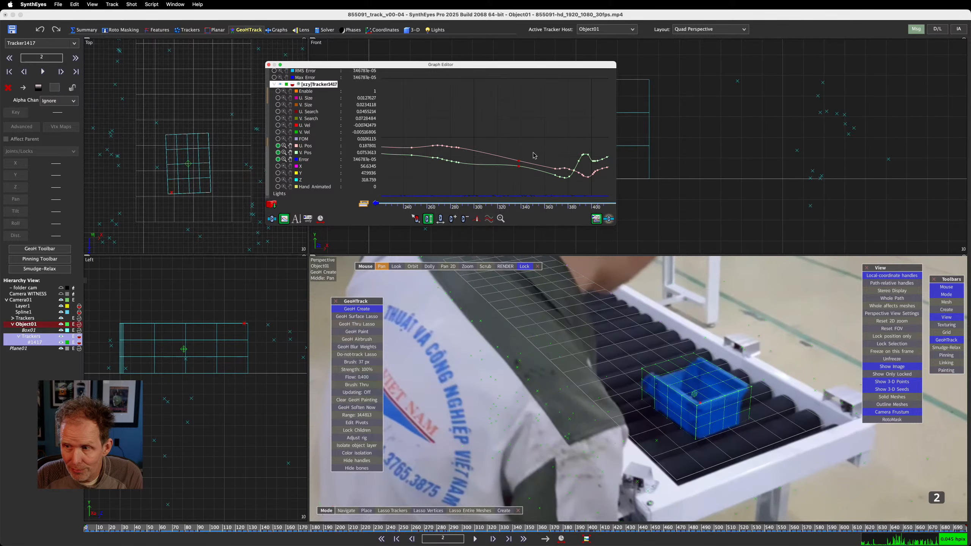
middle_drag(536, 159, 592, 122)
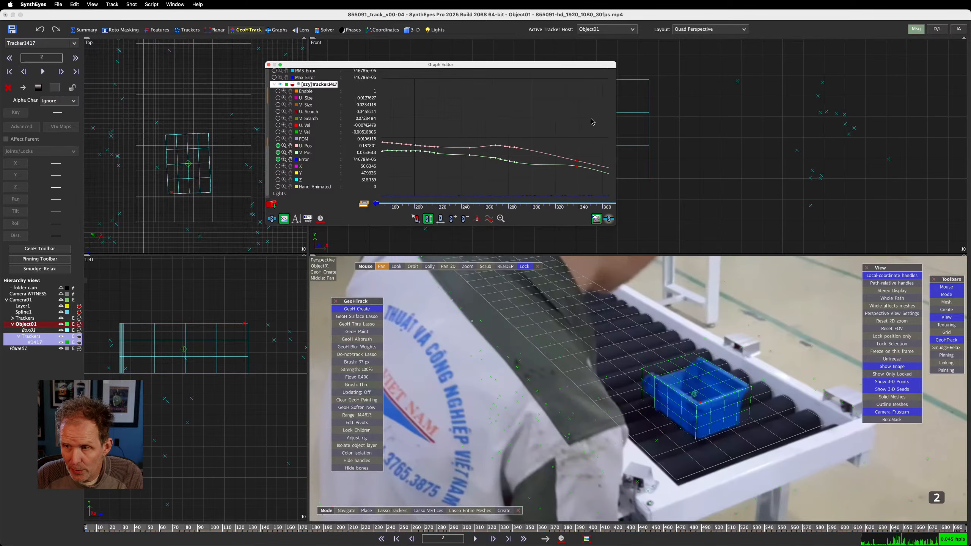
middle_drag(439, 157, 387, 157)
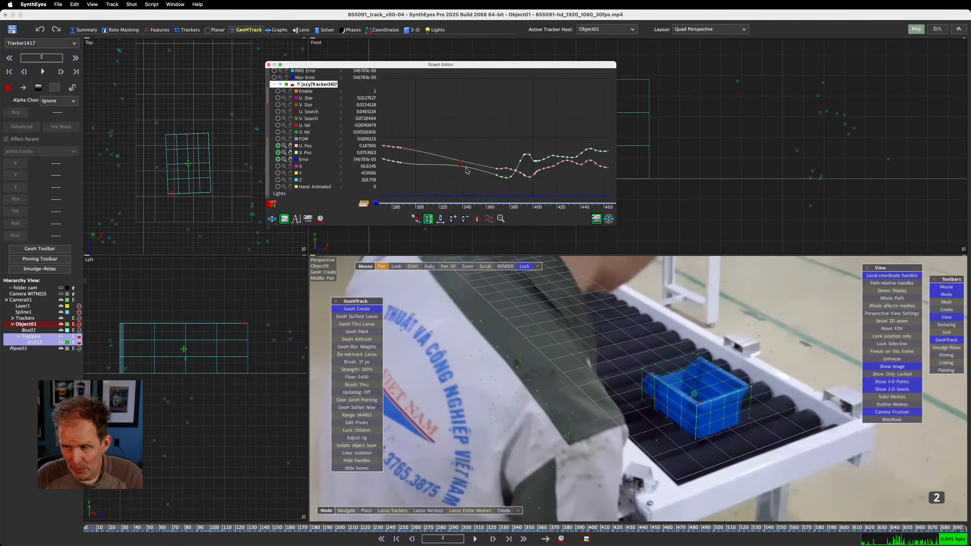
mouse_move(466, 170)
mouse_move(463, 196)
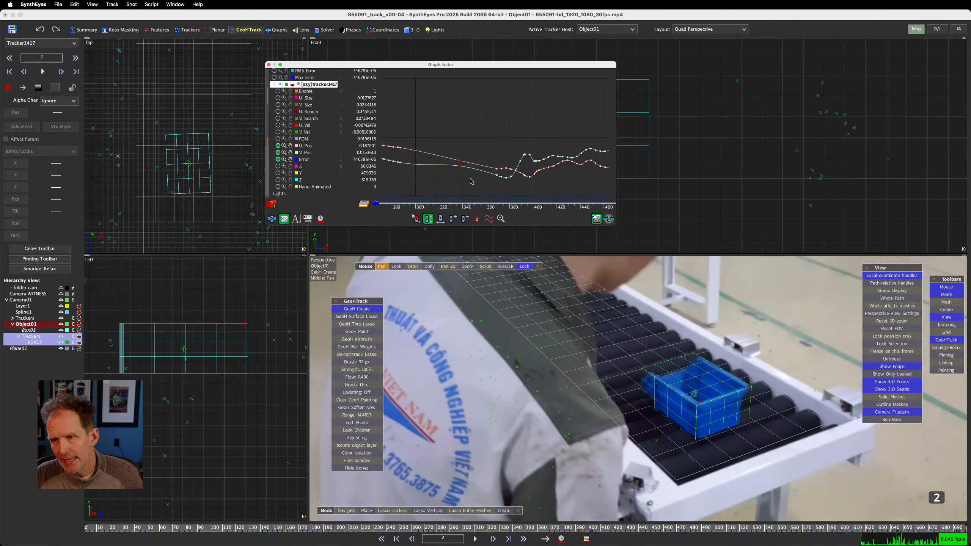
drag(413, 137, 398, 182)
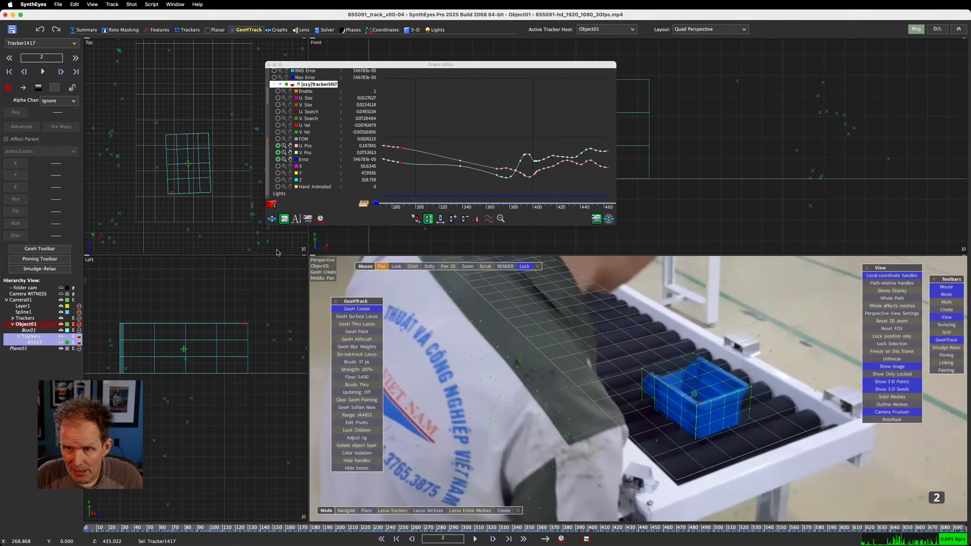
right_click(405, 151)
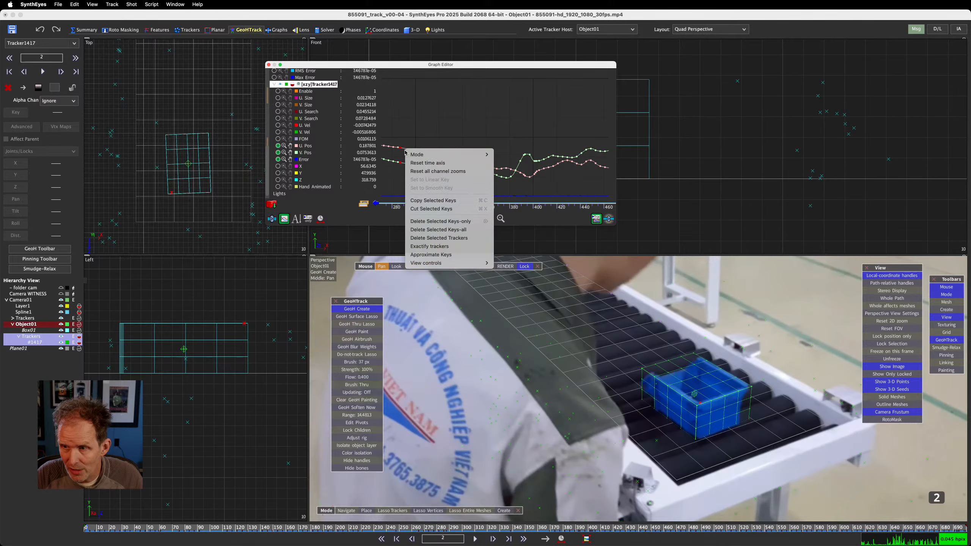
click(495, 114)
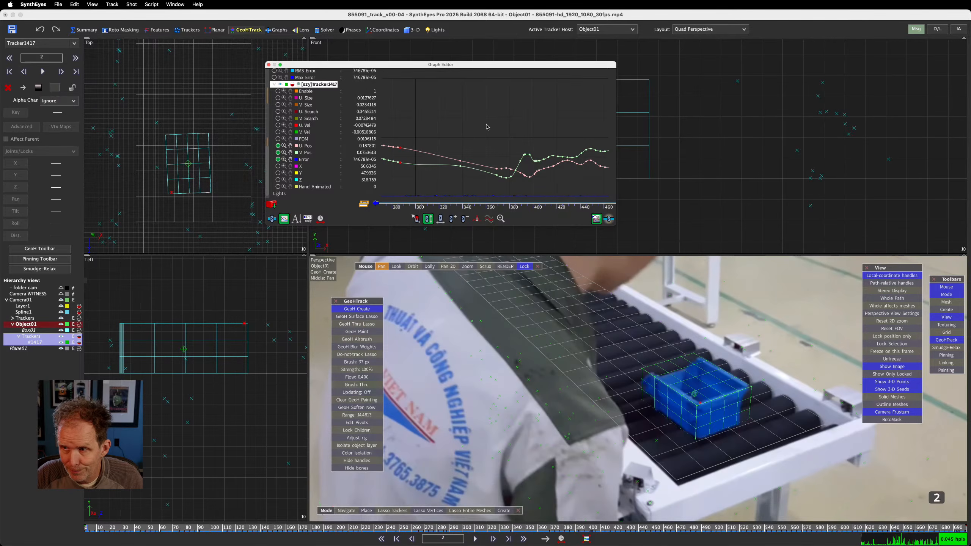
Fit the whole shot in the Graph Editor, try to set all of Tracker1417's position keys to smooth, and return to frame 0
key(Left)
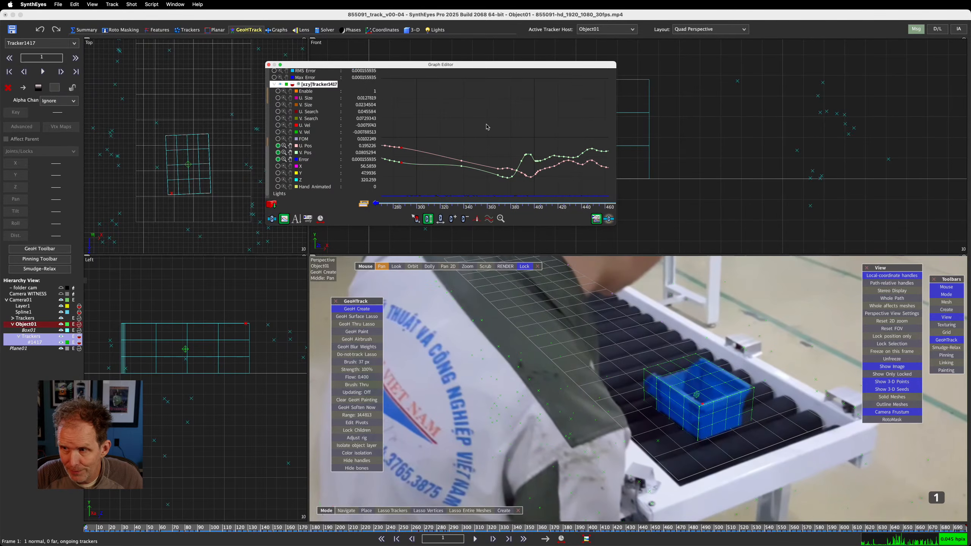
click(608, 218)
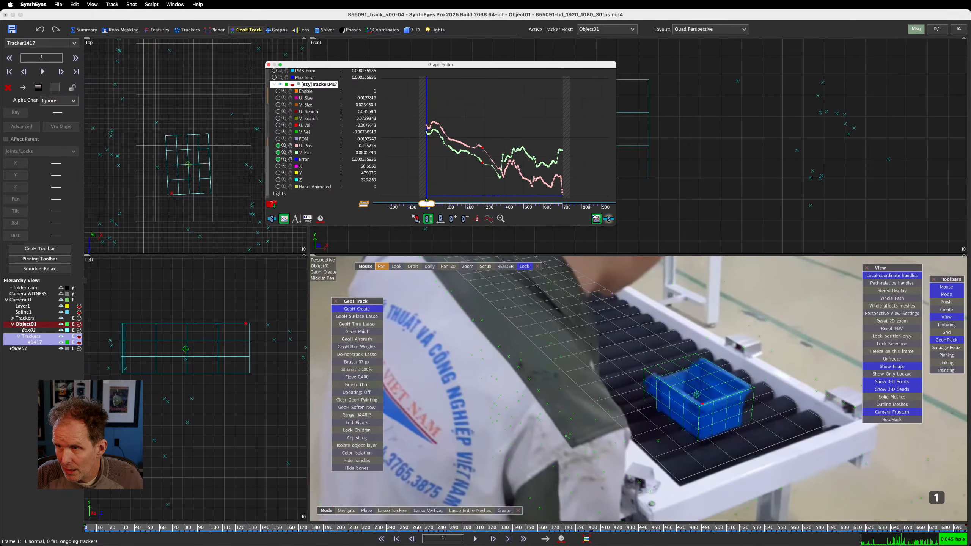
drag(403, 112, 574, 207)
right_click(506, 125)
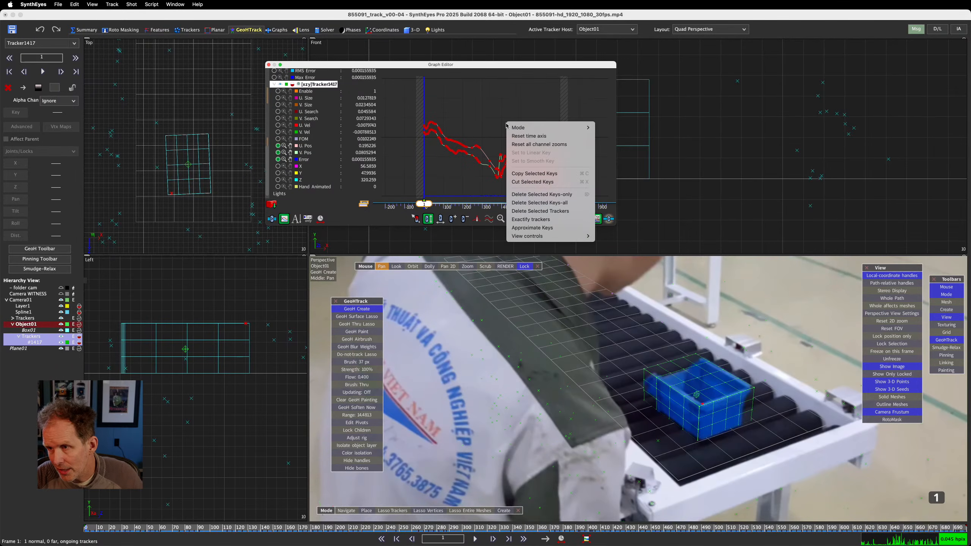
click(532, 160)
mouse_move(532, 163)
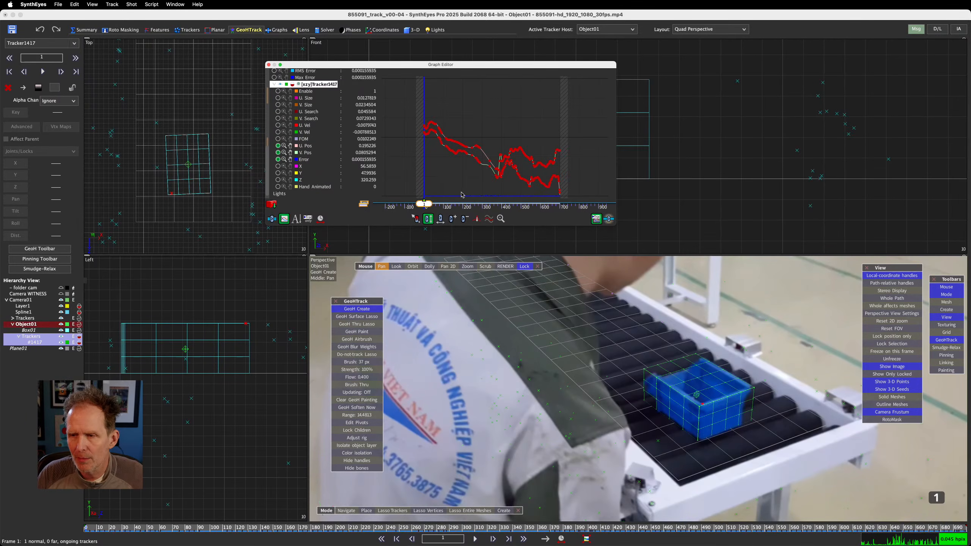
drag(419, 205, 416, 239)
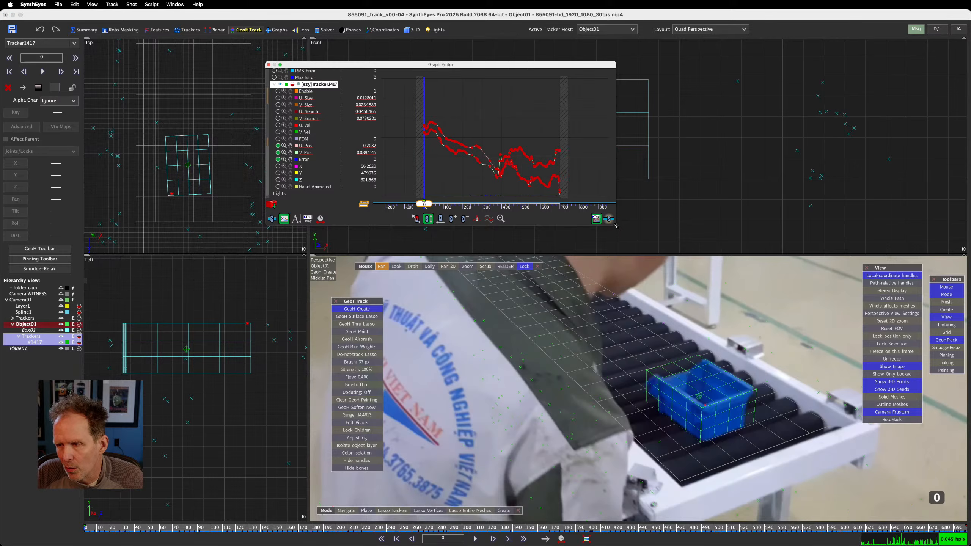
Enlarge the floating Graph Editor and examine the keys of Tracker1417's U Pos and V Pos curves around frame 400
drag(616, 225, 883, 274)
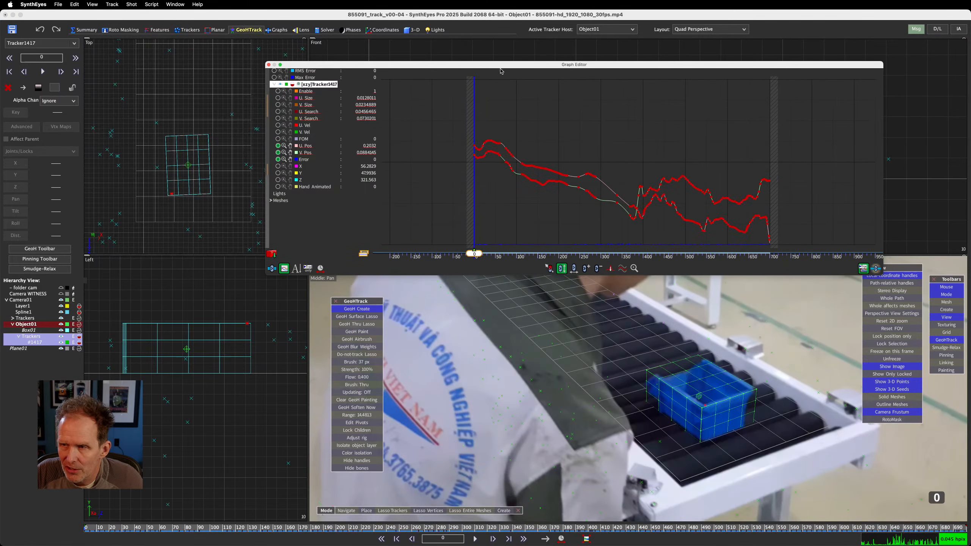
drag(501, 72, 334, 125)
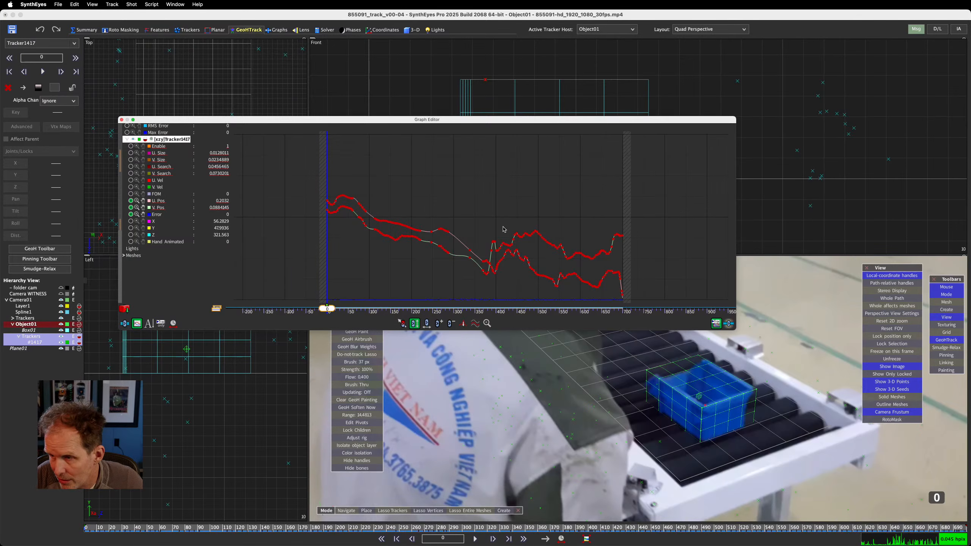
right_drag(503, 228, 543, 228)
scroll(539, 228, up, 10)
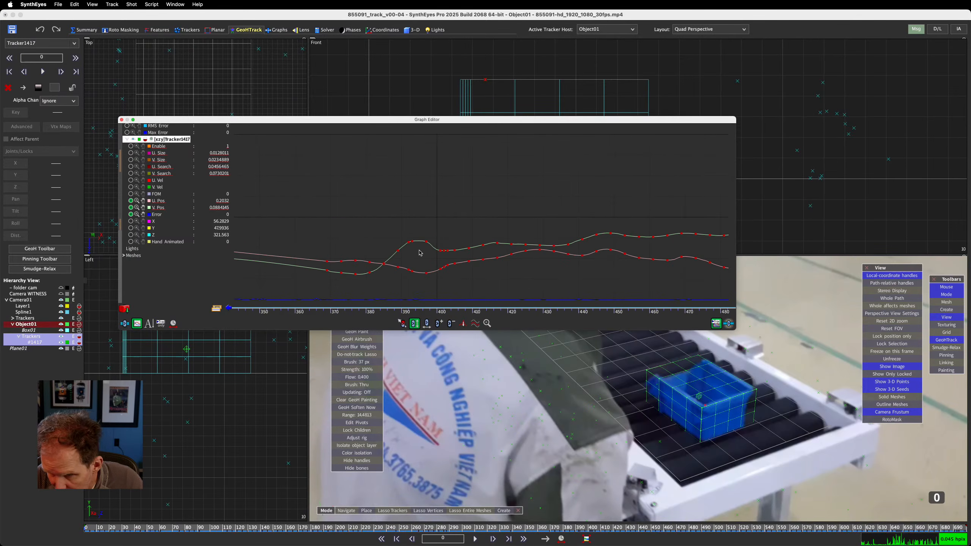
scroll(431, 246, down, 4)
scroll(401, 222, down, 3)
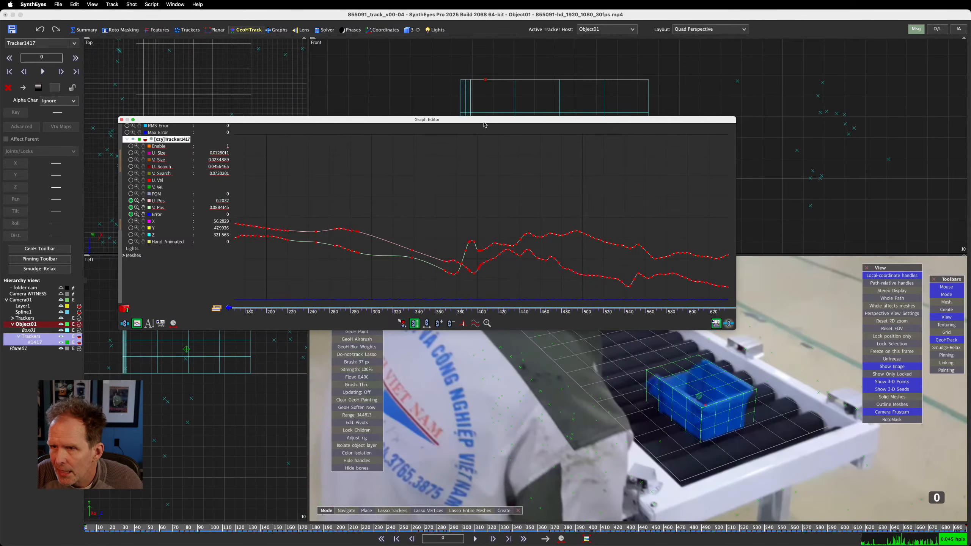
Move the Graph Editor over the Left view, narrow it to clear the perspective view, and scrub to frame 218
drag(489, 121, 413, 285)
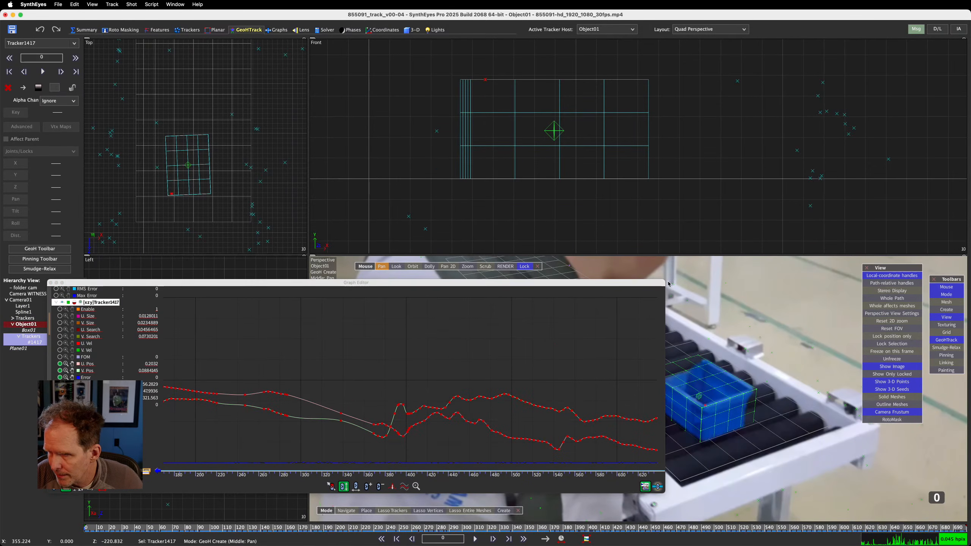
drag(664, 280, 292, 281)
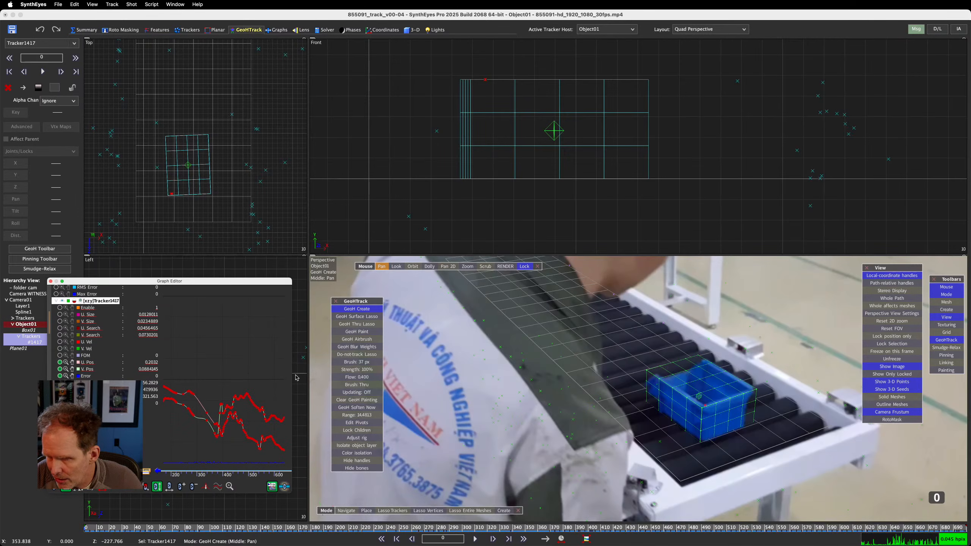
drag(182, 527, 358, 543)
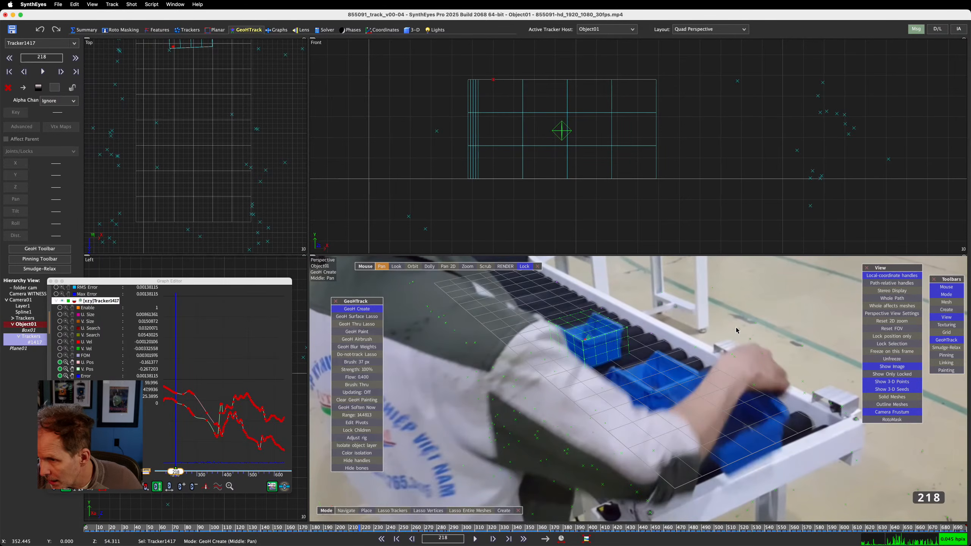
Scrub back and forth through the shot, panning the perspective image, to check how Object01's mesh follows the blue bin
middle_drag(760, 331, 736, 330)
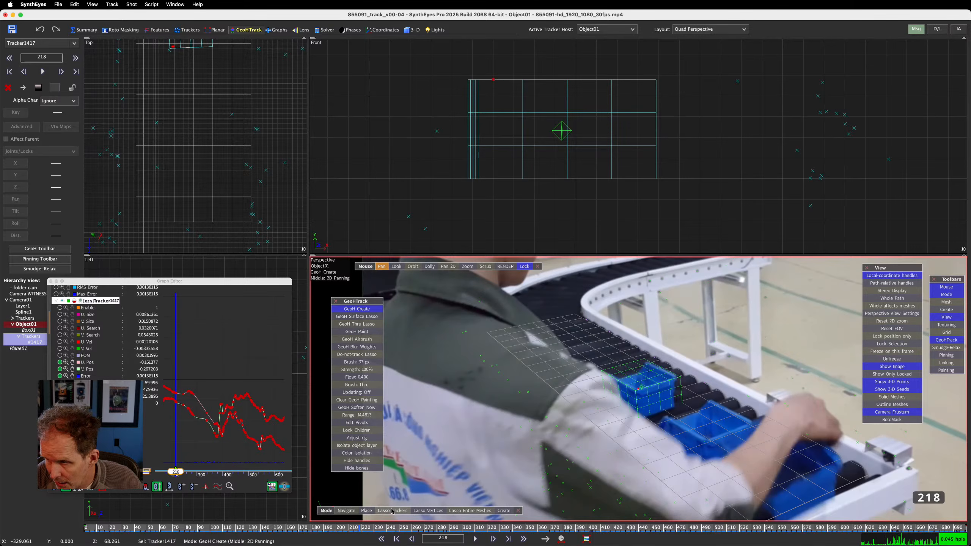
mouse_move(363, 528)
mouse_down()
mouse_move(507, 539)
mouse_move(307, 529)
mouse_up()
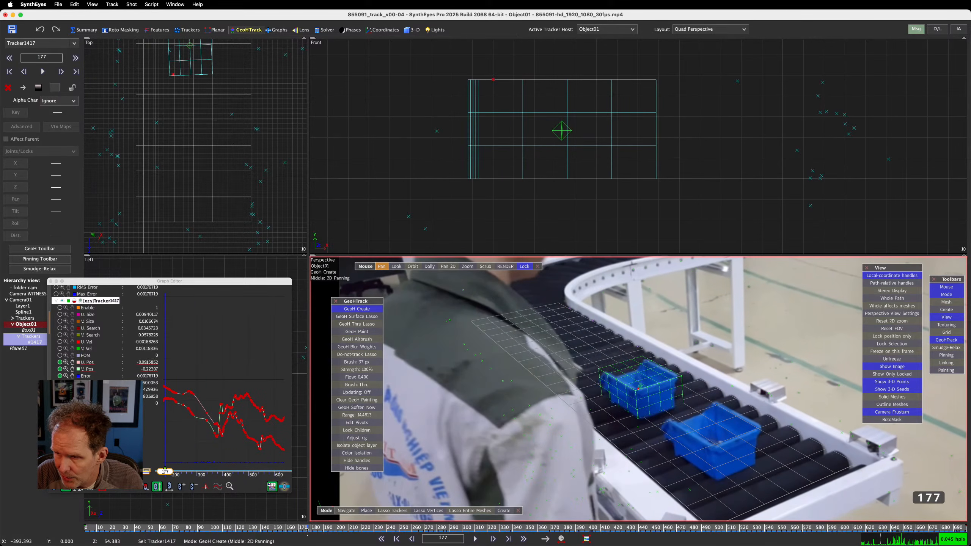
drag(437, 529, 489, 529)
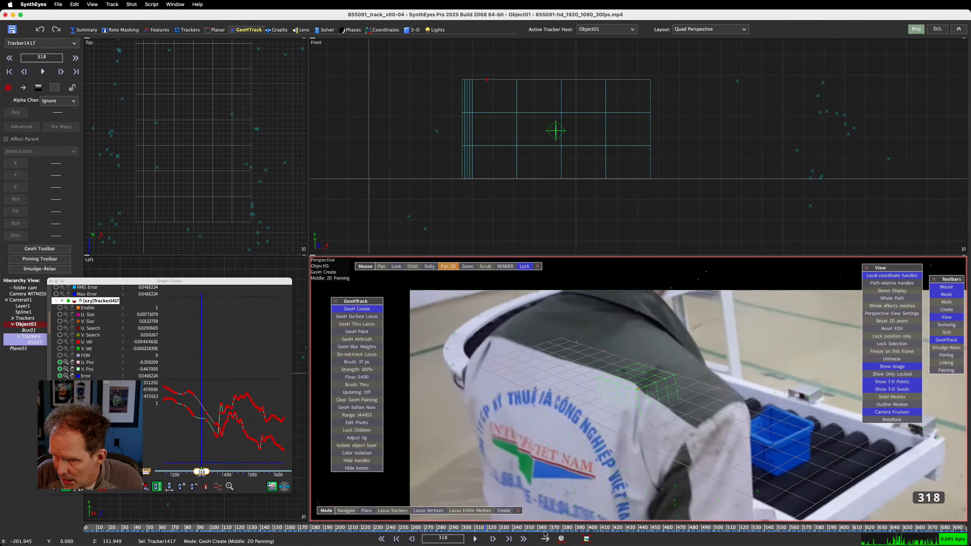
drag(450, 531, 47, 509)
middle_drag(589, 432, 413, 353)
Play the shot to frame 259 and step back to frame 247 to examine the mesh where the worker's arm covers the bin
key(space)
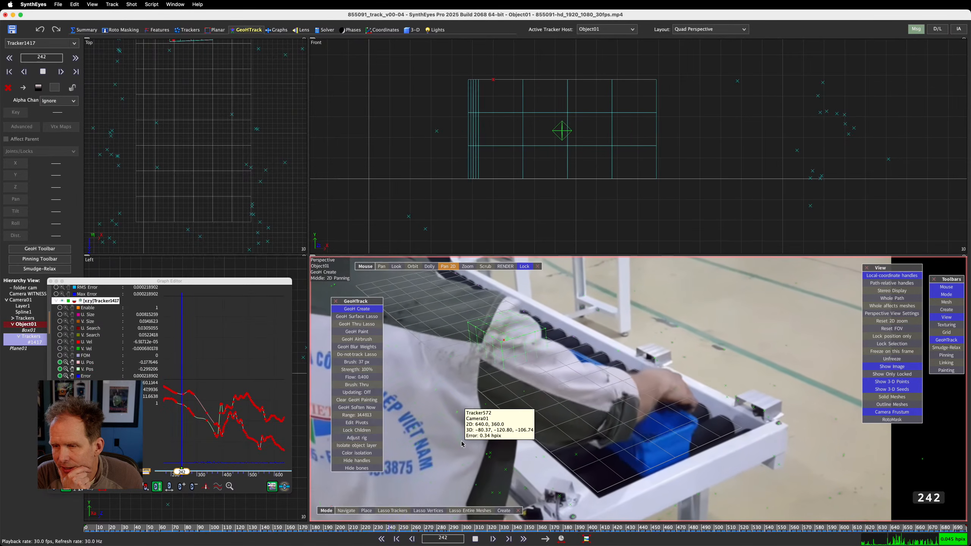
key(space)
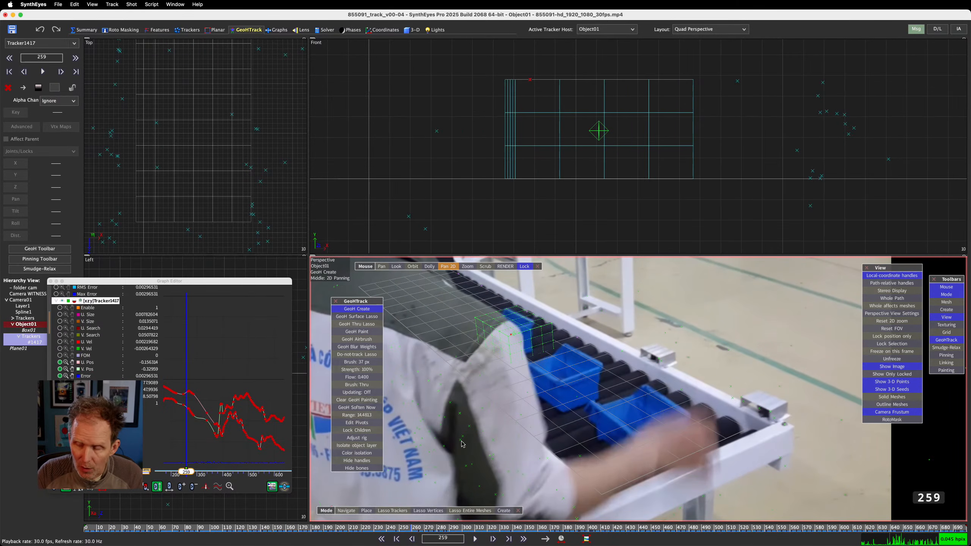
click(206, 292)
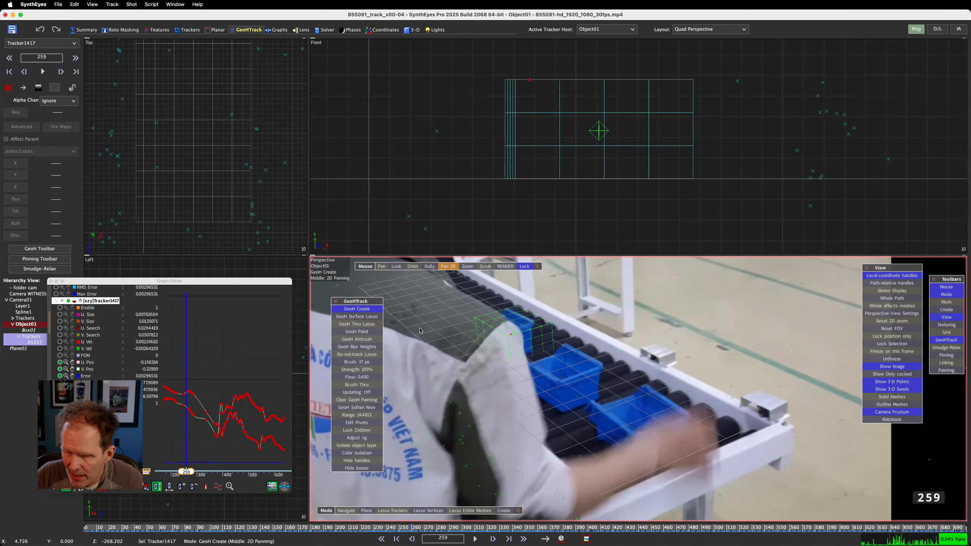
key(s)
key(s)
key(s)
key(s)
key(s)
key(s)
key(s)
key(s)
key(s)
key(s)
key(s)
key(s)
key(s)
key(s)
key(s)
key(s)
key(s)
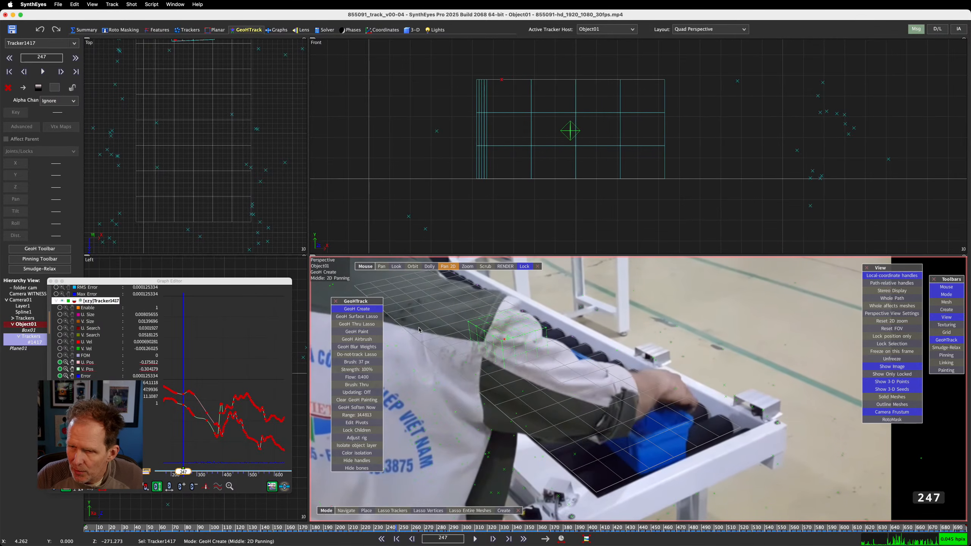
Step back frame by frame to frame 210 to examine the mesh against the blue bin before the worker's arm covers it
key(s)
key(s)
key(s)
key(s)
key(s)
key(s)
key(s)
key(s)
key(s)
key(s)
key(s)
key(s)
key(s)
key(s)
key(s)
key(s)
key(s)
key(s)
key(s)
key(s)
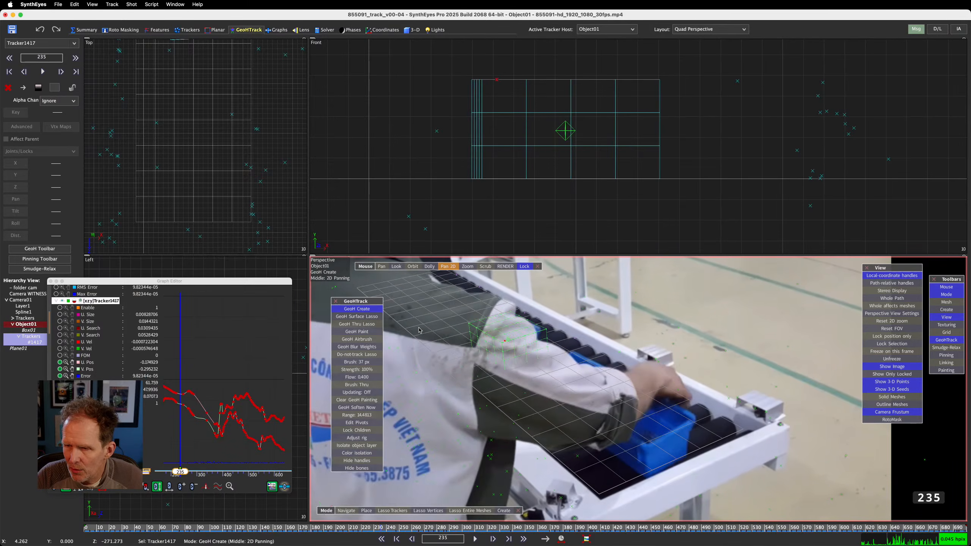
key(s)
key(s)
key(s)
key(s)
key(s)
key(s)
key(s)
key(s)
key(s)
key(s)
key(s)
key(s)
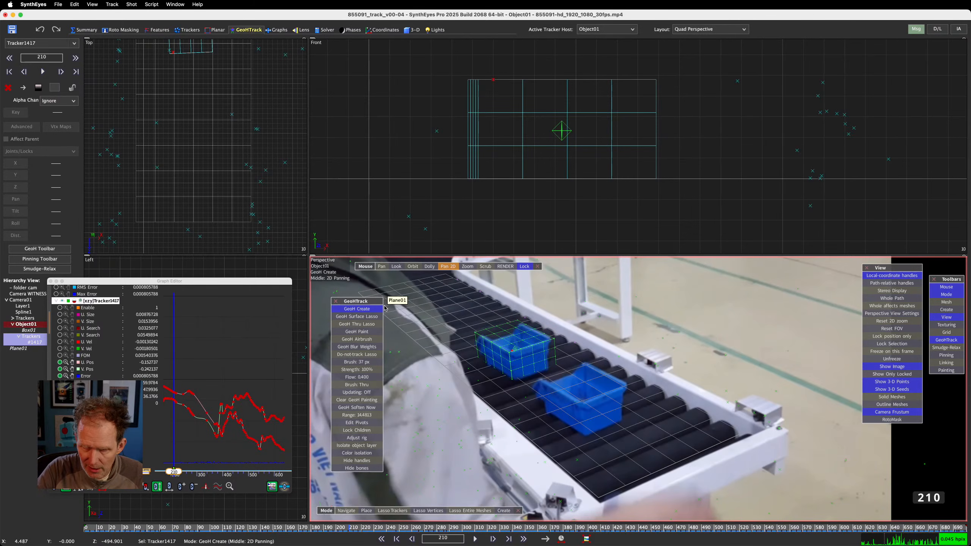
Step forward to frame 220 to find where the worker's arm starts to cover the tracked bin
key(d)
key(d)
key(d)
key(d)
key(d)
key(d)
key(d)
key(d)
key(d)
key(d)
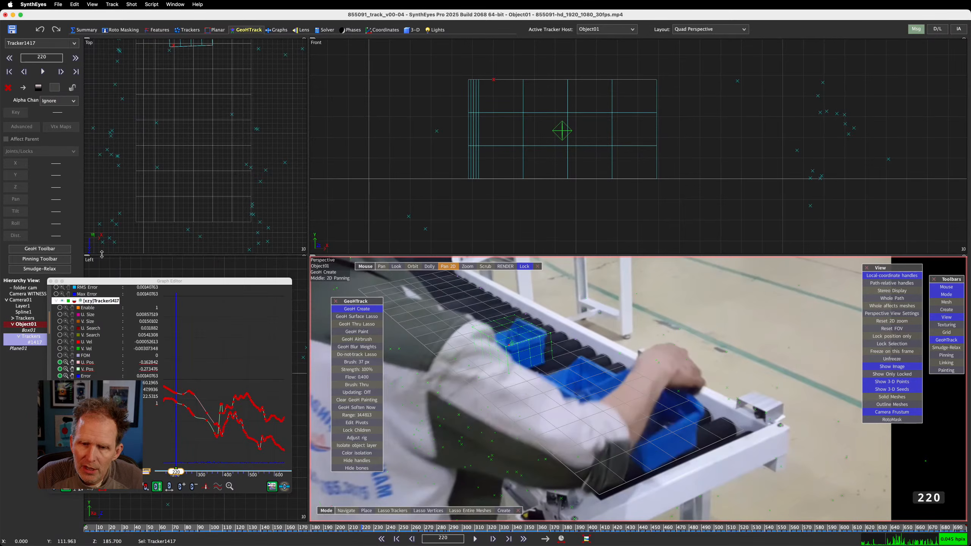
Move the Graph Editor clear of the Hierarchy View and select Object01, cancelling its renaming
click(83, 279)
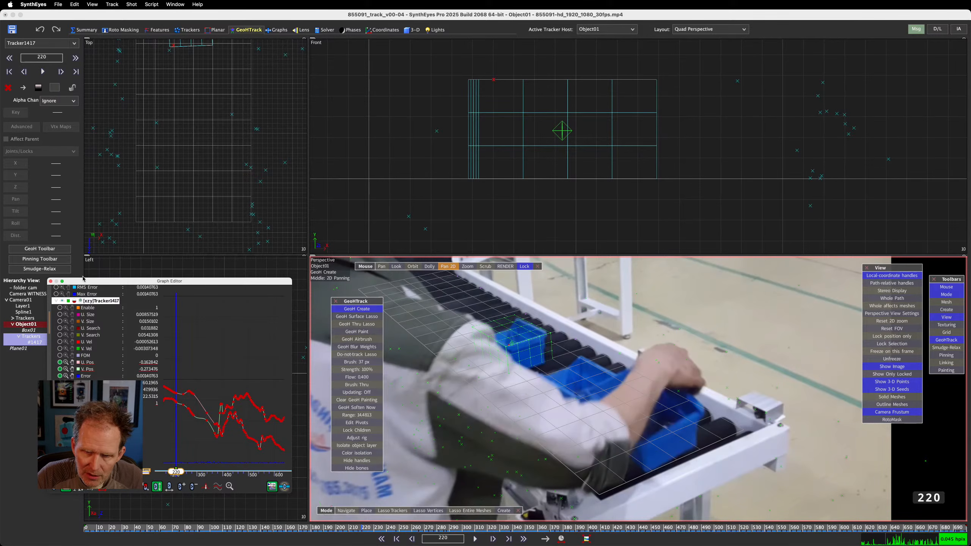
drag(83, 279, 27, 356)
click(36, 322)
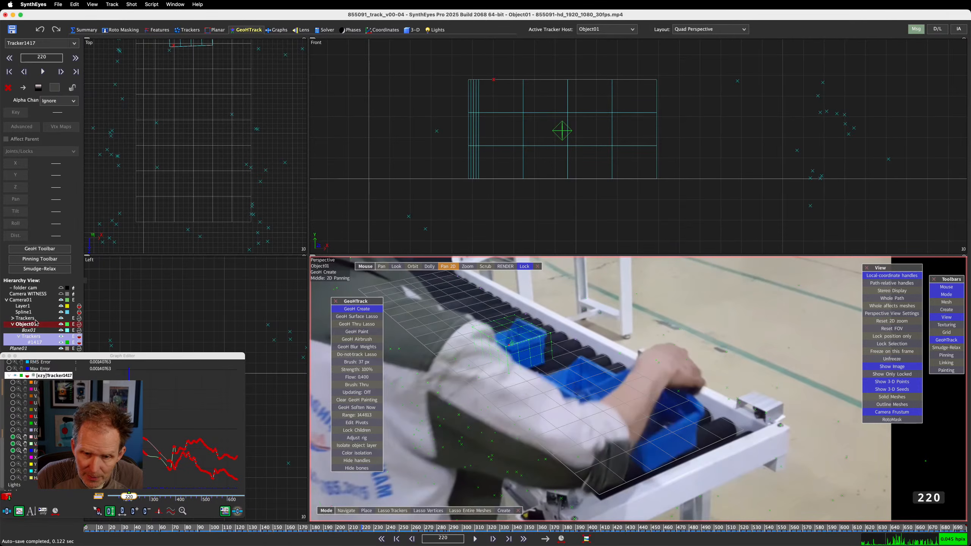
double_click(35, 324)
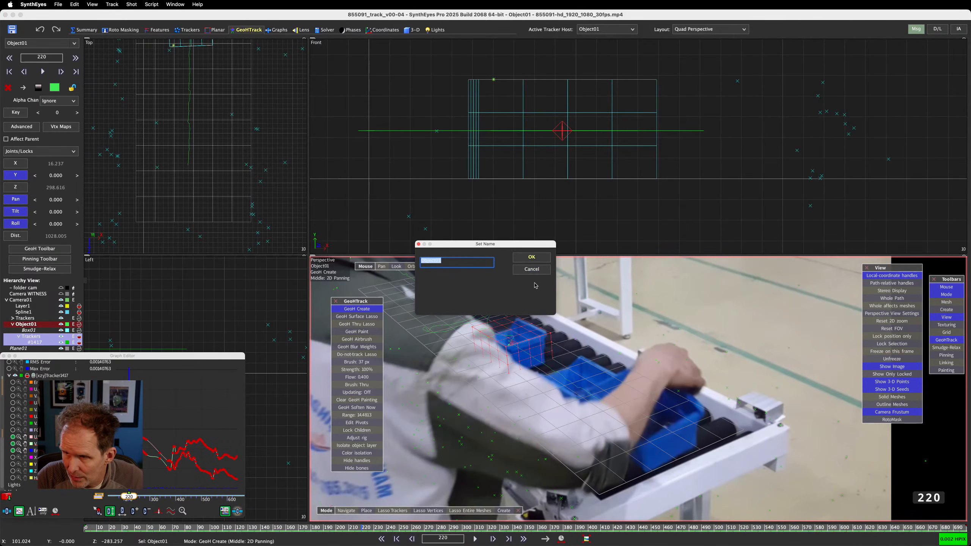
click(531, 270)
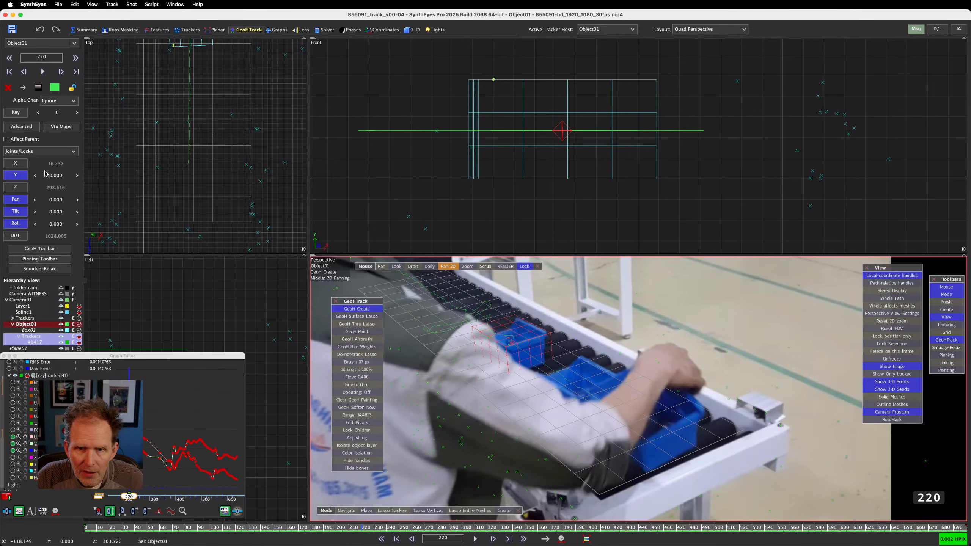
Compare the frames around 218, settle on frame 220, and set keyed locks on Object01's X and Z there
key(s)
key(s)
key(s)
key(s)
key(s)
key(s)
key(s)
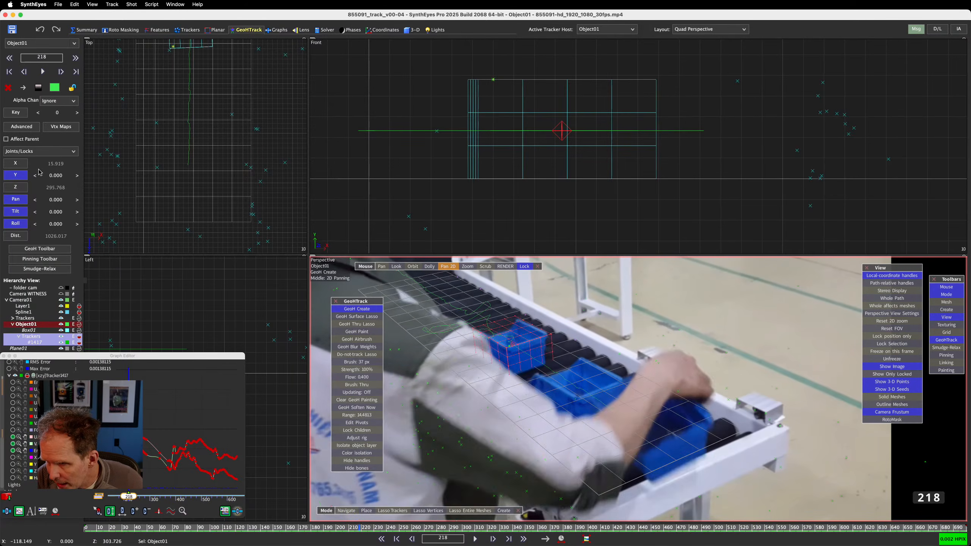
key(d)
key(d)
key(d)
key(d)
key(d)
key(d)
key(d)
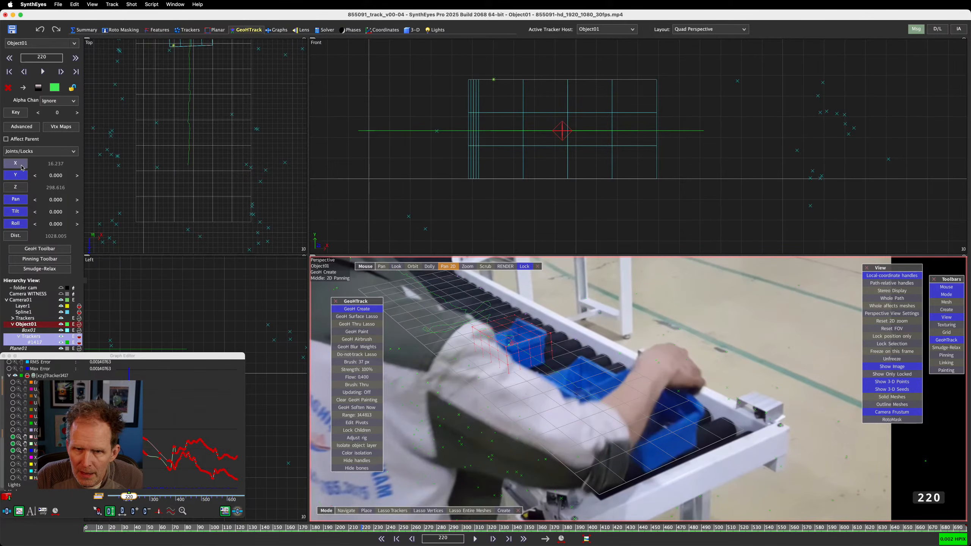
click(20, 115)
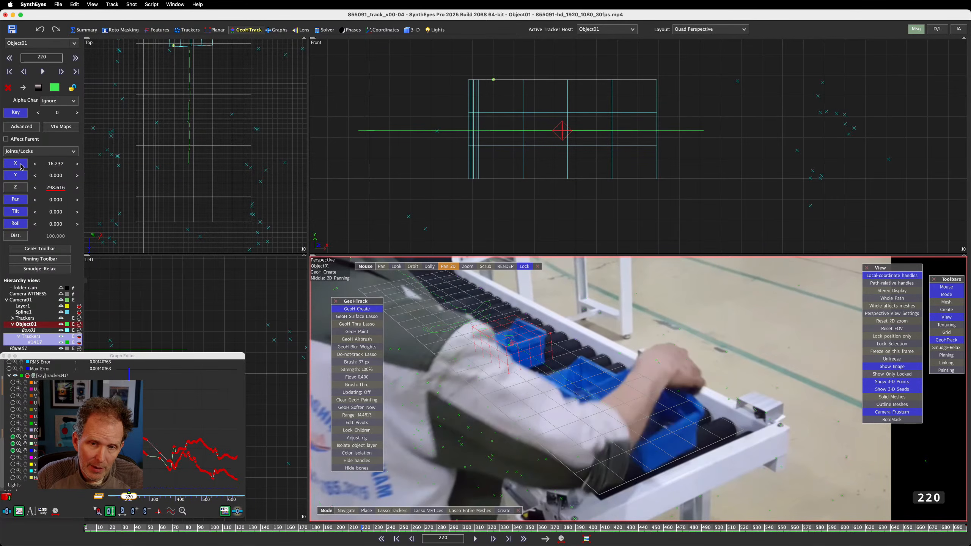
click(15, 187)
Play the shot to frame 268 and step back to frame 258 to check the locked mesh against the moving bin
key(space)
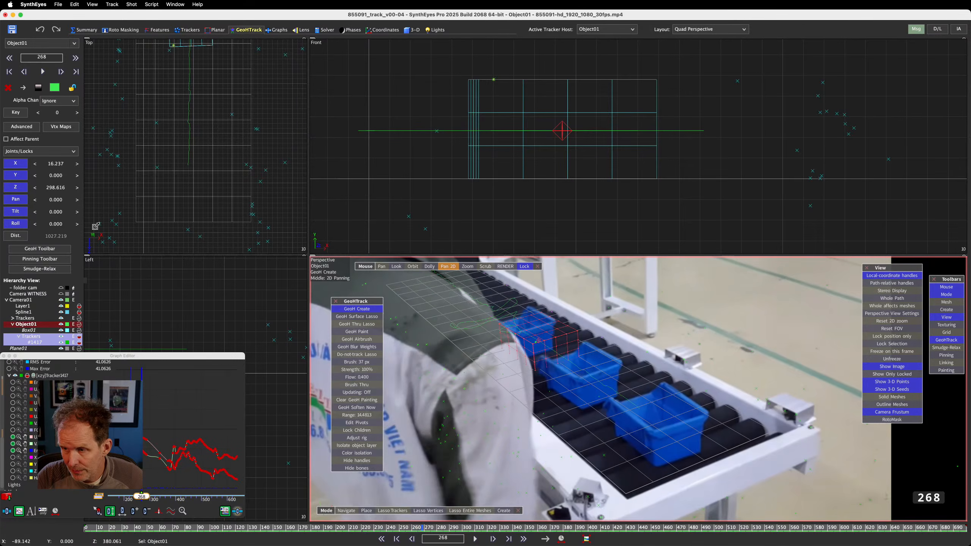
key(s)
key(s)
key(s)
key(s)
key(s)
key(s)
key(s)
key(s)
key(s)
key(s)
key(s)
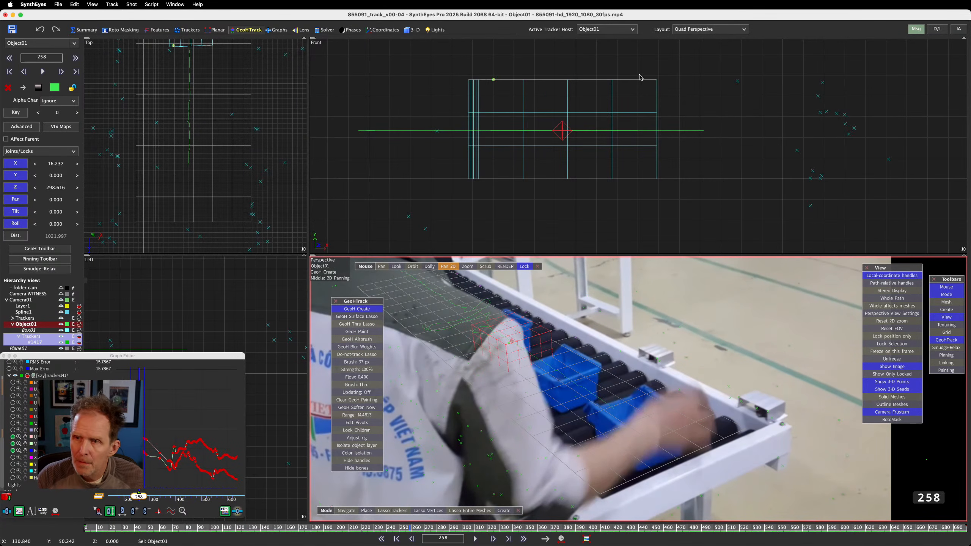
Clear the floating Graph Editor off the screen and select the Camera & Perspective layout in the Viewport Layout Manager
click(212, 362)
drag(211, 359, 0, 373)
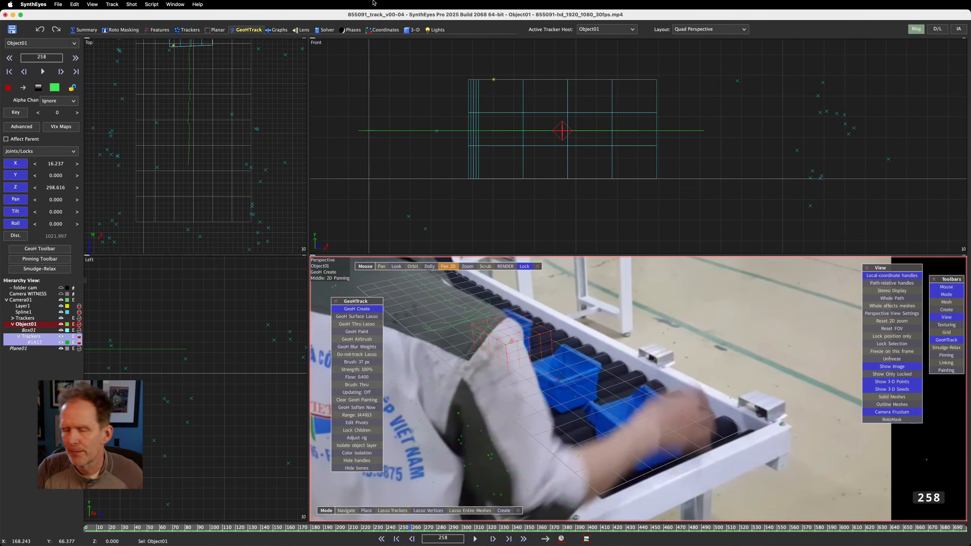
click(173, 4)
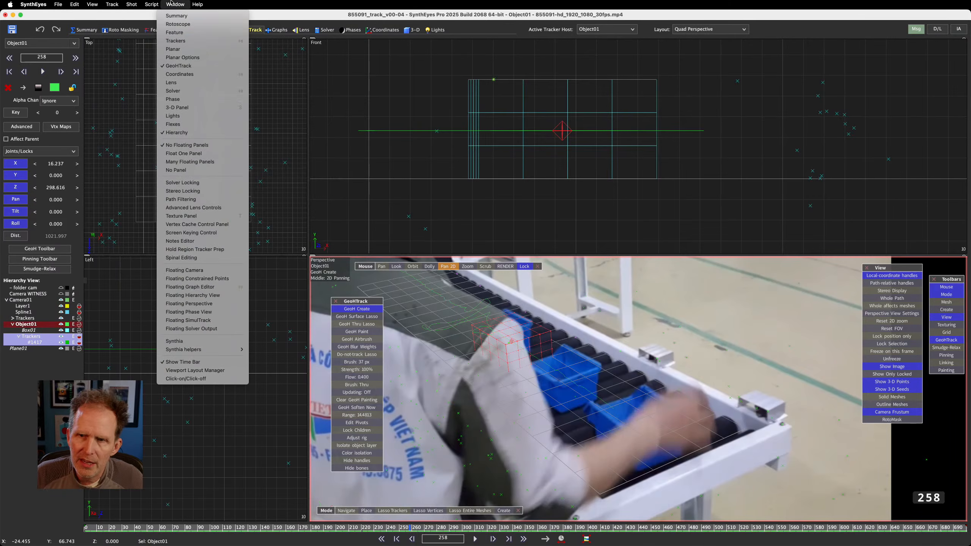
click(169, 370)
click(412, 223)
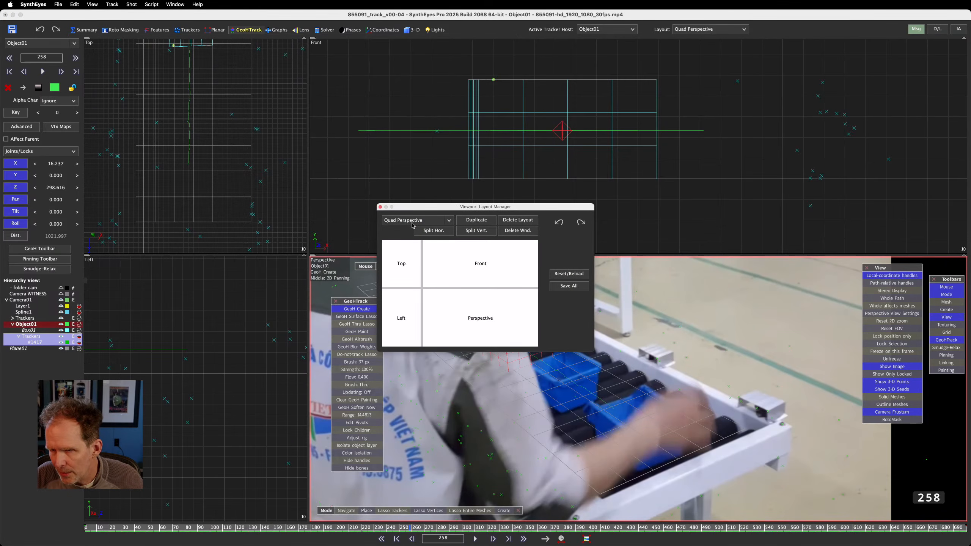
click(413, 224)
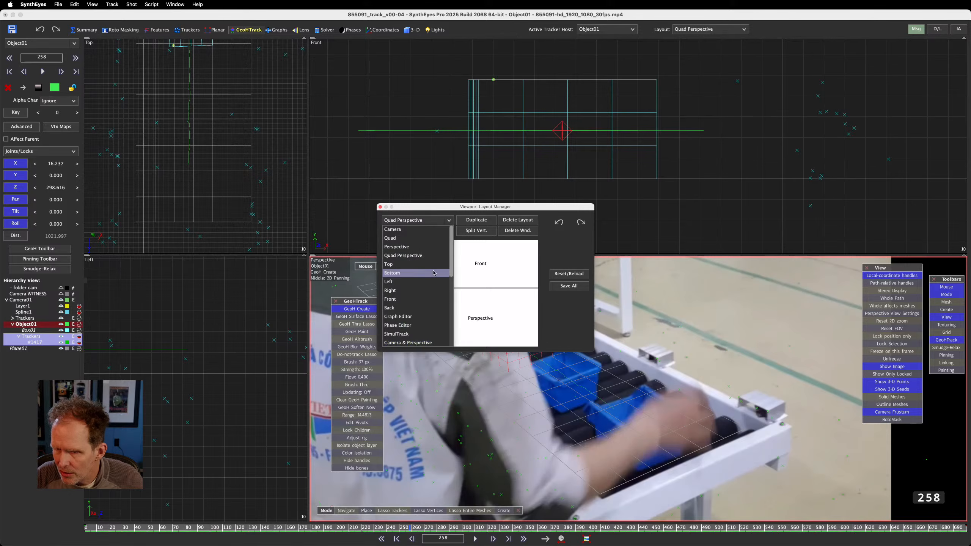
scroll(420, 329, down, 5)
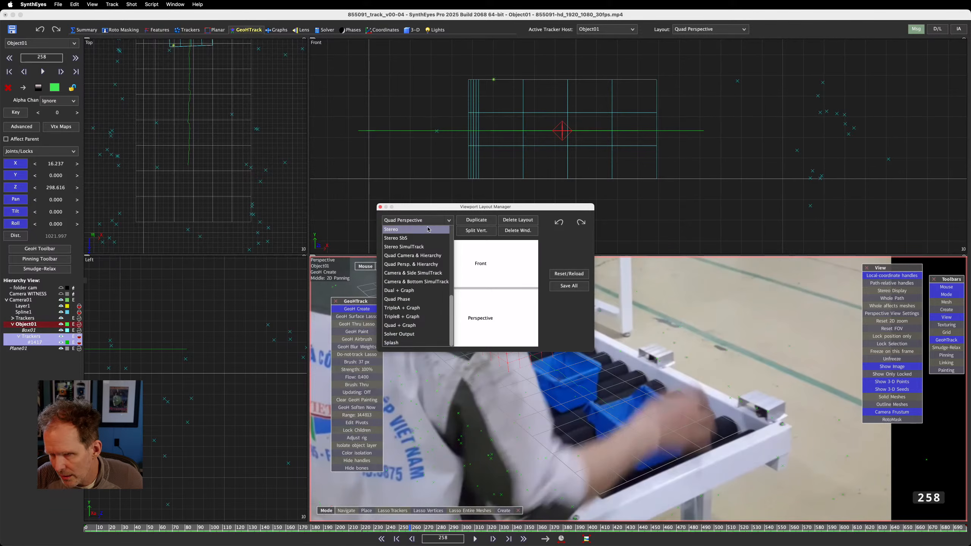
scroll(424, 241, up, 5)
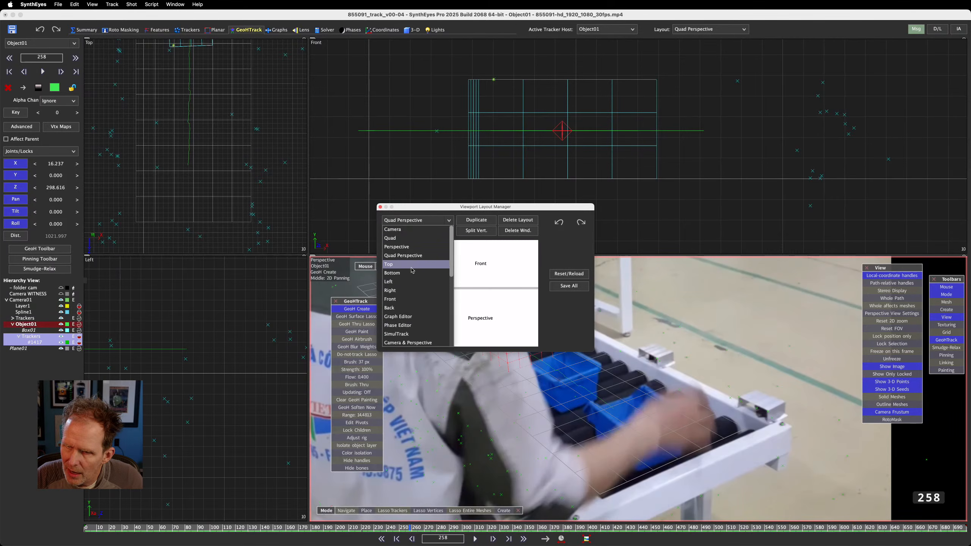
click(403, 343)
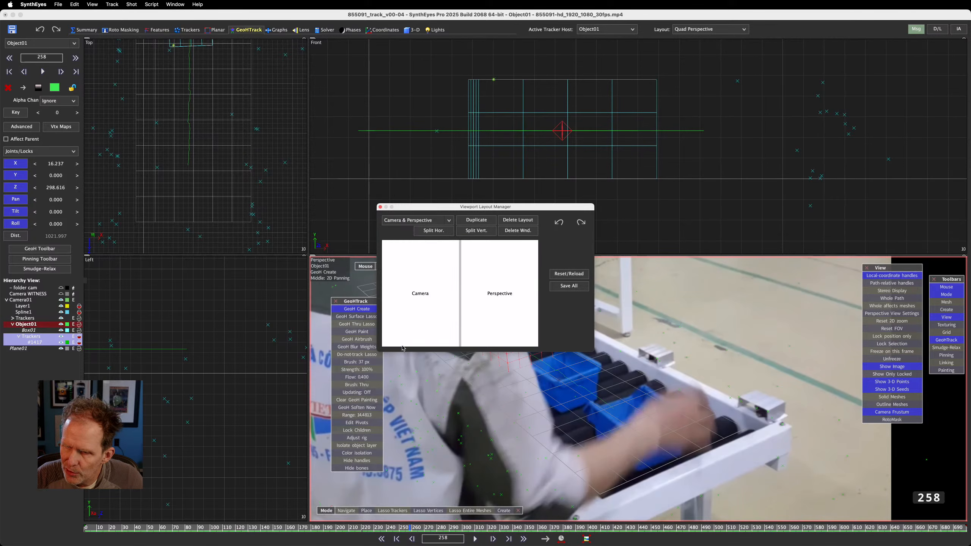
Duplicate the Camera & Perspective layout and name the copy "Camera, Perspective, T, L, F"
click(486, 222)
click(473, 258)
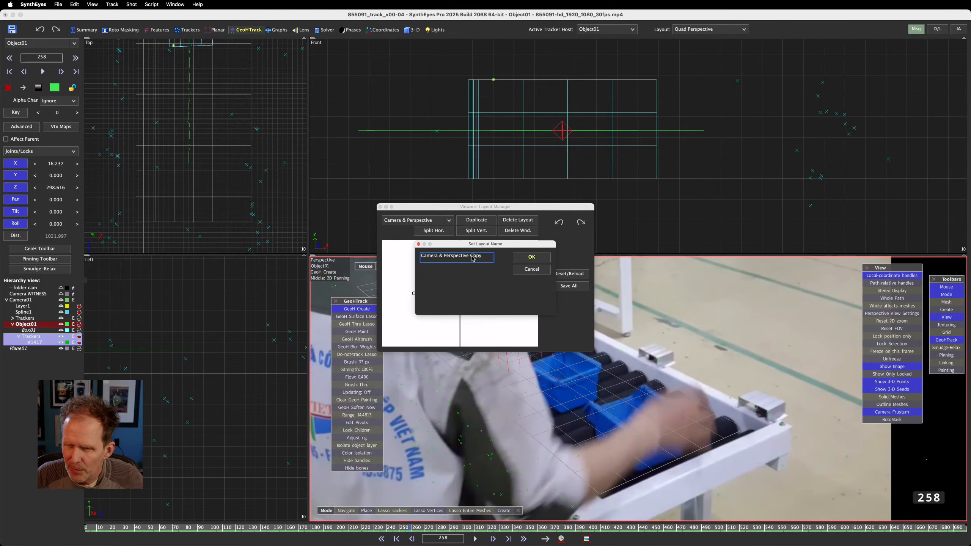
click(442, 255)
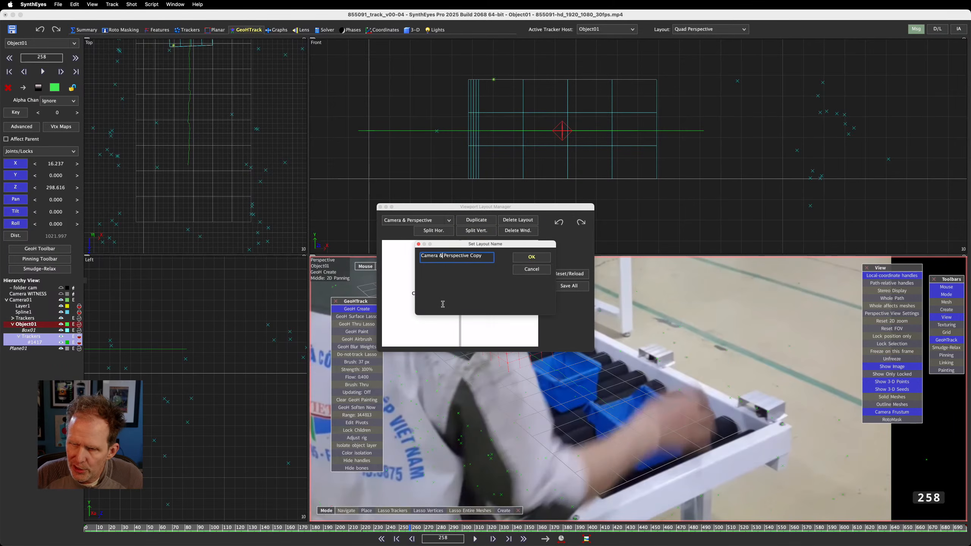
key(BackSpace)
key(BackSpace)
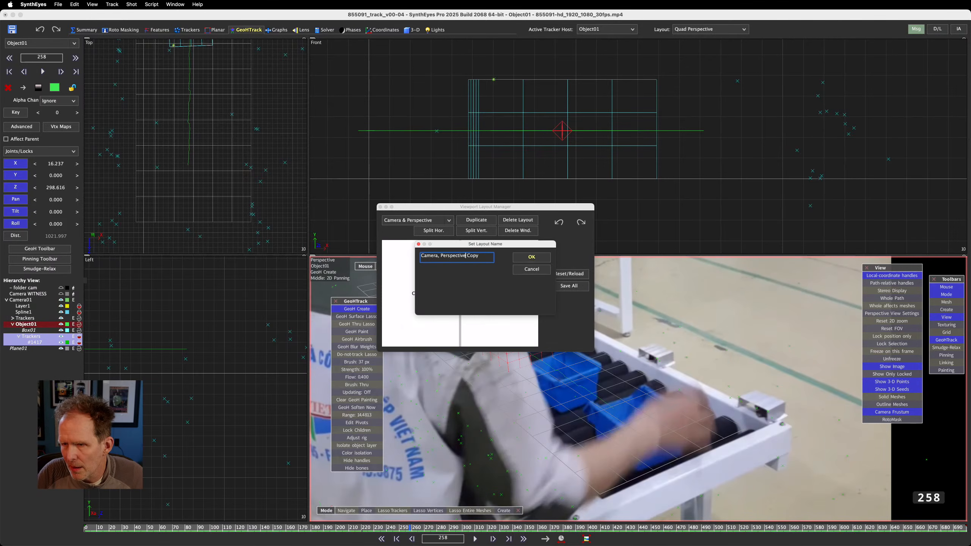
key(Delete)
key(Delete)
key(Delete)
key(Delete)
key(Delete)
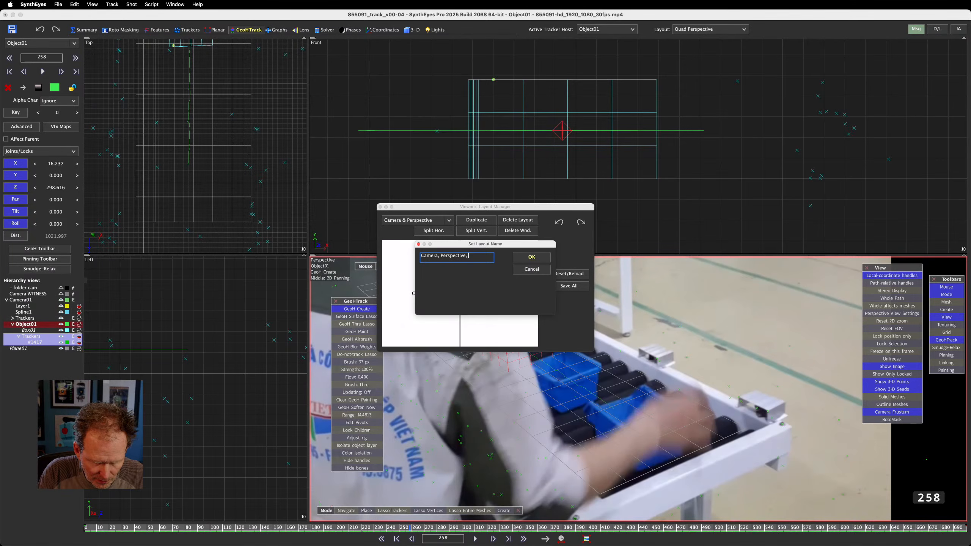
text(, T, )
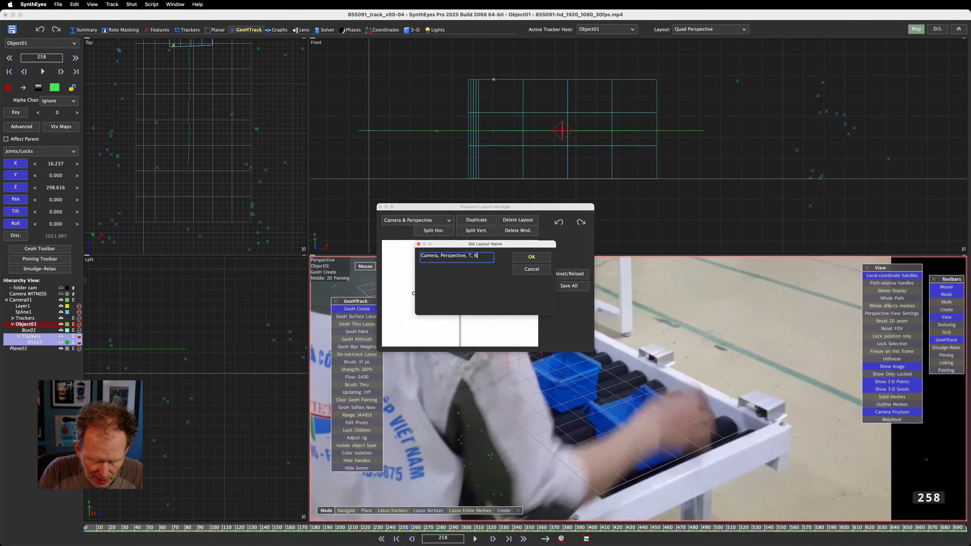
text(L)
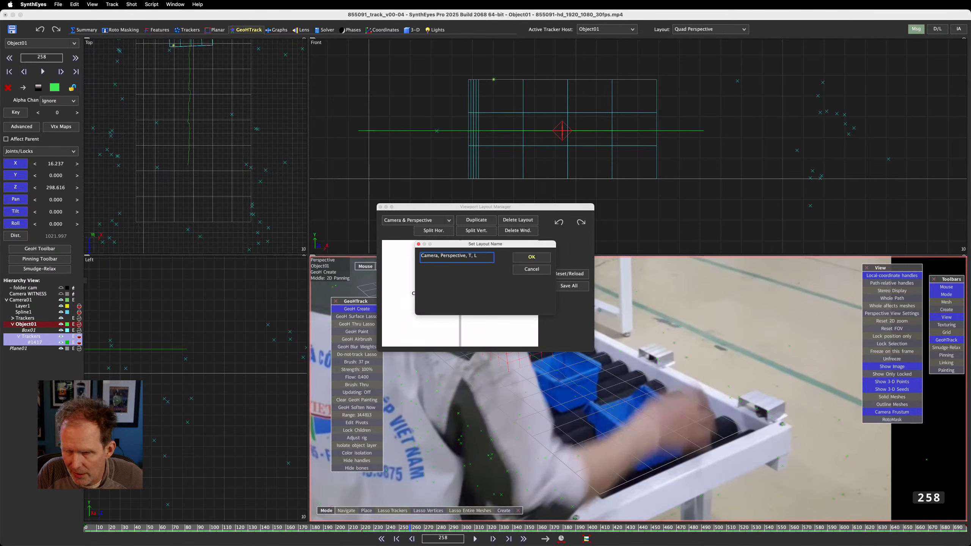
text(, F)
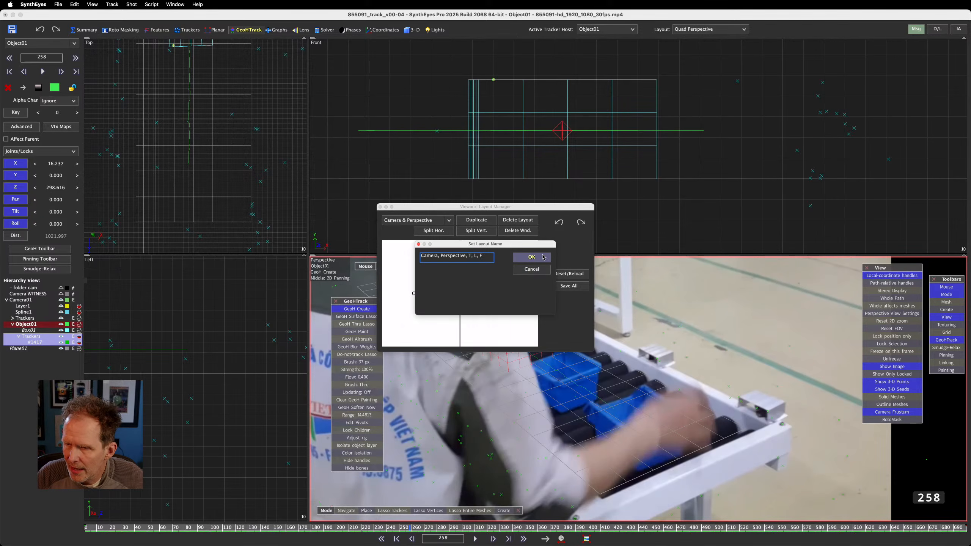
click(530, 258)
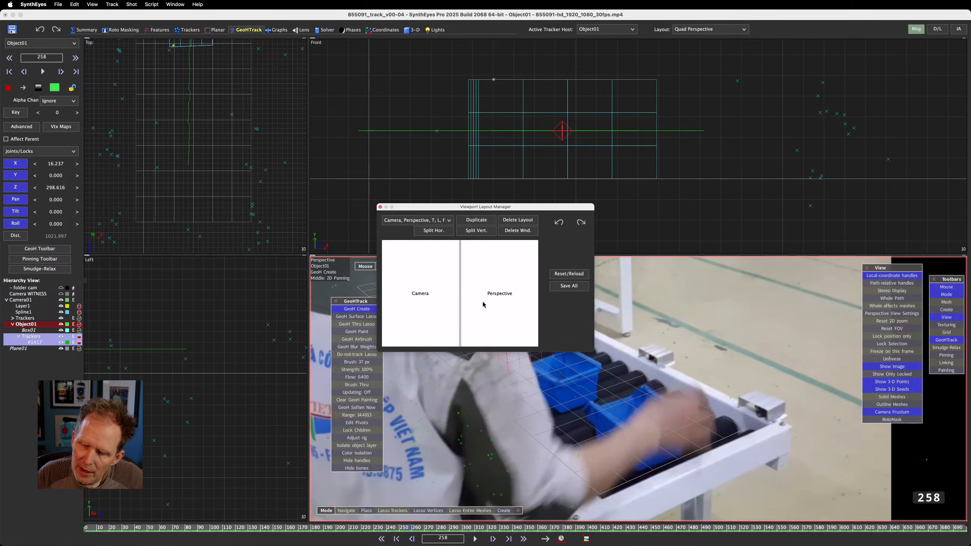
Delete the Perspective pane from the new layout and widen the Camera pane to fill the whole area
click(503, 310)
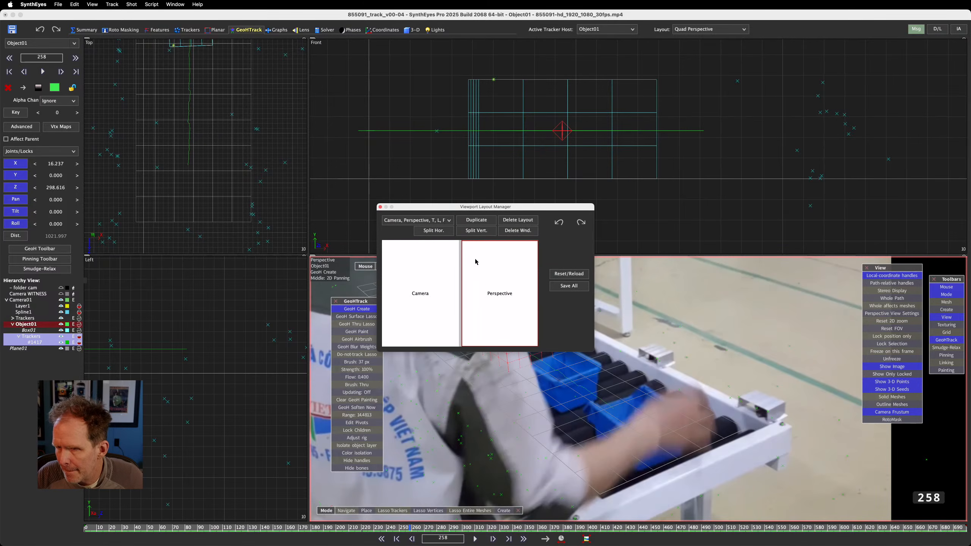
mouse_move(460, 270)
mouse_down()
mouse_move(501, 269)
mouse_move(449, 270)
mouse_up()
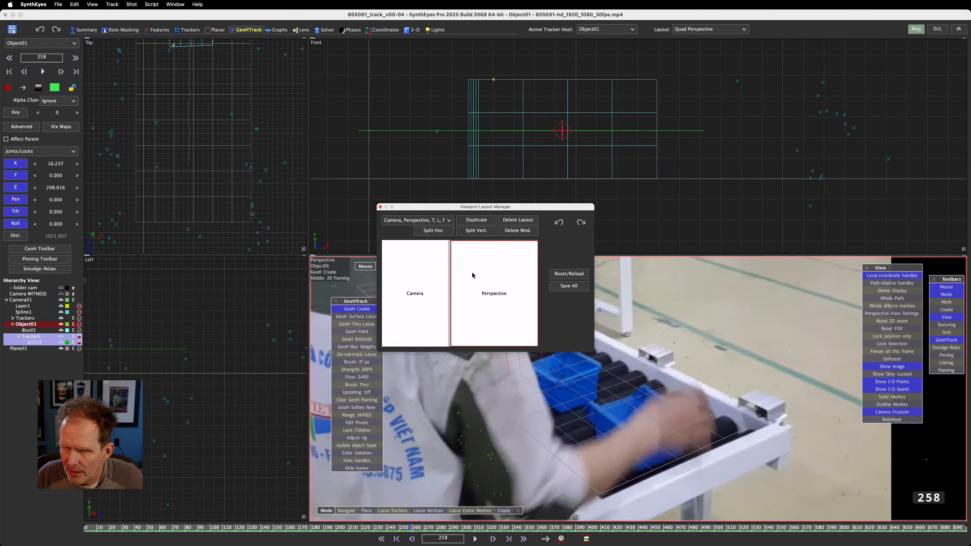
key(super+z)
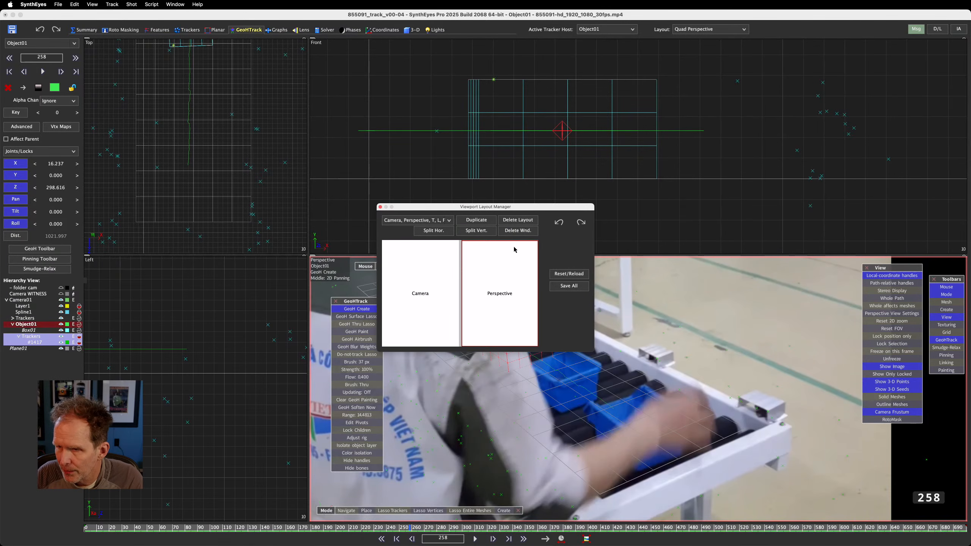
click(521, 234)
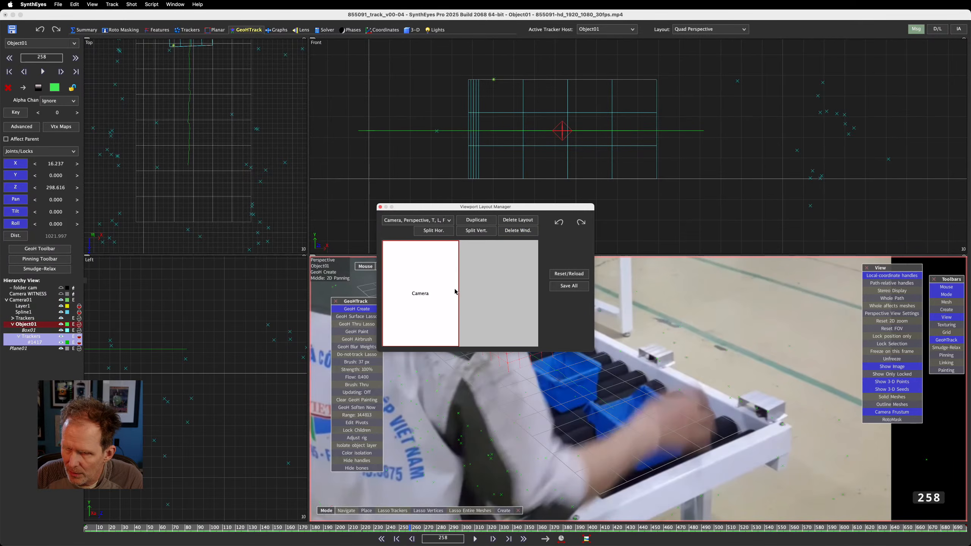
drag(459, 288, 538, 290)
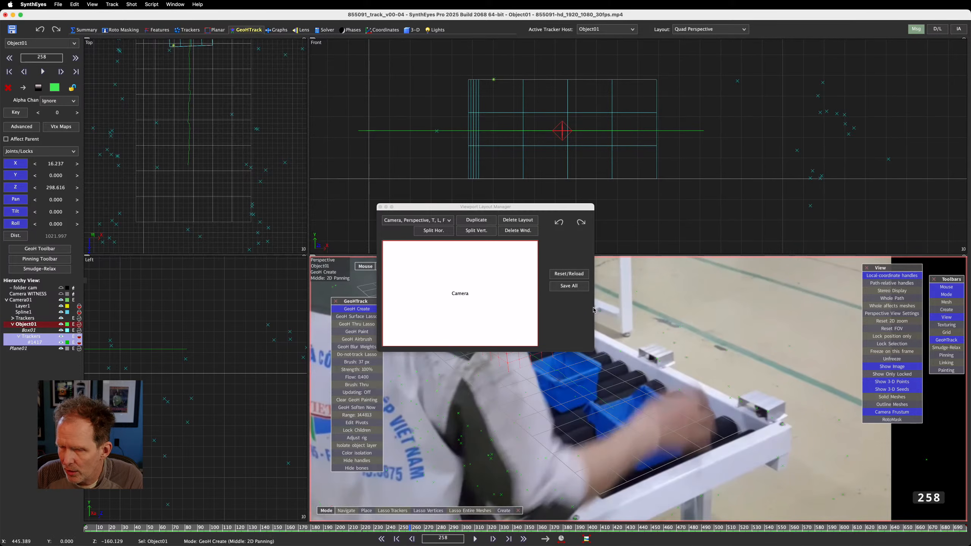
Split the Camera pane horizontally into two rows, then split the upper Camera pane vertically
click(467, 239)
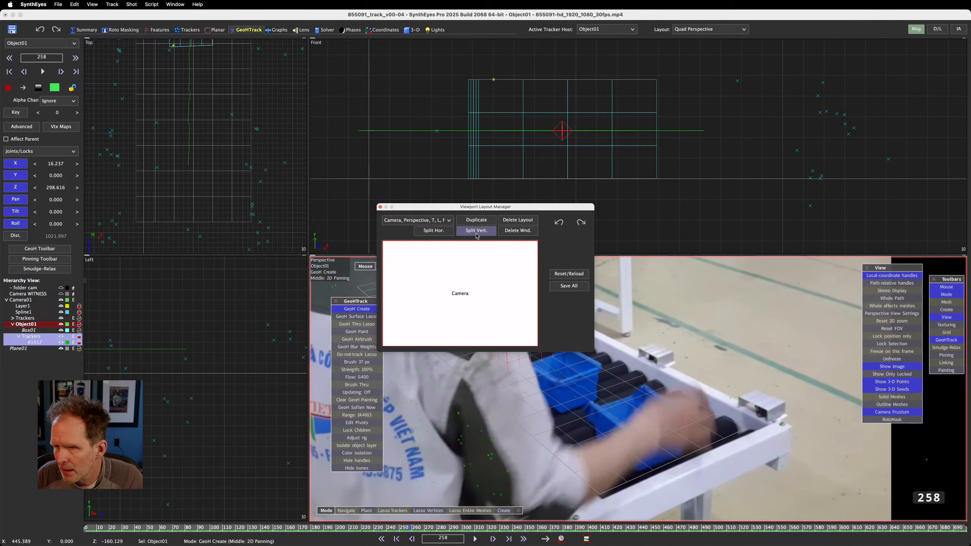
click(424, 233)
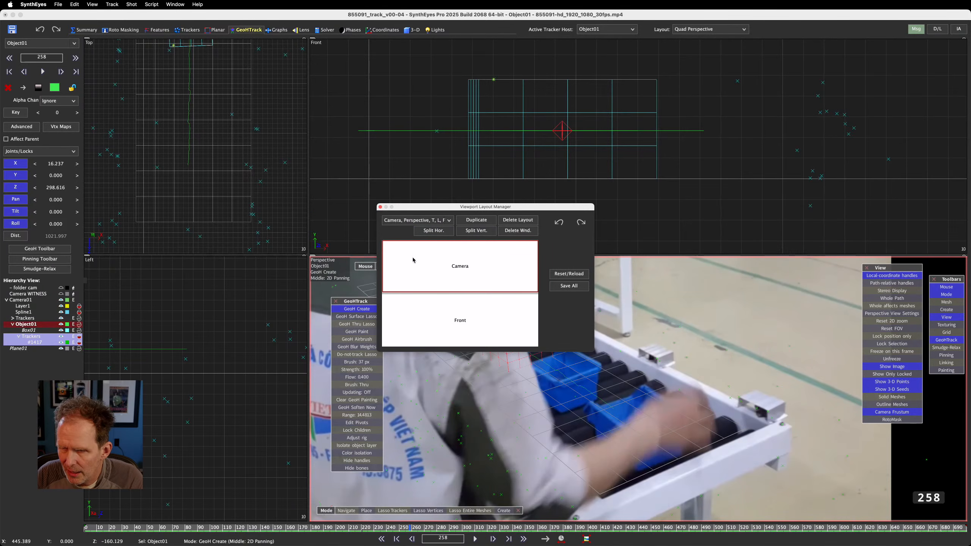
click(482, 232)
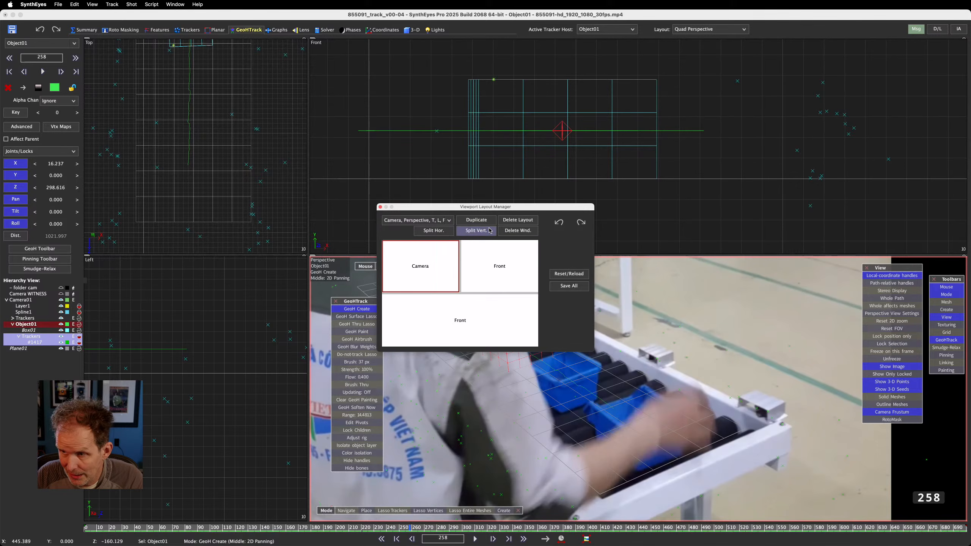
Split the upper row of the layout into three panes, adjust their widths, and split the lower Front pane vertically
click(482, 232)
drag(460, 268, 492, 270)
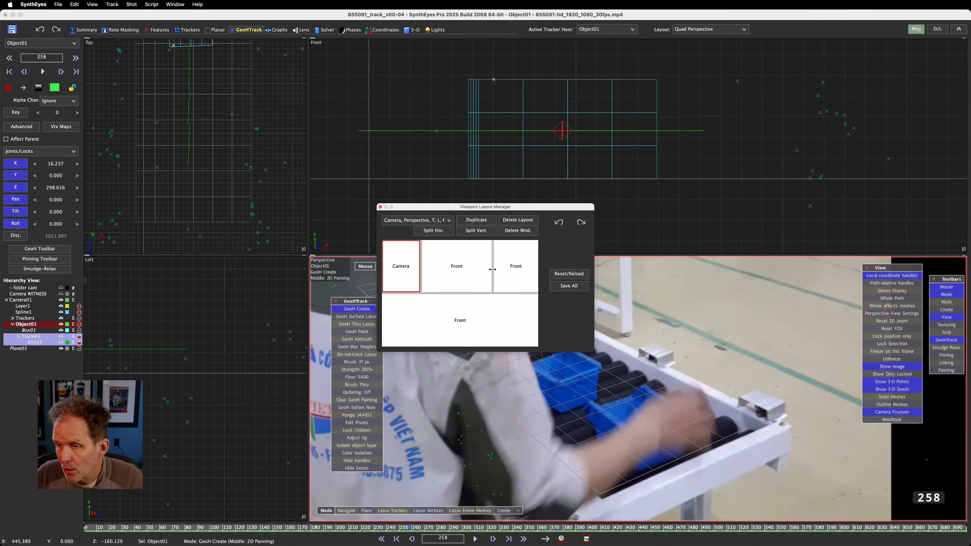
mouse_move(420, 265)
mouse_down()
mouse_move(455, 266)
mouse_move(429, 266)
mouse_up()
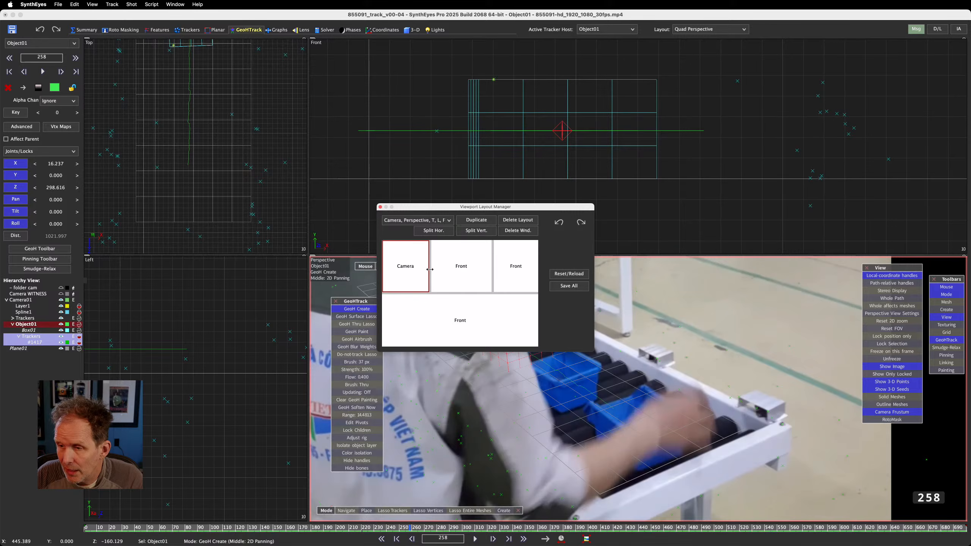
click(427, 324)
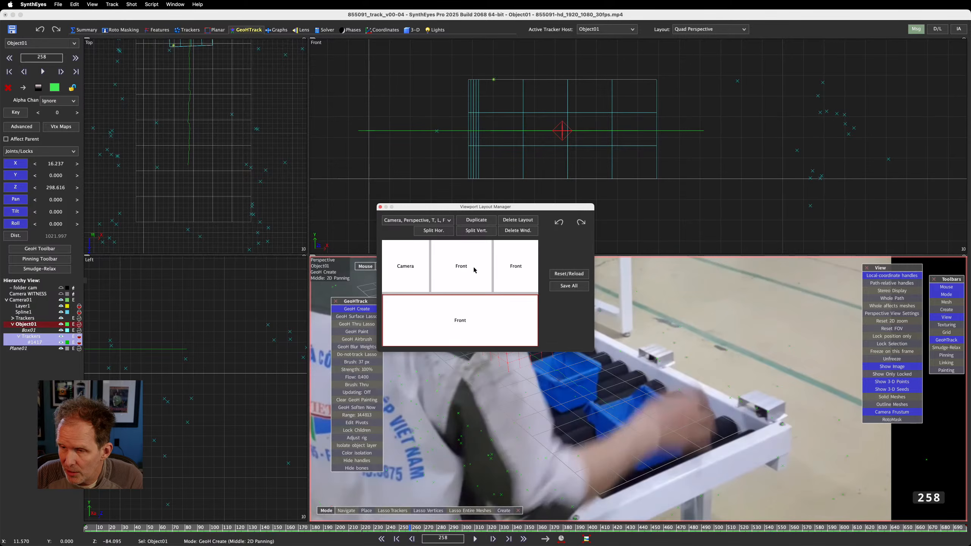
click(480, 232)
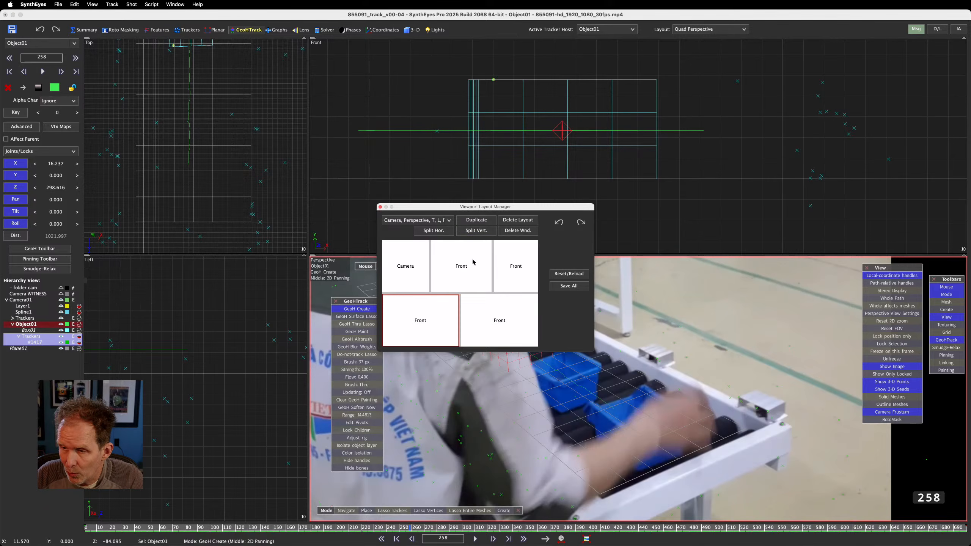
Try to change the first pane of the layout's lower row to a Camera view
double_click(431, 317)
click(448, 238)
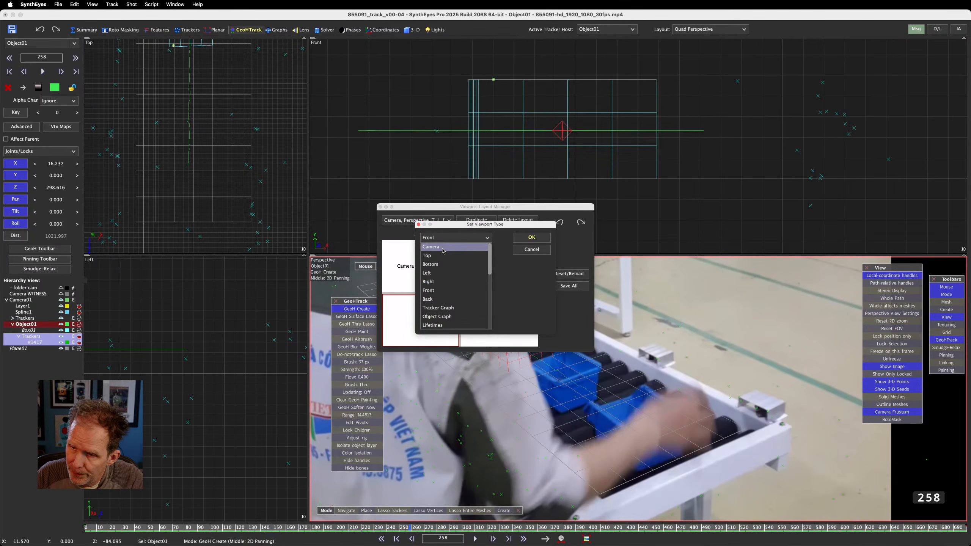
click(444, 249)
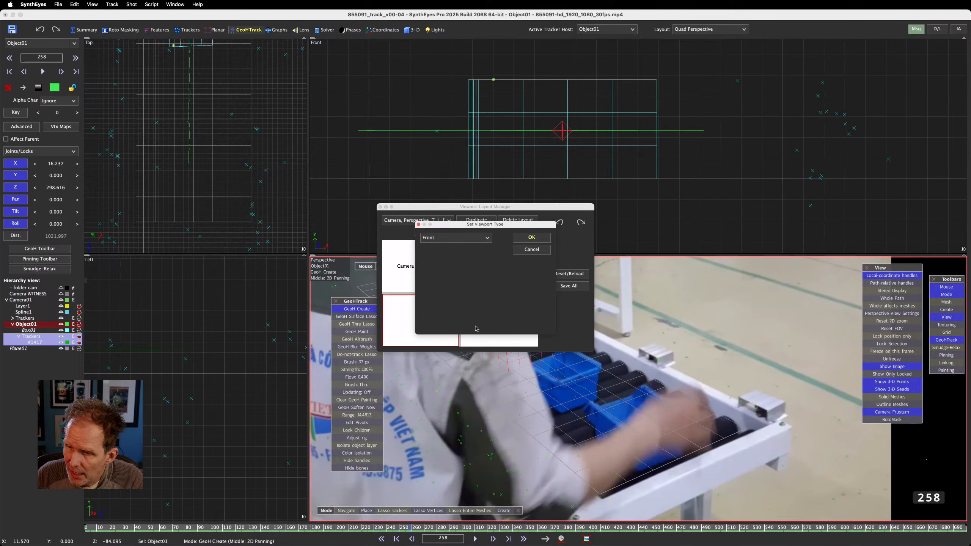
click(532, 237)
Set the viewport type of the second pane in the layout's lower row to Perspective
double_click(483, 328)
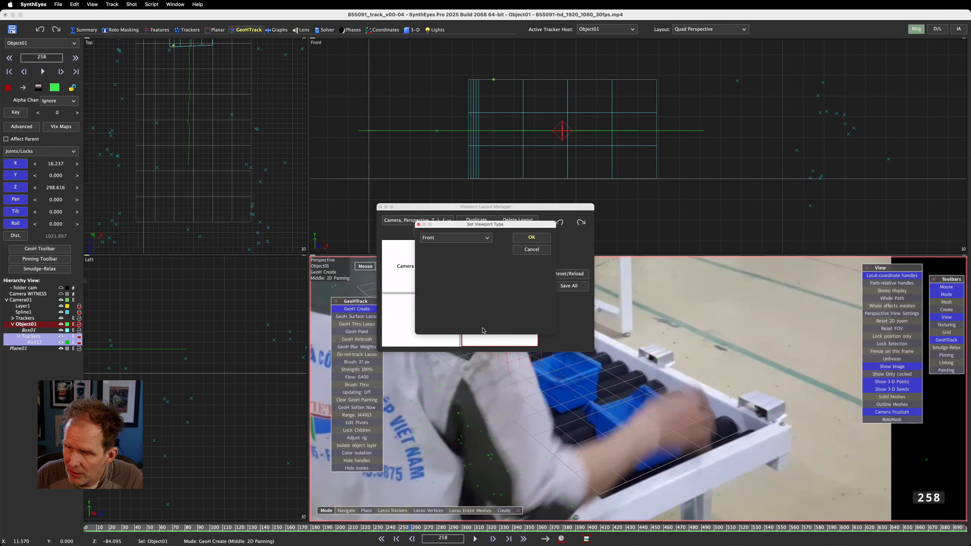
click(455, 239)
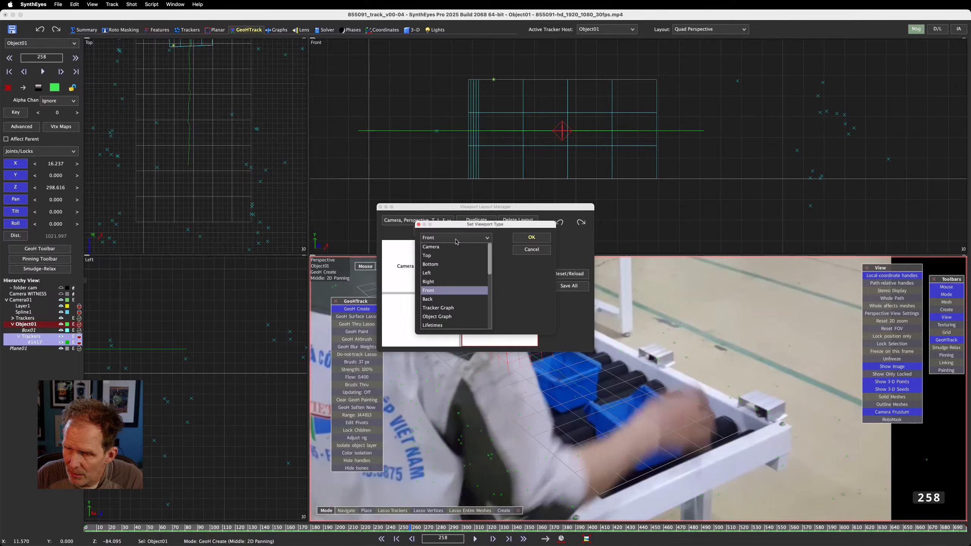
scroll(451, 306, down, 5)
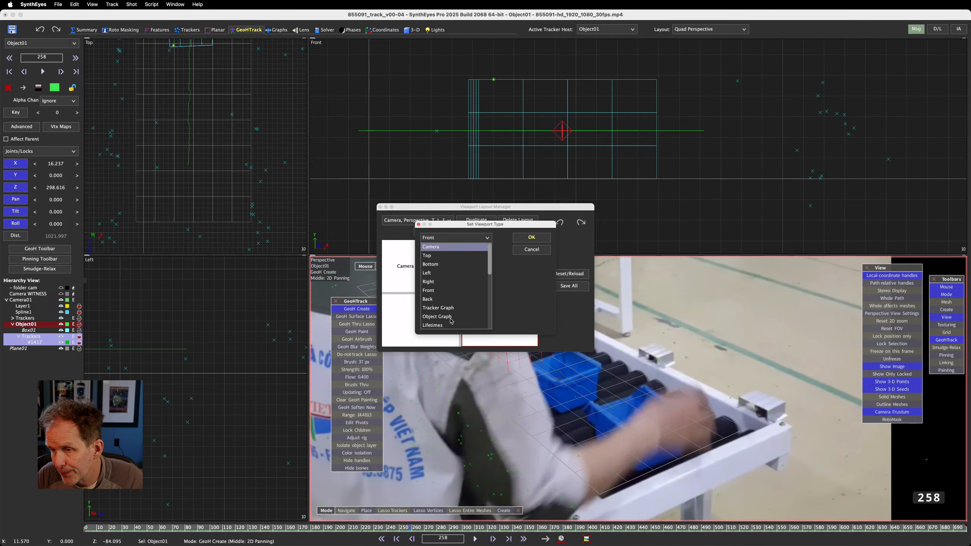
scroll(452, 278, down, 2)
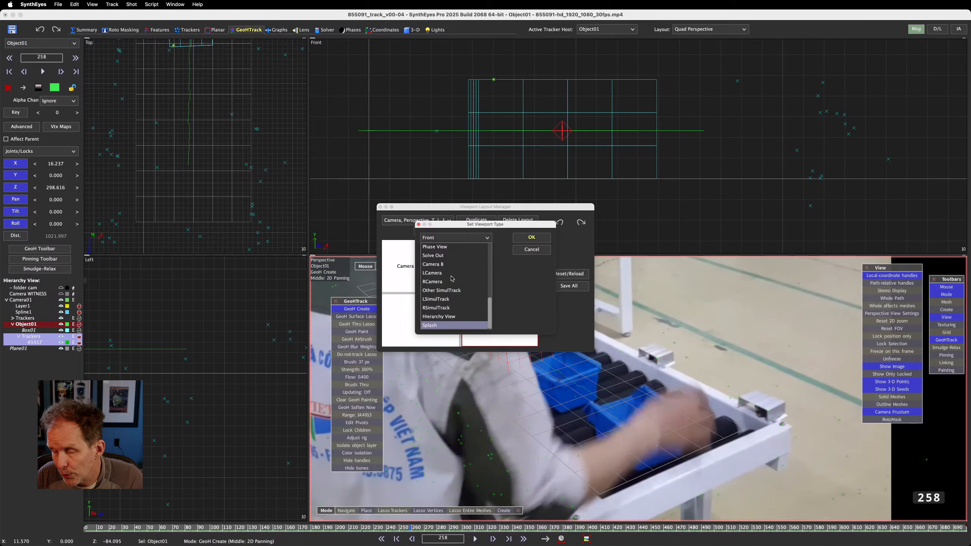
scroll(451, 278, up, 8)
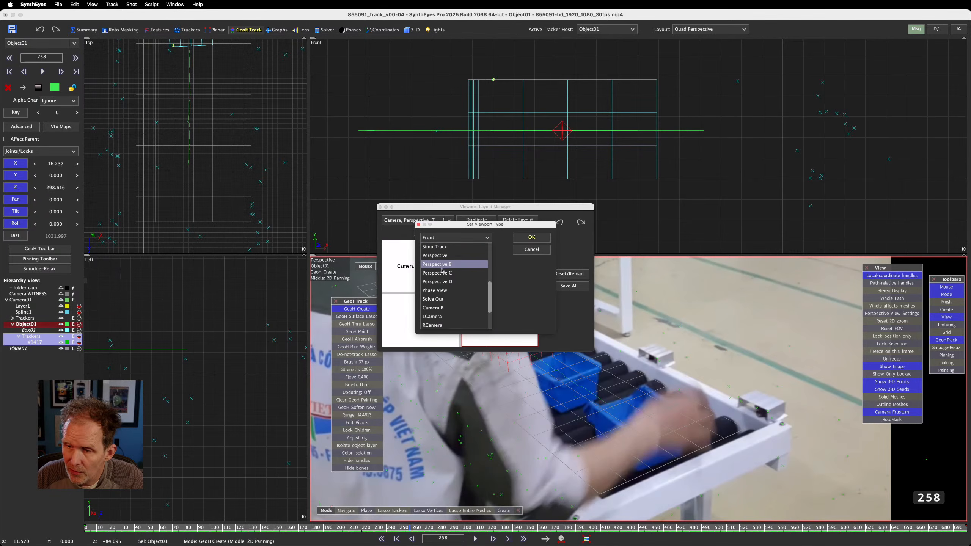
click(445, 255)
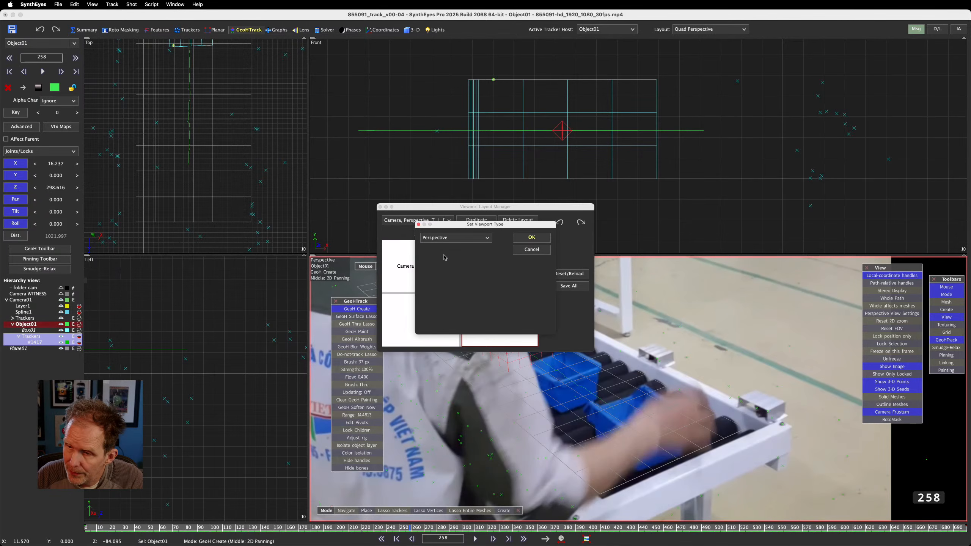
click(527, 237)
Change the Camera pane in the layout's upper row to the Top viewport type
double_click(402, 270)
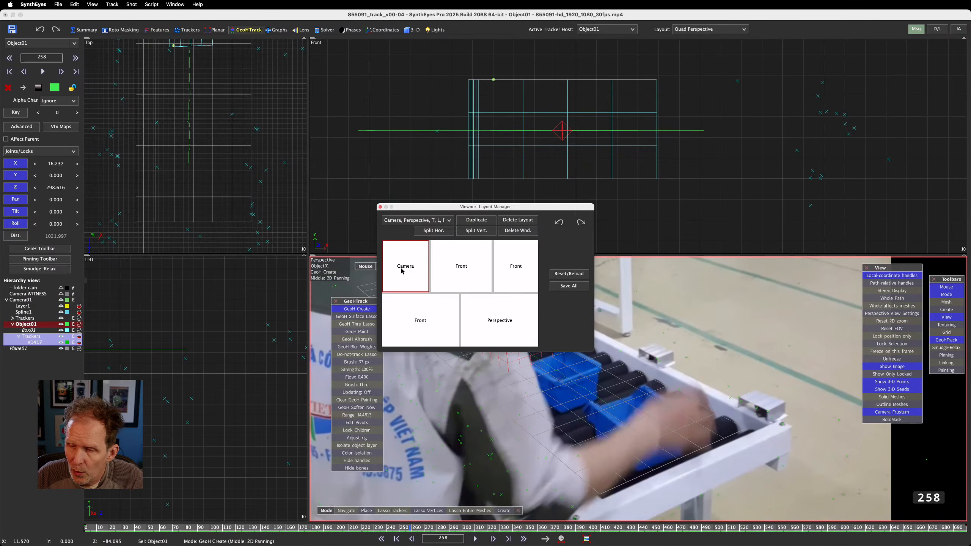
click(434, 239)
scroll(436, 298, down, 10)
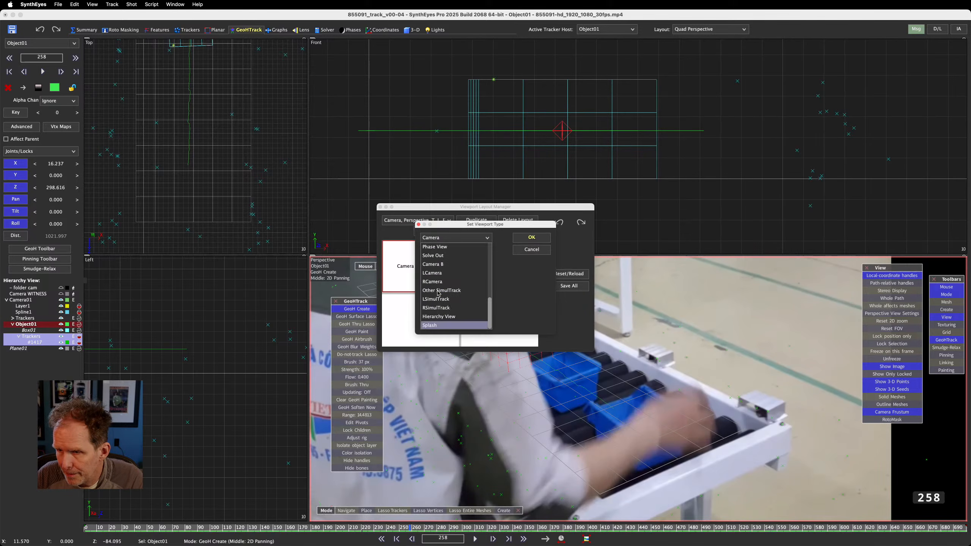
scroll(438, 292, up, 10)
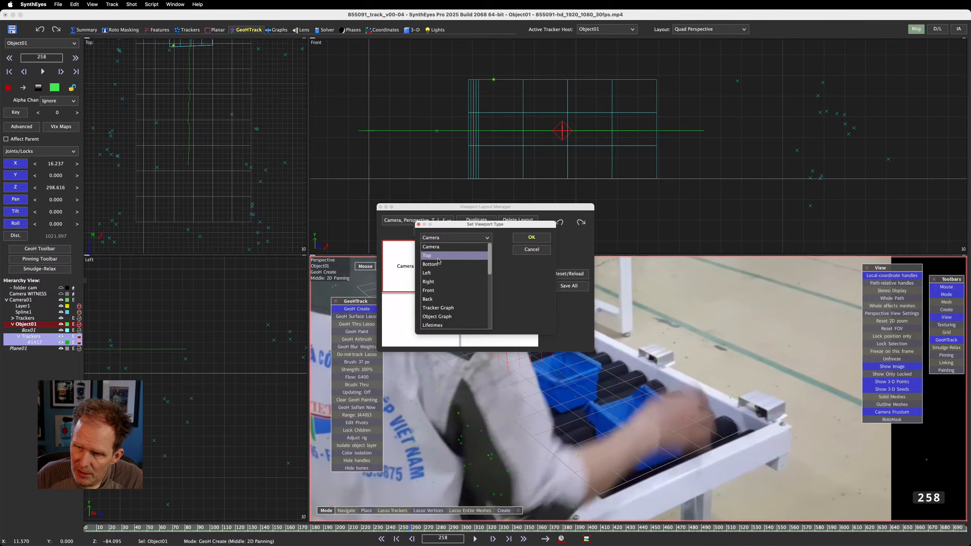
click(432, 255)
click(532, 237)
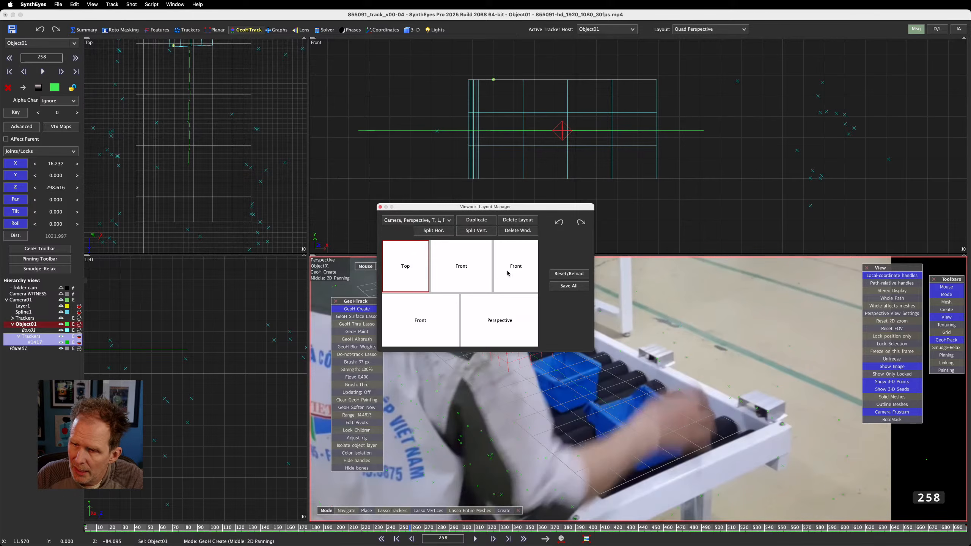
click(463, 272)
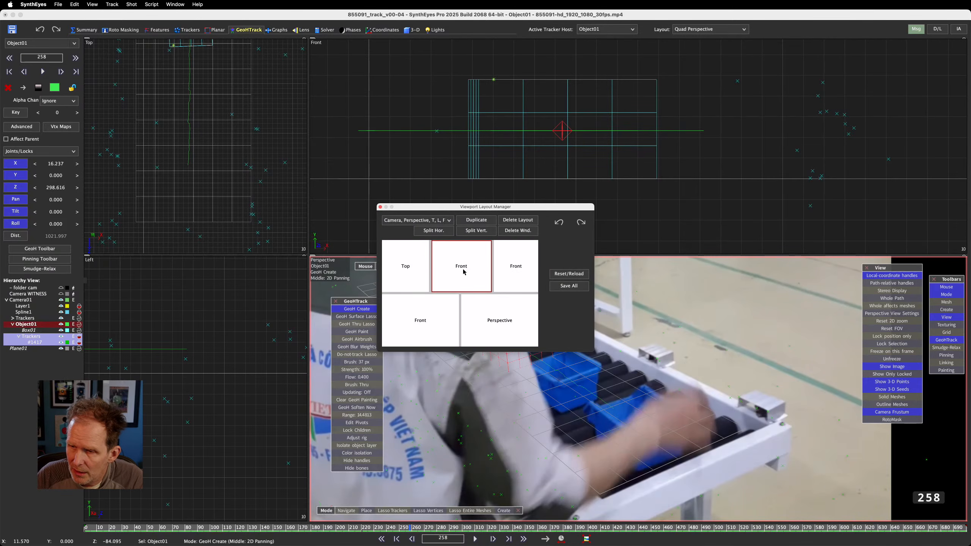
double_click(463, 271)
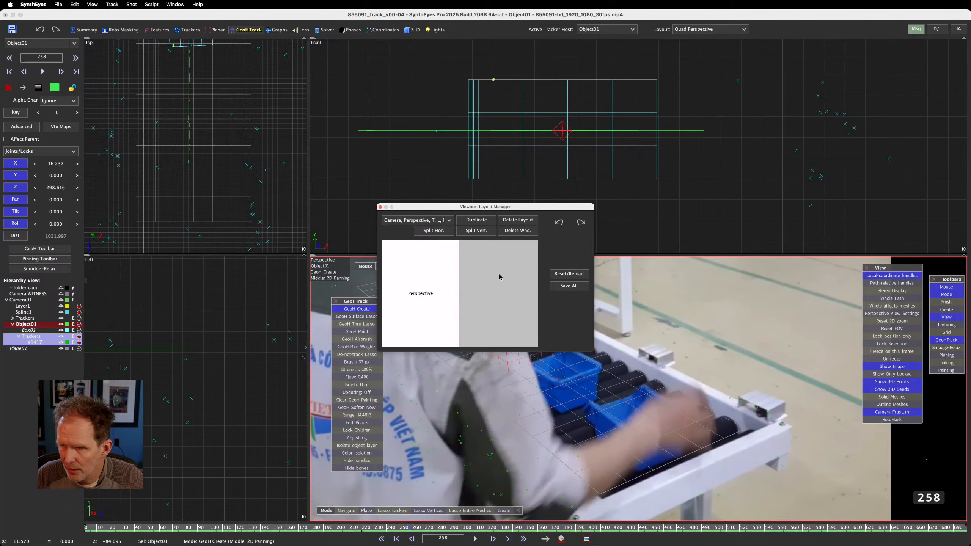
click(558, 221)
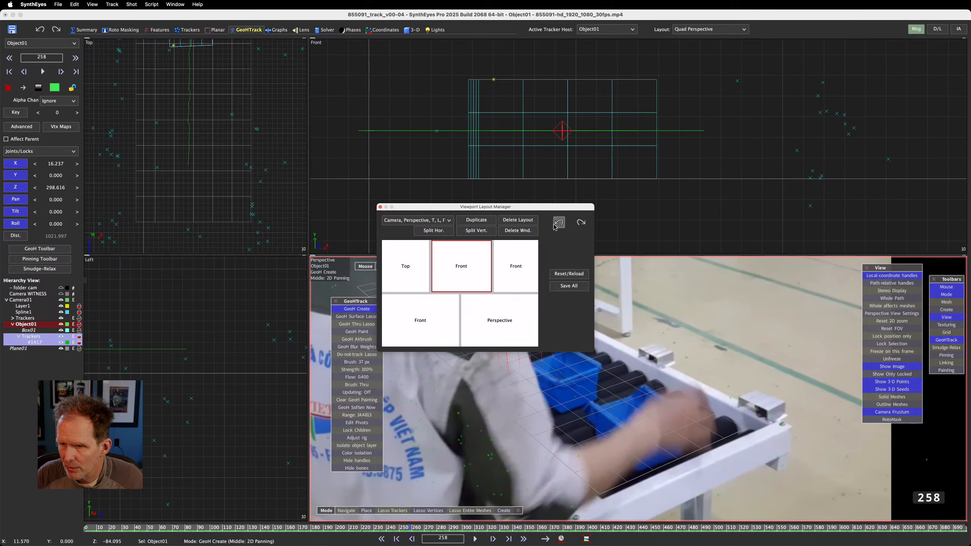
Set the viewport type of the middle pane in the layout's upper row to Front
double_click(464, 271)
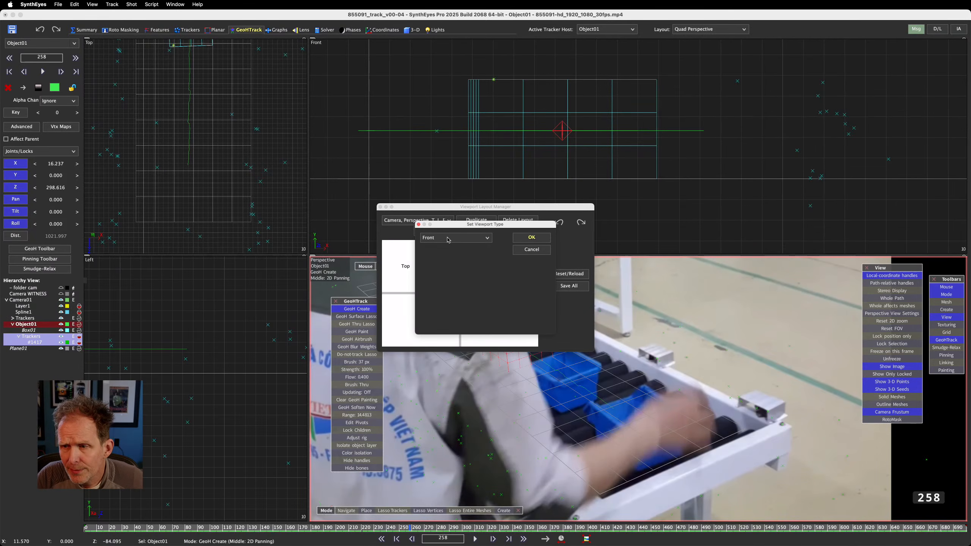
click(448, 238)
click(435, 291)
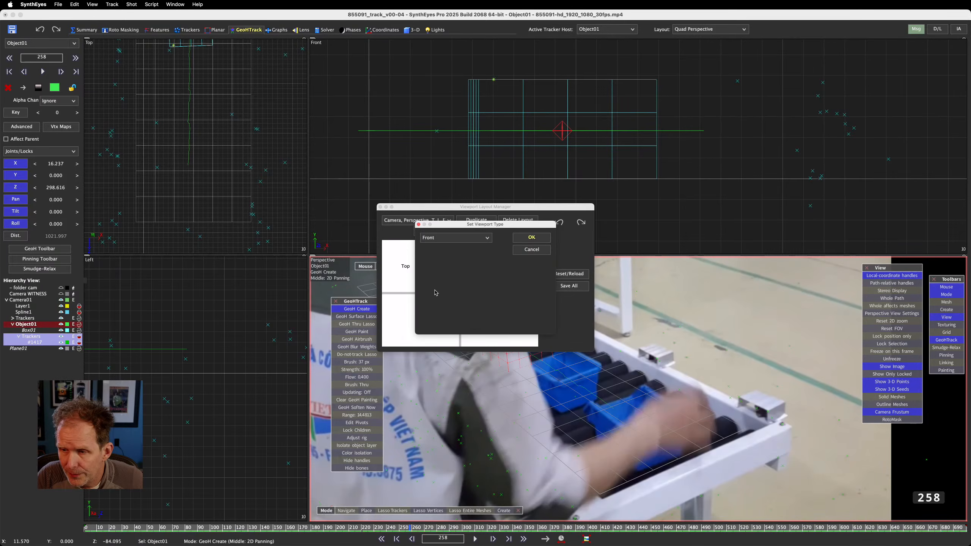
click(531, 237)
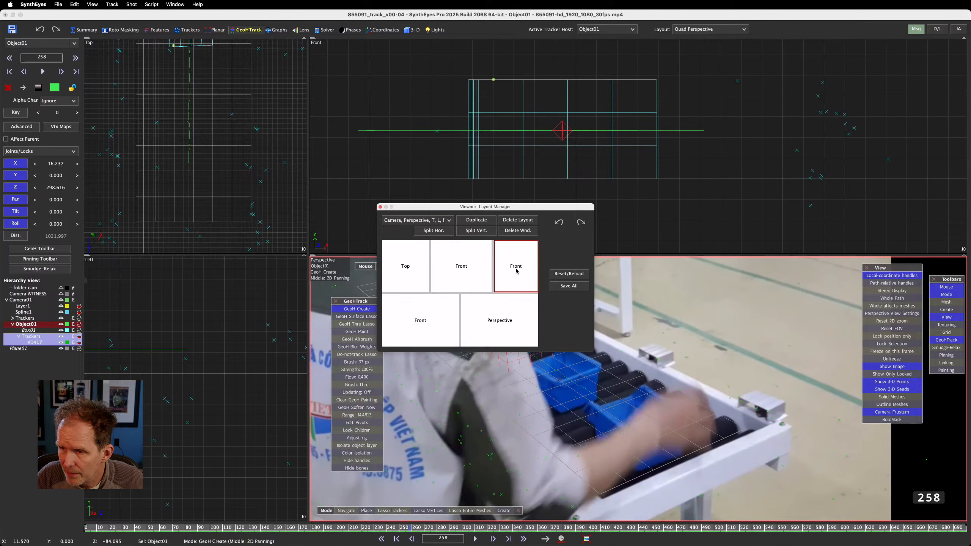
Set the third upper-row pane to Left, then make the upper row shorter with three roughly equal pane widths
double_click(516, 271)
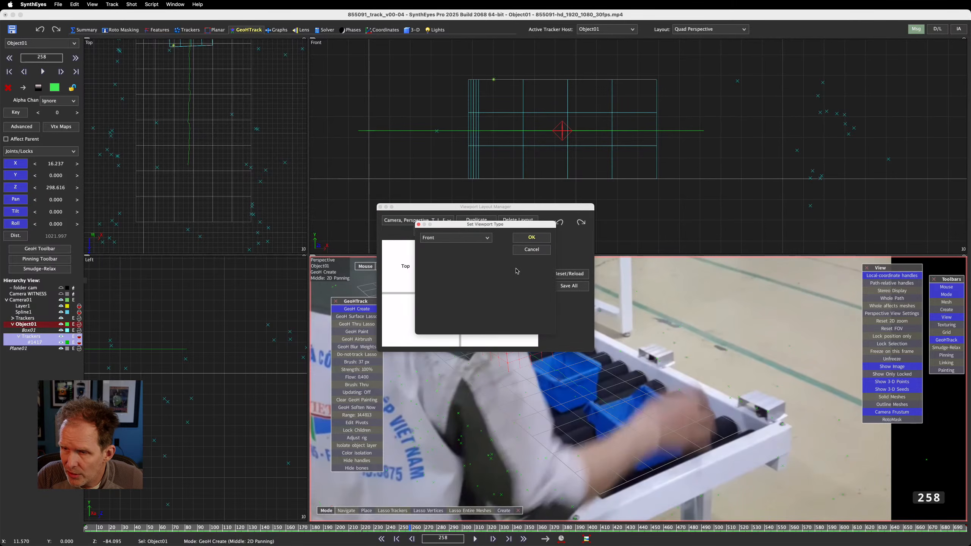
click(436, 239)
click(442, 272)
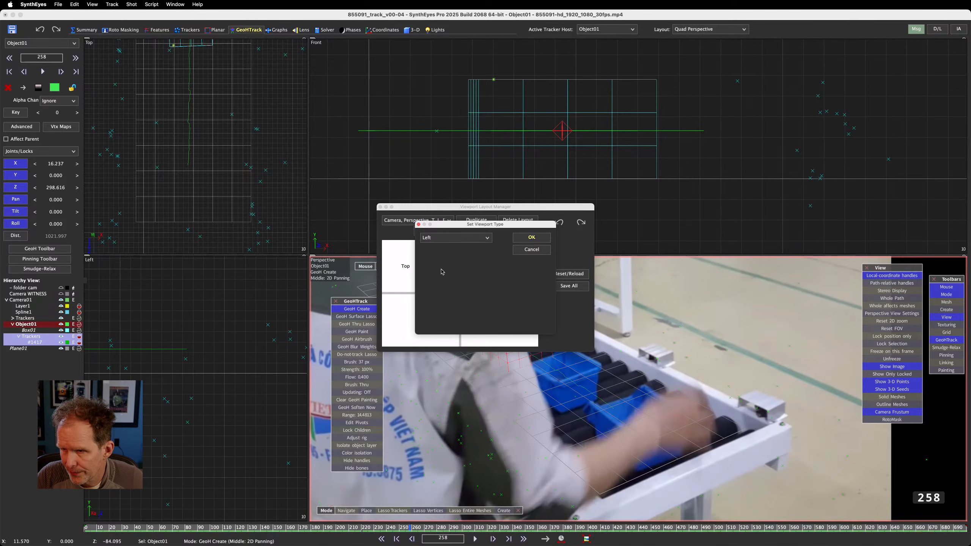
click(532, 237)
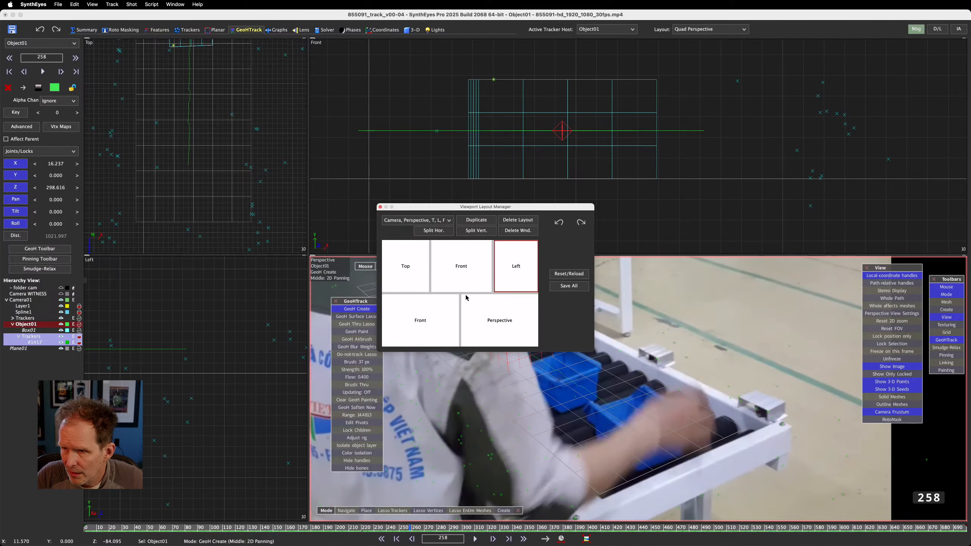
drag(466, 293, 432, 258)
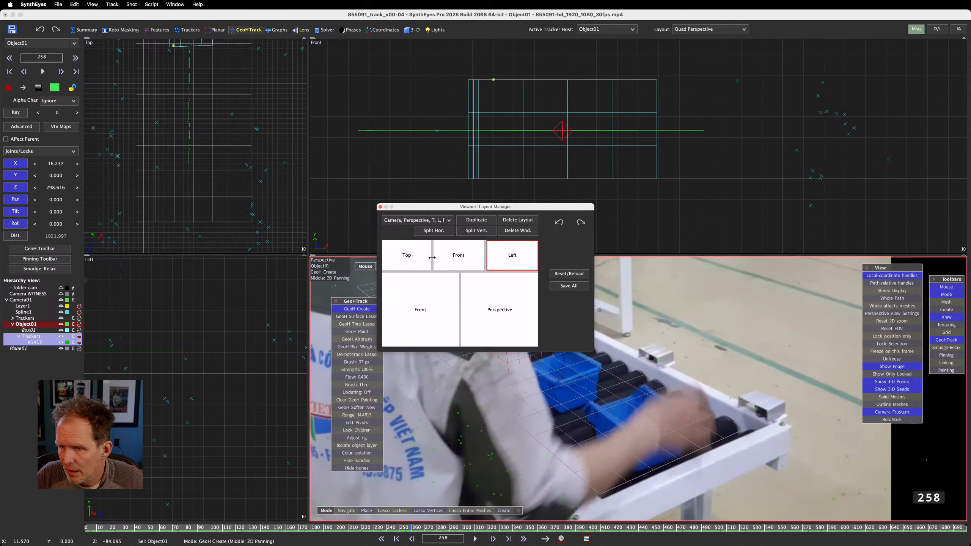
Set the viewport type of the Front pane in the layout's lower row to Camera
double_click(421, 311)
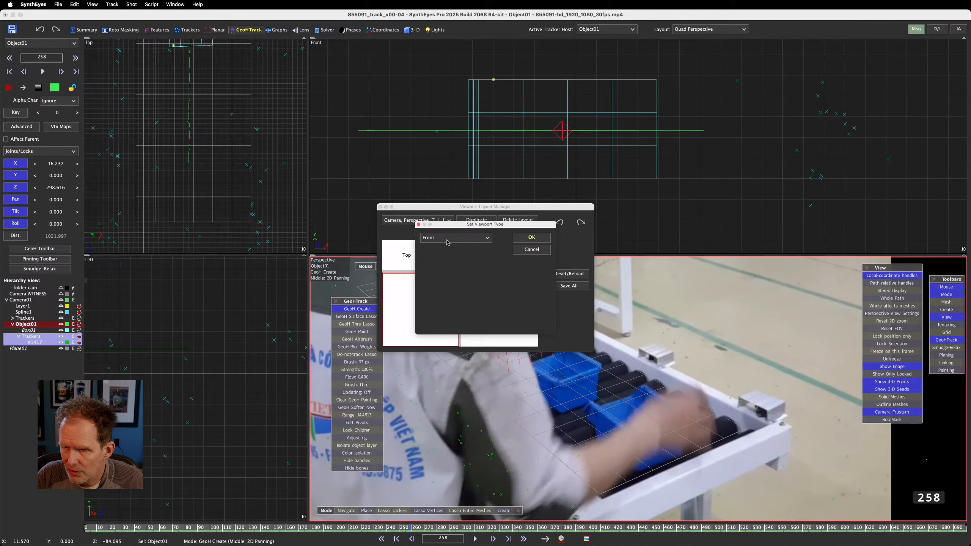
click(446, 241)
click(442, 247)
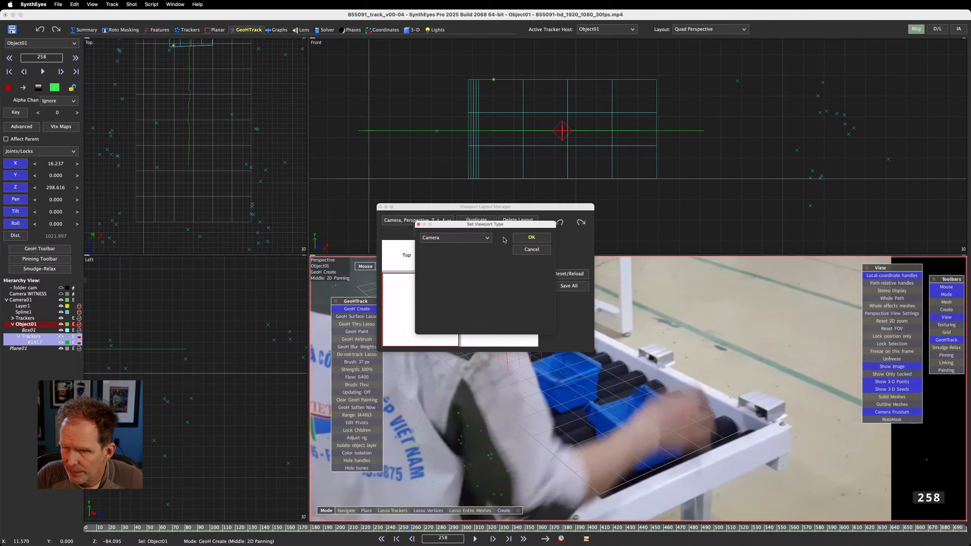
click(532, 237)
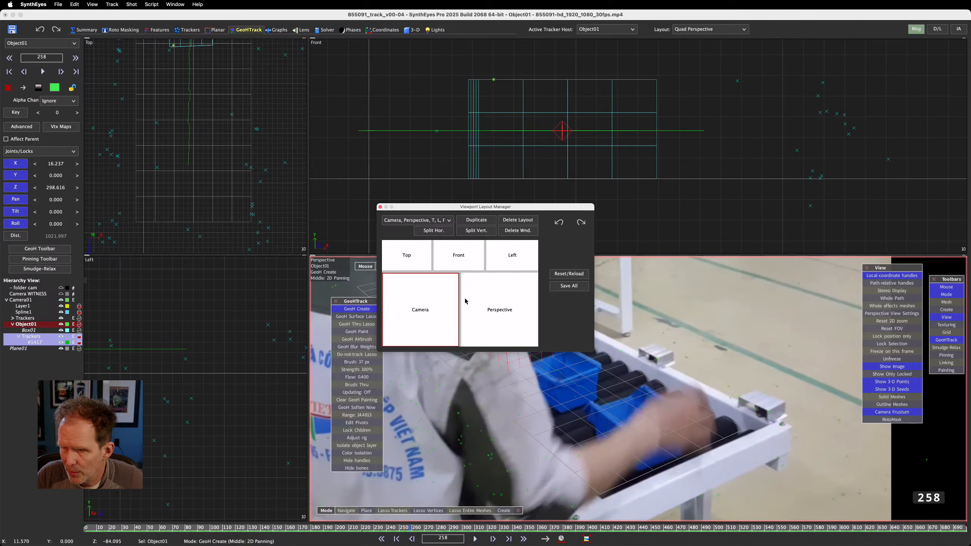
Save all layouts to the /User/Current/Viewport Layouts preset, overwriting the existing one, and close the Viewport Layout Manager
click(598, 281)
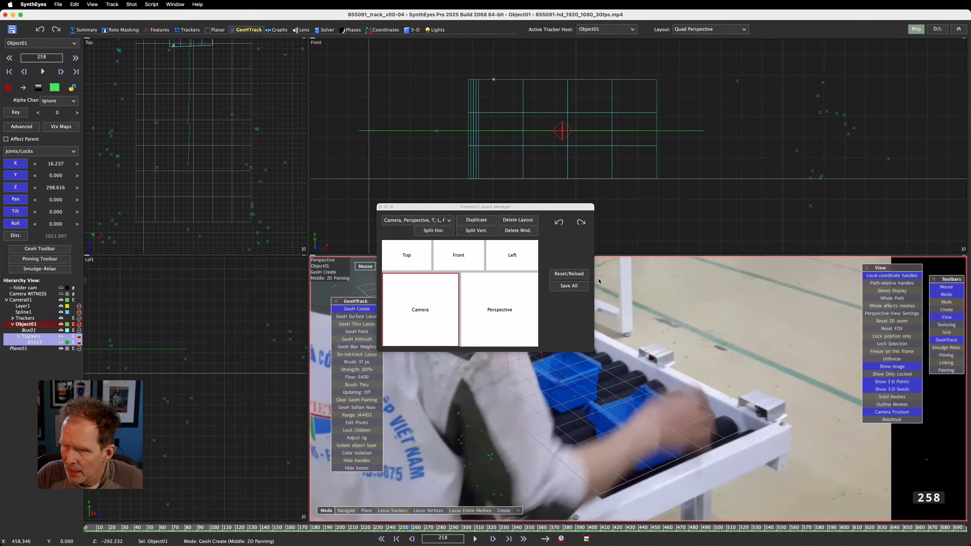
click(569, 287)
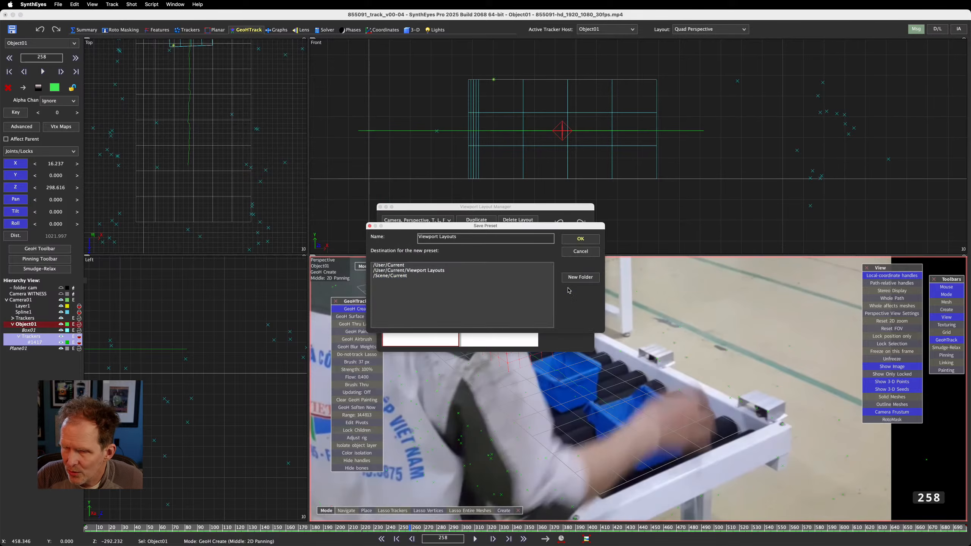
click(396, 271)
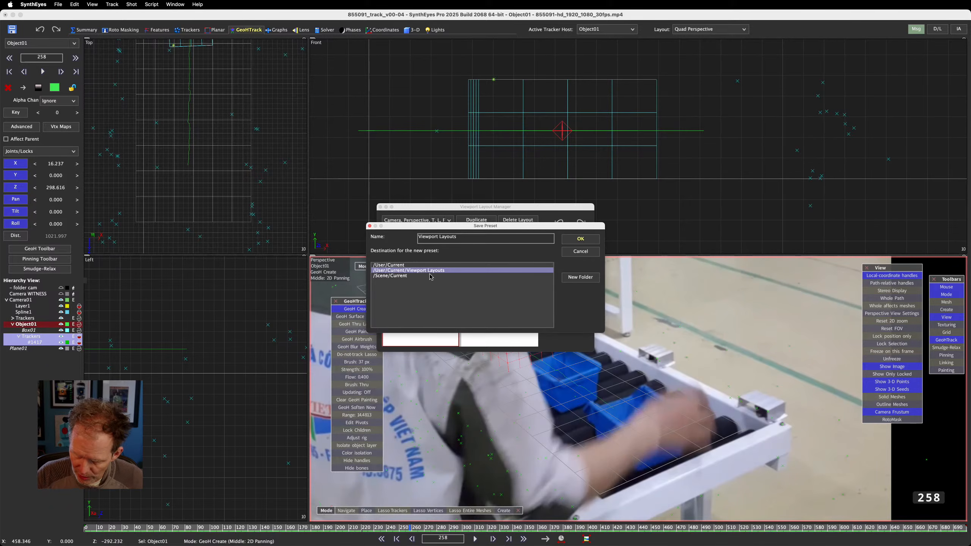
click(581, 239)
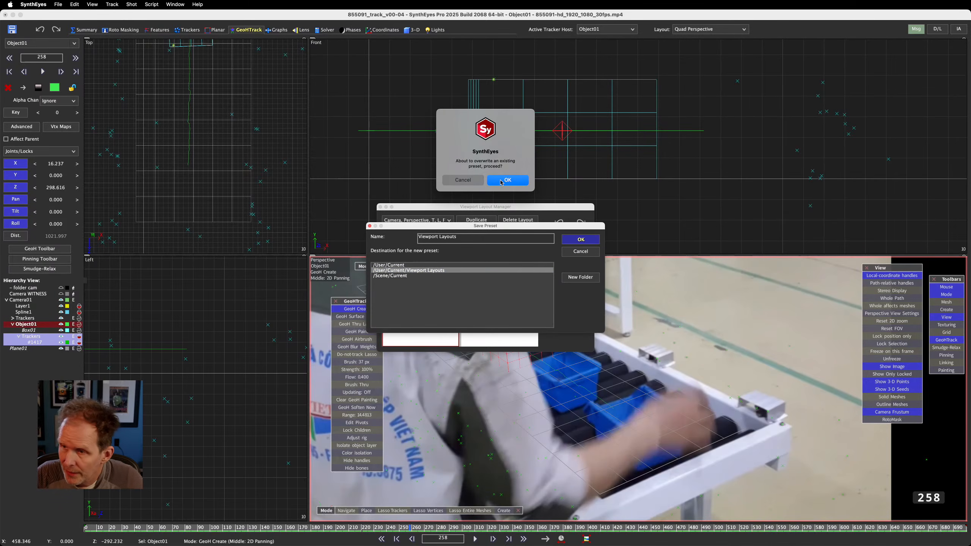
click(501, 181)
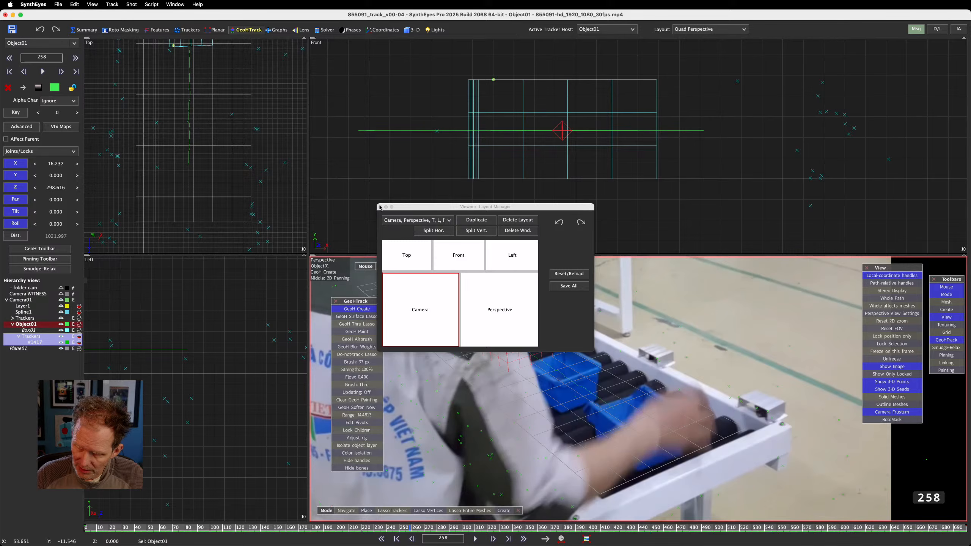
click(380, 207)
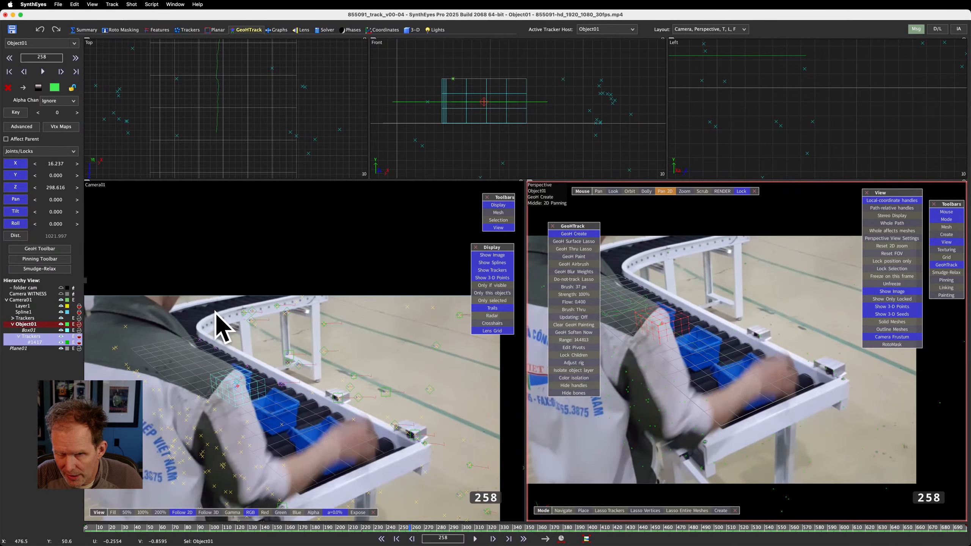
Scrub and step through frames 235 to 326 to examine where the blue bin emerges from behind the worker
middle_drag(306, 317, 326, 231)
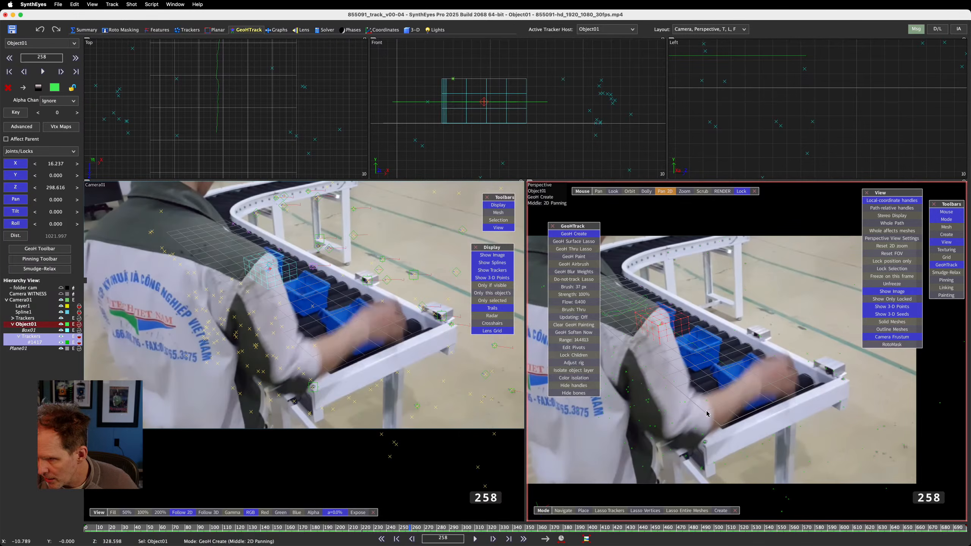
drag(406, 529, 380, 531)
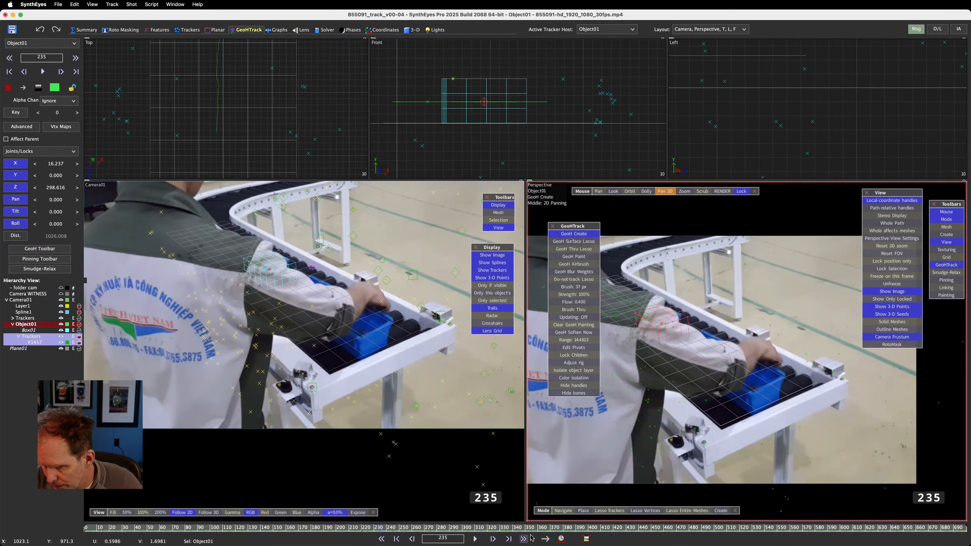
drag(381, 528, 436, 534)
scroll(429, 537, down, 20)
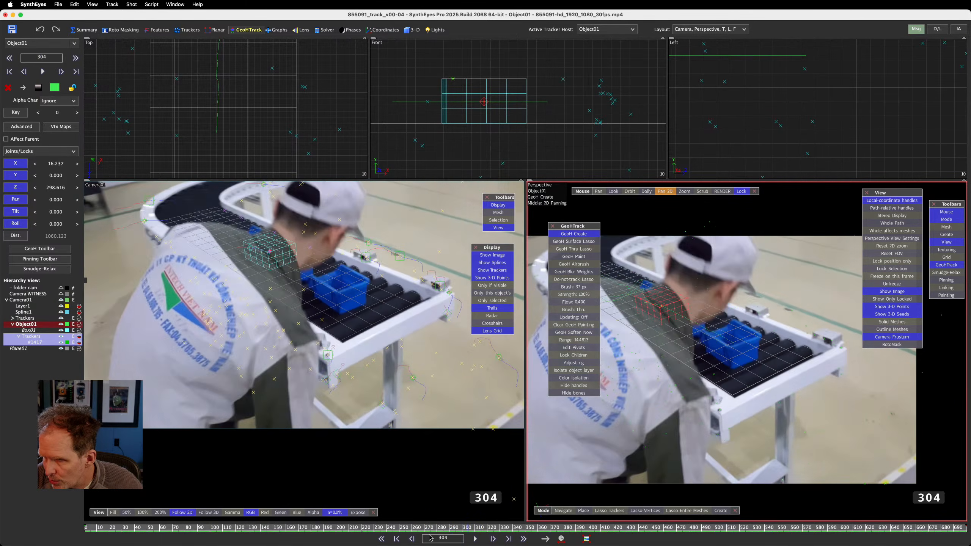
key(d)
key(d)
key(d)
key(d)
key(d)
key(d)
key(d)
key(d)
key(d)
key(d)
key(d)
key(d)
key(d)
key(d)
key(d)
key(d)
key(d)
key(d)
key(s)
key(s)
key(s)
key(s)
key(s)
key(s)
key(s)
key(s)
key(s)
key(s)
key(s)
key(s)
key(s)
key(s)
key(s)
key(s)
key(s)
key(s)
key(s)
key(s)
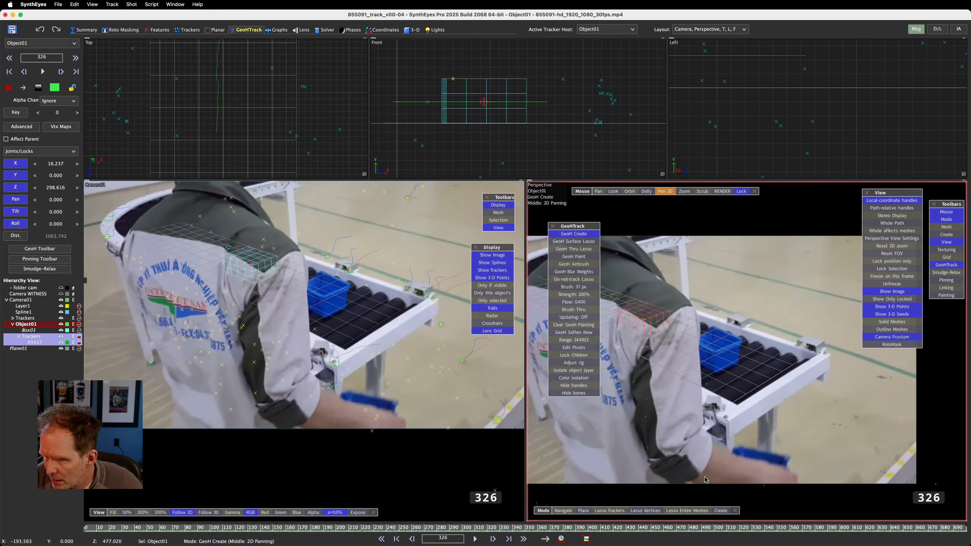
key(s)
key(s)
key(s)
key(s)
key(s)
key(s)
key(s)
key(s)
key(s)
key(s)
key(s)
key(s)
key(s)
key(s)
key(s)
key(s)
key(s)
key(s)
key(s)
key(s)
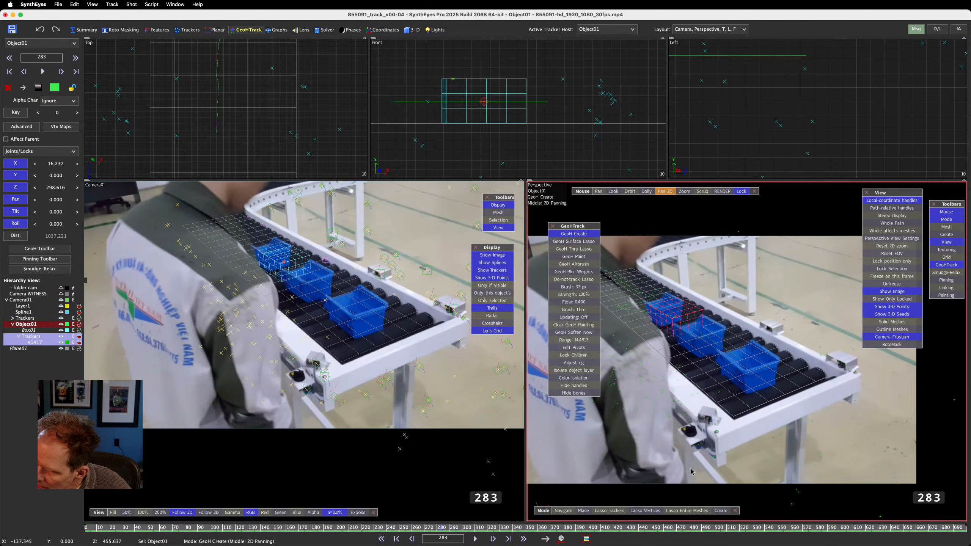
key(s)
key(s)
key(s)
key(s)
key(s)
key(s)
key(s)
key(s)
key(s)
key(s)
key(s)
key(s)
key(s)
key(s)
key(s)
key(d)
key(d)
key(d)
key(d)
key(d)
key(d)
key(d)
key(d)
key(d)
key(d)
key(d)
key(d)
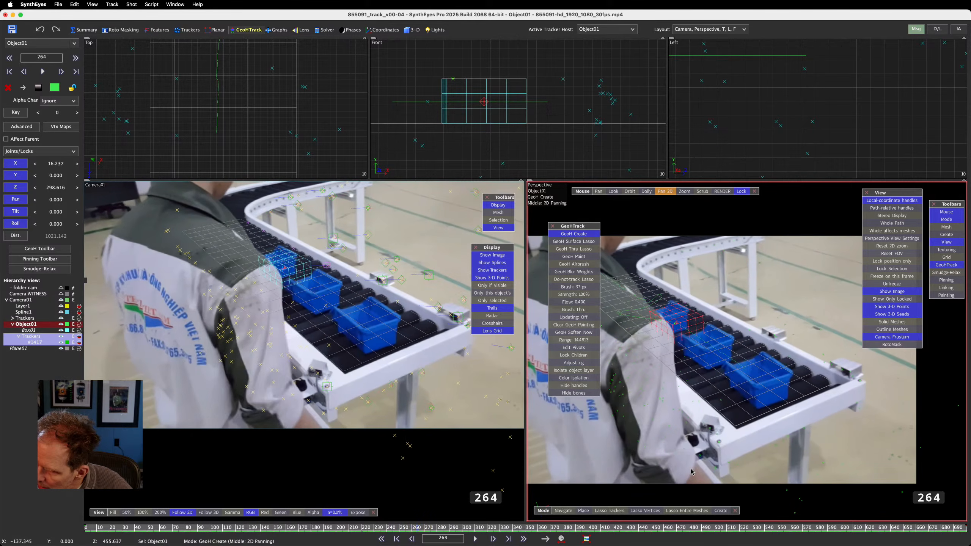
key(d)
key(d)
key(s)
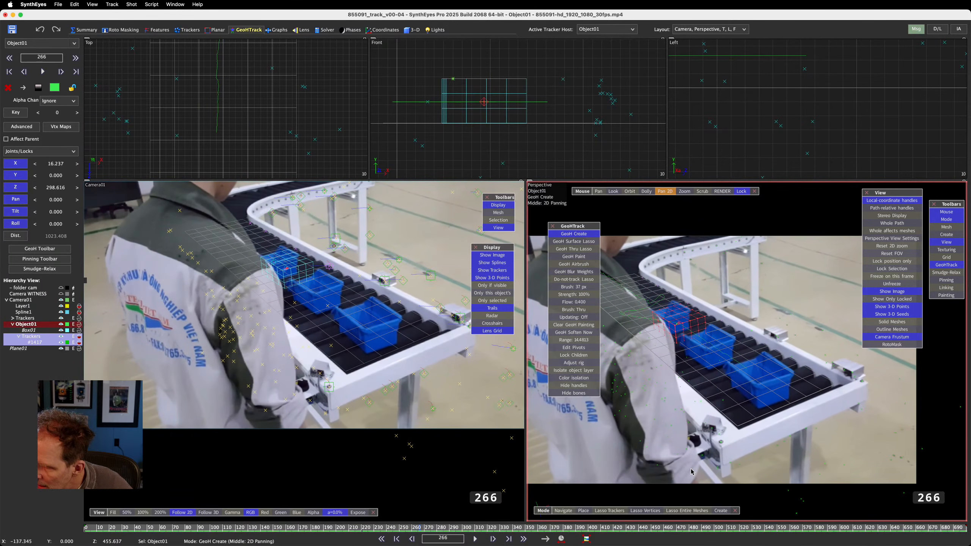
Release the X and Z position locks of Object01 at frame 266, where the box should start following the bin again
scroll(669, 321, up, 5)
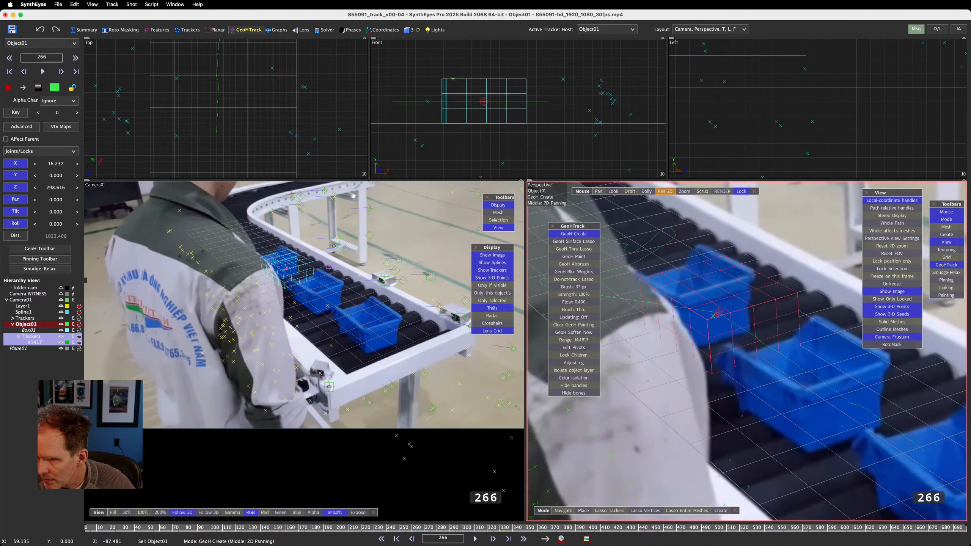
scroll(283, 274, up, 5)
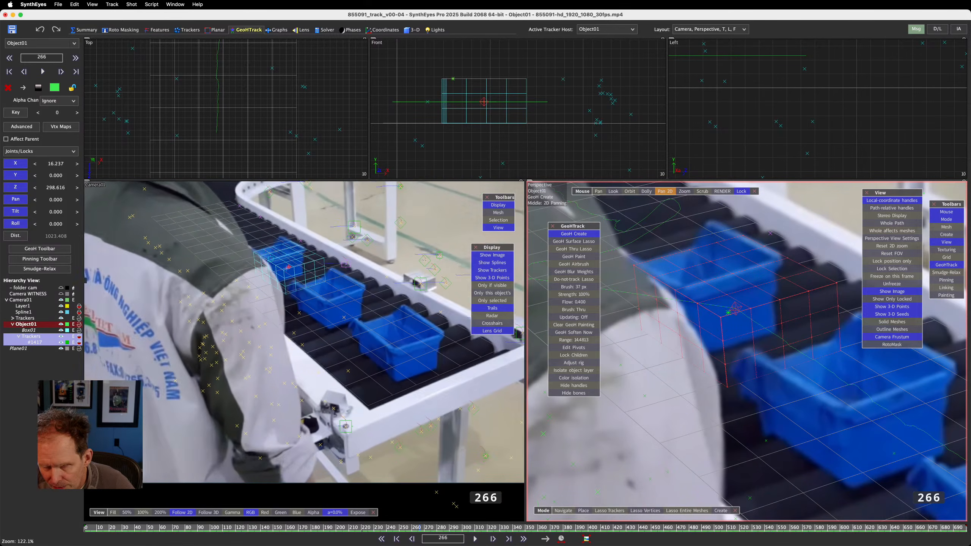
key(s)
key(s)
key(s)
key(d)
key(d)
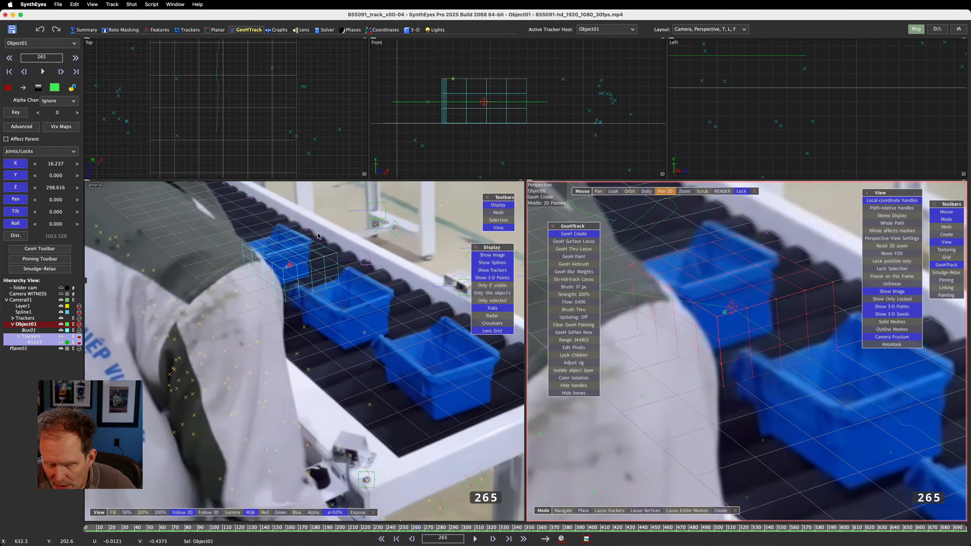
key(d)
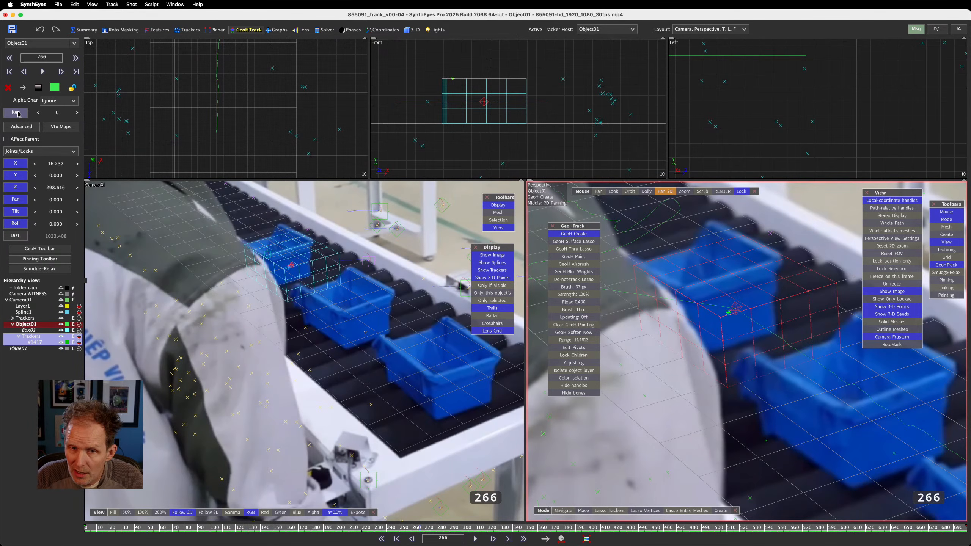
click(11, 164)
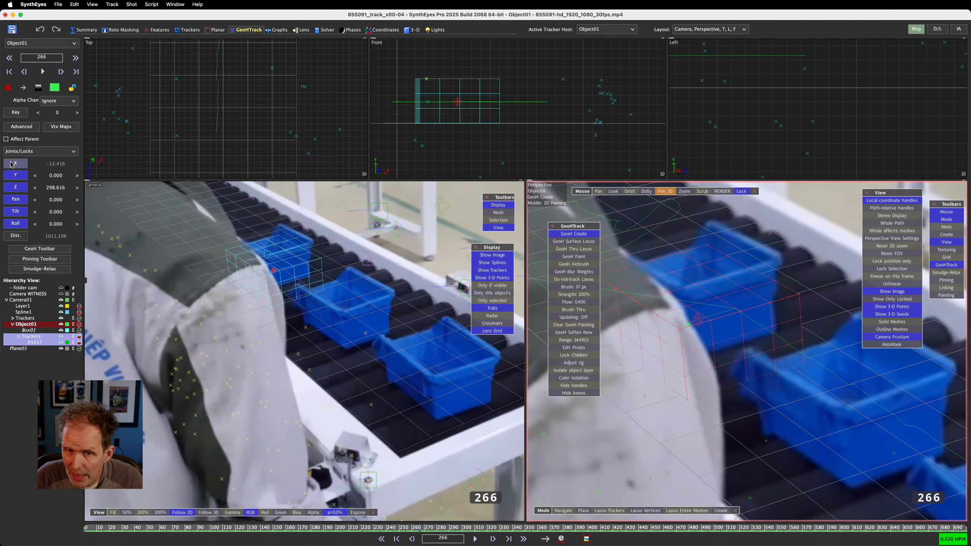
click(14, 187)
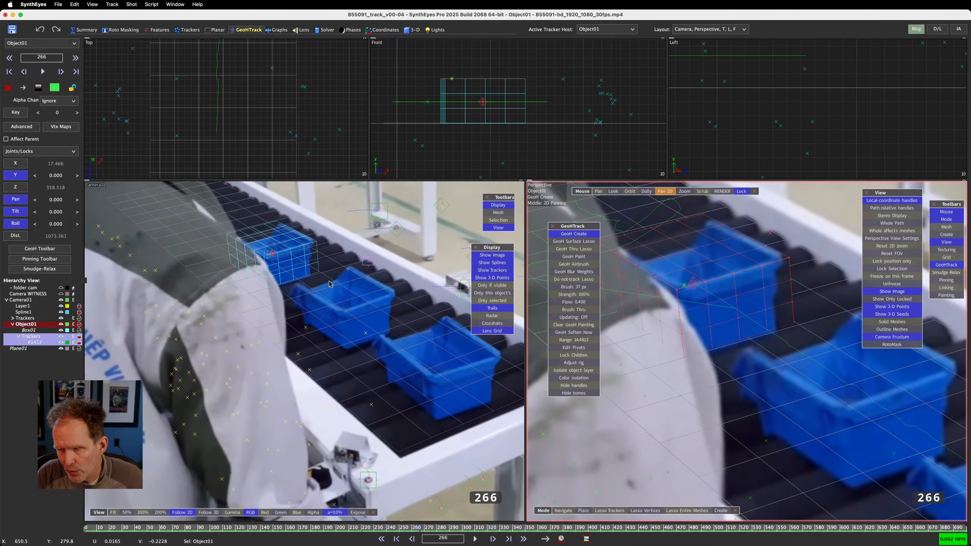
Track Object01 forward frame by frame from 266 to 287 and key it at frame 287, relocking X and Z from frame 288
key(period)
key(period)
key(period)
key(period)
key(period)
key(period)
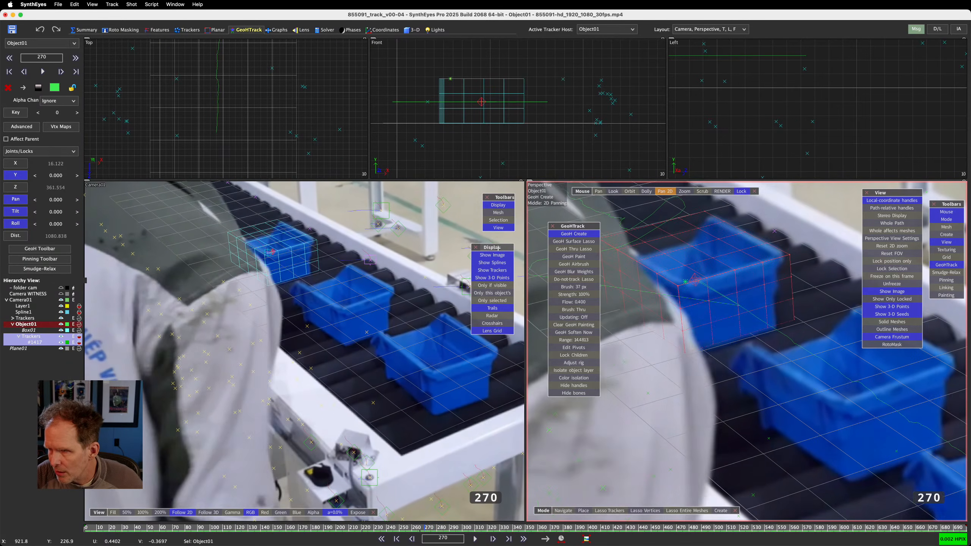
key(period)
key(period)
key(period)
key(period)
key(period)
key(period)
key(period)
key(period)
key(period)
key(period)
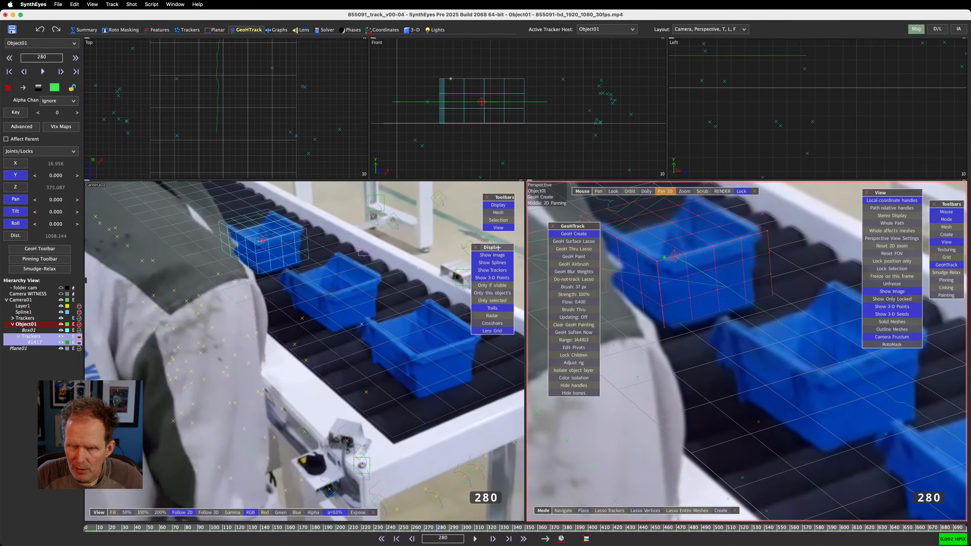
key(period)
key(period)
key(period)
key(period)
key(period)
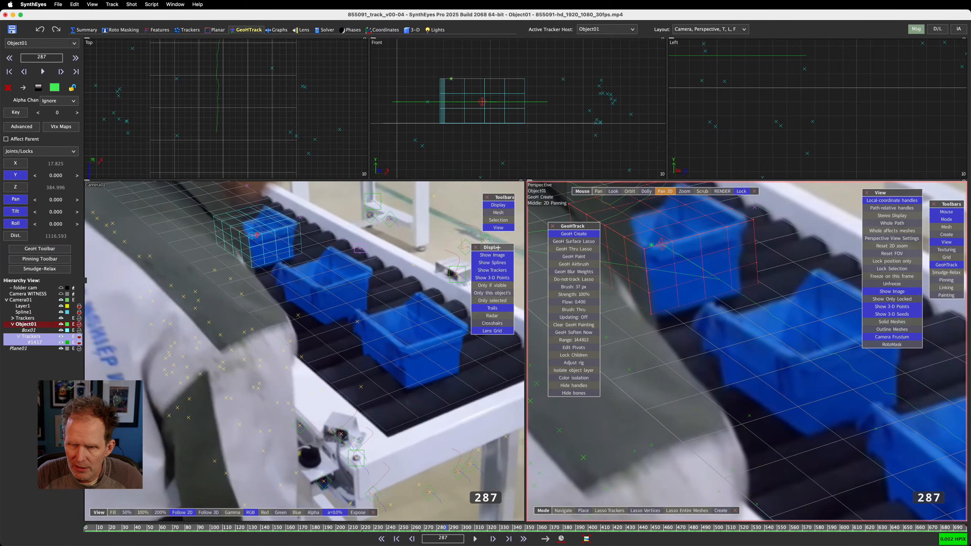
click(15, 113)
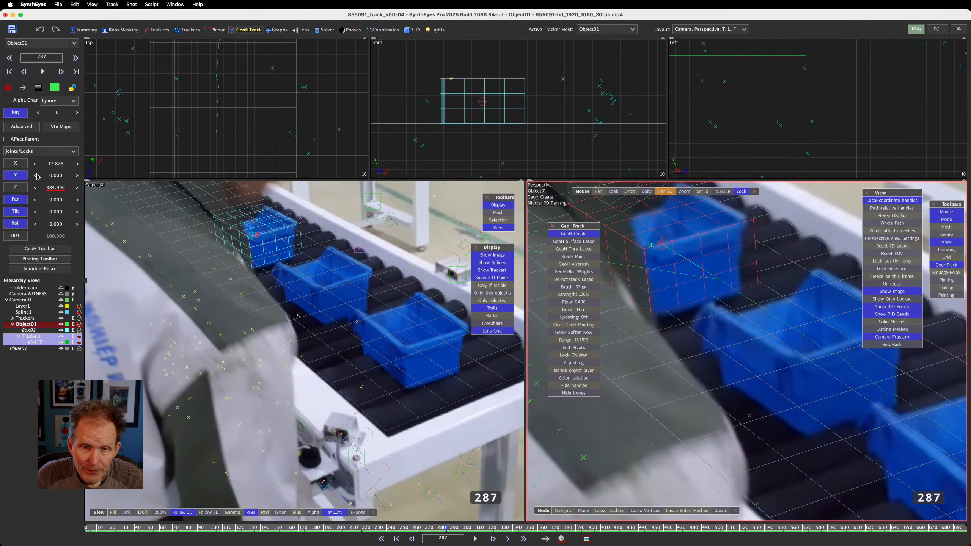
key(period)
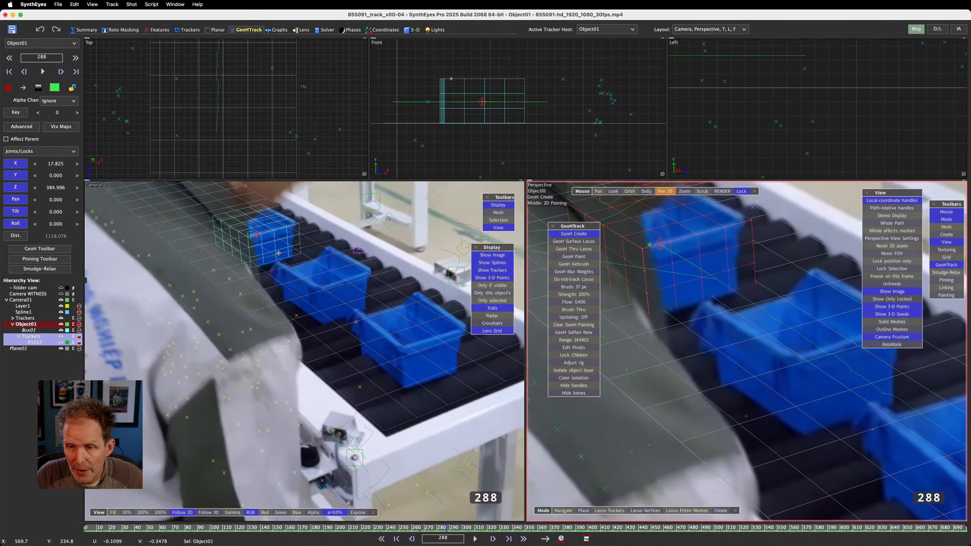
Advance from frame 288 to about frame 368 to find where the blue bin re-emerges from behind the worker
key(period)
key(period)
scroll(270, 257, down, 5)
key(period)
key(period)
key(period)
key(period)
key(period)
key(period)
key(period)
key(period)
key(period)
key(period)
key(period)
key(period)
key(period)
key(period)
key(period)
key(period)
key(period)
key(period)
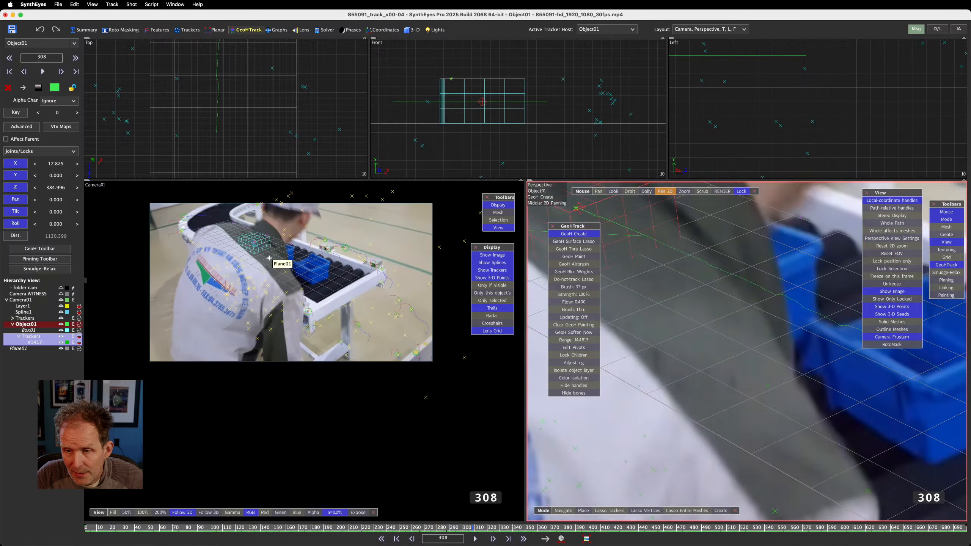
key(space)
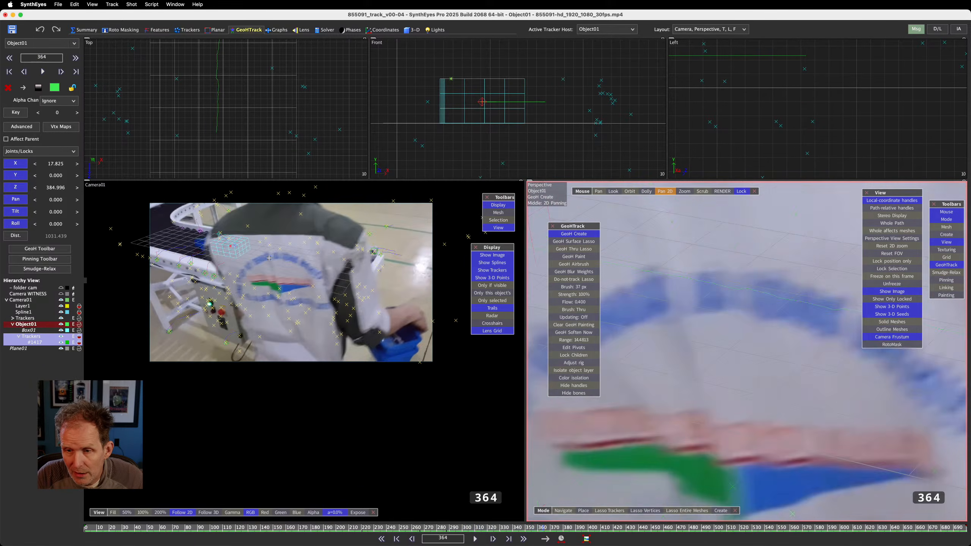
key(space)
key(comma)
key(comma)
key(comma)
key(comma)
key(comma)
key(comma)
key(comma)
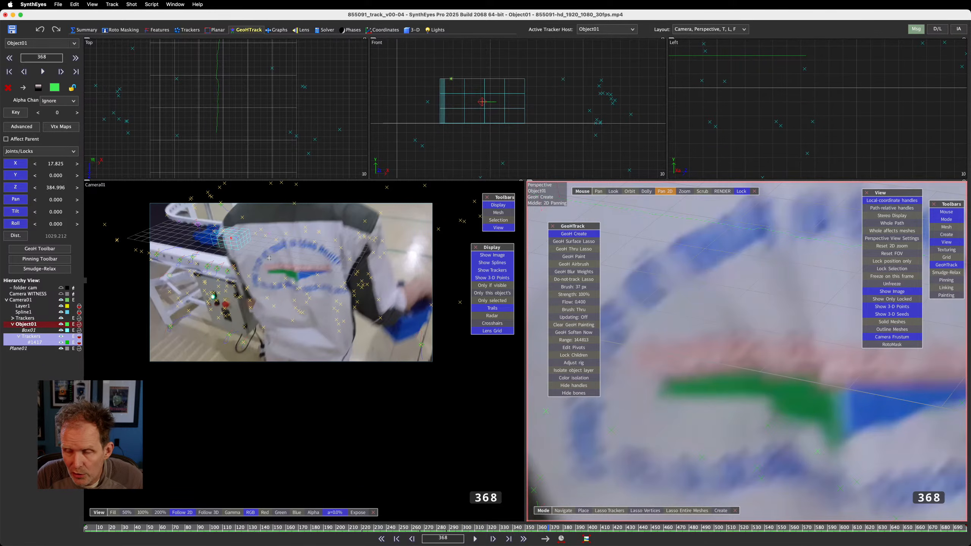
Release the X and Z position locks of Object01 at frame 369, after checking the neighbouring frames for the bin's reappearance
scroll(269, 277, up, 5)
middle_drag(152, 210, 249, 353)
key(period)
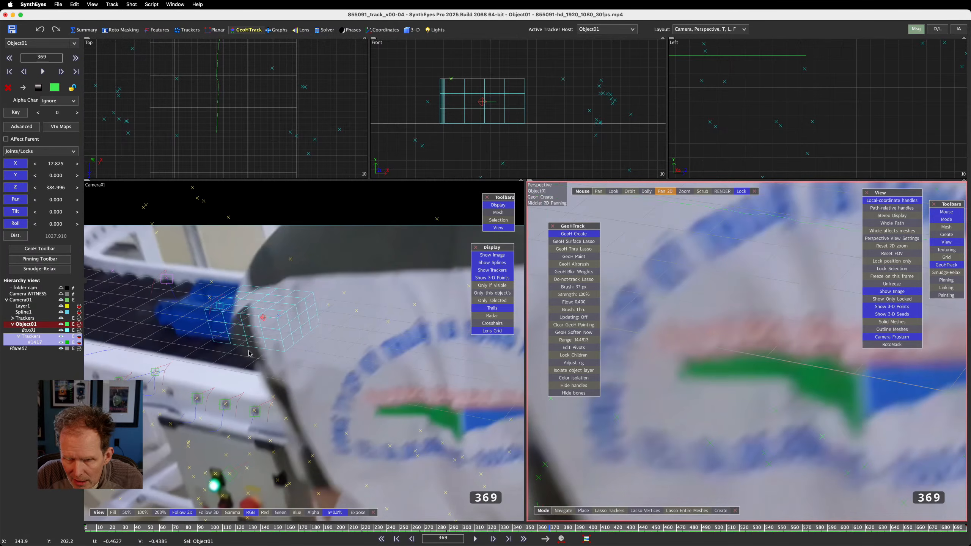
key(comma)
key(comma)
key(period)
key(period)
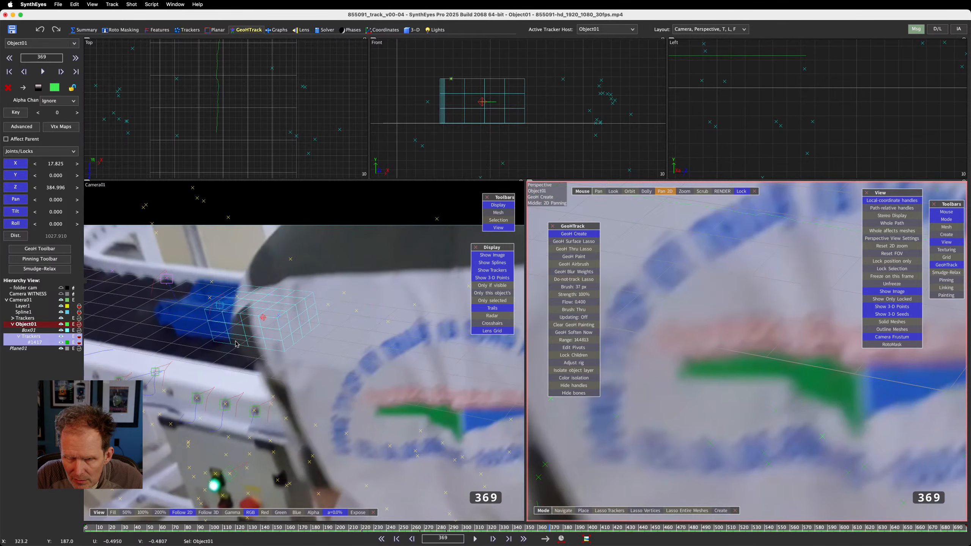
key(period)
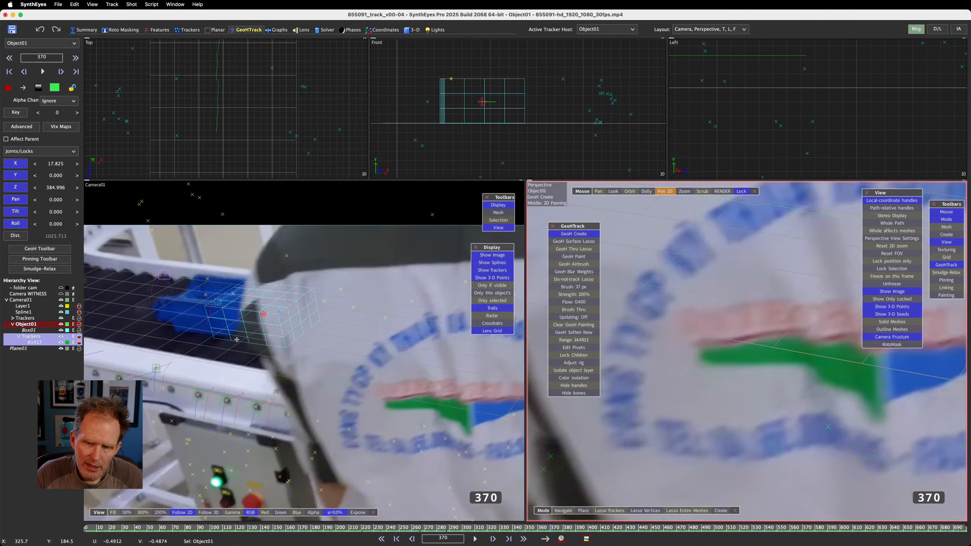
key(comma)
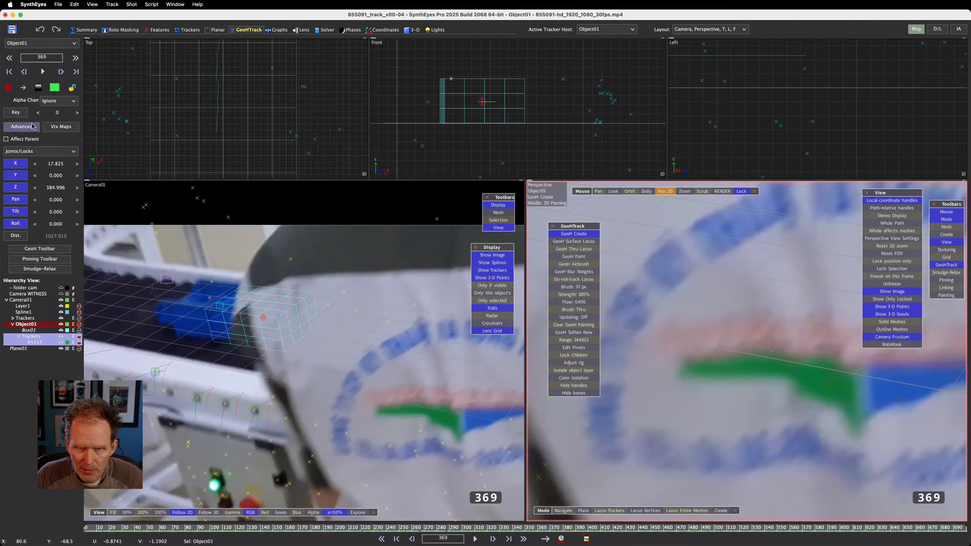
click(16, 165)
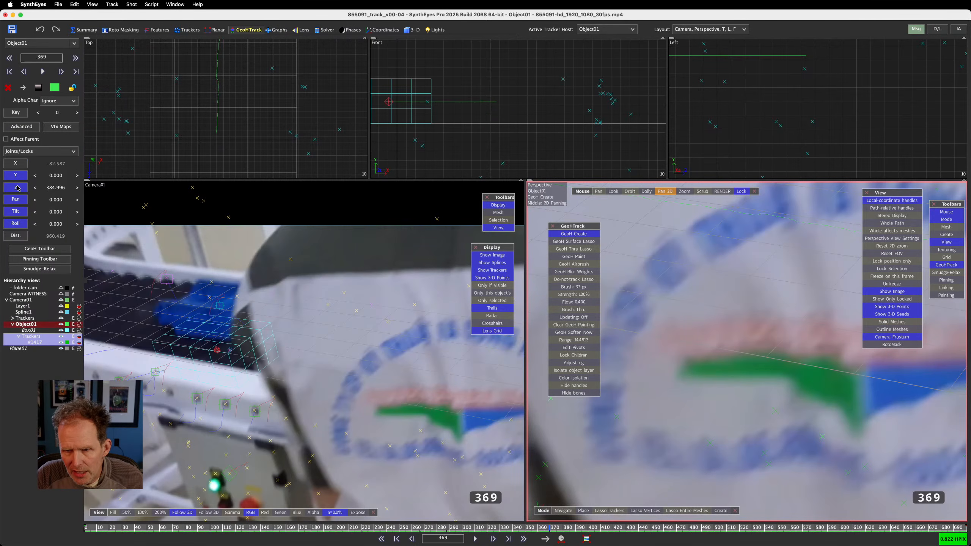
click(16, 187)
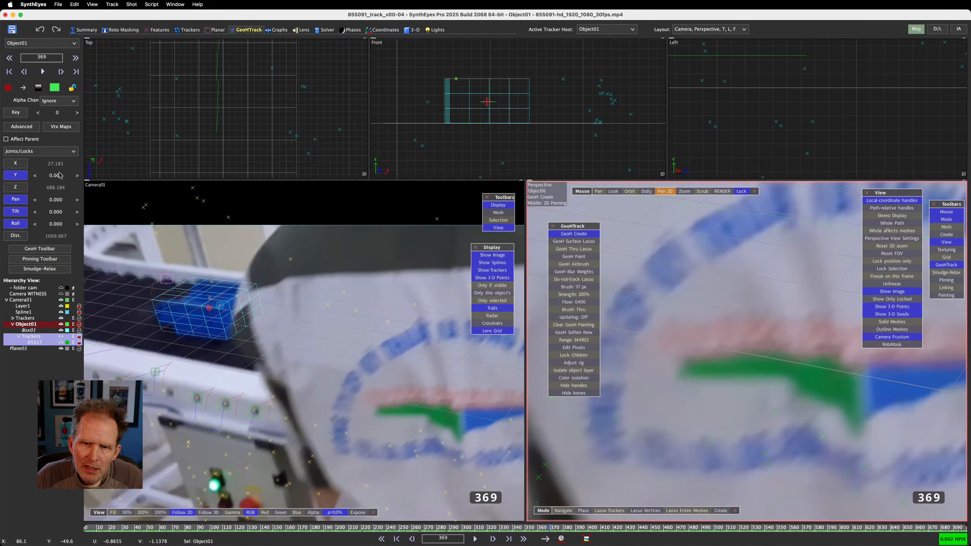
Track Object01 forward from frame 369 to frame 700 and return to frame 0
key(space)
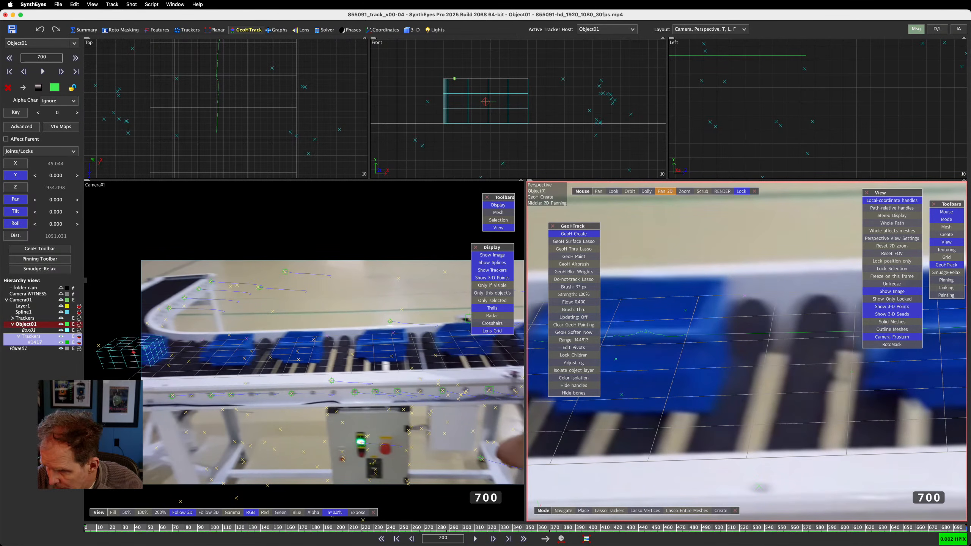
drag(944, 529, 85, 511)
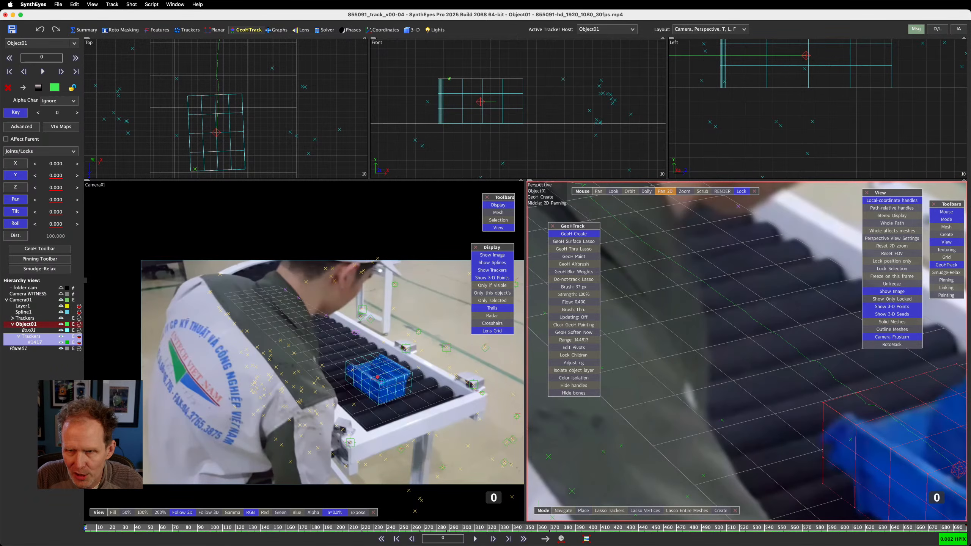
Examine the full motion path of Object01 in the Top view at frame 0
scroll(211, 65, up, 4)
middle_drag(214, 74, 237, 171)
scroll(259, 116, down, 4)
middle_drag(258, 121, 266, 223)
middle_drag(258, 97, 249, 197)
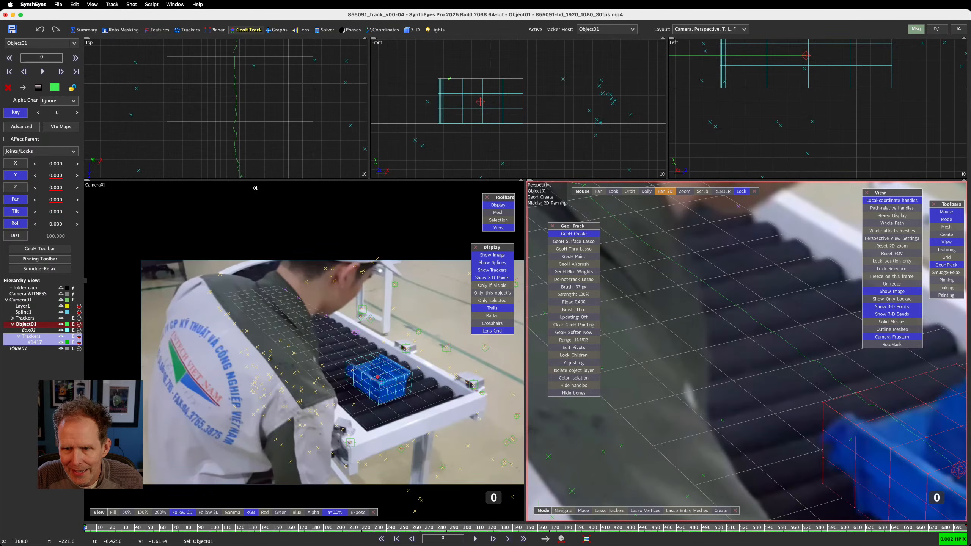
middle_drag(246, 109, 246, 194)
middle_drag(245, 92, 241, 141)
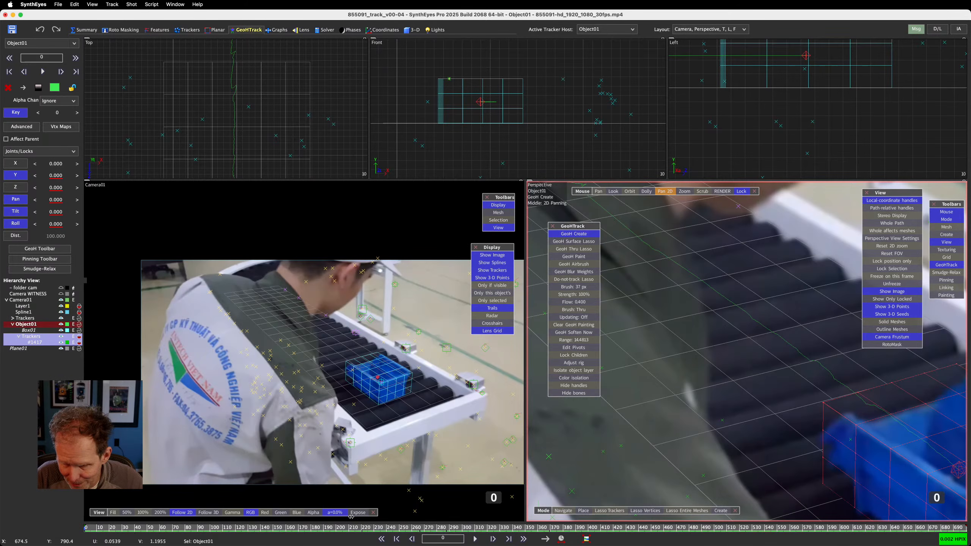
Play the track back from frame 0 and examine Object01's position around frames 365 to 368 in the Camera and Top views
drag(90, 527, 85, 527)
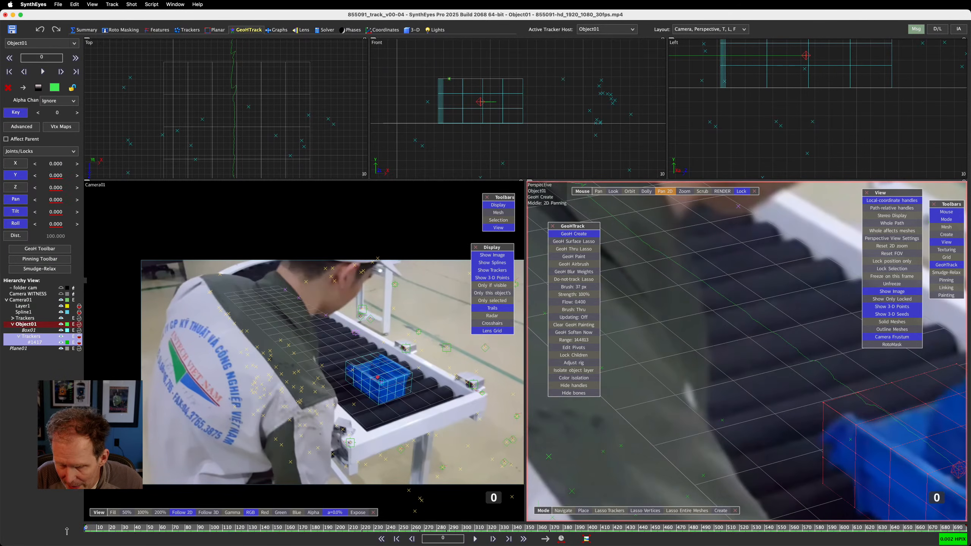
key(space)
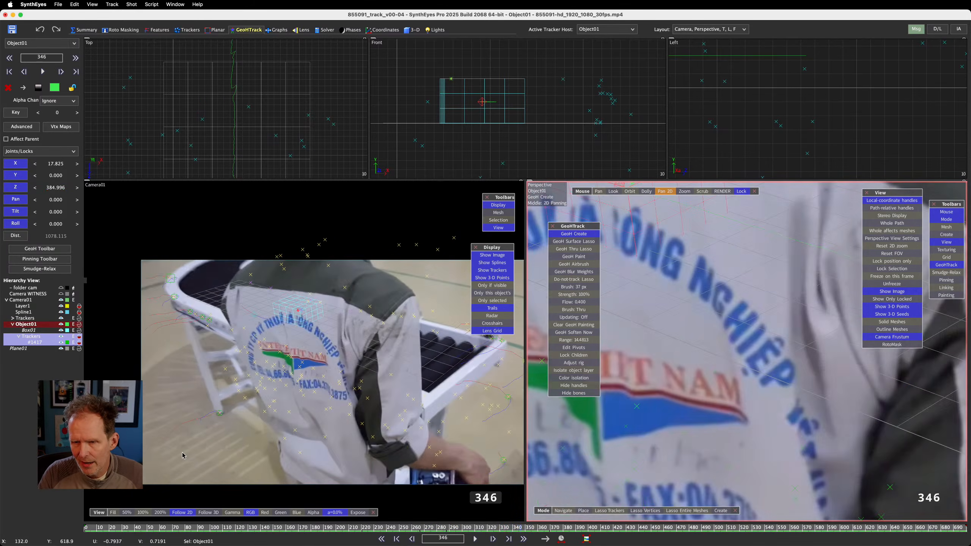
key(comma)
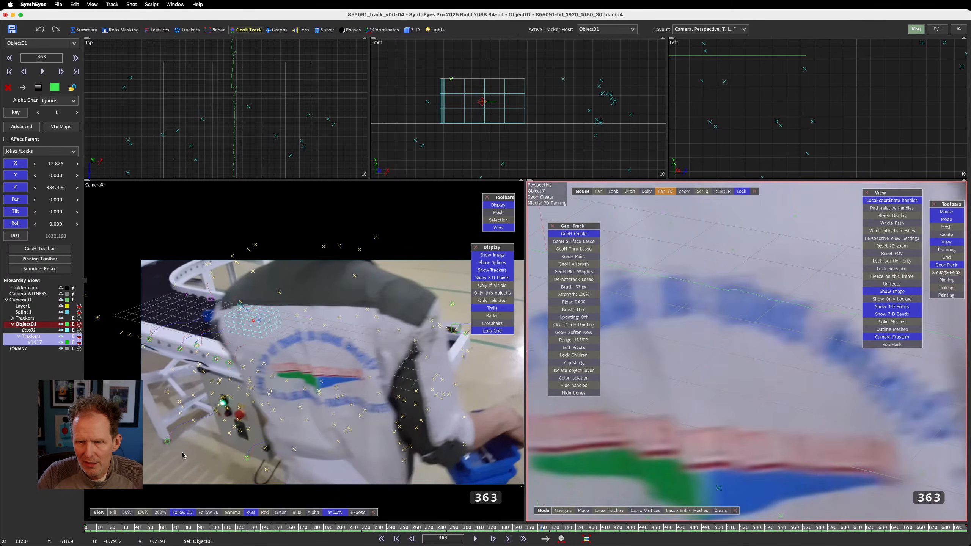
scroll(249, 106, down, 5)
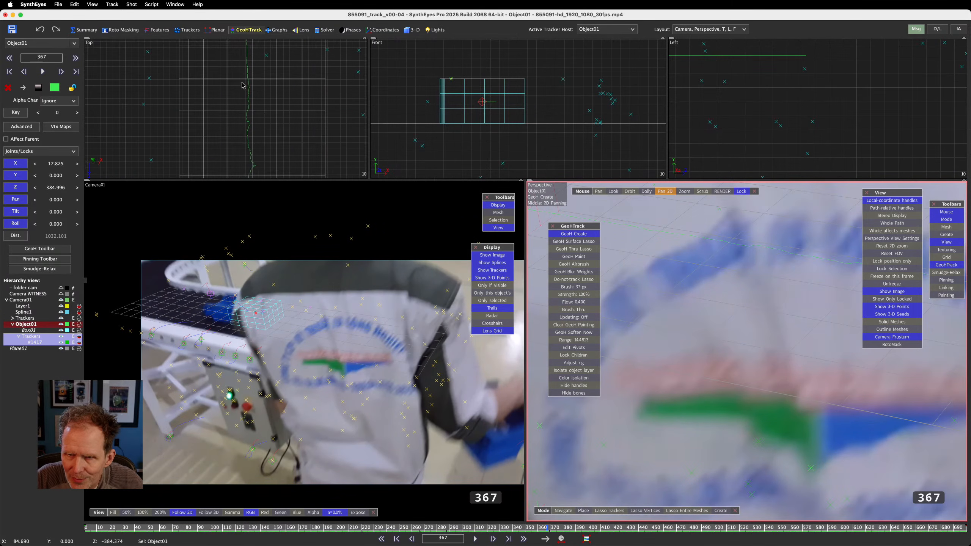
middle_drag(272, 148, 269, 70)
key(period)
key(period)
key(period)
key(period)
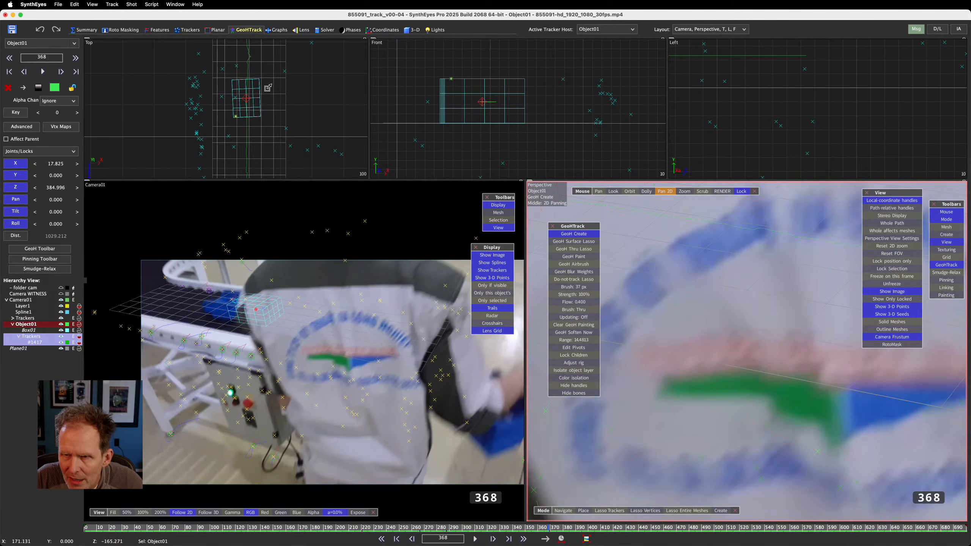
key(comma)
key(comma)
key(comma)
key(comma)
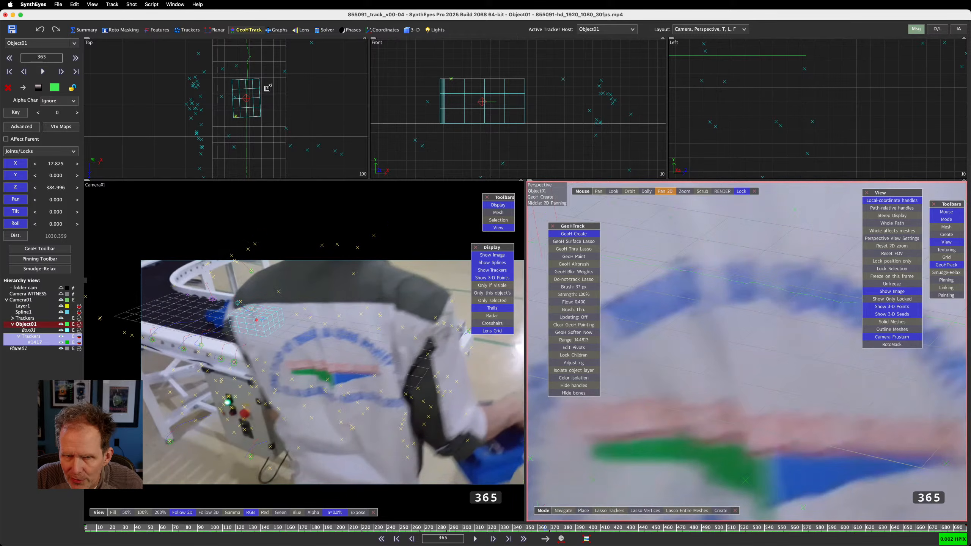
Step back and forth between frames 358 and 370 to examine Object01's motion across the lock release at frame 369
key(period)
key(period)
key(period)
key(comma)
key(comma)
key(comma)
key(comma)
key(comma)
key(comma)
key(comma)
key(comma)
key(comma)
key(comma)
key(comma)
key(comma)
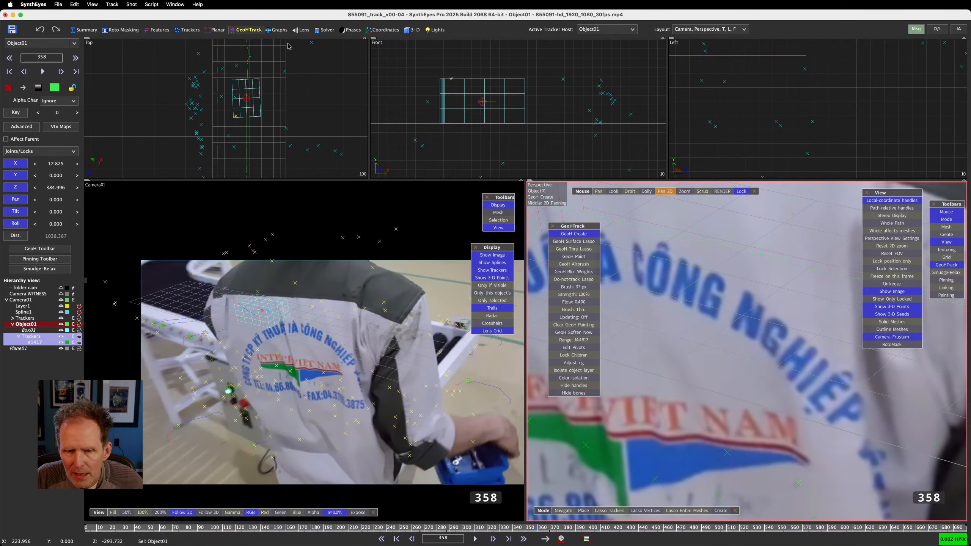
key(period)
key(period)
key(period)
key(period)
key(period)
key(period)
key(period)
key(period)
key(period)
key(period)
key(period)
key(period)
key(period)
key(comma)
key(comma)
key(comma)
key(comma)
key(comma)
key(comma)
key(comma)
key(comma)
key(comma)
key(comma)
key(comma)
key(comma)
key(comma)
key(comma)
key(comma)
key(comma)
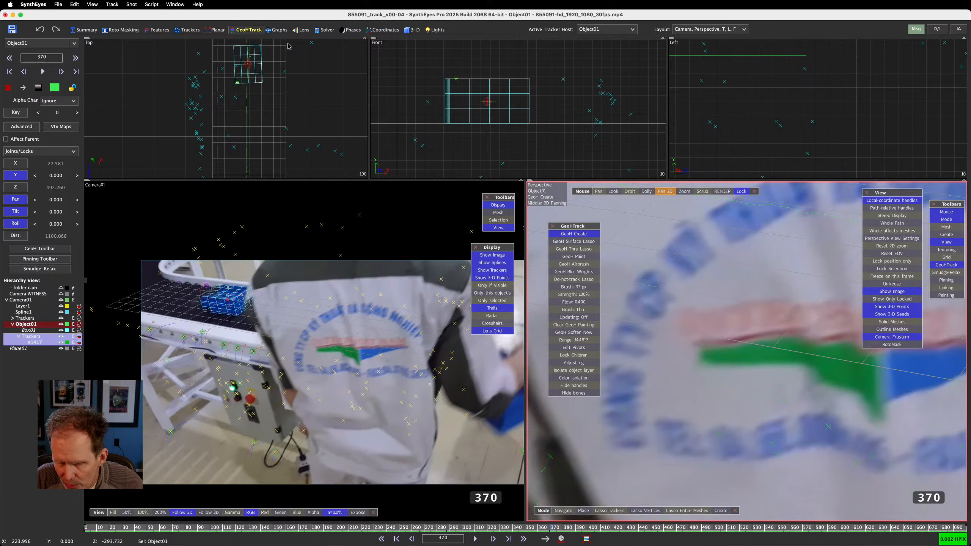
Step back from frame 370 to around frame 284 to examine Object01's motion behind the worker
key(comma)
key(comma)
key(comma)
key(comma)
key(comma)
key(comma)
key(comma)
key(comma)
key(comma)
key(comma)
key(comma)
key(comma)
key(comma)
key(comma)
key(comma)
key(comma)
key(comma)
key(comma)
key(comma)
key(comma)
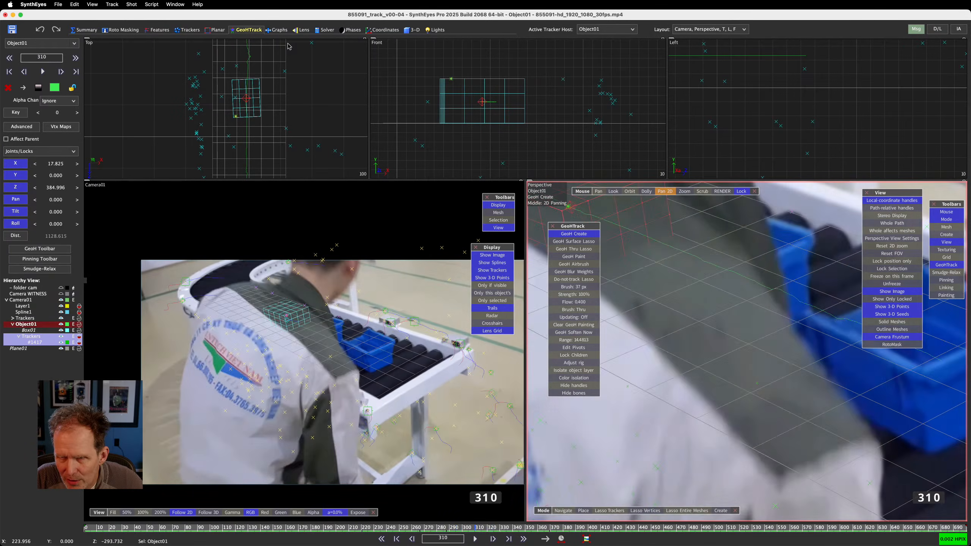
key(comma)
key(comma)
key(comma)
key(comma)
key(comma)
key(comma)
key(comma)
key(comma)
key(comma)
key(comma)
key(comma)
key(comma)
key(comma)
key(comma)
key(comma)
key(comma)
key(comma)
key(comma)
key(comma)
key(comma)
Step back and forth between frames 284 and 326 to examine Object01's locked position while the worker hides the bin
key(period)
key(period)
key(period)
key(period)
key(period)
key(period)
key(period)
key(period)
key(period)
key(period)
key(period)
key(period)
key(period)
key(period)
key(period)
key(period)
key(period)
key(period)
key(period)
key(period)
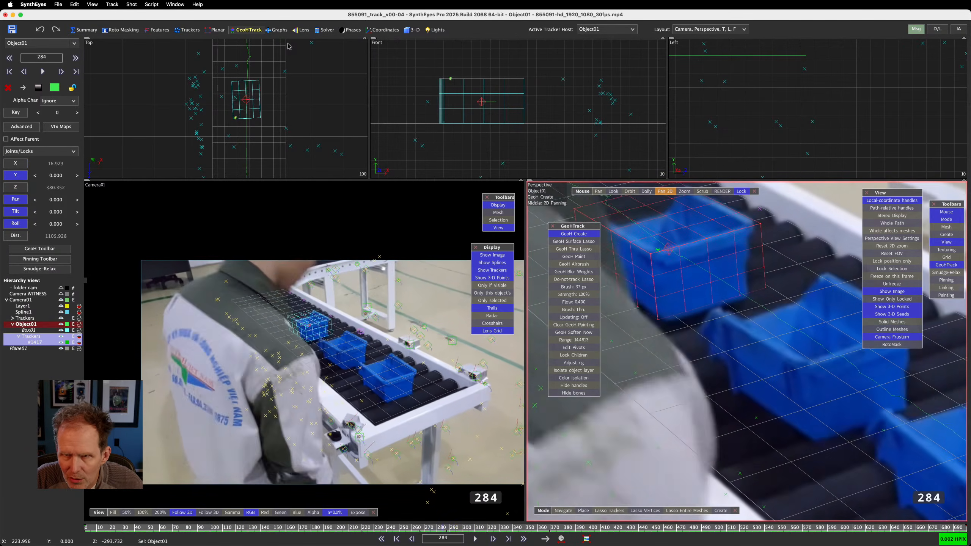
key(period)
key(period)
key(period)
key(period)
key(period)
key(period)
key(period)
key(period)
key(period)
key(period)
key(period)
key(period)
key(period)
key(period)
key(period)
key(period)
key(period)
key(period)
key(period)
key(period)
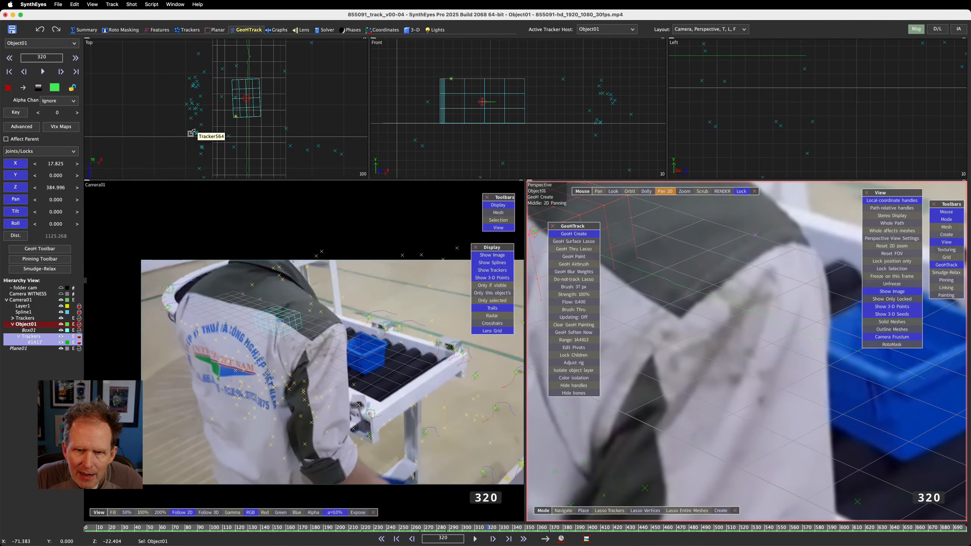
key(comma)
key(comma)
key(comma)
key(comma)
key(comma)
key(comma)
key(comma)
key(comma)
key(comma)
key(comma)
key(comma)
key(comma)
key(comma)
key(comma)
key(comma)
key(comma)
key(comma)
key(comma)
key(comma)
key(comma)
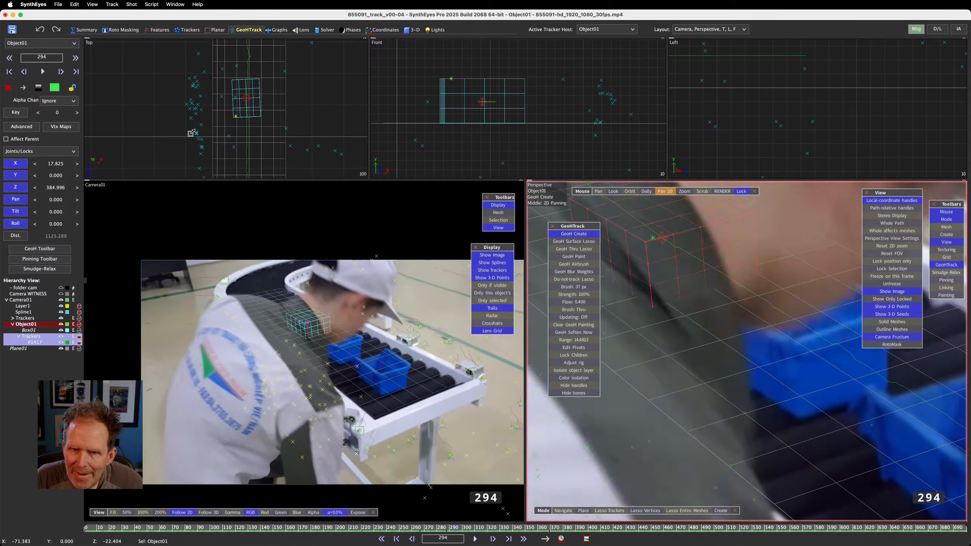
key(period)
key(period)
key(period)
key(period)
key(period)
key(period)
key(period)
key(period)
key(period)
key(period)
key(period)
key(period)
key(period)
key(period)
key(period)
key(period)
key(period)
key(period)
key(period)
key(period)
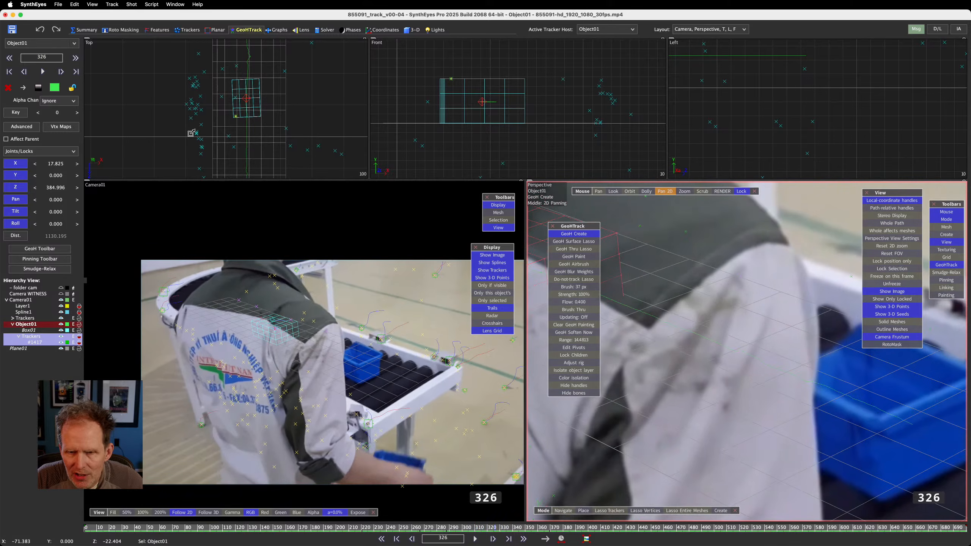
Compare Object01's lock keys from frame 287 onward and key its position lock at frame 369
key(comma)
key(shift+comma)
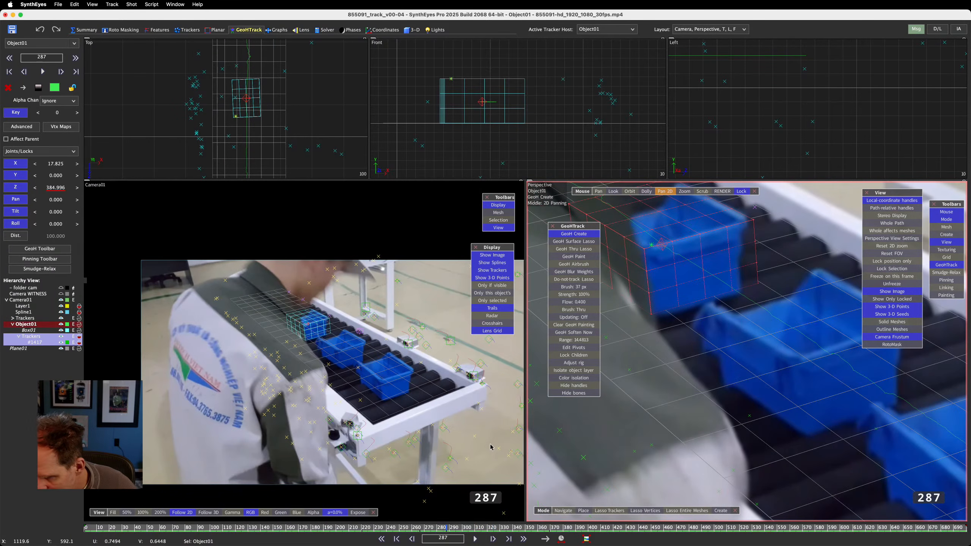
key(period)
key(period)
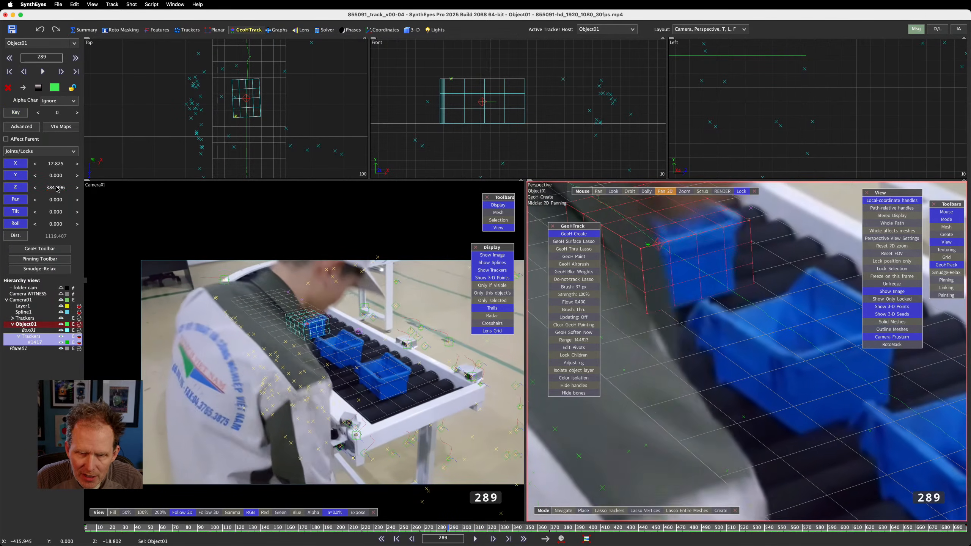
key(shift+period)
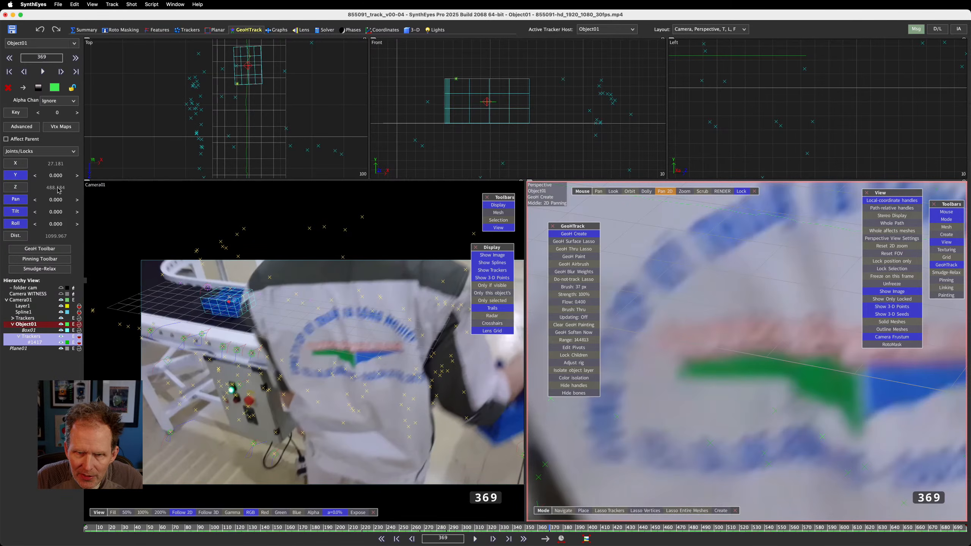
click(22, 114)
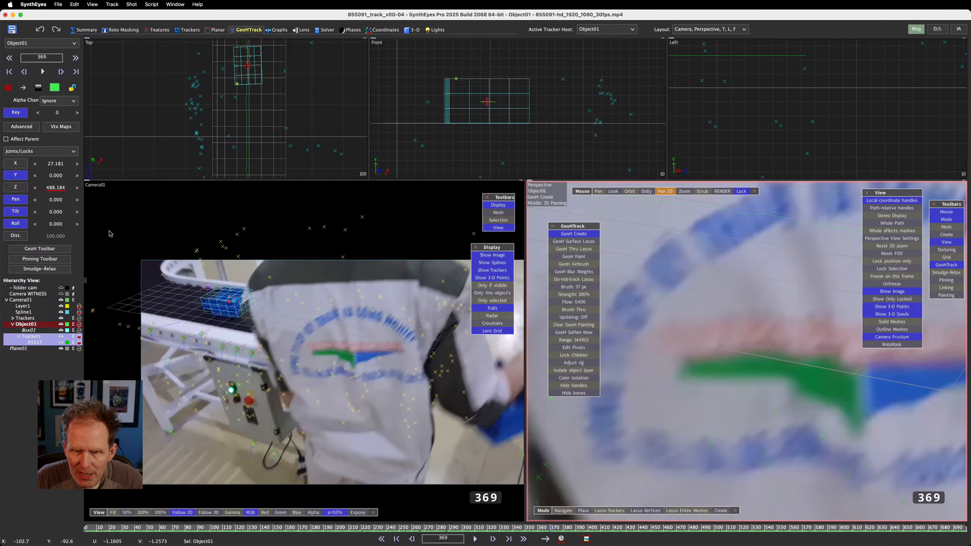
Play the shot through the occlusion to about frame 551 and examine how Object01 follows the blue bin
click(478, 538)
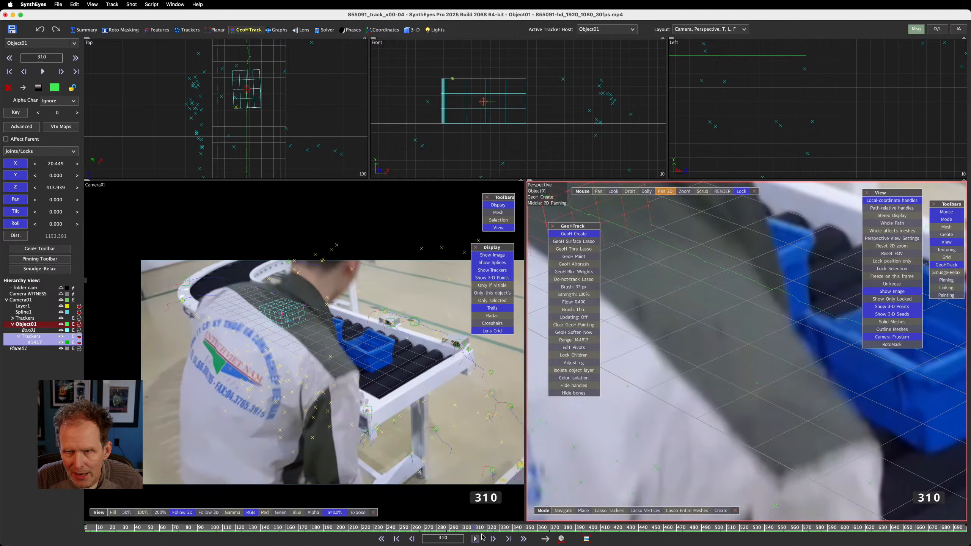
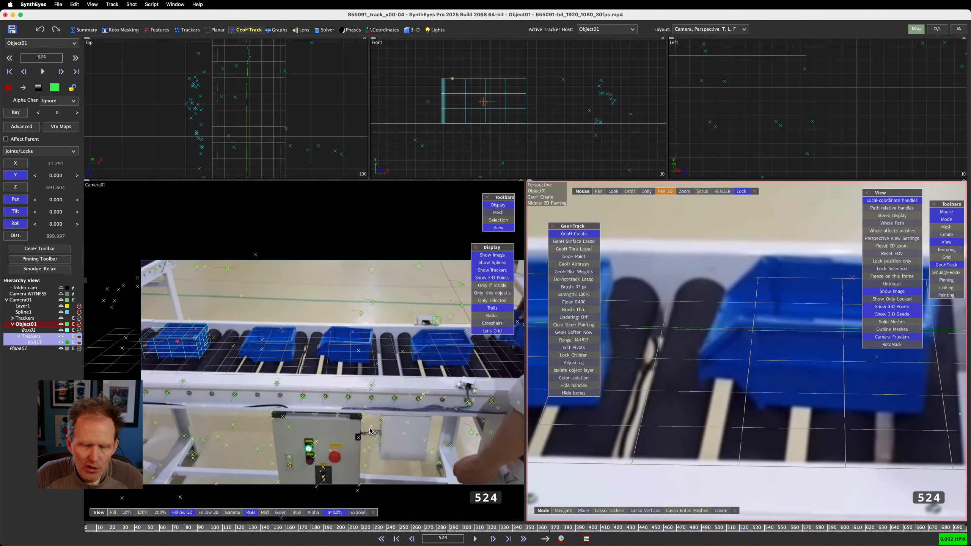
key(space)
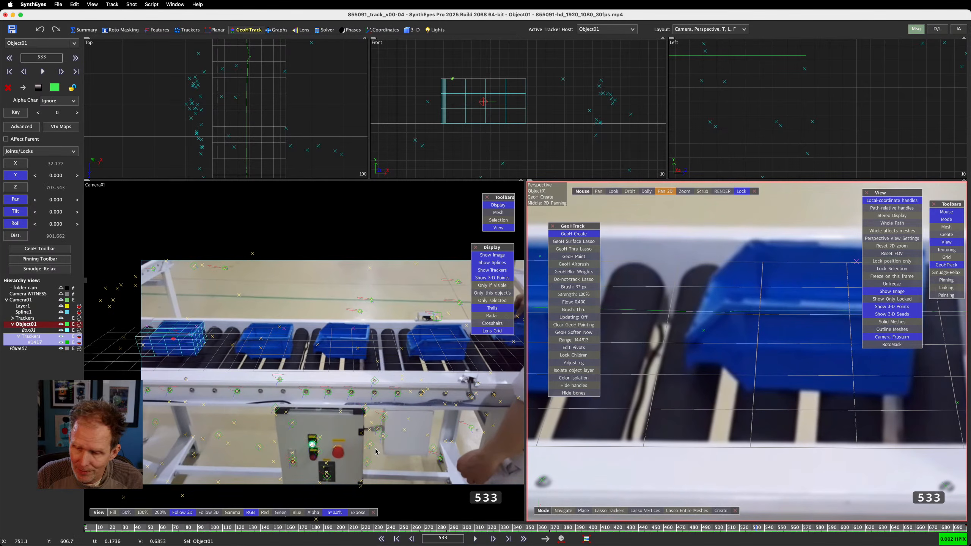
key(space)
key(space)
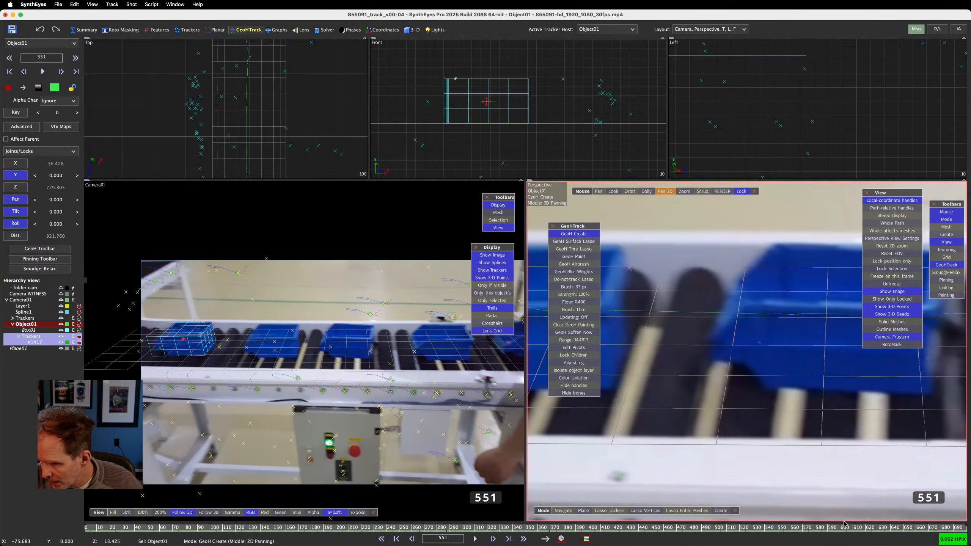
Return to frame 0, switch to the Trackers room, select the bin's existing tracker and open a floating Hierarchy View over the image
click(87, 532)
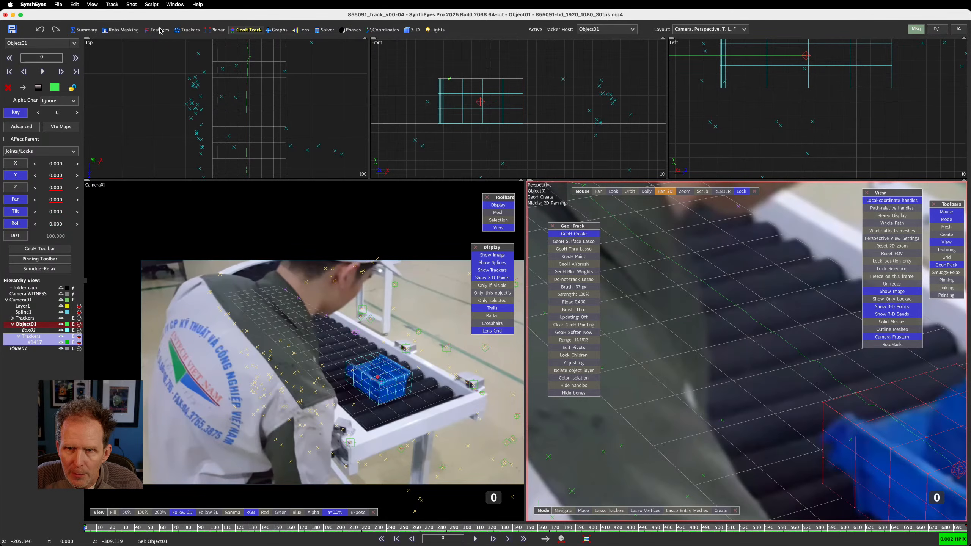
click(182, 31)
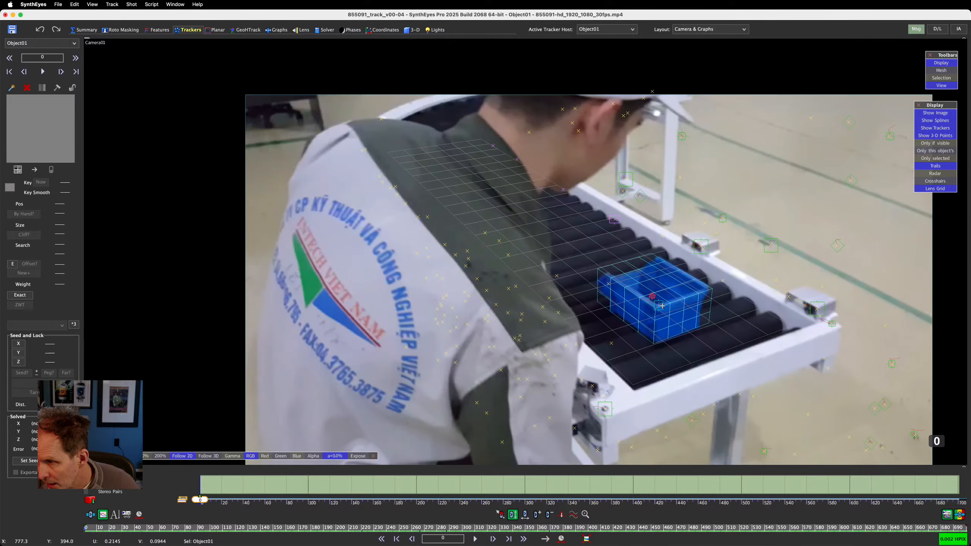
mouse_move(662, 306)
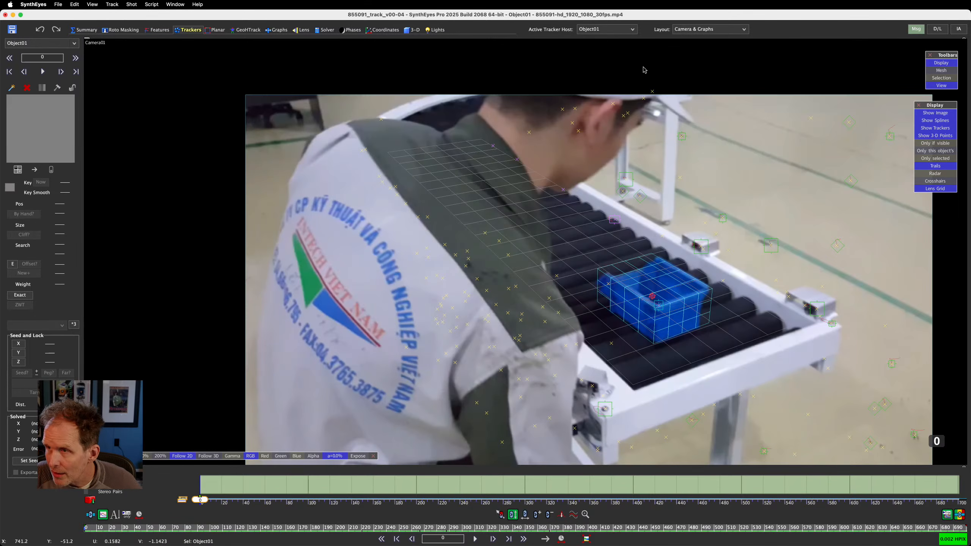
click(653, 297)
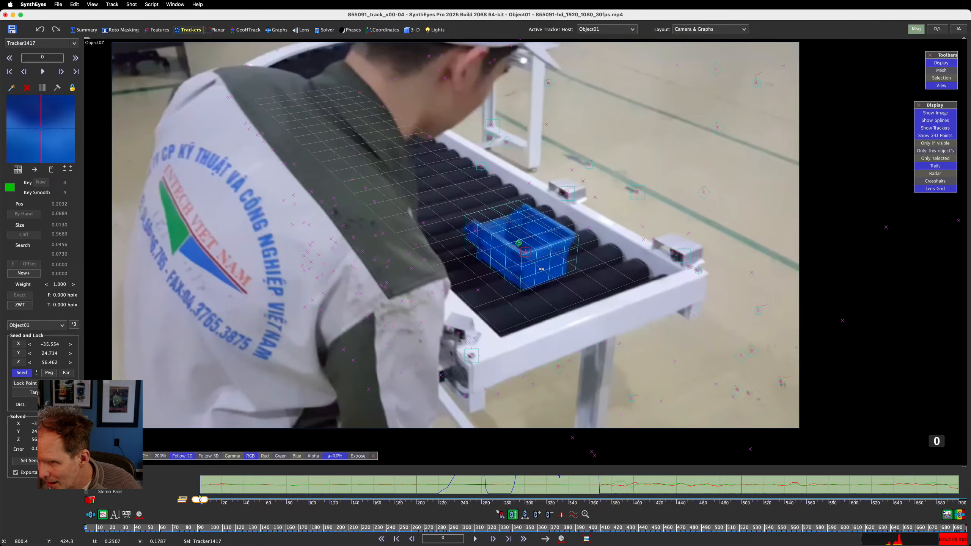
scroll(541, 269, up, 3)
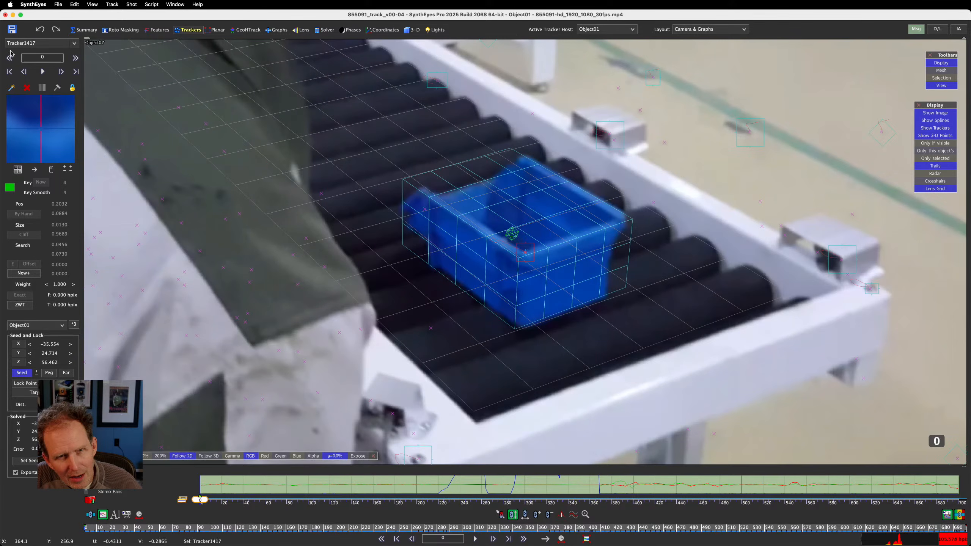
drag(1, 60, 130, 216)
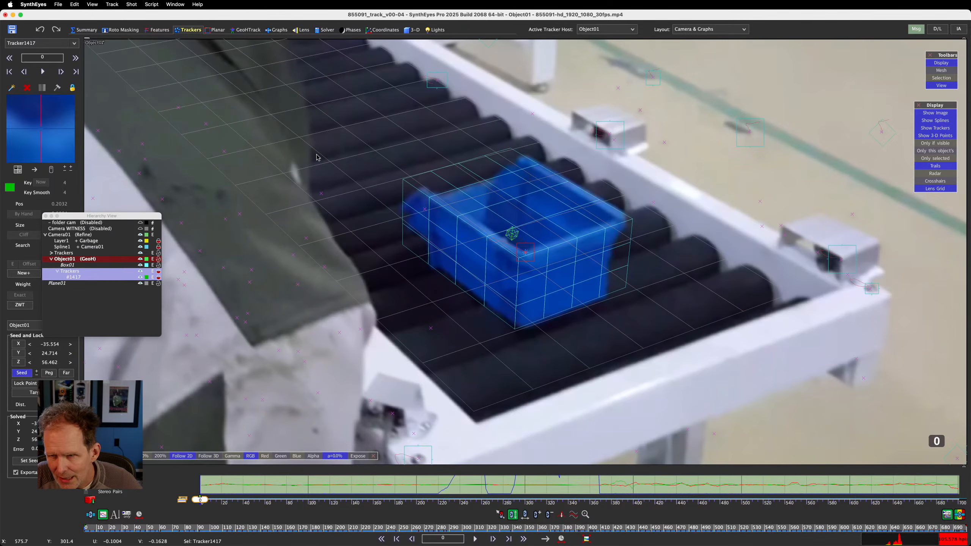
Select Object01, step from frame 0 to frame 3 to examine the box on the bin, and return to frame 0
click(347, 143)
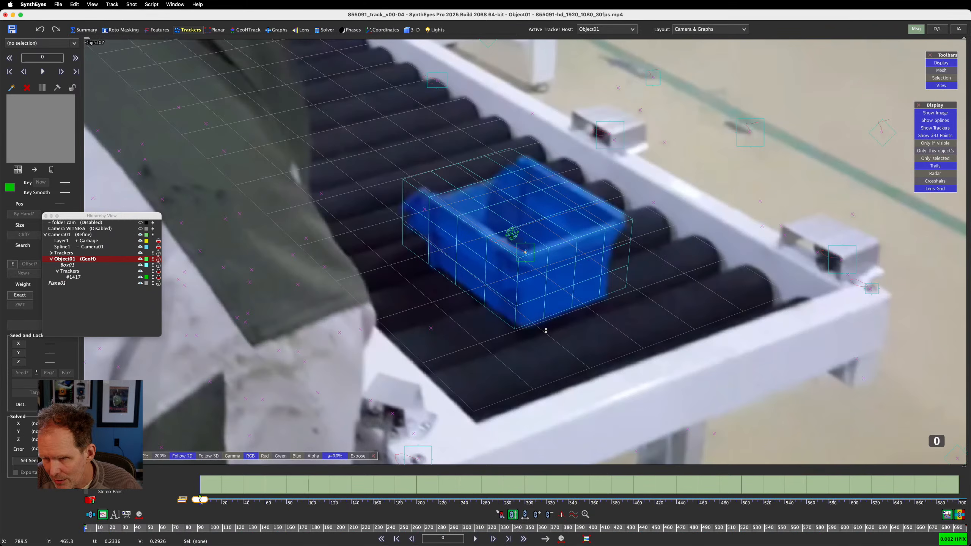
click(547, 278)
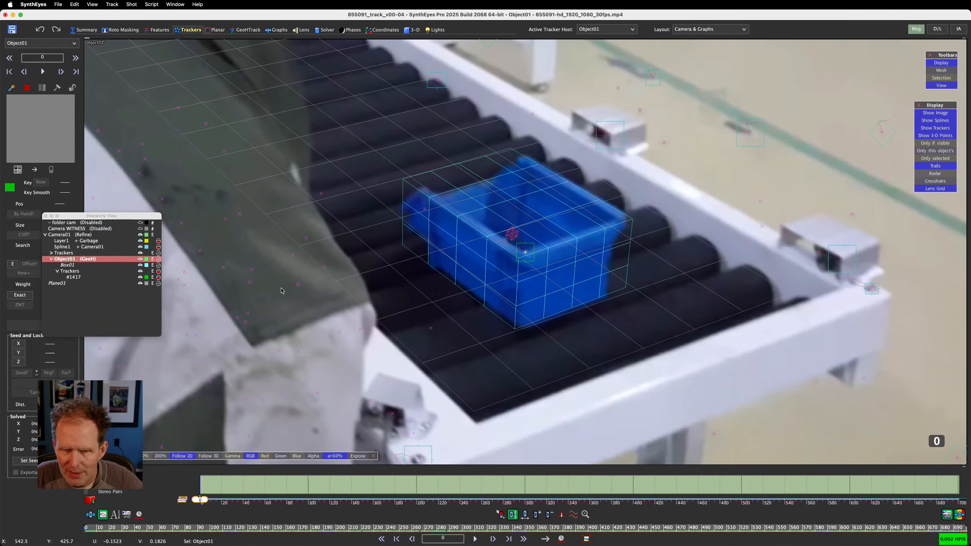
key(d)
key(d)
key(d)
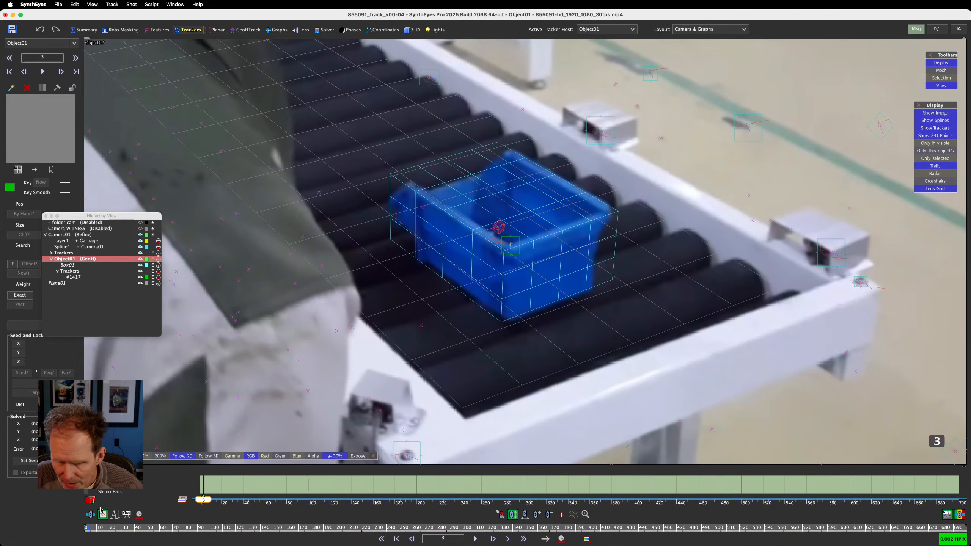
click(87, 528)
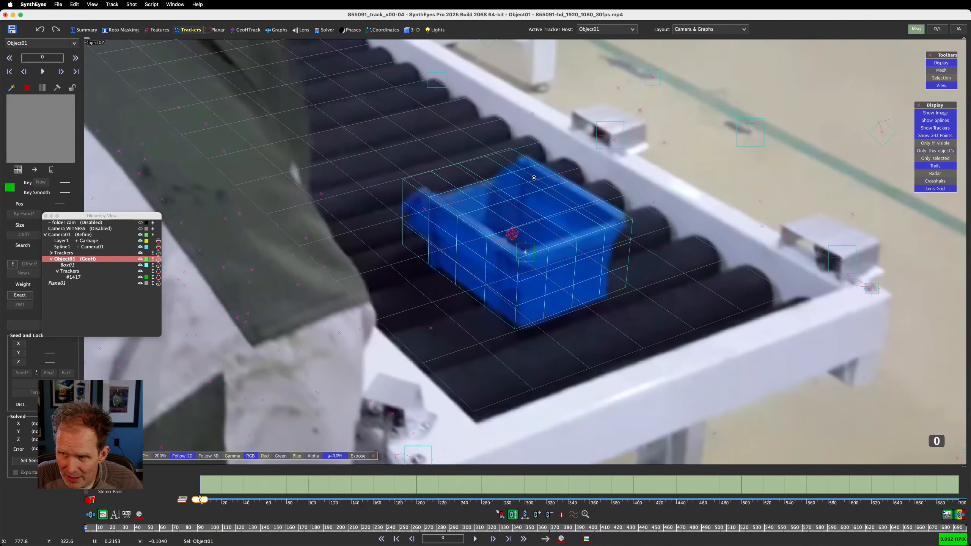
Create a new supervised tracker for Object01 on the bin's far rim corner nearest the rail and reduce its search area slightly
click(526, 245)
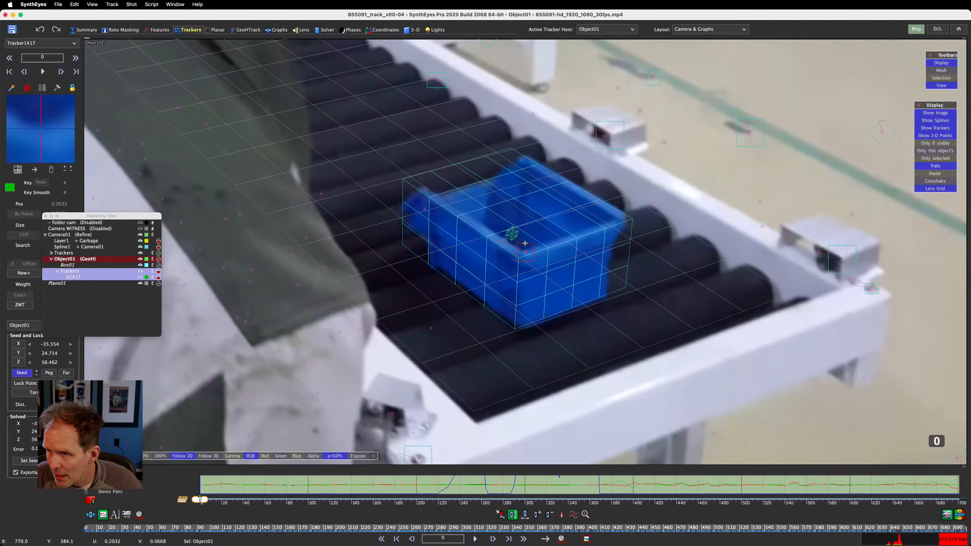
key(c)
click(624, 217)
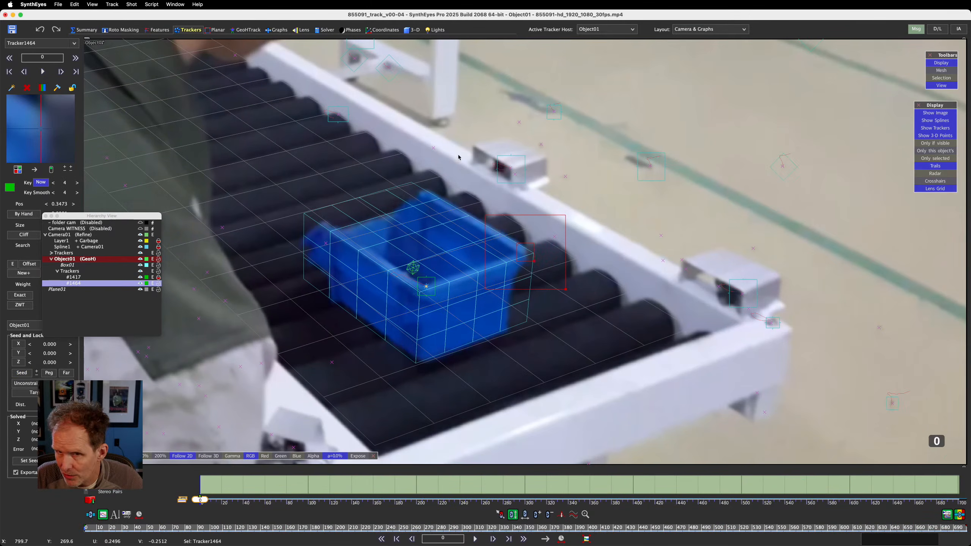
drag(56, 117, 45, 133)
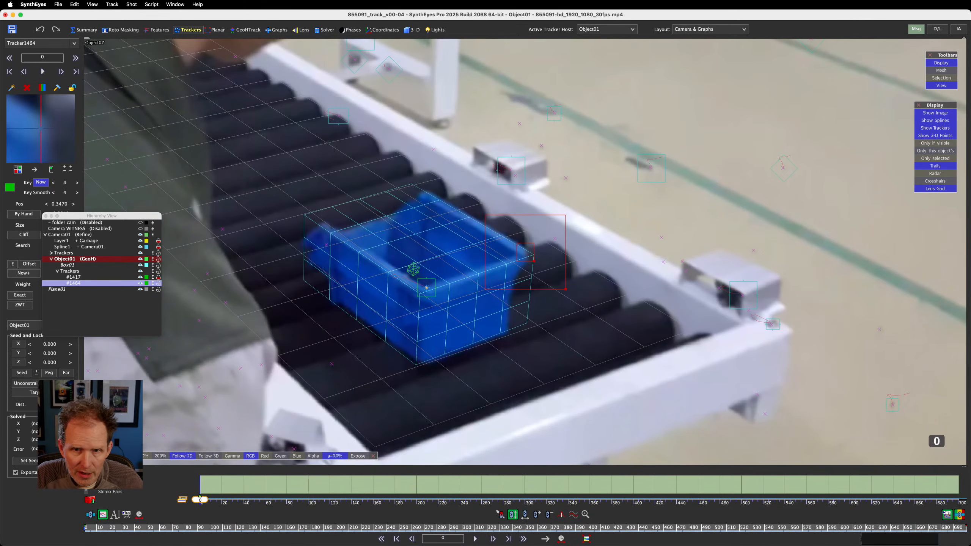
scroll(544, 271, up, 3)
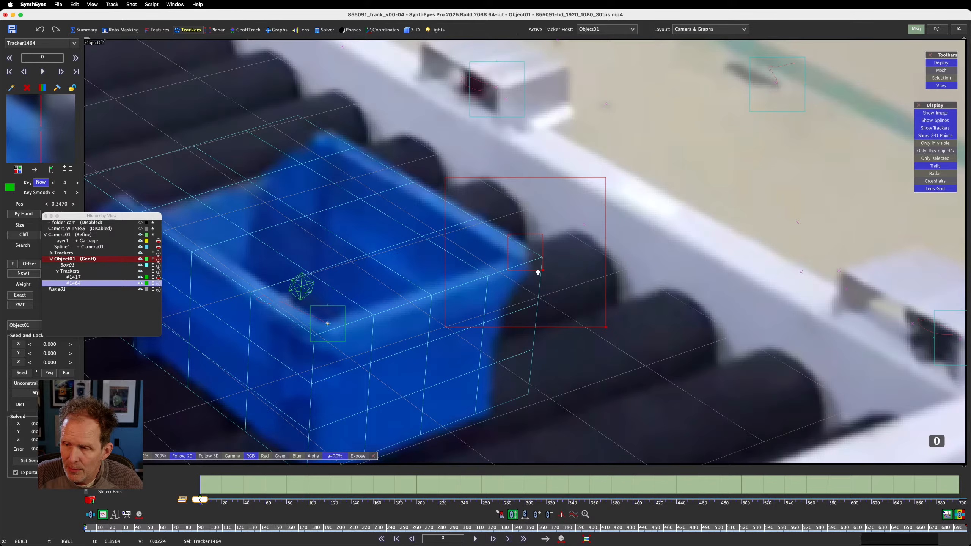
drag(543, 270, 539, 267)
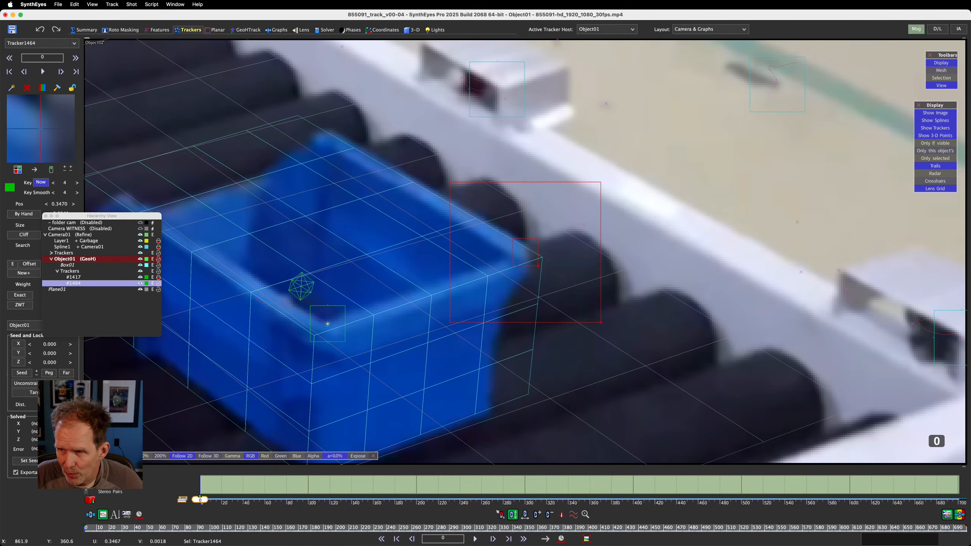
Check the new tracker at the end of the shot and over the first two frames, finishing at frame 0
key(End)
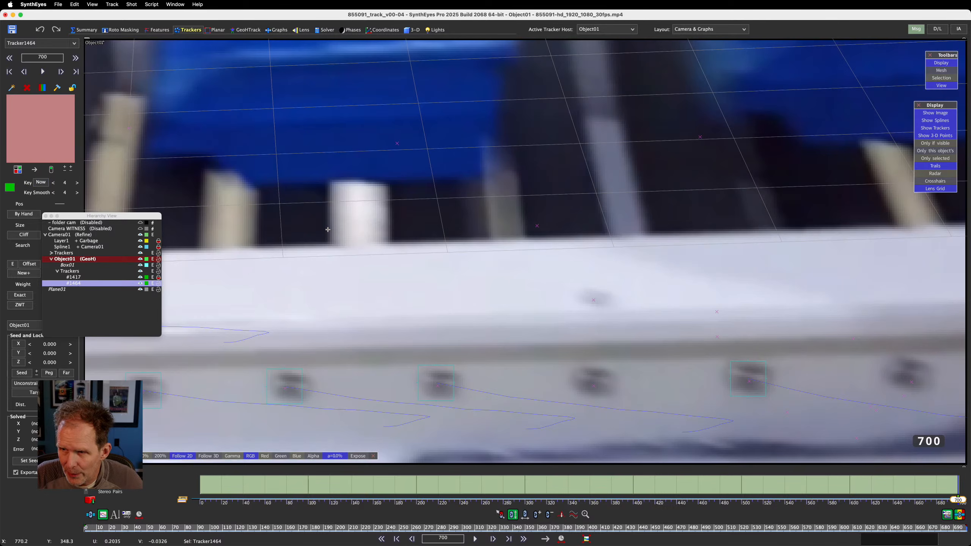
key(s)
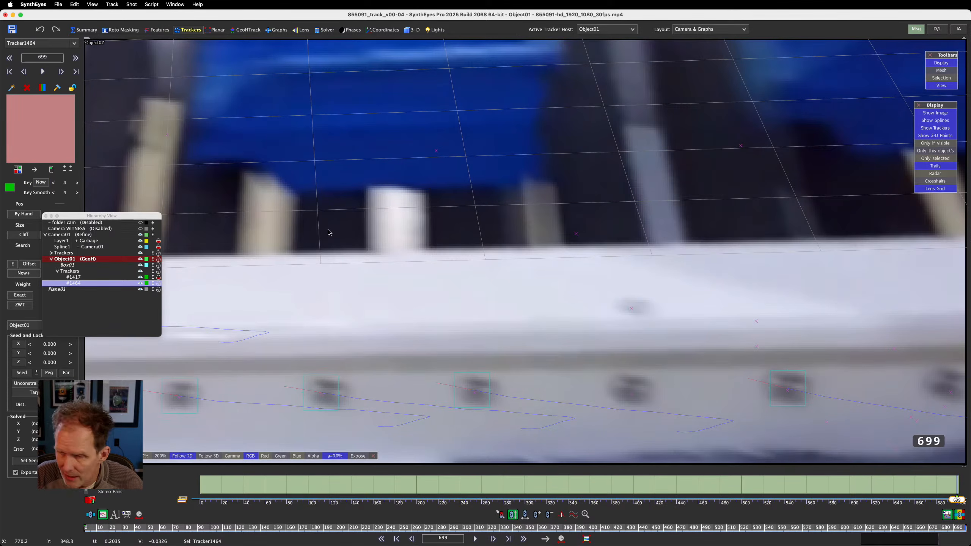
key(Home)
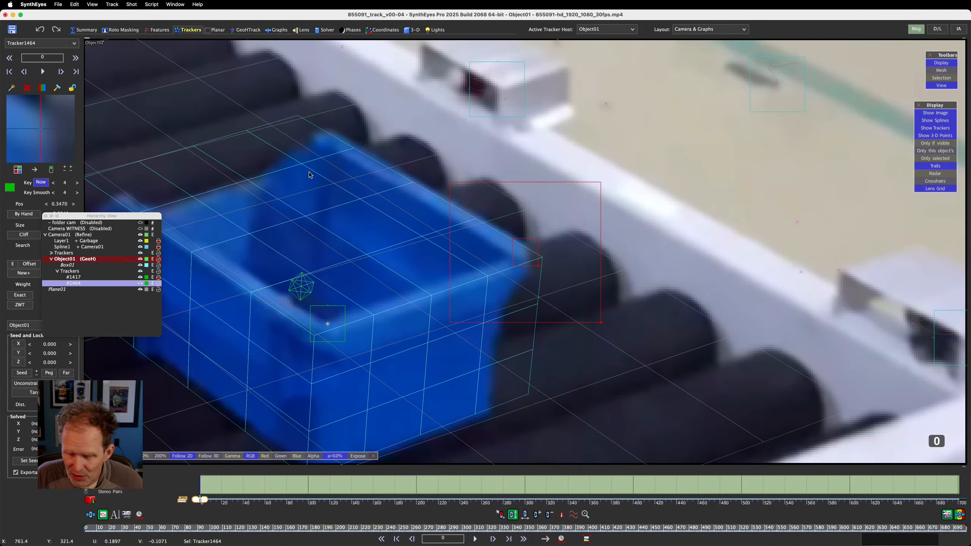
key(d)
key(d)
key(s)
key(s)
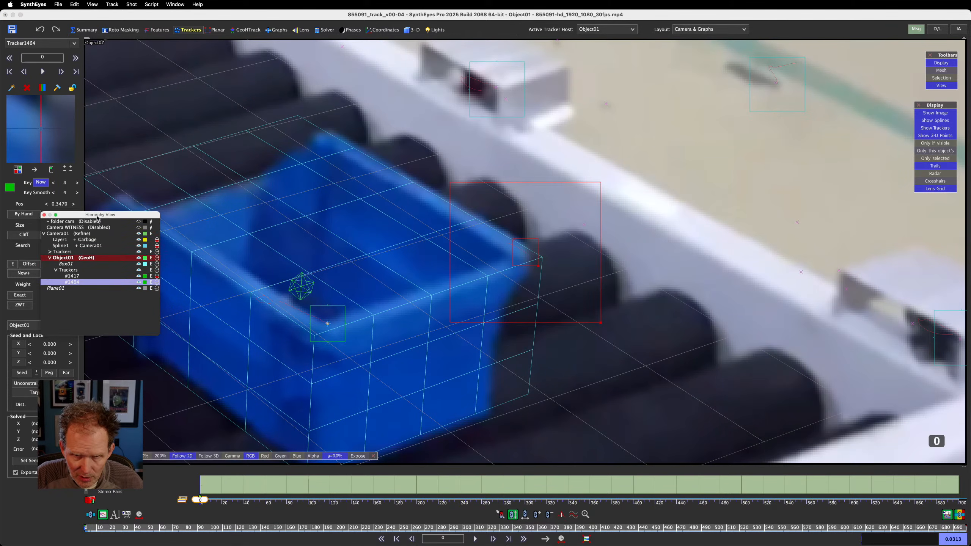
Close the floating Hierarchy View and track the new rim-corner tracker forward from frame 0 to frame 129
click(46, 216)
key(d)
key(d)
key(d)
key(d)
key(d)
key(d)
key(d)
key(d)
key(d)
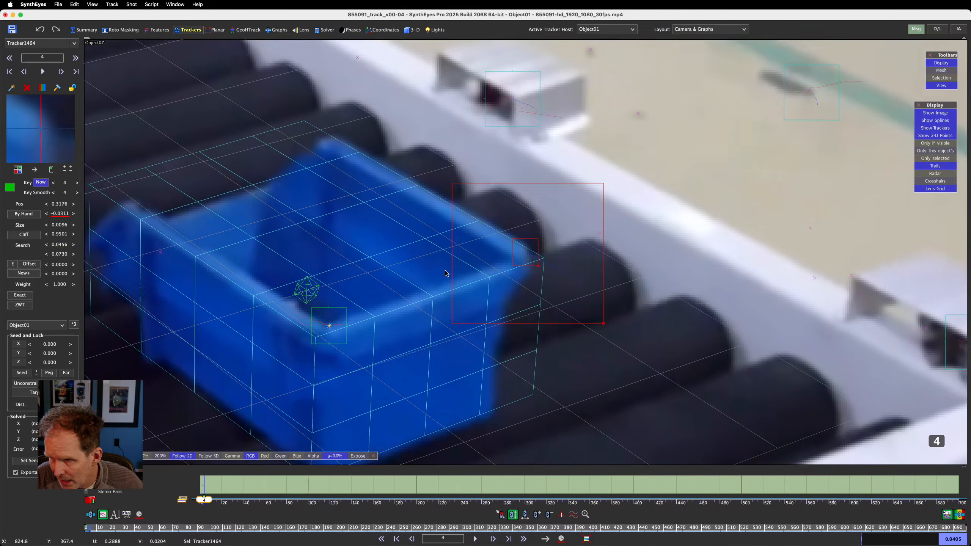
key(d)
key(d)
key(d)
key(d)
key(d)
key(d)
key(d)
key(d)
key(d)
key(d)
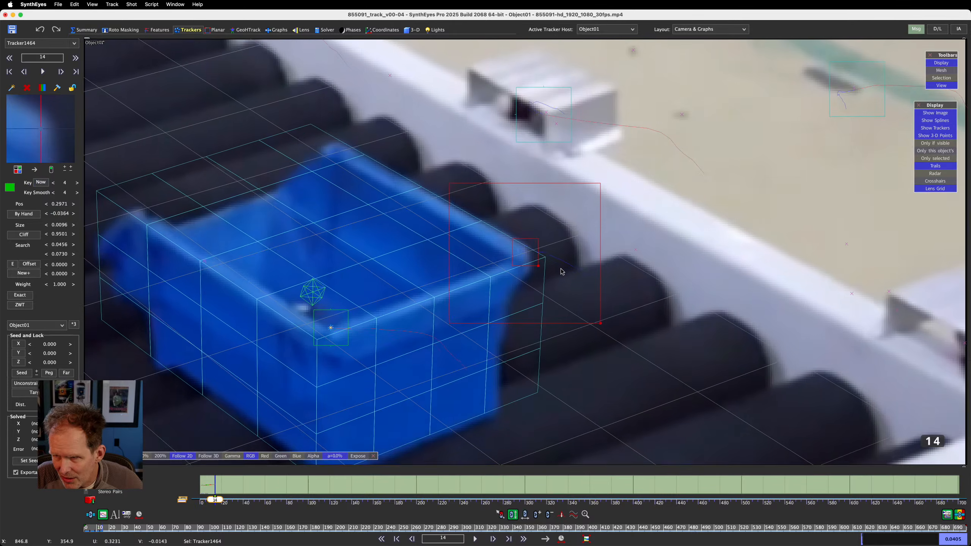
key(d)
key(d)
key(d)
key(d)
key(d)
key(d)
key(d)
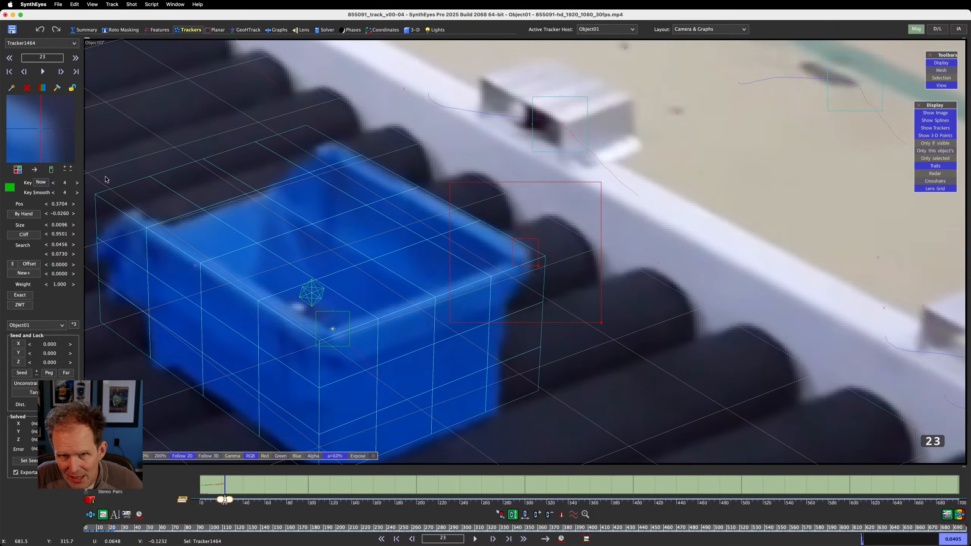
key(d)
key(d)
key(d)
key(d)
key(d)
key(d)
key(d)
key(d)
key(d)
key(d)
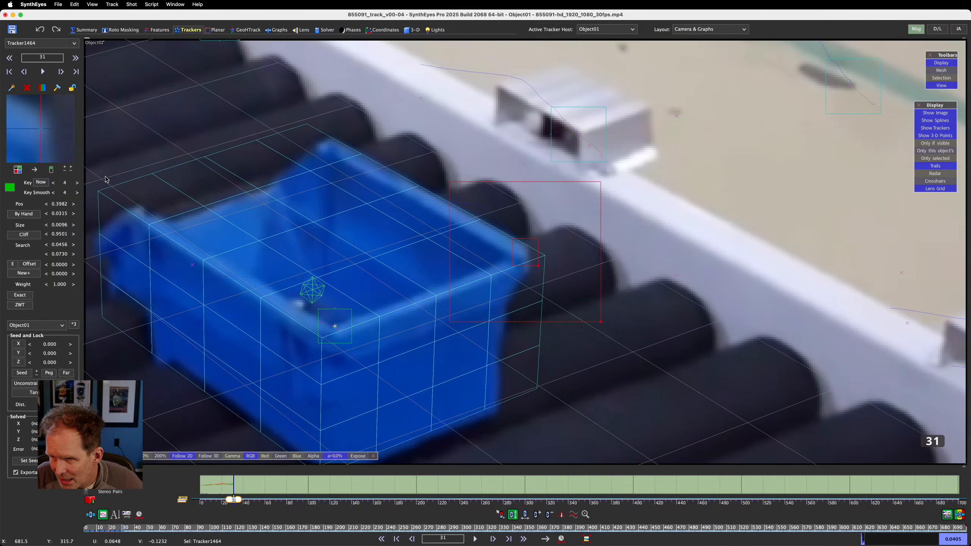
key(d)
key(d)
key(d)
key(d)
key(d)
key(d)
key(d)
key(d)
key(d)
key(d)
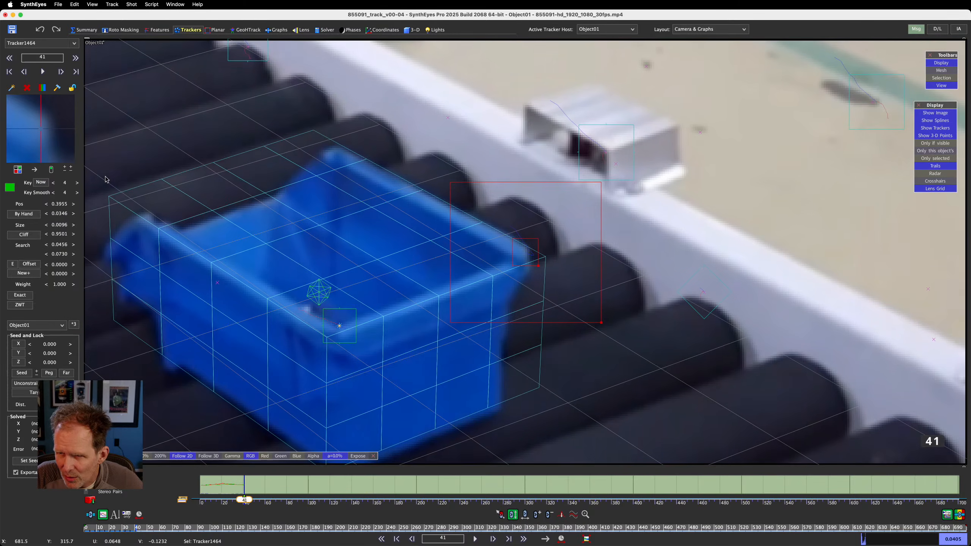
key(d)
key(d)
key(d)
key(d)
key(d)
key(d)
key(d)
key(d)
key(d)
key(d)
key(d)
key(d)
key(d)
key(d)
key(d)
key(d)
key(d)
key(d)
key(d)
key(d)
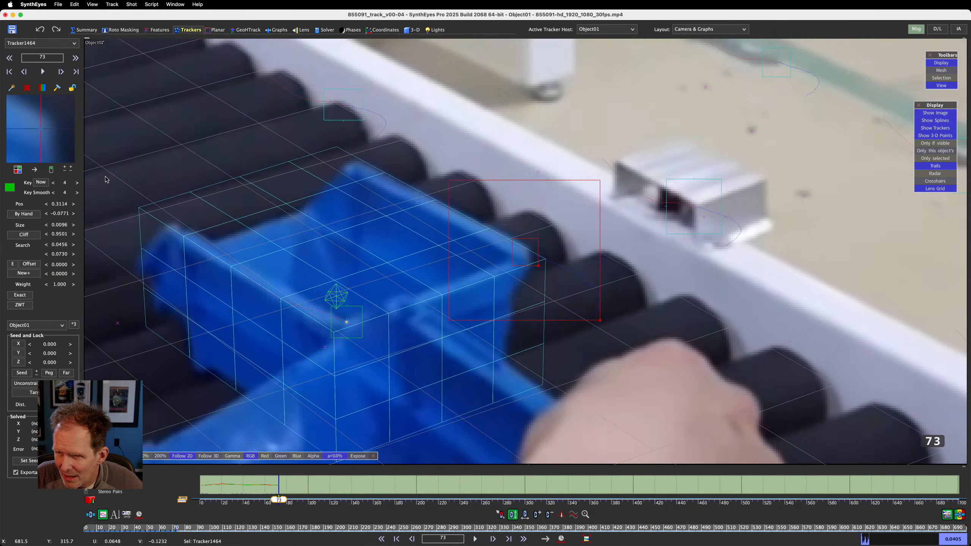
key(d)
key(d)
key(d)
key(d)
key(d)
key(d)
key(d)
key(d)
key(d)
key(d)
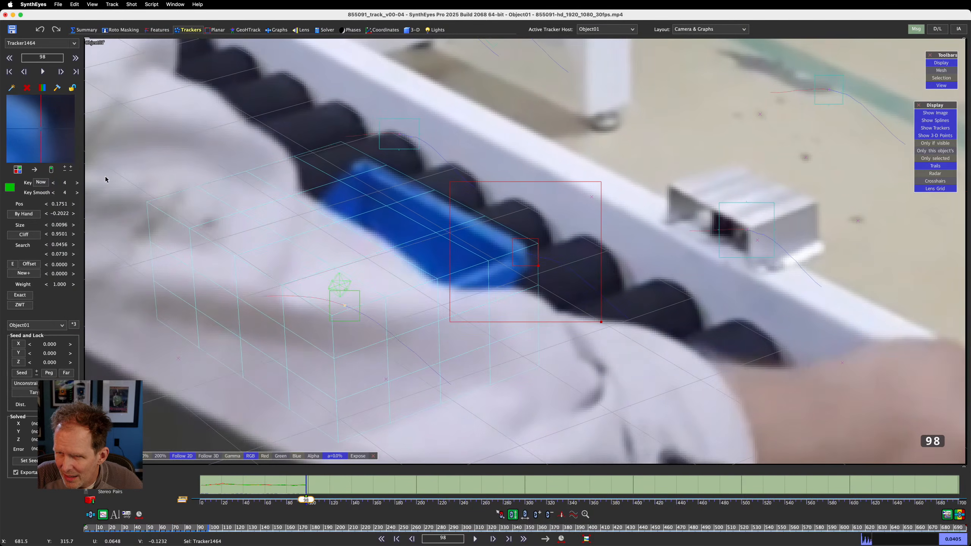
key(d)
key(d)
key(d)
key(d)
key(d)
key(d)
key(d)
key(d)
key(d)
key(d)
key(d)
key(d)
key(d)
key(d)
key(d)
key(d)
key(d)
key(d)
key(d)
key(d)
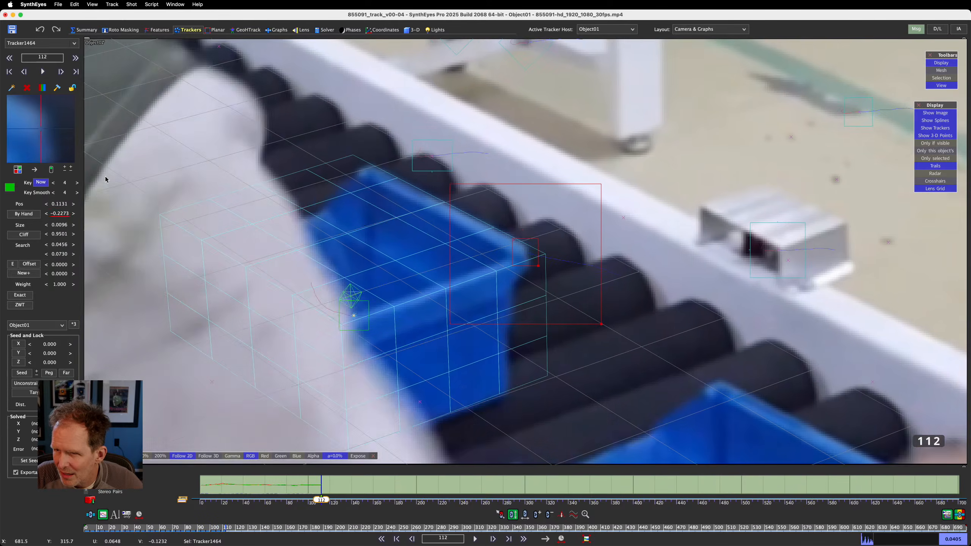
key(d)
key(d)
key(d)
key(d)
key(d)
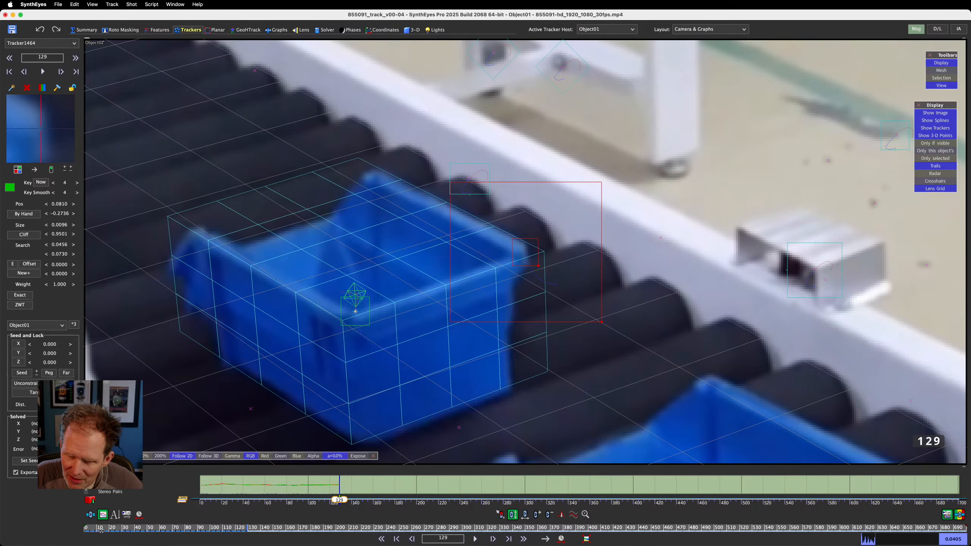
Check the track's start at frames 0 and 1, and reposition the tracker at frame 0 slightly inward along the bin's rim
drag(101, 530, 76, 532)
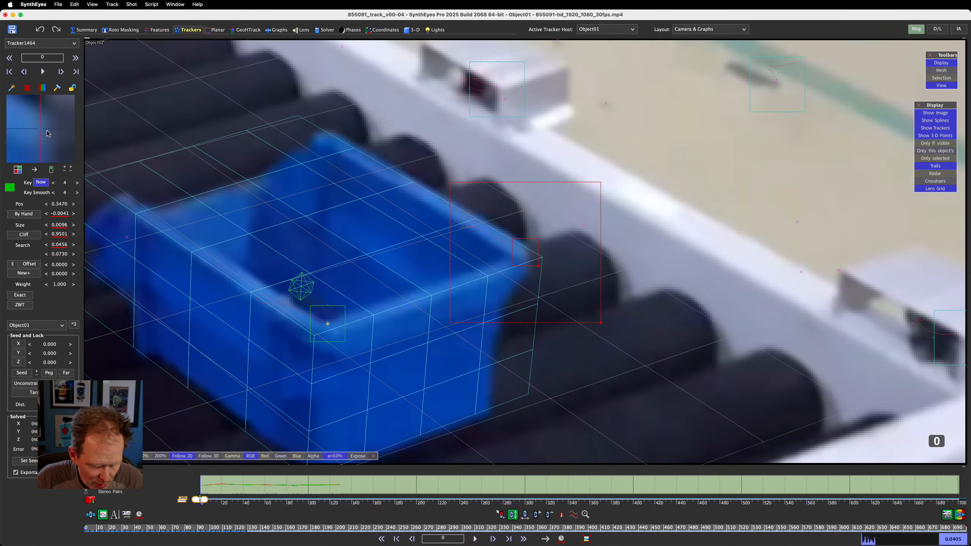
key(period)
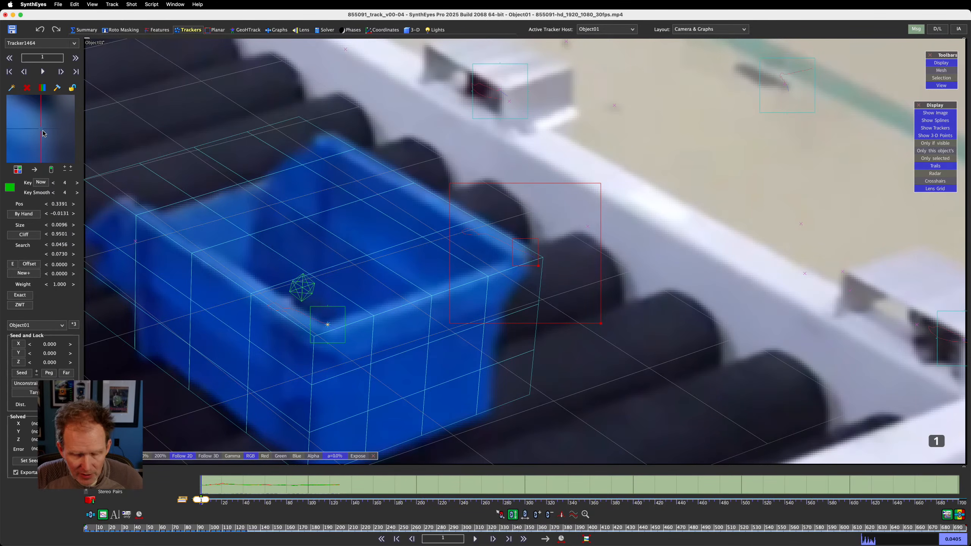
click(41, 183)
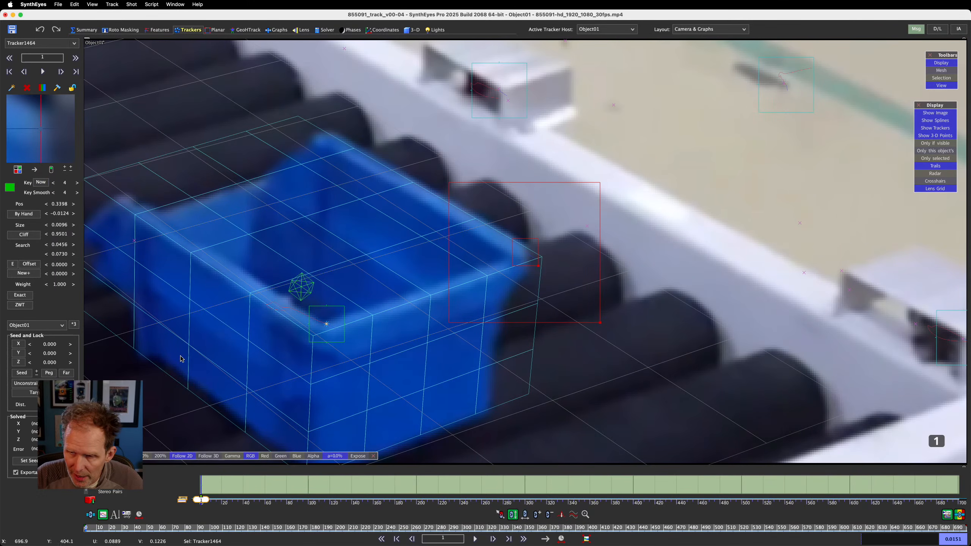
click(86, 530)
drag(56, 121, 65, 117)
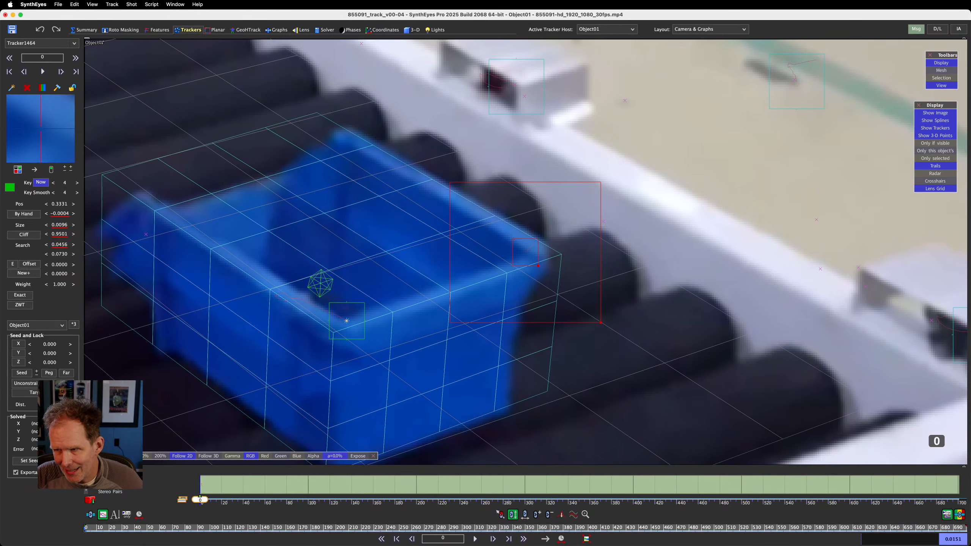
Track the repositioned rim tracker forward from frame 0 until the worker's sleeve is about to cover the corner
key(space)
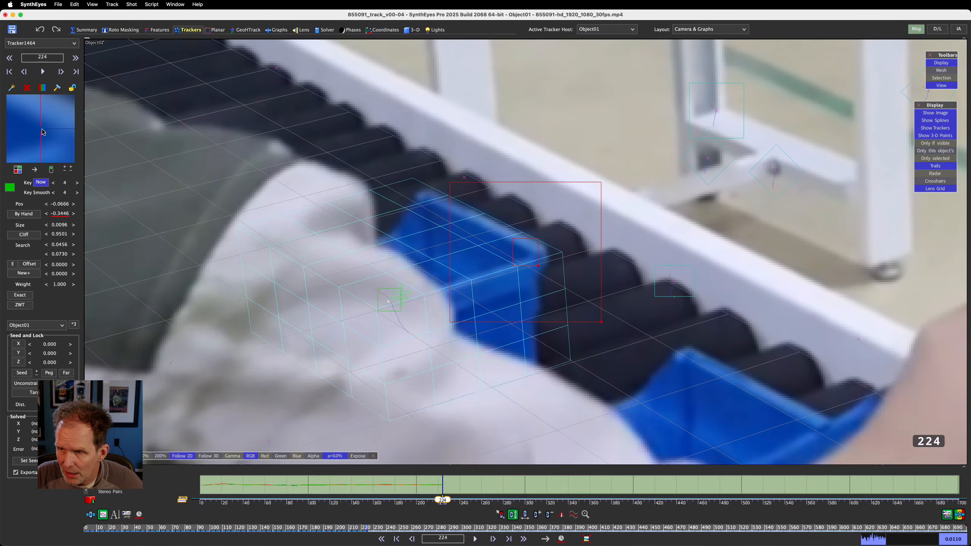
key(d)
key(d)
key(d)
At frame 232, nudge the tracker on the rim corner and disable it from this frame for the worker's occlusion
key(s)
key(s)
key(s)
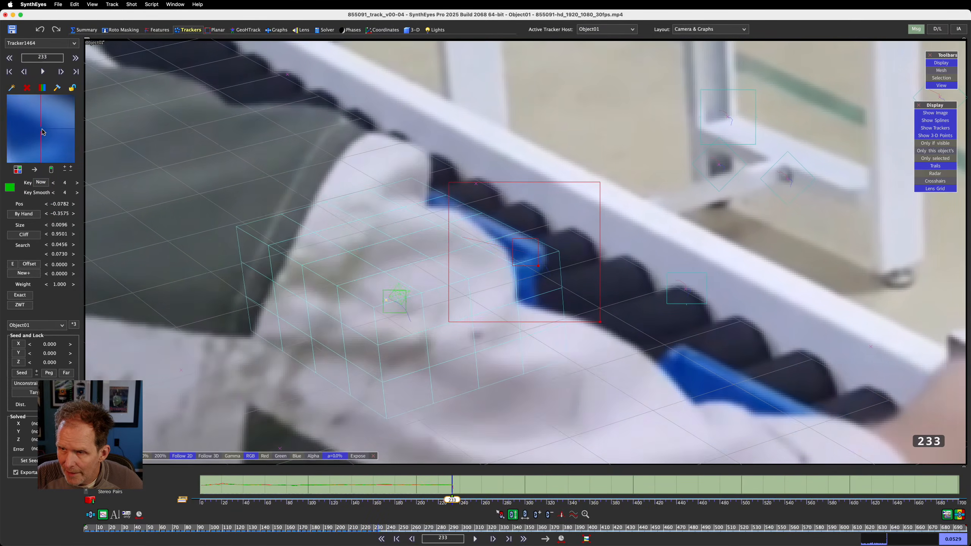
key(d)
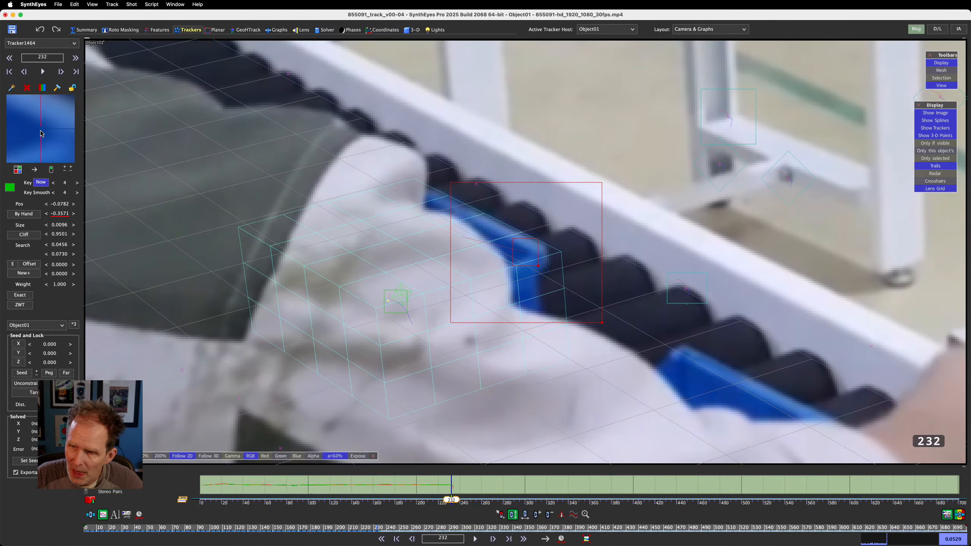
drag(42, 133, 42, 131)
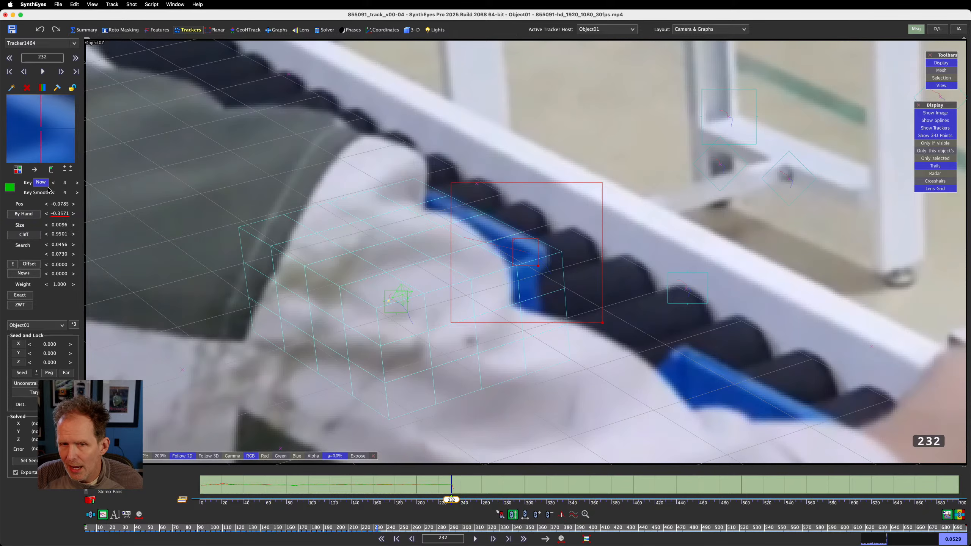
click(52, 173)
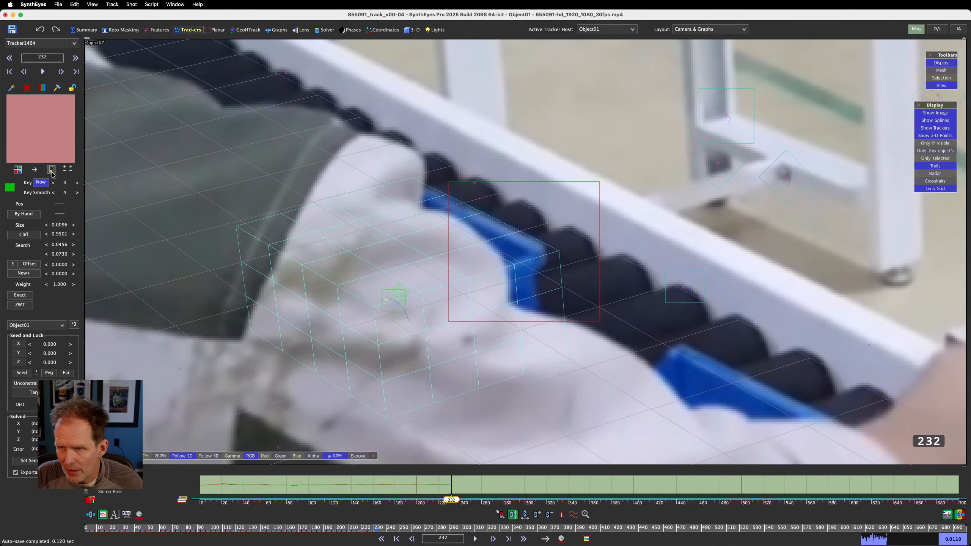
Find where the rim corner reappears, re-enable the tracker on it at frame 257 and fine-tune its position
key(d)
key(d)
key(d)
key(d)
key(d)
key(d)
key(d)
key(d)
key(d)
key(d)
key(d)
key(d)
key(d)
key(d)
key(d)
key(d)
key(d)
key(d)
key(d)
key(d)
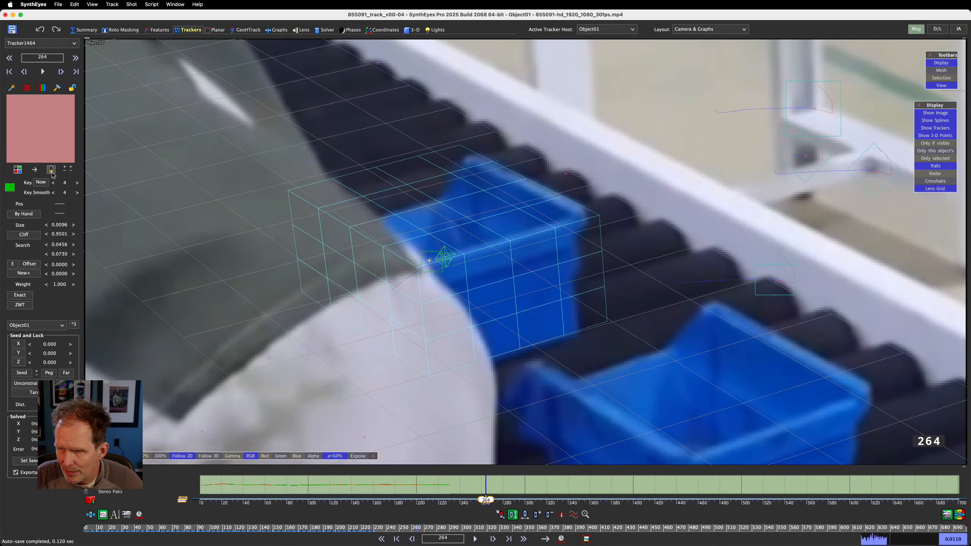
key(s)
key(s)
key(s)
key(s)
key(s)
key(s)
key(s)
key(s)
key(d)
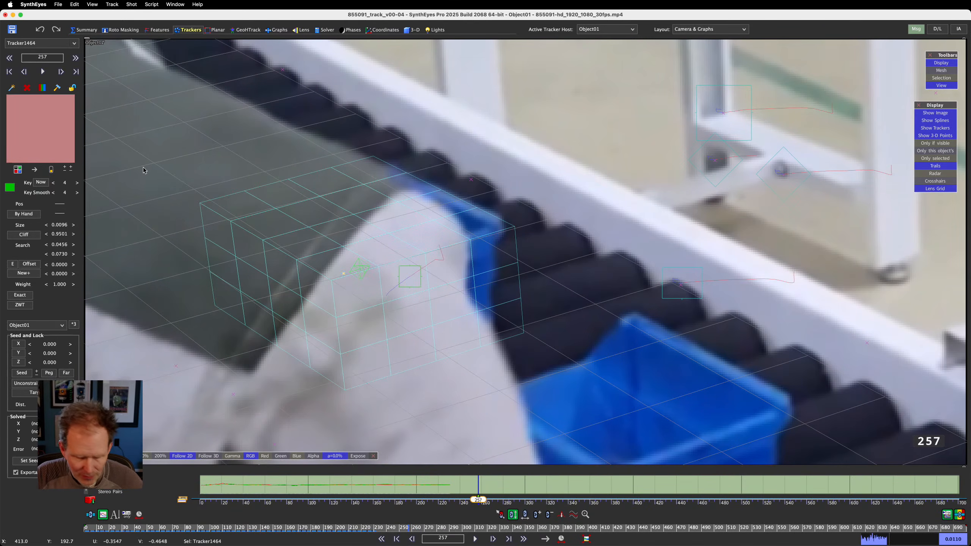
click(484, 225)
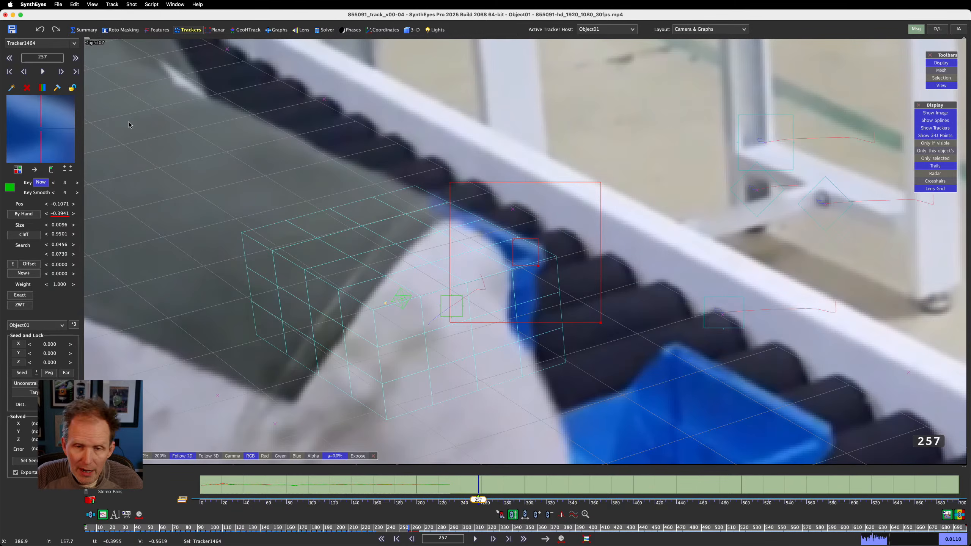
drag(53, 133, 43, 130)
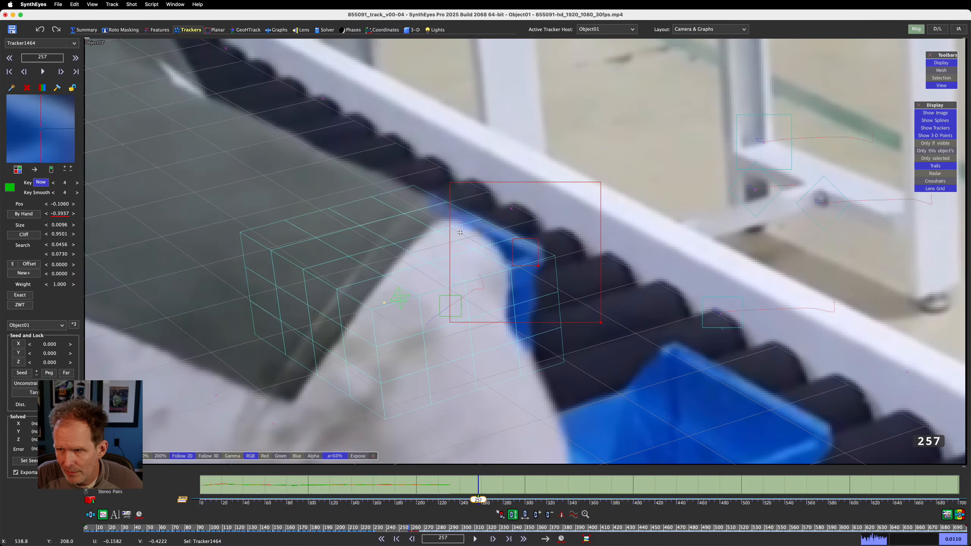
Reduce the tracker's size to 0.0082 and track it forward from frame 257
drag(539, 267, 538, 264)
key(d)
key(space)
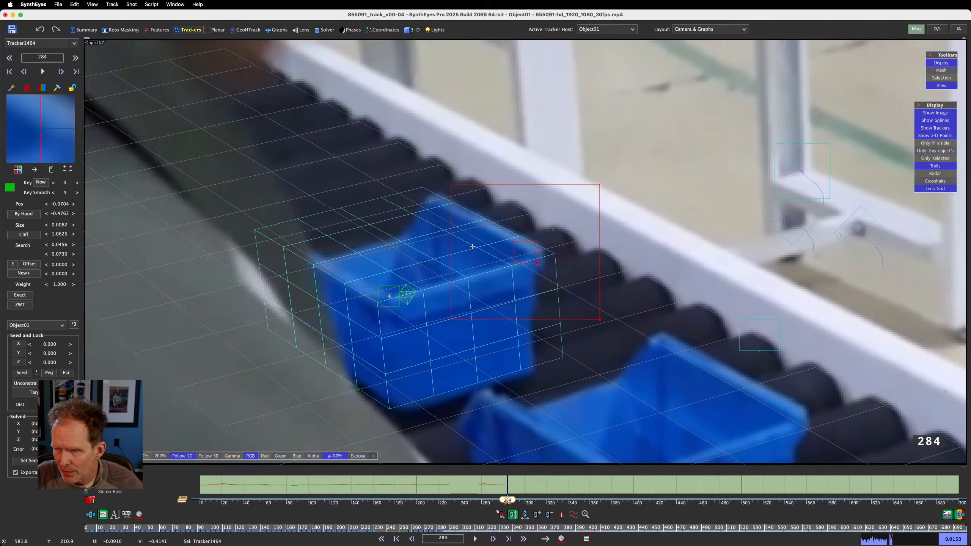
Stop the tracking, key the tracker on the rim corner at frame 289 and disable it from frame 290 for the worker's occlusion
key(space)
key(s)
key(s)
key(s)
key(s)
key(s)
key(s)
key(s)
key(s)
key(s)
key(s)
key(d)
key(d)
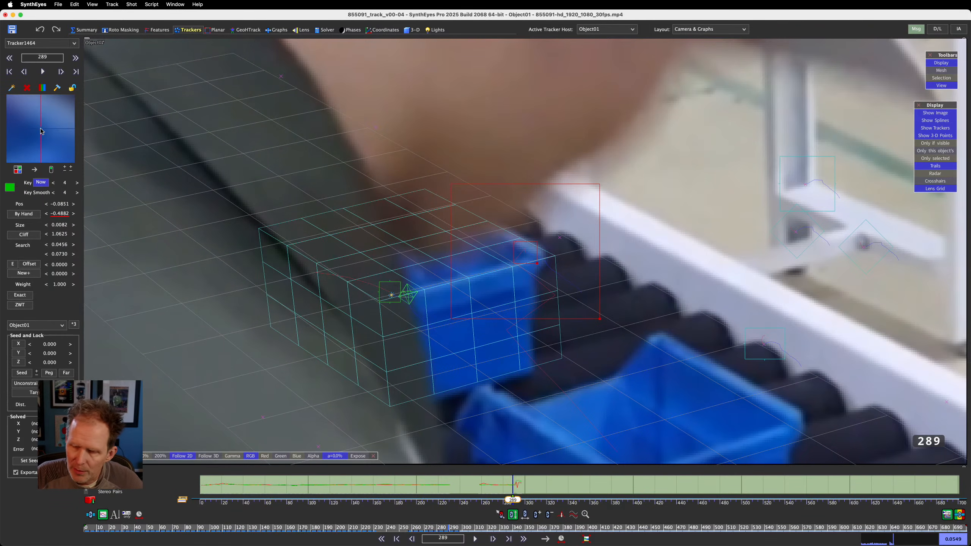
key(d)
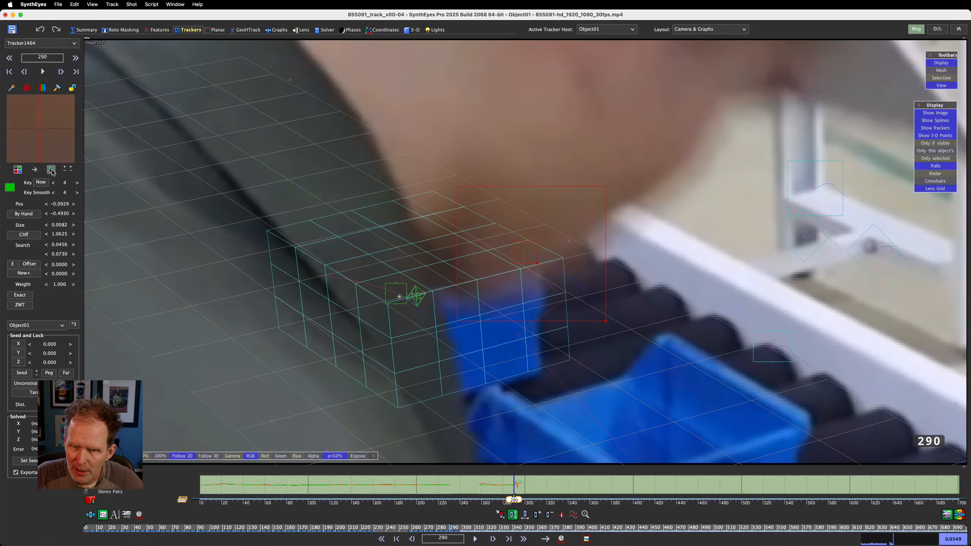
click(52, 171)
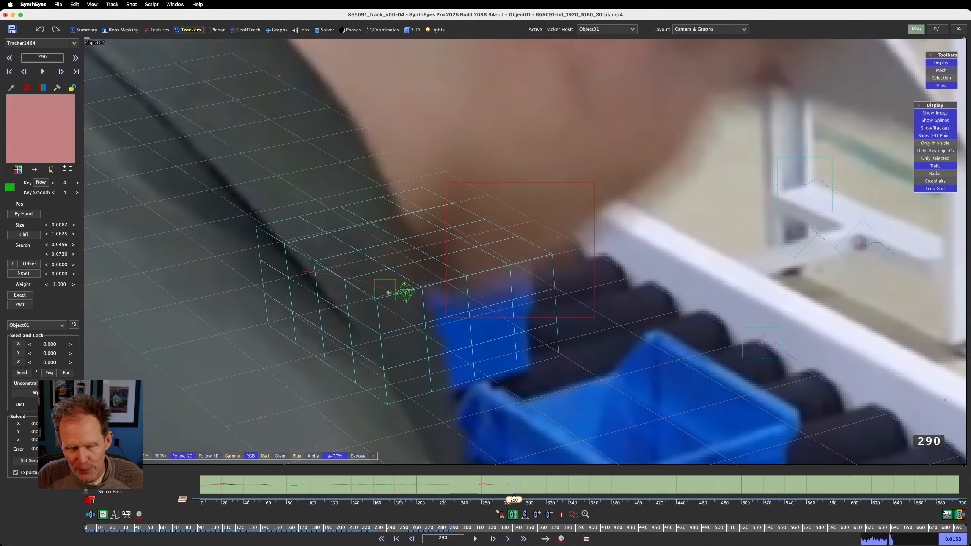
Review the frames leading up to frame 290 to check the tracker's hold on the rim corner before the occlusion
key(s)
key(s)
key(s)
key(s)
key(s)
key(s)
key(s)
key(d)
key(d)
key(d)
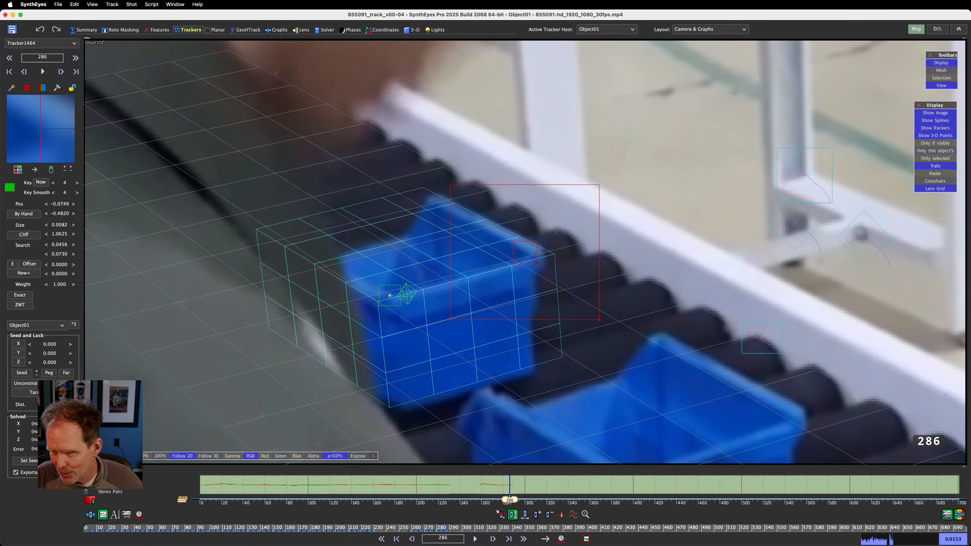
key(d)
key(d)
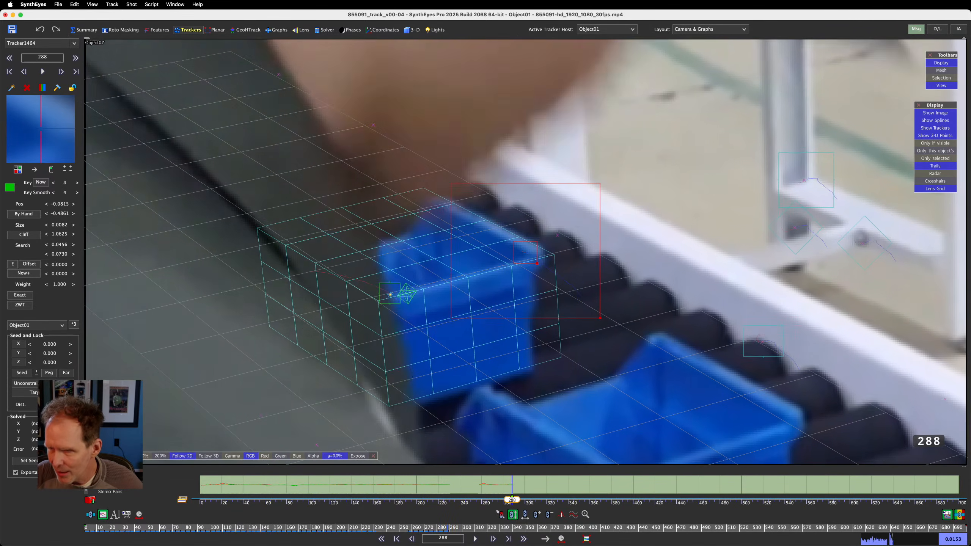
key(d)
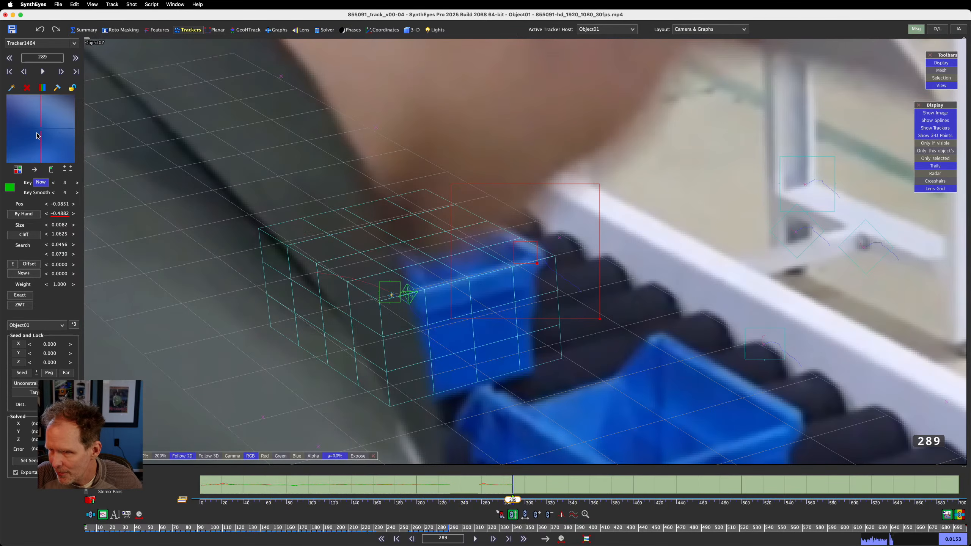
key(d)
key(s)
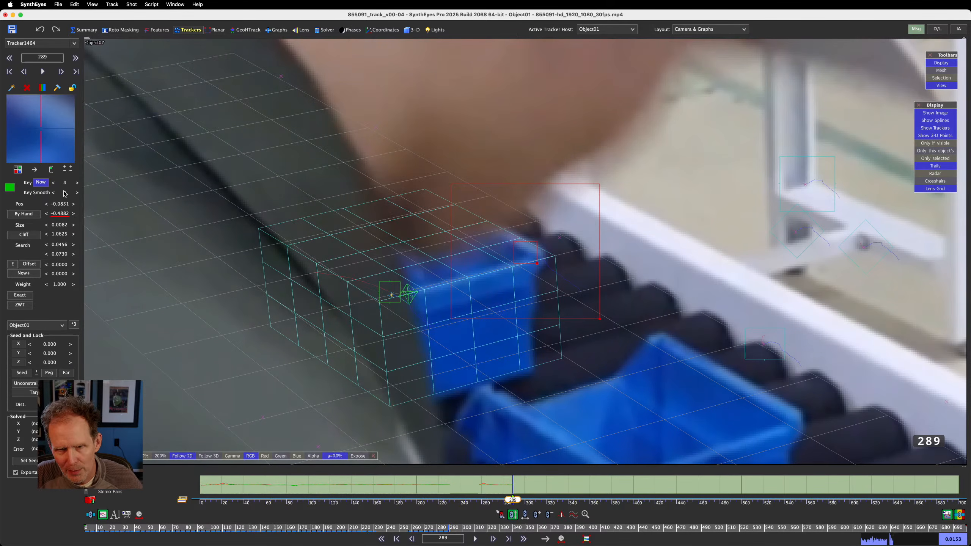
key(d)
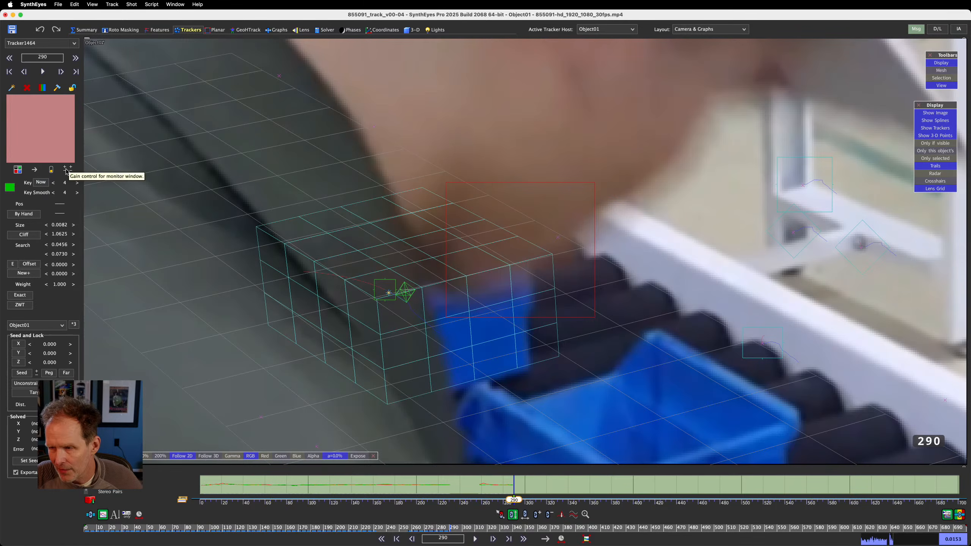
Find where the bin's rim corner reappears beyond the worker, re-enable the tracker at frame 371 and position it on the corner
scroll(267, 254, down, 3)
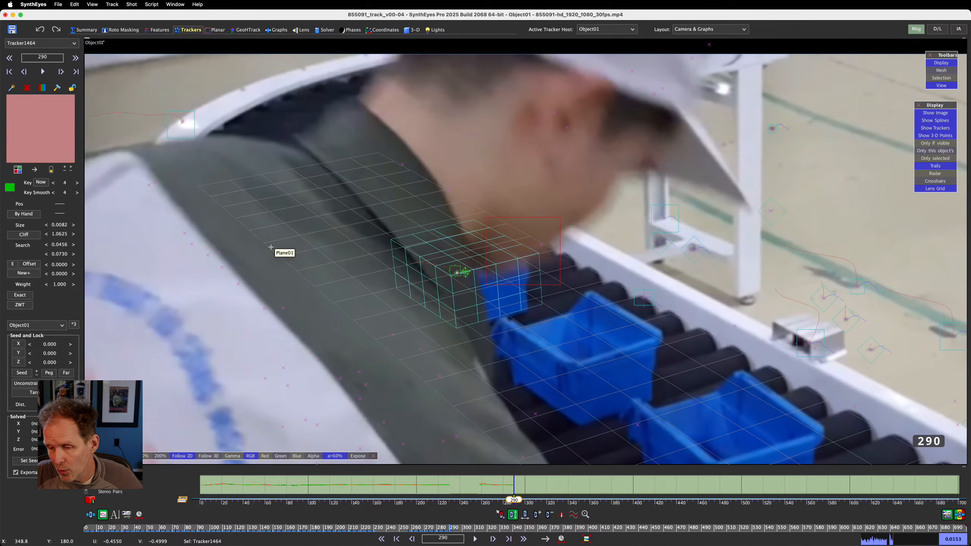
key(d)
key(d)
key(d)
key(d)
key(d)
key(d)
key(d)
key(d)
key(d)
key(d)
key(d)
key(d)
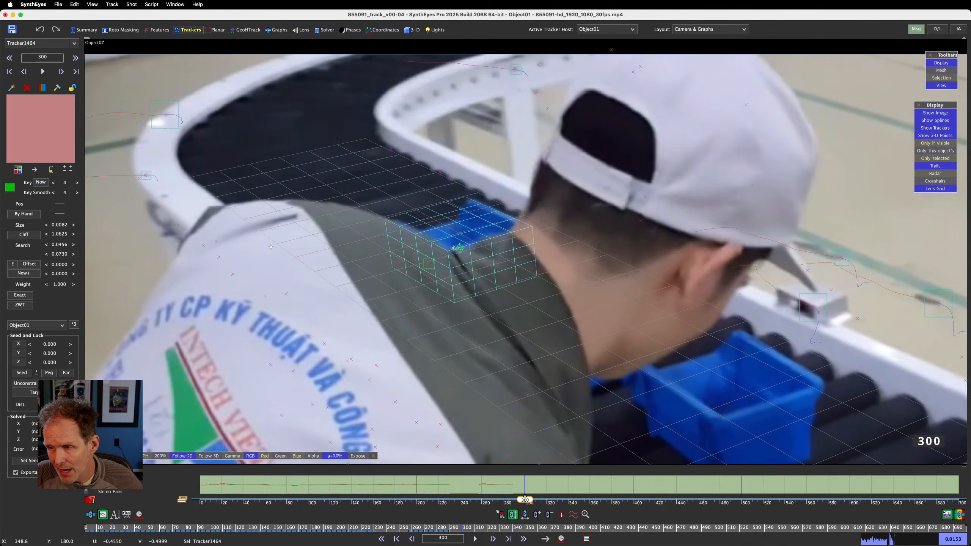
key(d)
key(d)
key(d)
key(d)
key(d)
key(d)
key(d)
key(d)
key(d)
key(d)
key(d)
key(d)
key(d)
key(d)
key(d)
key(d)
key(d)
key(d)
key(d)
key(d)
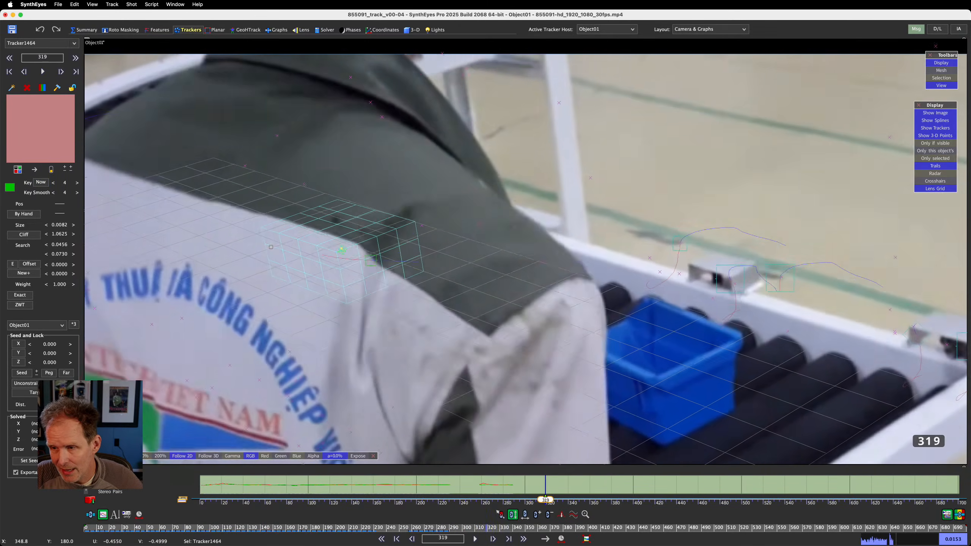
key(d)
key(d)
key(d)
key(d)
key(d)
key(d)
key(d)
key(d)
key(d)
key(d)
key(d)
key(d)
key(d)
key(d)
key(d)
key(d)
key(d)
key(d)
key(d)
key(d)
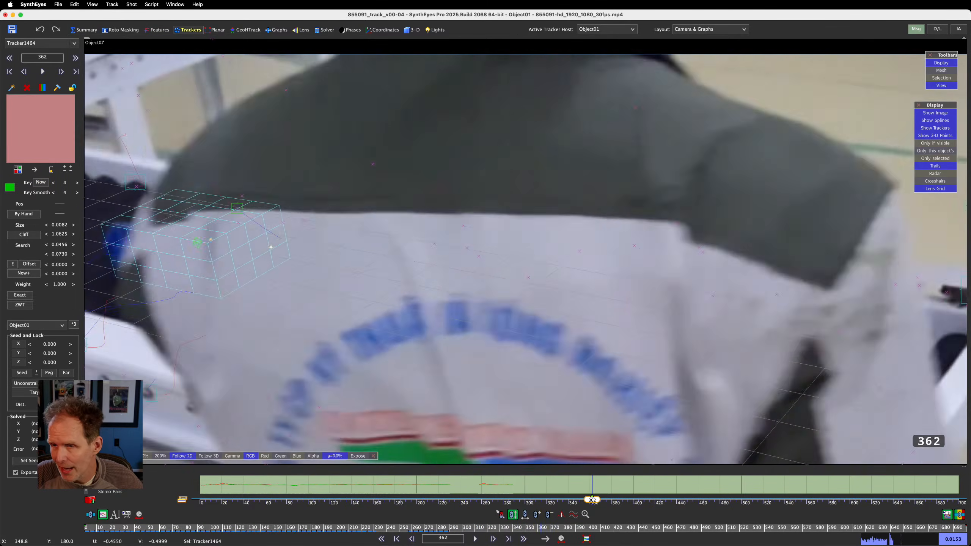
key(d)
key(d)
key(d)
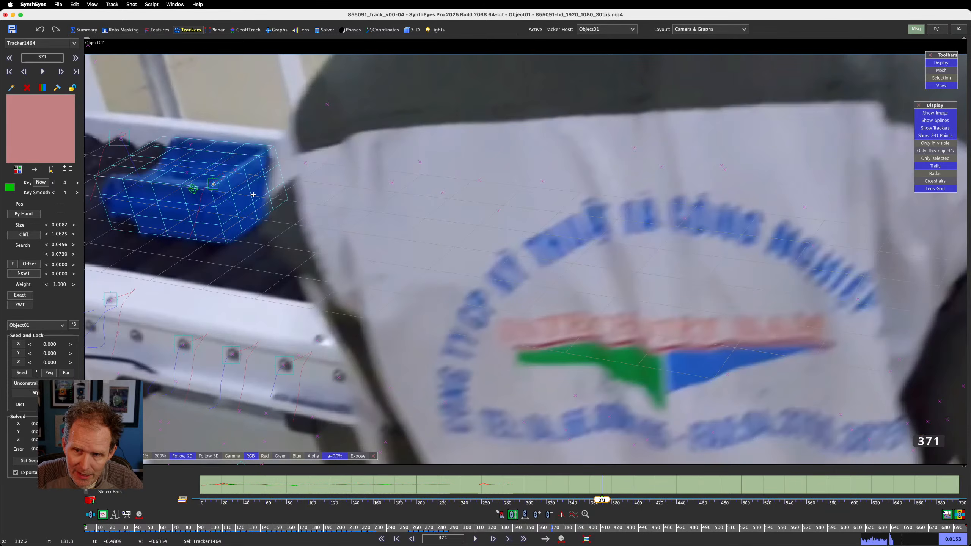
drag(40, 111, 51, 132)
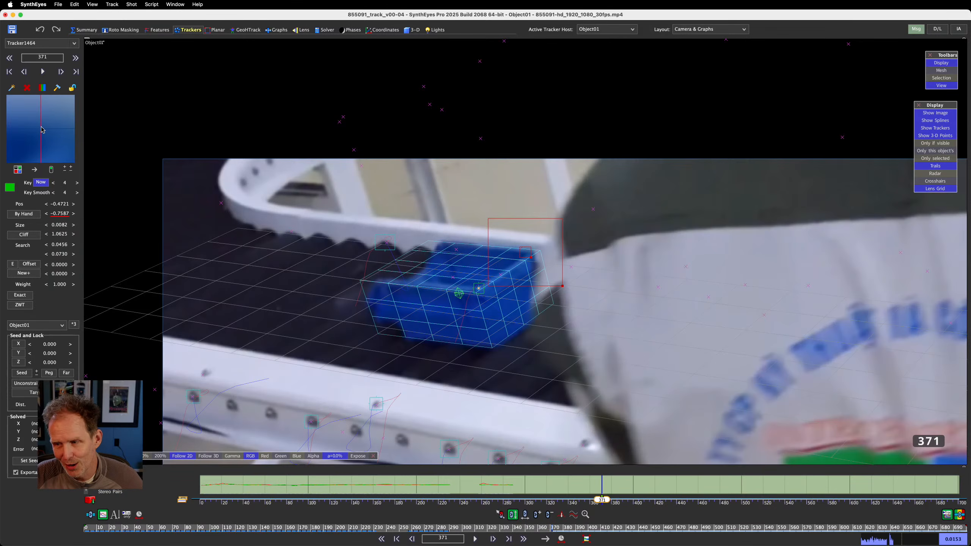
Track the rim corner forward frame by frame from frame 371 to frame 384
key(period)
key(period)
key(period)
key(period)
key(period)
key(period)
key(period)
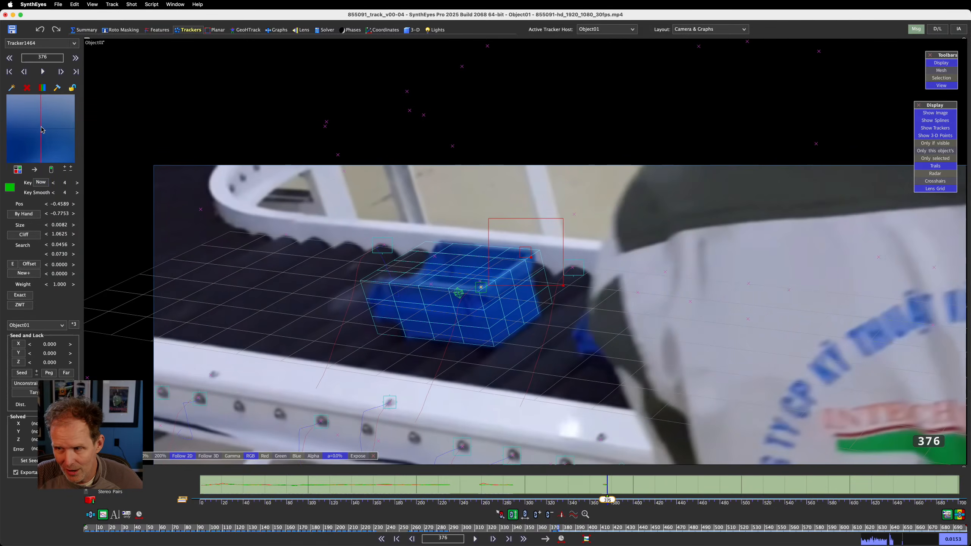
key(period)
key(period)
key(period)
key(period)
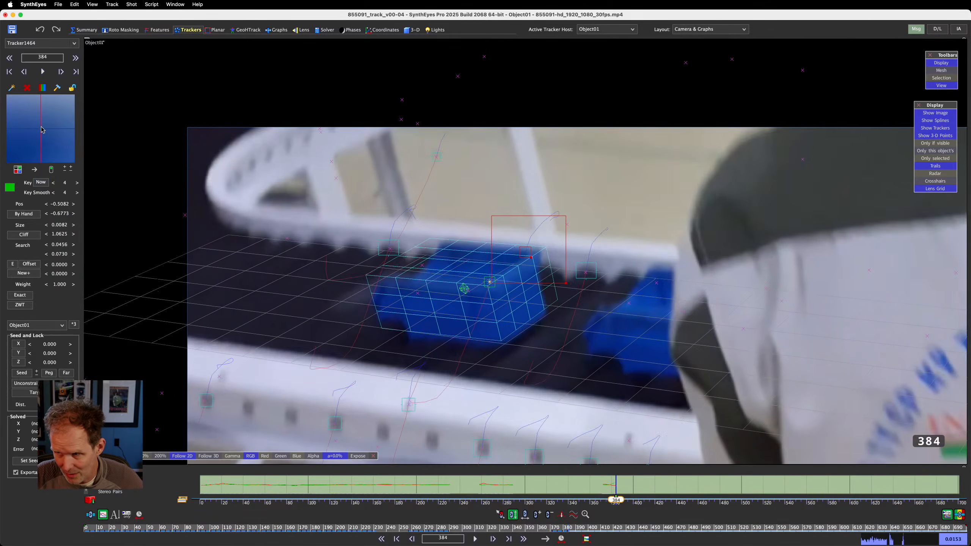
Correct the tracker's position on the motion-blurred rim corner across frames 381 to 384
scroll(525, 252, up, 5)
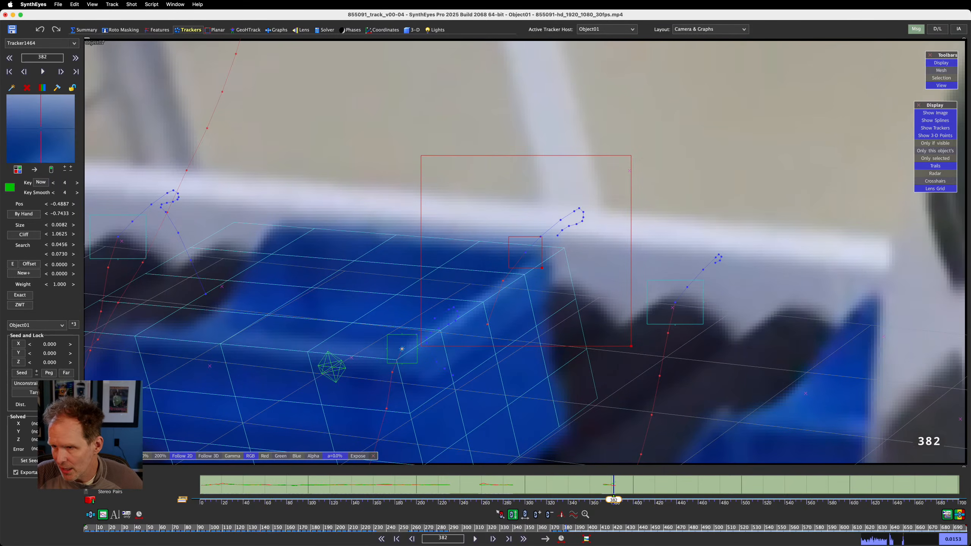
drag(41, 129, 37, 125)
key(d)
key(d)
key(s)
key(s)
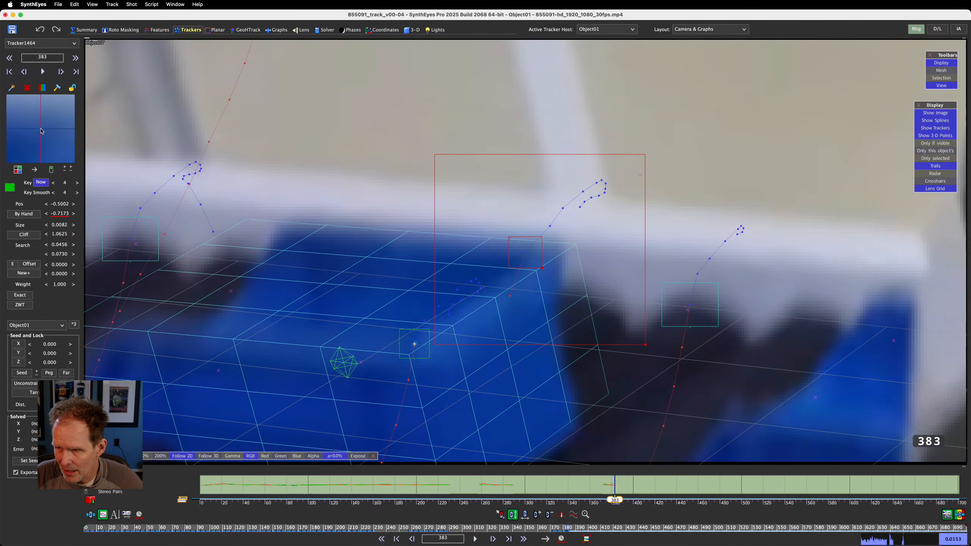
key(s)
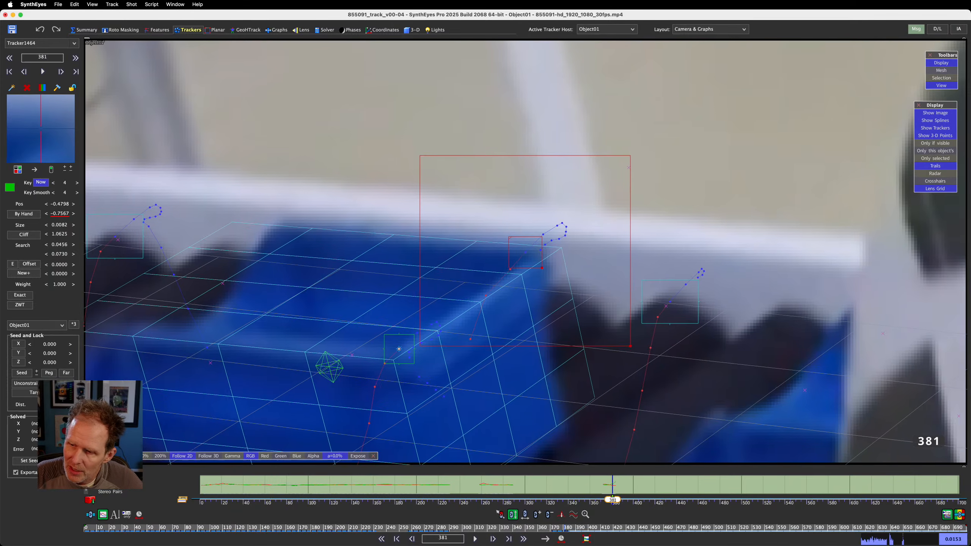
key(d)
key(d)
key(d)
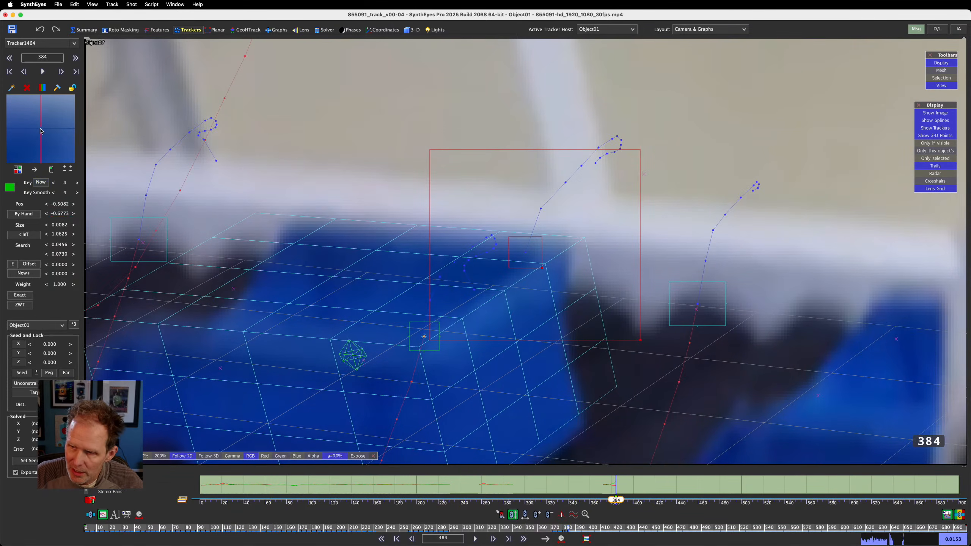
mouse_move(40, 129)
mouse_down()
mouse_move(15, 127)
mouse_move(35, 128)
mouse_move(23, 128)
mouse_up()
key(s)
key(d)
key(d)
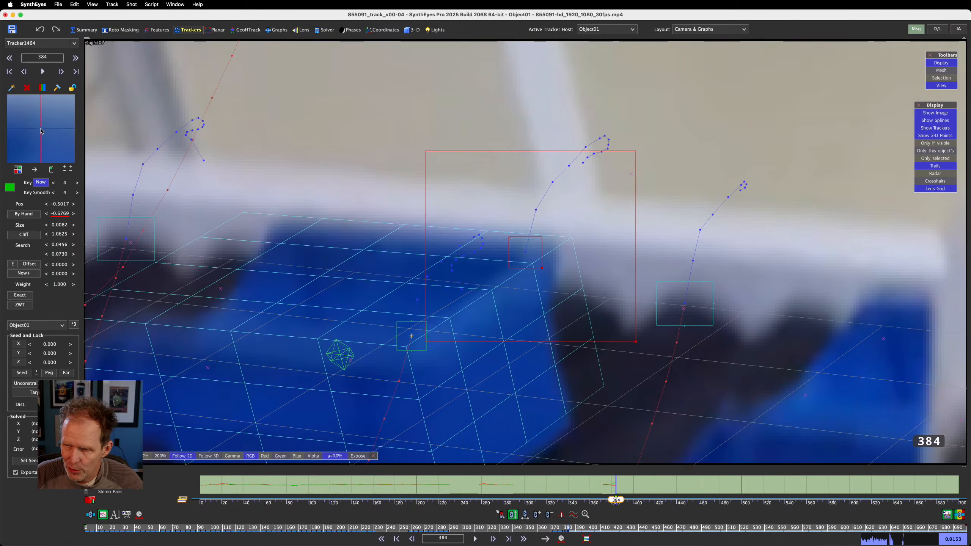
Check the track through frame 391 and re-key the tracker on the rim corner at frames 392 to 394
key(d)
key(d)
key(d)
key(d)
key(d)
key(d)
key(d)
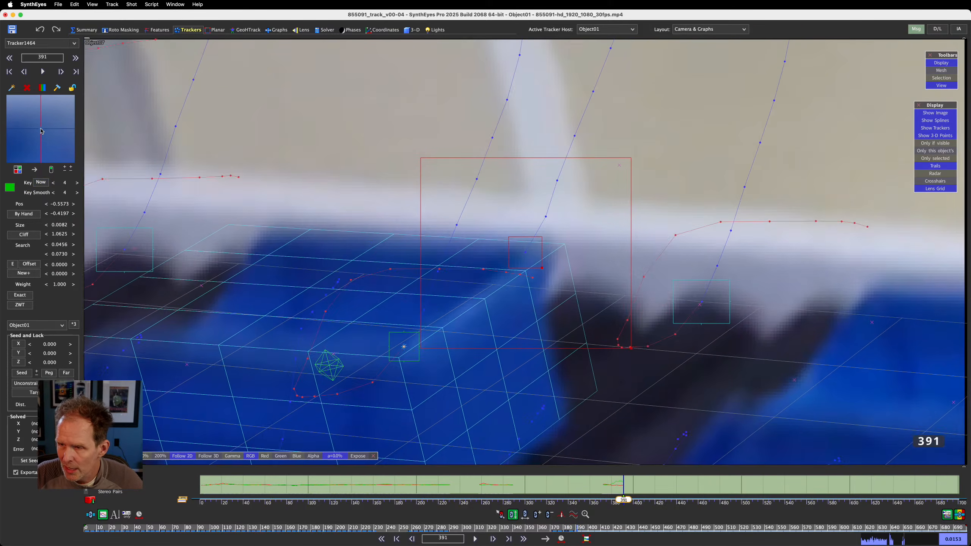
key(s)
key(d)
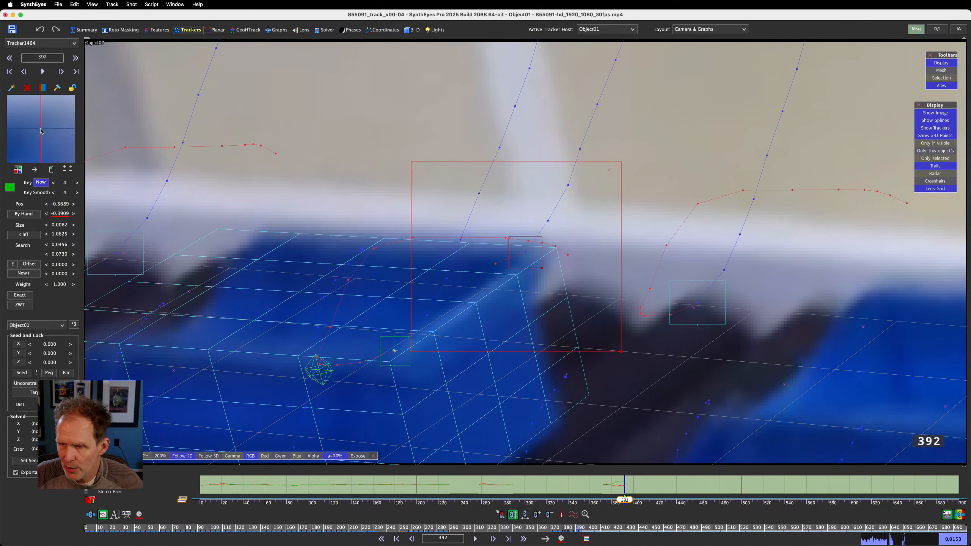
drag(42, 132, 35, 122)
key(d)
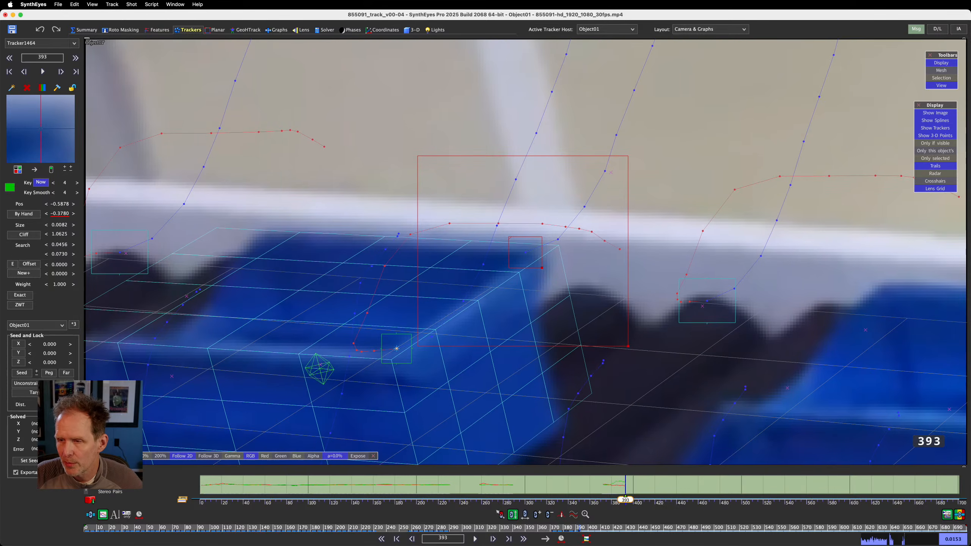
key(d)
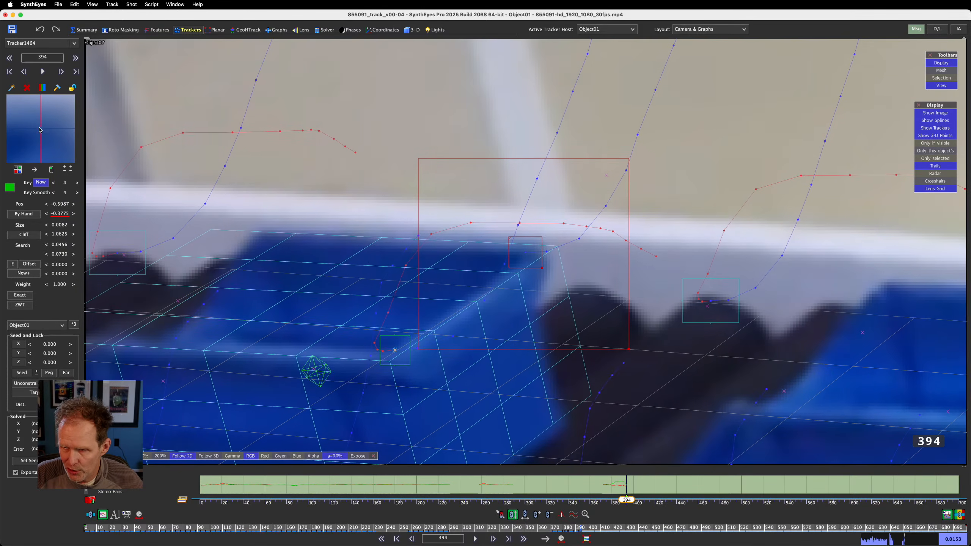
Advance along the track and re-key the tracker on the rim corner at frames 398 to 400
key(d)
key(d)
key(d)
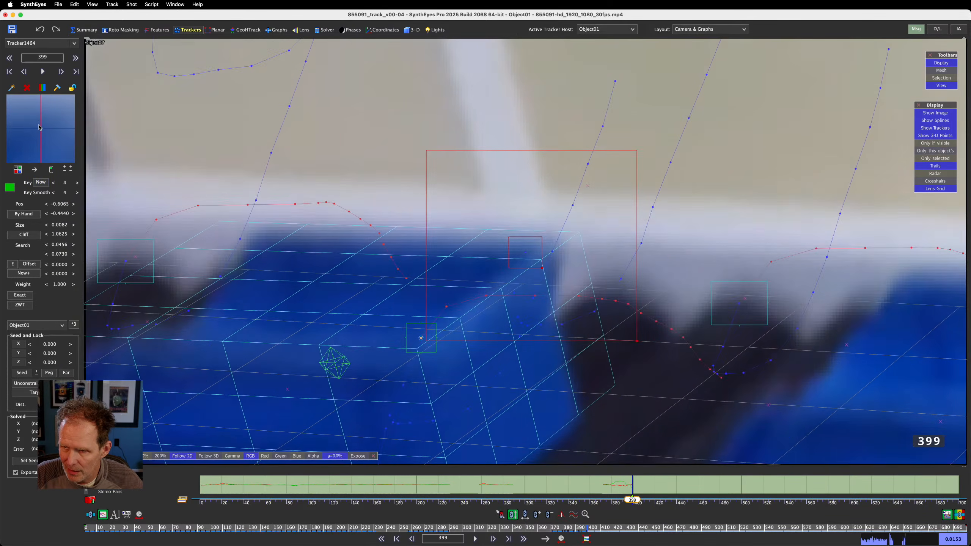
key(d)
click(40, 127)
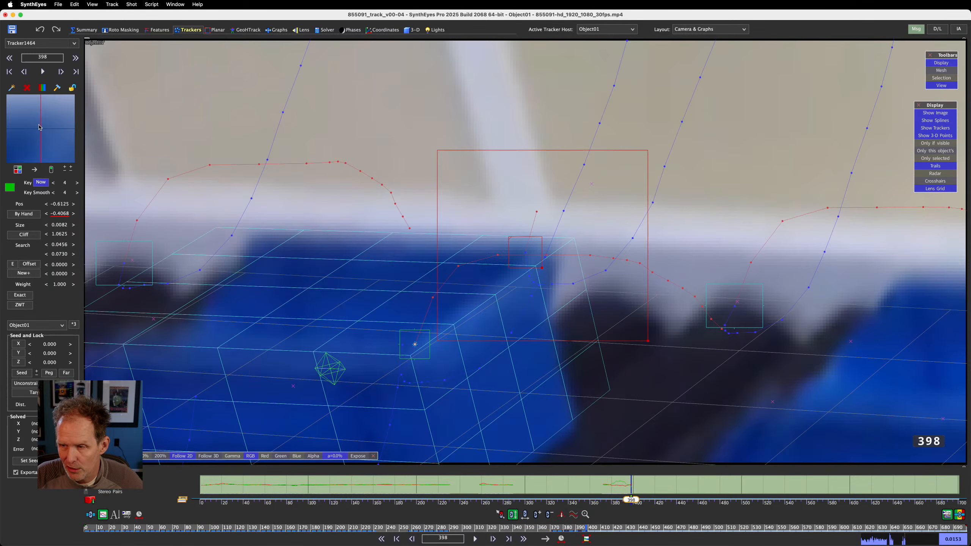
key(d)
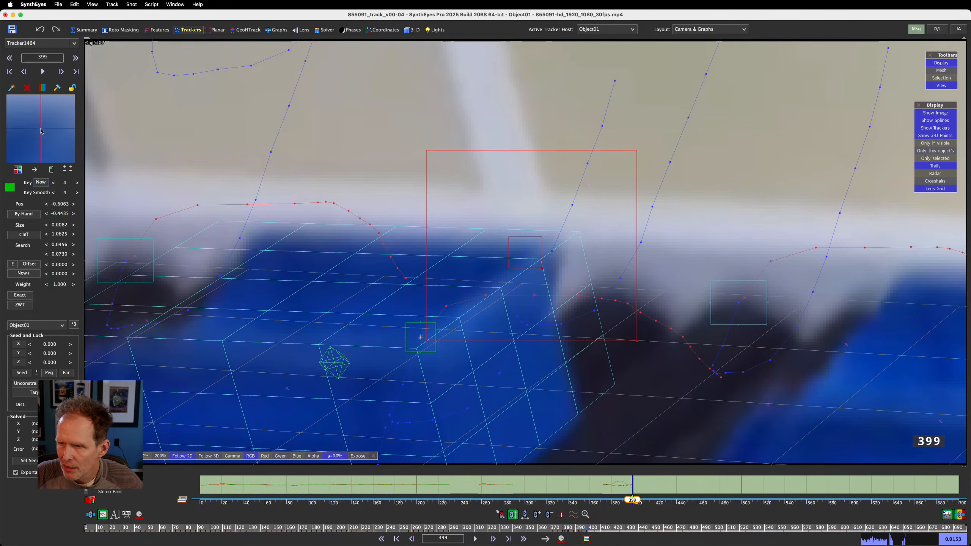
click(41, 131)
key(d)
click(42, 131)
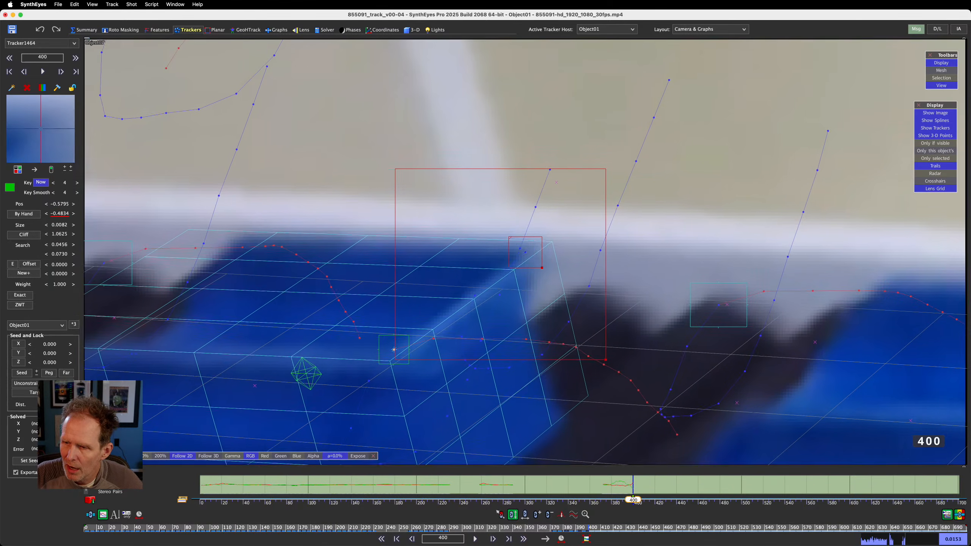
drag(42, 131, 34, 126)
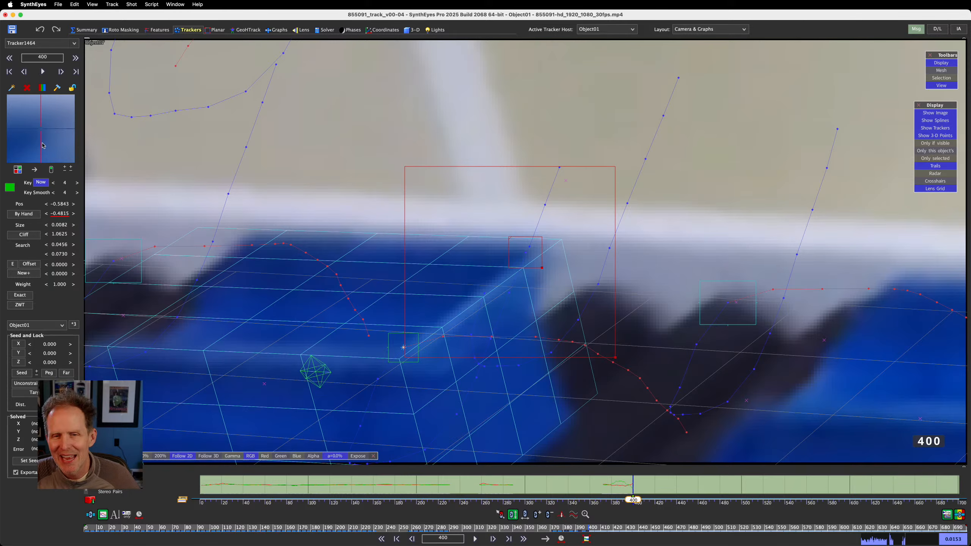
Fine-tune the tracker on the rim corner frame by frame from 401 to 405 and continue the track to frame 408
key(d)
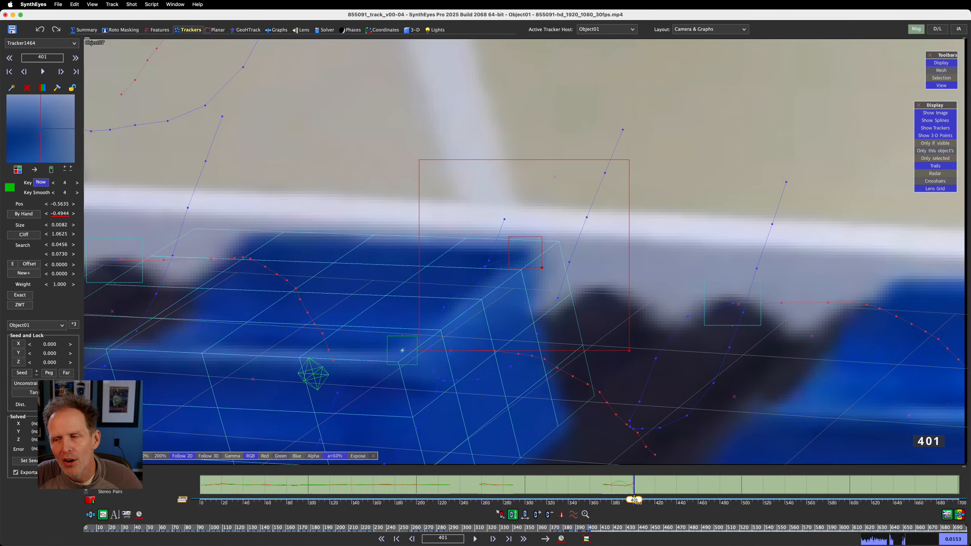
key(d)
click(38, 127)
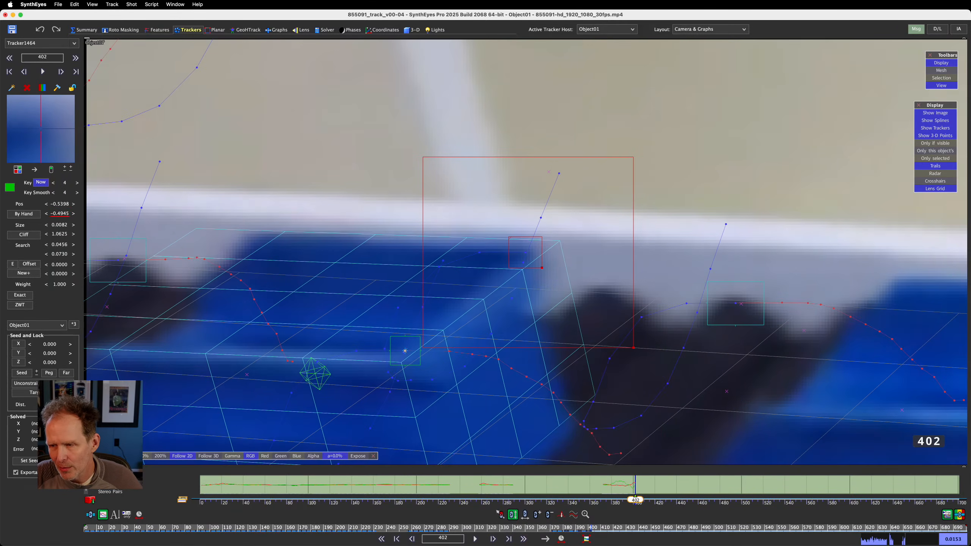
key(d)
click(40, 129)
key(d)
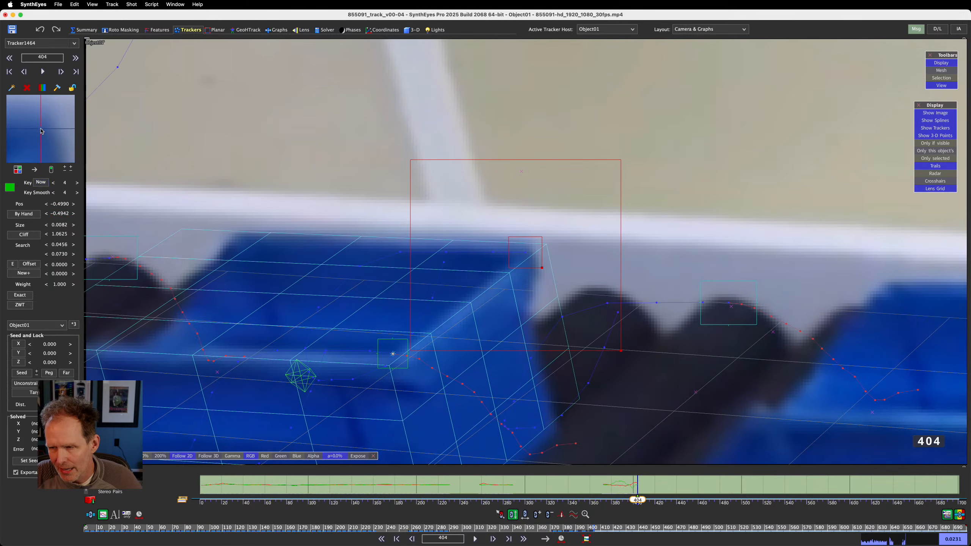
click(41, 129)
key(d)
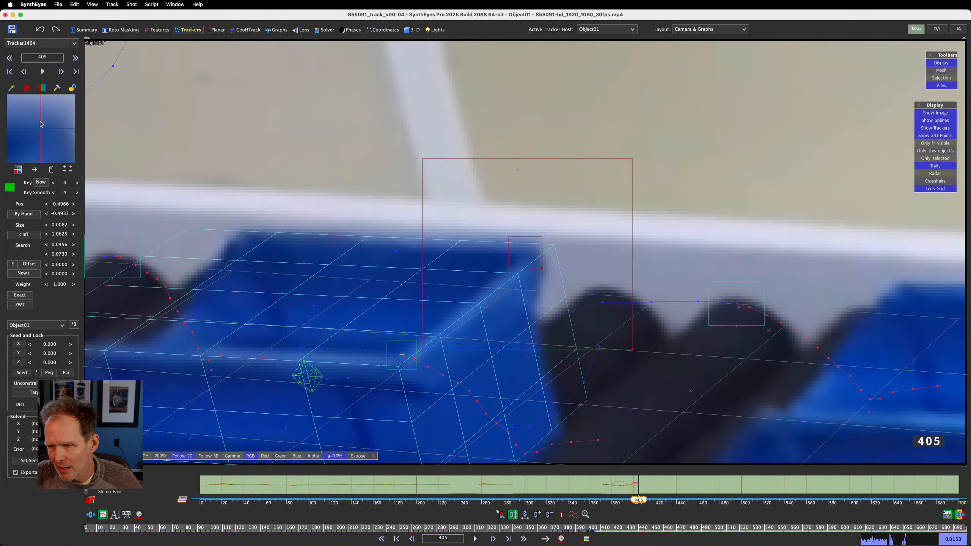
click(42, 130)
key(d)
key(d)
key(d)
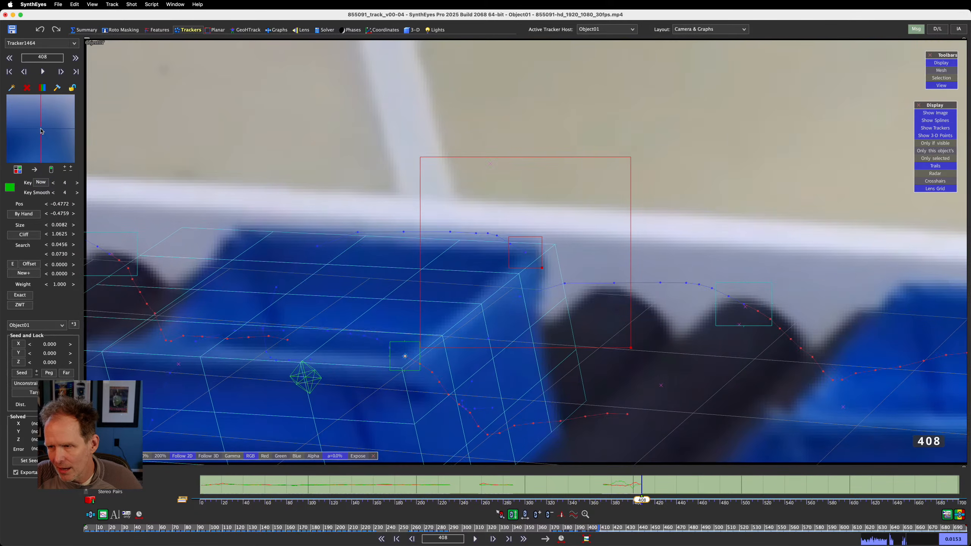
Re-key the tracker on the blue bin's rim corner frame by frame from 408 to 410
click(42, 130)
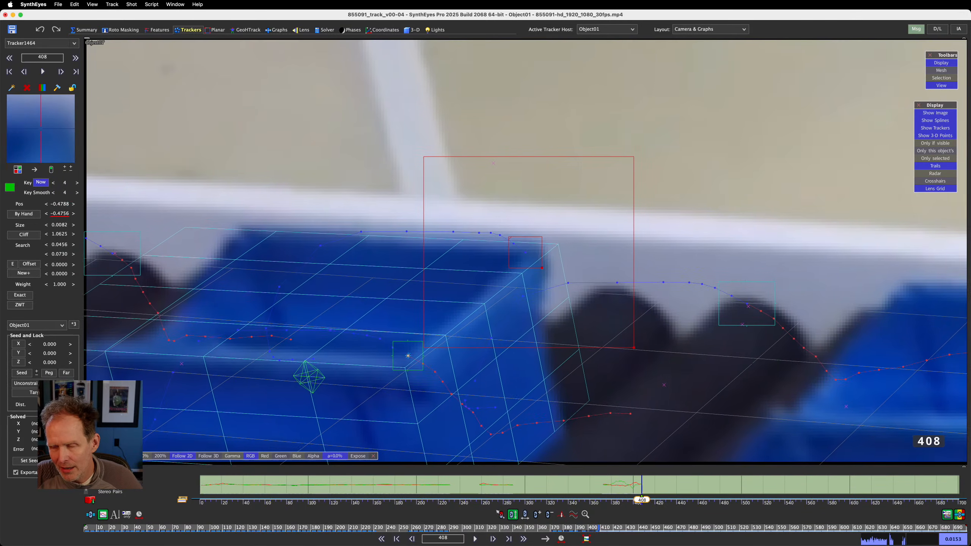
key(d)
click(40, 131)
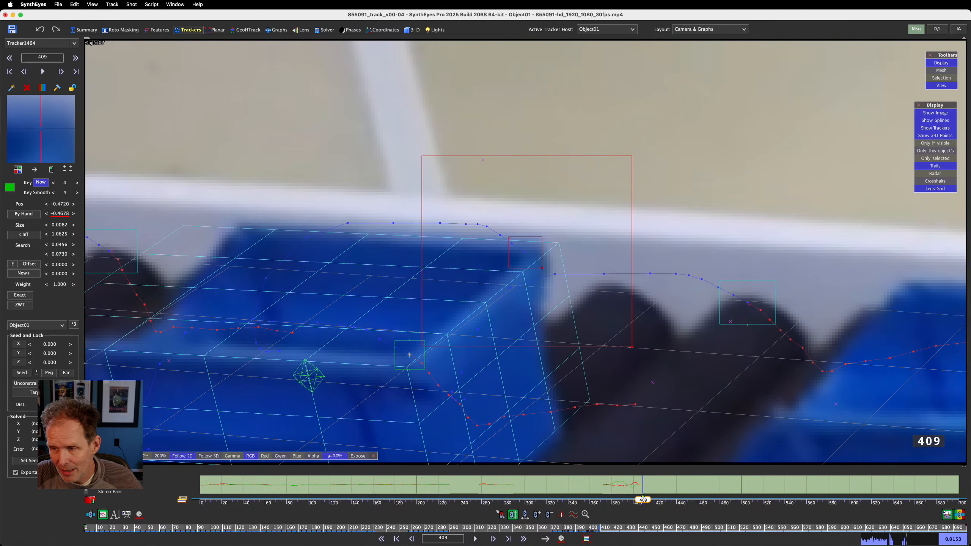
key(d)
click(41, 131)
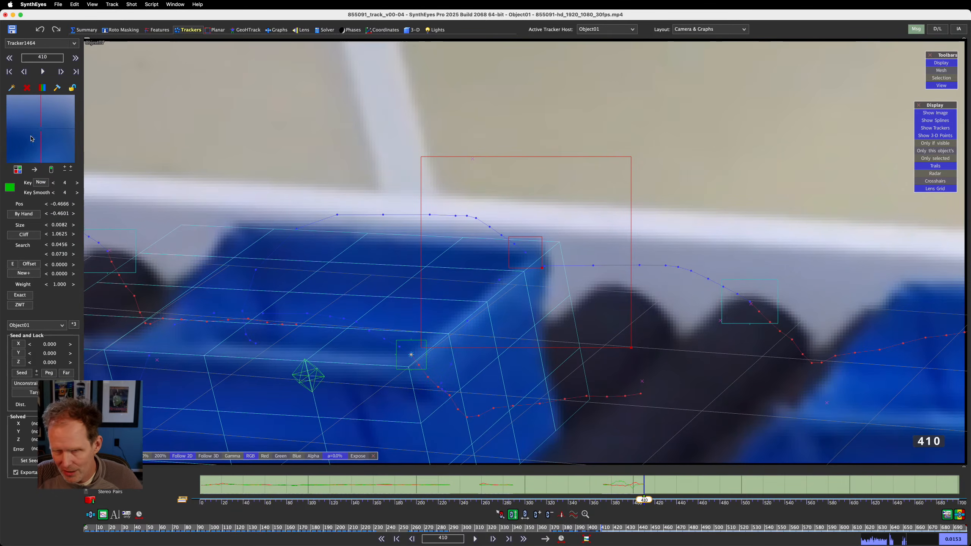
Continue the supervised track of the rim corner from frame 410 to frame 419
key(d)
key(d)
key(d)
key(d)
key(d)
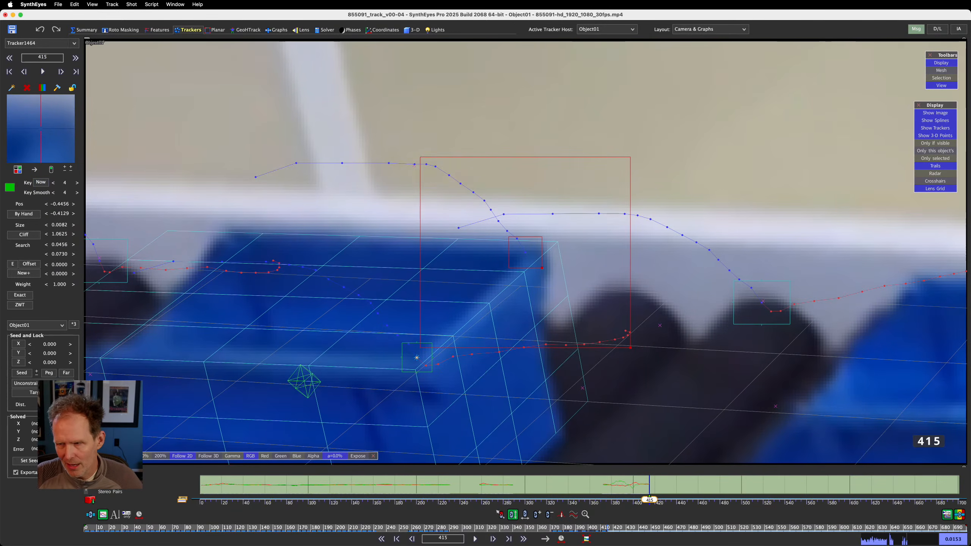
key(d)
key(d)
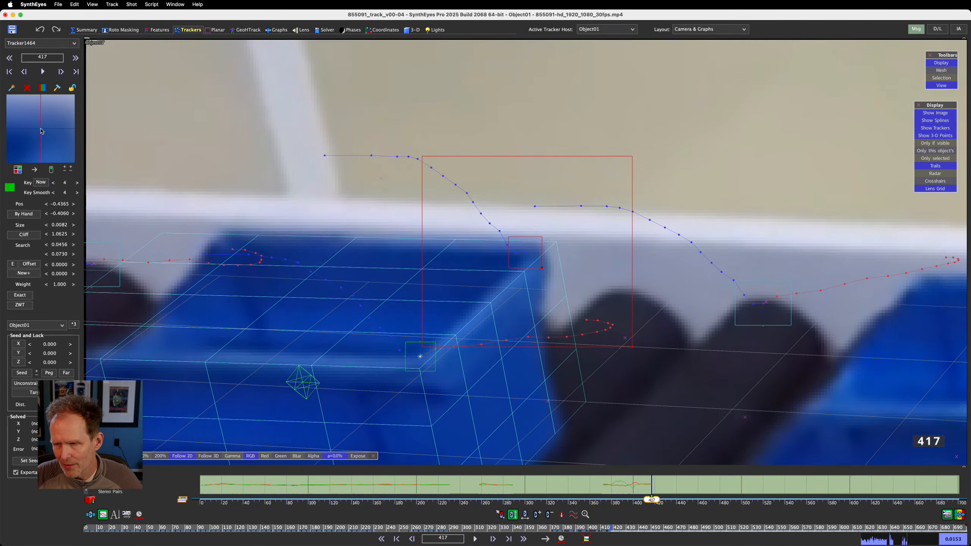
key(d)
key(d)
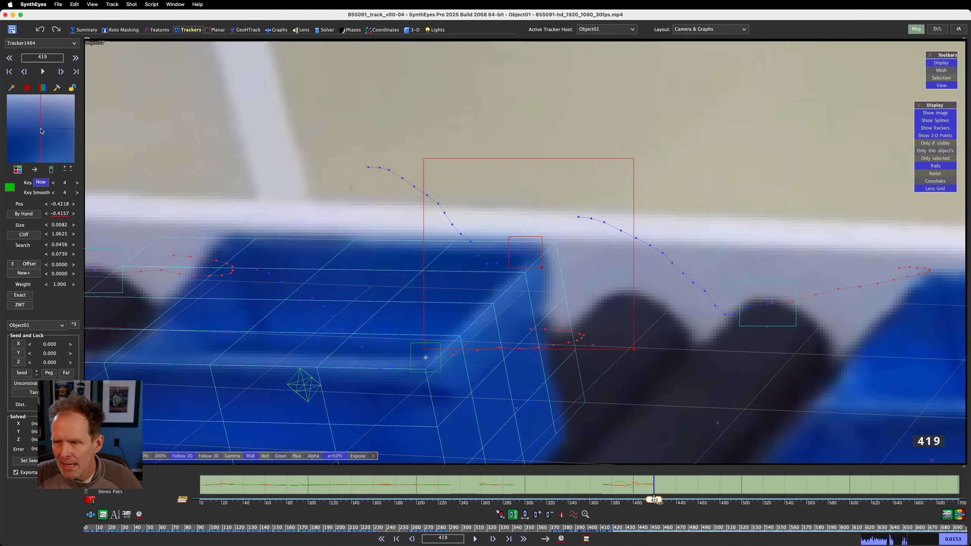
Recheck the rim-corner track from frame 418, continue it to frame 427 and re-key the tracker there
key(s)
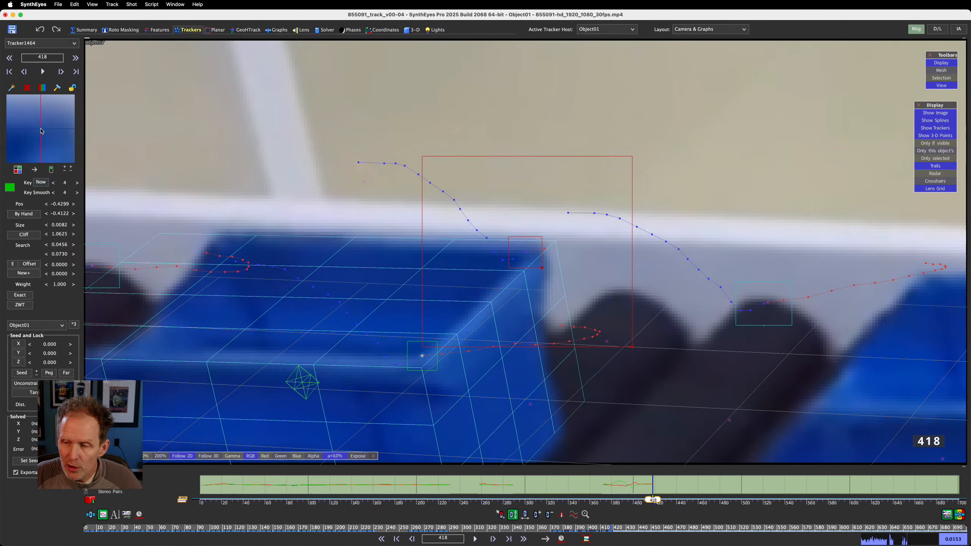
key(d)
key(d)
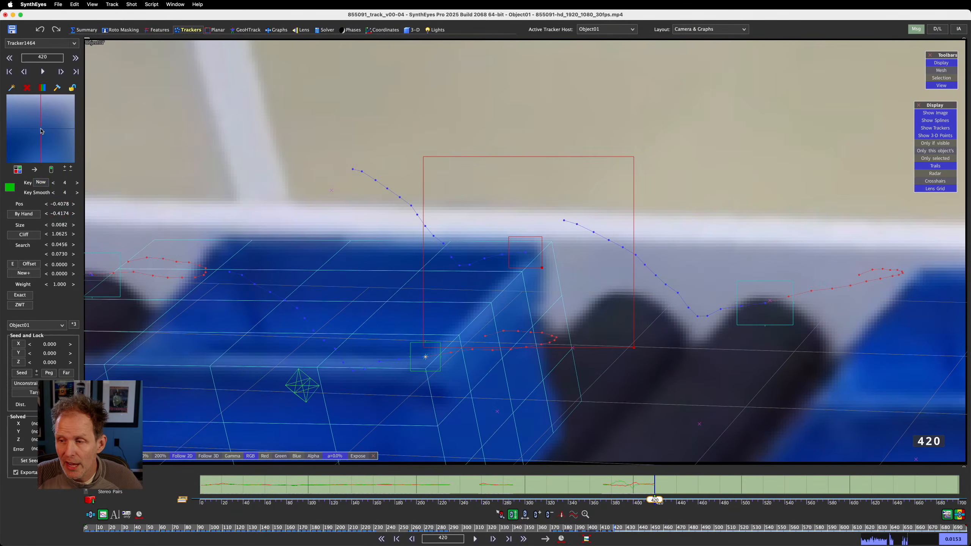
key(d)
key(d)
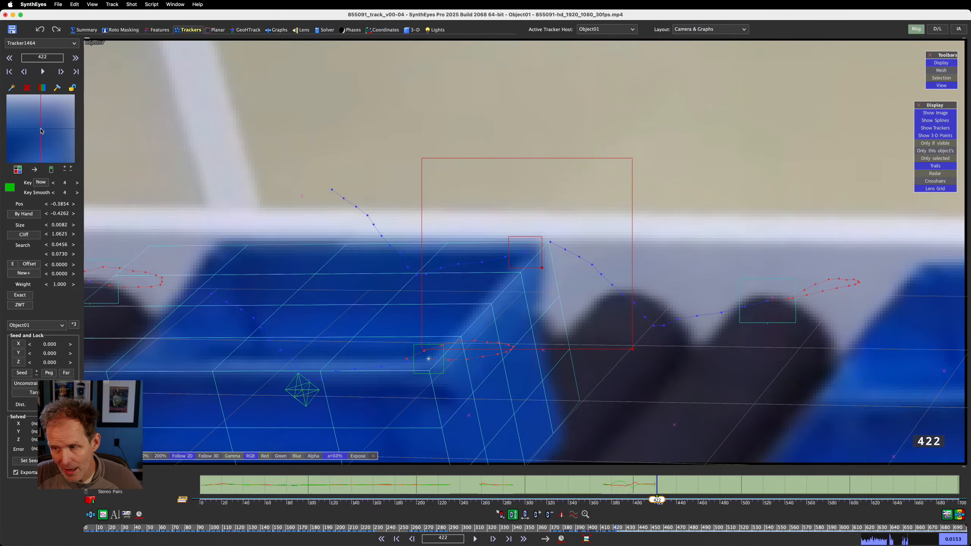
key(d)
key(d)
key(d)
key(d)
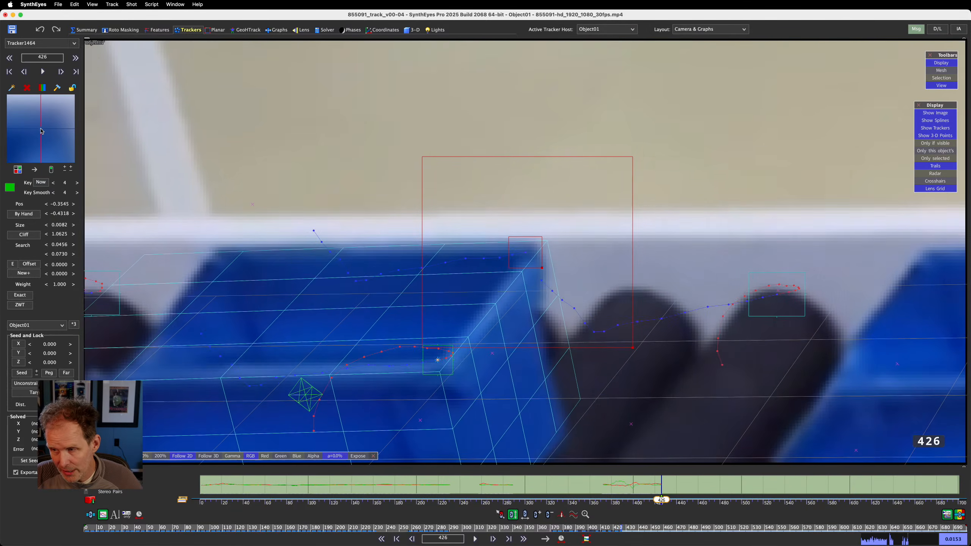
key(d)
click(43, 131)
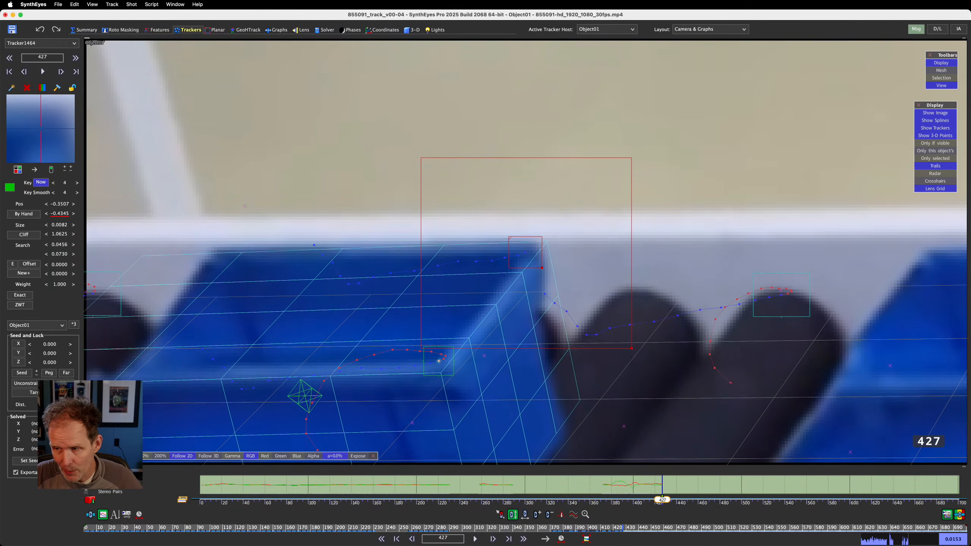
Track Tracker1464 forward frame by frame from 427 to 433, re-centring it on the blue bin's back corner
key(d)
click(42, 131)
key(d)
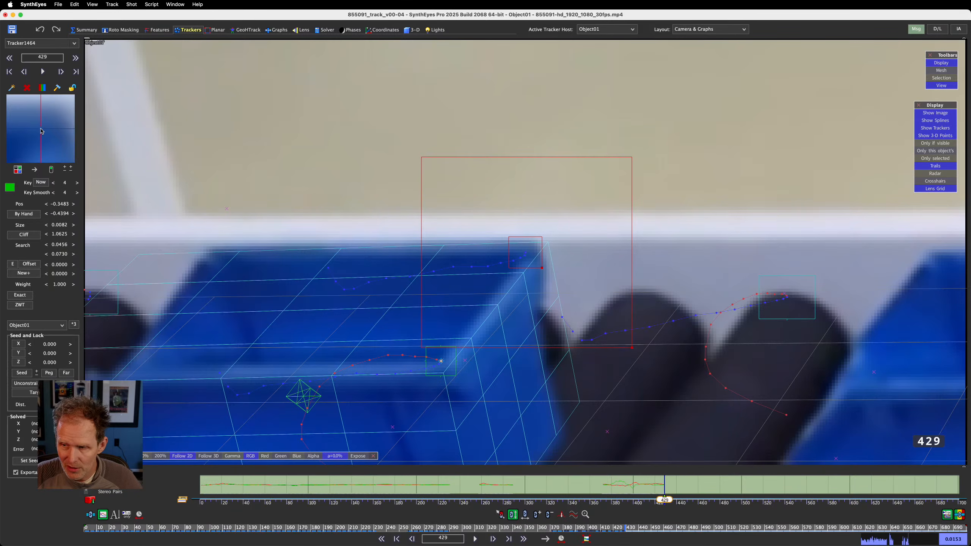
key(d)
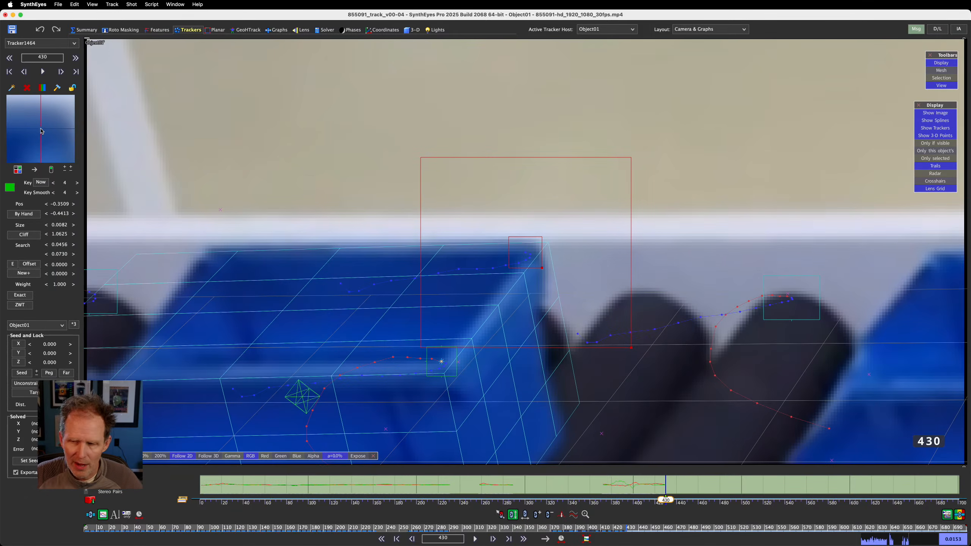
click(42, 131)
key(d)
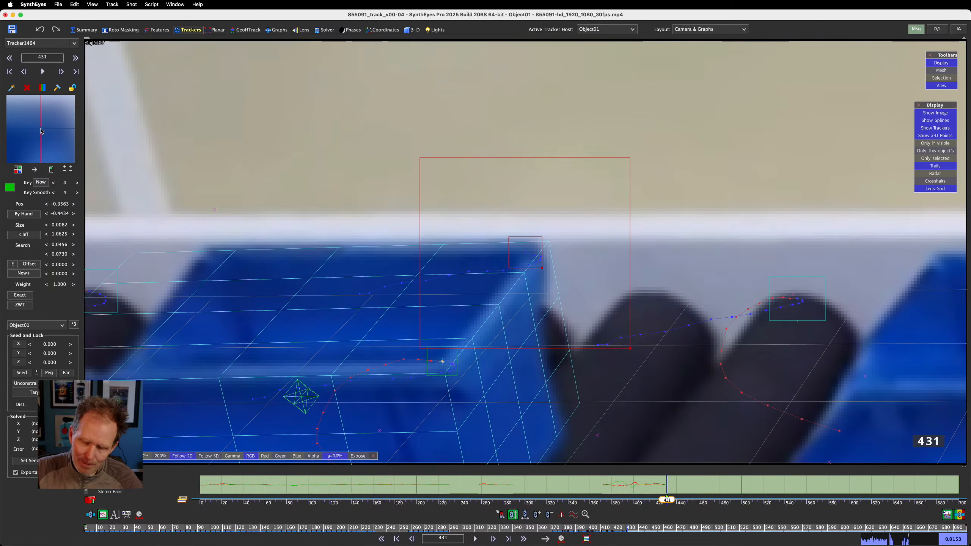
click(42, 131)
key(d)
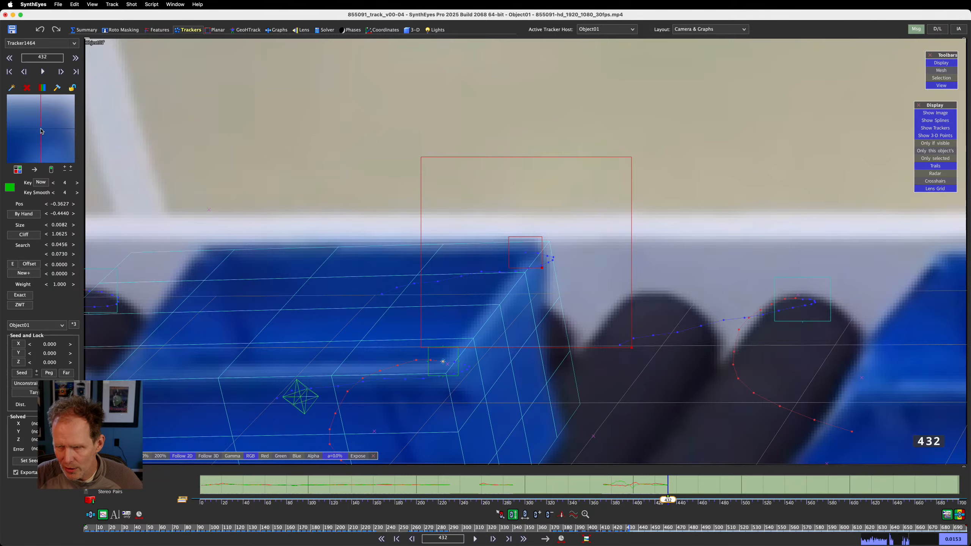
key(d)
click(40, 130)
click(41, 130)
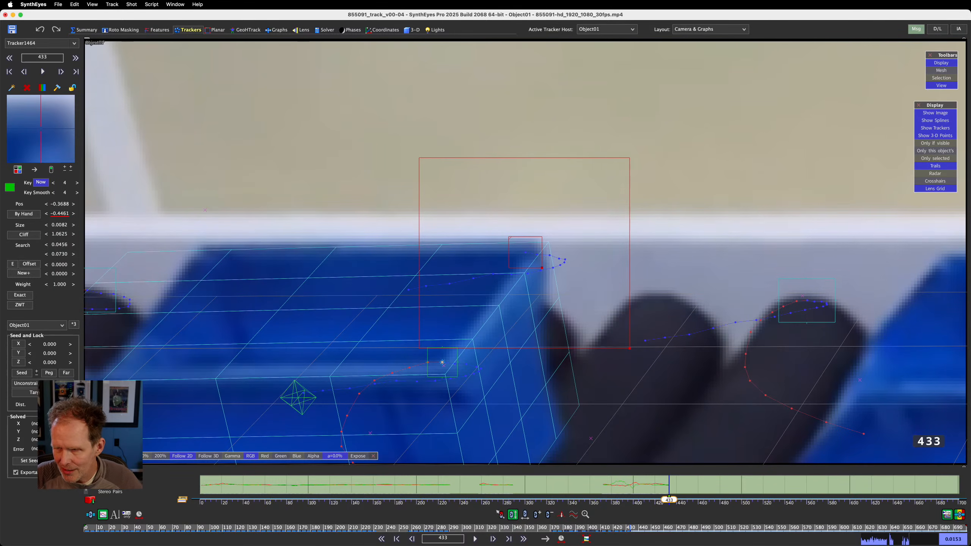
Track Tracker1464 forward to frame 440 and nudge it back onto the blue bin's corner there
key(d)
key(d)
key(d)
key(d)
key(d)
key(d)
key(d)
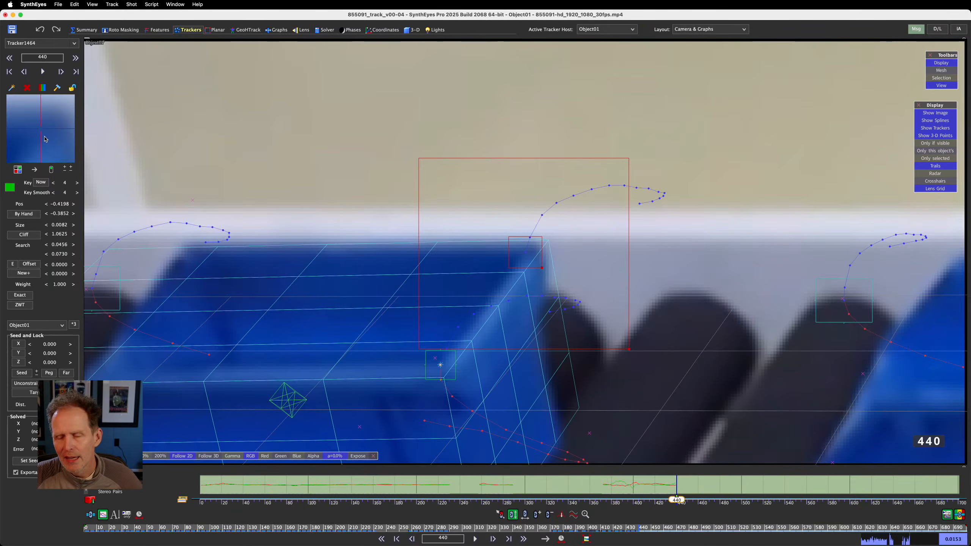
drag(44, 139, 40, 127)
Track the bin corner with Tracker1464 from frame 440 through frame 454
key(d)
key(d)
key(d)
key(d)
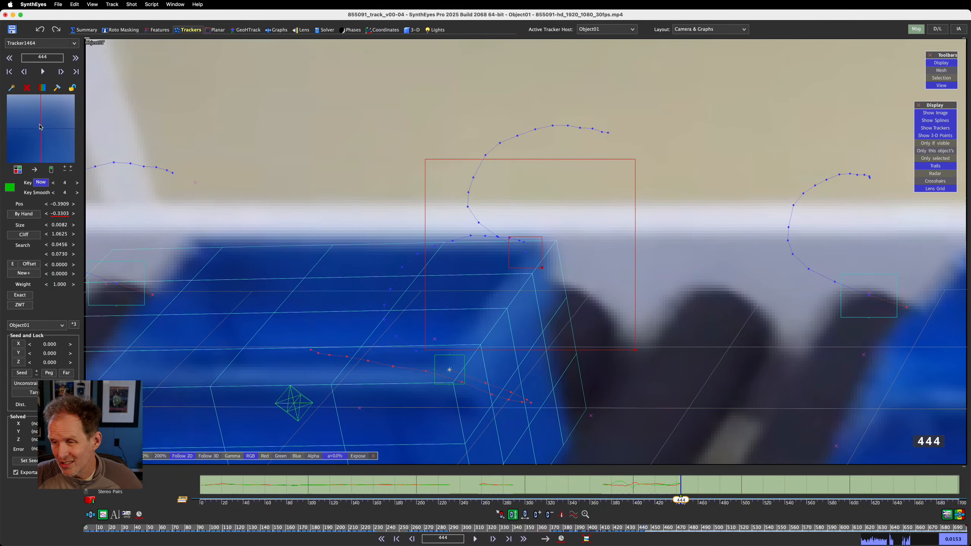
key(d)
key(d)
key(d)
key(d)
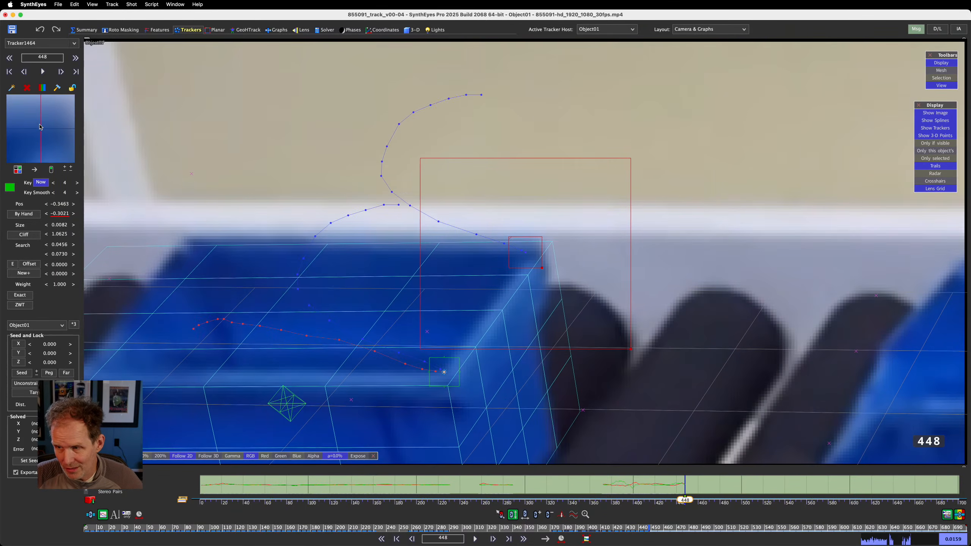
key(d)
key(d)
key(d)
key(d)
key(d)
key(d)
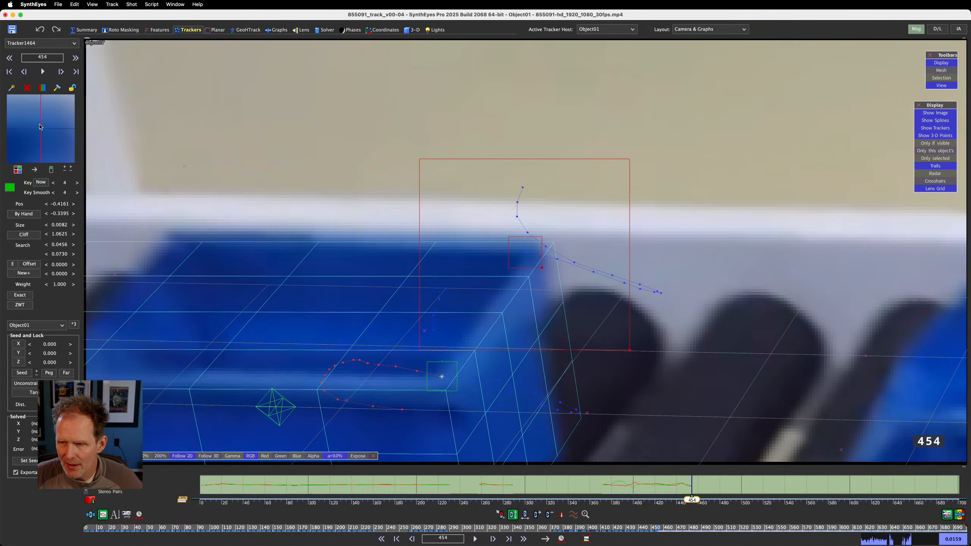
Advance Tracker1464 one frame at a time from 454 to 460, keeping it aligned to the bin corner
key(d)
key(d)
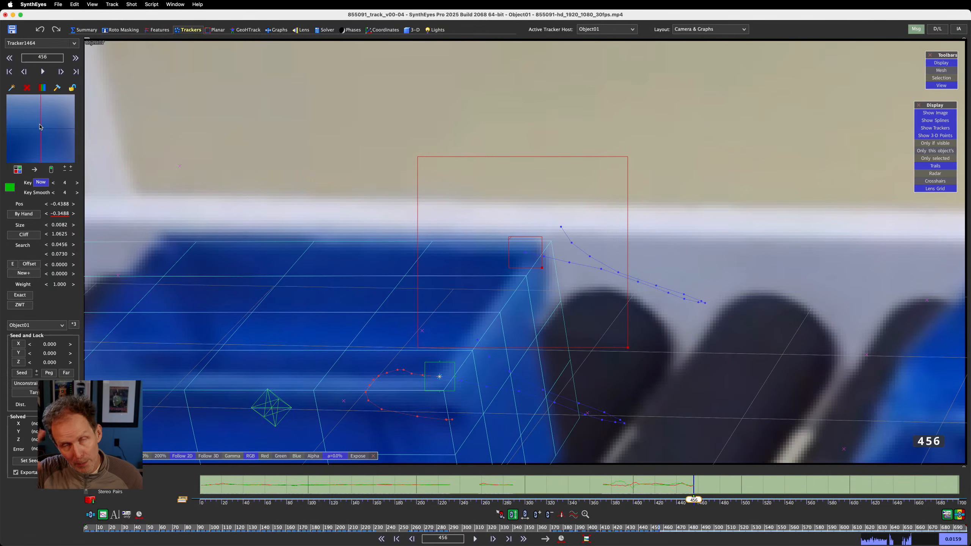
key(d)
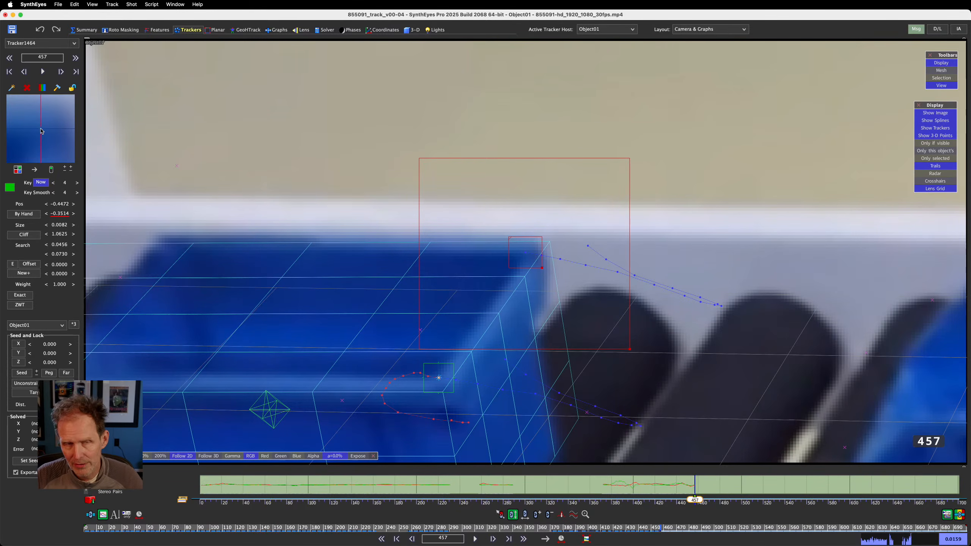
key(d)
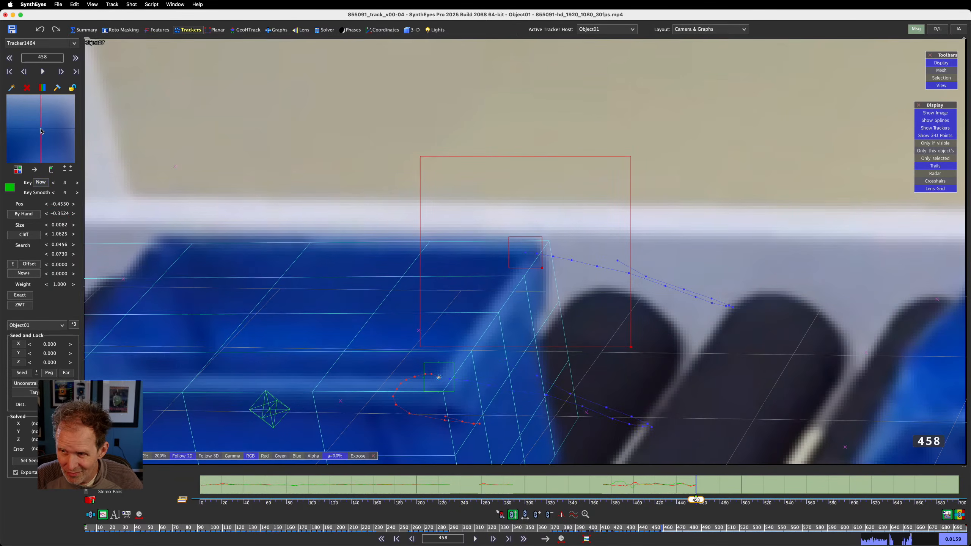
key(d)
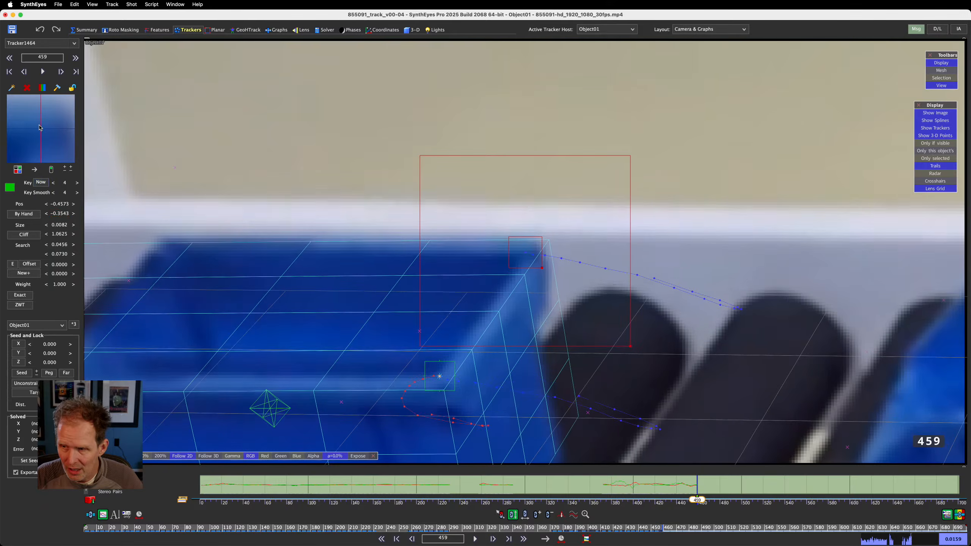
key(d)
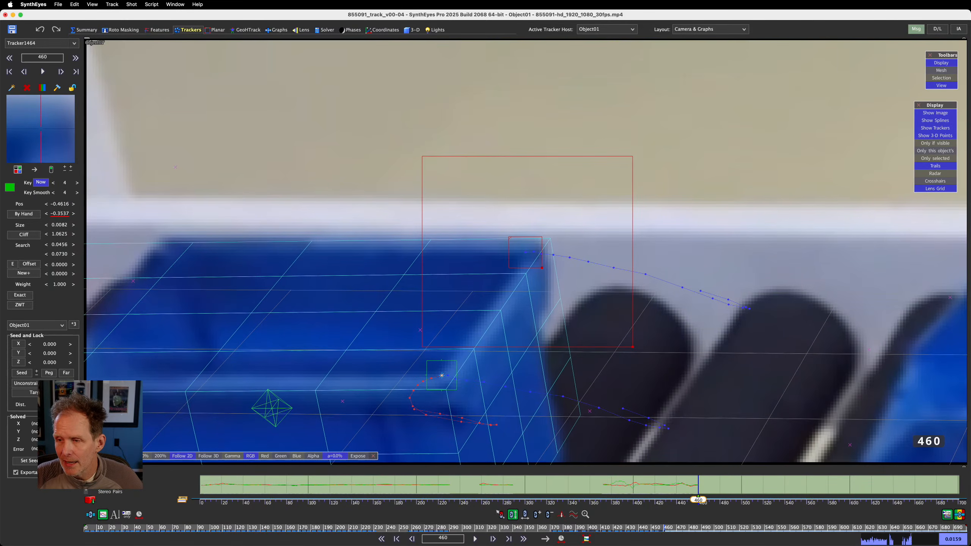
Continue tracking the blue bin's corner with Tracker1464 from frame 460 to frame 484
key(d)
key(d)
key(d)
key(d)
key(d)
key(d)
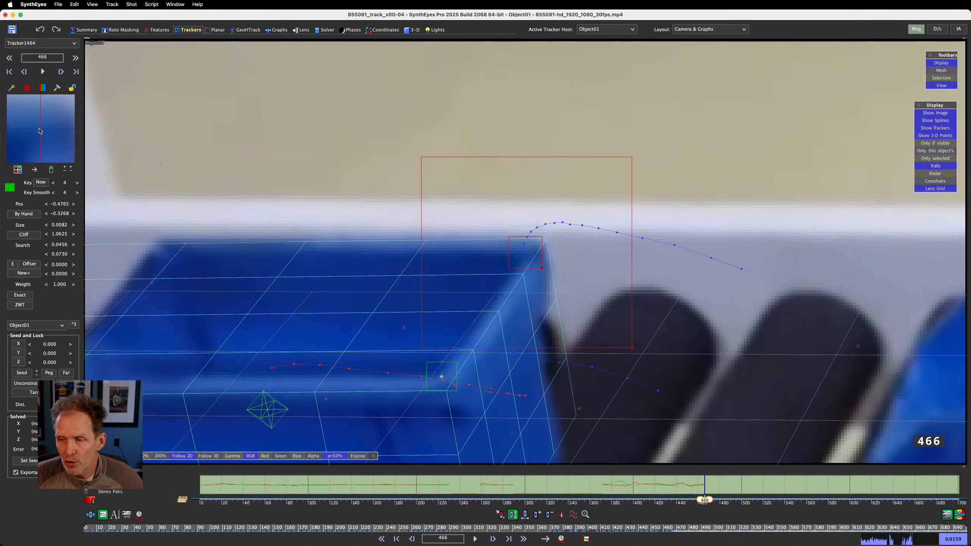
key(d)
key(d)
key(d)
key(d)
key(d)
key(d)
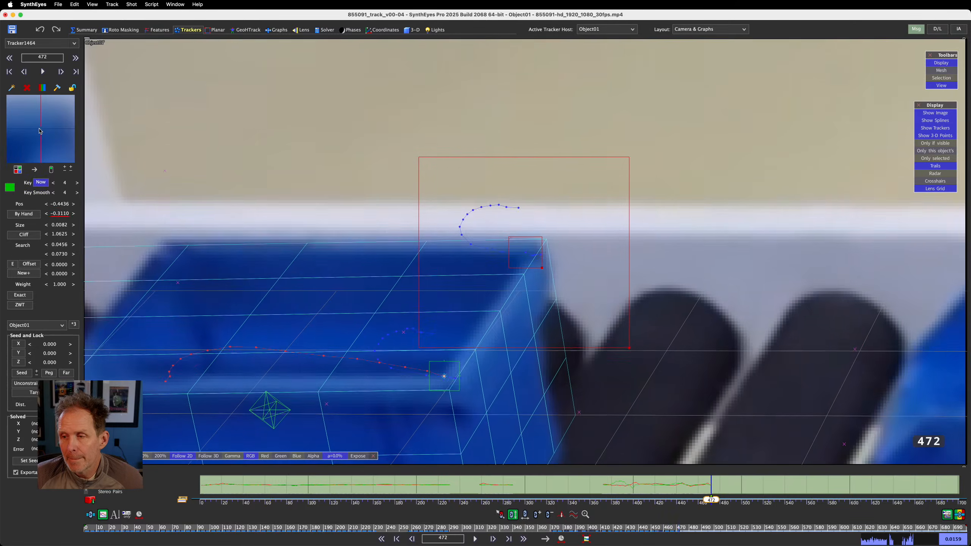
key(d)
key(d)
key(d)
key(d)
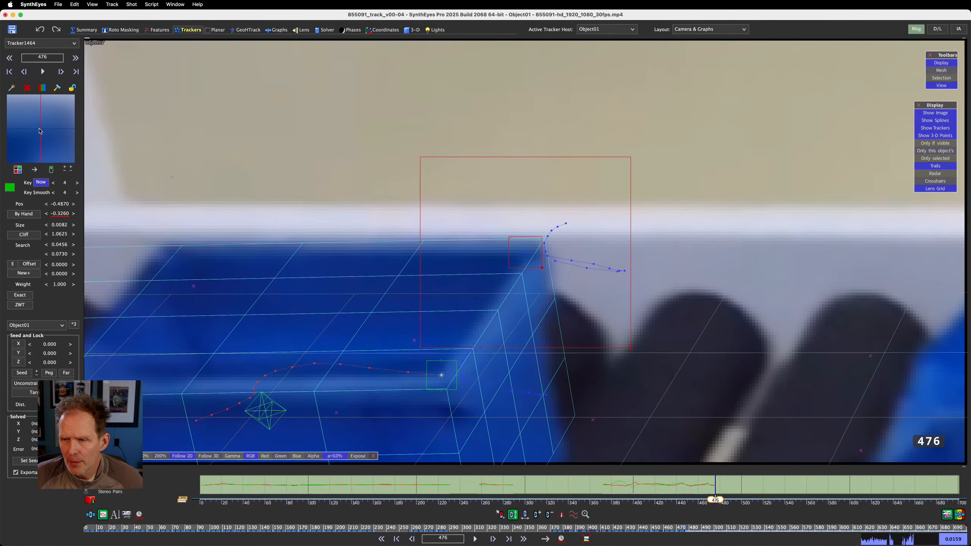
key(d)
key(d)
key(d)
key(d)
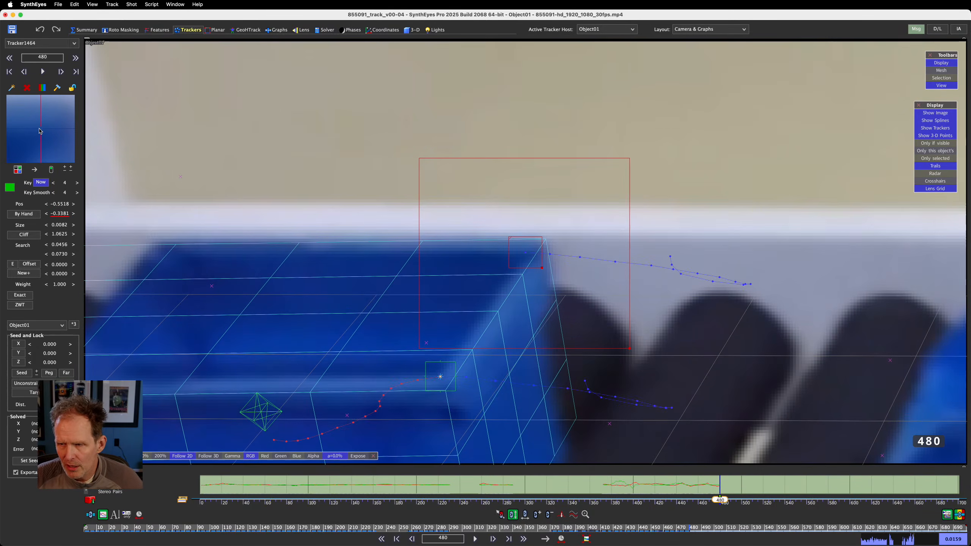
key(d)
key(d)
key(d)
key(d)
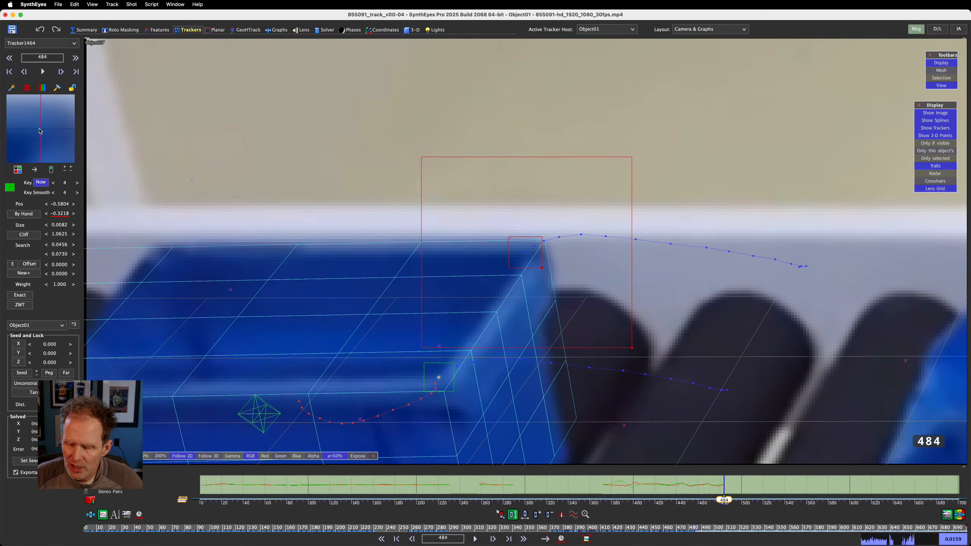
Extend Tracker1464's track of the bin corner from frame 484 to frame 520
key(d)
key(d)
key(d)
key(d)
key(d)
key(d)
key(d)
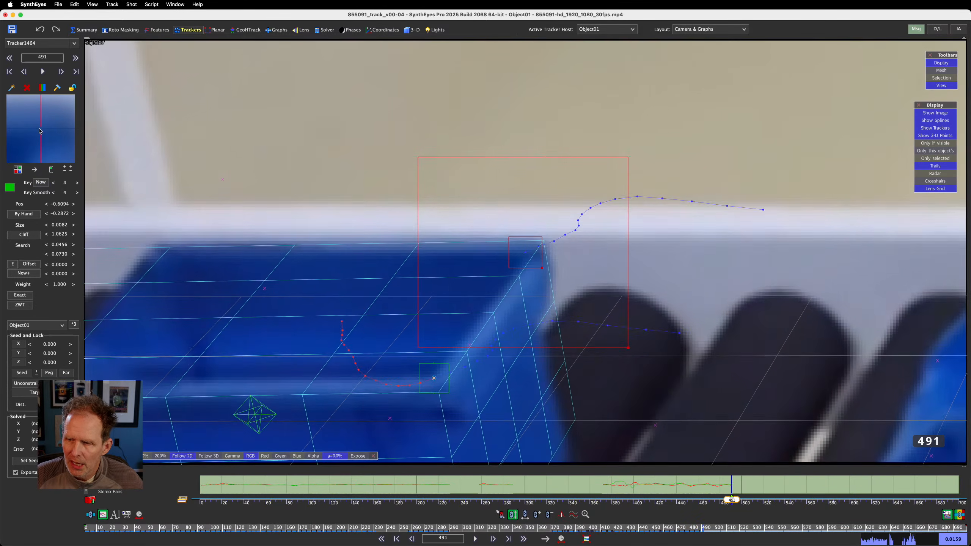
key(d)
key(d)
key(d)
key(d)
key(d)
key(d)
key(d)
key(d)
key(d)
key(d)
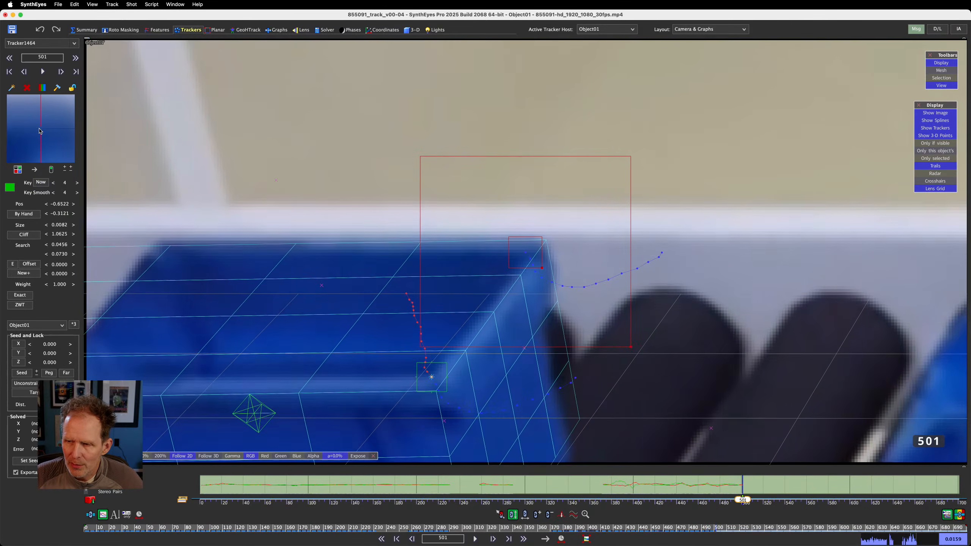
key(d)
key(d)
key(d)
key(d)
key(d)
key(d)
key(d)
key(d)
key(d)
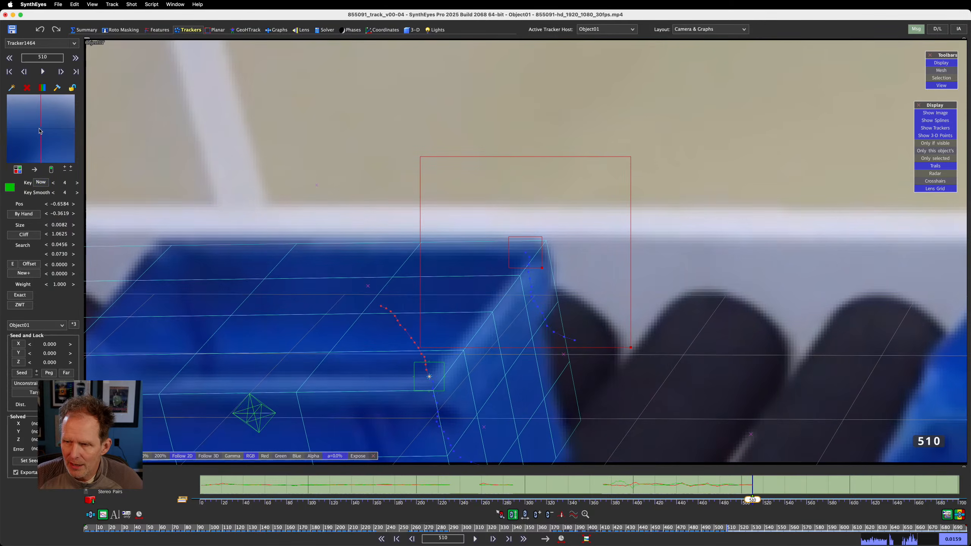
key(d)
key(d)
key(d)
key(d)
key(d)
key(d)
key(d)
key(d)
key(d)
key(d)
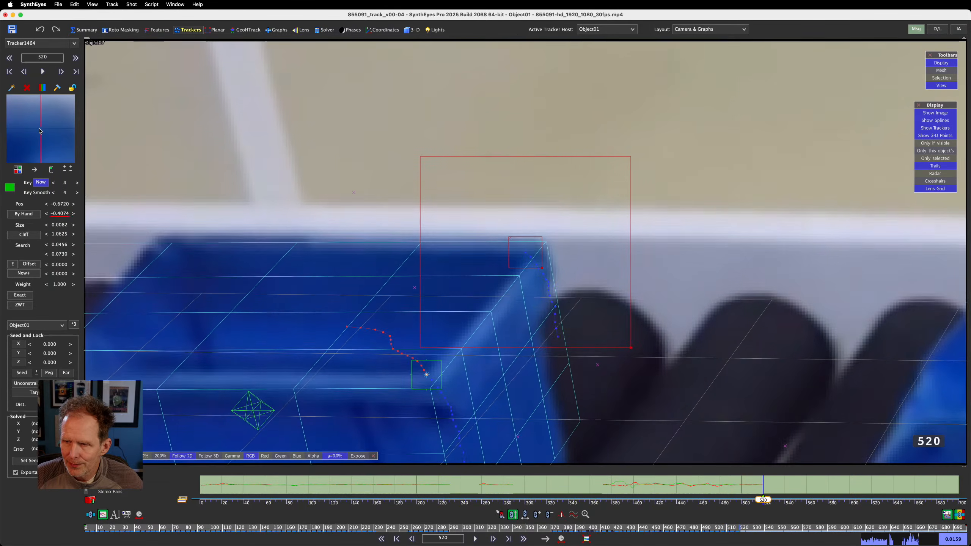
Carry Tracker1464's track of the bin corner onward from frame 520 to frame 554
key(d)
key(d)
key(d)
key(d)
key(d)
key(d)
key(d)
key(d)
key(d)
key(d)
key(d)
key(d)
key(d)
key(d)
key(d)
key(d)
key(d)
key(d)
key(d)
key(d)
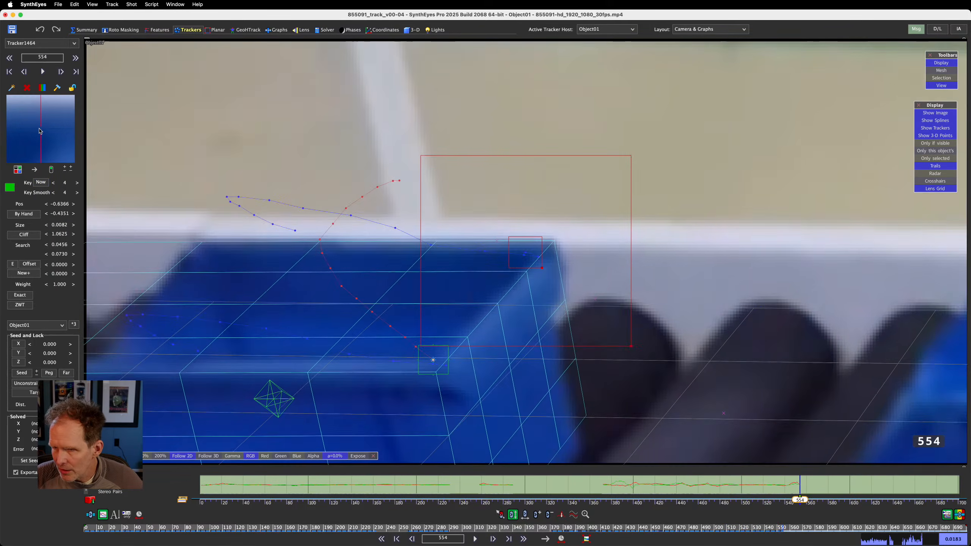
Return to frame 544 and shift Tracker1464 slightly so it sits on the blue bin's corner
key(s)
key(s)
key(s)
key(s)
key(s)
key(s)
key(s)
key(s)
key(s)
key(s)
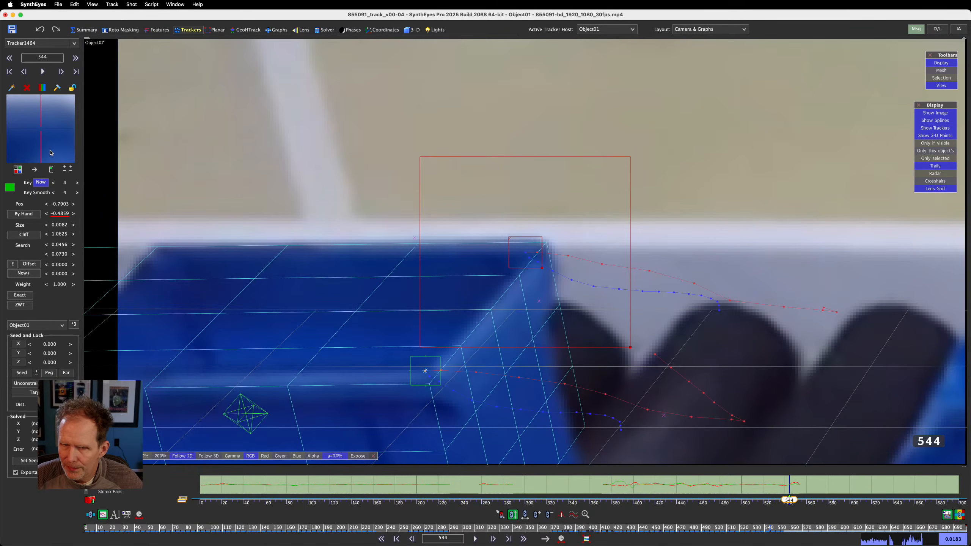
drag(59, 147, 56, 146)
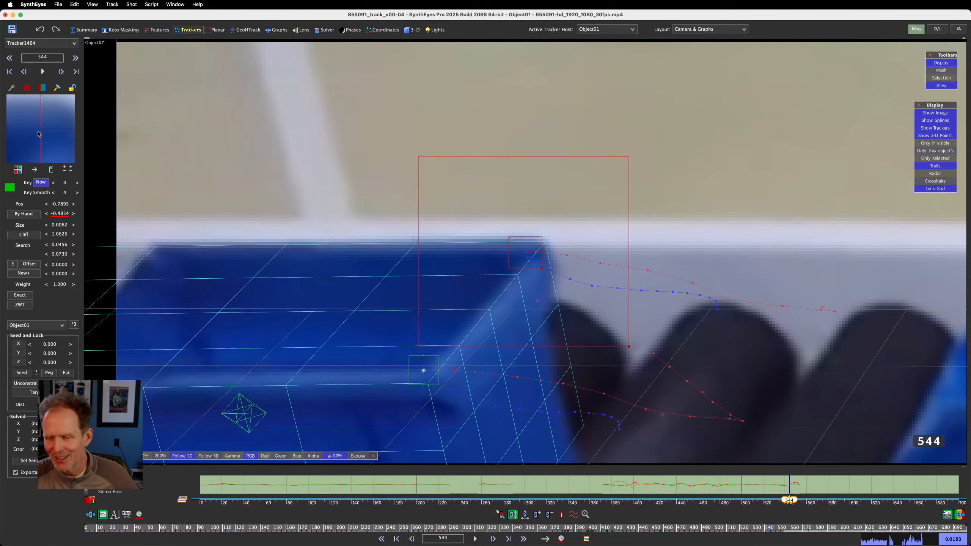
Retrack the motion-blurred bin corner with Tracker1464 frame by frame from 544 to 551
key(d)
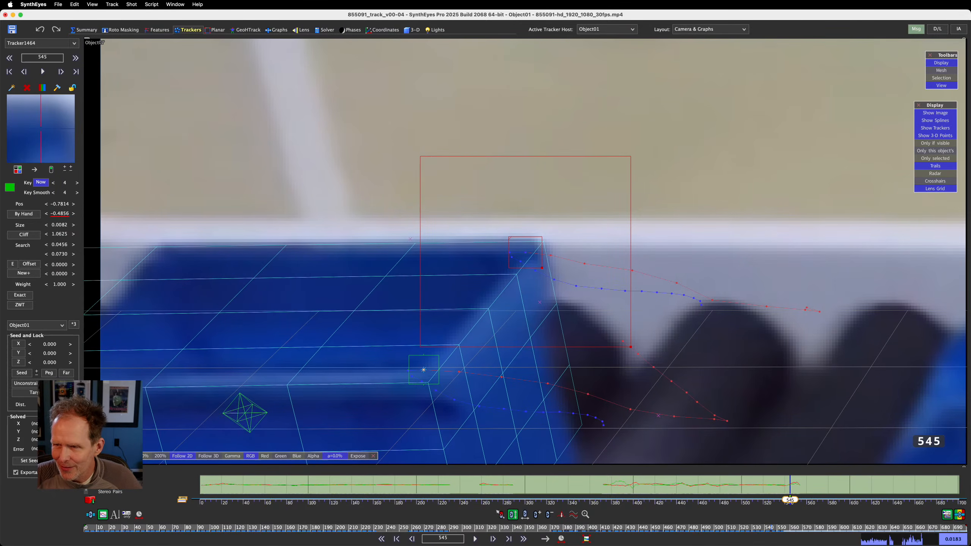
key(d)
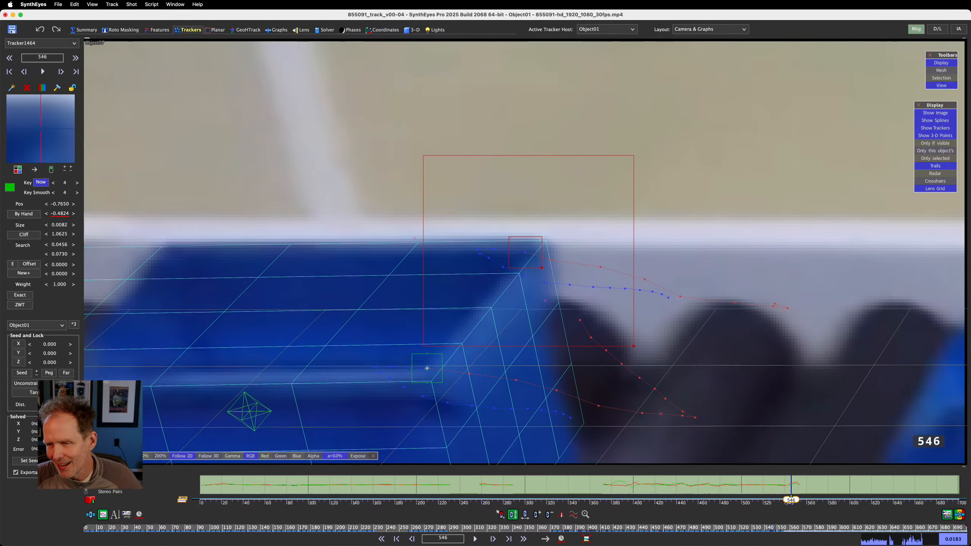
key(d)
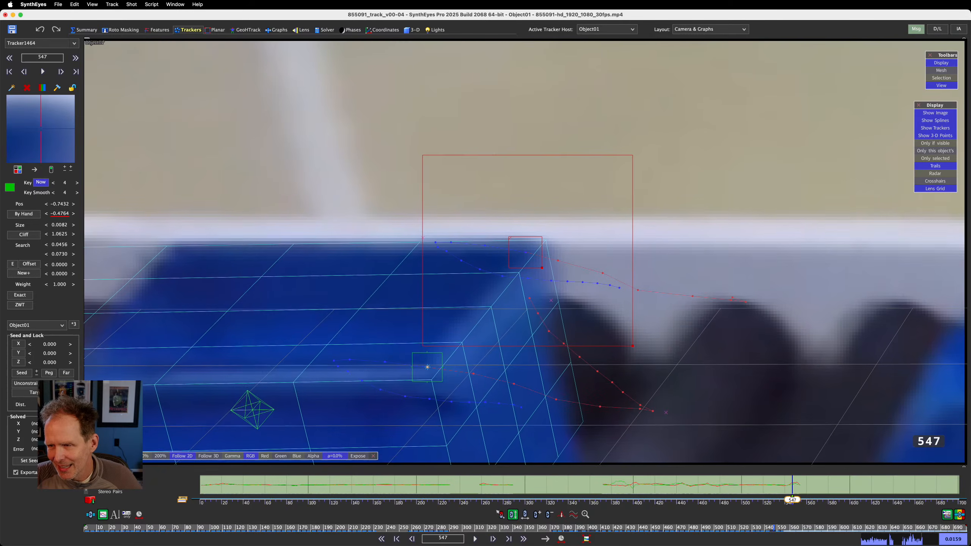
key(d)
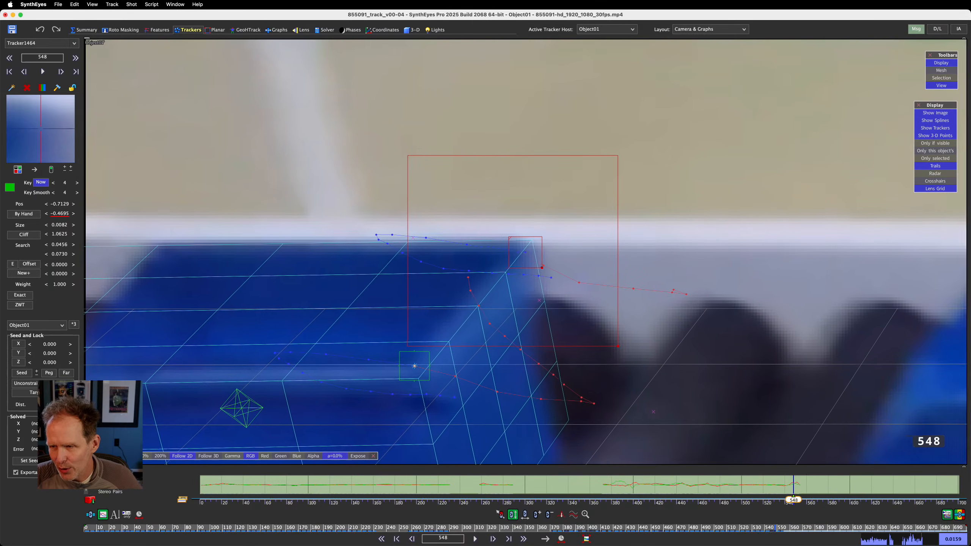
key(d)
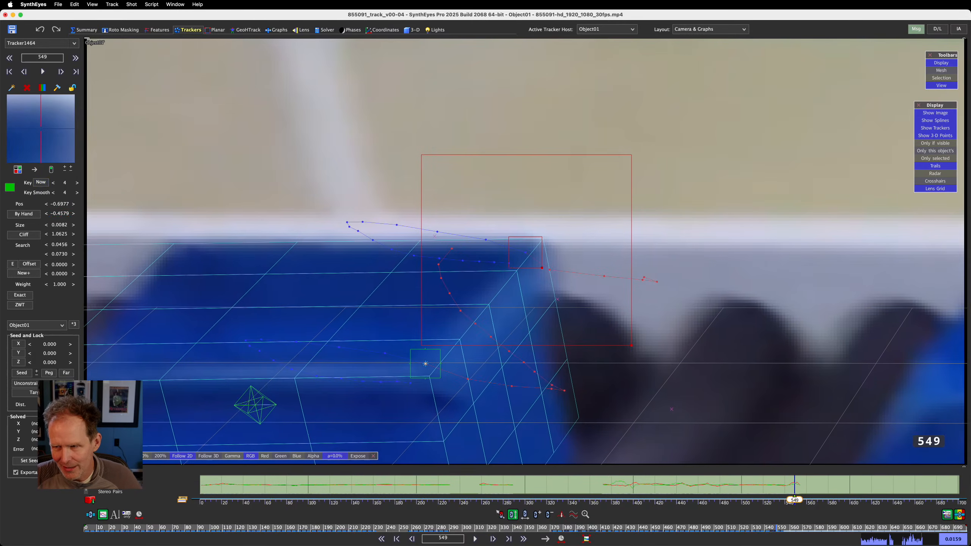
key(d)
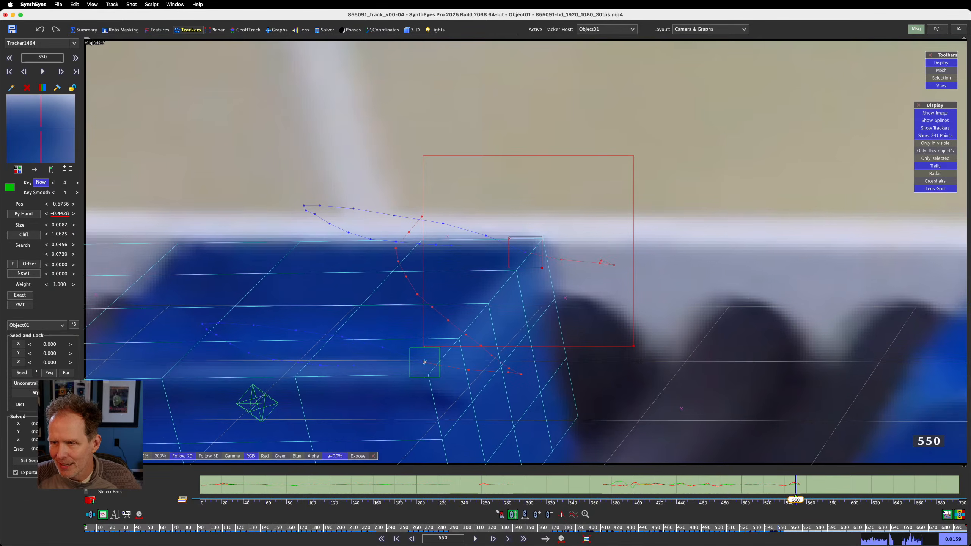
key(d)
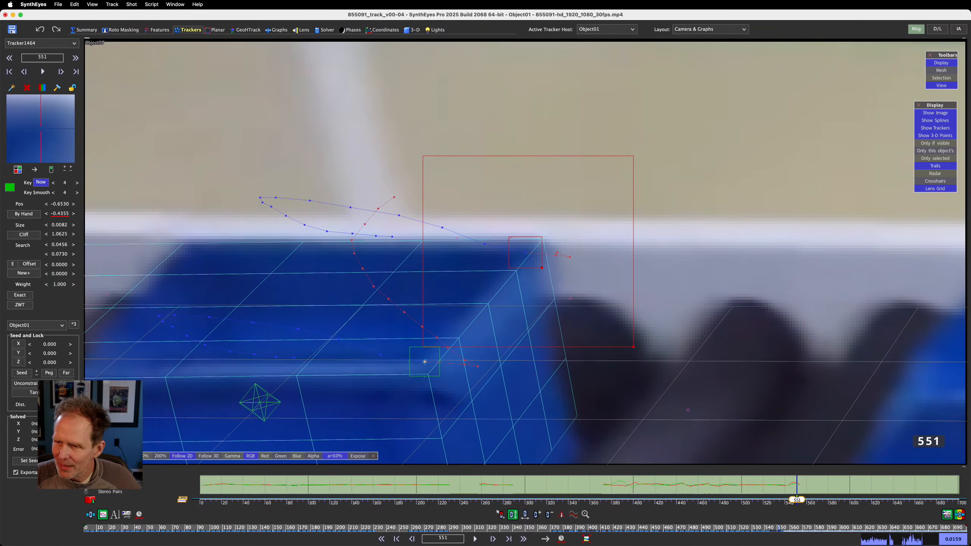
Correct Tracker1464's position on the bin corner at frame 552 and track it forward to frame 555
key(d)
drag(40, 129, 36, 130)
key(d)
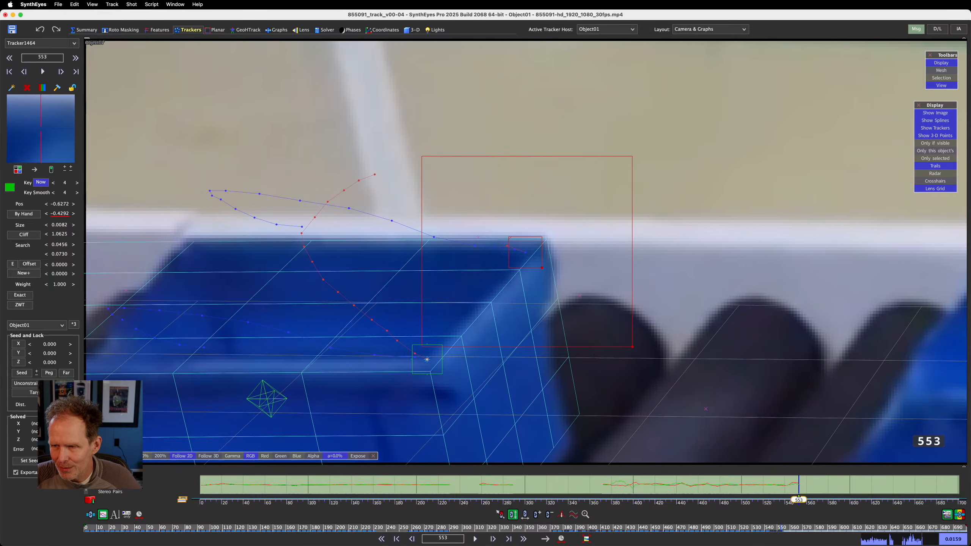
key(d)
key(d)
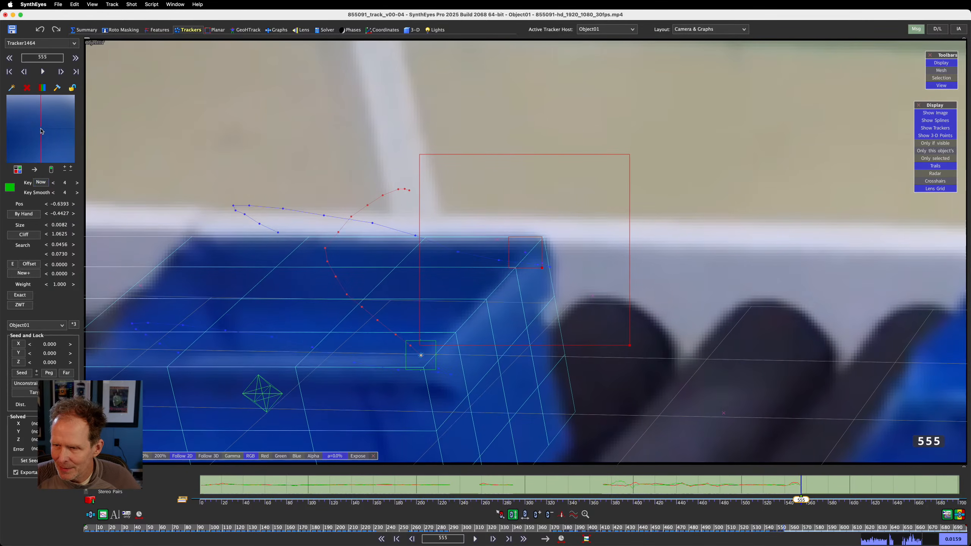
Track Tracker1464 along the bin corner from frame 555 to frame 570 and nudge it back onto the corner by hand there
key(d)
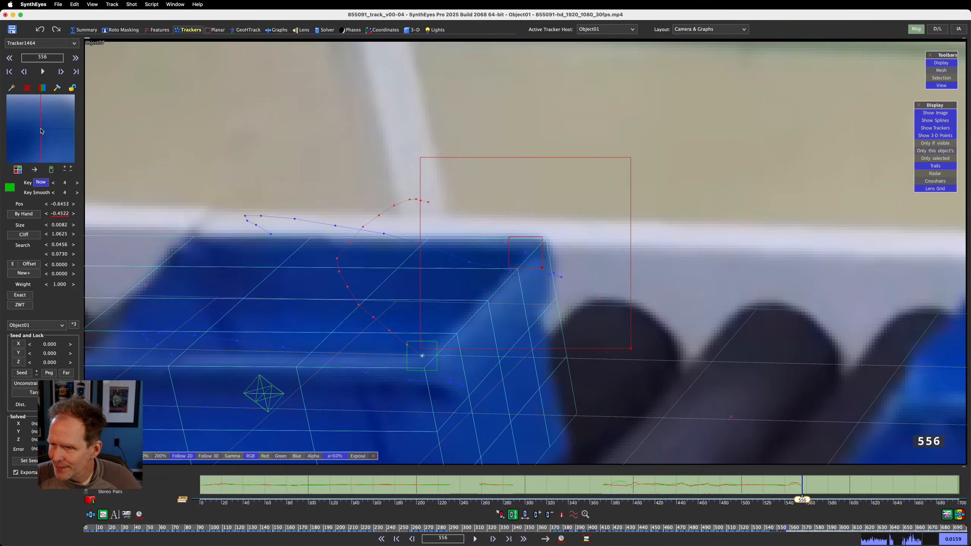
key(d)
key(d)
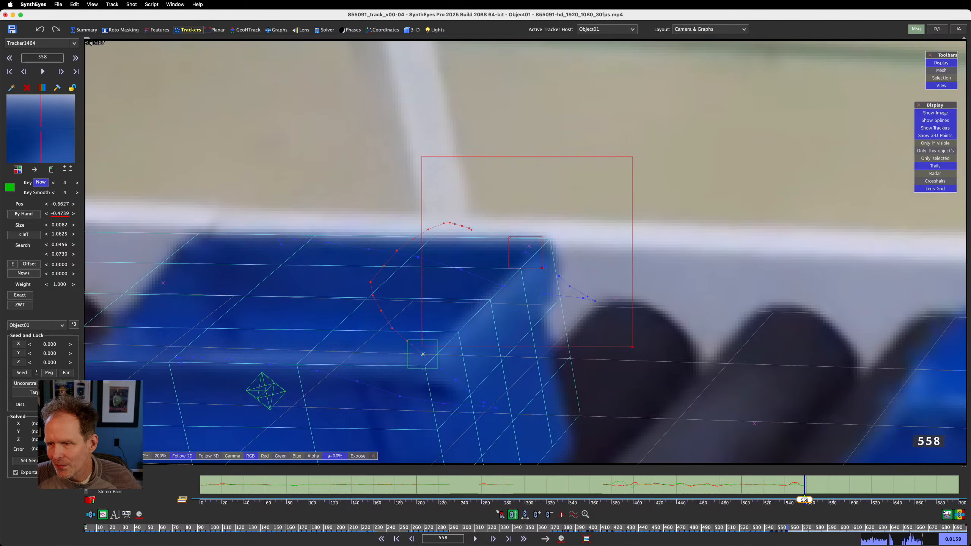
key(d)
key(d)
key(d)
key(d)
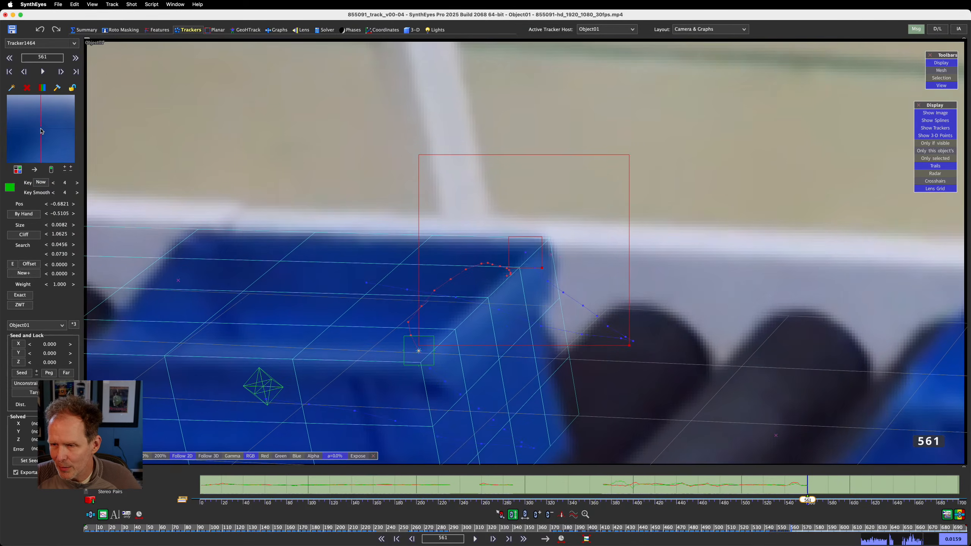
key(d)
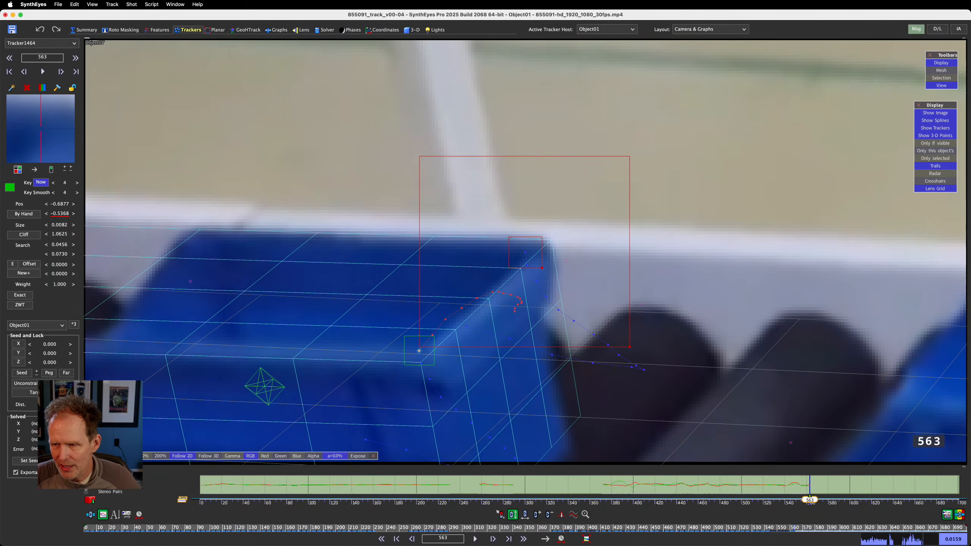
key(d)
key(d)
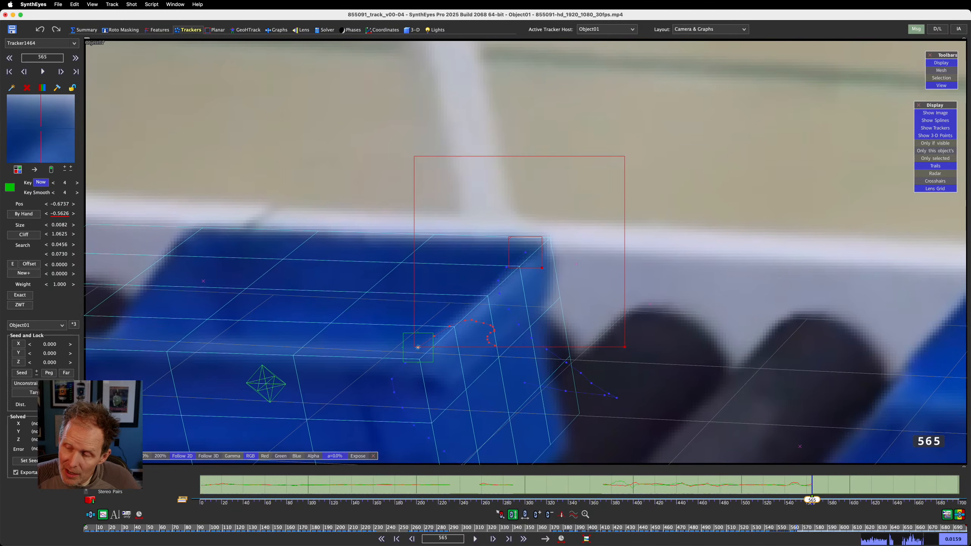
key(d)
key(d)
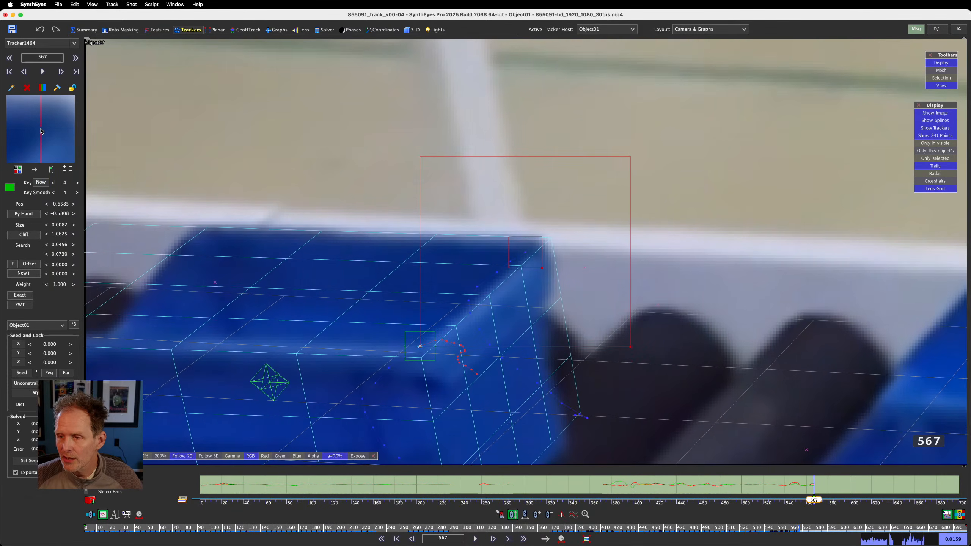
key(d)
key(d)
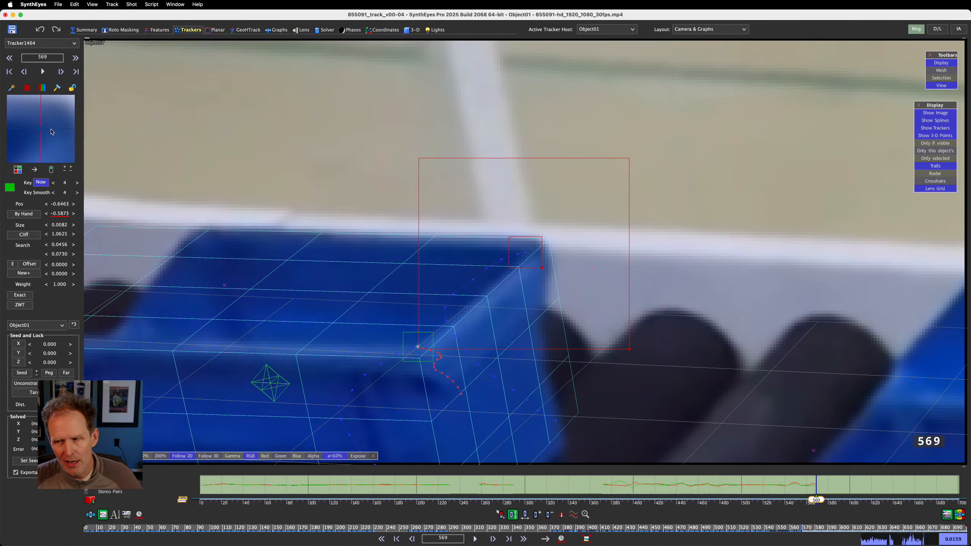
key(d)
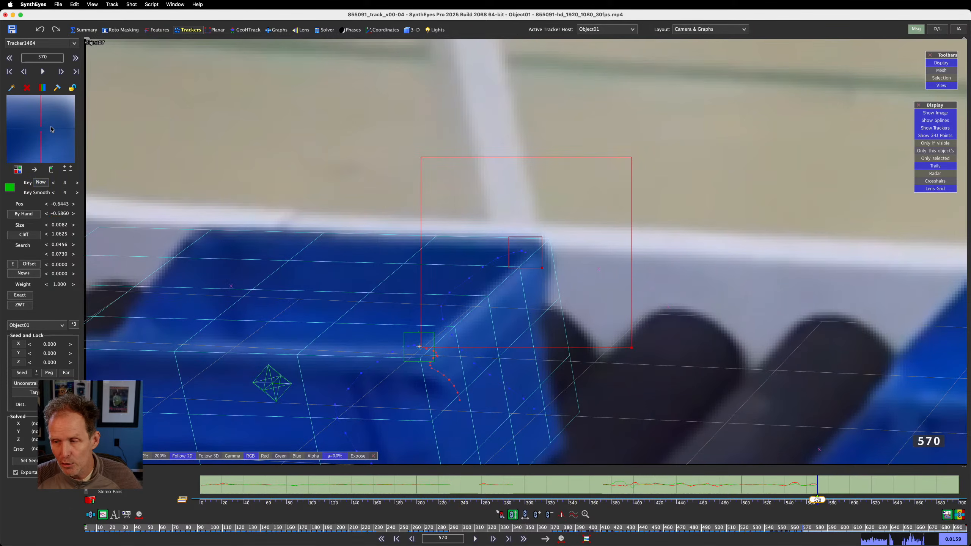
drag(52, 135, 49, 135)
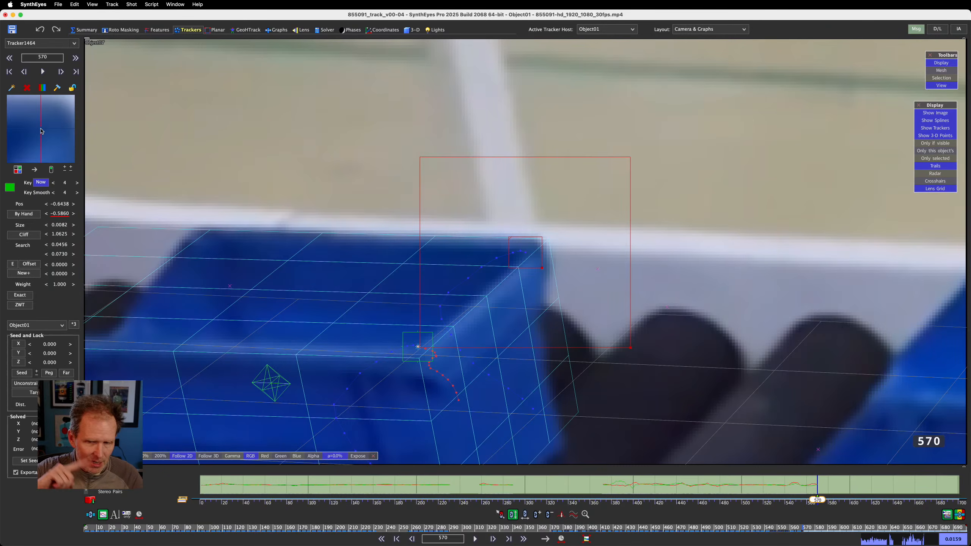
Carry Tracker1464's track of the bin corner onward from frame 570 to frame 646
key(d)
key(d)
key(d)
key(d)
key(d)
key(d)
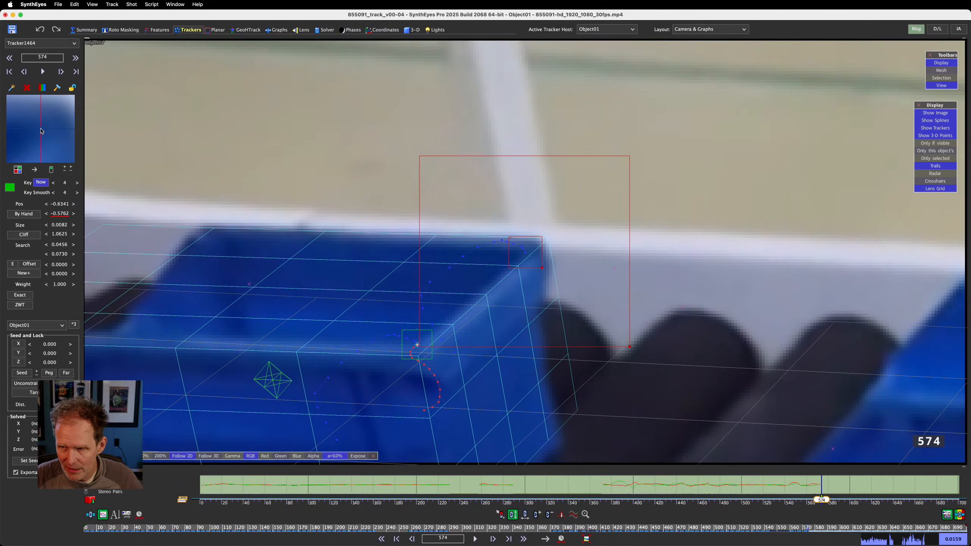
key(d)
key(d)
key(d)
key(d)
key(d)
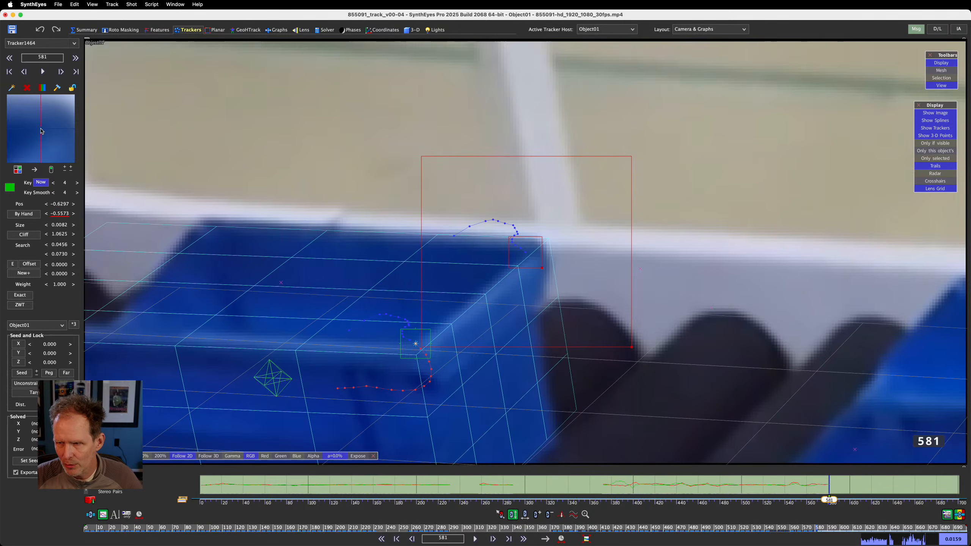
key(d)
key(d)
key(d)
key(d)
key(d)
key(d)
key(d)
key(d)
key(d)
key(d)
key(d)
key(d)
key(d)
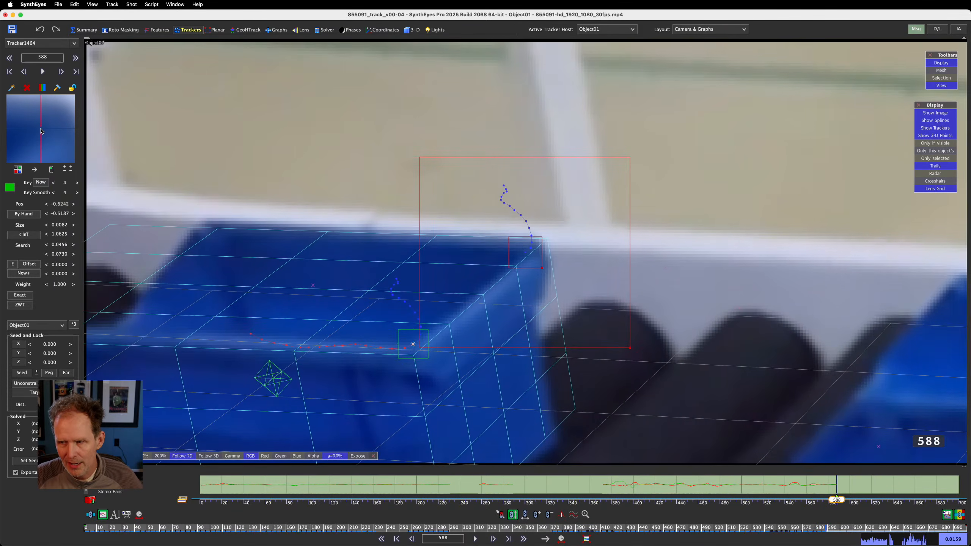
key(d)
key(d)
key(d)
key(d)
key(d)
key(d)
key(d)
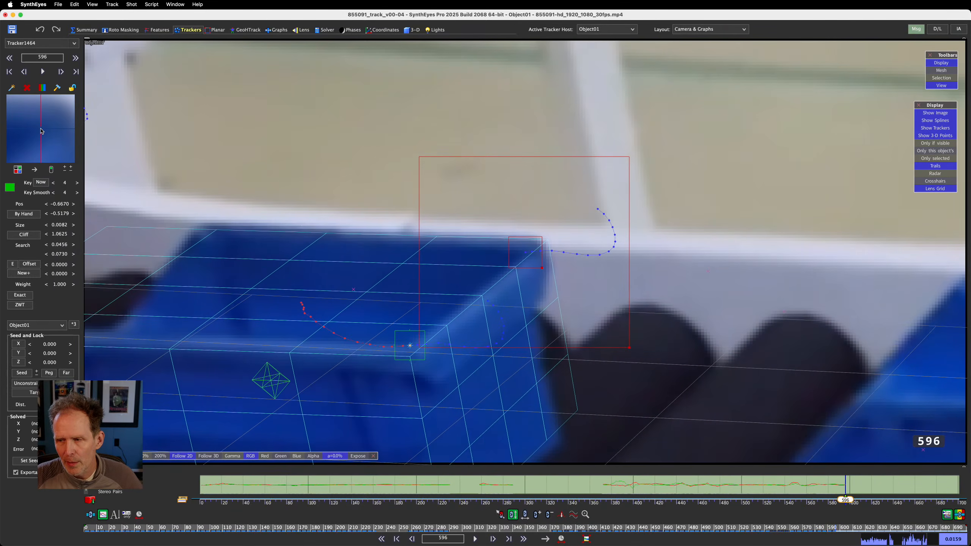
key(d)
key(d)
key(d)
key(d)
key(d)
key(d)
key(d)
key(d)
key(d)
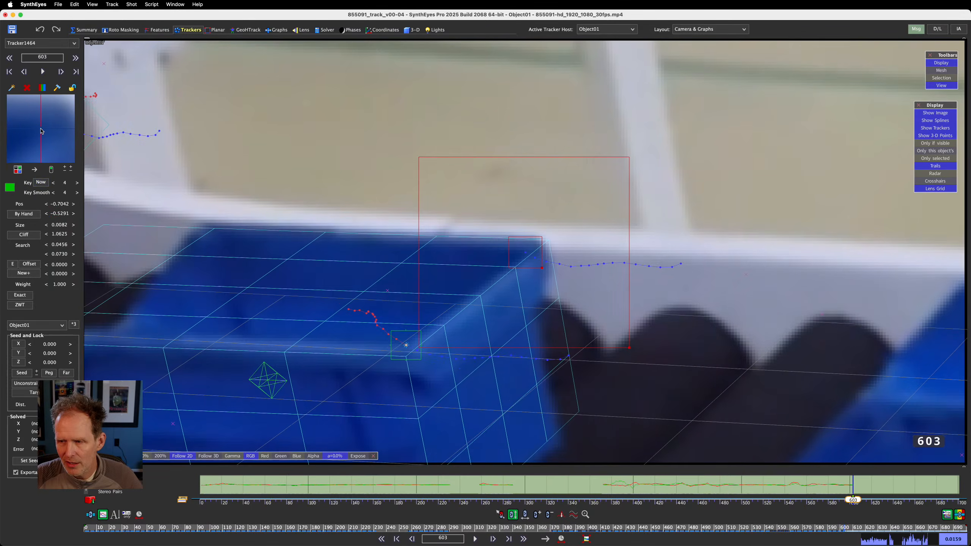
key(d)
key(d)
key(d)
key(d)
key(d)
key(d)
key(d)
key(d)
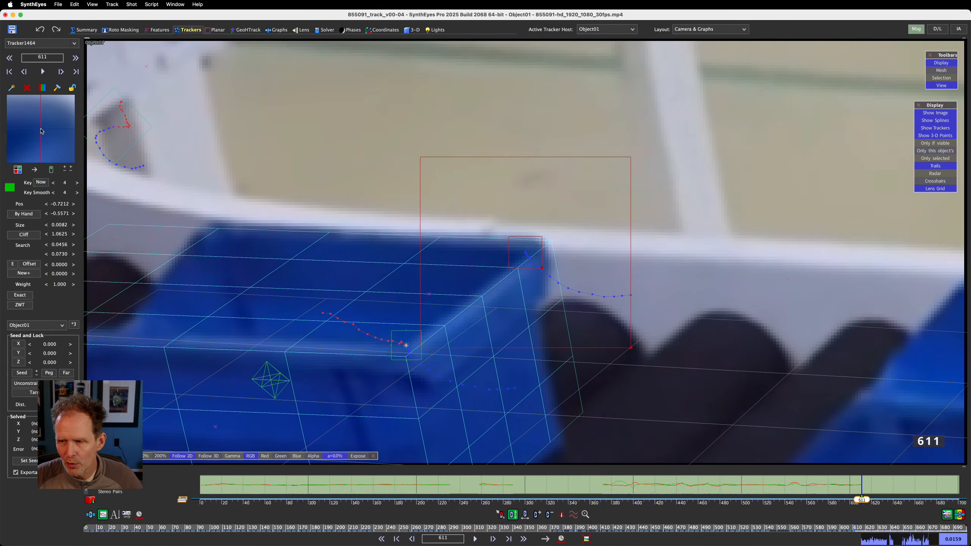
key(d)
key(d)
key(d)
key(d)
key(d)
key(d)
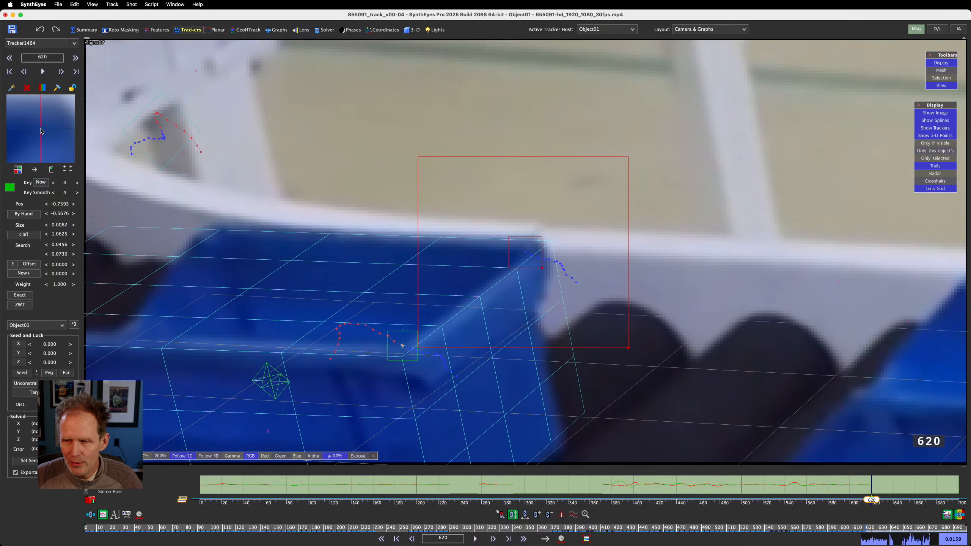
key(d)
key(d)
key(d)
key(d)
key(d)
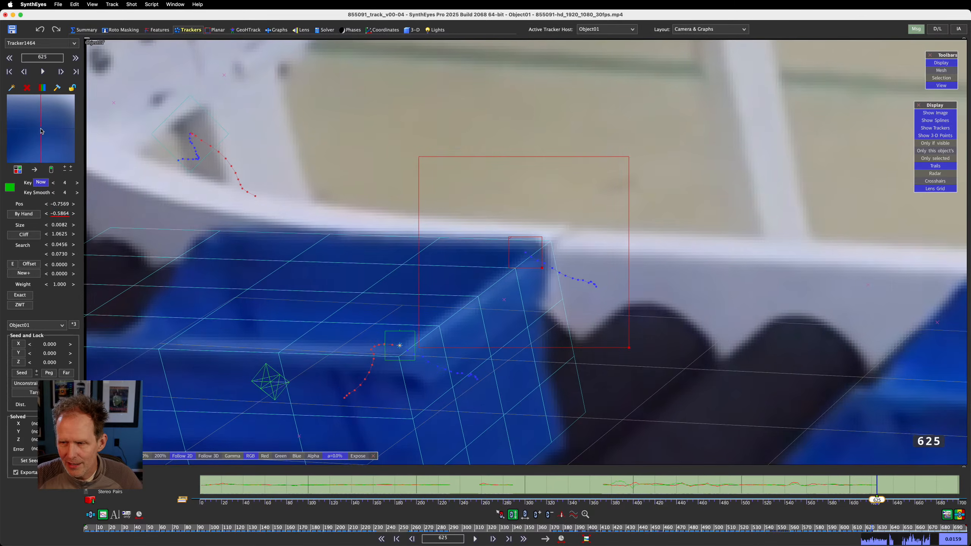
key(d)
key(d)
key(d)
key(d)
key(d)
key(d)
key(d)
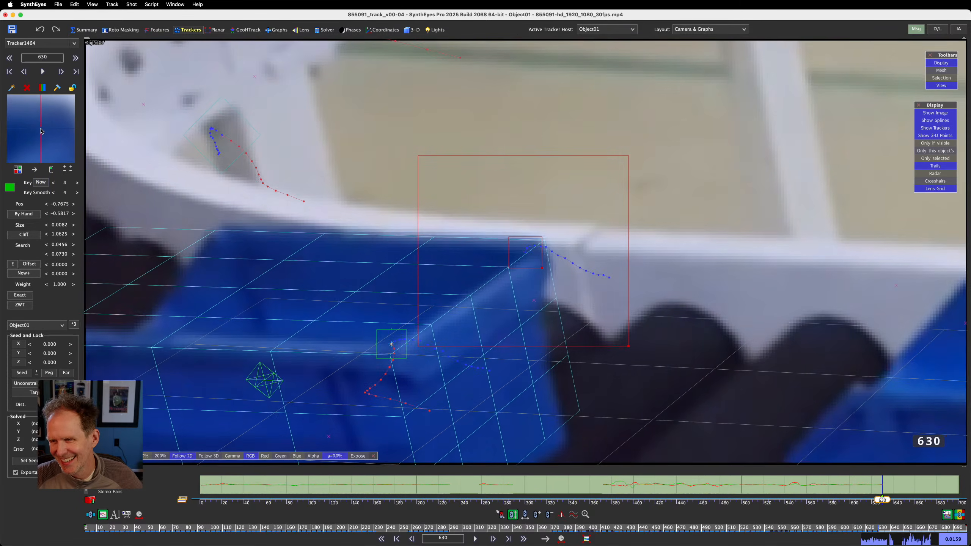
key(d)
key(d)
key(d)
key(d)
key(d)
key(d)
key(d)
key(d)
key(d)
key(d)
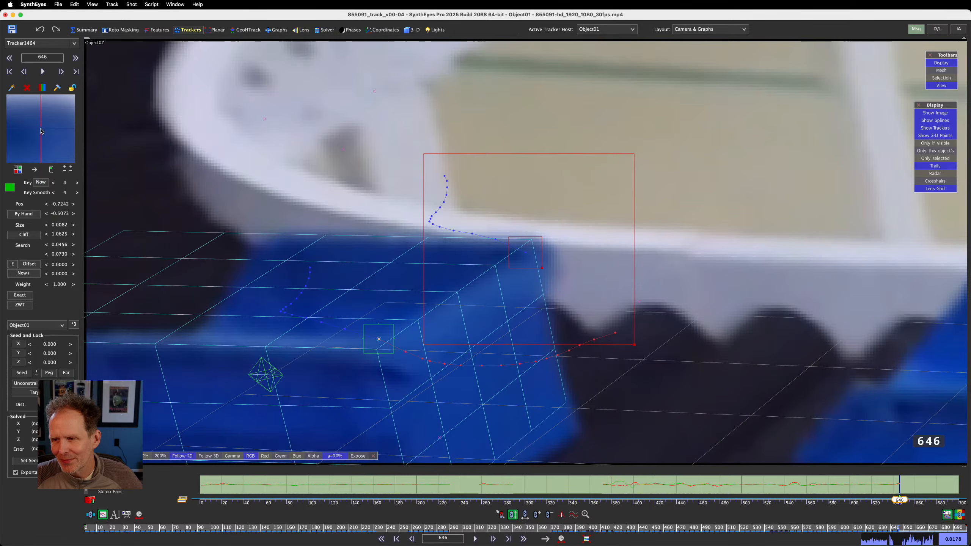
Return to frame 645, realign Tracker1464 with the blurred bin corner, and retrack it with hand corrections through frame 649
key(s)
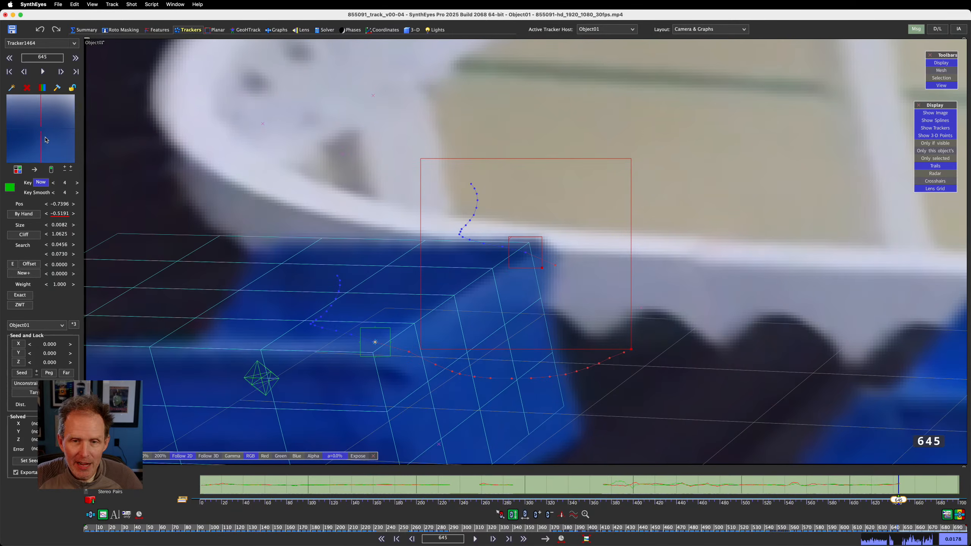
key(d)
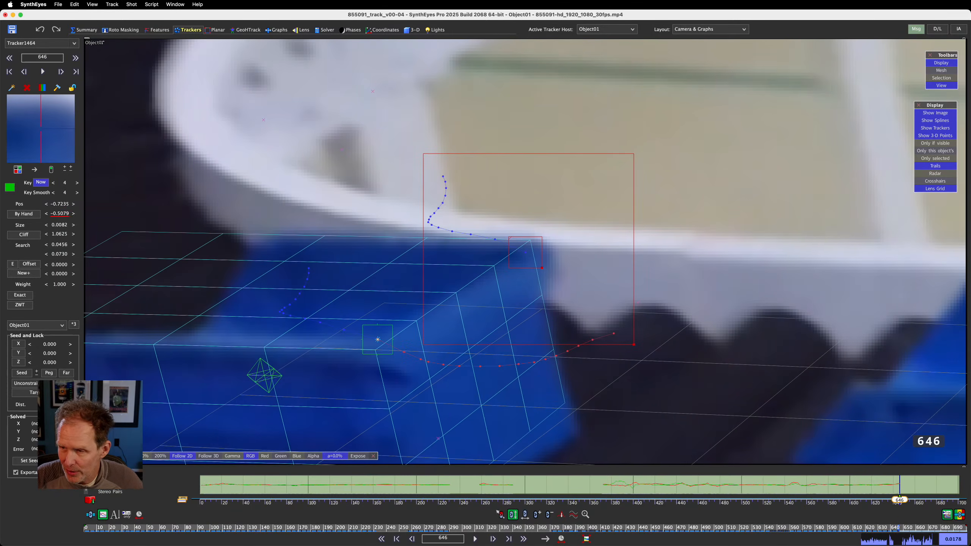
key(d)
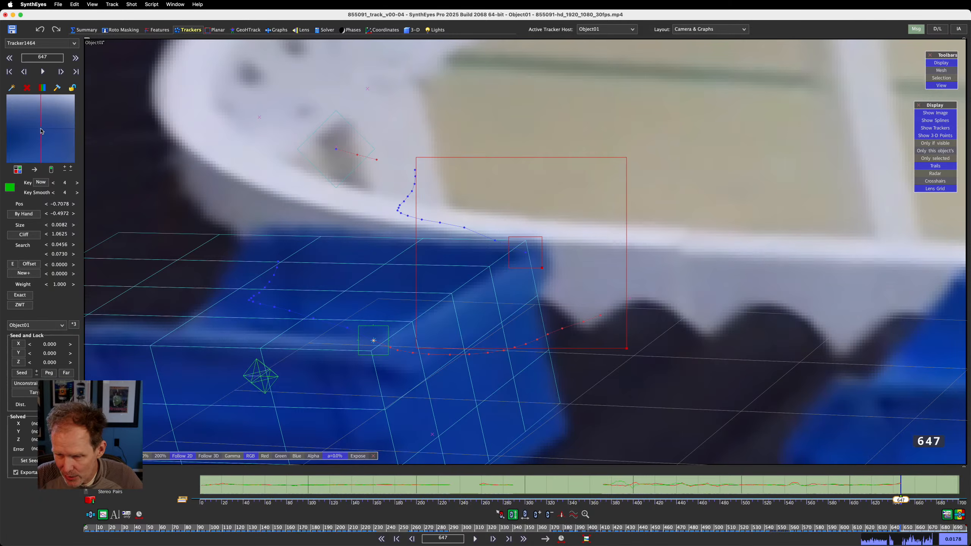
key(d)
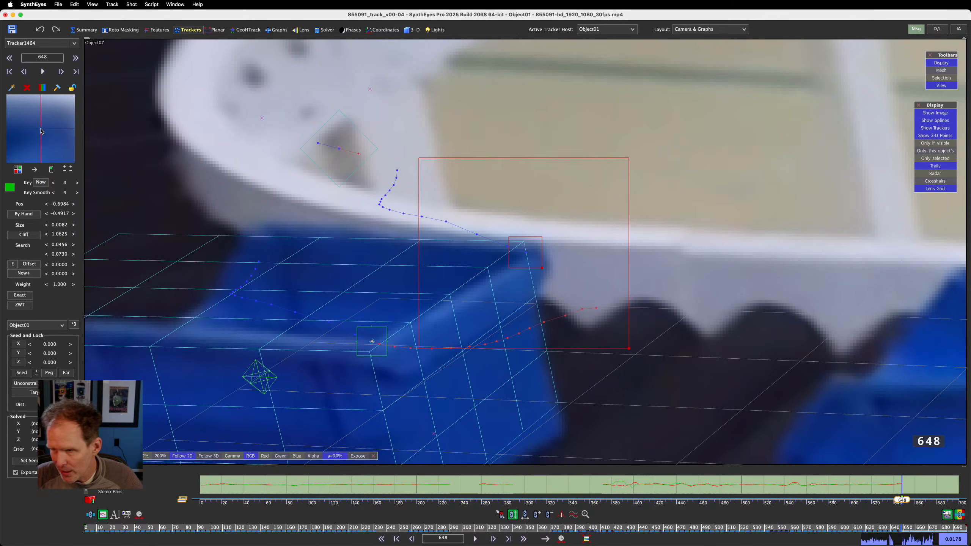
key(d)
click(42, 131)
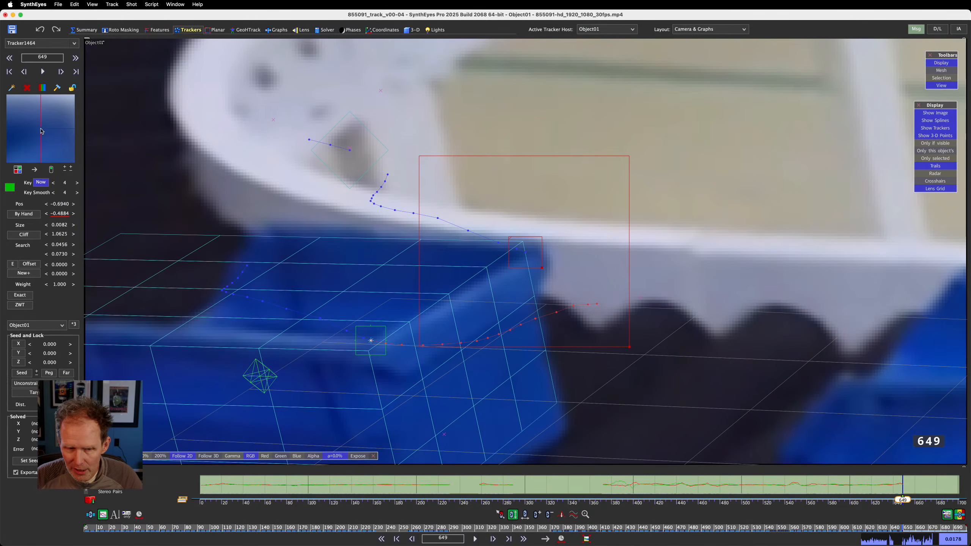
Advance Tracker1464 frame by frame from 649 to 654, keeping it aligned with the bin corner
key(d)
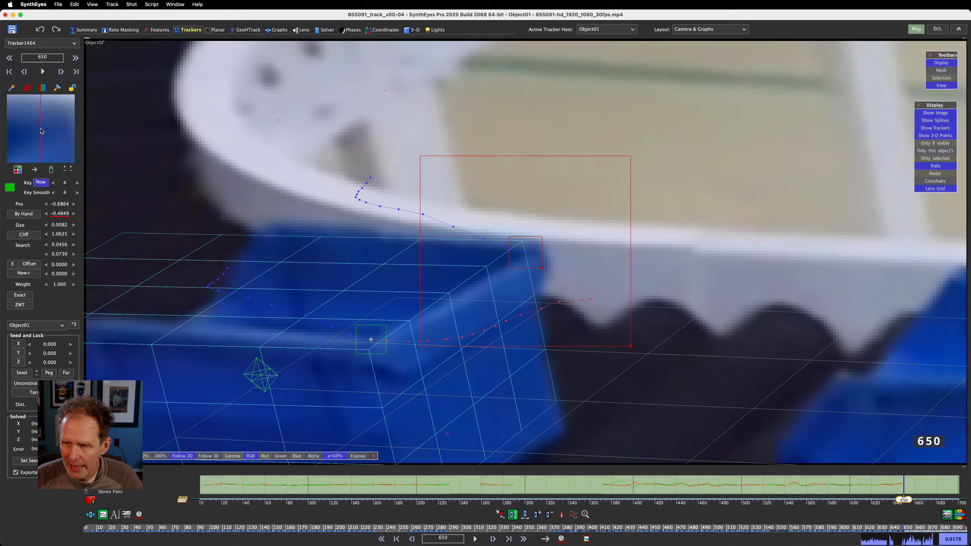
key(d)
key(d)
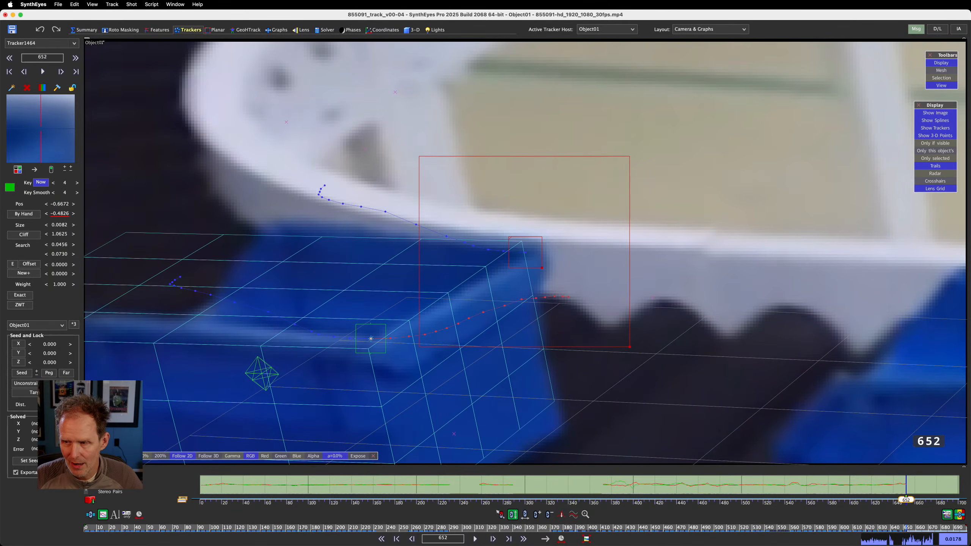
key(d)
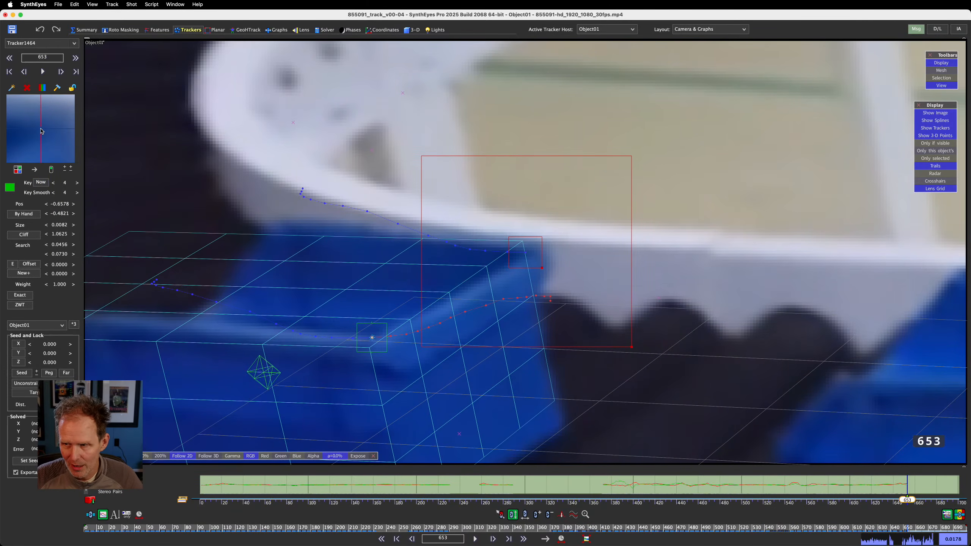
key(d)
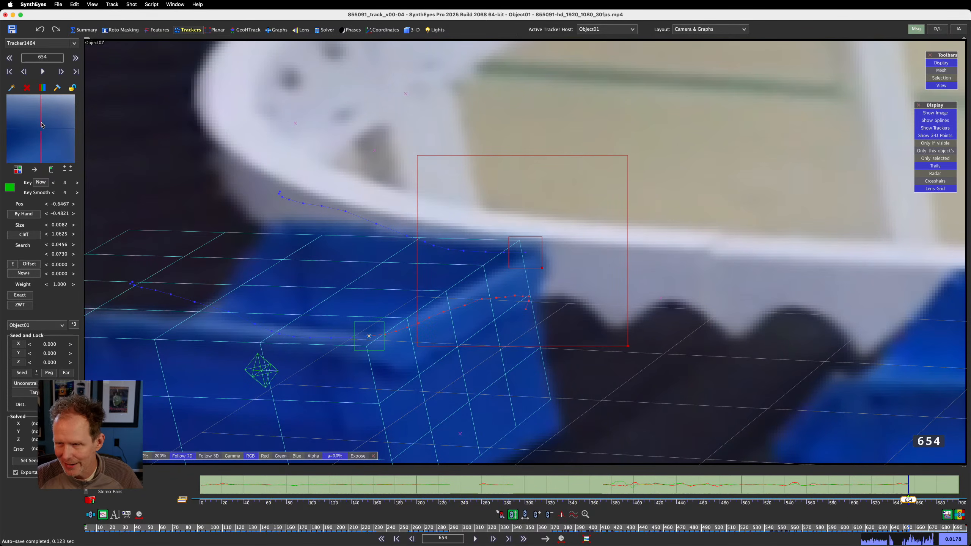
Continue Tracker1464's track of the bin corner from frame 654 through frame 689 and on towards the end of the shot
key(d)
key(d)
key(d)
key(d)
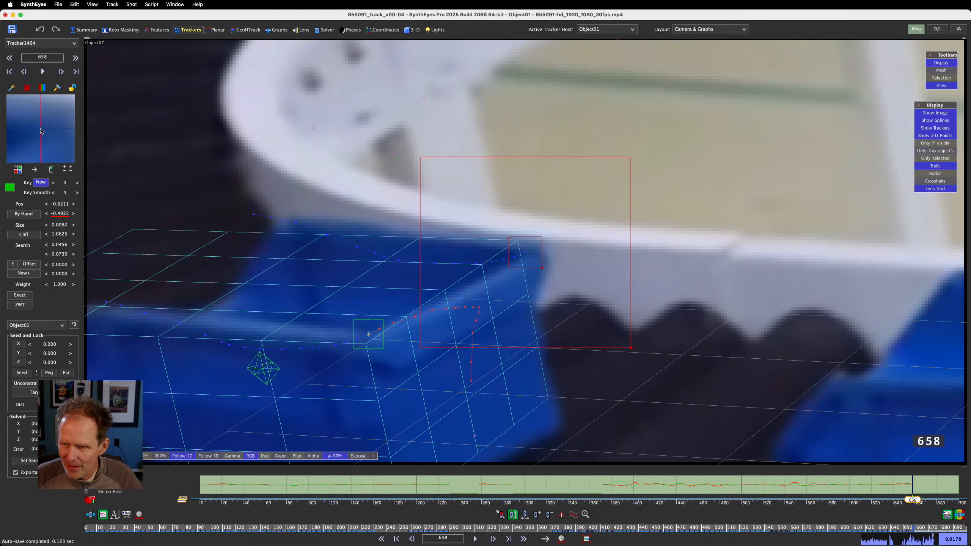
key(d)
key(d)
key(d)
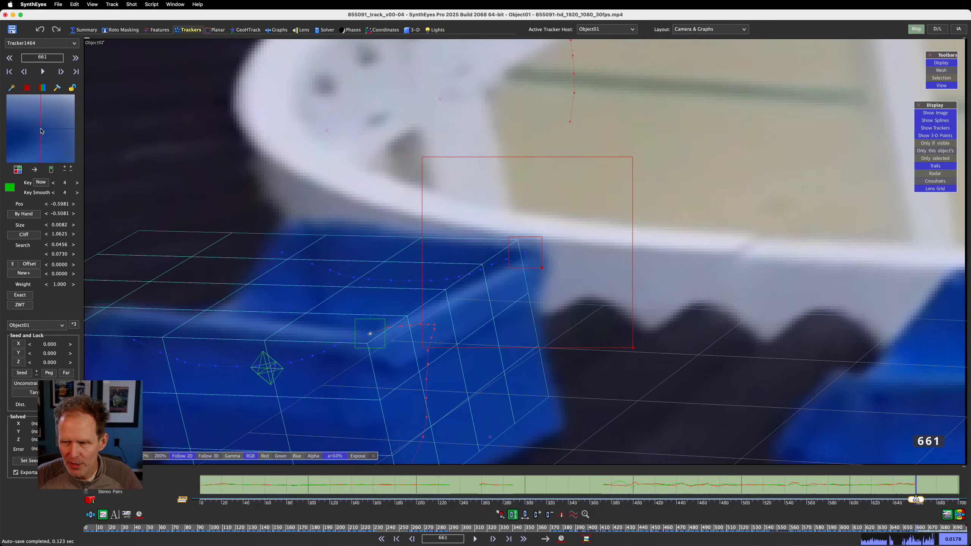
key(d)
key(d)
key(d)
key(d)
key(d)
key(d)
key(d)
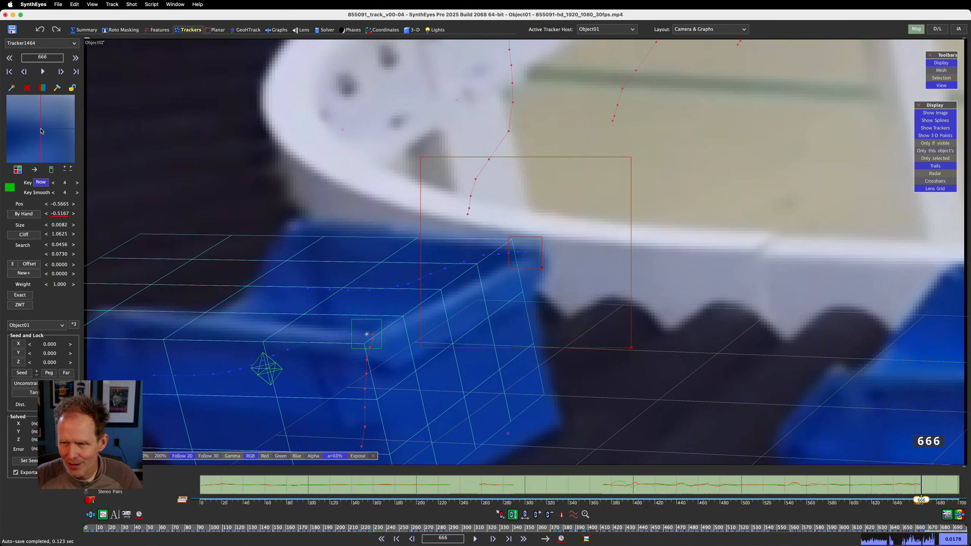
key(d)
key(d)
key(d)
key(d)
key(d)
key(d)
key(d)
key(d)
key(d)
key(d)
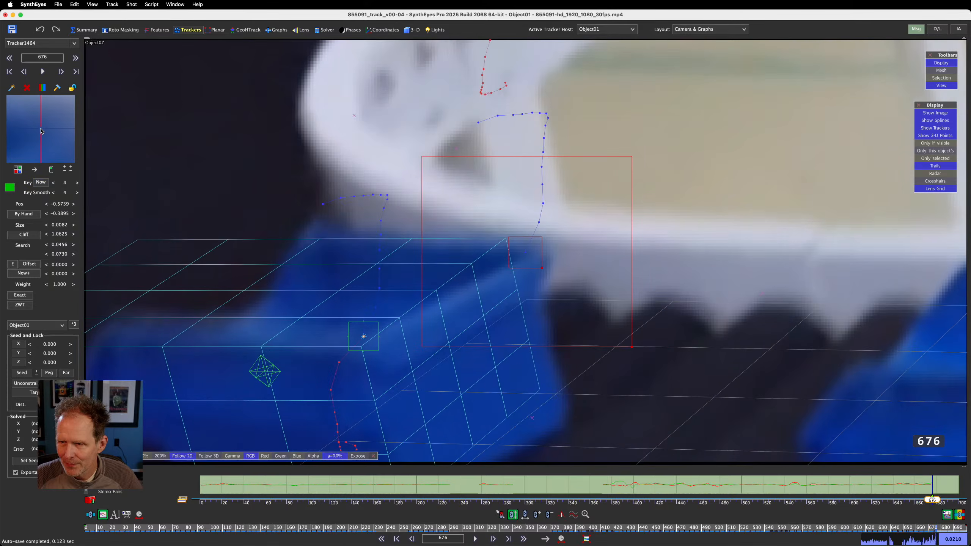
key(d)
key(d)
key(d)
key(d)
key(d)
key(d)
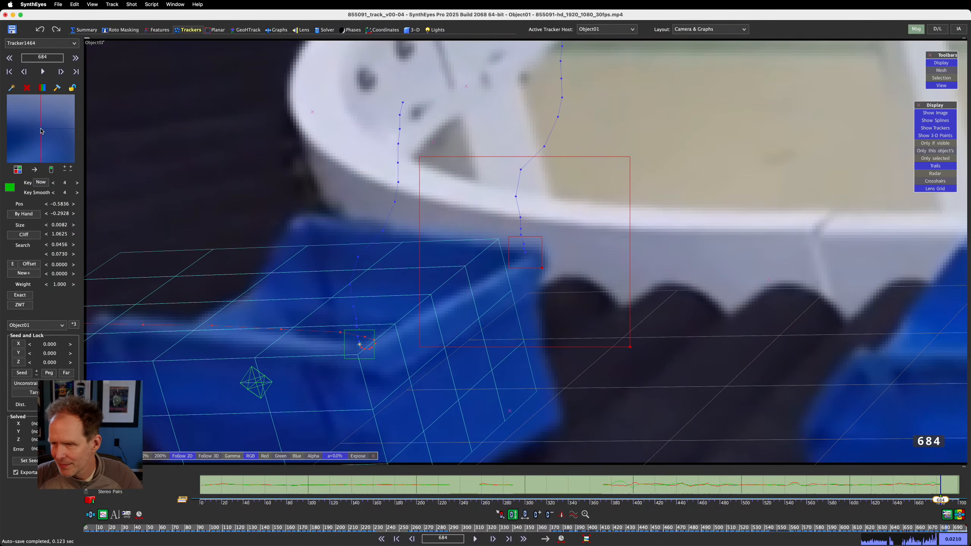
key(d)
key(d)
key(d)
key(d)
key(d)
key(d)
key(d)
key(d)
key(d)
key(d)
key(d)
key(d)
key(d)
key(d)
key(d)
key(d)
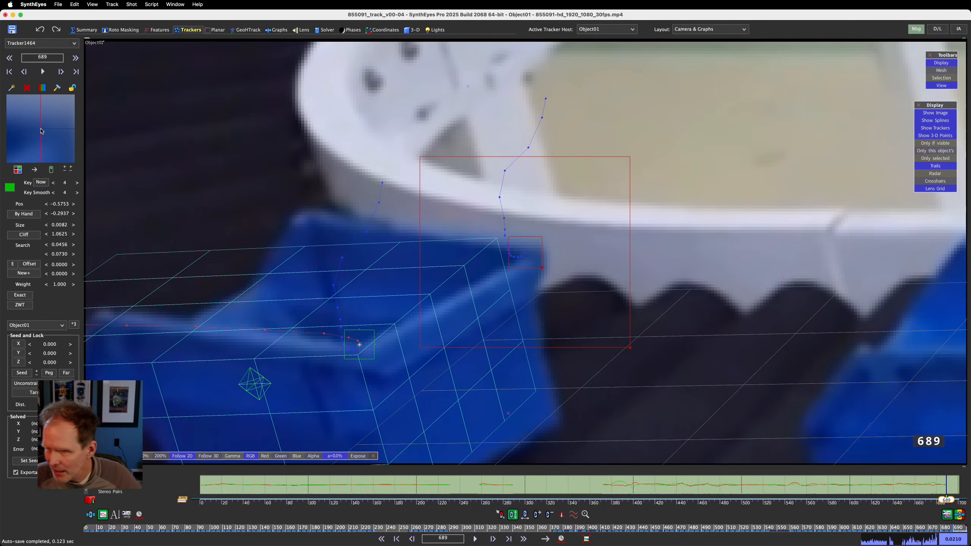
Check Tracker1464's drift around frames 689 to 692 and realign it by hand with the blurred bin corner at frame 692
key(s)
key(s)
key(s)
key(s)
key(s)
key(s)
key(s)
key(s)
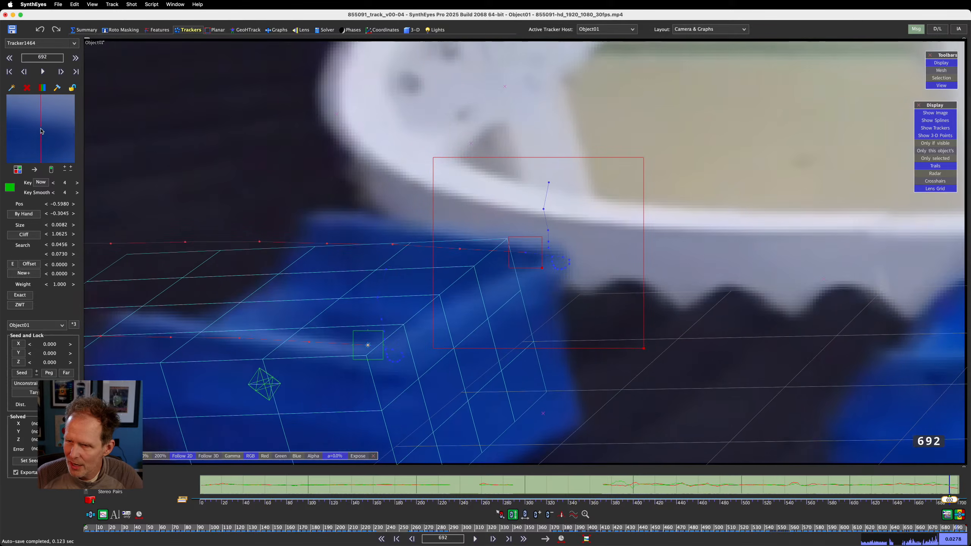
key(d)
key(s)
key(s)
key(d)
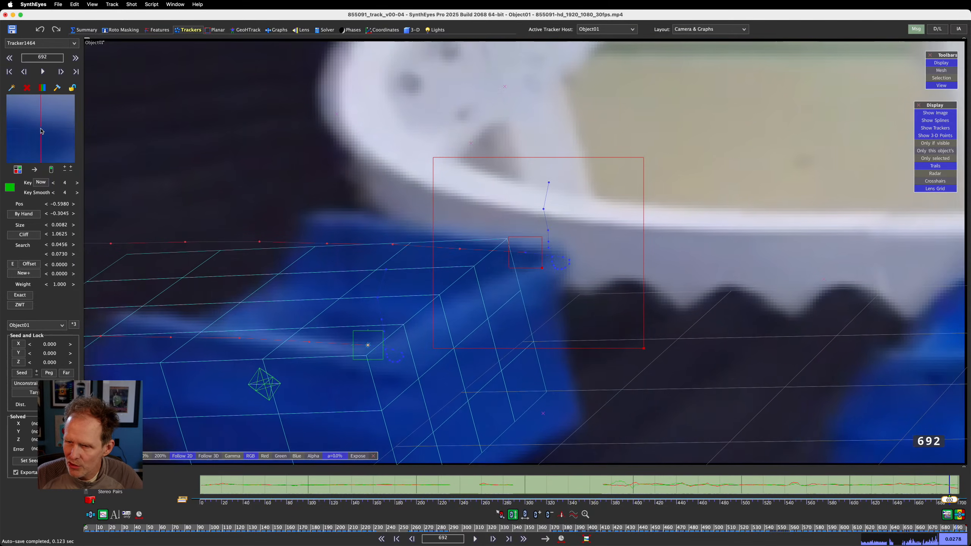
drag(42, 131, 33, 130)
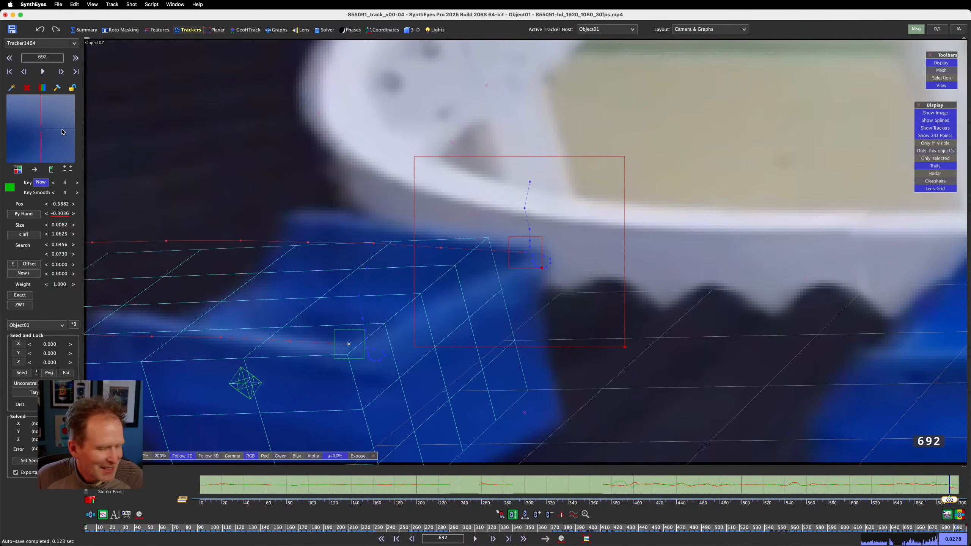
Track Tracker1464 from frame 692 to the last frame, 700, with a small hand correction on the bin corner, and lock the tracker
key(d)
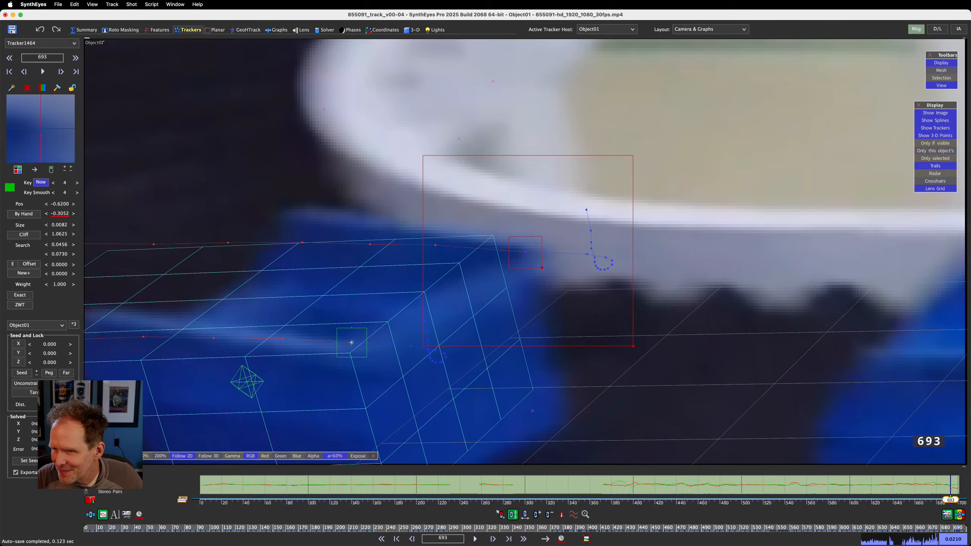
key(d)
drag(41, 130, 41, 128)
key(d)
key(d)
key(d)
key(d)
key(d)
key(d)
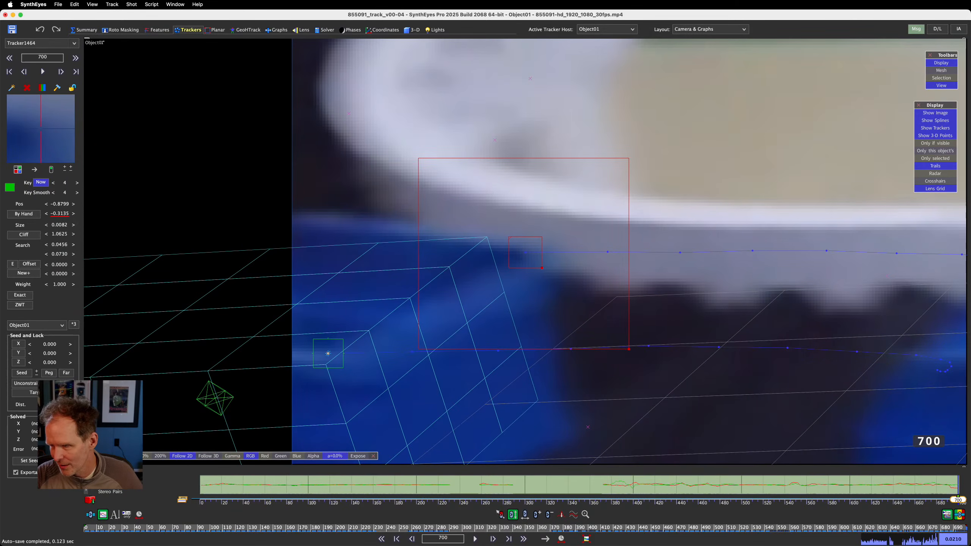
key(l)
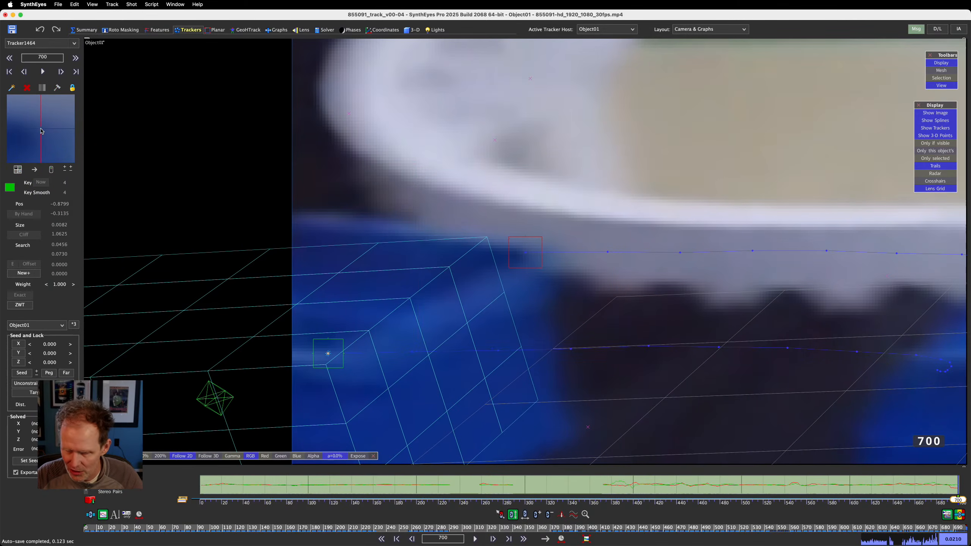
Review Tracker1464's track on the bin corner backwards from frame 700 through frame 415 and towards the earlier frames
key(s)
key(s)
key(s)
key(s)
key(s)
key(s)
key(s)
key(s)
key(s)
key(s)
key(s)
key(s)
key(s)
key(s)
key(s)
key(s)
key(s)
key(s)
key(s)
key(s)
key(s)
key(s)
key(s)
key(s)
key(s)
key(s)
key(s)
key(s)
key(s)
key(s)
key(s)
key(s)
key(s)
key(s)
key(s)
key(s)
key(s)
key(s)
key(s)
key(s)
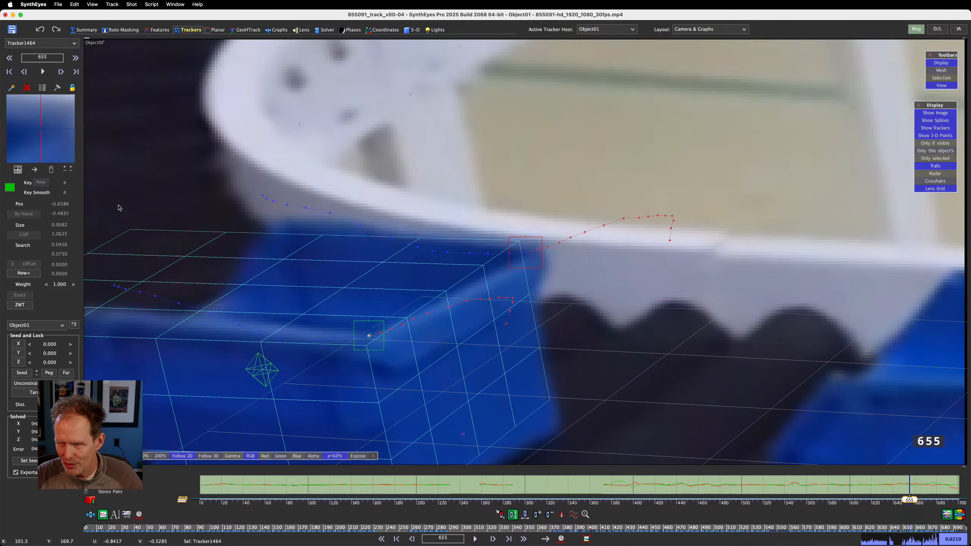
key(s)
key(s)
key(s)
key(s)
key(s)
key(s)
key(s)
key(s)
key(s)
key(s)
key(s)
key(s)
key(s)
key(s)
key(s)
key(s)
key(s)
key(s)
key(s)
key(s)
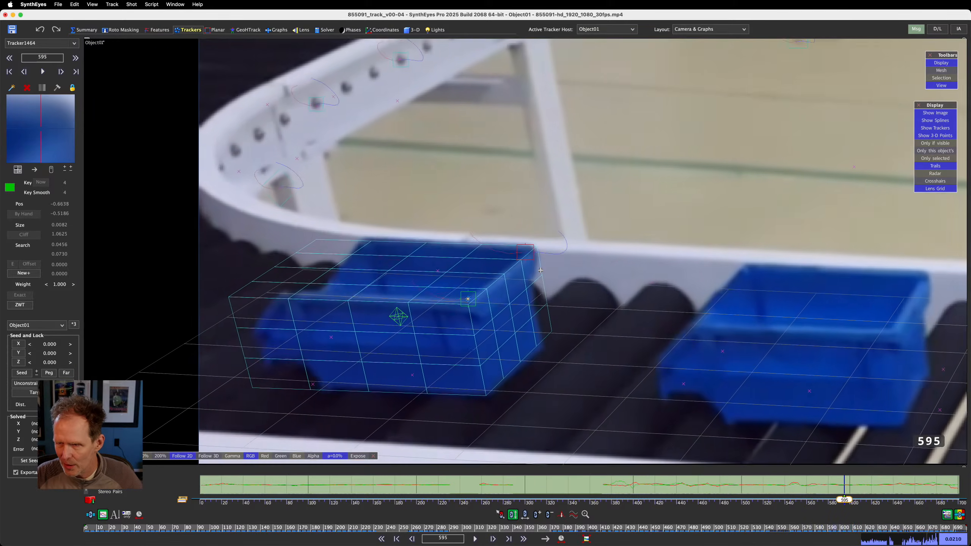
key(s)
key(s)
key(s)
key(s)
key(s)
key(s)
key(s)
key(s)
key(s)
key(s)
key(s)
key(s)
key(s)
key(s)
key(s)
key(s)
key(s)
key(s)
key(s)
key(s)
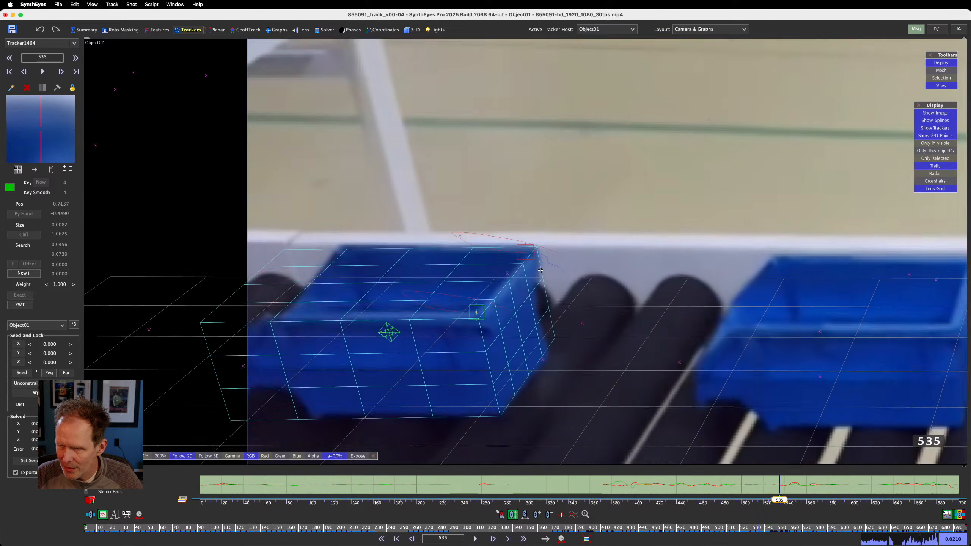
key(s)
key(s)
key(s)
key(s)
key(s)
key(s)
key(s)
key(s)
key(s)
key(s)
key(s)
key(s)
key(s)
key(s)
key(s)
key(s)
key(s)
key(s)
key(s)
key(s)
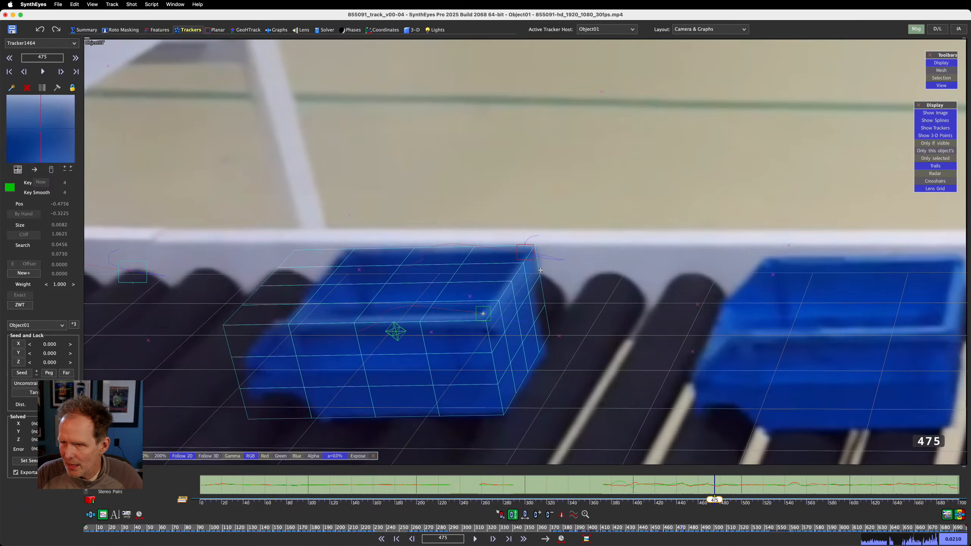
key(s)
key(s)
key(s)
key(s)
key(s)
key(s)
key(s)
key(s)
key(s)
key(s)
key(s)
key(s)
key(s)
key(s)
key(s)
key(s)
key(s)
key(s)
key(s)
key(s)
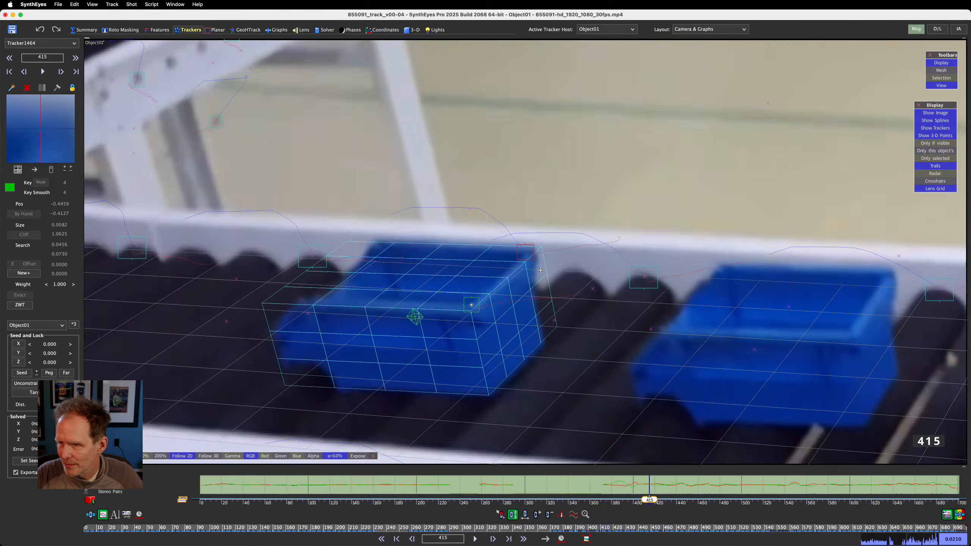
key(s)
key(s)
key(s)
key(s)
key(s)
key(s)
key(s)
key(s)
key(s)
key(s)
key(s)
key(s)
key(s)
key(s)
key(s)
key(s)
key(s)
key(s)
key(s)
key(s)
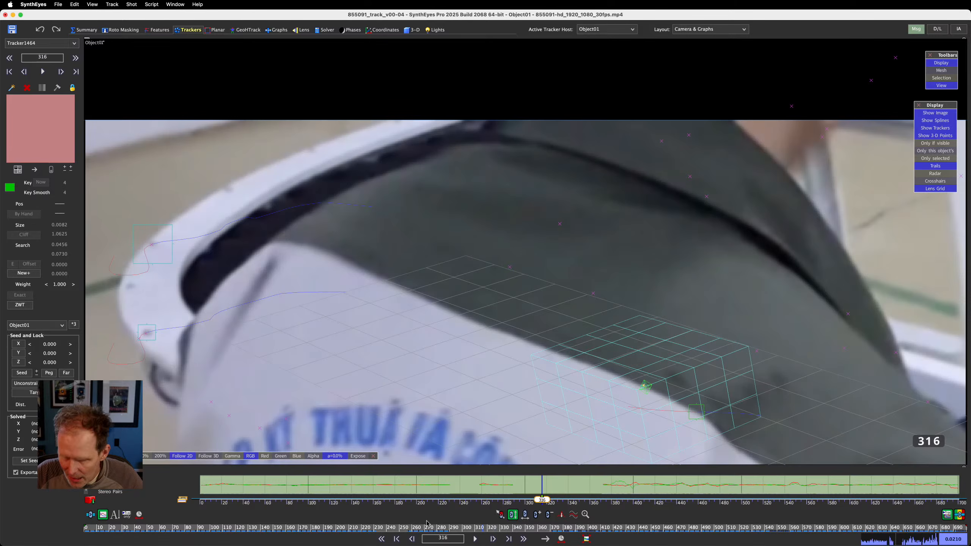
Go back to frame 0 and drop Tracker1464 onto the box mesh to set its 3-D seed position
drag(470, 529, 36, 535)
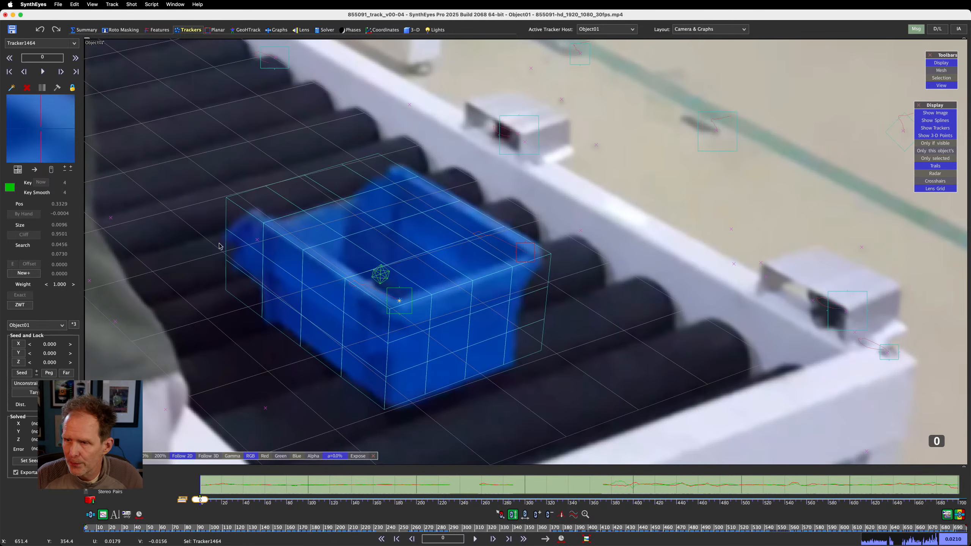
click(115, 5)
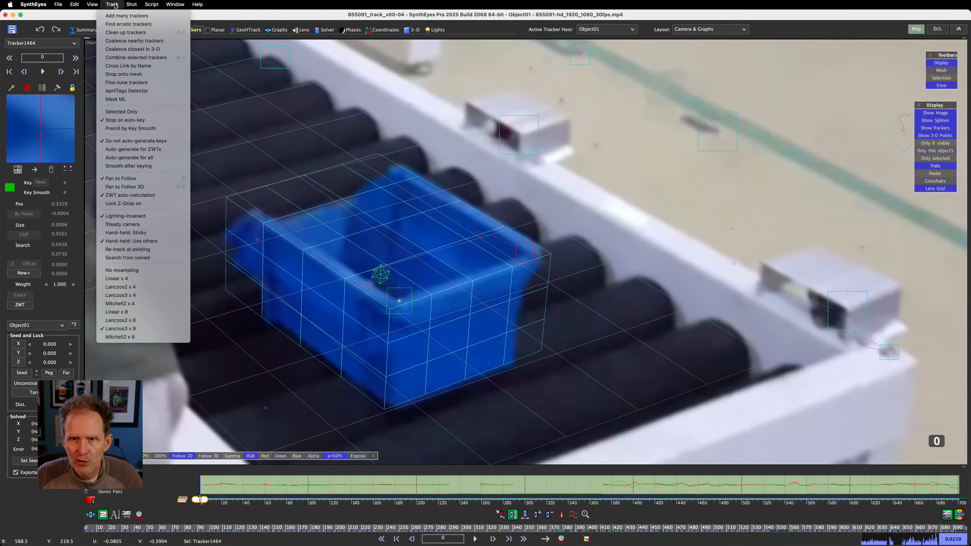
click(123, 74)
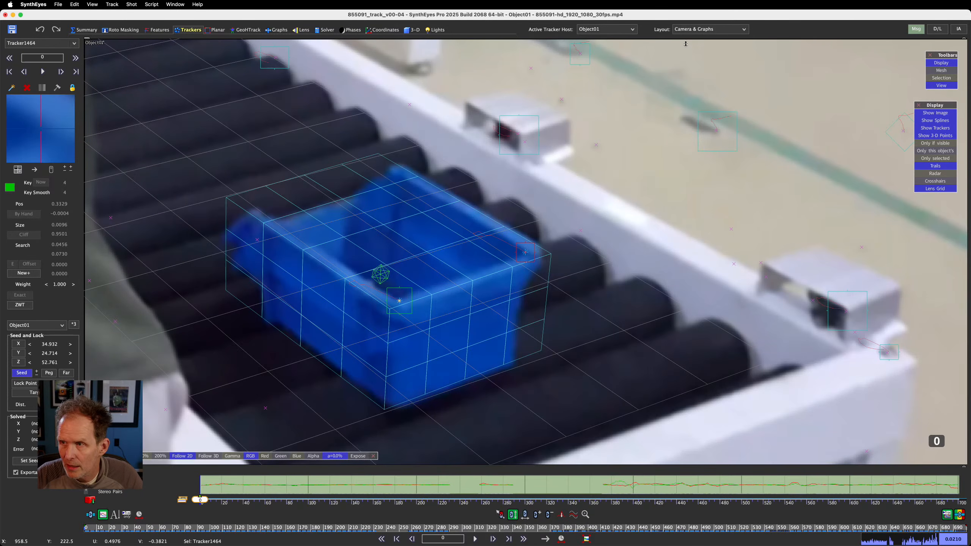
Switch to the Camera, Perspective, T, L, F layout and examine Tracker1464's seeded position on the box mesh in each view
click(702, 31)
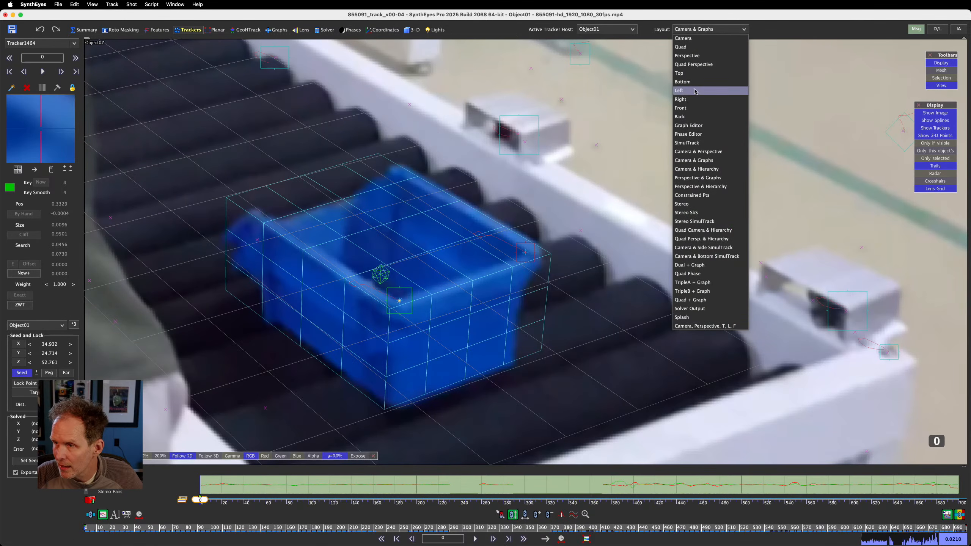
click(682, 327)
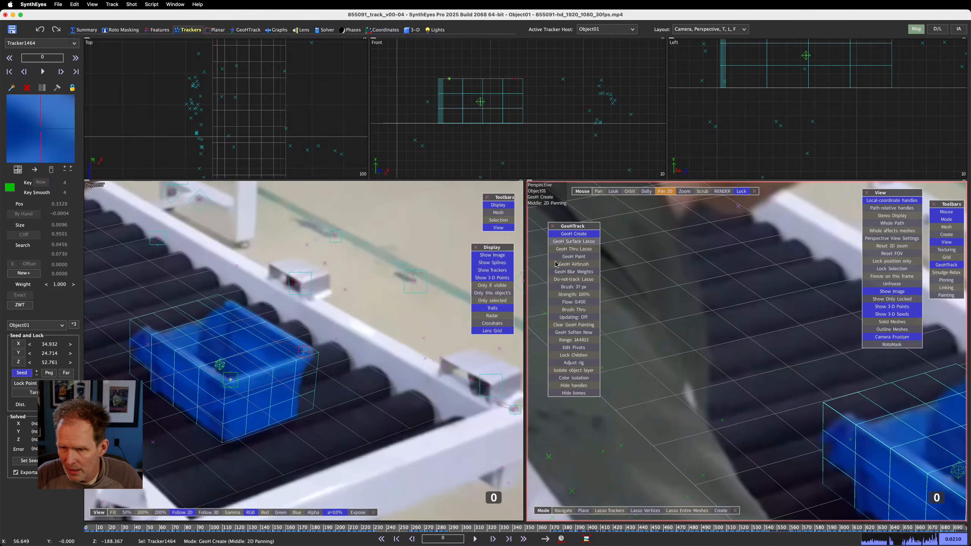
scroll(809, 324, down, 1)
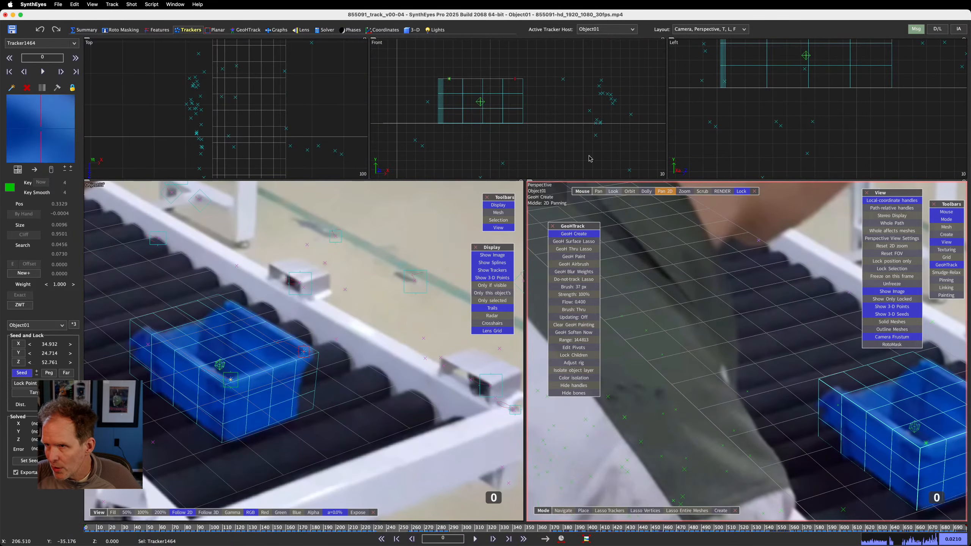
scroll(278, 84, down, 2)
scroll(268, 181, up, 2)
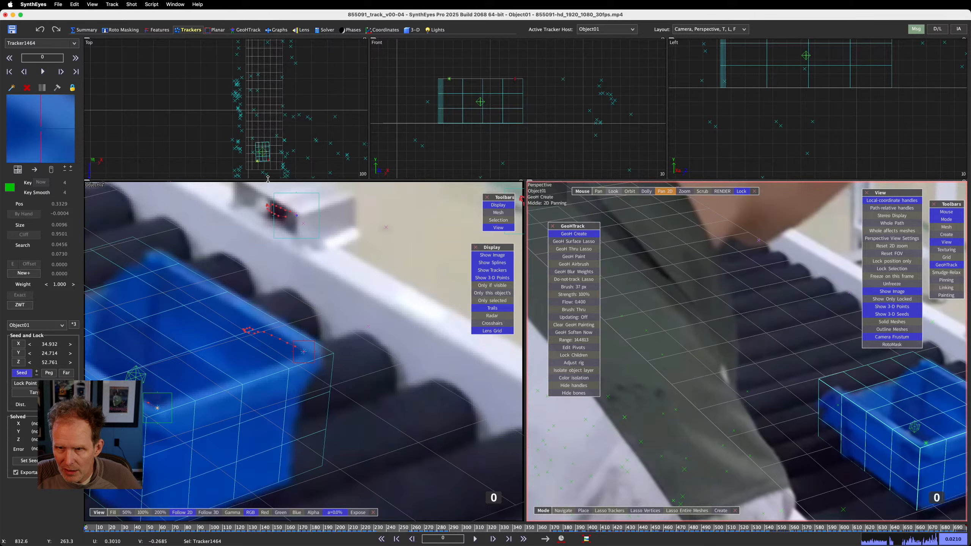
scroll(270, 165, up, 5)
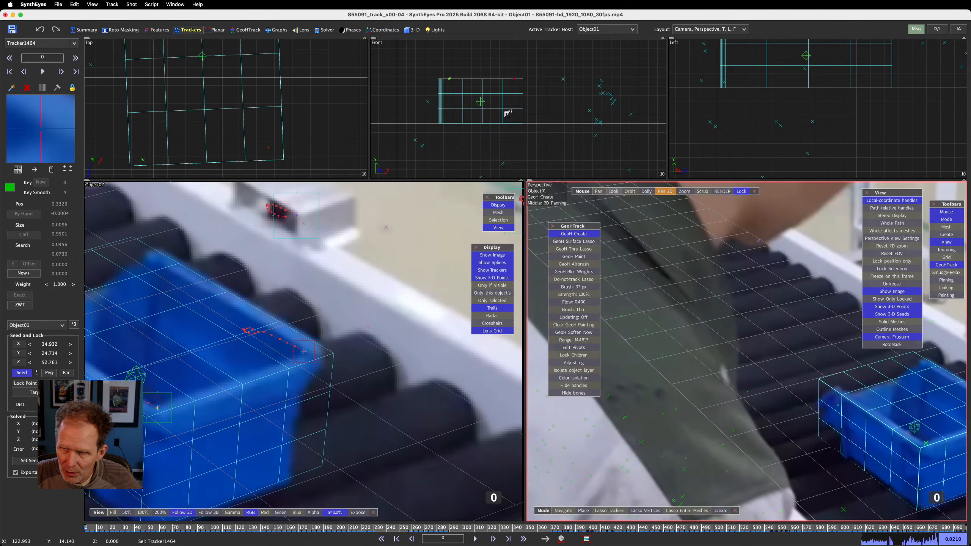
scroll(508, 114, up, 3)
scroll(879, 82, down, 2)
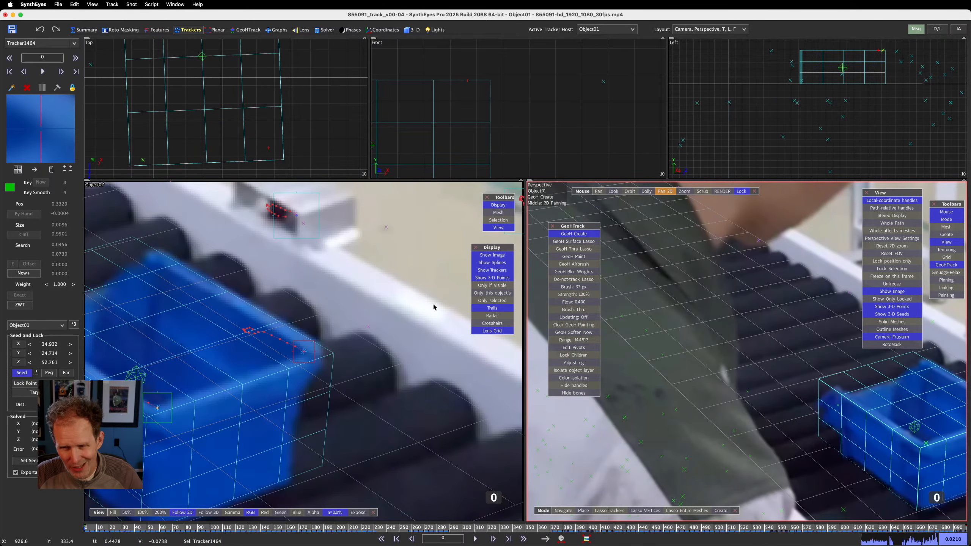
scroll(750, 384, down, 2)
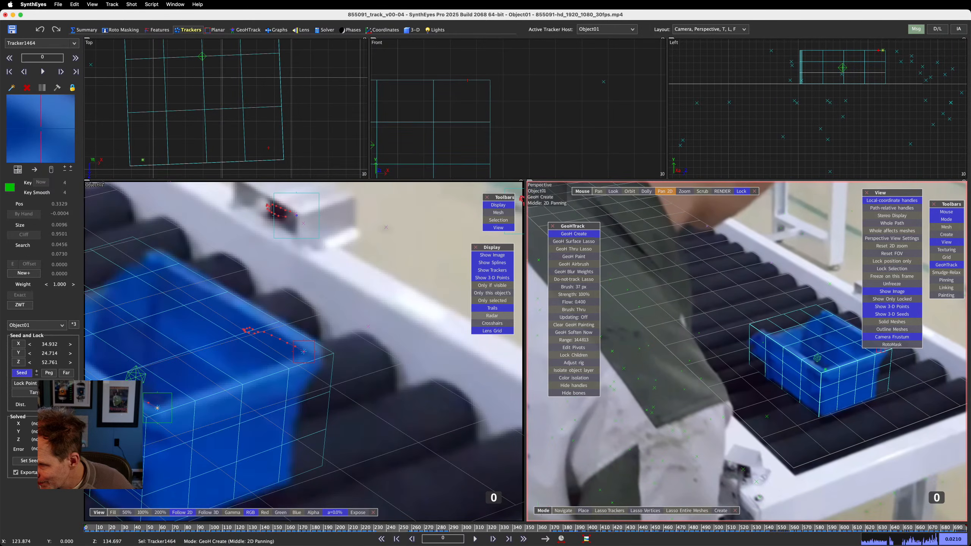
In the GeoHTrack room, select Object01 and unlock its Pan rotation at frame 0
click(248, 30)
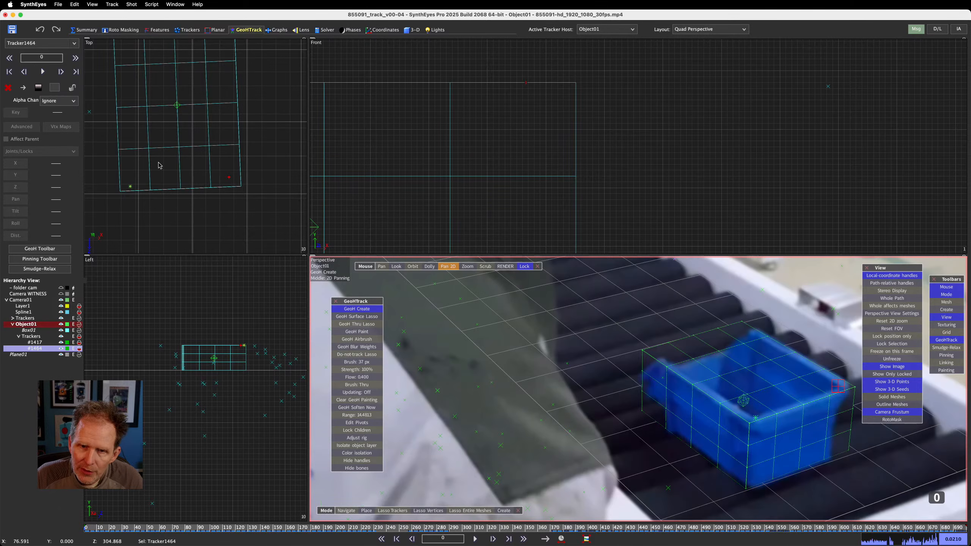
click(214, 358)
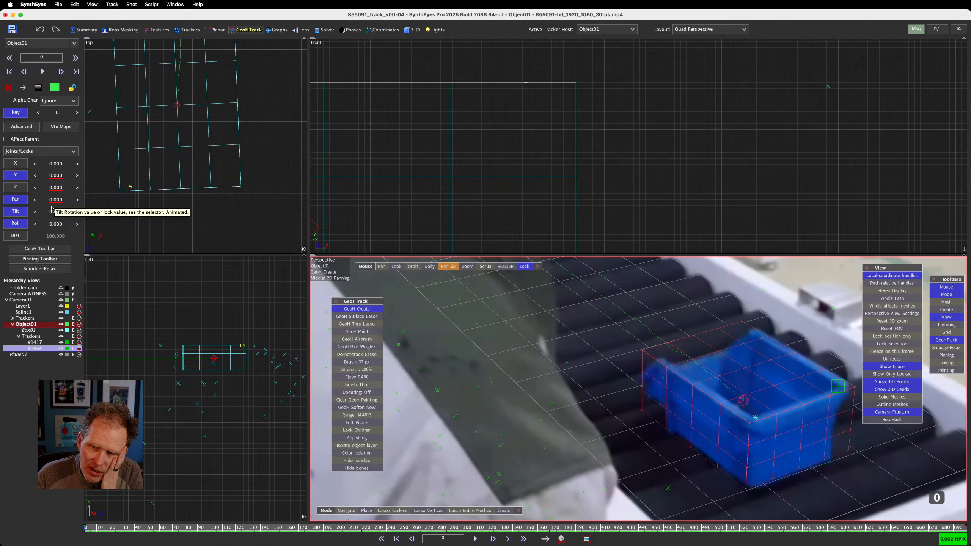
click(21, 201)
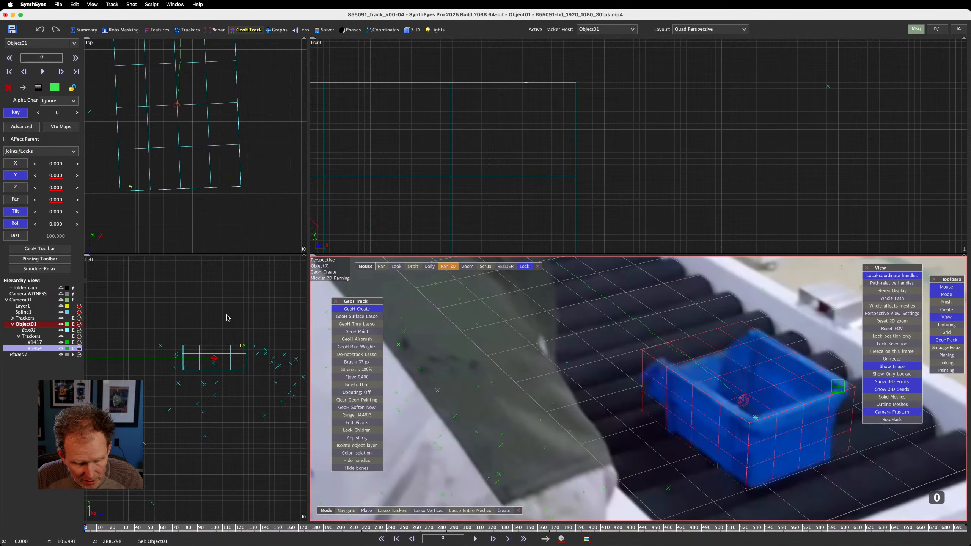
Step through the bin's movement up to about frame 82 and back, checking the Object01 box's position and rotation, and return to frame 0
scroll(239, 165, down, 3)
key(d)
key(d)
key(d)
key(d)
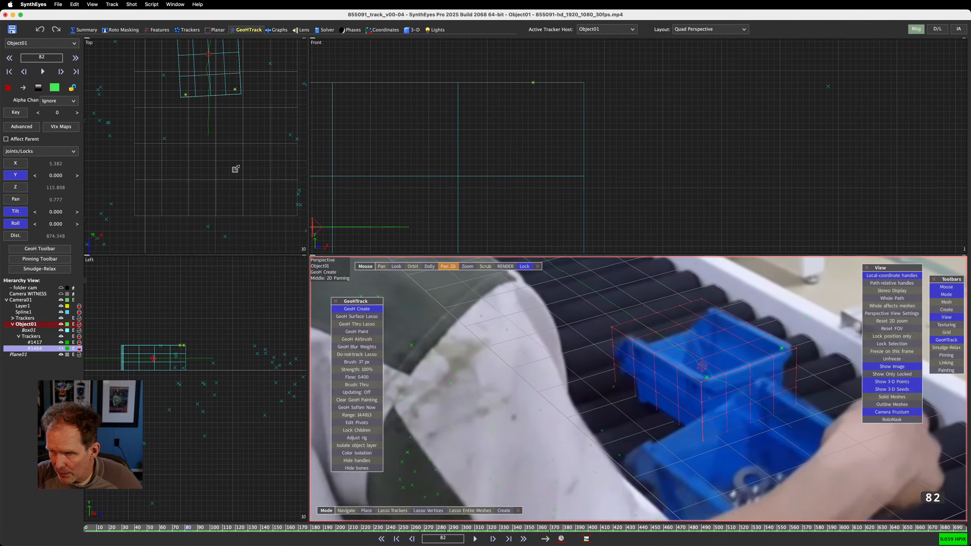
key(s)
key(s)
key(s)
key(s)
key(s)
key(s)
key(s)
key(s)
key(s)
key(s)
key(s)
key(s)
key(s)
key(s)
key(s)
key(s)
key(s)
key(s)
key(s)
key(s)
key(d)
key(d)
key(d)
key(d)
key(d)
key(d)
key(d)
key(d)
key(d)
key(d)
key(d)
key(d)
key(d)
key(d)
key(d)
key(d)
key(d)
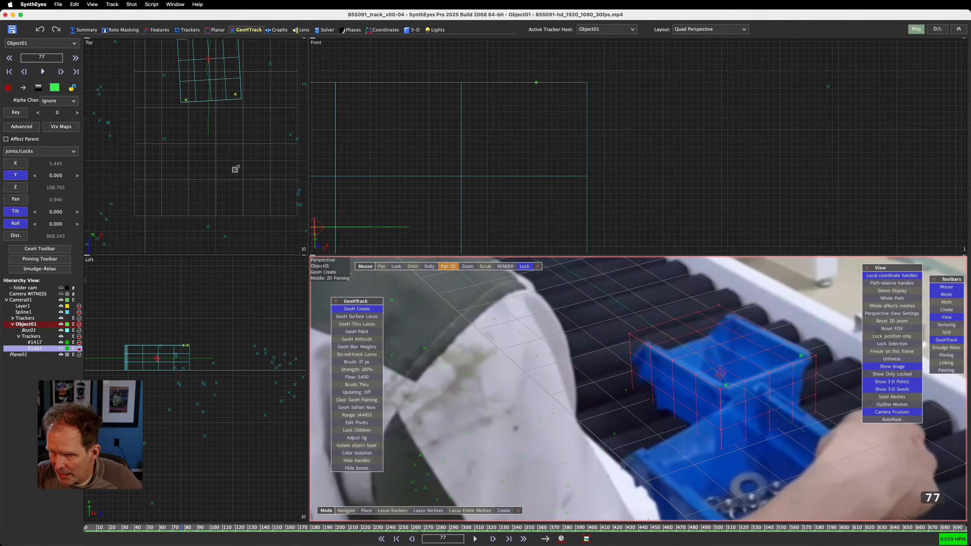
key(s)
key(s)
key(s)
key(s)
key(s)
key(s)
key(s)
key(s)
key(s)
key(s)
key(s)
key(s)
key(s)
key(s)
key(s)
key(s)
key(s)
key(s)
key(d)
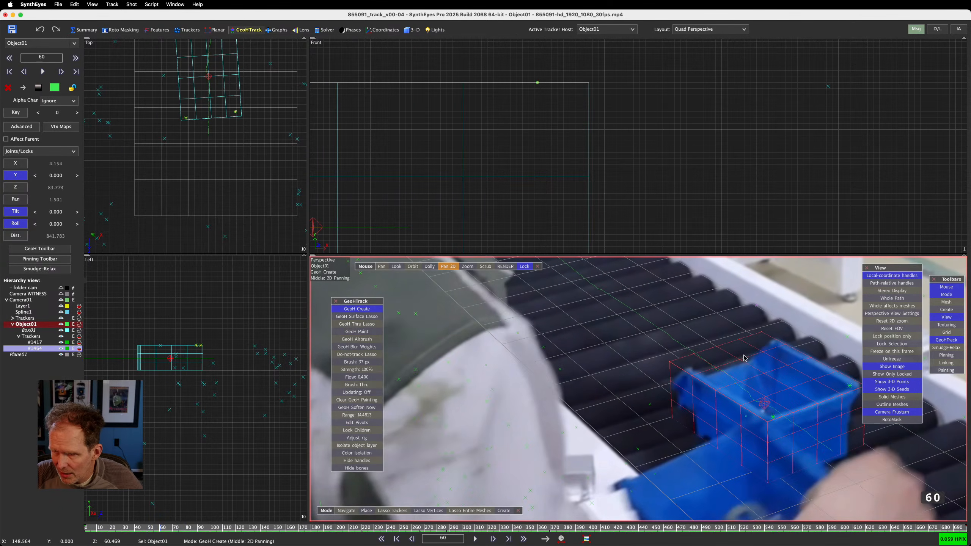
key(d)
key(d)
key(d)
key(d)
key(d)
key(d)
key(d)
key(d)
key(d)
key(d)
key(d)
key(d)
key(d)
key(s)
key(s)
key(s)
key(s)
key(s)
key(s)
key(s)
key(s)
key(s)
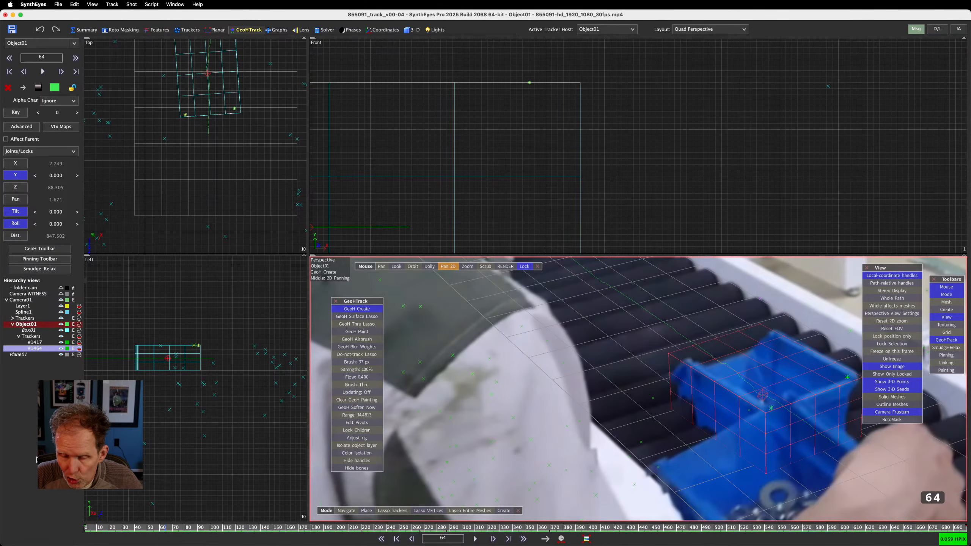
key(Home)
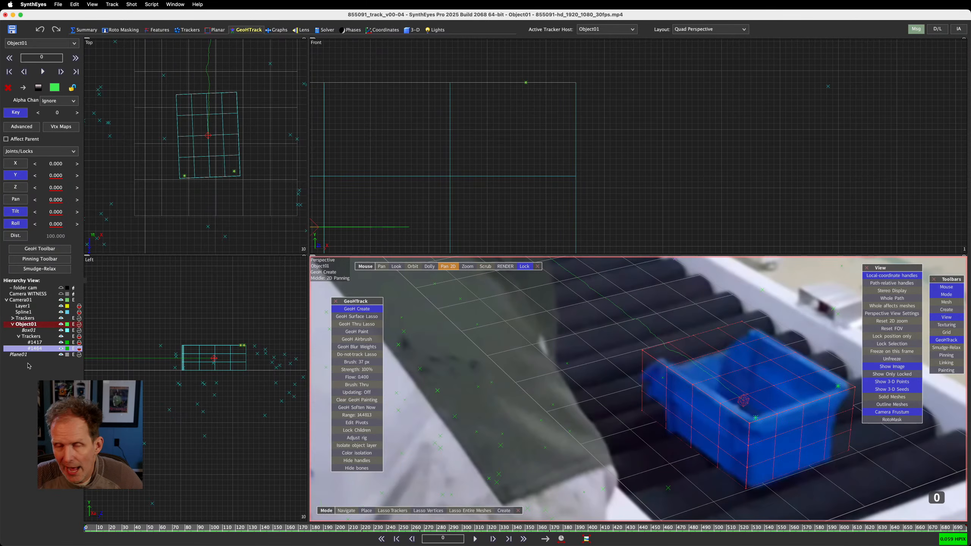
In the Trackers room, add a new tracker on the blue bin's far rim corner at frame 0 and fine-tune its position
click(187, 30)
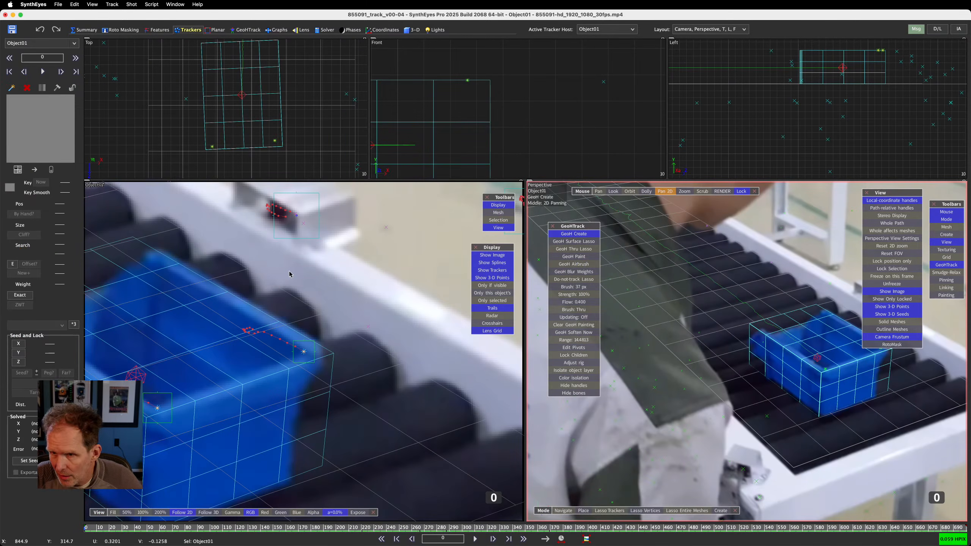
click(153, 262)
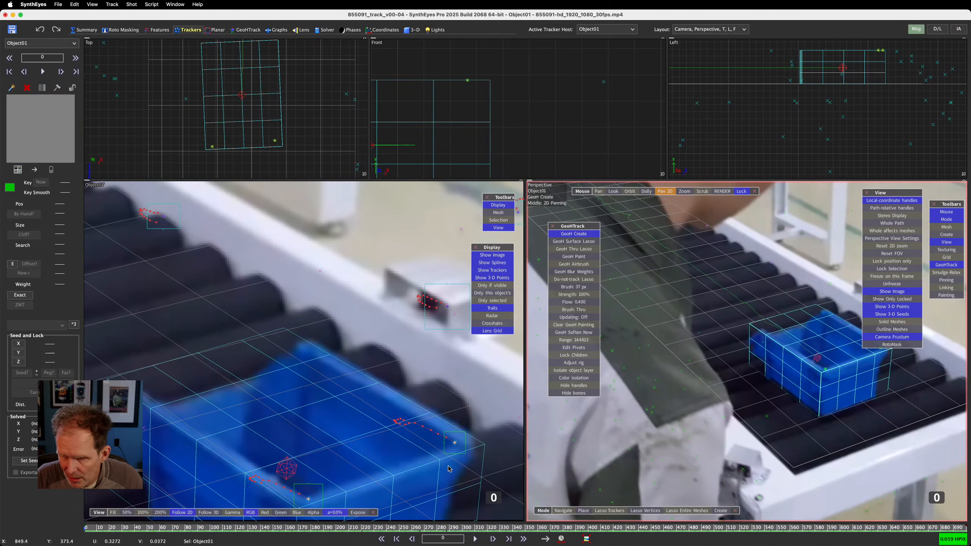
click(454, 442)
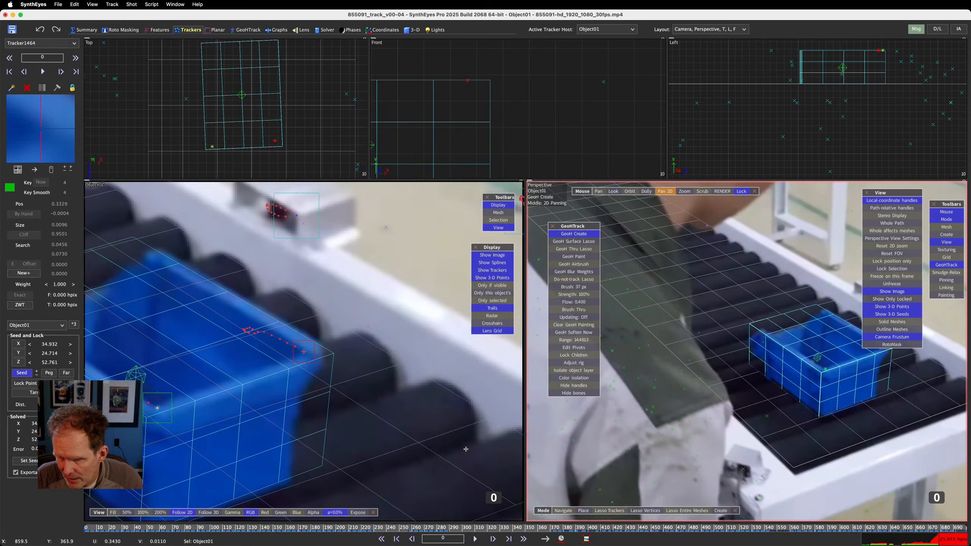
click(154, 263)
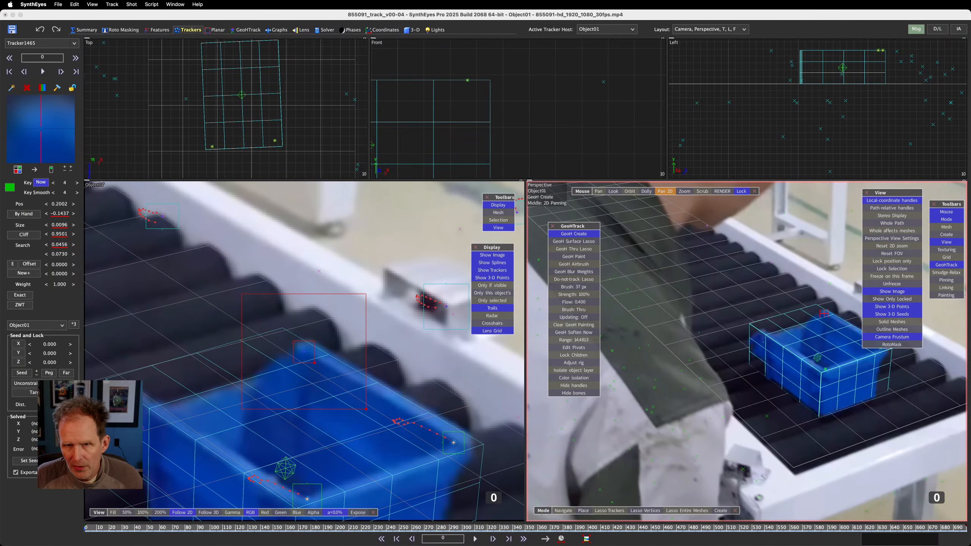
drag(54, 150, 40, 149)
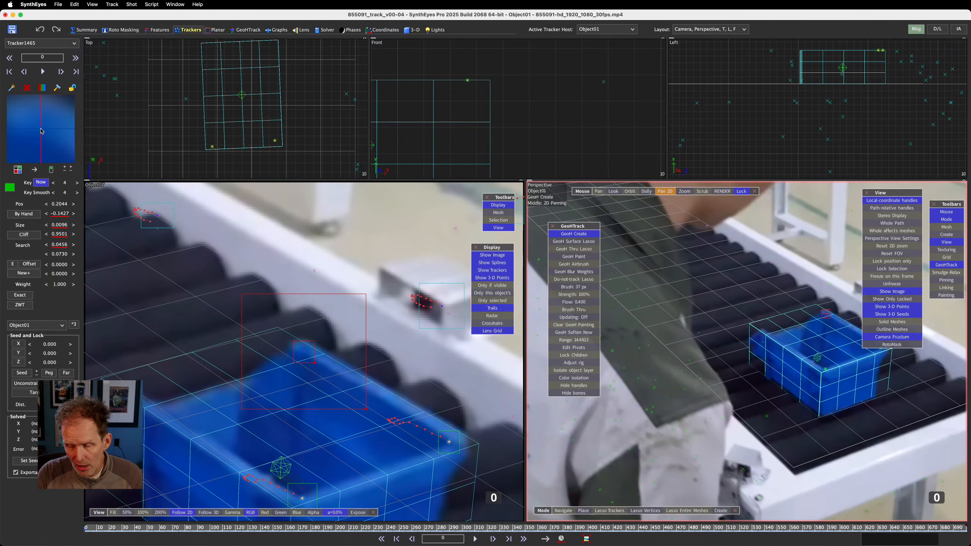
Track Tracker1465 forward on the bin's far corner from frame 0 to frame 105
key(d)
key(d)
key(d)
key(d)
key(d)
key(d)
key(d)
key(d)
key(d)
key(d)
key(d)
key(d)
key(d)
key(d)
key(d)
key(d)
key(d)
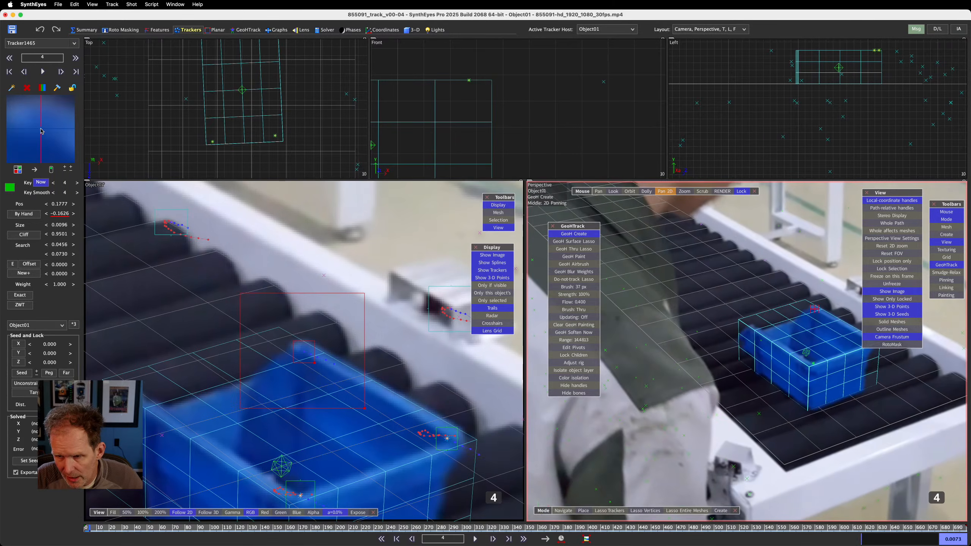
key(d)
key(d)
key(d)
key(d)
key(d)
key(d)
key(d)
key(d)
key(d)
key(d)
key(d)
key(d)
key(d)
key(d)
key(d)
key(d)
key(d)
key(d)
key(d)
key(d)
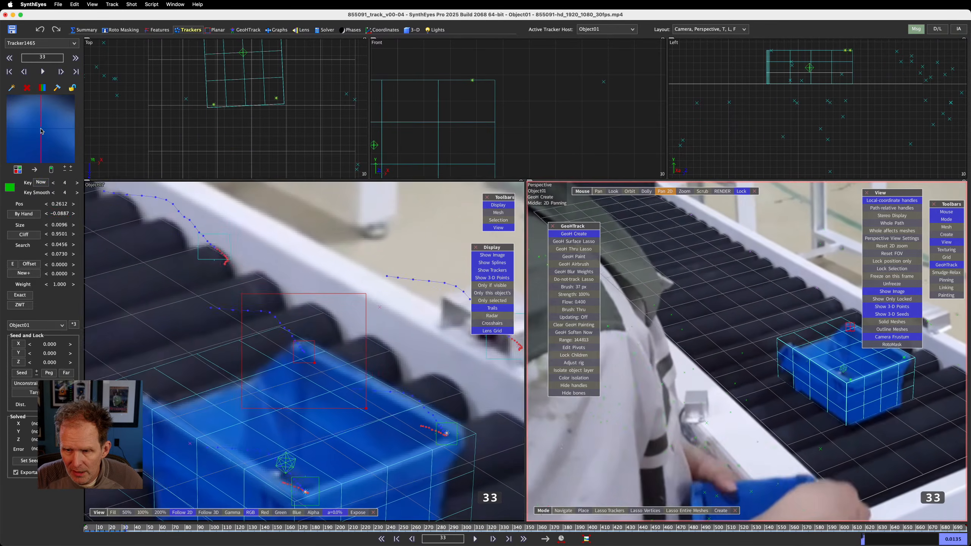
key(d)
key(d)
key(d)
key(d)
key(d)
key(d)
key(d)
key(d)
key(d)
key(d)
key(d)
key(d)
key(d)
key(d)
key(d)
key(d)
key(d)
key(d)
key(d)
key(d)
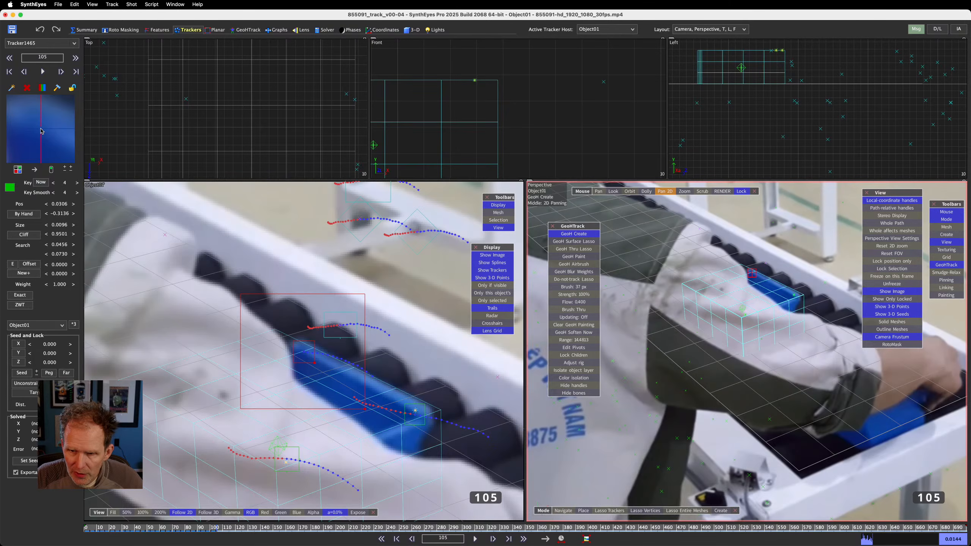
Check the frames around the worker's arm reaching the far corner and disable Tracker1465 from frame 105
key(s)
key(d)
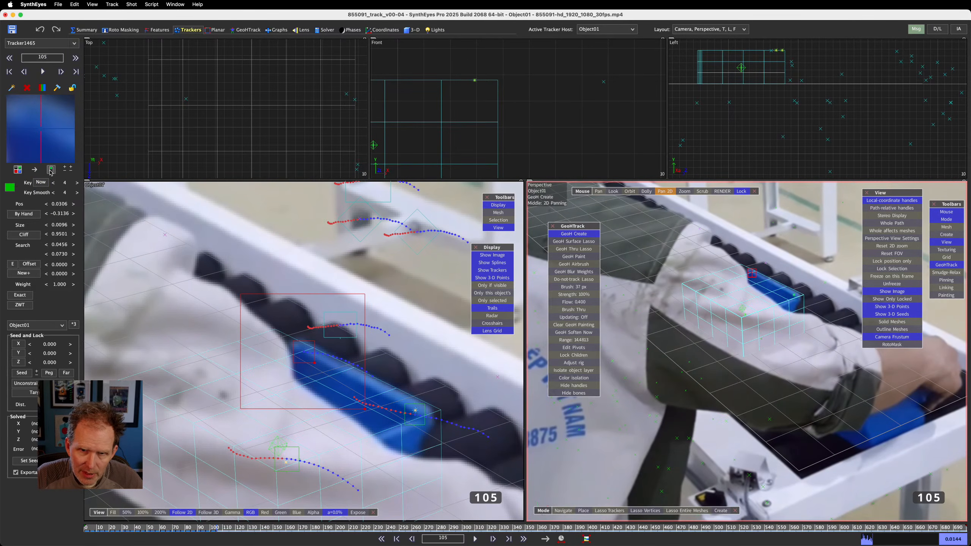
click(50, 170)
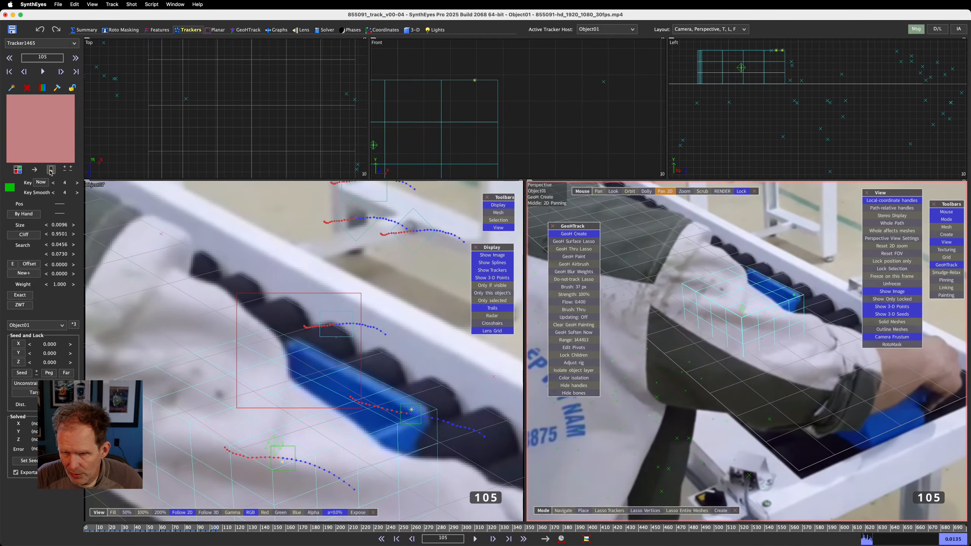
Find where the bin's far corner reappears from behind the worker's arm and re-enable Tracker1465 at frame 109
key(d)
key(d)
key(d)
key(d)
key(d)
key(d)
key(d)
key(d)
key(d)
key(d)
key(s)
key(s)
key(s)
key(s)
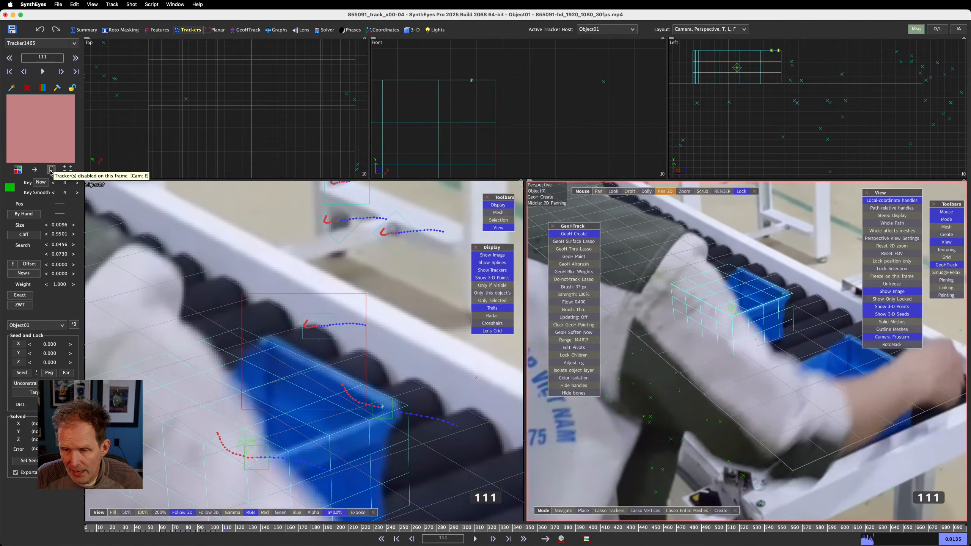
key(s)
key(s)
key(s)
key(d)
click(51, 169)
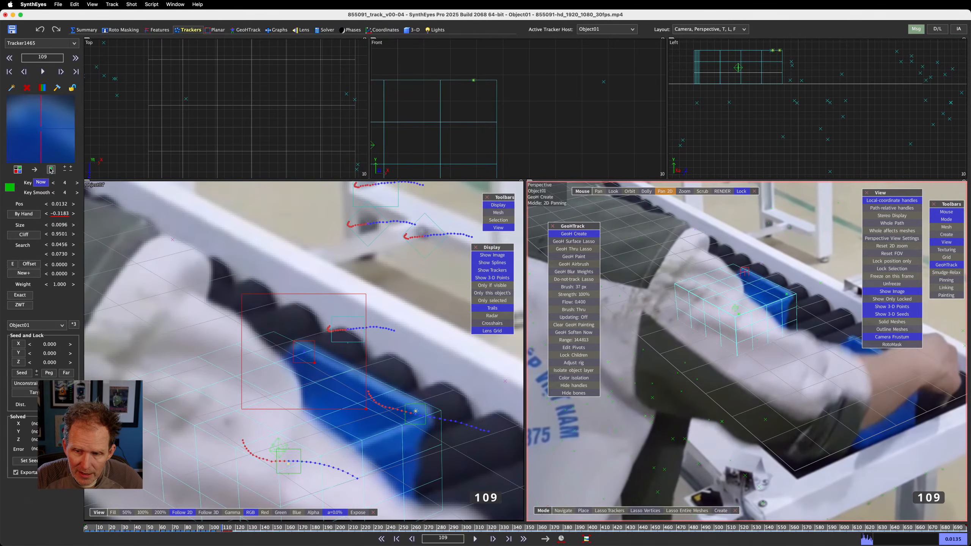
Track Tracker1465 forward from frame 109 and key its position on the far corner at frame 154
key(space)
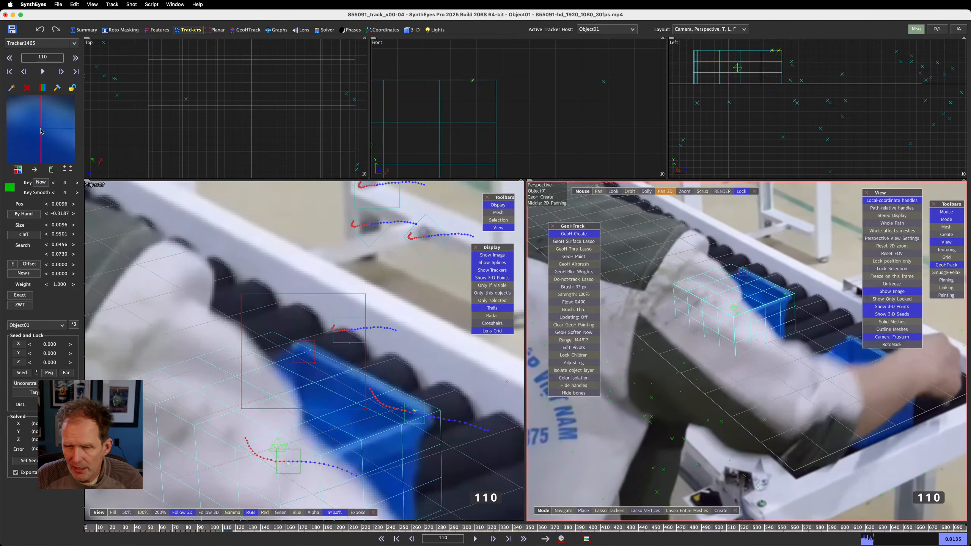
key(s)
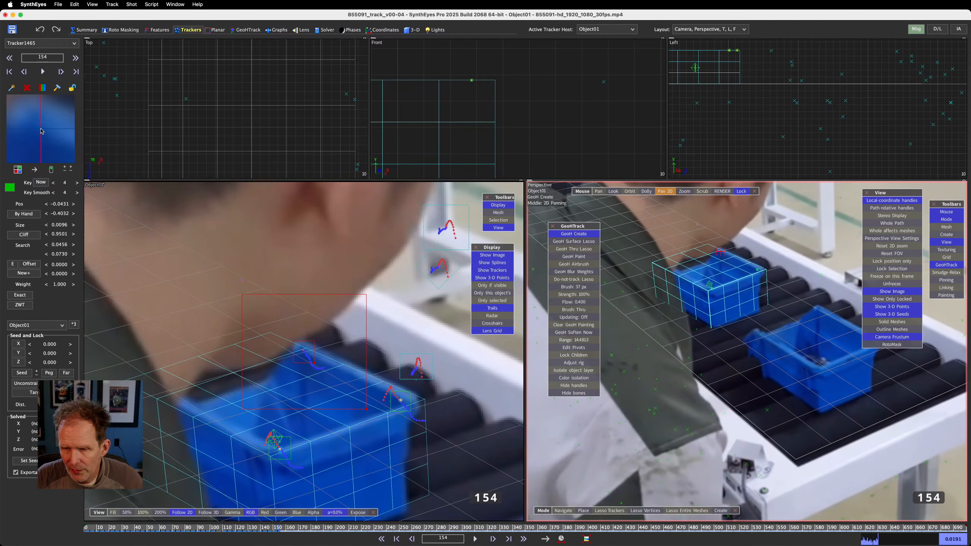
key(s)
key(s)
key(d)
key(d)
key(s)
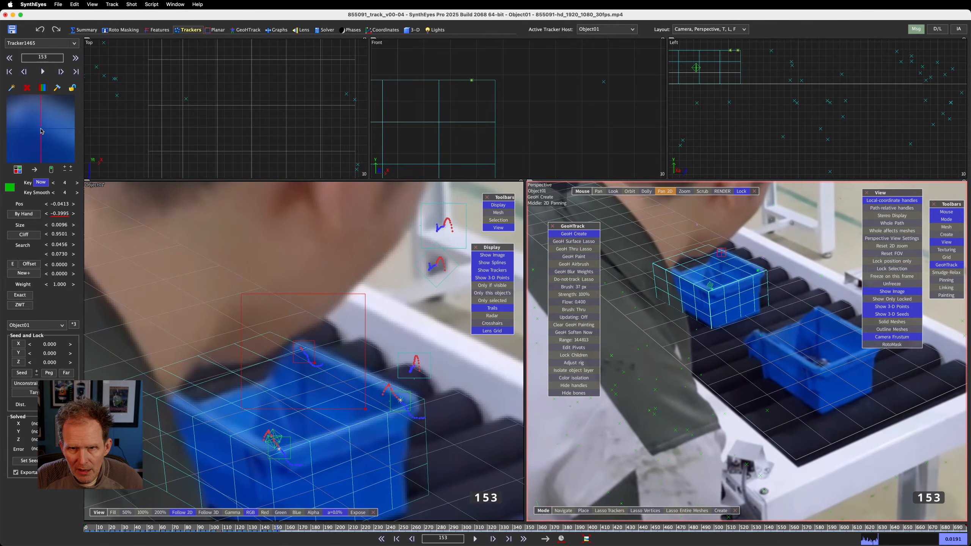
key(d)
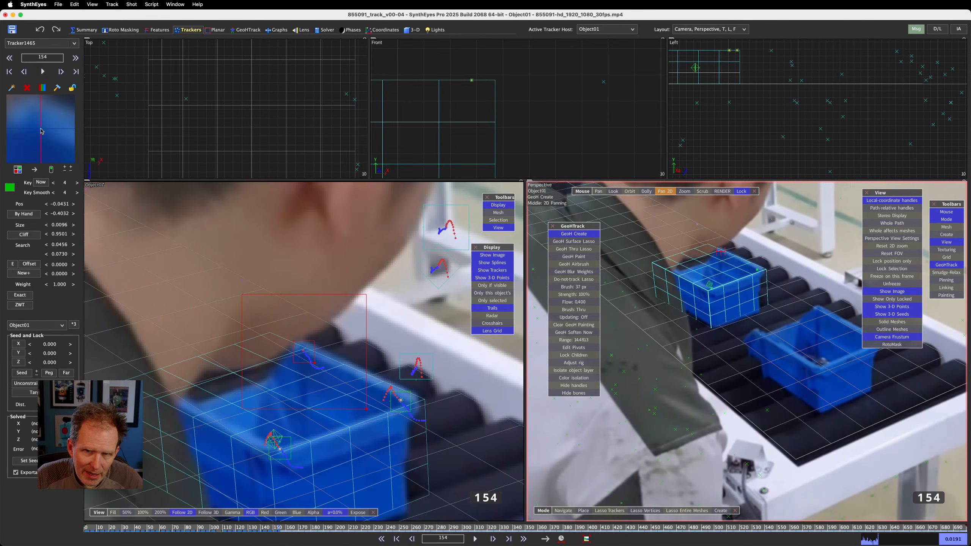
click(41, 129)
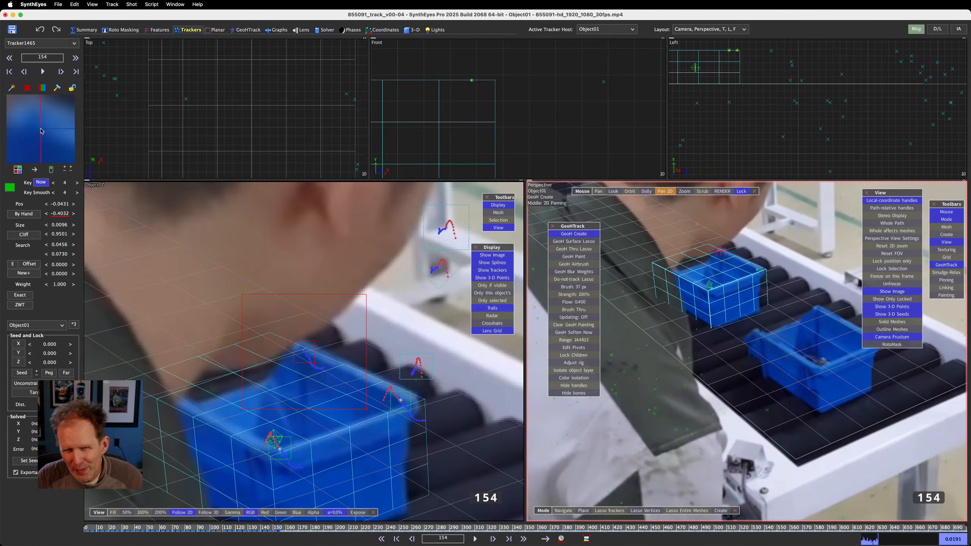
Disable Tracker1465 at frame 156 and re-enable it at frame 158
key(d)
key(d)
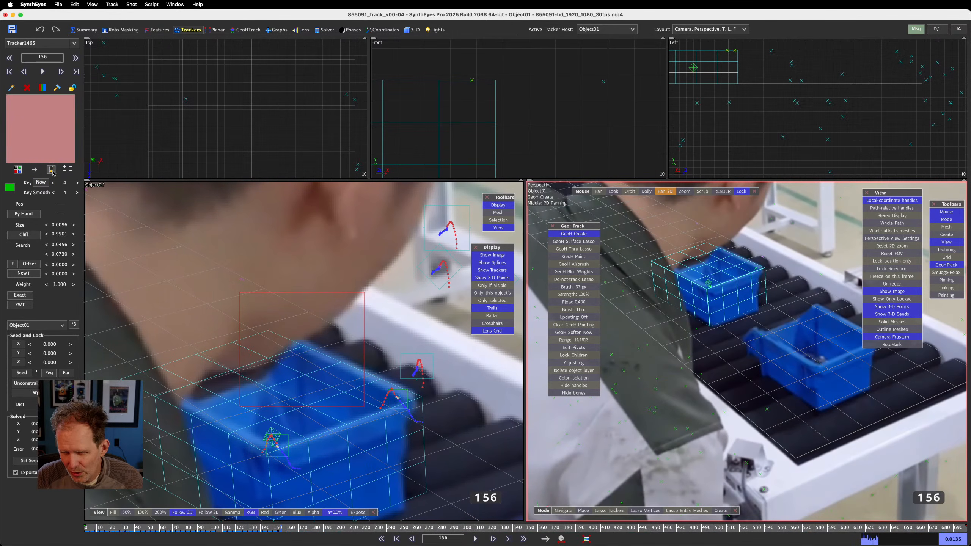
click(52, 170)
key(s)
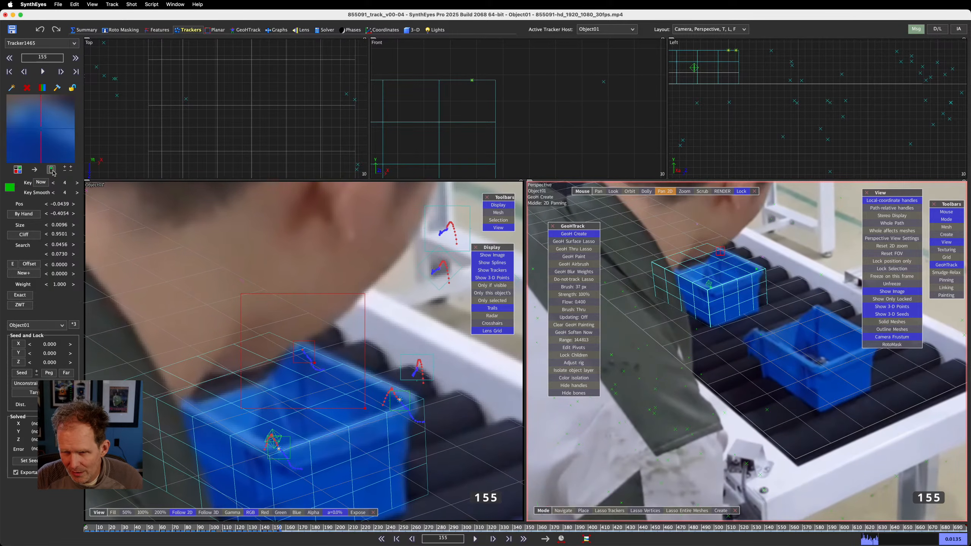
key(d)
key(d)
key(d)
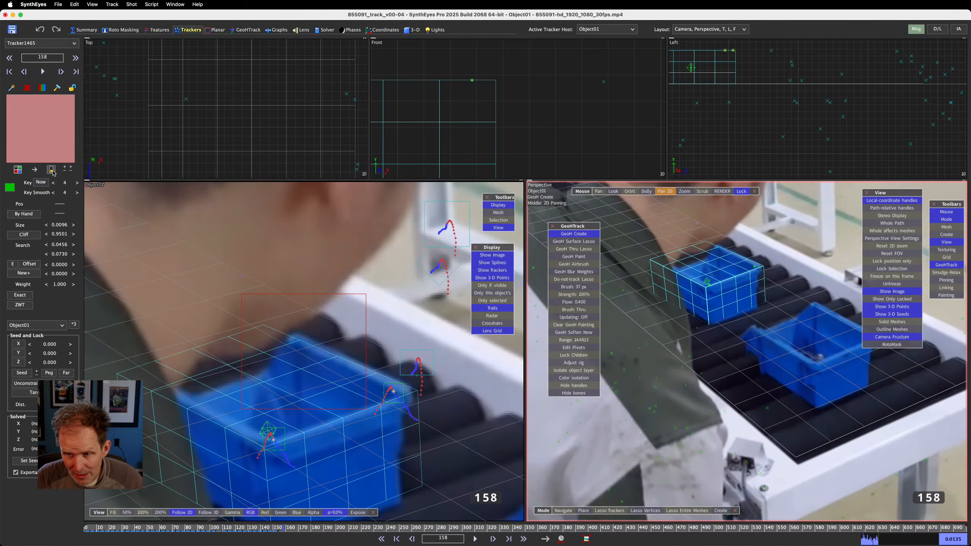
click(52, 171)
Track Tracker1465 forward from frame 158 to frame 230 and nudge its position on the far corner there
key(d)
key(d)
key(d)
key(d)
key(d)
key(d)
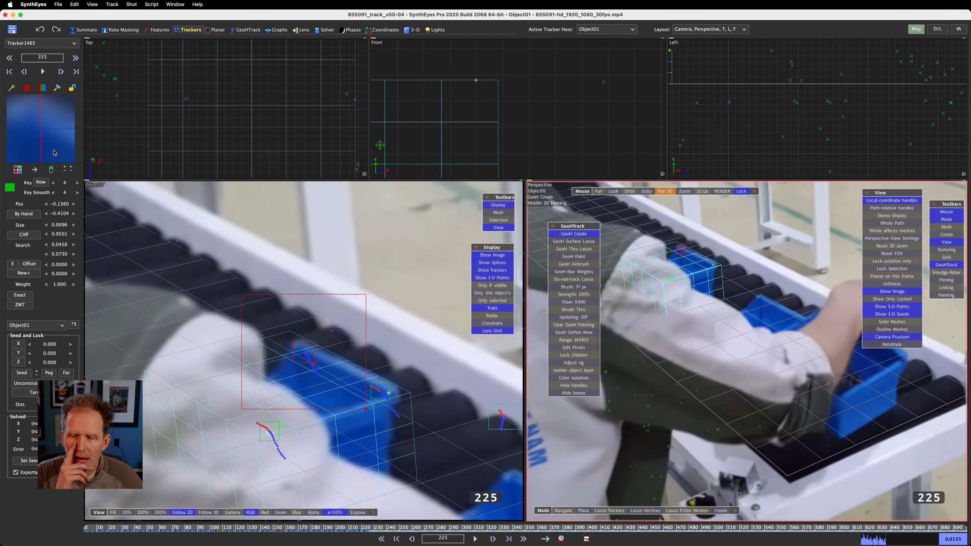
key(d)
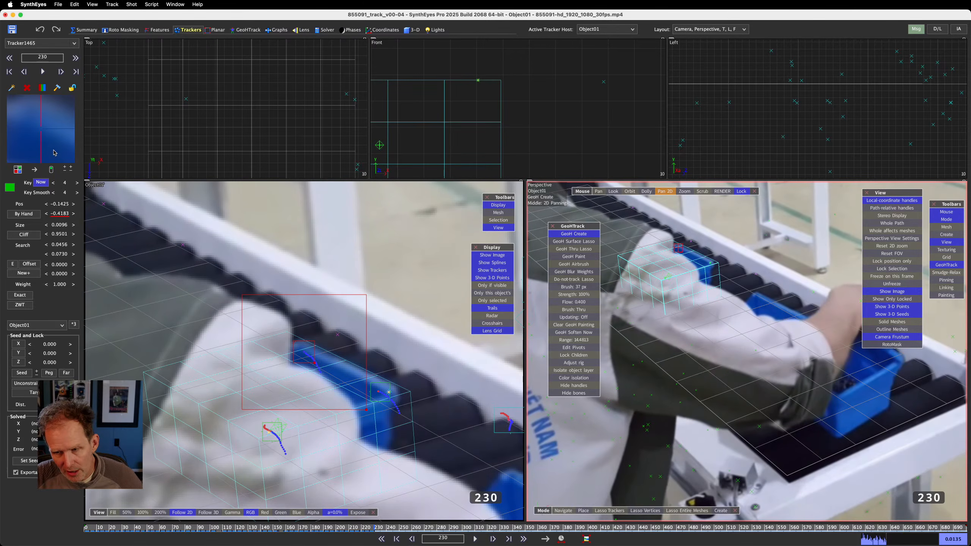
drag(41, 130, 40, 129)
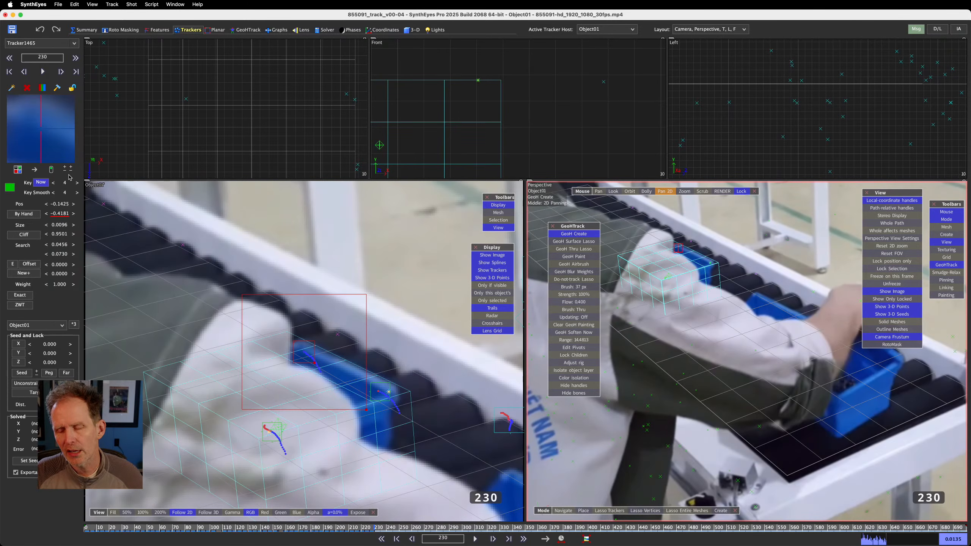
Disable Tracker1465 from frame 231 while the arm covers the corner, and place it back on the far corner at frame 259
key(d)
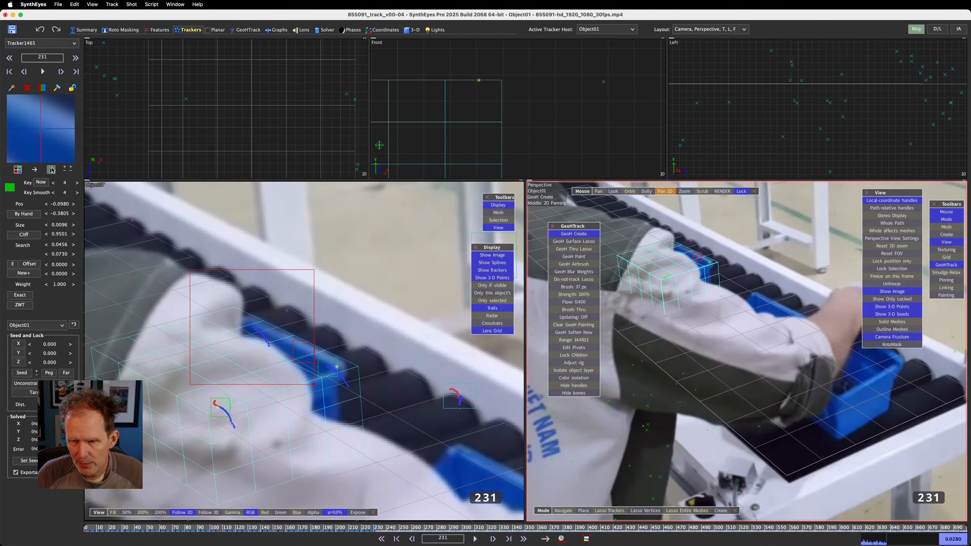
key(d)
key(d)
key(d)
key(d)
key(d)
key(d)
key(d)
key(d)
key(d)
key(d)
key(d)
key(d)
key(d)
key(d)
key(d)
key(d)
key(d)
key(d)
key(d)
key(d)
key(d)
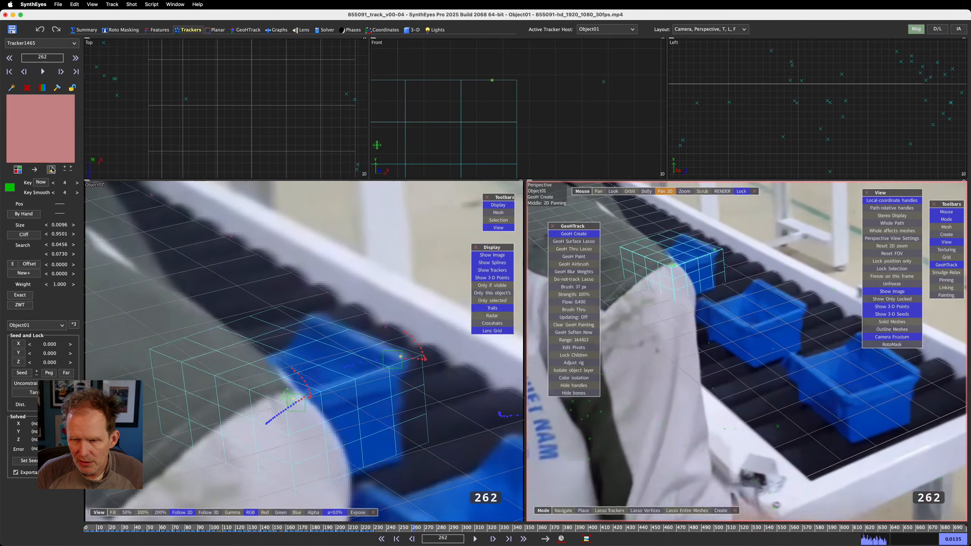
key(a)
key(a)
key(a)
key(a)
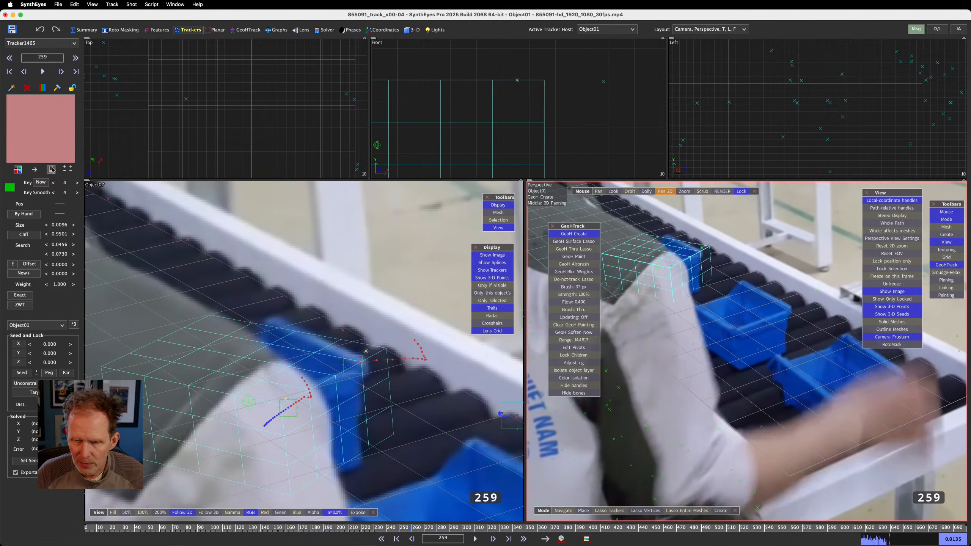
key(a)
key(d)
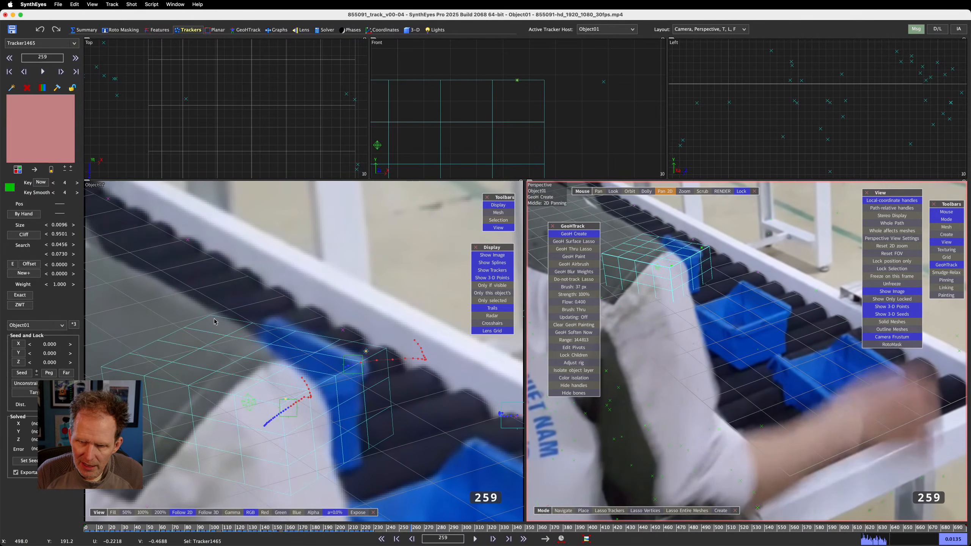
click(274, 325)
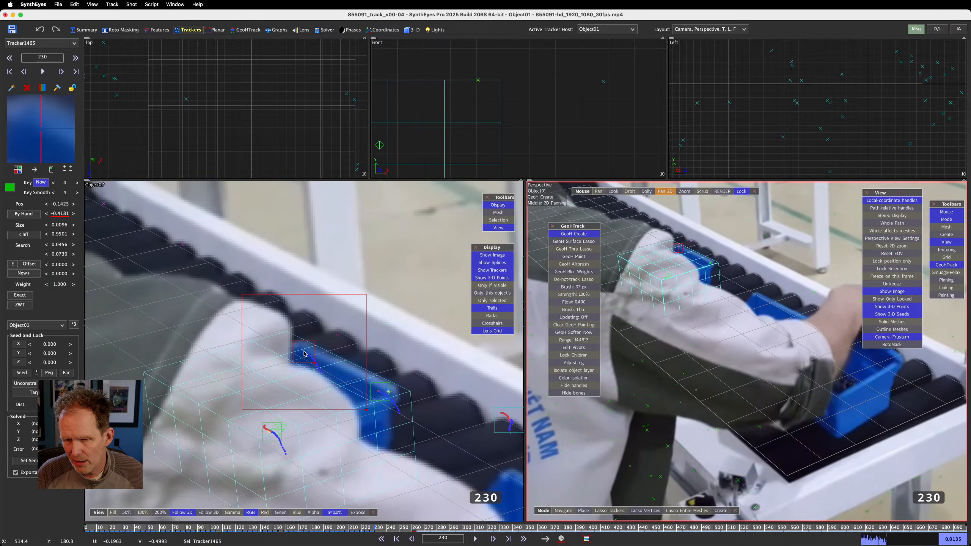
Fine-tune Tracker1465's position at frame 259, comparing it with the key at frame 230
key(a)
key(f)
key(a)
key(f)
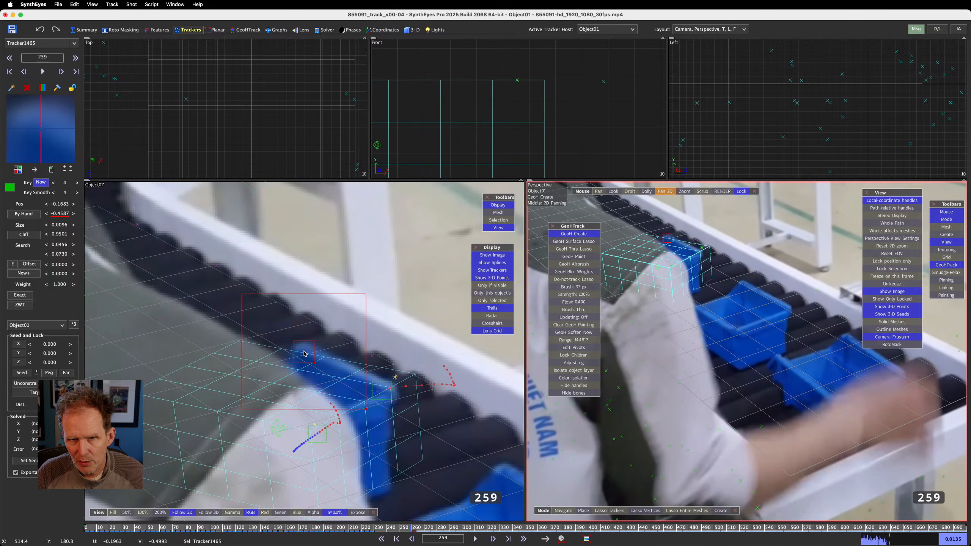
scroll(326, 380, up, 3)
key(a)
key(f)
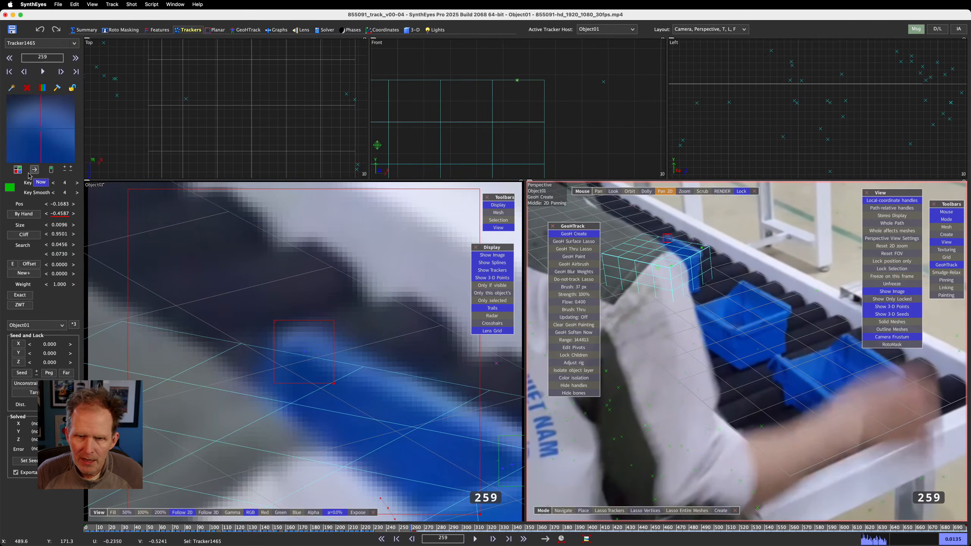
drag(51, 145, 41, 131)
key(a)
key(f)
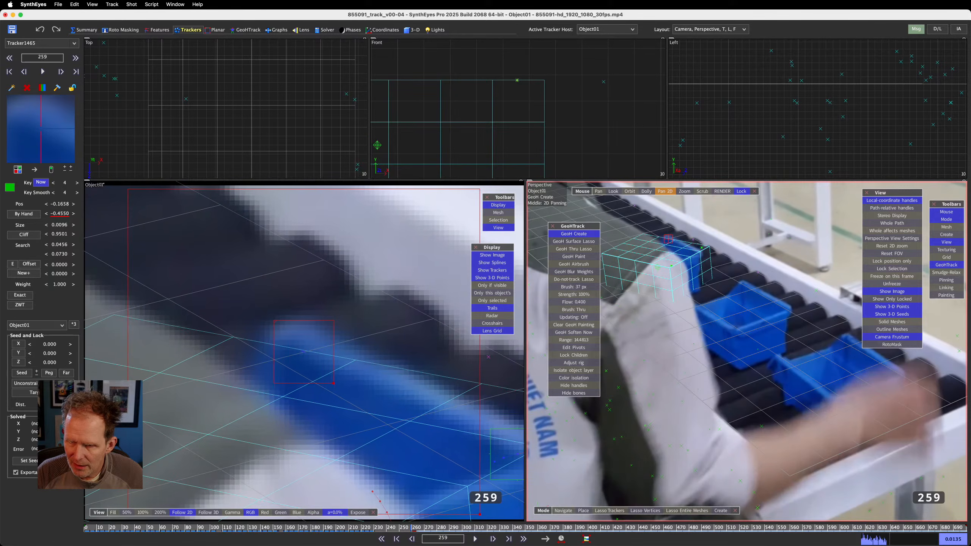
key(a)
key(f)
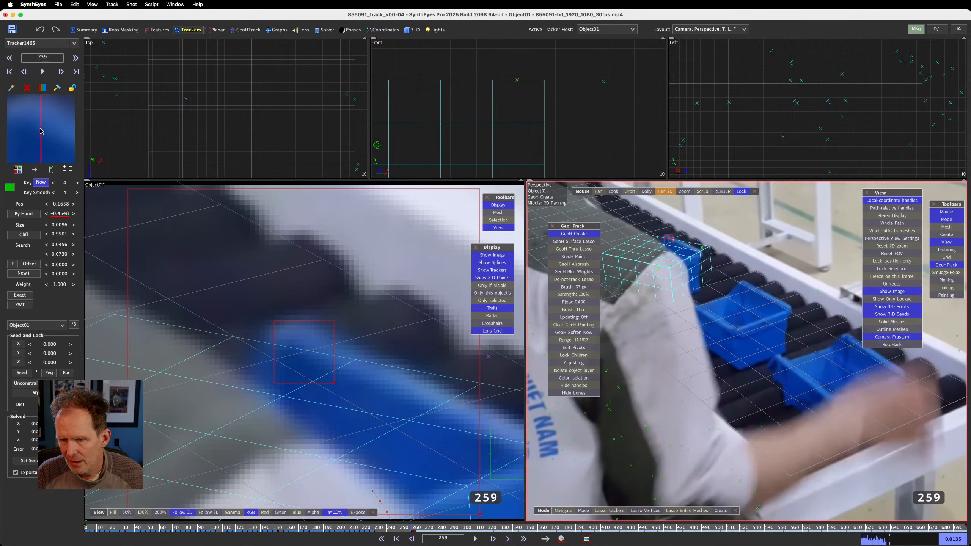
Track Tracker1465 forward on the bin's far corner from frame 259 to frame 284
key(d)
key(d)
key(d)
key(d)
key(d)
key(d)
key(d)
key(d)
key(d)
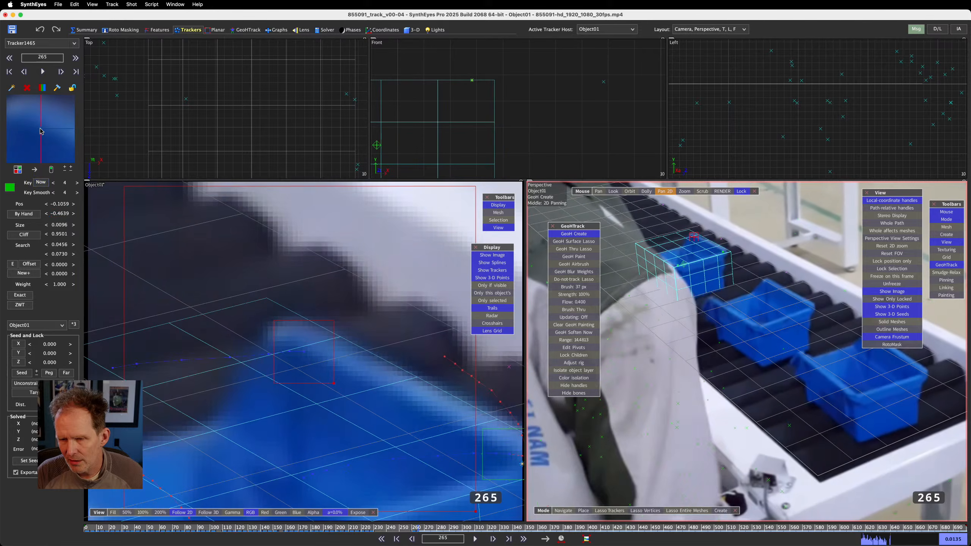
key(d)
key(d)
key(d)
key(d)
key(d)
key(d)
key(d)
key(d)
key(d)
key(d)
key(d)
key(d)
key(d)
key(d)
key(d)
key(d)
key(d)
key(d)
key(d)
key(d)
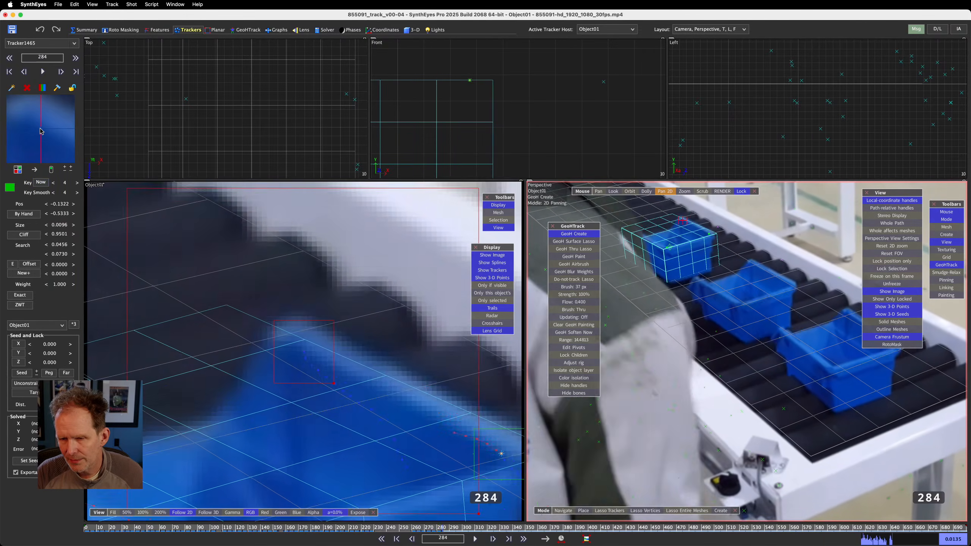
Check the far corner's track around frames 287 and 288, and disable Tracker1465 from frame 288
key(s)
key(s)
key(s)
key(s)
key(s)
key(s)
key(s)
key(s)
key(s)
key(s)
key(s)
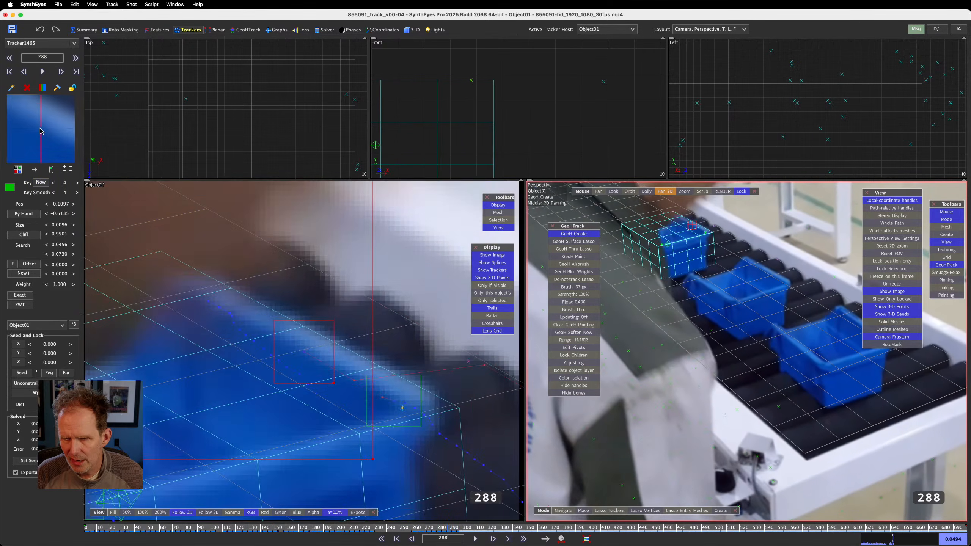
key(s)
key(d)
key(d)
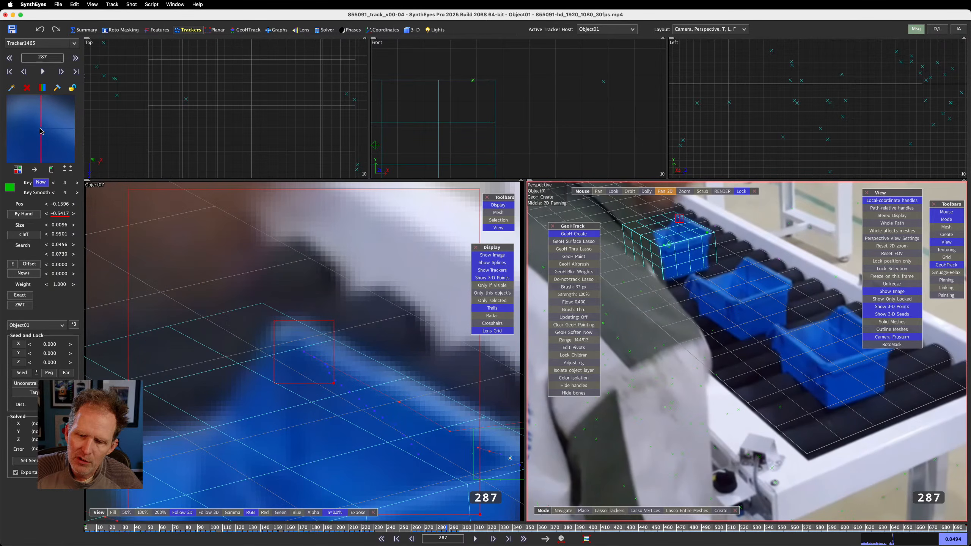
key(d)
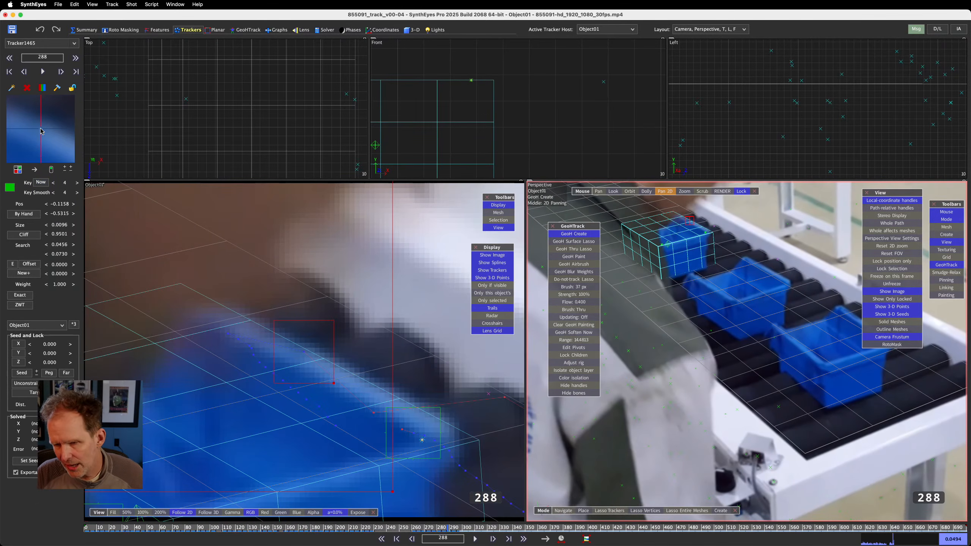
click(41, 182)
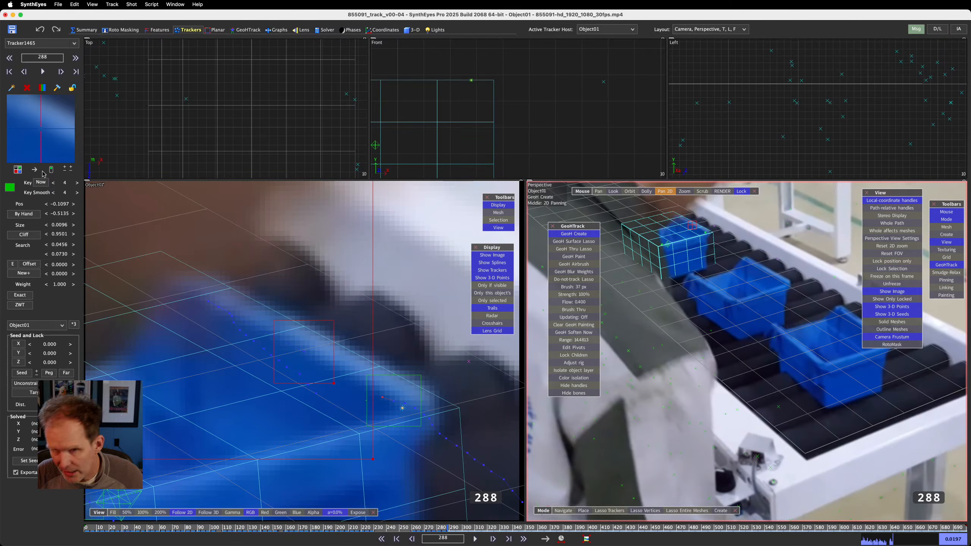
click(51, 169)
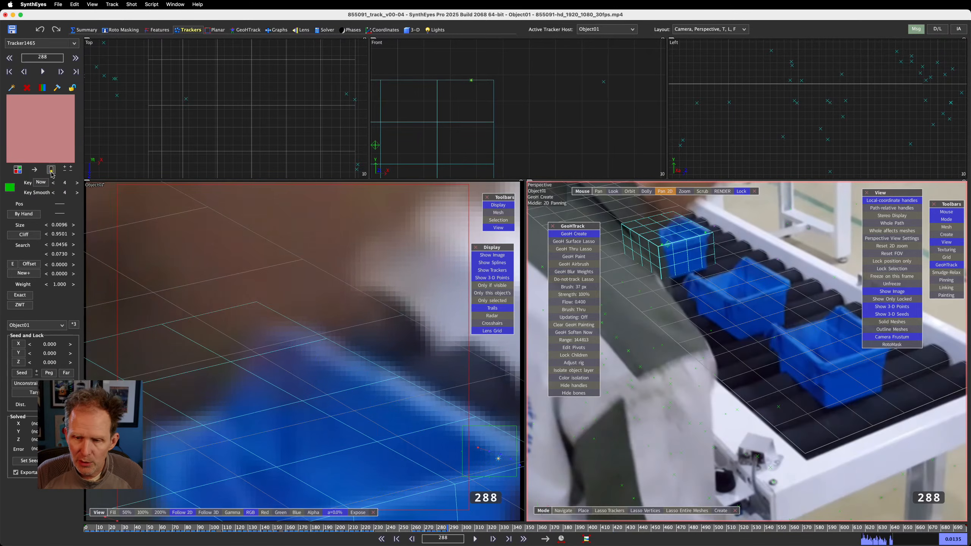
Find where the far corner shows again beside the worker's head and re-enable Tracker1465 at frame 297
scroll(208, 277, down, 5)
key(d)
key(d)
key(d)
key(d)
key(d)
key(d)
key(d)
key(d)
key(d)
key(d)
key(d)
key(d)
key(s)
key(s)
key(s)
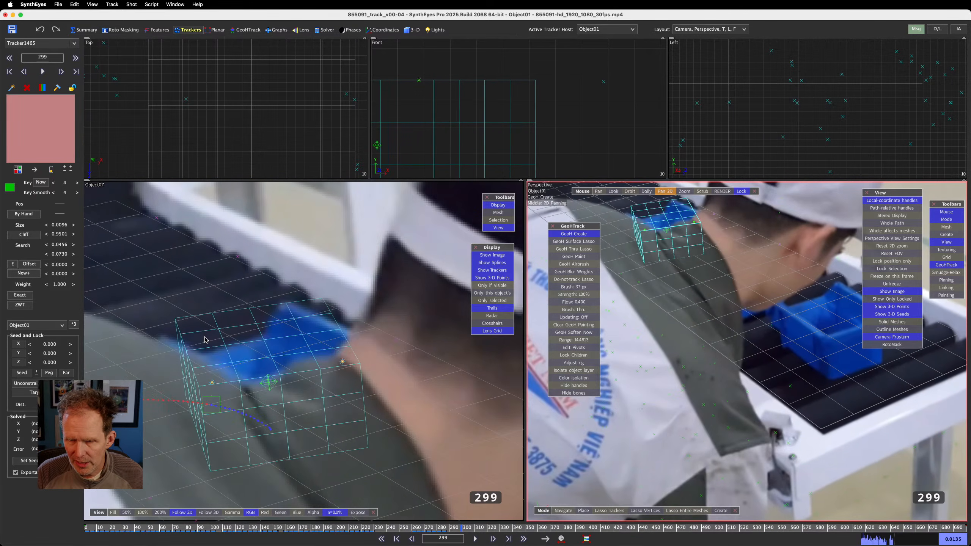
key(d)
key(s)
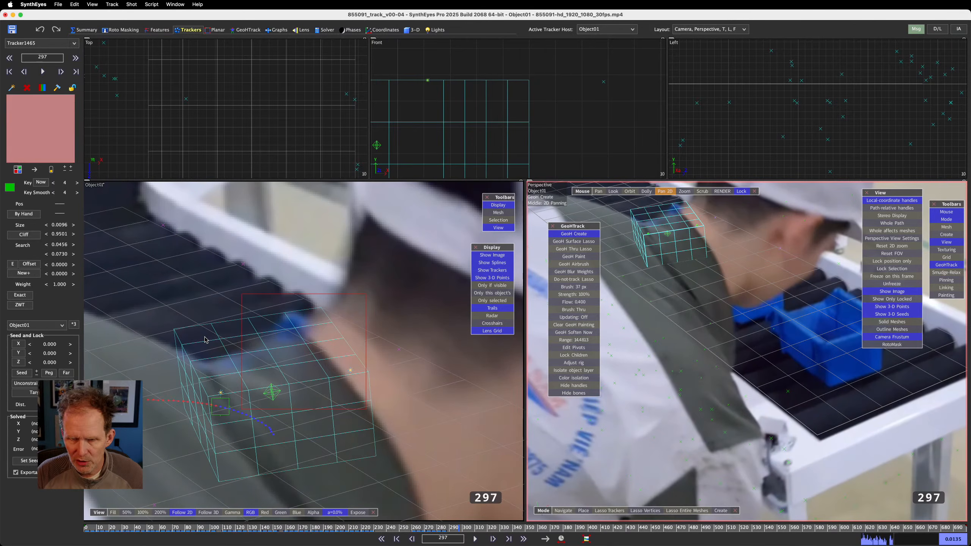
click(52, 171)
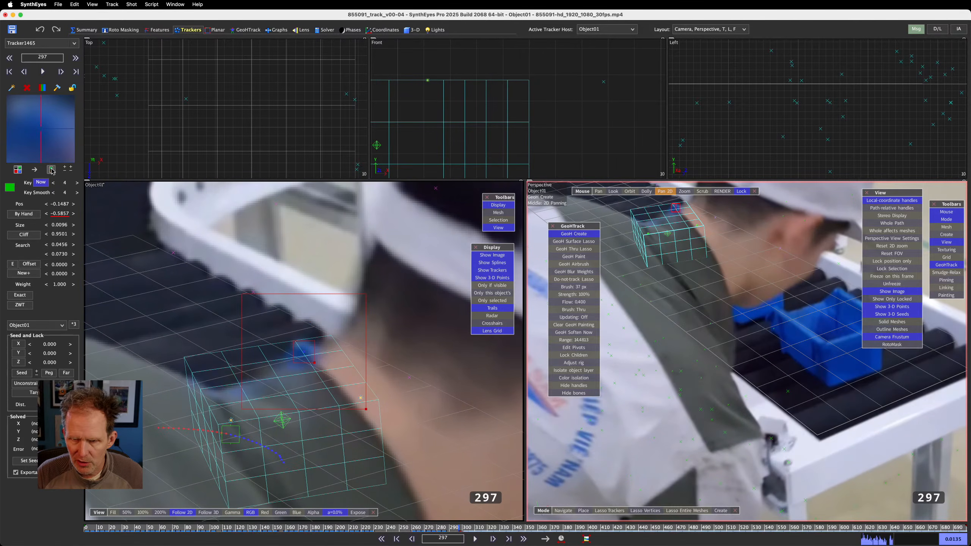
Fine-tune Tracker1465's position on the far corner at frame 297 and track it forward to frame 305
drag(47, 134, 42, 131)
key(a)
key(f)
key(a)
key(f)
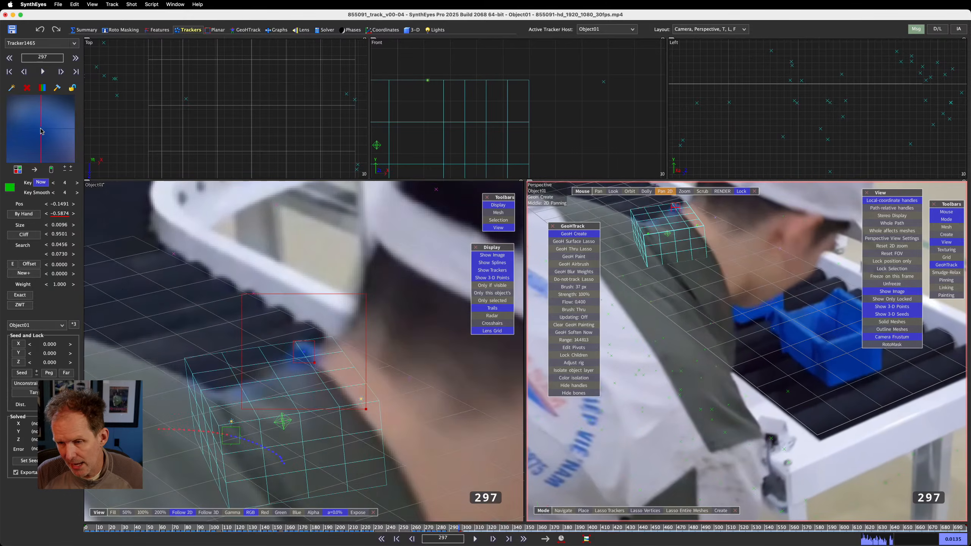
scroll(41, 129, down, 7)
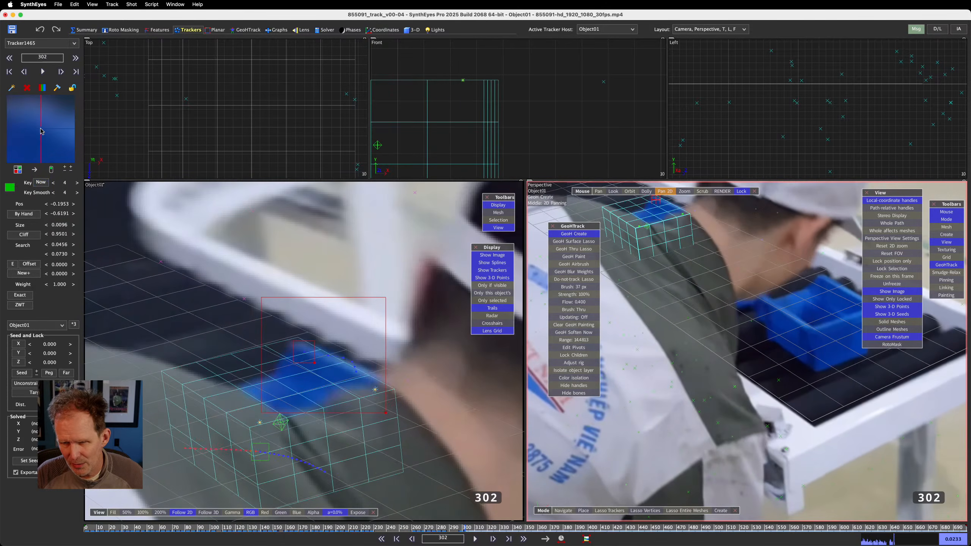
scroll(42, 131, down, 1)
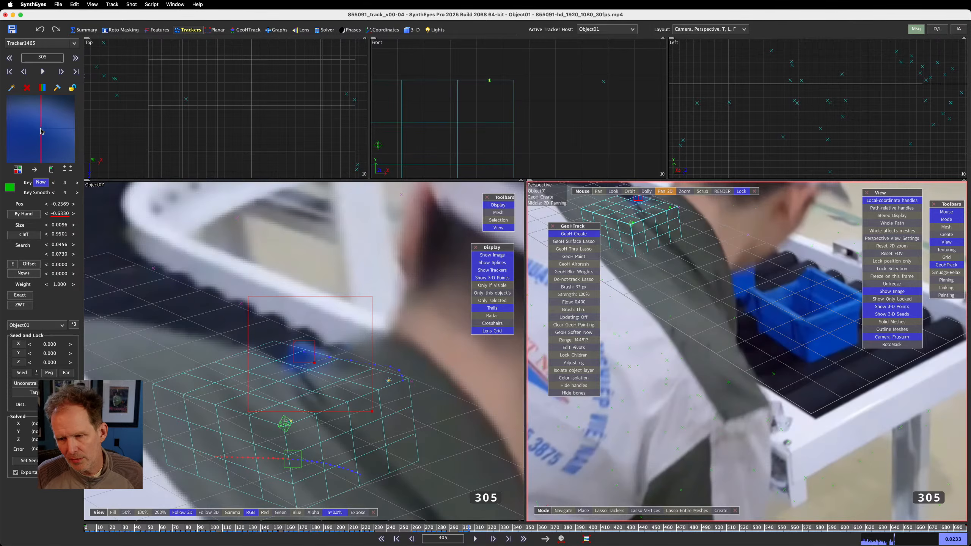
Disable Tracker1465 at about frame 307, where the worker's shoulder covers the bin's far corner
scroll(42, 131, down, 1)
click(52, 167)
key(d)
key(d)
key(d)
key(d)
key(d)
key(d)
key(d)
key(d)
key(d)
key(d)
key(d)
key(d)
key(d)
key(d)
key(d)
key(d)
key(d)
key(d)
key(d)
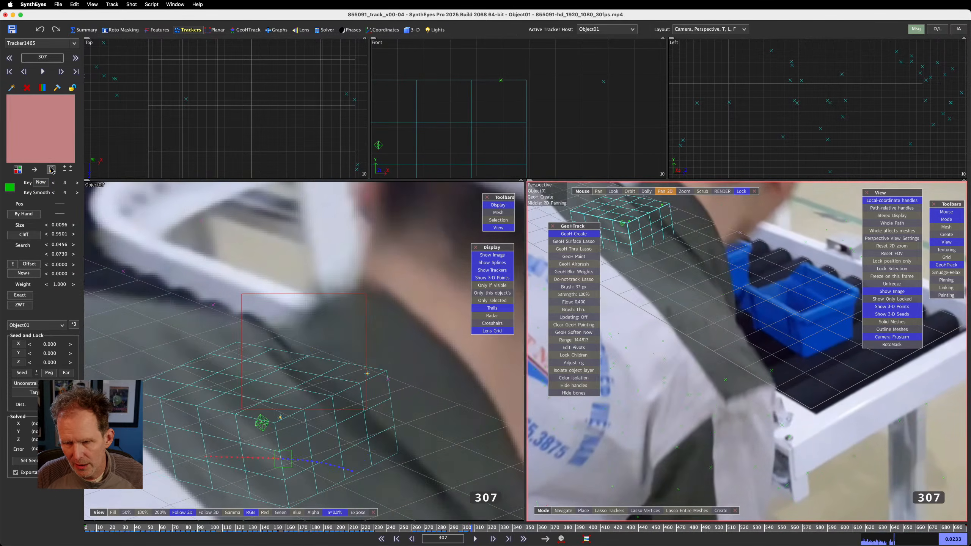
Find where the bin's far corner shows again beside the worker's back and re-enable Tracker1465 on it at frame 366
key(d)
key(d)
key(d)
key(d)
key(d)
key(d)
key(d)
key(d)
key(d)
key(d)
key(d)
key(d)
key(d)
key(d)
key(d)
key(d)
key(d)
key(d)
key(d)
key(d)
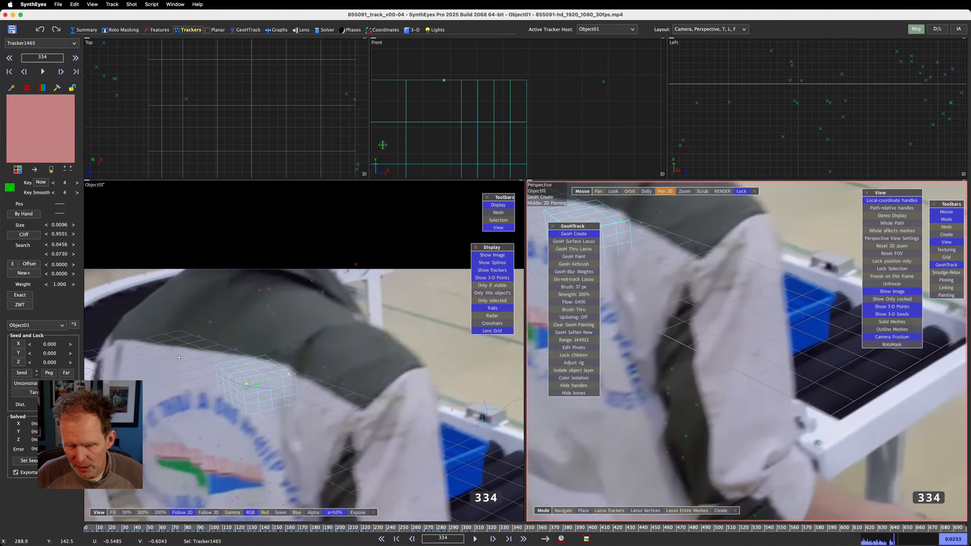
key(d)
key(d)
key(d)
key(d)
key(d)
key(d)
key(d)
key(d)
key(d)
key(d)
key(d)
key(d)
key(d)
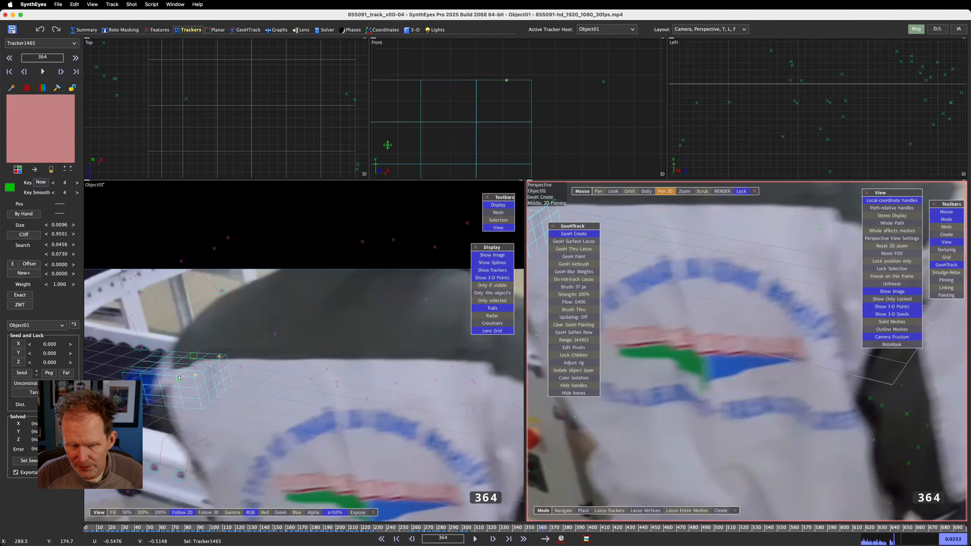
scroll(171, 381, up, 2)
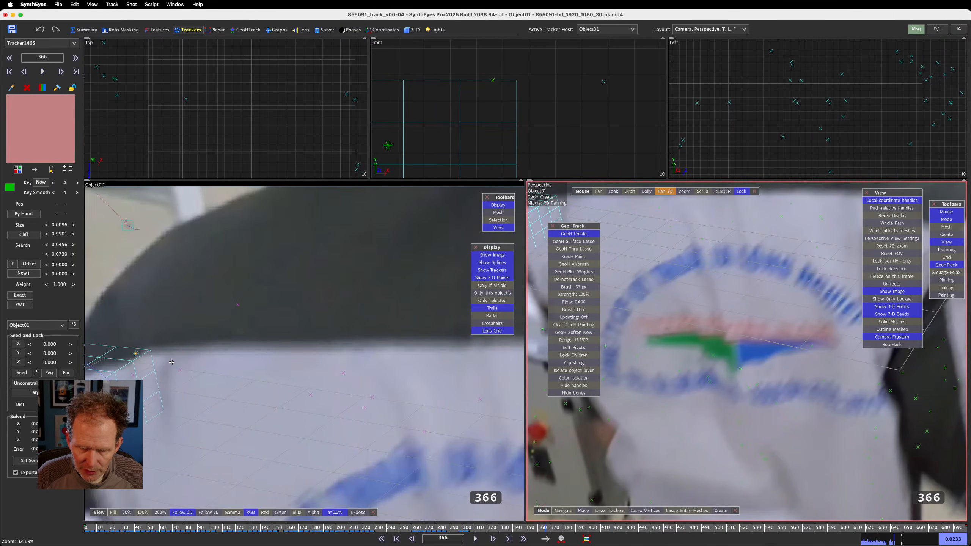
key(s)
scroll(164, 367, down, 1)
key(s)
key(d)
key(d)
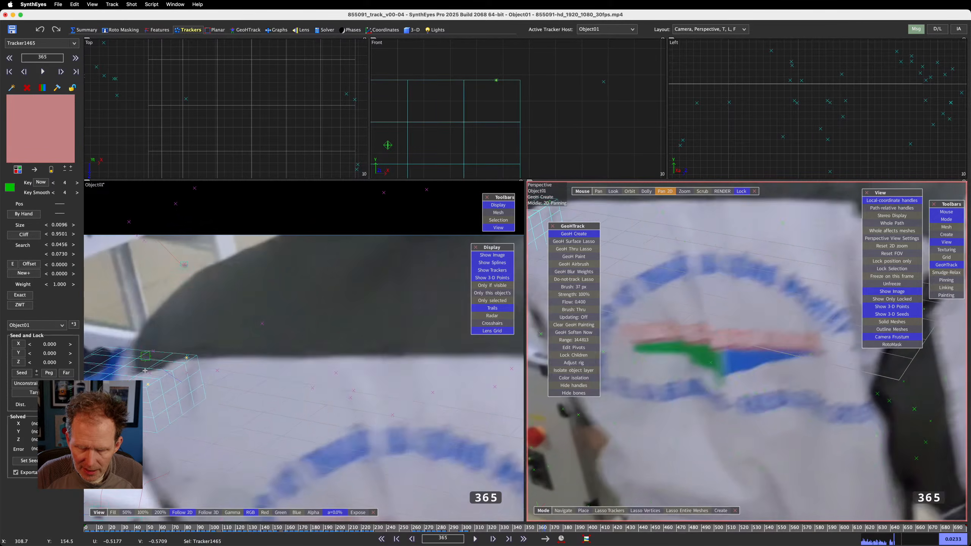
click(123, 350)
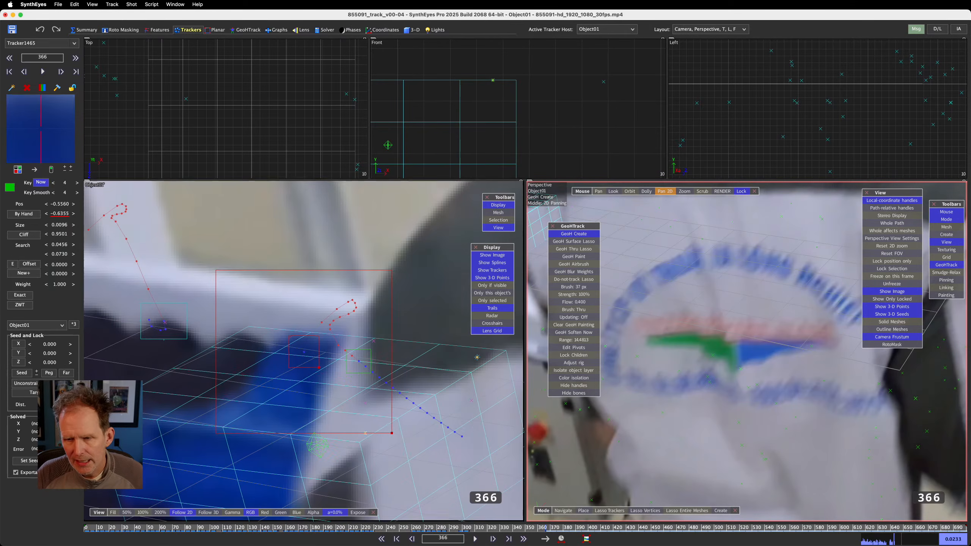
Fine-tune Tracker1465's position on the far corner at frame 366 and check the track at frame 367
drag(41, 129, 57, 149)
key(d)
key(d)
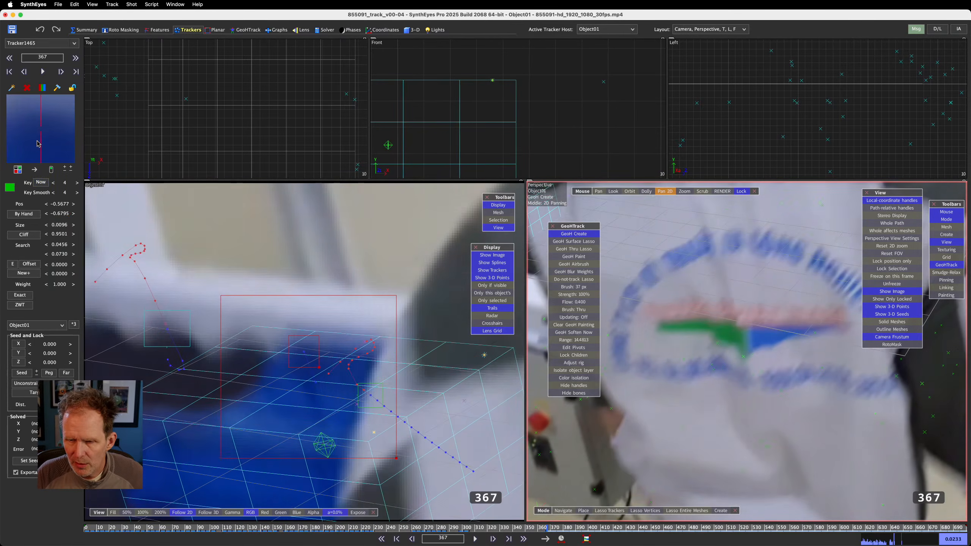
key(a)
key(a)
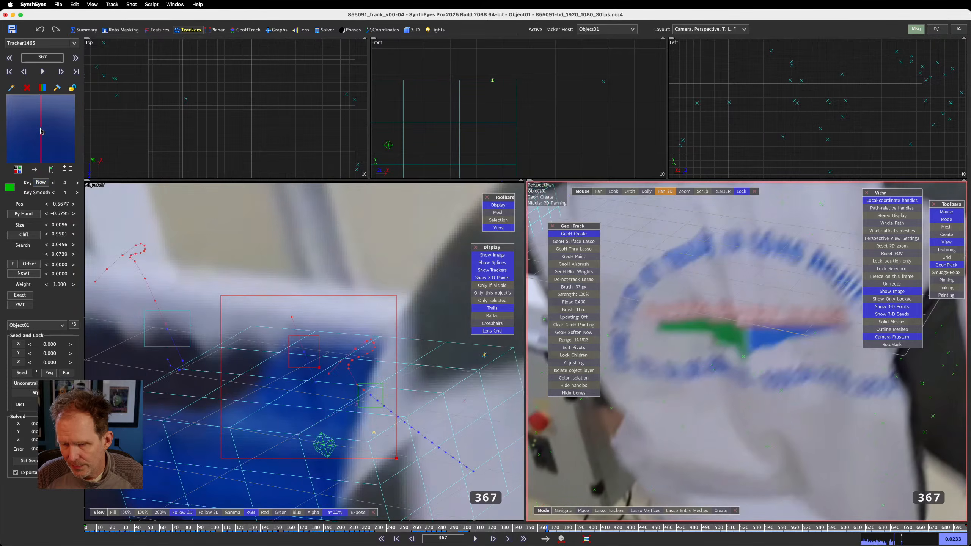
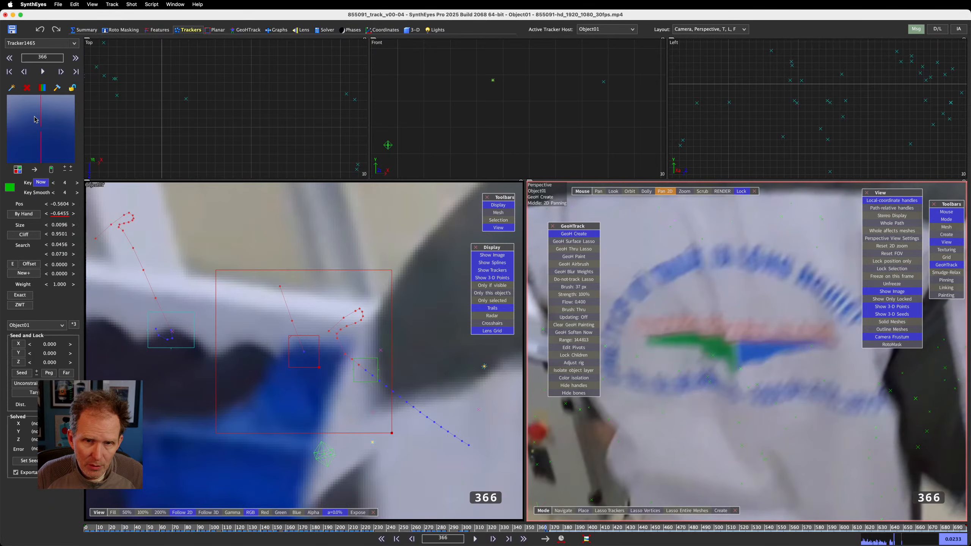
Make the hidden mesh visible again in the hierarchy, and turn off Show meshes for the camera view instead
drag(0, 78, 320, 61)
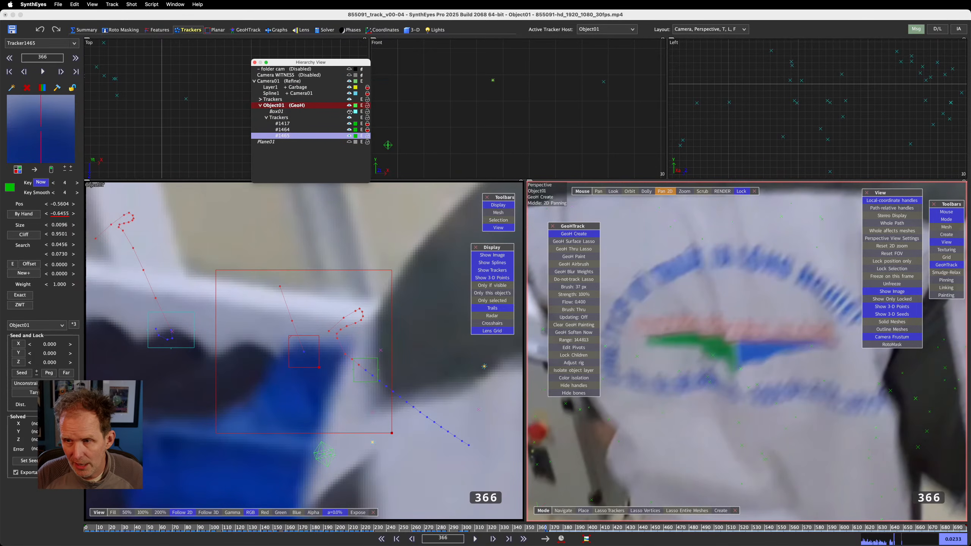
click(348, 142)
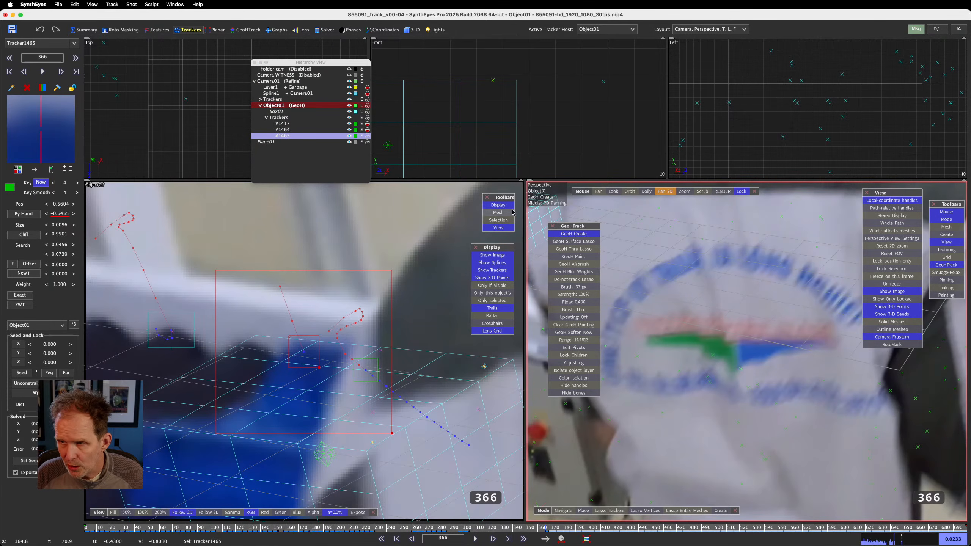
click(498, 213)
click(103, 206)
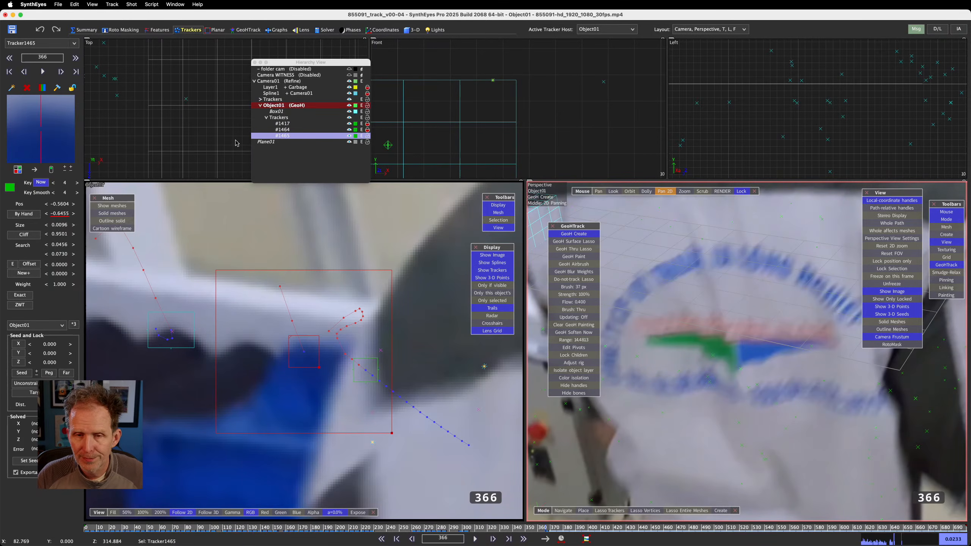
Refine Tracker1465's position on the bin's far corner at frames 366 and 367, and advance to frame 368
drag(36, 130, 38, 132)
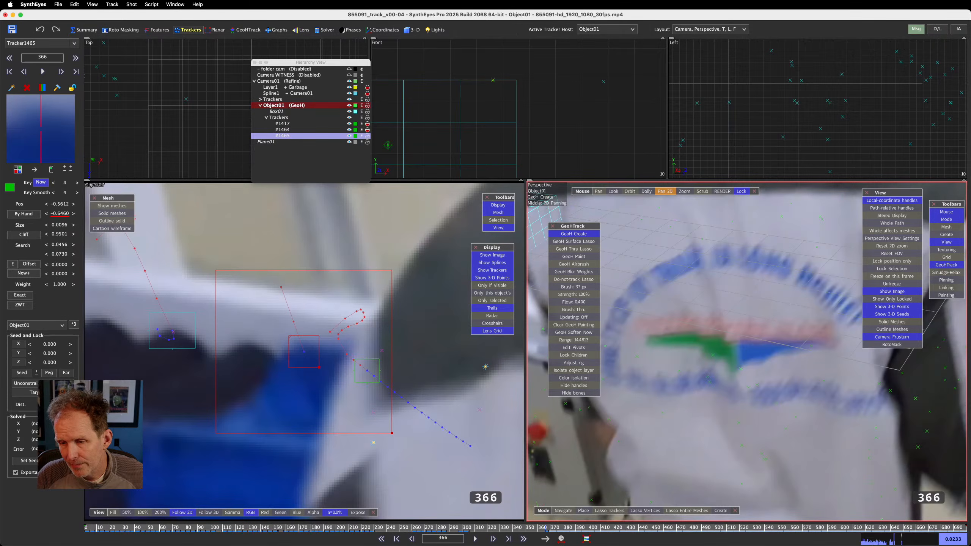
key(shift+comma)
key(shift+period)
key(period)
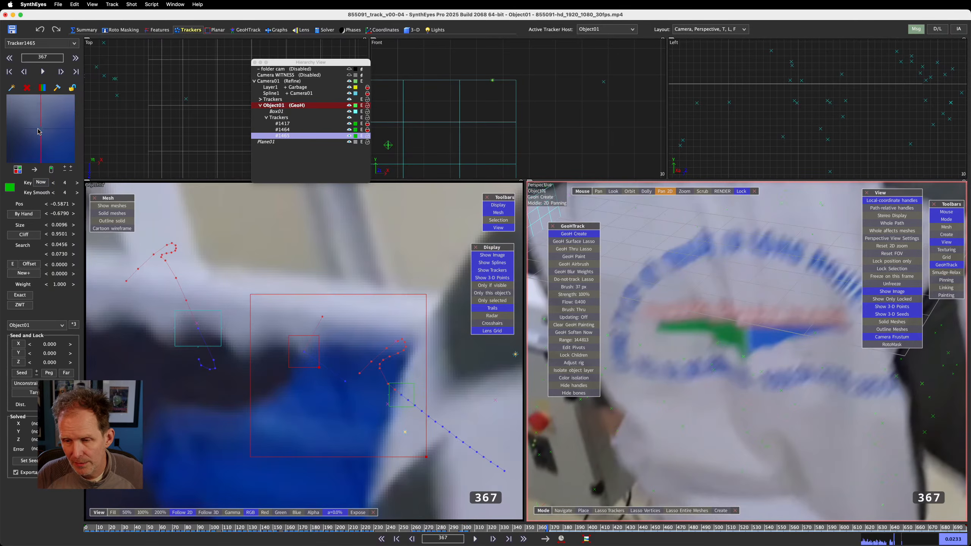
drag(43, 131, 14, 138)
key(period)
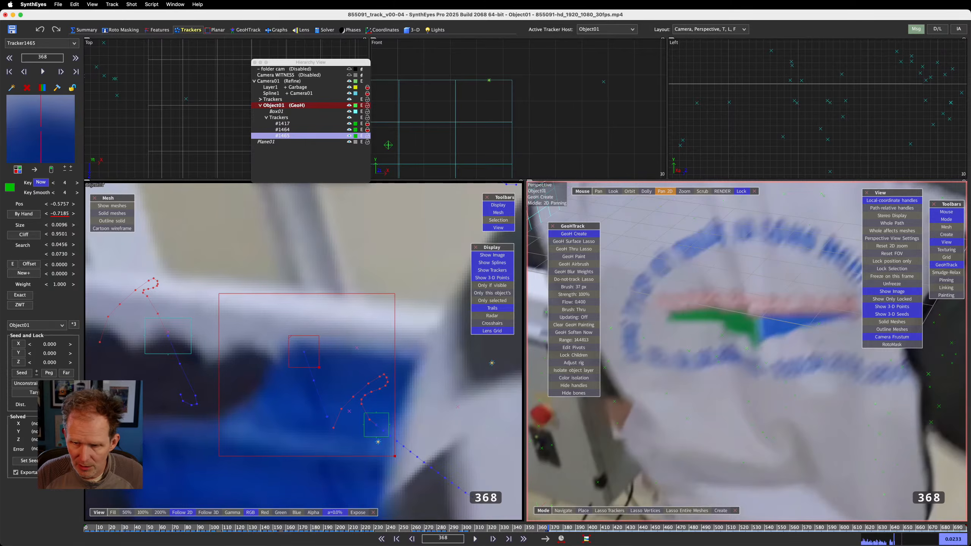
Track Tracker1465 forward on the bin's far corner from frame 368 to frame 448
key(period)
key(period)
key(period)
key(period)
key(period)
key(period)
key(period)
key(period)
key(period)
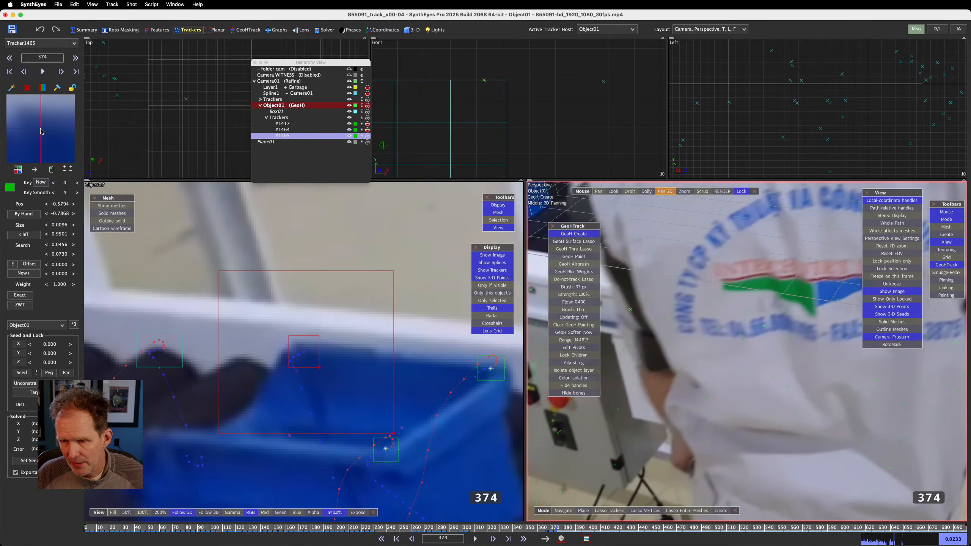
key(period)
key(period)
key(period)
key(period)
key(period)
key(period)
key(period)
key(period)
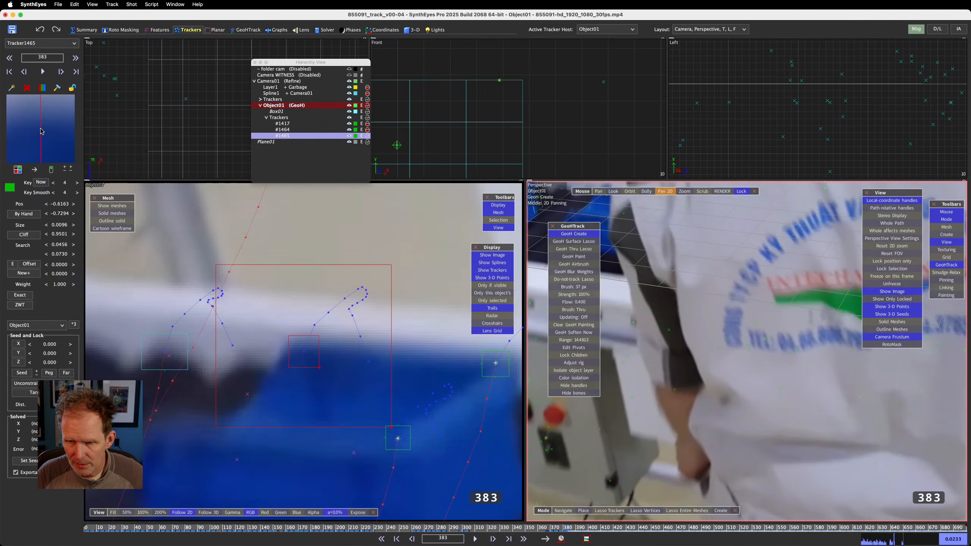
key(period)
key(period)
key(period)
key(period)
key(period)
key(period)
key(period)
key(period)
key(period)
key(period)
key(period)
key(period)
key(period)
key(period)
key(period)
key(period)
key(period)
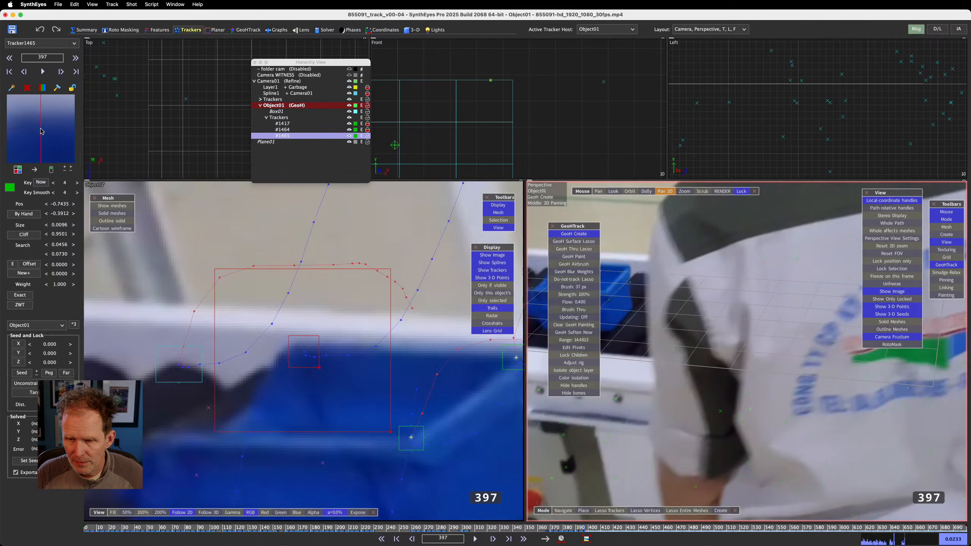
key(period)
key(period)
key(period)
key(period)
key(period)
key(period)
key(period)
key(period)
key(period)
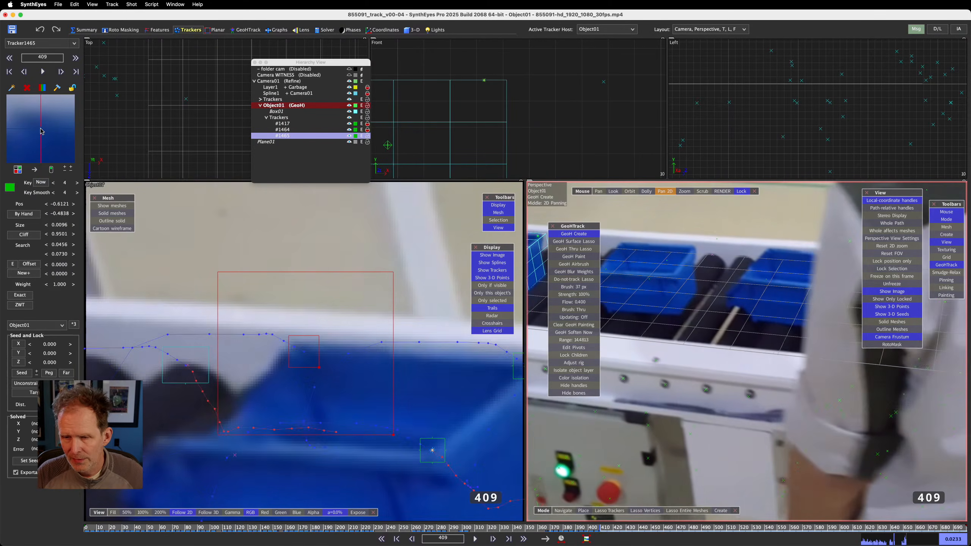
key(period)
key(period)
key(period)
key(period)
key(period)
key(period)
key(period)
key(period)
key(period)
key(period)
key(period)
key(period)
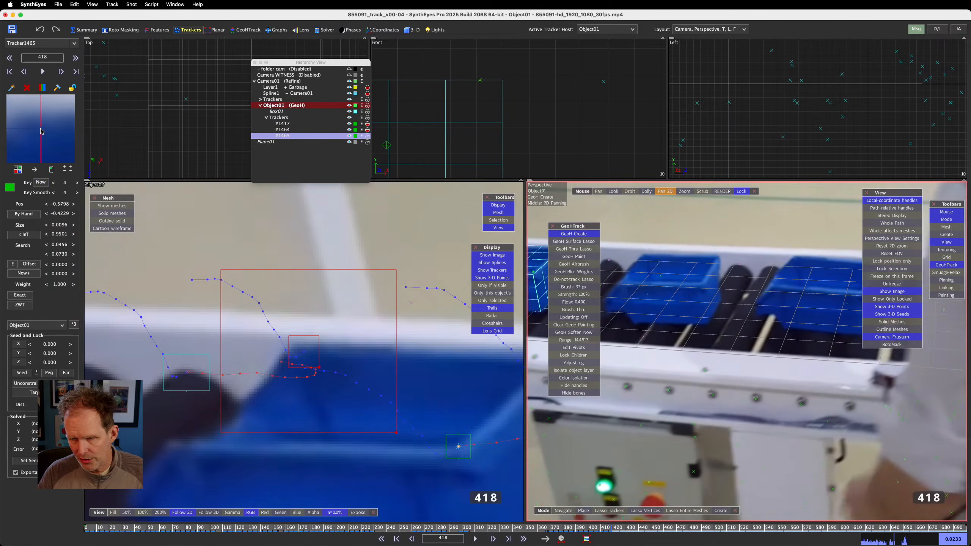
key(period)
key(period)
key(period)
key(period)
key(period)
key(period)
key(period)
key(period)
key(period)
key(period)
key(period)
key(period)
key(period)
key(period)
key(period)
key(period)
key(period)
key(period)
key(period)
key(period)
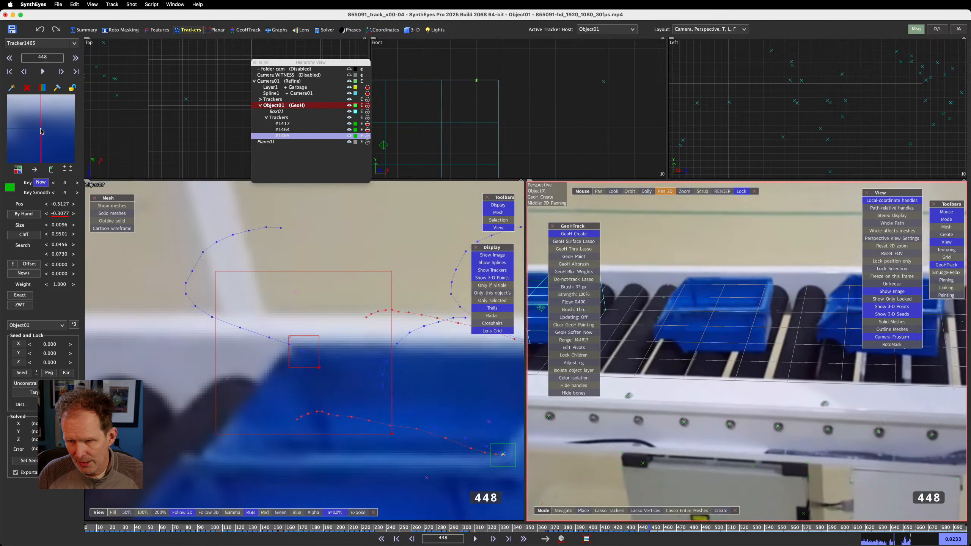
Track Tracker1465 forward on the bin's far corner from frame 448 to frame 556
key(period)
key(period)
key(period)
key(period)
key(period)
key(period)
key(period)
key(period)
key(period)
key(period)
key(period)
key(period)
key(period)
key(period)
key(period)
key(period)
key(period)
key(period)
key(period)
key(period)
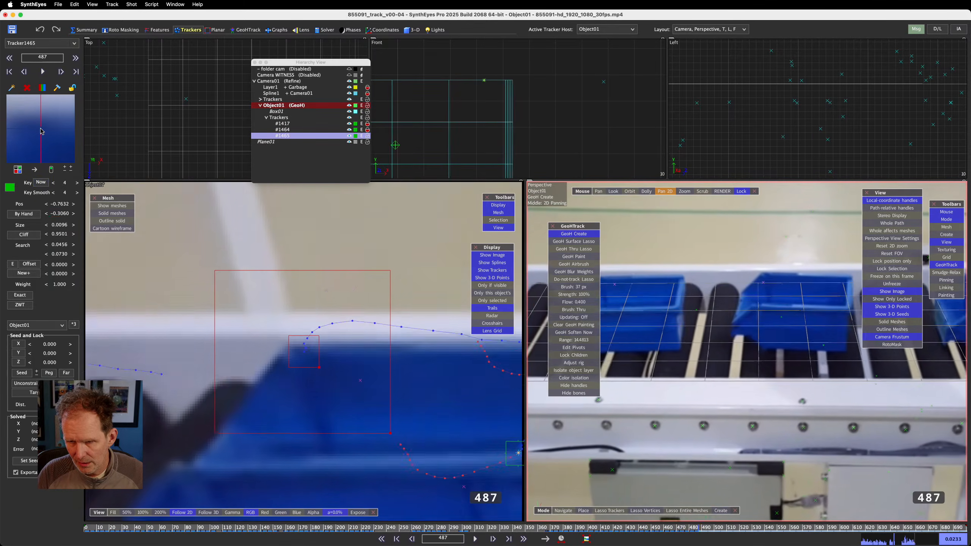
key(period)
key(period)
key(period)
key(period)
key(period)
key(period)
key(period)
key(period)
key(period)
key(period)
key(period)
key(period)
key(period)
key(period)
key(period)
key(period)
key(period)
key(period)
key(period)
key(period)
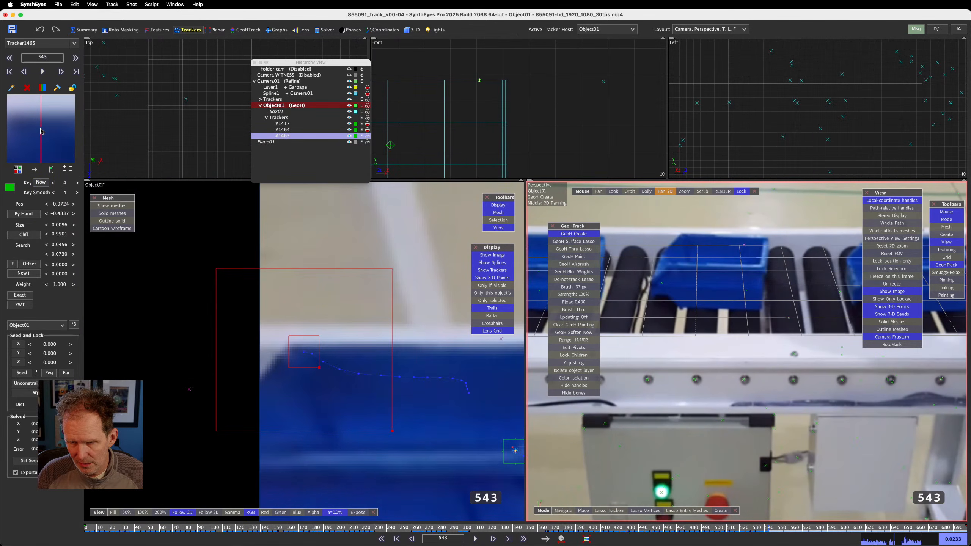
key(period)
key(period)
key(period)
key(period)
key(period)
key(period)
key(period)
key(period)
key(period)
key(period)
key(period)
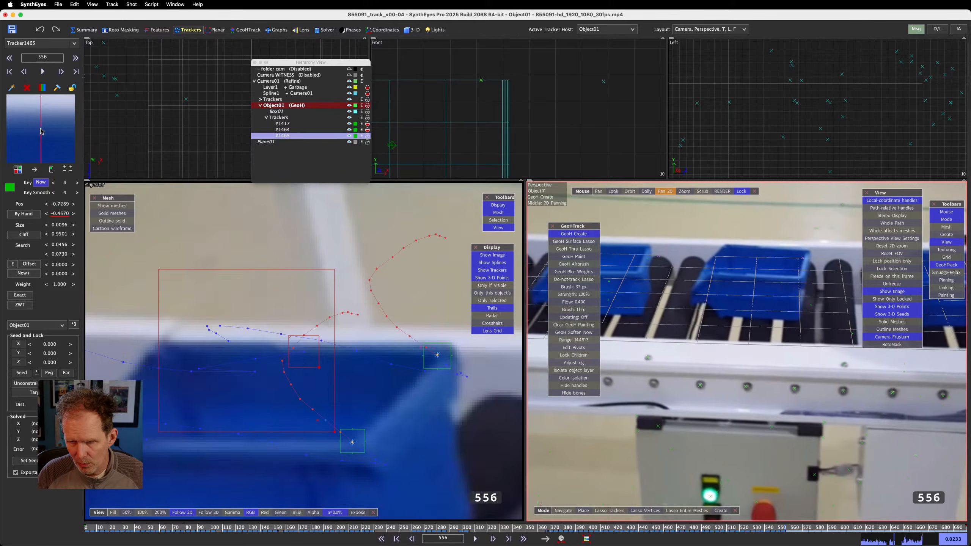
Return to frame 552, reposition Tracker1465 on the bin's far corner at frames 552 and 553, and advance to frame 554
key(comma)
key(comma)
key(comma)
key(comma)
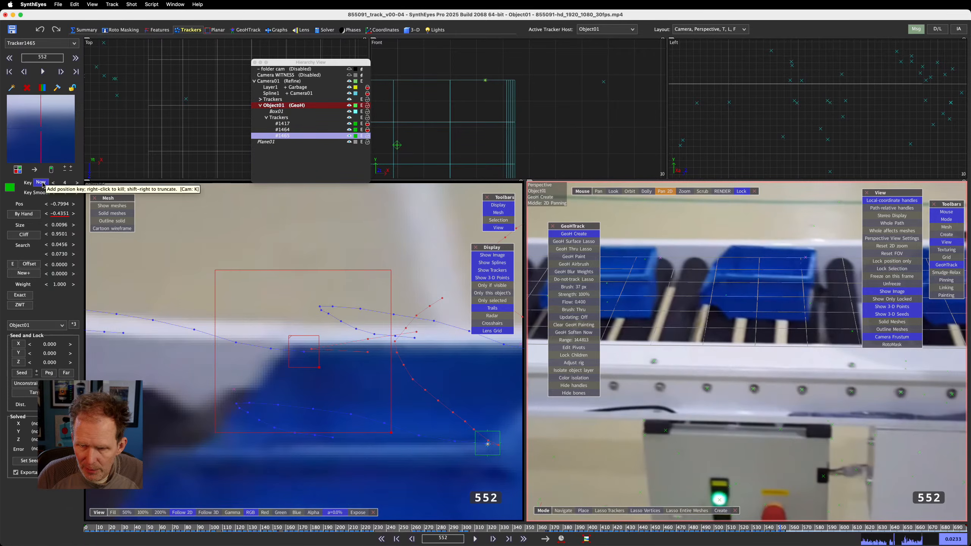
key(period)
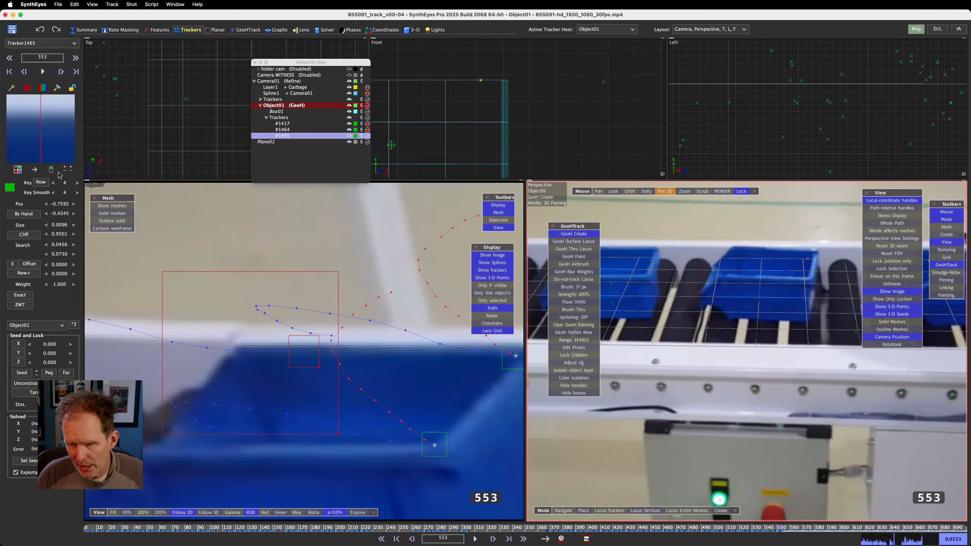
drag(59, 204, 39, 204)
key(period)
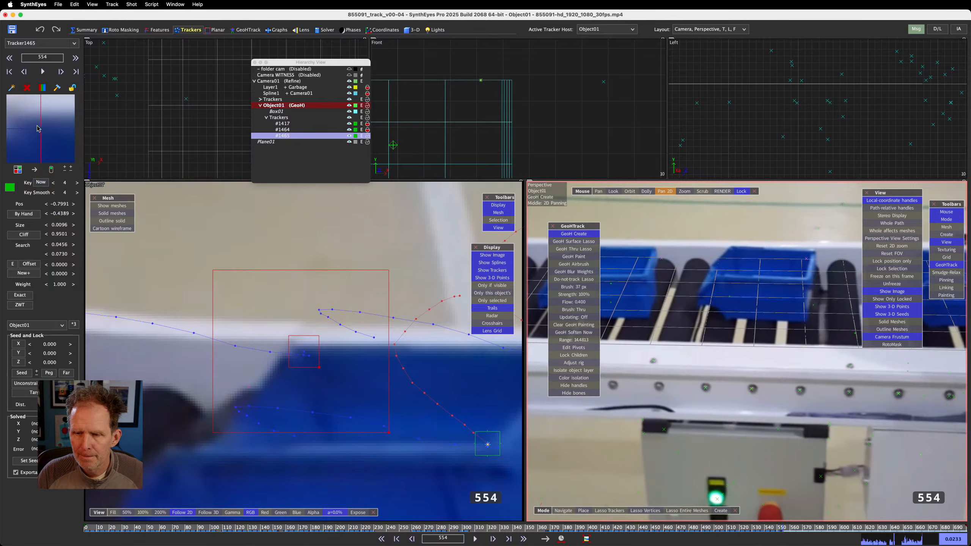
Correct Tracker1465's position on the bin's far corner frame by frame from frame 554 to frame 559
key(period)
key(period)
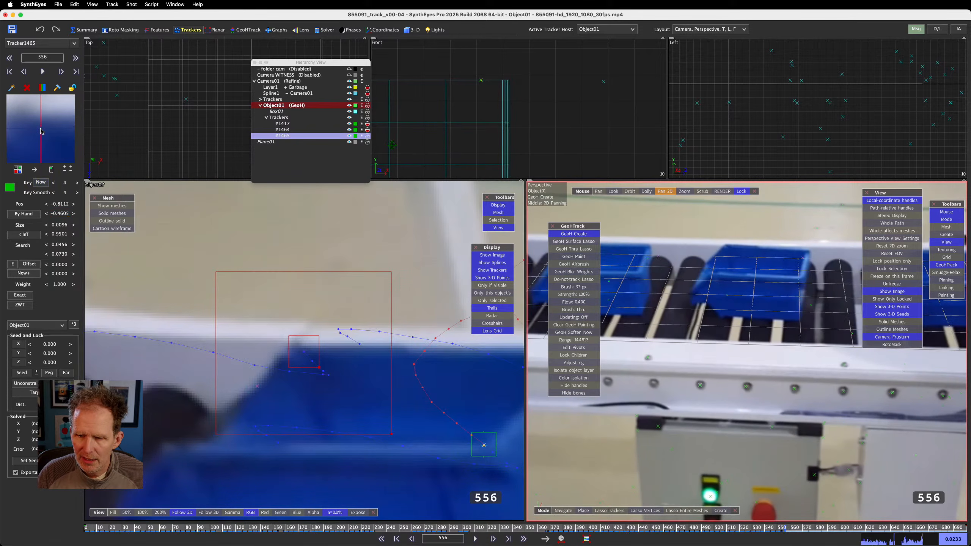
key(period)
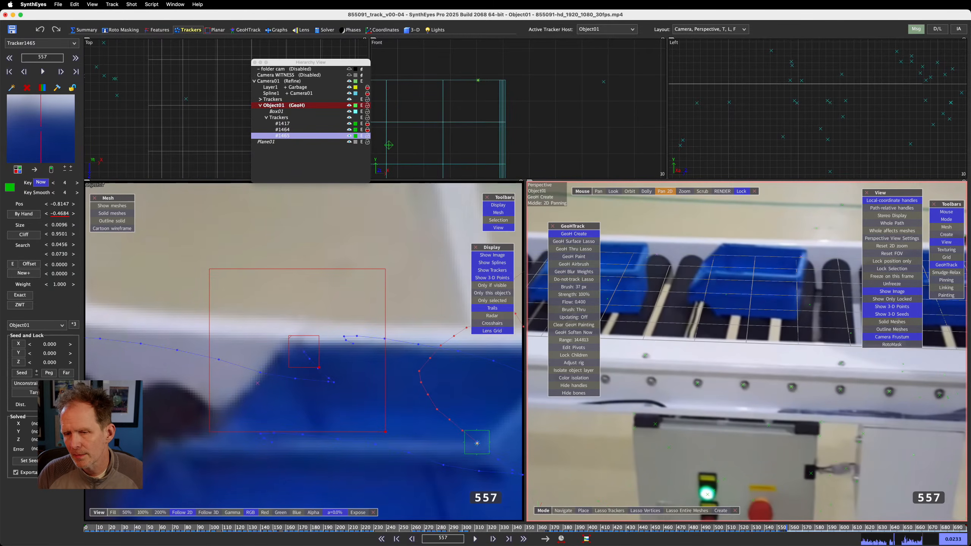
key(period)
key(period)
key(period)
key(comma)
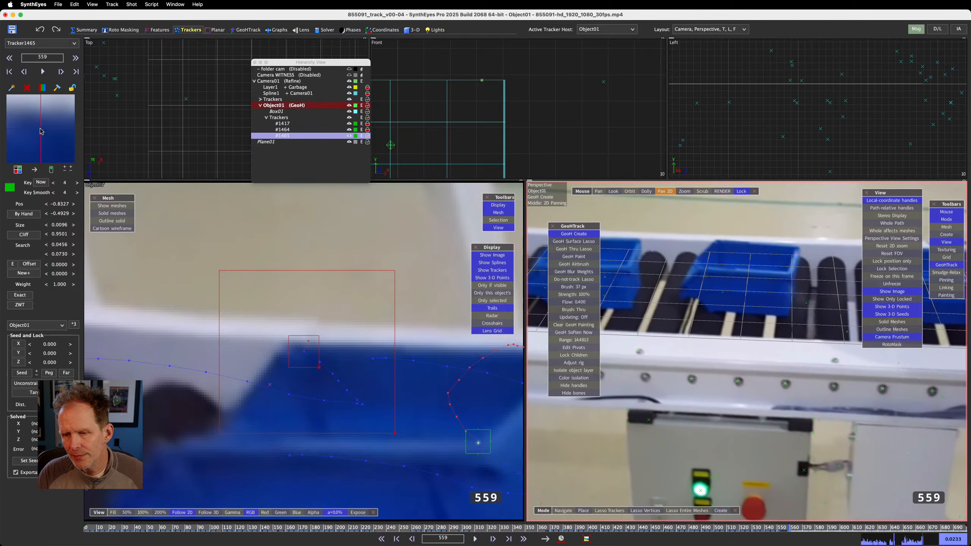
Continue Tracker1465's track on the far corner from frame 559 to frame 563, comparing neighbouring frames for drift
key(period)
key(period)
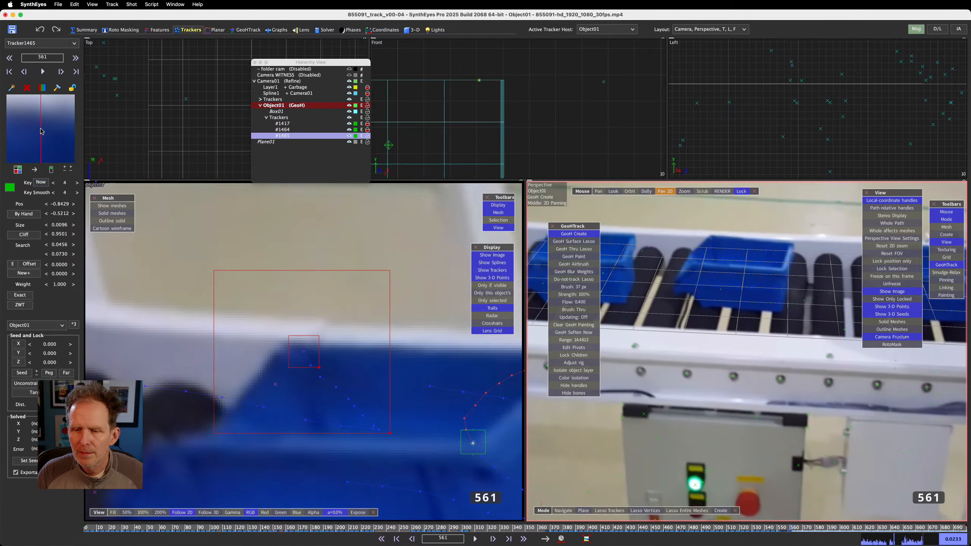
key(period)
key(period)
key(comma)
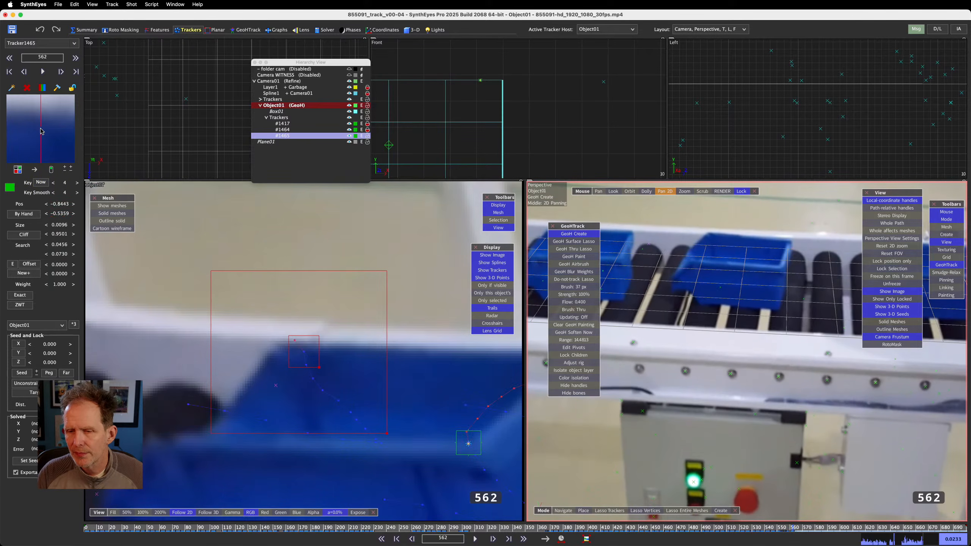
key(period)
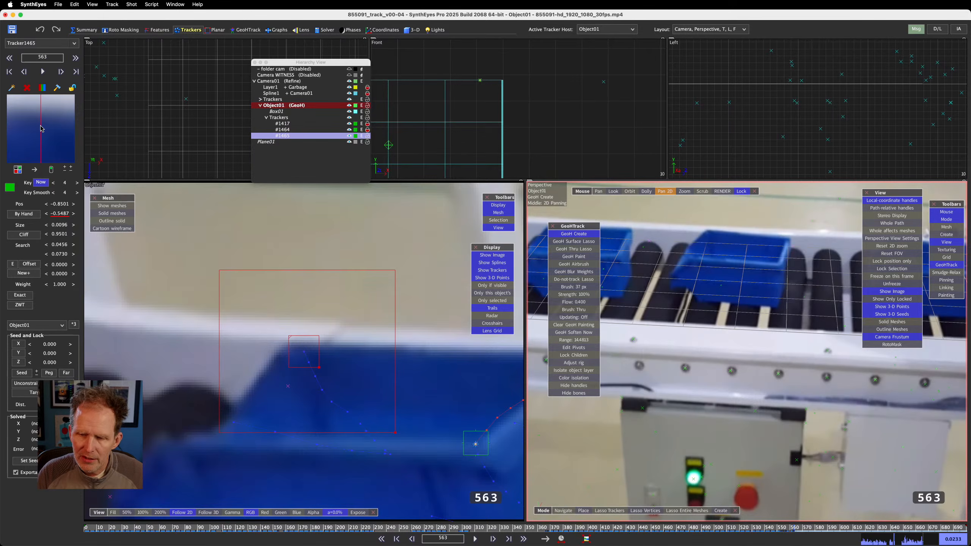
Track Tracker1465 forward on the far corner from frame 563 to frame 569, checking frame 570 for drift
key(period)
key(period)
key(period)
key(period)
key(period)
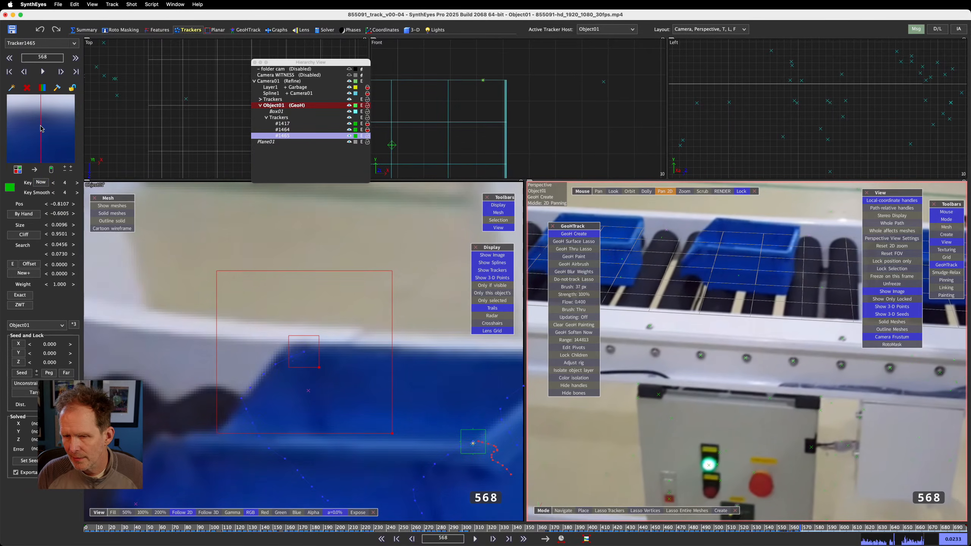
key(period)
key(period)
key(comma)
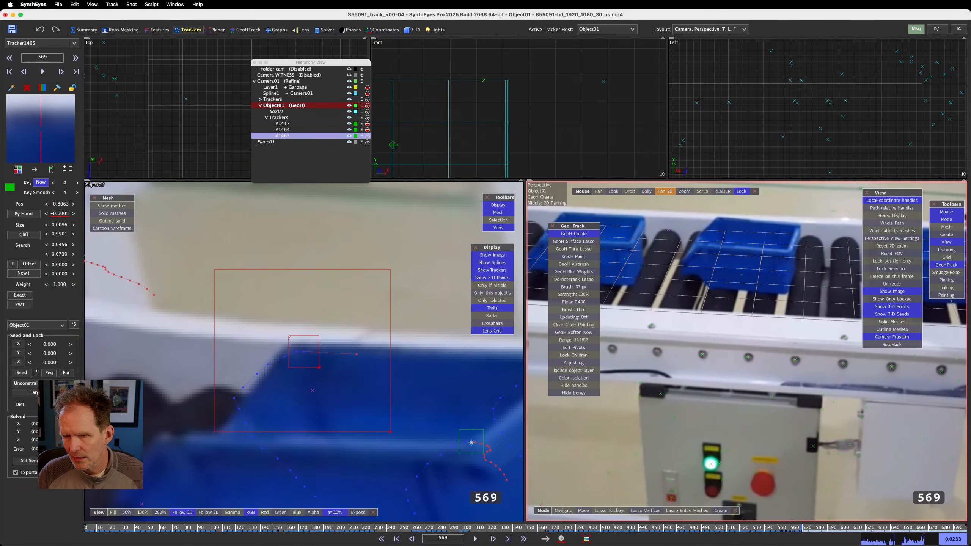
Nudge Tracker1465 slightly right and up at frame 569 and check the track through frame 571
key(Right)
key(Up)
key(period)
key(period)
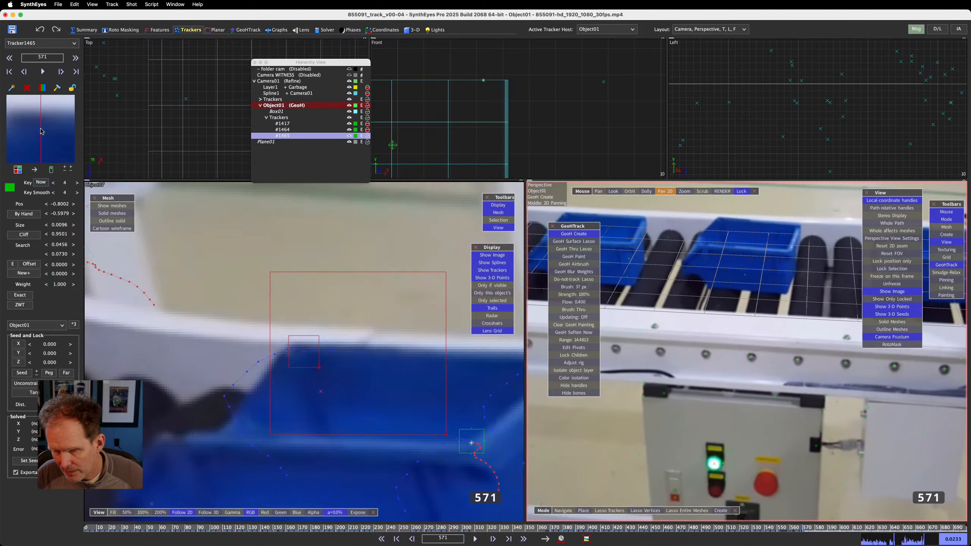
Return to frame 569 and shrink the height of Tracker1465's inner box to a tracker size of 0.0079
key(comma)
key(comma)
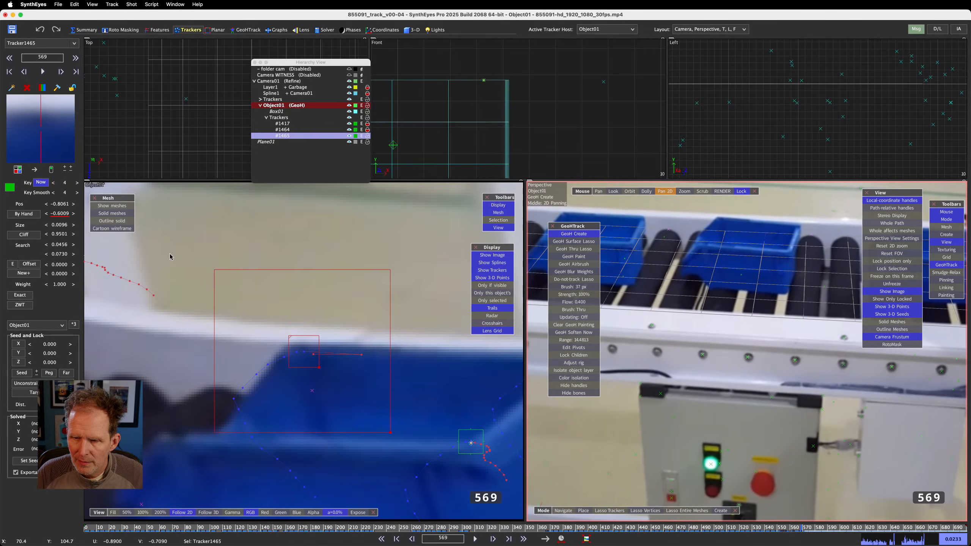
drag(319, 369, 318, 362)
Track the resized Tracker1465 forward on the bin's far corner from frame 569 to frame 622
key(period)
key(period)
key(period)
key(period)
key(period)
key(period)
key(period)
key(period)
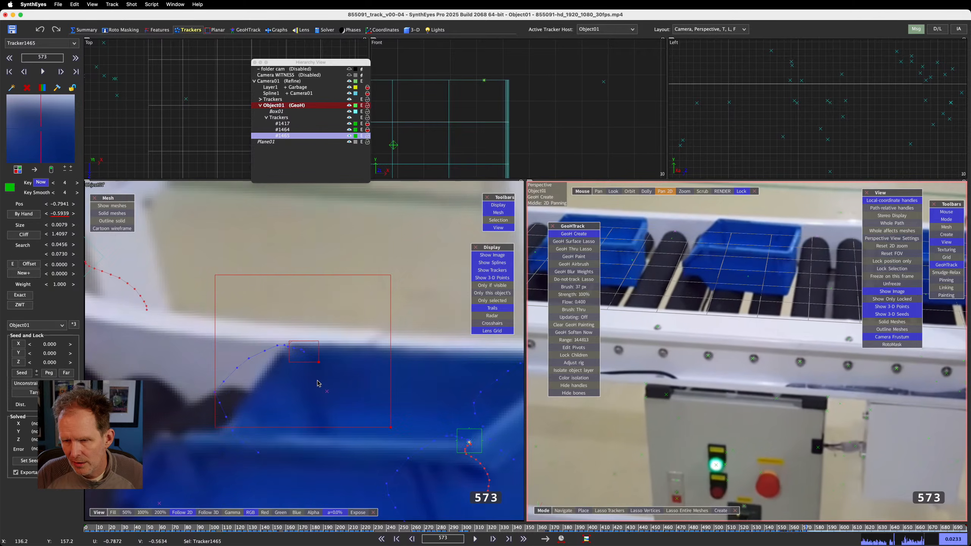
key(period)
key(period)
key(period)
key(period)
key(period)
key(period)
key(period)
key(period)
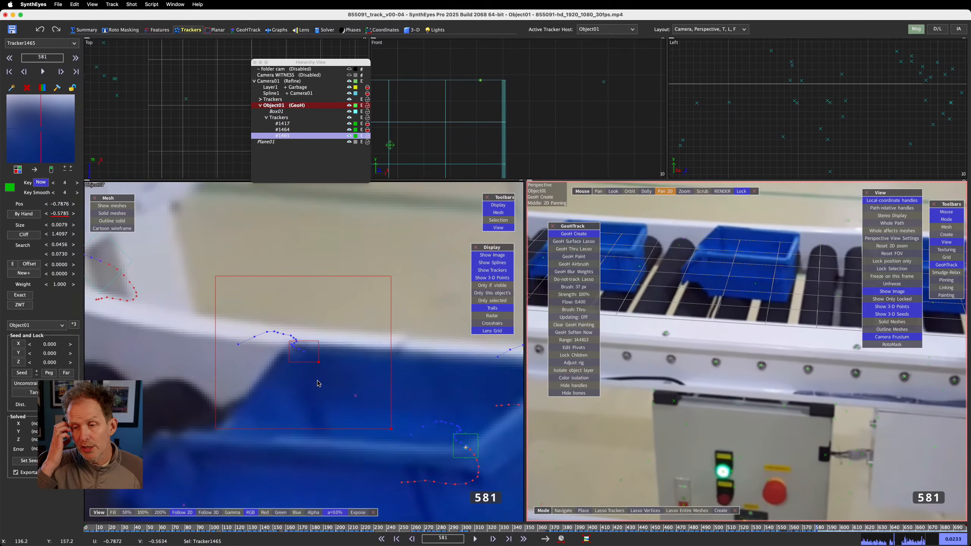
key(period)
key(period)
key(period)
key(period)
key(period)
key(period)
key(period)
key(period)
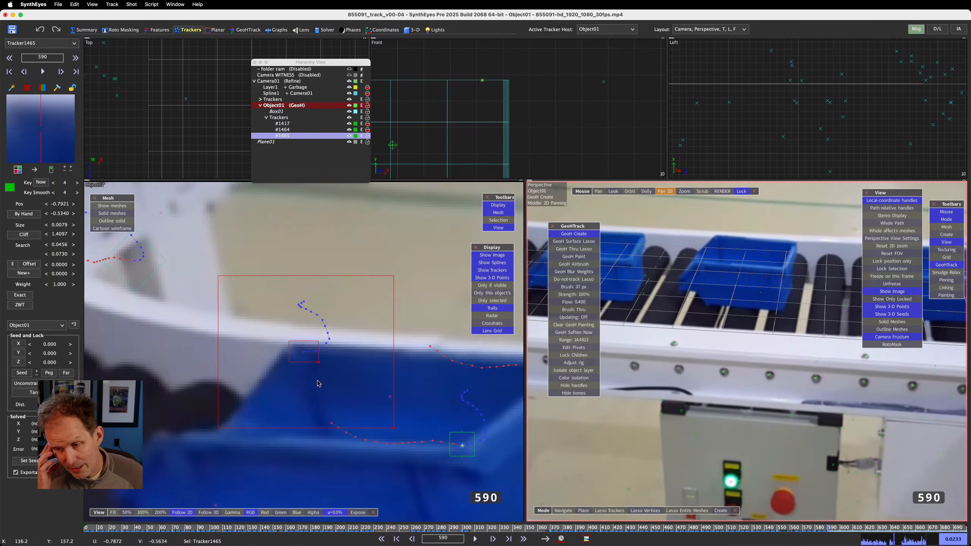
key(period)
key(period)
key(period)
key(period)
key(period)
key(period)
key(period)
key(period)
key(period)
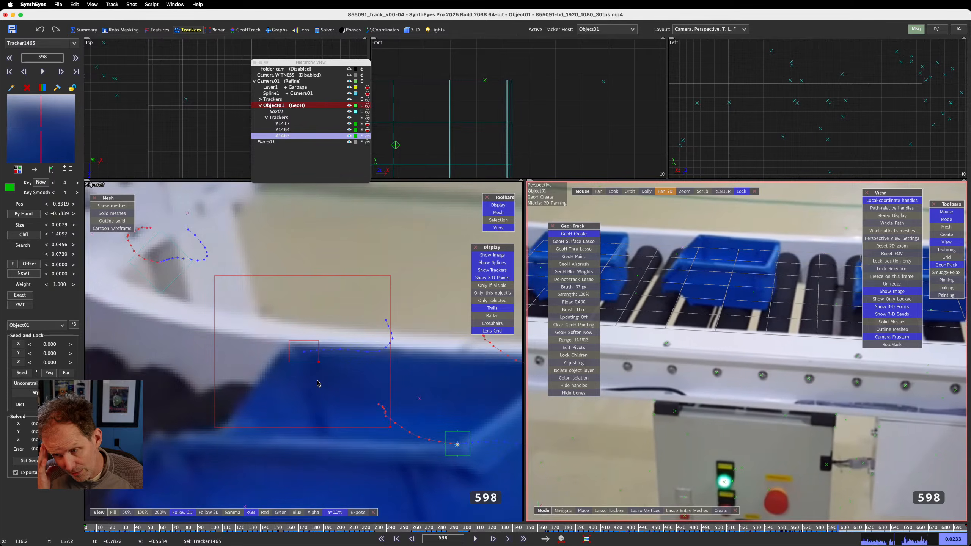
key(period)
key(period)
key(period)
key(period)
key(period)
key(period)
key(period)
key(period)
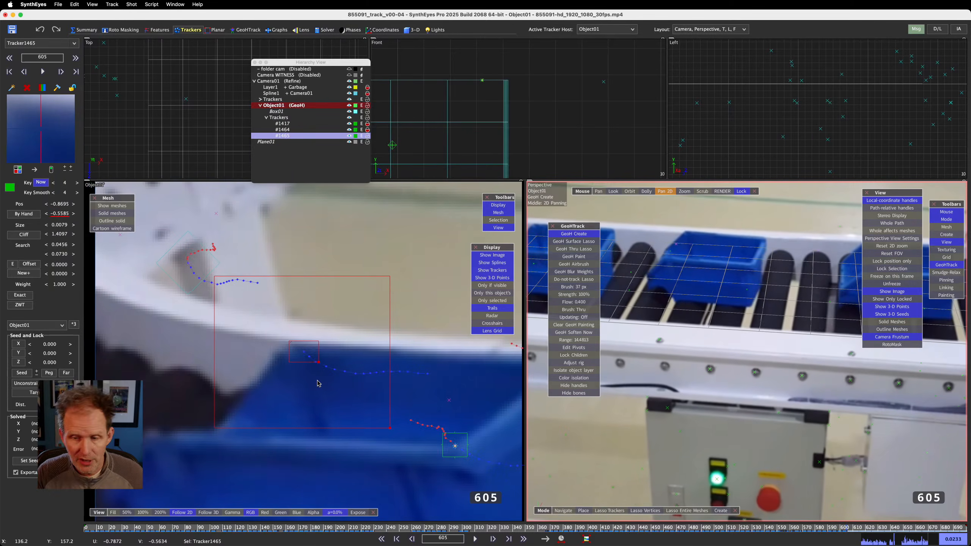
key(period)
key(period)
key(period)
key(period)
key(period)
key(period)
key(period)
key(period)
key(period)
key(period)
key(period)
key(period)
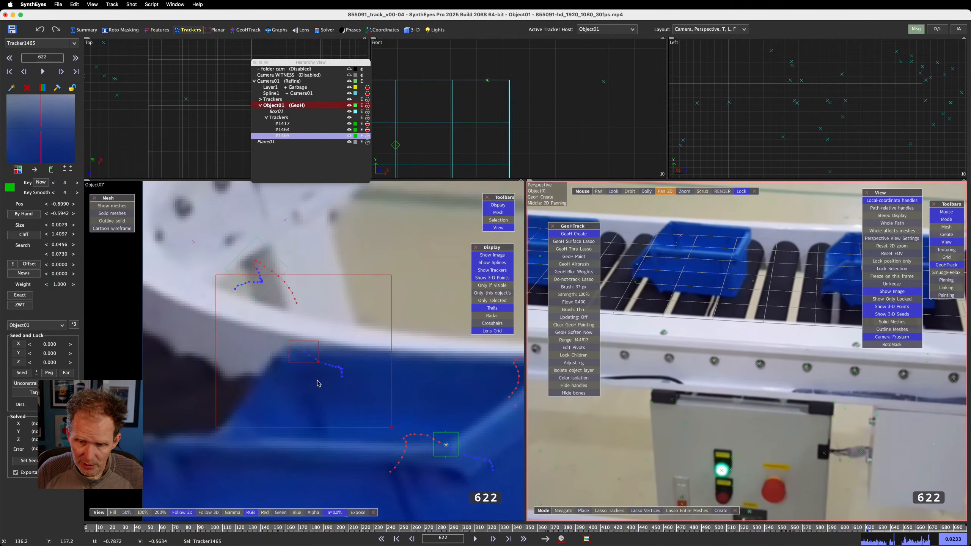
Go back to frame 616, nudge Tracker1465 slightly down on the far corner, and advance to frame 618
key(comma)
key(comma)
key(comma)
key(comma)
key(comma)
key(comma)
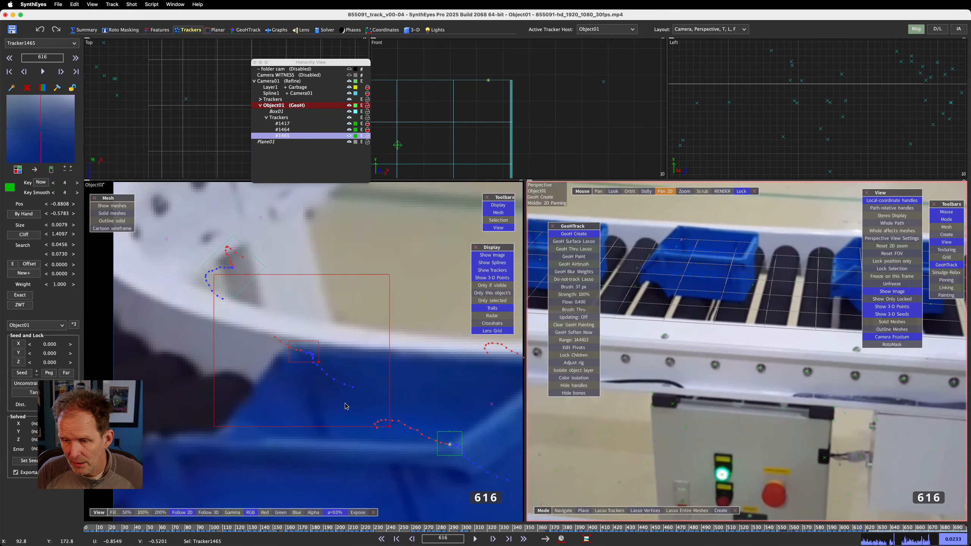
key(Down)
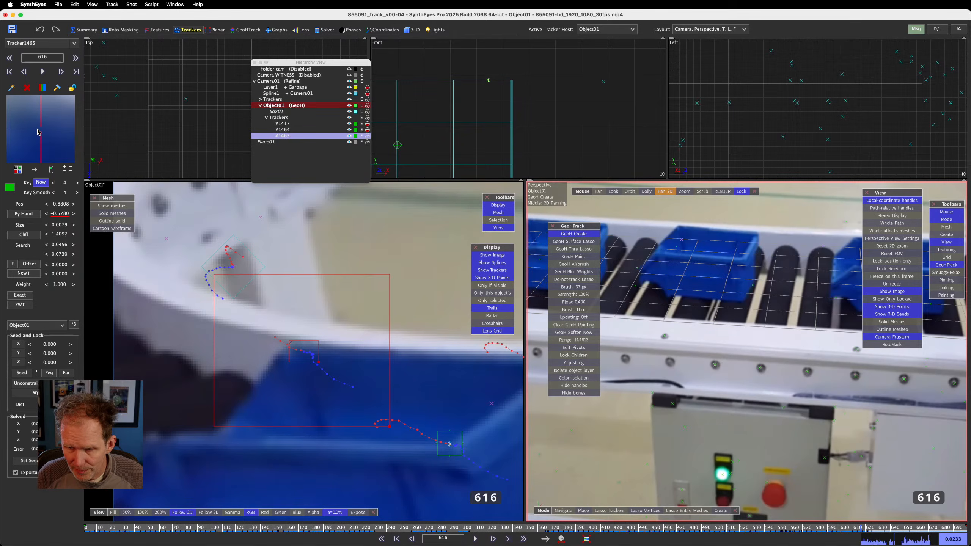
key(period)
key(period)
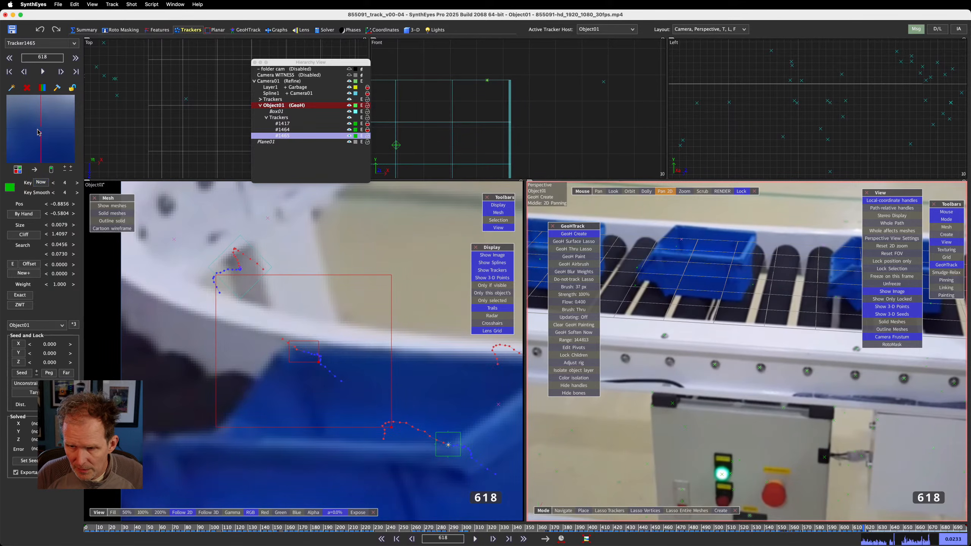
Nudge Tracker1465 slightly left and up on the far corner at frame 620 and advance to frame 623
key(period)
key(period)
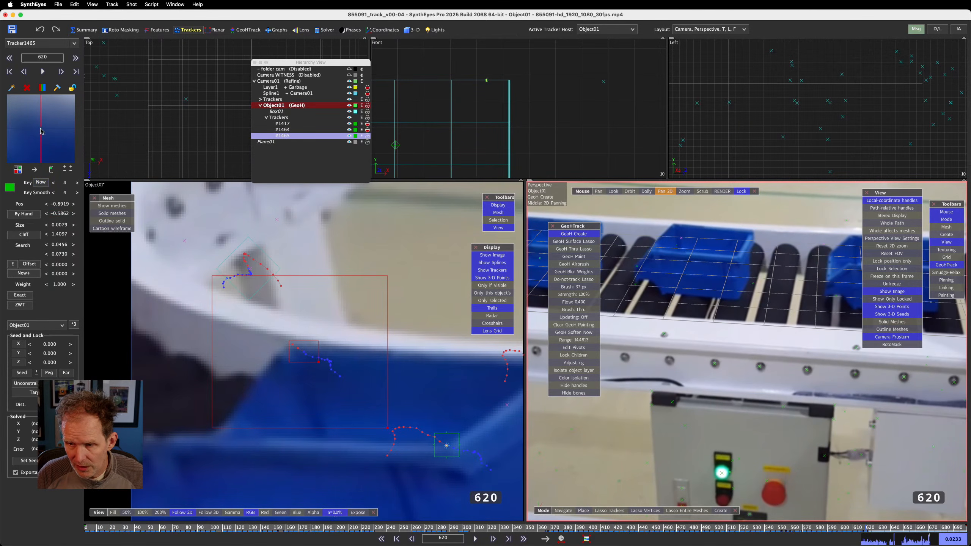
key(Left)
key(Left)
key(Up)
key(period)
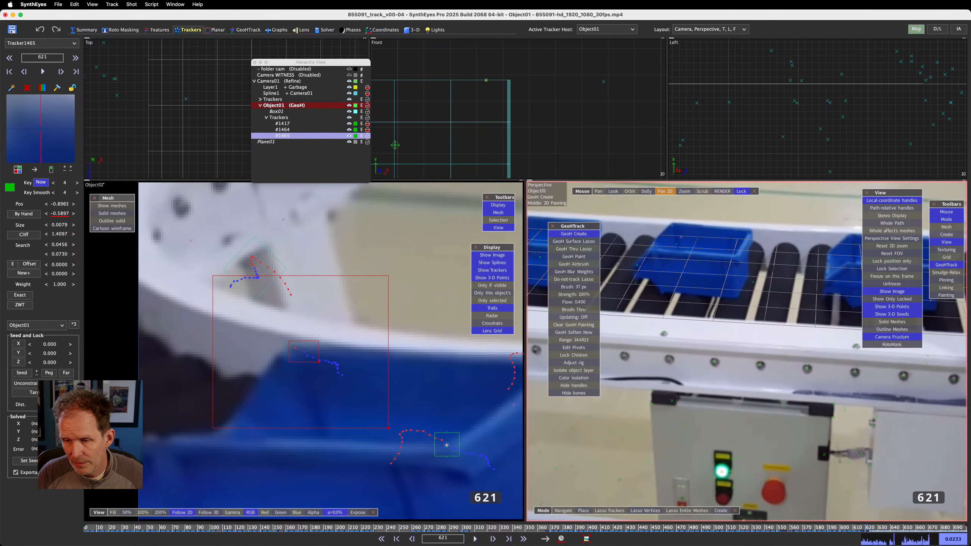
key(period)
key(period)
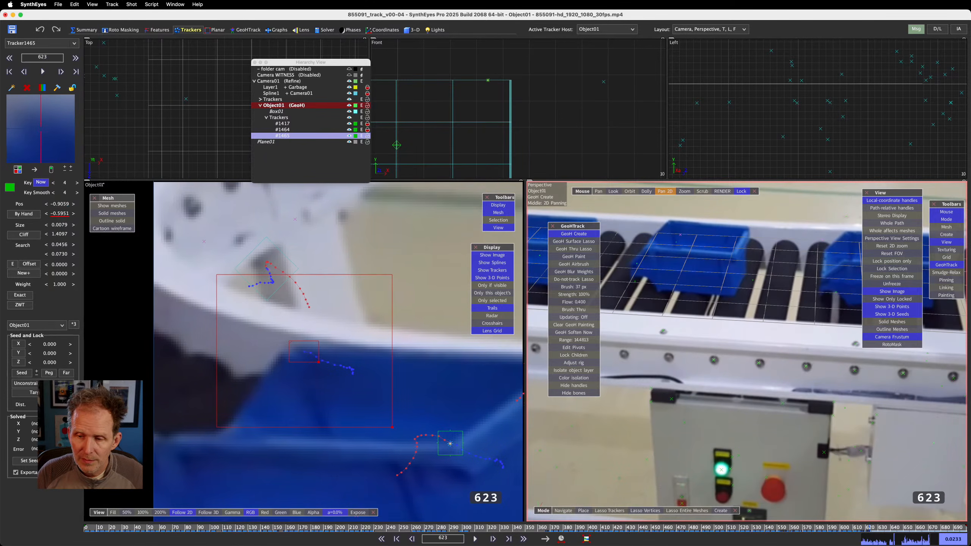
Track Tracker1465 forward on the bin's far corner from frame 623 to frame 682
key(period)
key(period)
key(period)
key(period)
key(period)
key(period)
key(period)
key(period)
key(period)
key(period)
key(period)
key(period)
key(period)
key(period)
key(period)
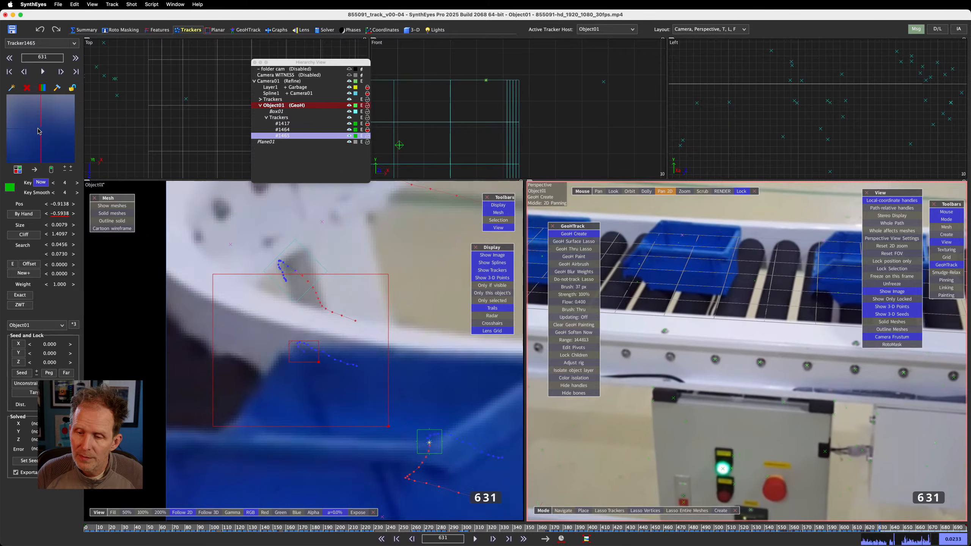
key(period)
key(period)
key(period)
key(period)
key(period)
key(period)
key(period)
key(period)
key(period)
key(period)
key(period)
key(period)
key(period)
key(period)
key(period)
key(period)
key(period)
key(period)
key(period)
key(period)
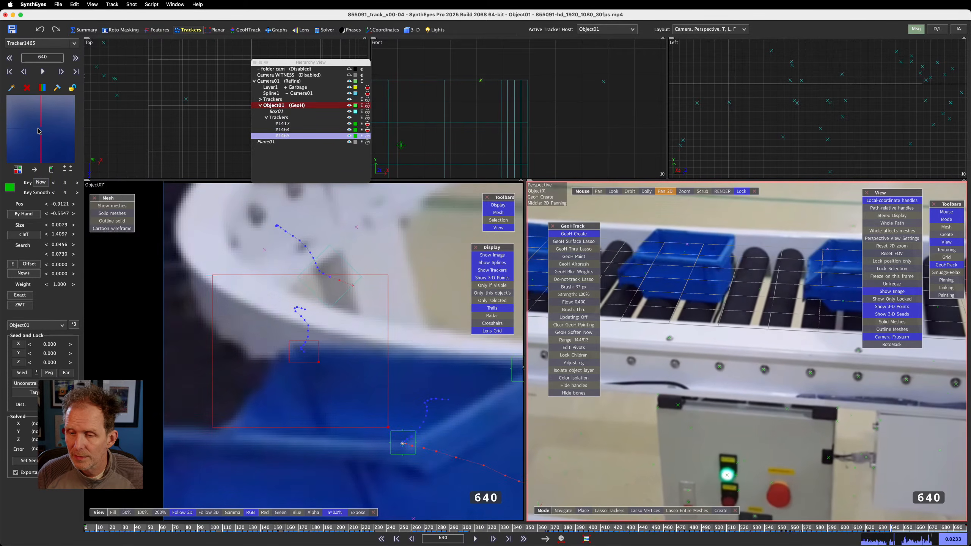
key(period)
key(period)
key(period)
key(period)
key(period)
key(period)
key(period)
key(period)
key(period)
key(period)
key(period)
key(period)
key(period)
key(period)
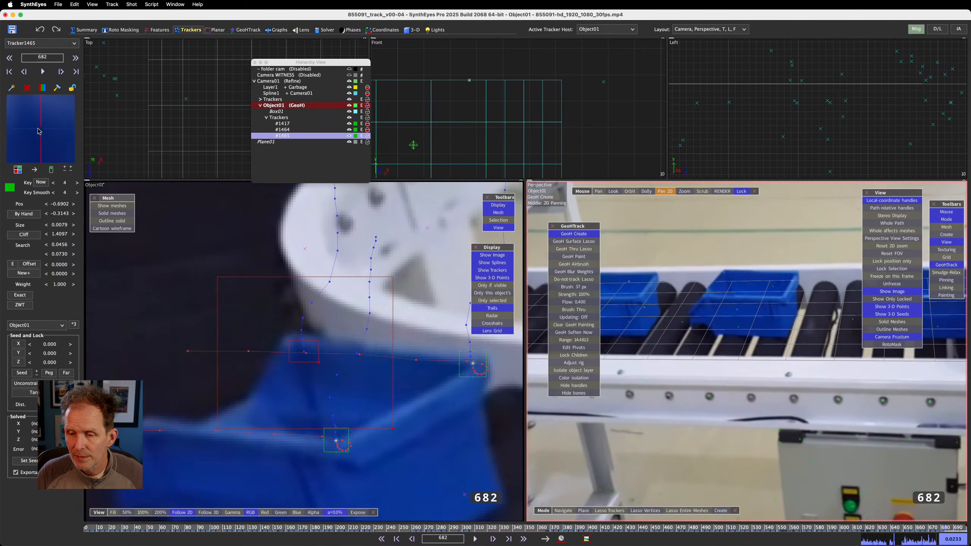
Go back to frame 663 and rework Tracker1465's keys on the far corner through frame 666
key(comma)
key(comma)
key(comma)
key(comma)
key(comma)
key(comma)
key(comma)
key(comma)
key(comma)
key(comma)
key(comma)
key(comma)
key(comma)
key(comma)
key(comma)
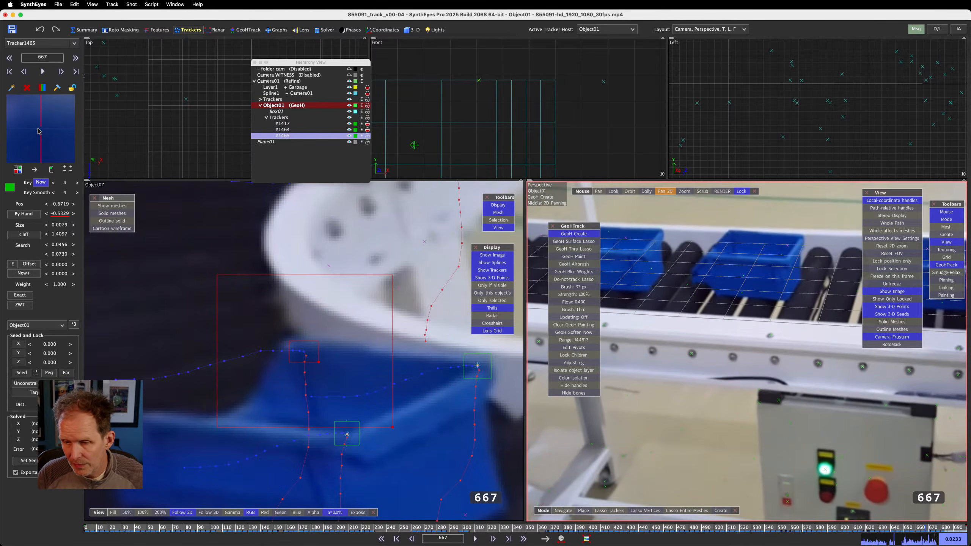
key(comma)
key(comma)
key(comma)
key(comma)
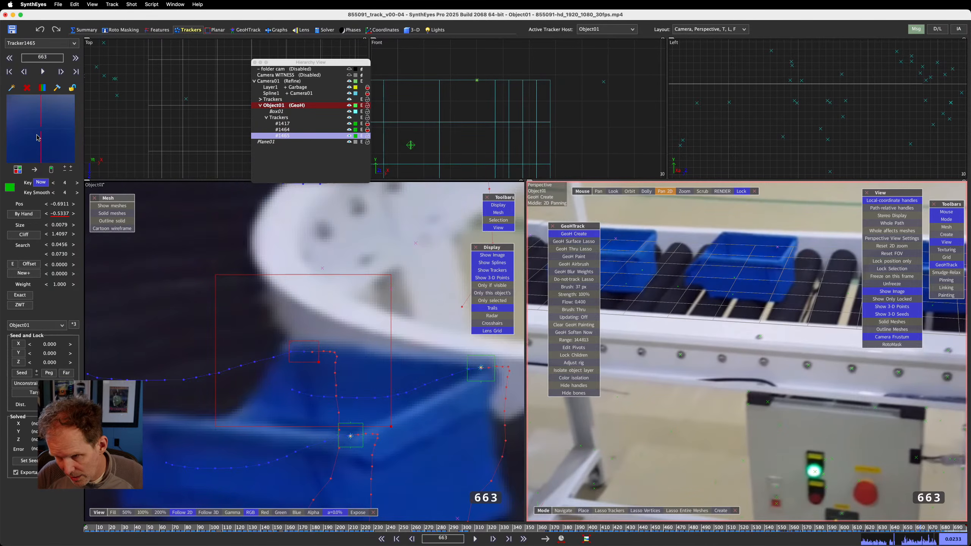
key(period)
key(period)
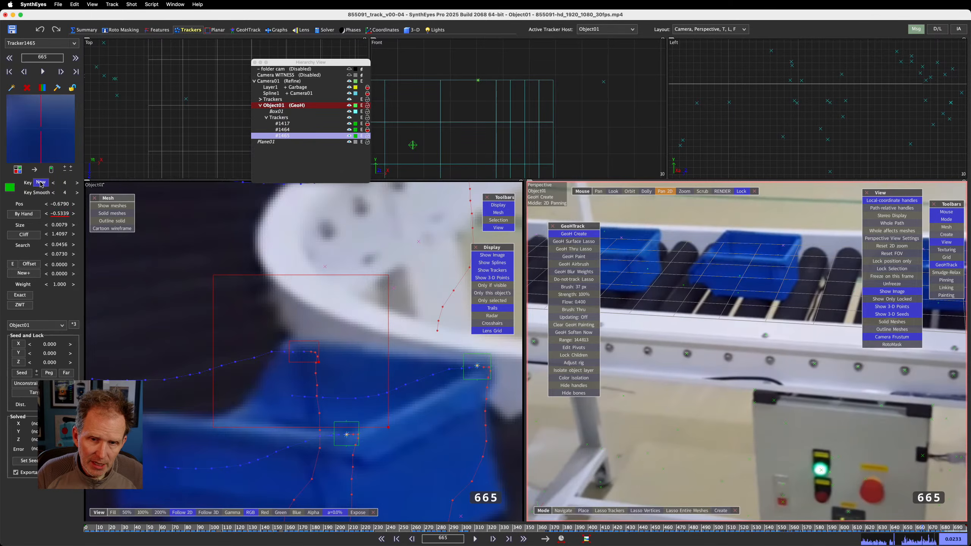
key(period)
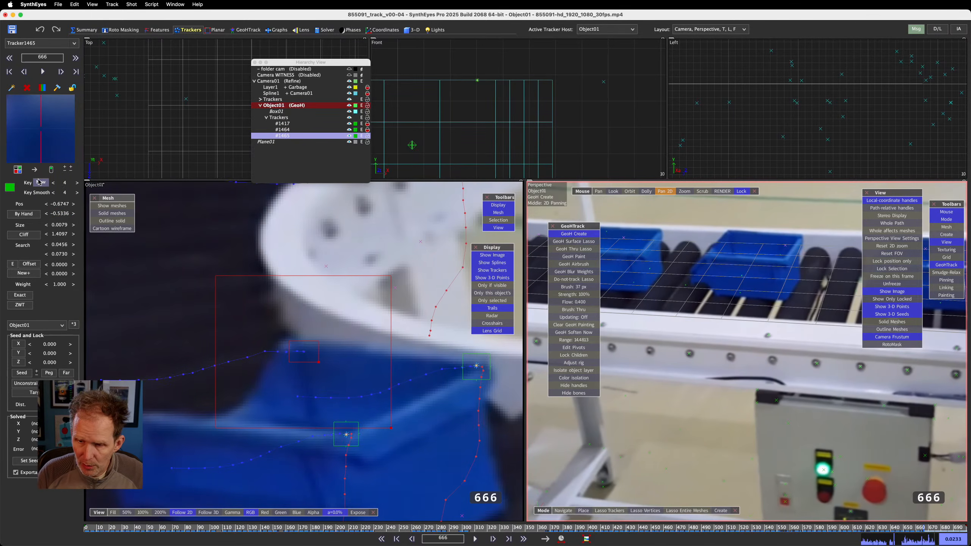
Advance to frame 674 and nudge Tracker1465 slightly left and down on the bin's far corner
key(period)
key(period)
key(period)
key(period)
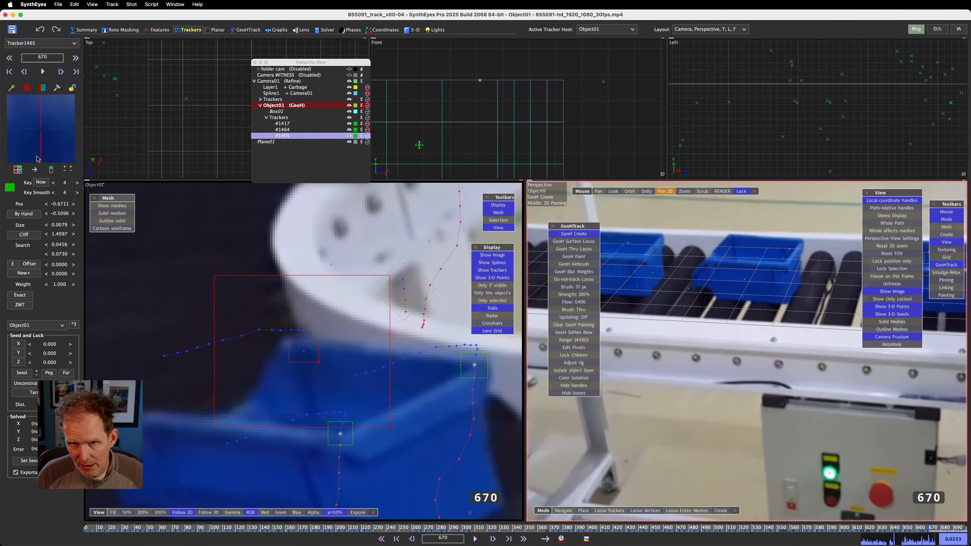
key(period)
key(period)
key(period)
key(period)
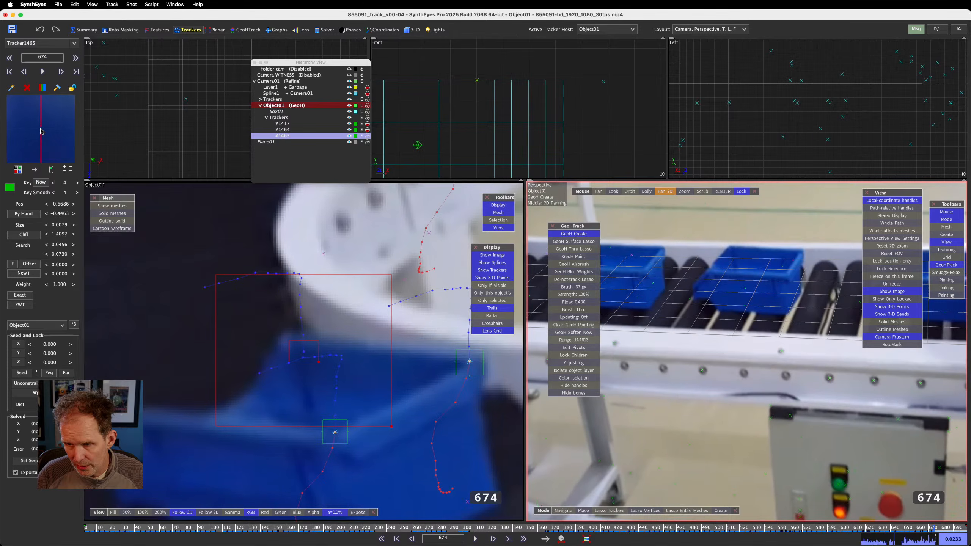
key(comma)
key(comma)
key(period)
key(period)
key(period)
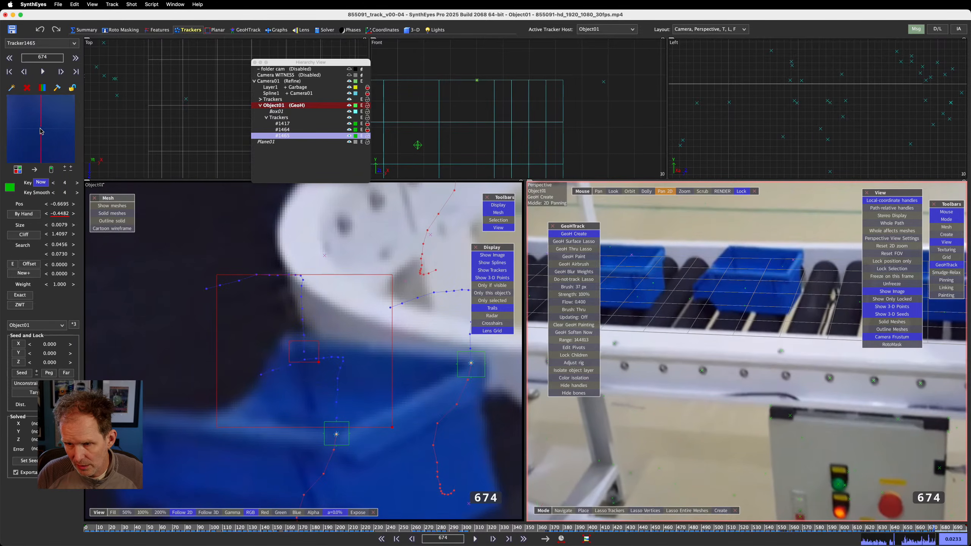
Nudge Tracker1465 on the far corner around frames 675 and 676, comparing neighbouring frames, and advance to frame 678
key(period)
drag(40, 128, 41, 128)
key(comma)
key(comma)
key(period)
key(period)
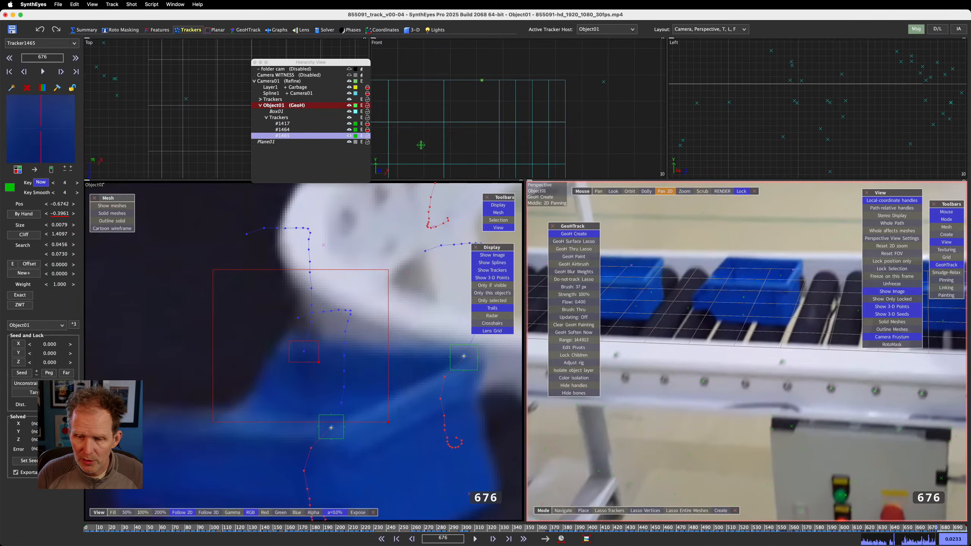
key(period)
key(period)
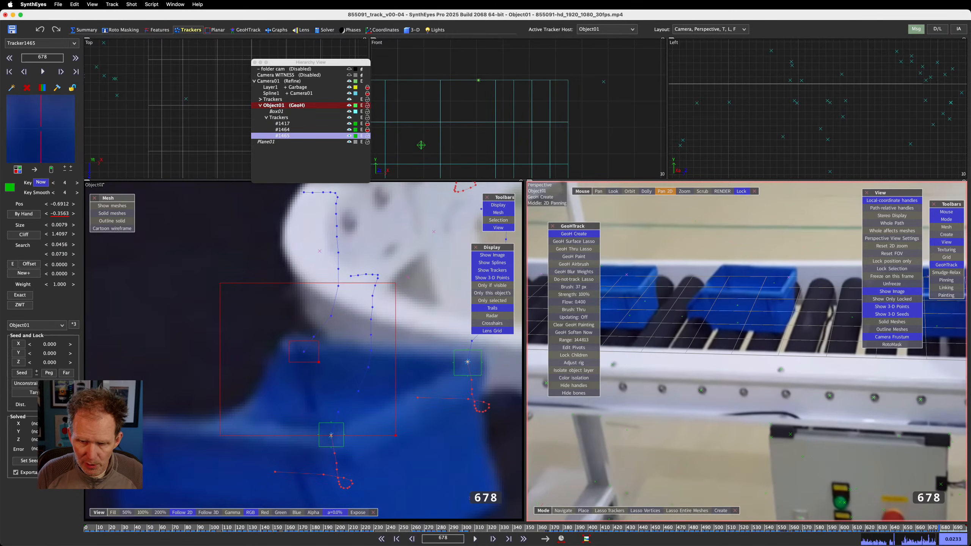
Track Tracker1465 forward on the bin's far corner from frame 678 to frame 700
key(period)
key(period)
key(period)
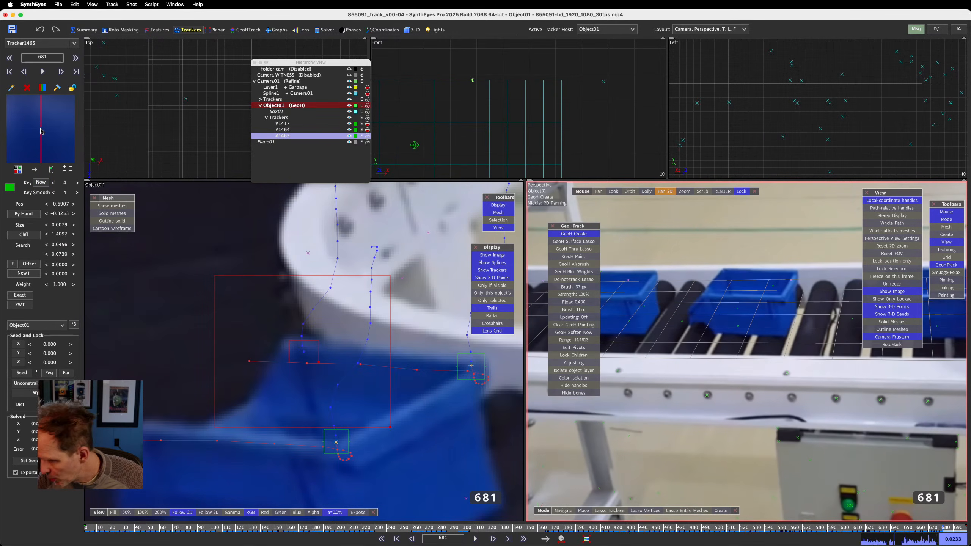
key(period)
key(period)
key(period)
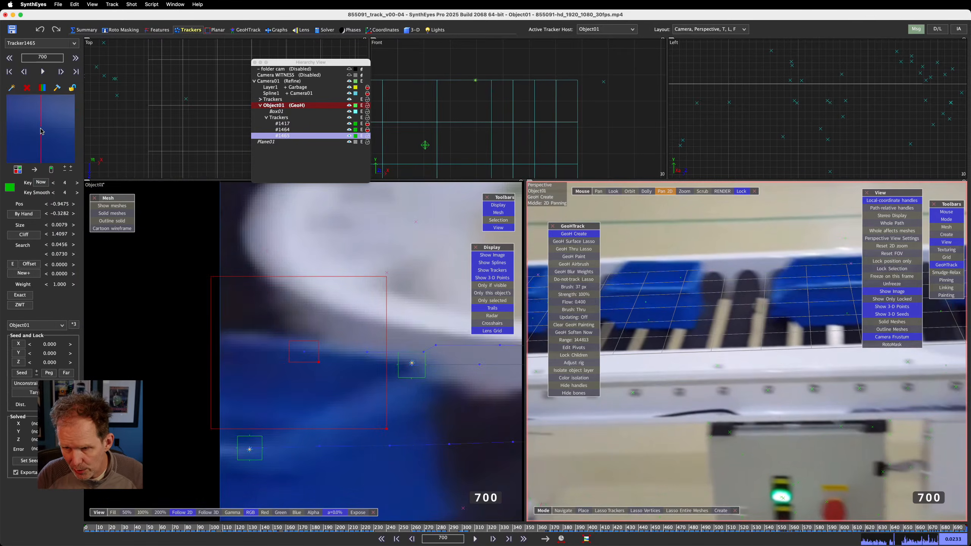
Return to frame 690, nudge Tracker1465 slightly on the far corner, and advance to frame 691
key(comma)
key(comma)
key(comma)
key(comma)
key(comma)
key(comma)
key(comma)
key(comma)
key(comma)
key(comma)
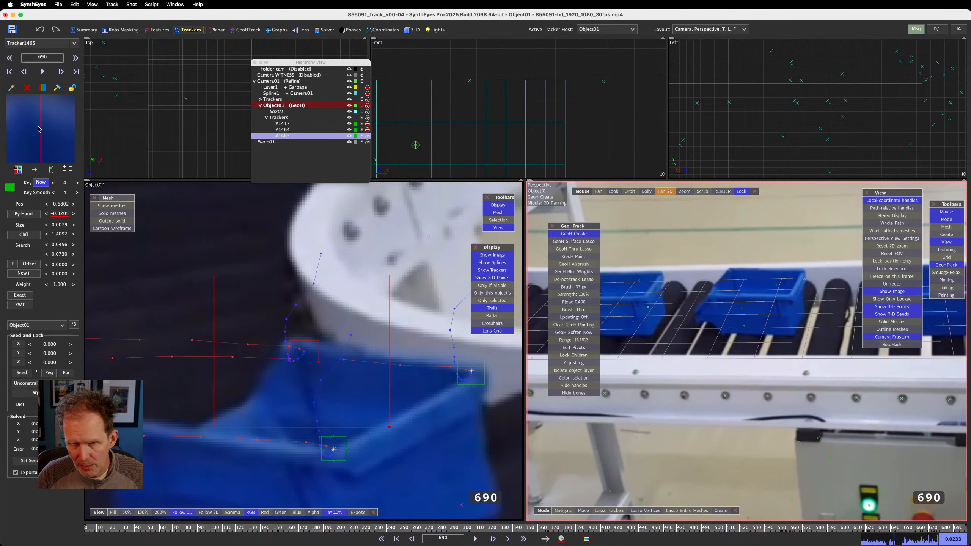
drag(40, 128, 41, 129)
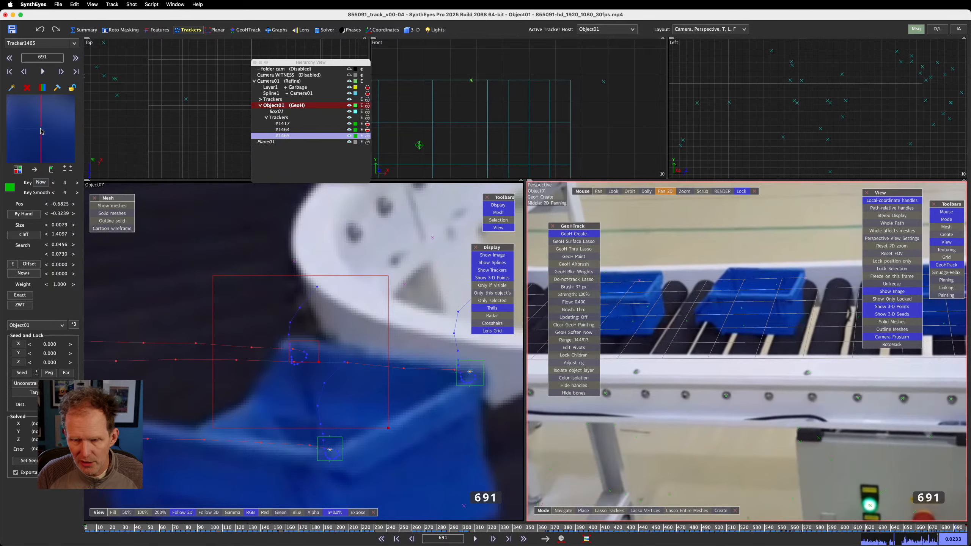
Reposition Tracker1465 on the blurred far corner through frames 692 and 693 and advance to frame 694
key(d)
key(s)
drag(40, 131, 61, 134)
key(d)
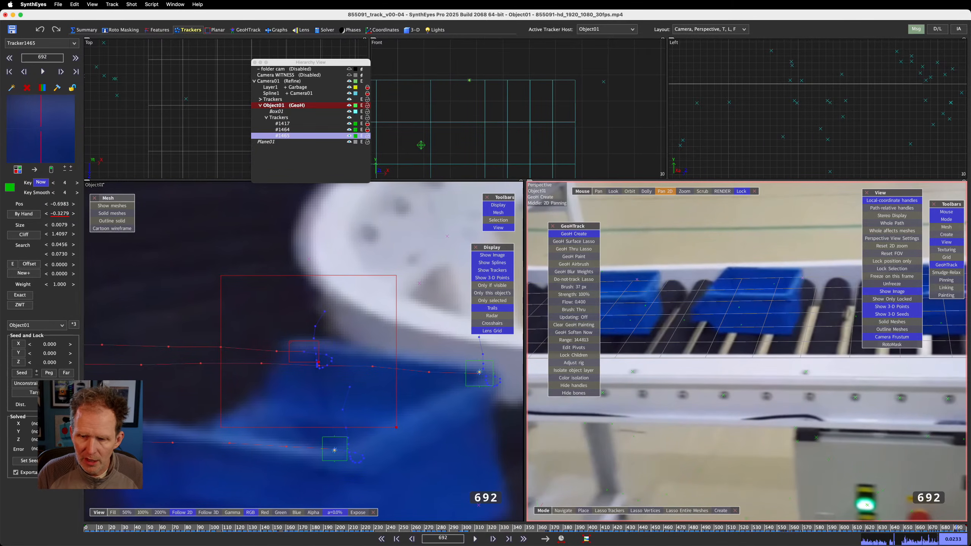
key(d)
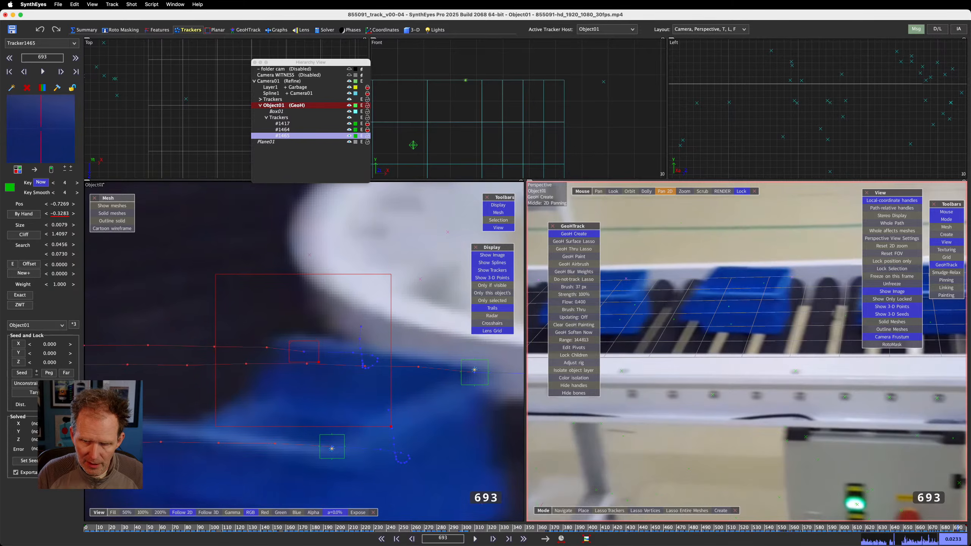
key(d)
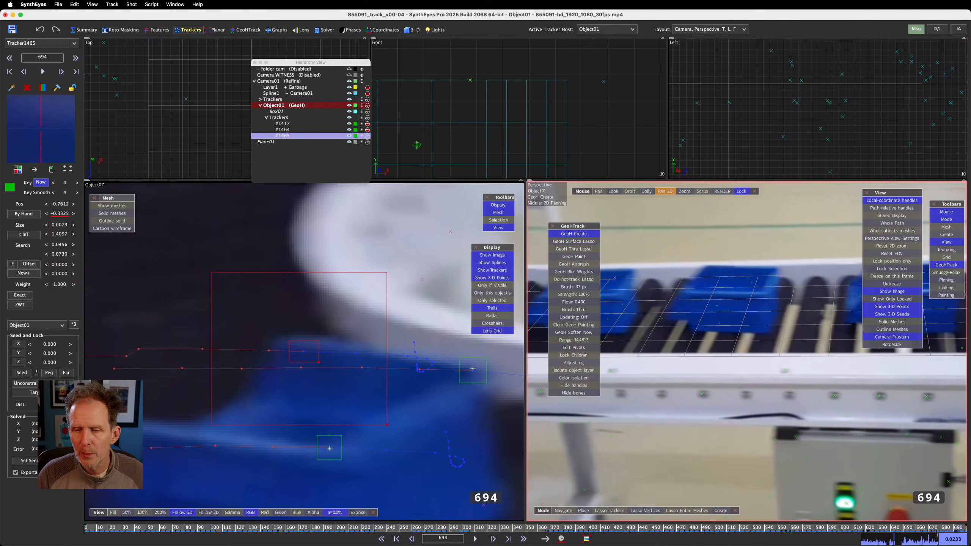
Correct Tracker1465's drift on the far corner between frames 694 and 697 and advance to frame 698
drag(34, 135, 42, 136)
key(d)
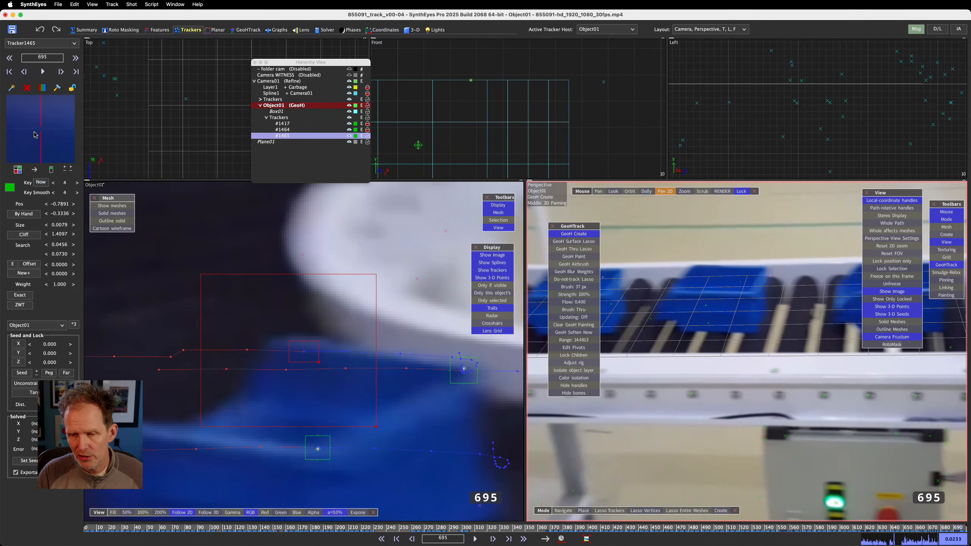
key(d)
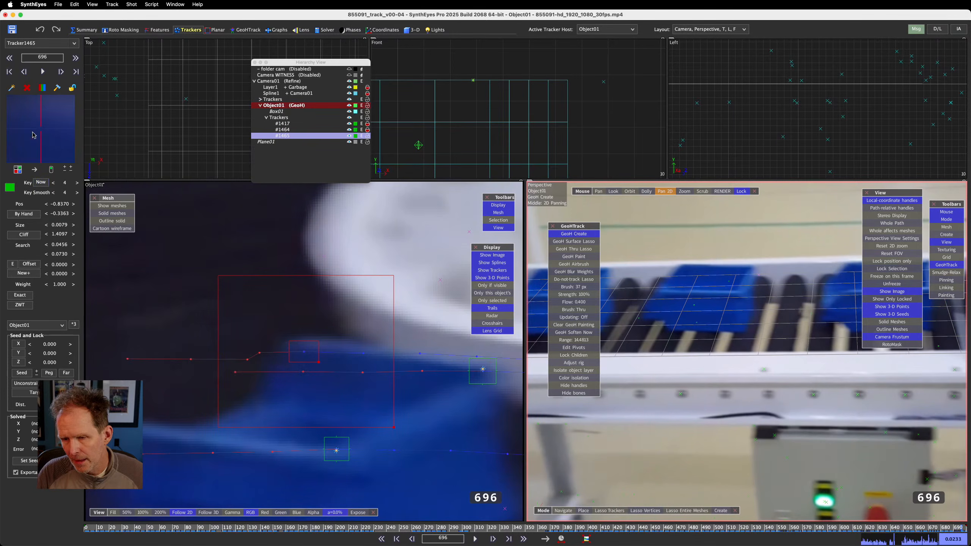
key(d)
drag(33, 132, 68, 134)
key(d)
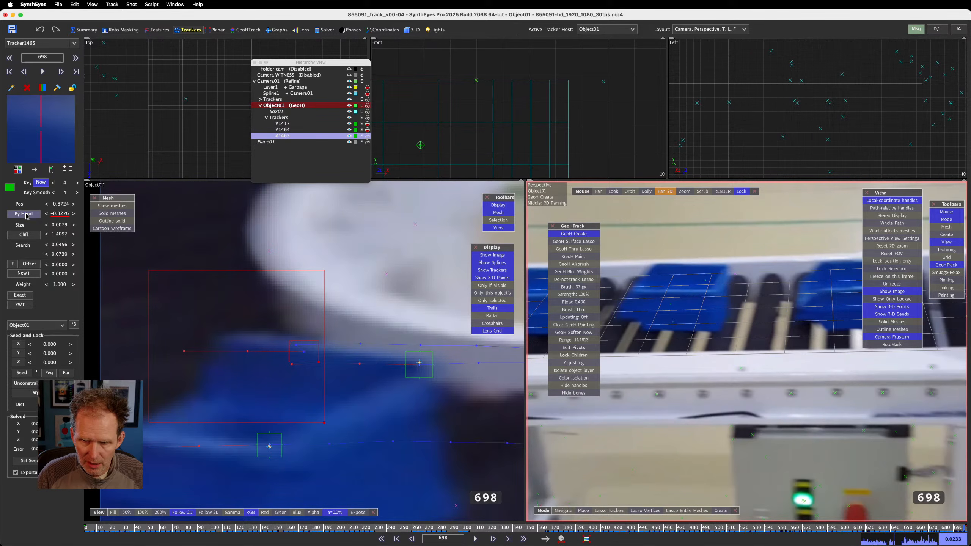
Remove Tracker1465's key at frame 698 and follow the far corner on to frame 700
click(40, 183)
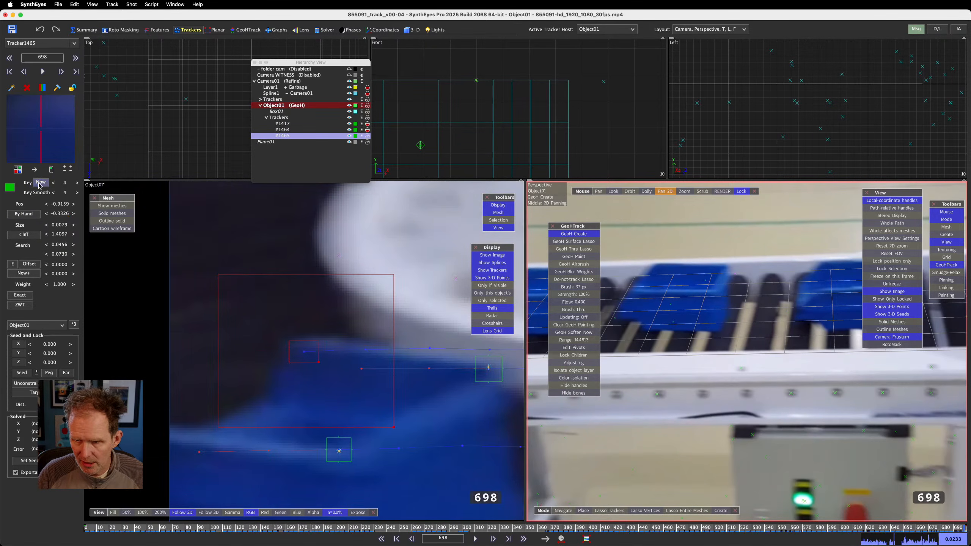
key(d)
click(41, 131)
key(d)
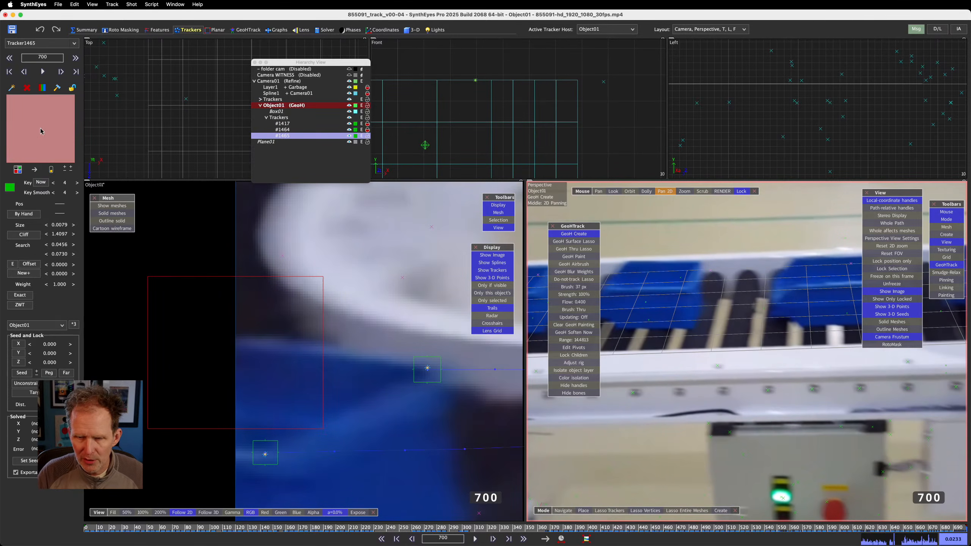
Lock Tracker1465 and step back to frame 673 to review the track against the whole conveyor shot
click(71, 89)
scroll(359, 290, down, 5)
key(s)
key(s)
key(s)
key(s)
key(s)
key(s)
key(s)
key(s)
key(s)
key(s)
key(s)
key(s)
key(s)
key(s)
key(s)
key(s)
key(s)
key(s)
key(s)
key(s)
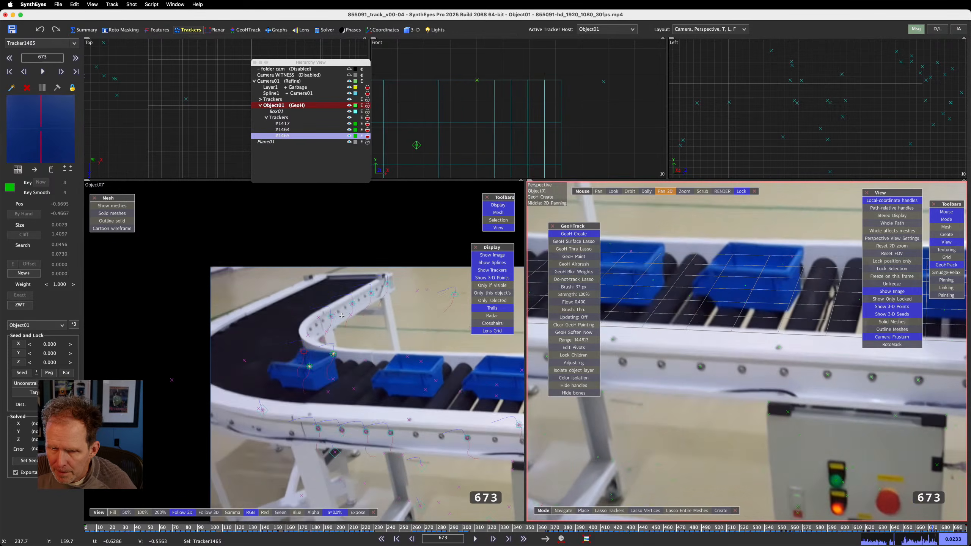
Review Tracker1465's track on the bin's far corner backward from frame 673 to frame 641
key(s)
key(s)
key(s)
key(s)
key(s)
key(s)
key(s)
key(s)
key(s)
key(s)
key(s)
key(s)
key(s)
key(s)
key(s)
key(s)
key(s)
key(s)
key(s)
key(s)
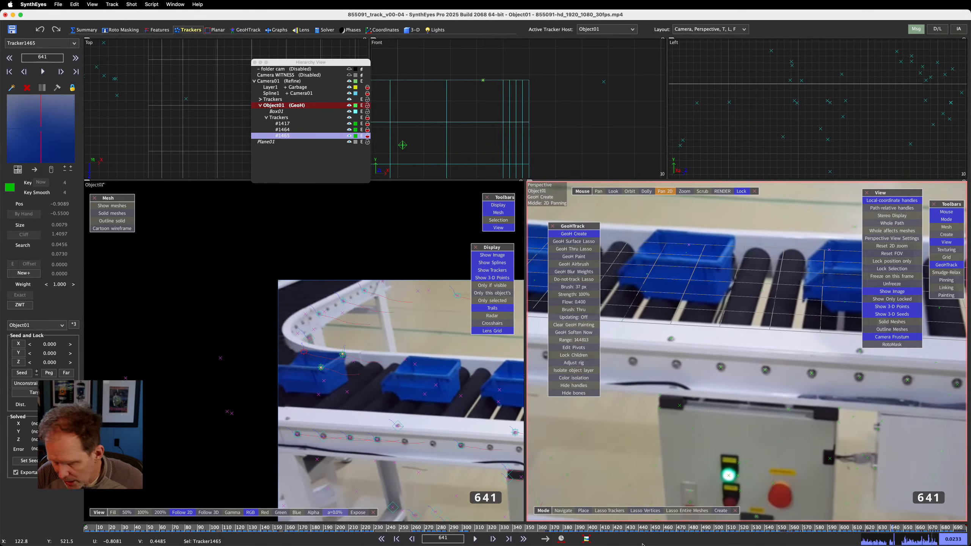
At frame 0, drop Tracker1465 onto the box mesh and move the floating Hierarchy View out of the way
drag(645, 530, 85, 532)
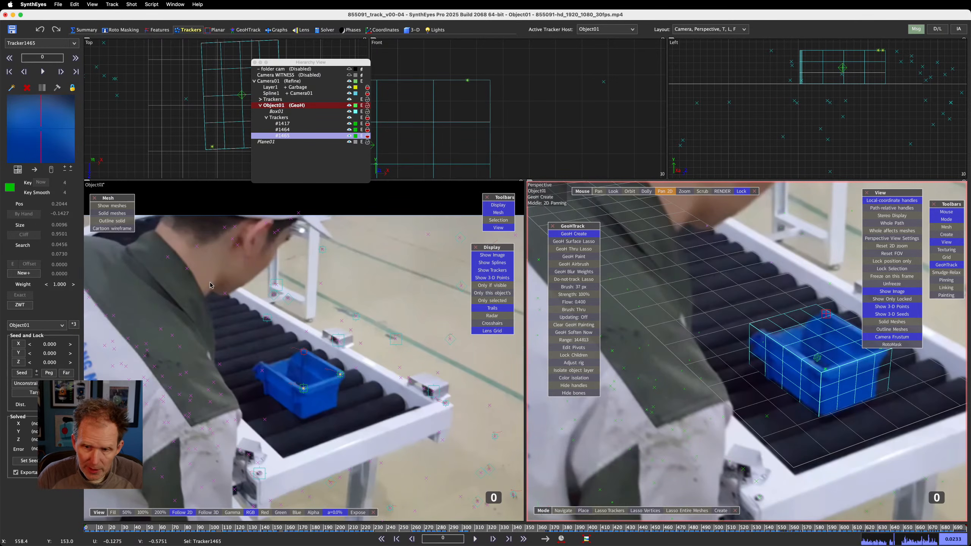
click(112, 4)
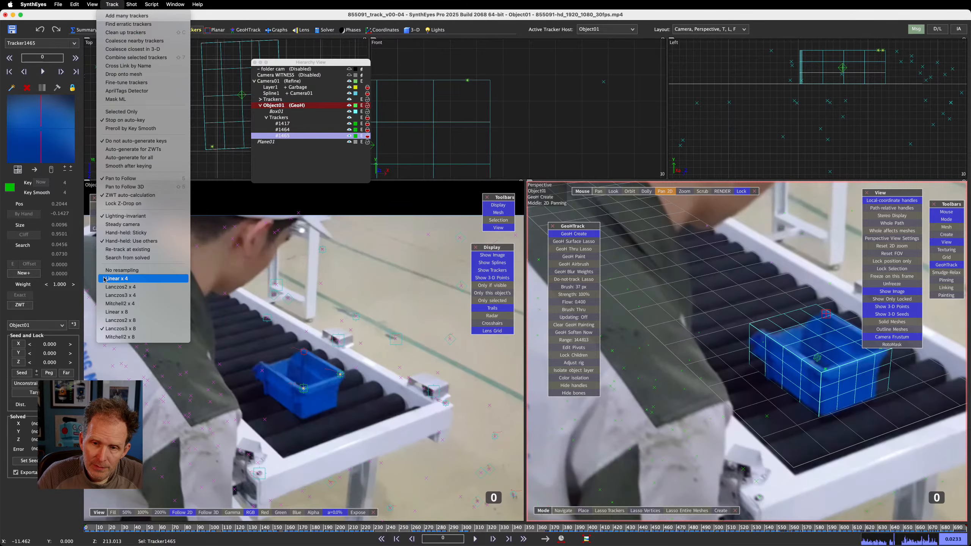
click(124, 74)
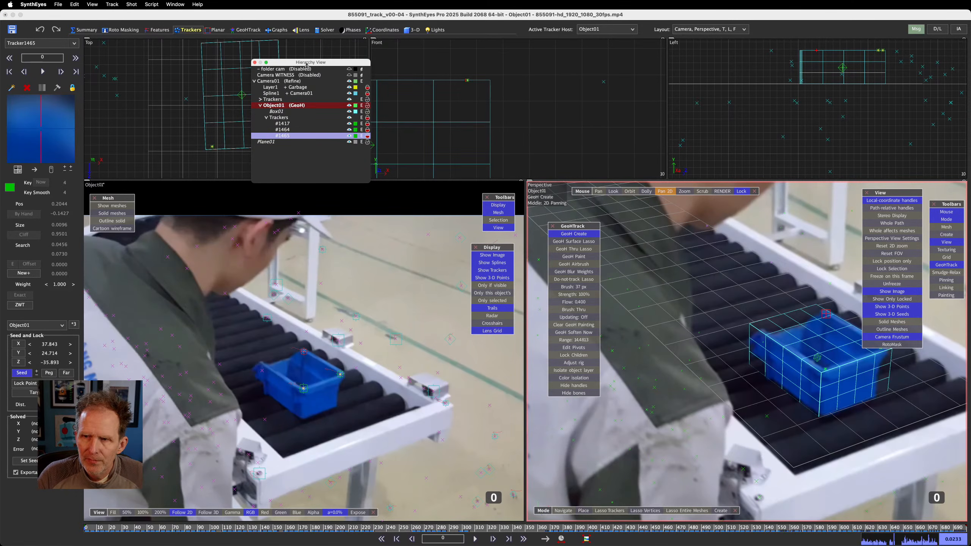
drag(307, 63, 0, 170)
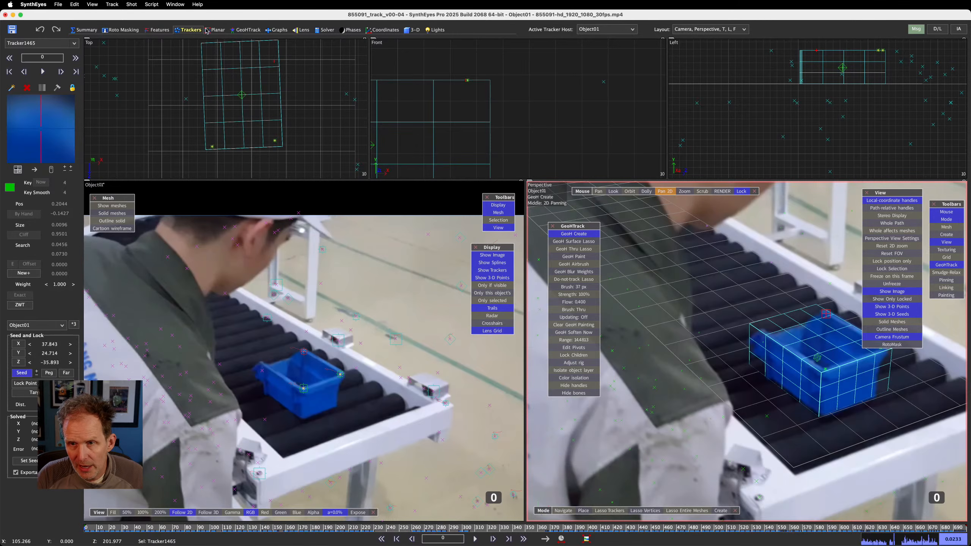
Switch to the GeoHTrack room, play Object01's track from frame 0, and step back to frame 130 with both bins in view
click(244, 31)
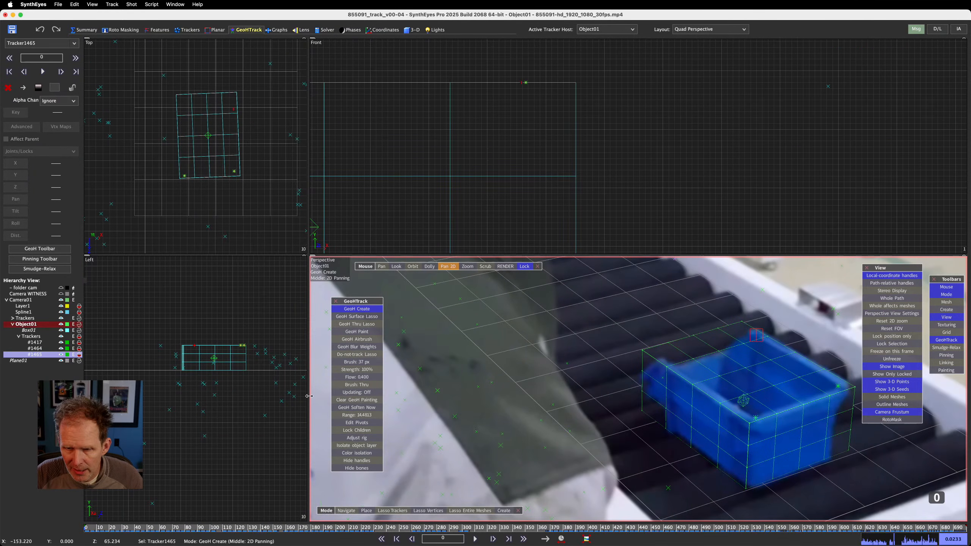
key(space)
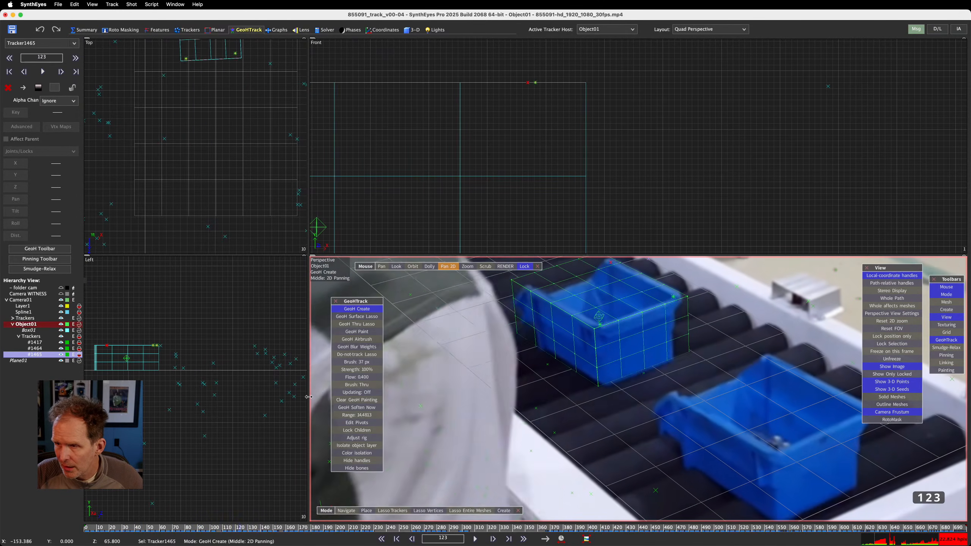
scroll(603, 388, down, 4)
middle_drag(600, 375, 404, 442)
key(s)
key(s)
key(s)
key(s)
key(s)
key(s)
key(s)
key(s)
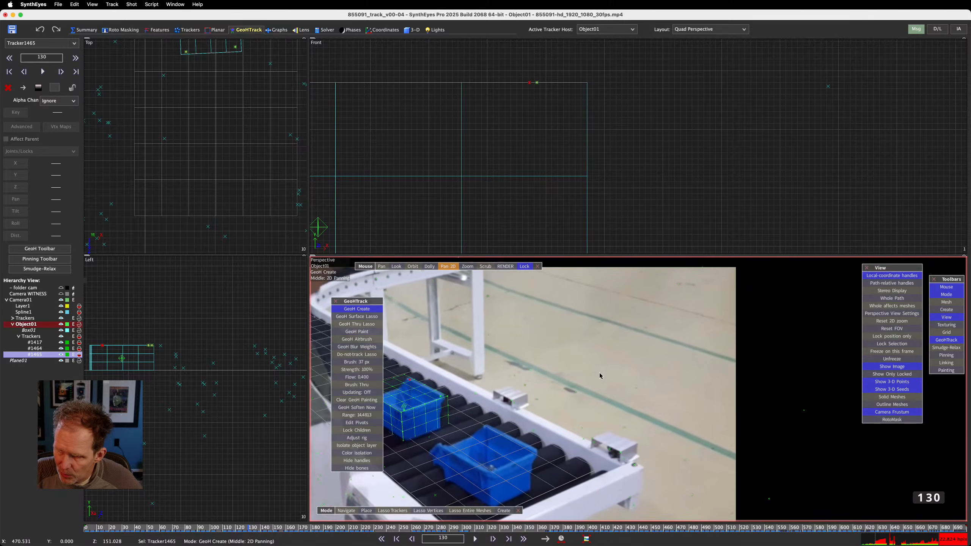
Examine the box mesh's fit on the bin around frames 101 to 114, where the worker's arm covers it
middle_drag(549, 370, 663, 376)
key(s)
key(s)
key(s)
key(s)
key(s)
key(s)
key(s)
key(s)
key(s)
key(s)
key(s)
key(s)
key(s)
key(s)
key(s)
key(s)
key(s)
key(s)
key(s)
key(s)
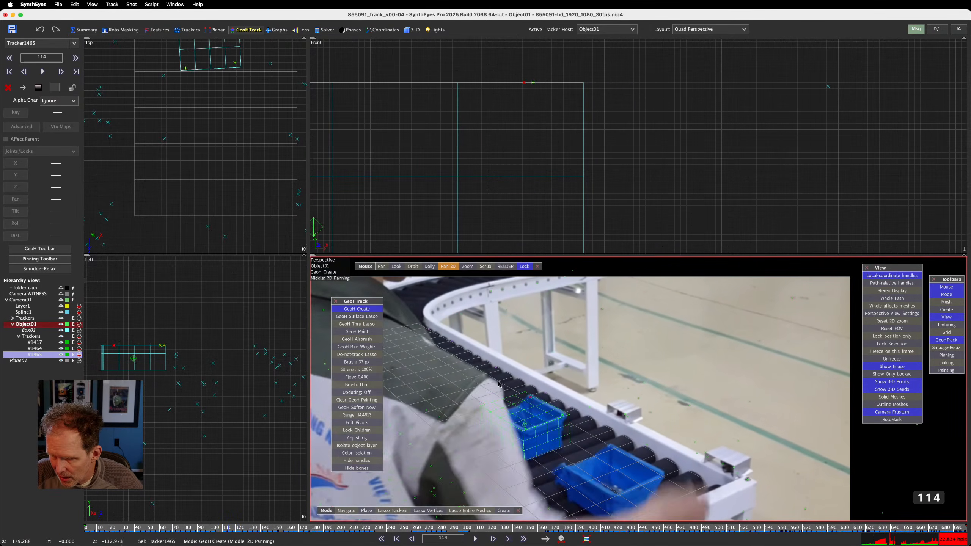
key(d)
key(d)
key(d)
key(d)
key(d)
key(d)
key(d)
key(d)
key(d)
key(d)
key(d)
key(d)
key(d)
key(d)
key(d)
key(d)
key(d)
key(d)
key(d)
key(d)
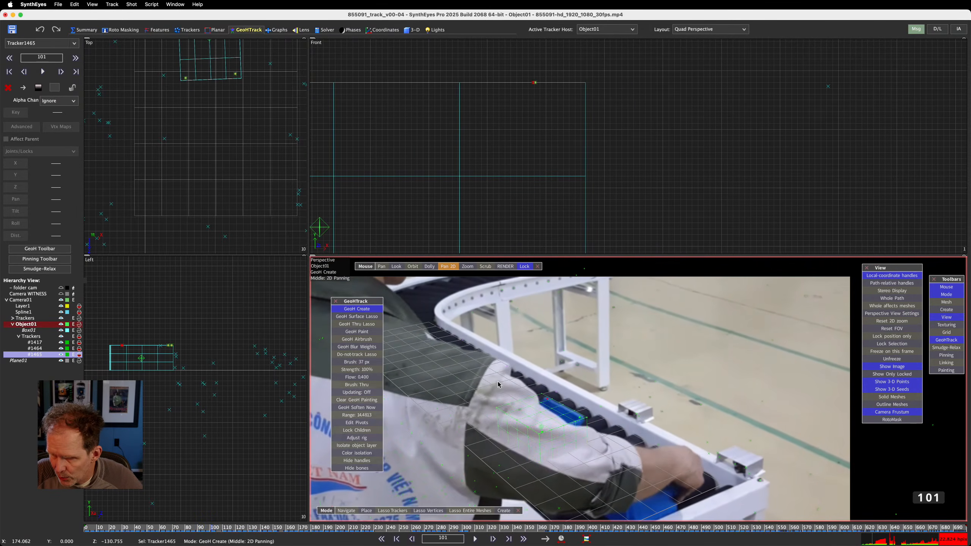
key(d)
key(d)
key(d)
key(d)
key(d)
key(d)
key(d)
key(d)
key(d)
key(d)
key(d)
key(d)
key(d)
key(d)
key(d)
key(d)
key(d)
key(d)
key(d)
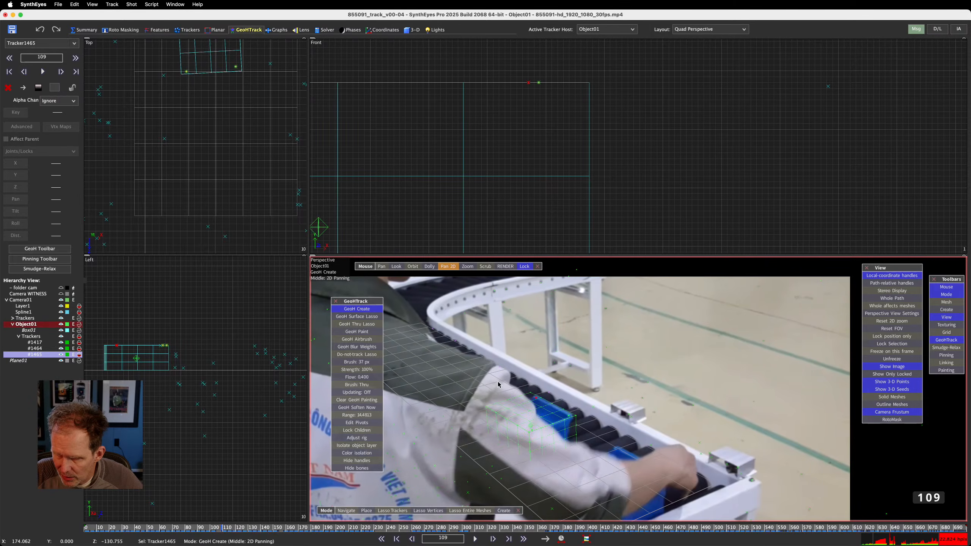
Check the box mesh's fit on the bin forward to frame 144 and back to frame 131
key(d)
key(d)
key(d)
key(d)
key(d)
key(d)
key(d)
key(d)
key(d)
key(d)
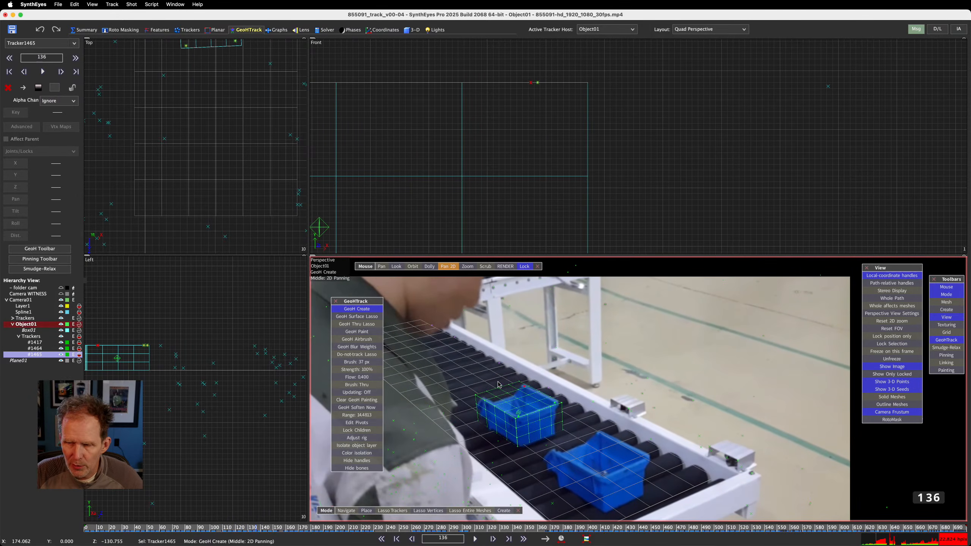
key(d)
key(d)
key(d)
key(d)
key(d)
key(d)
key(d)
key(d)
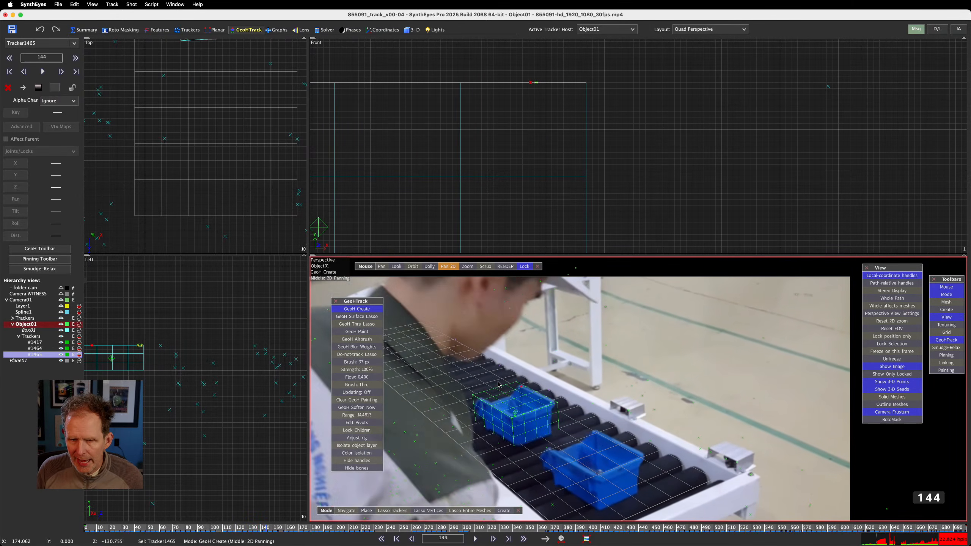
key(s)
key(s)
key(s)
key(s)
key(s)
key(s)
key(s)
key(s)
key(s)
key(s)
key(s)
key(s)
key(s)
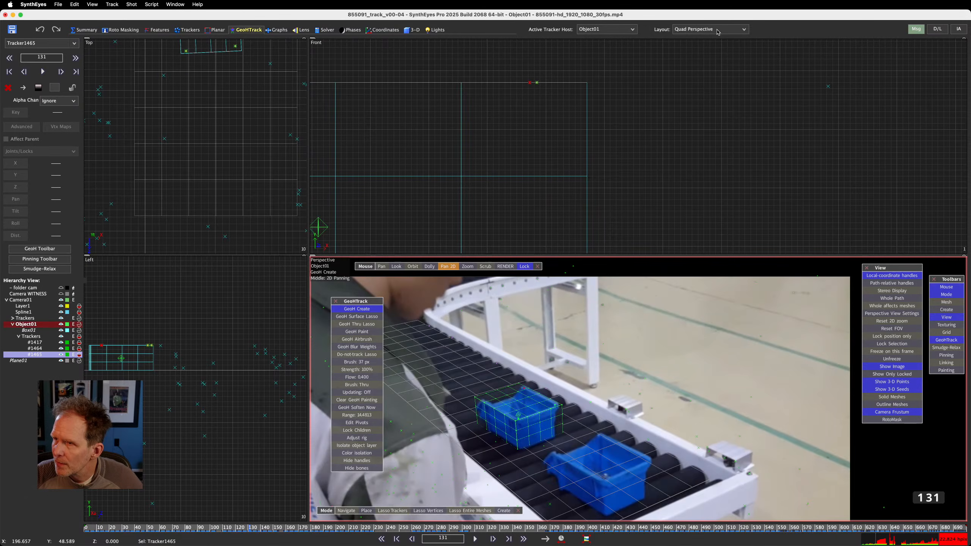
Change the layout to Camera, Perspective, T, L, F and advance to frame 156
click(718, 31)
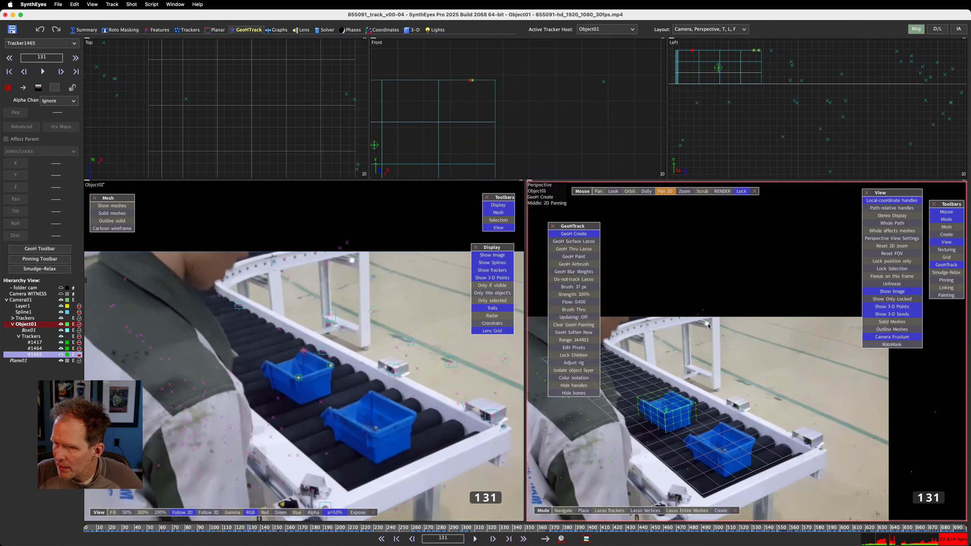
click(708, 327)
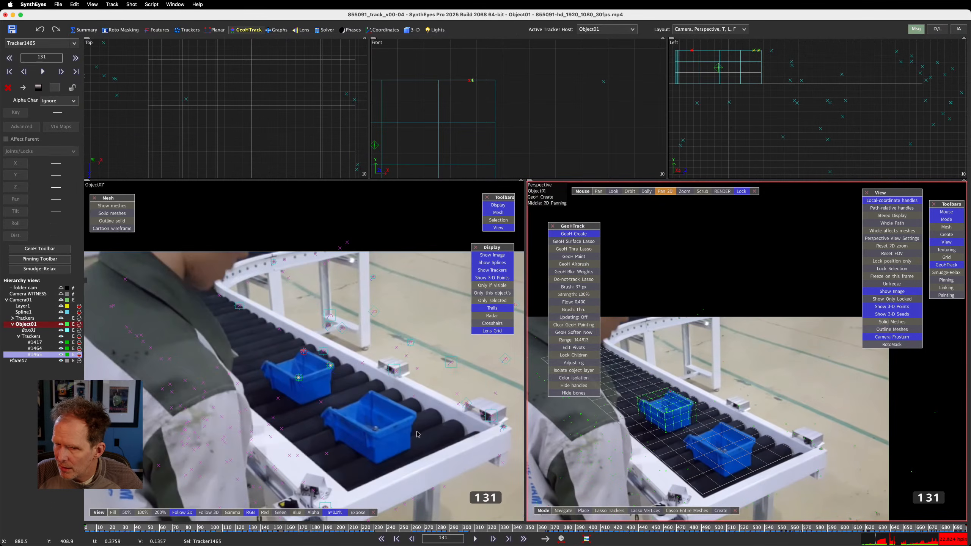
key(d)
key(d)
key(d)
key(d)
key(d)
key(d)
key(d)
key(d)
key(d)
key(d)
key(d)
key(d)
key(d)
key(d)
key(d)
key(d)
key(d)
key(d)
key(d)
key(d)
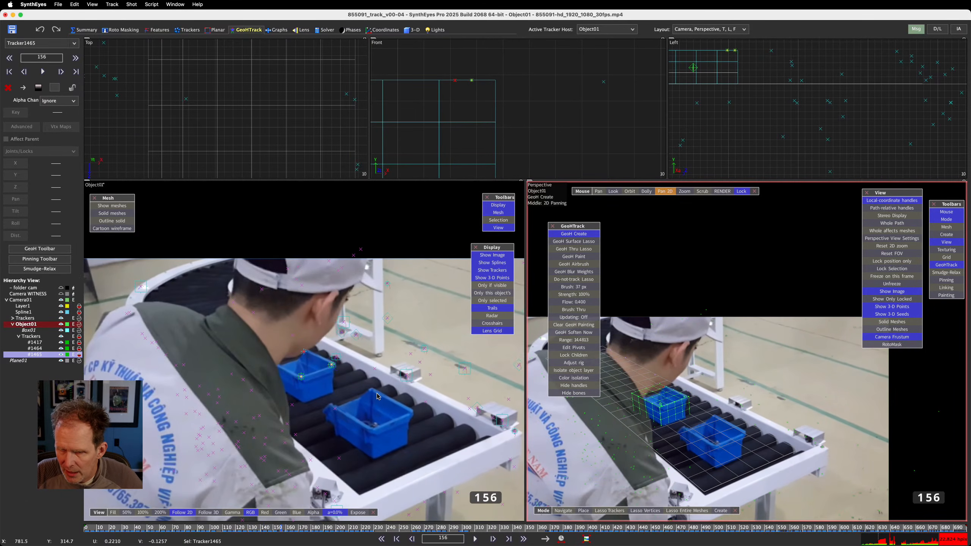
Compare the box mesh's position and rotation with the bin frame by frame between frames 153 and 158
key(s)
key(s)
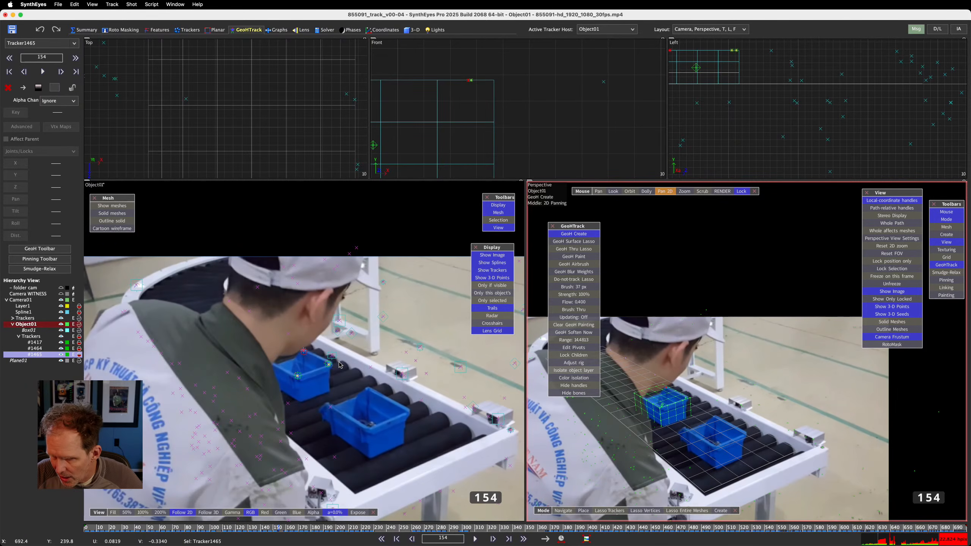
key(d)
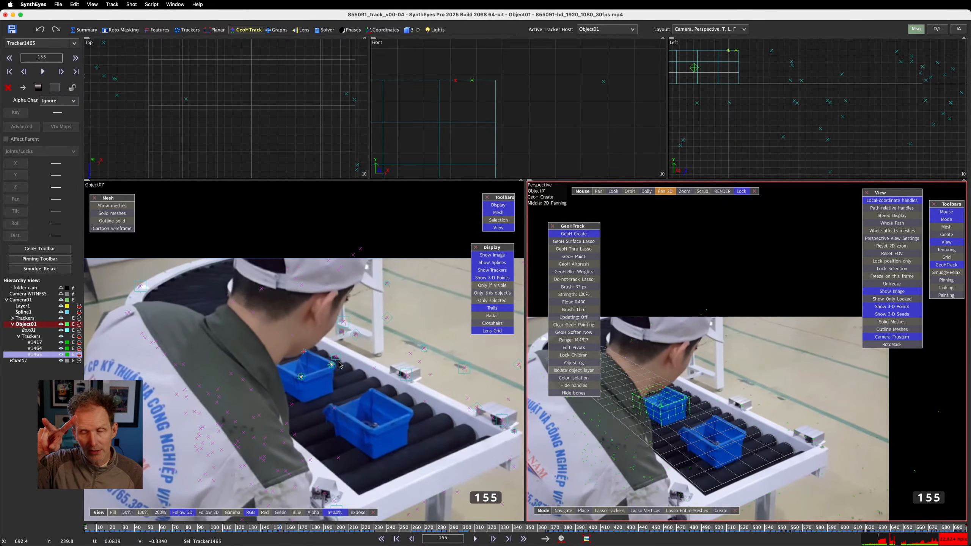
key(d)
key(d)
key(d)
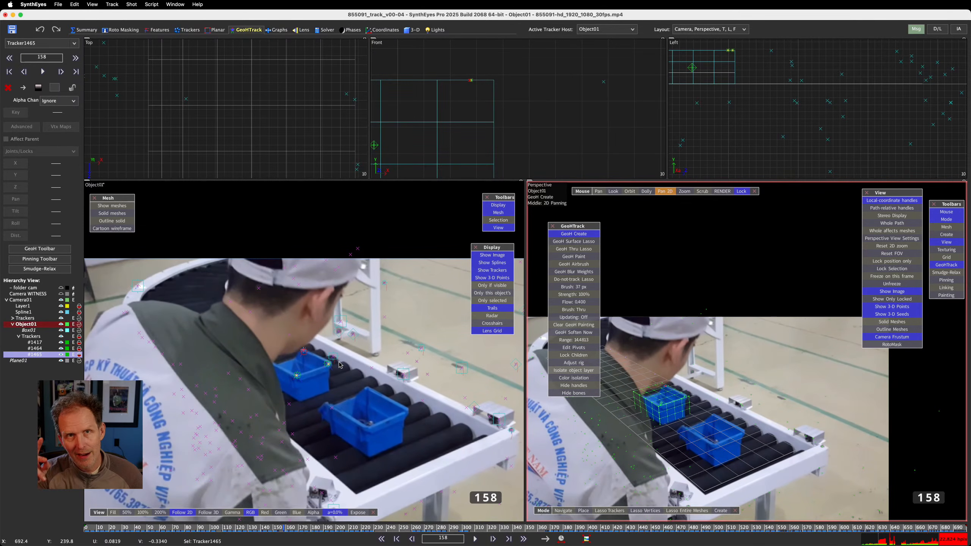
key(a)
key(a)
key(a)
key(a)
key(a)
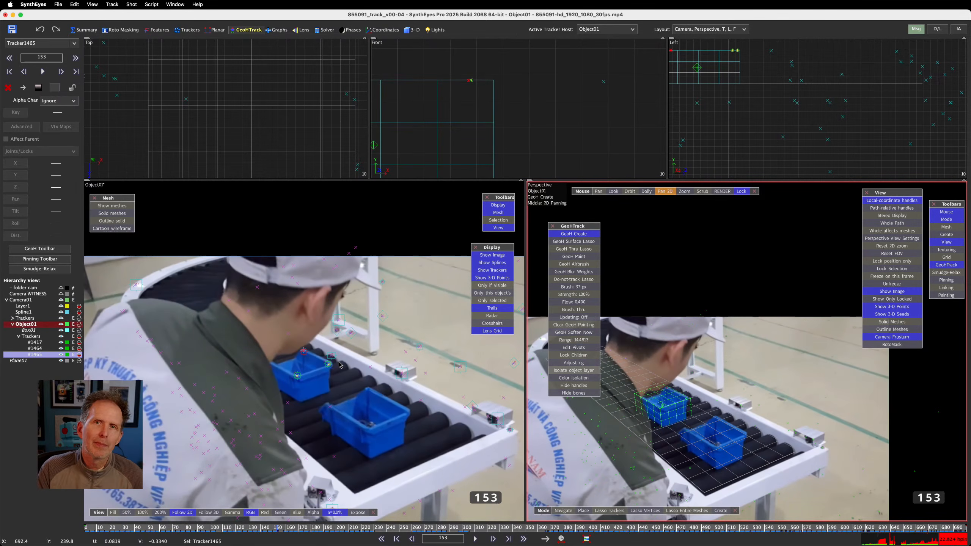
Unlock Tracker1465 on the bin's rear rim corner, mark it hand-animated from frame 154 to frame 158, and lock it again
scroll(301, 362, up, 5)
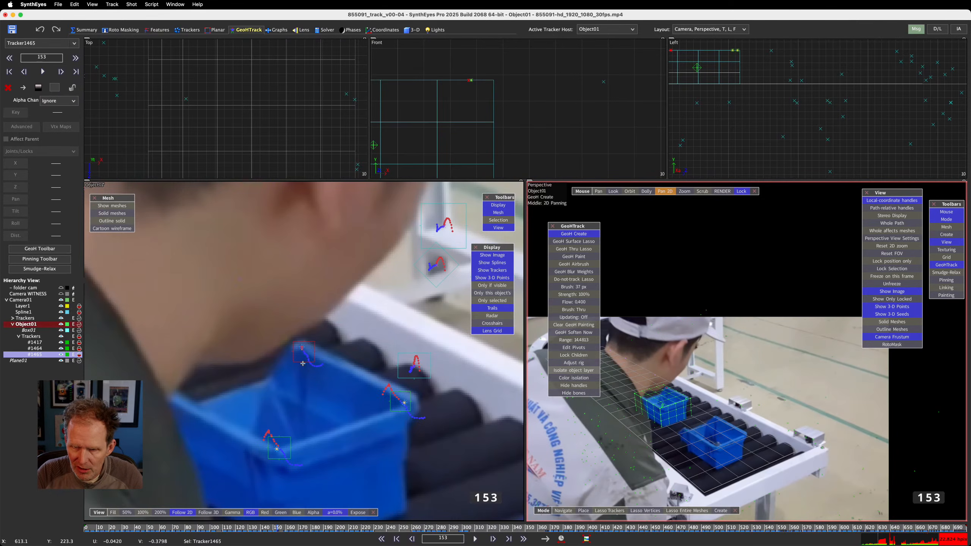
click(193, 32)
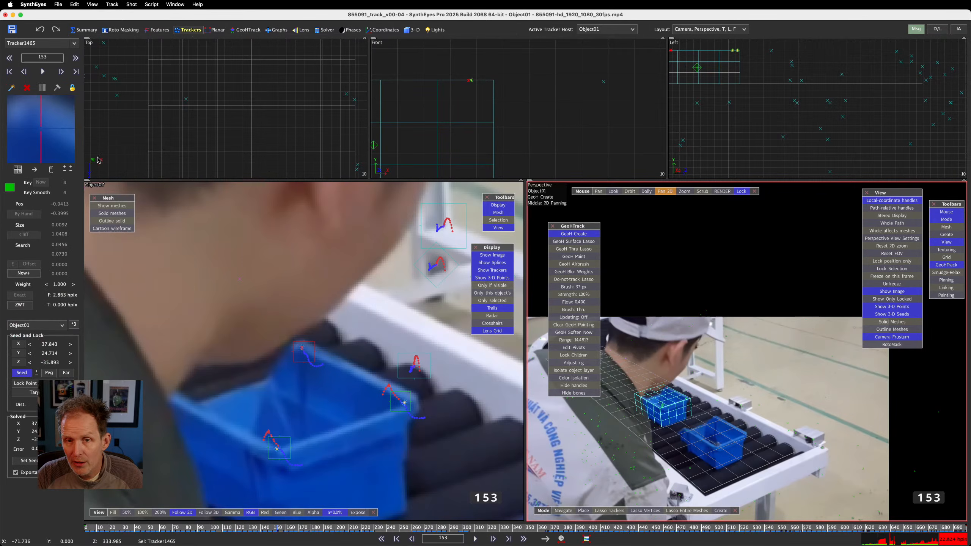
click(72, 88)
key(period)
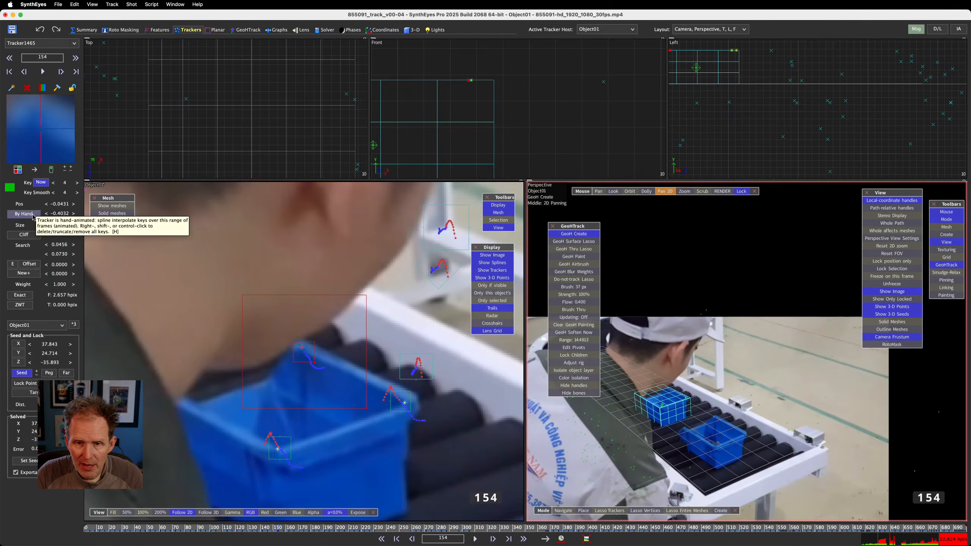
key(period)
key(period)
key(period)
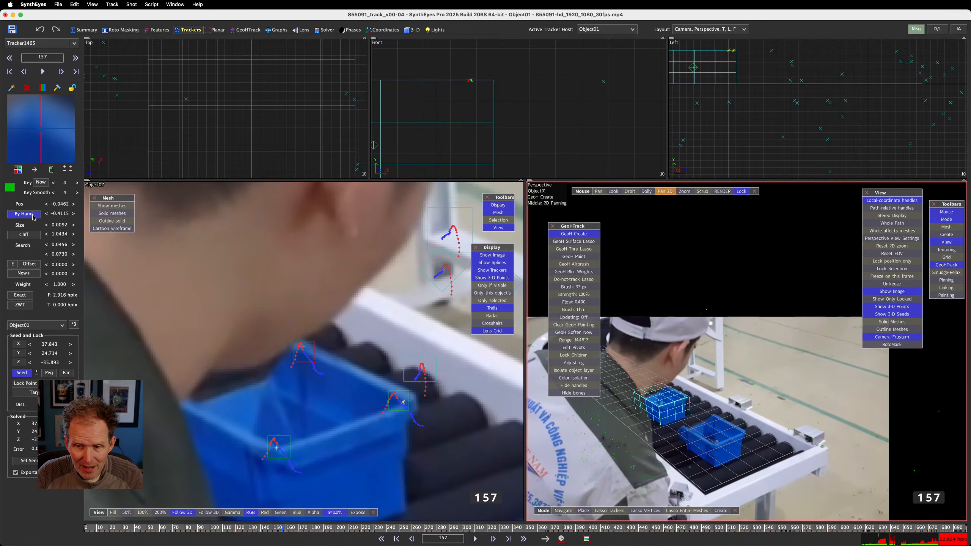
key(period)
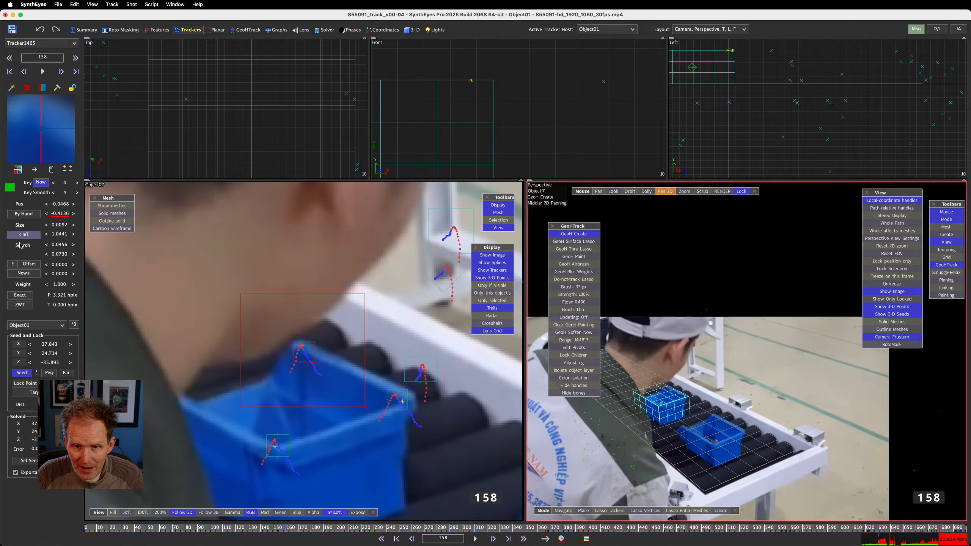
click(71, 88)
Check Tracker1465's path and the box mesh frame by frame, back to frame 141 and forward to frame 164
key(comma)
key(comma)
key(comma)
key(comma)
key(comma)
key(comma)
key(comma)
key(comma)
key(comma)
key(comma)
key(comma)
key(comma)
key(comma)
key(comma)
key(comma)
key(comma)
key(comma)
key(comma)
key(comma)
key(comma)
key(comma)
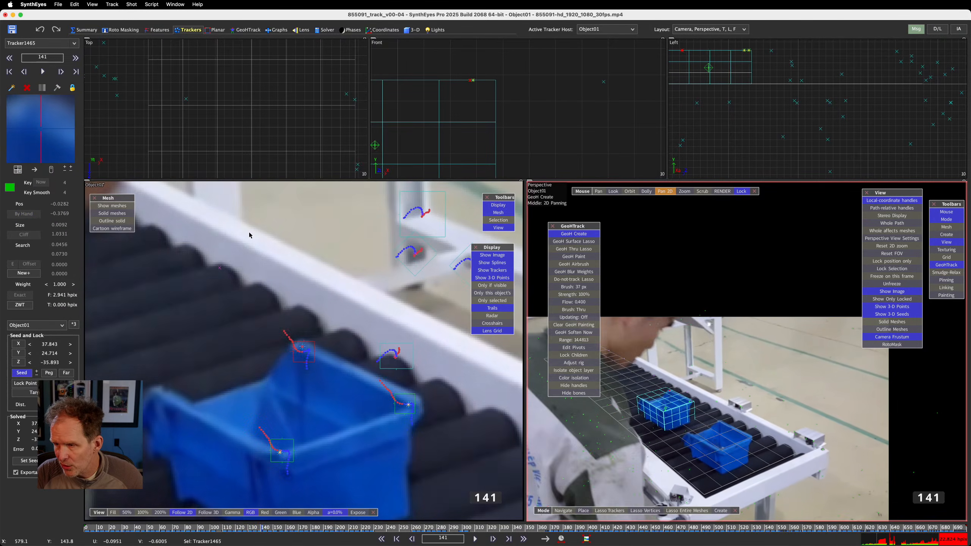
key(period)
key(period)
key(period)
key(period)
key(period)
key(period)
key(period)
key(period)
key(period)
key(period)
key(period)
key(period)
key(period)
key(period)
key(period)
key(period)
key(period)
key(period)
key(period)
key(period)
key(period)
key(period)
key(period)
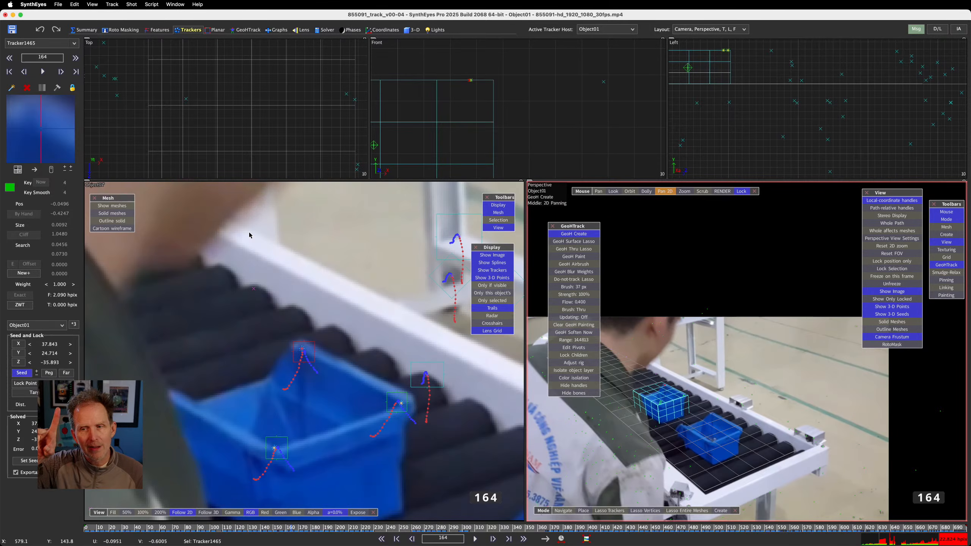
Inspect the box mesh's fit on the bin up close in the perspective view, back to frame 154 and forward past frame 164
scroll(642, 405, up, 5)
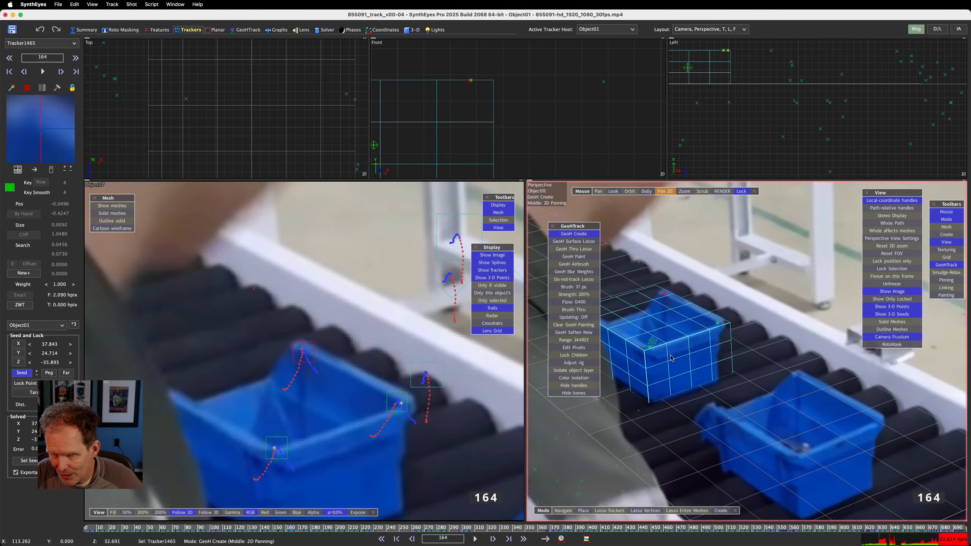
key(comma)
key(comma)
key(comma)
key(comma)
key(comma)
key(comma)
key(comma)
key(comma)
key(comma)
key(comma)
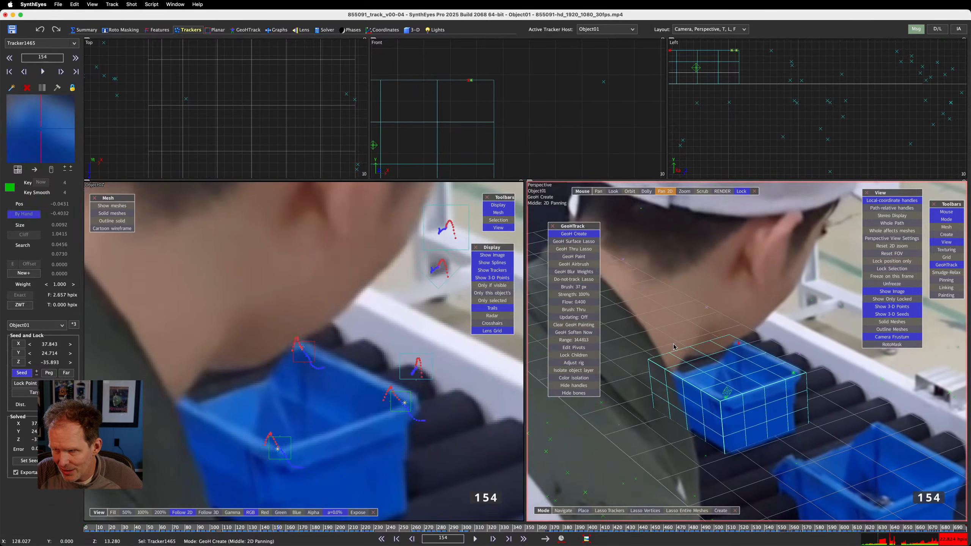
key(period)
key(period)
key(period)
key(period)
key(period)
key(period)
key(period)
key(period)
key(period)
key(period)
key(period)
key(period)
key(period)
key(period)
key(period)
key(period)
key(period)
key(period)
key(period)
Play the shot on from about frame 172 and check the box mesh against the bin up to frame 236
scroll(669, 336, down, 8)
key(comma)
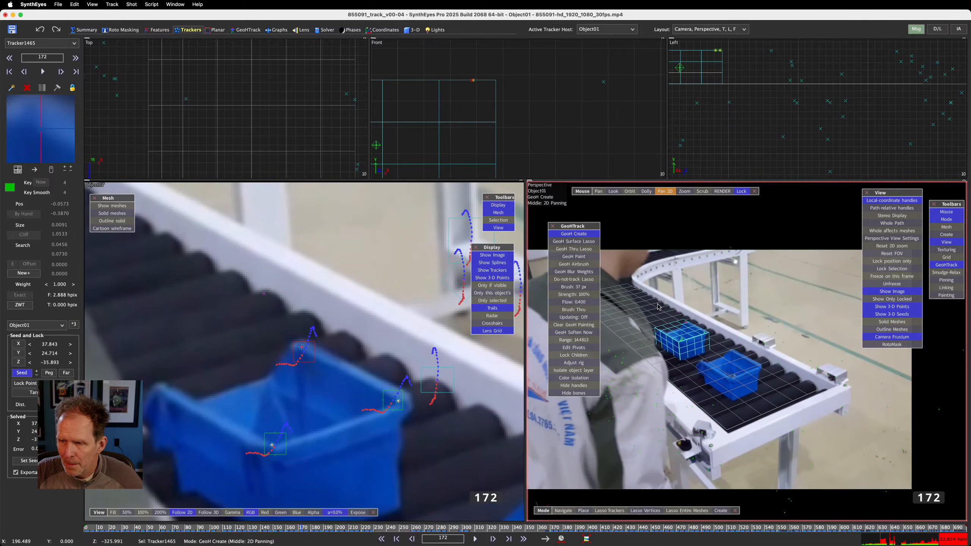
key(period)
key(space)
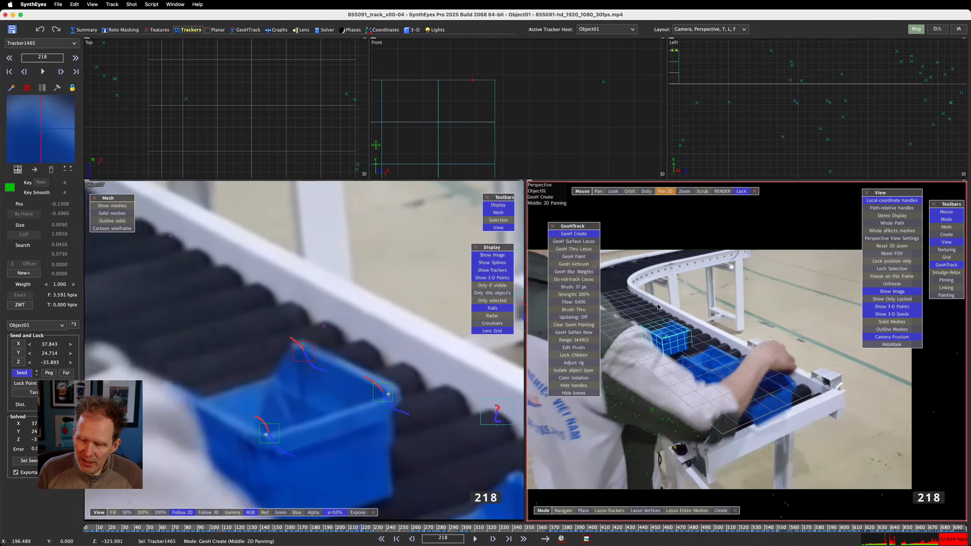
key(space)
key(period)
key(period)
key(period)
key(period)
key(period)
key(period)
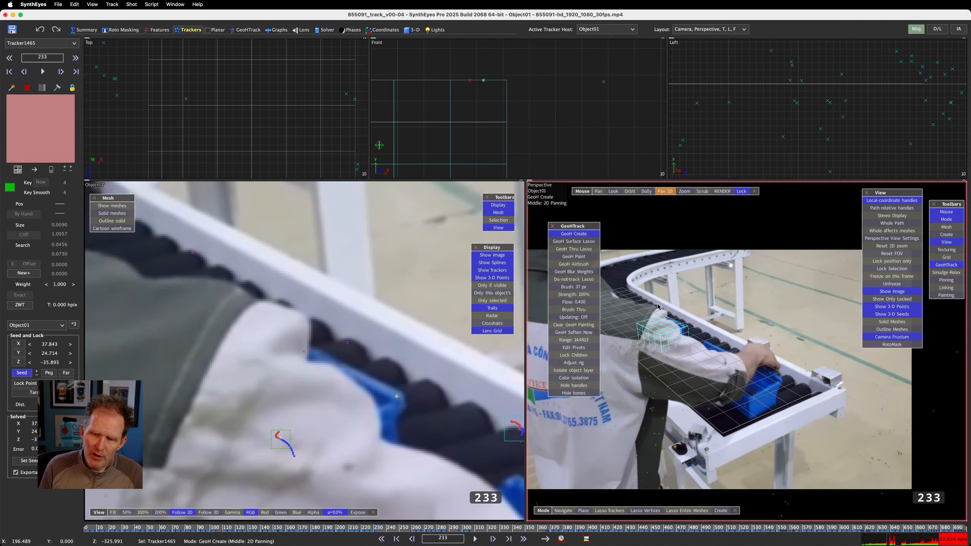
key(period)
key(period)
key(period)
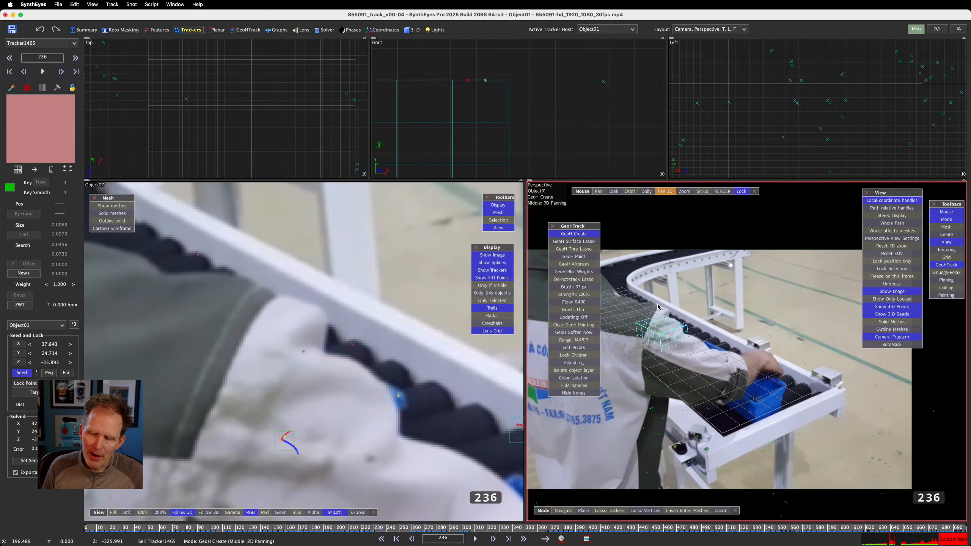
Examine how the box mesh follows the bin behind the worker's arm up to frame 259
key(space)
key(space)
key(comma)
key(comma)
key(comma)
key(comma)
key(comma)
key(comma)
key(comma)
key(comma)
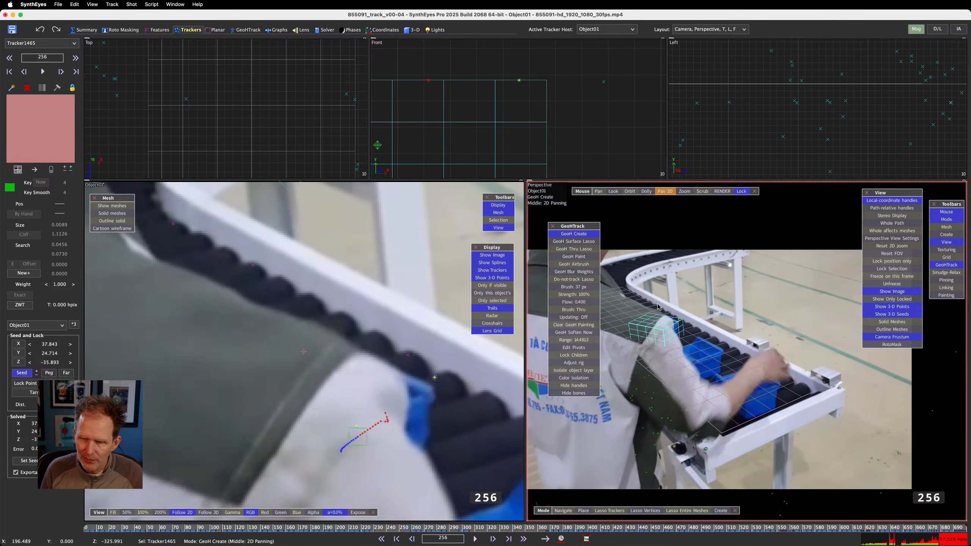
key(period)
key(period)
key(period)
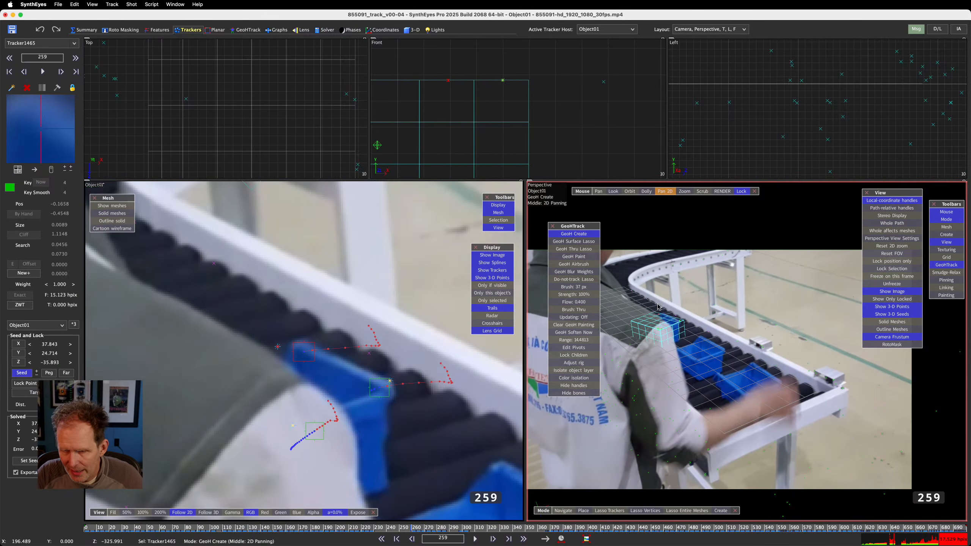
Compare the box mesh with the arm-covered bin frame by frame between frames 254 and 233
key(comma)
key(comma)
key(comma)
key(comma)
key(comma)
key(comma)
key(comma)
key(comma)
key(comma)
key(comma)
key(comma)
key(comma)
key(comma)
key(comma)
key(comma)
key(comma)
key(comma)
key(comma)
key(comma)
key(comma)
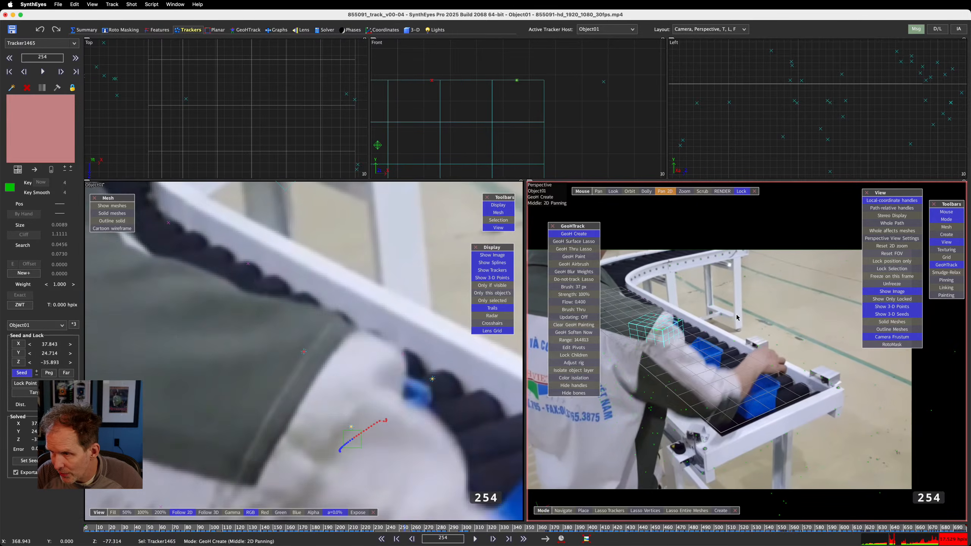
key(comma)
key(comma)
key(comma)
key(comma)
key(comma)
key(period)
key(period)
key(period)
key(period)
key(period)
key(period)
key(period)
key(period)
key(period)
key(period)
key(period)
key(period)
key(period)
key(period)
key(period)
key(period)
key(period)
key(period)
key(period)
key(period)
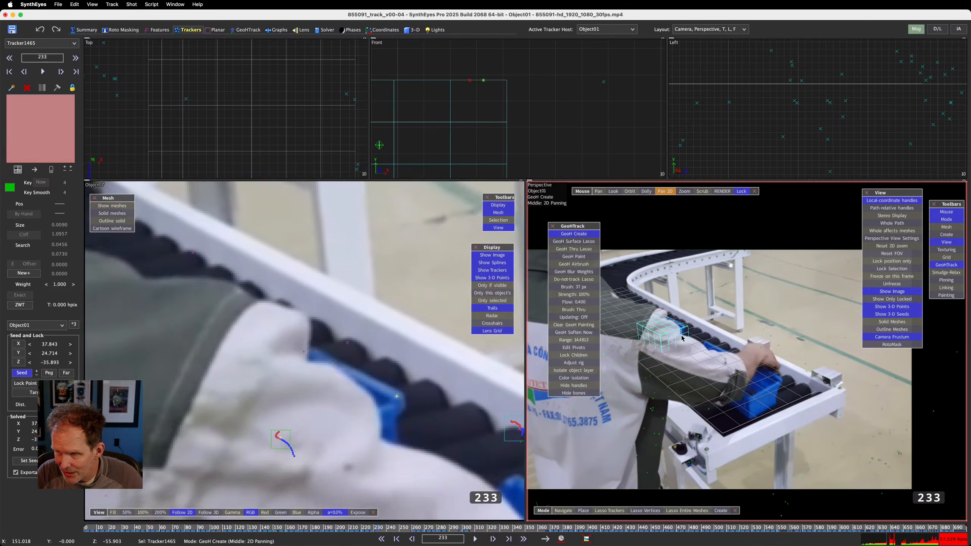
Play the shot forward from frame 233 to 263 and check the box mesh as the bin comes out from behind the arm
key(period)
key(period)
key(period)
key(period)
key(period)
key(period)
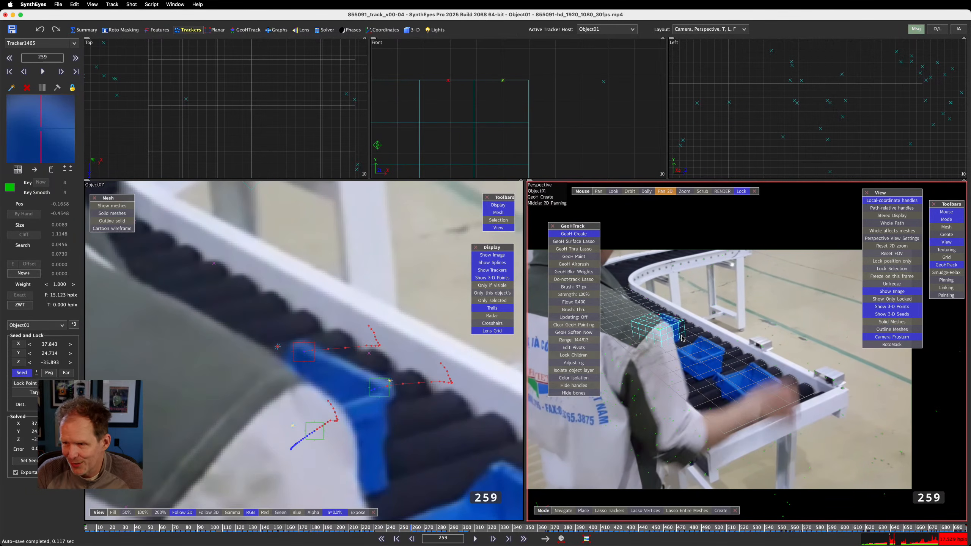
key(period)
key(period)
key(period)
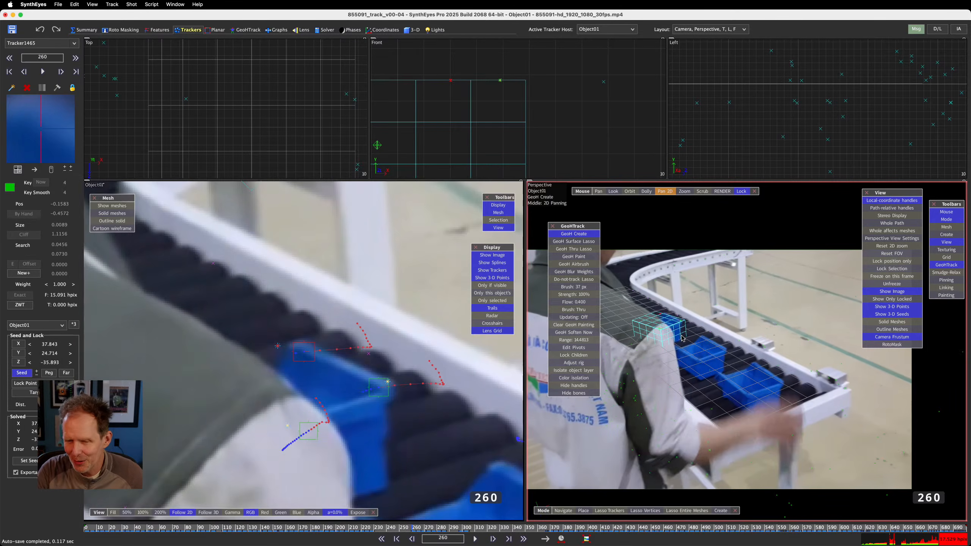
key(period)
key(period)
key(period)
key(period)
key(period)
key(period)
key(period)
key(period)
key(period)
key(period)
key(period)
key(period)
key(period)
key(period)
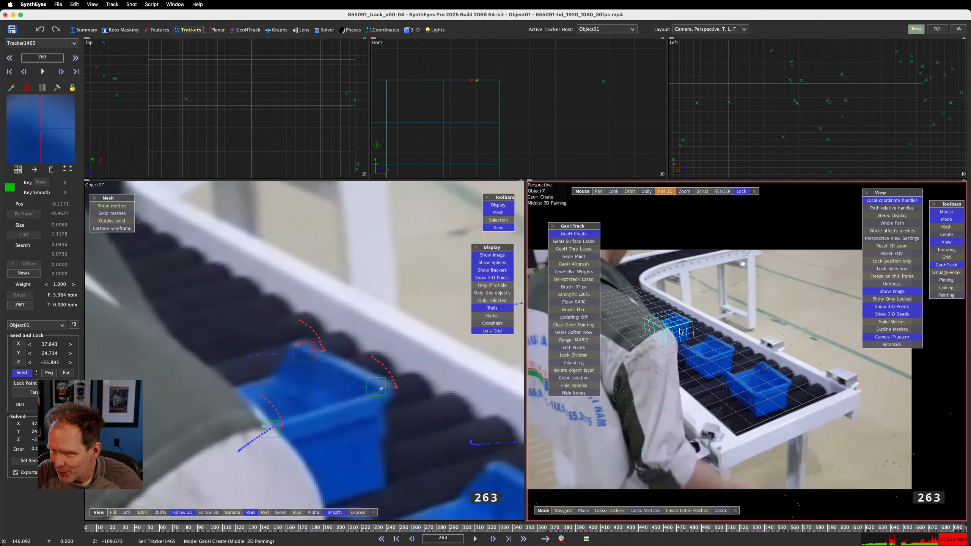
Examine how the box mesh moves from frame 263 to 315 while the worker's head and back cover the bin
key(period)
key(period)
key(period)
key(period)
key(period)
key(period)
key(period)
key(period)
key(period)
key(period)
key(period)
key(period)
key(period)
key(period)
key(period)
key(period)
key(period)
key(period)
key(period)
key(period)
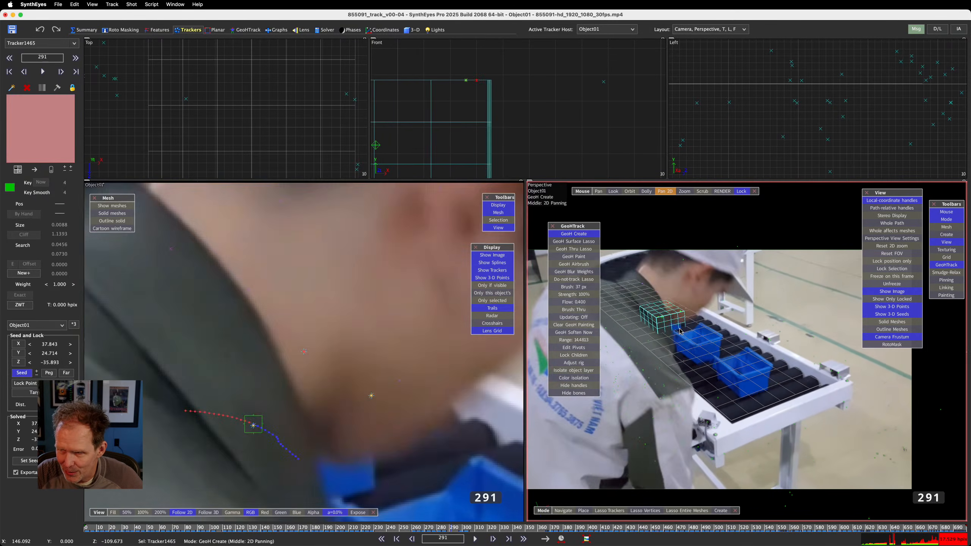
key(period)
key(period)
key(period)
key(period)
key(period)
key(period)
key(period)
key(period)
key(period)
key(period)
key(period)
key(period)
key(period)
key(period)
key(period)
key(period)
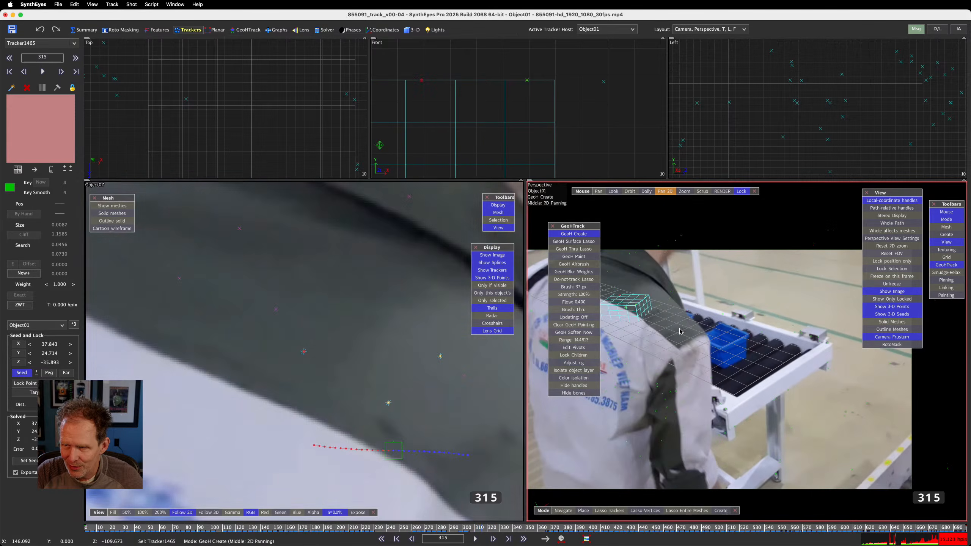
Review the shot backward from frame 315 to frame 278 and check the mesh on the uncovered bin
key(comma)
key(comma)
key(comma)
key(comma)
key(comma)
key(comma)
key(comma)
key(comma)
key(comma)
key(comma)
key(comma)
key(comma)
key(comma)
key(comma)
key(comma)
key(comma)
key(comma)
key(comma)
key(comma)
key(comma)
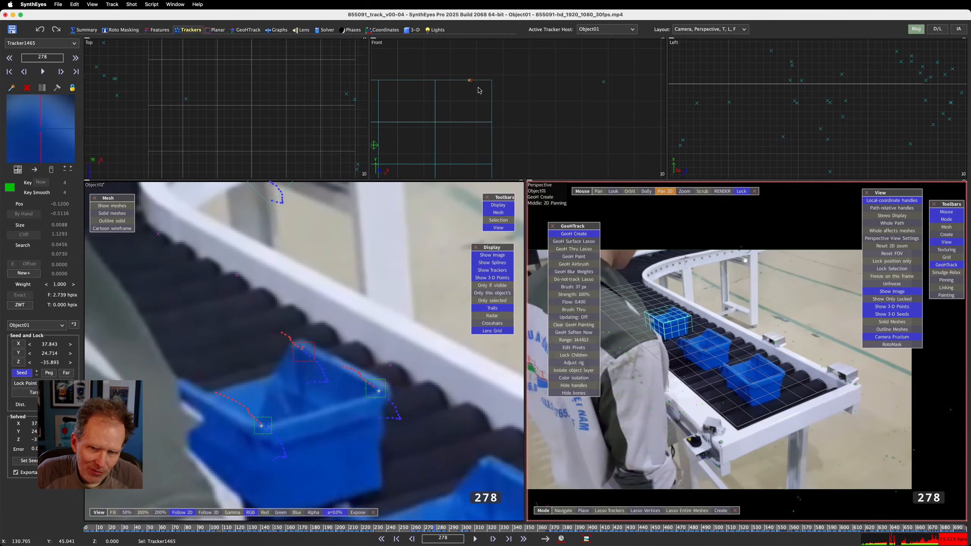
Select Object01 for geometric hierarchy tracking and frame its box mesh closely in the perspective and top views at frame 278
click(250, 33)
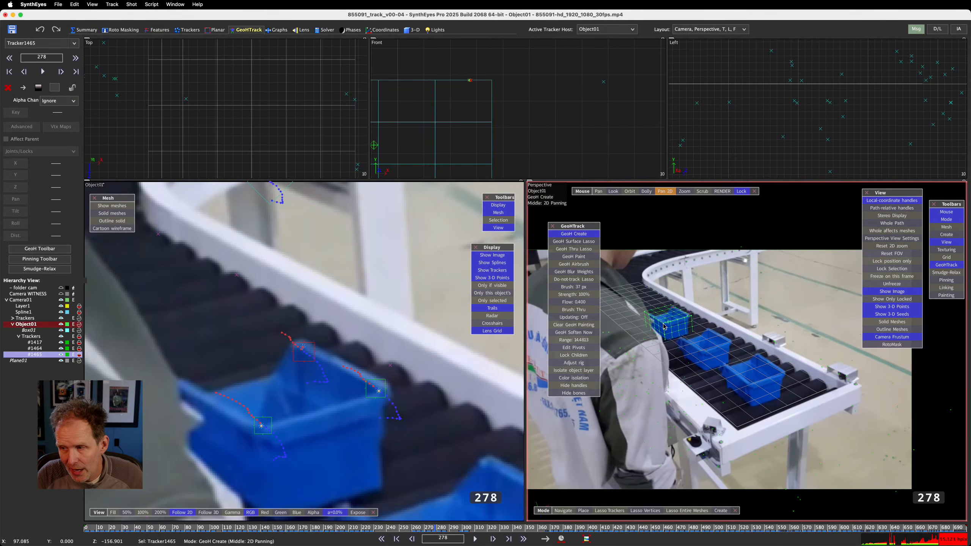
scroll(657, 320, up, 5)
scroll(657, 320, up, 4)
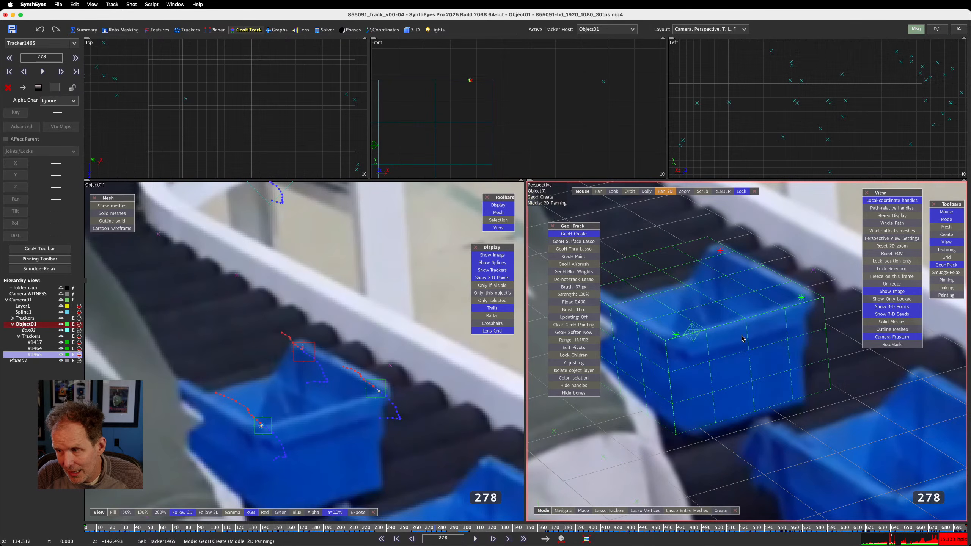
click(692, 361)
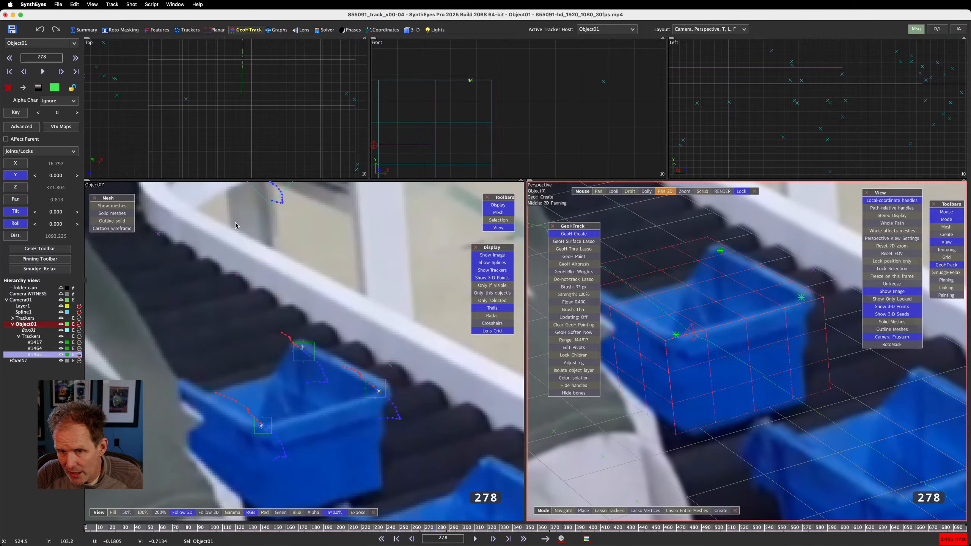
scroll(271, 119, down, 5)
middle_drag(282, 79, 276, 160)
scroll(280, 120, up, 4)
middle_drag(289, 85, 286, 157)
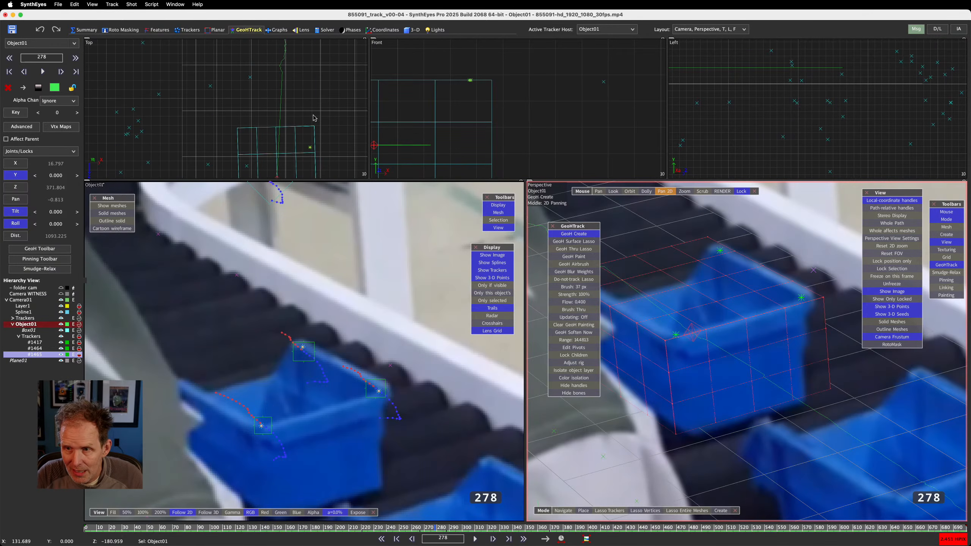
Inspect the bin and its three trackers frame by frame from 278 to 288 for the point where the worker covers them
key(d)
key(d)
key(d)
key(d)
key(d)
key(d)
key(d)
scroll(478, 200, down, 3)
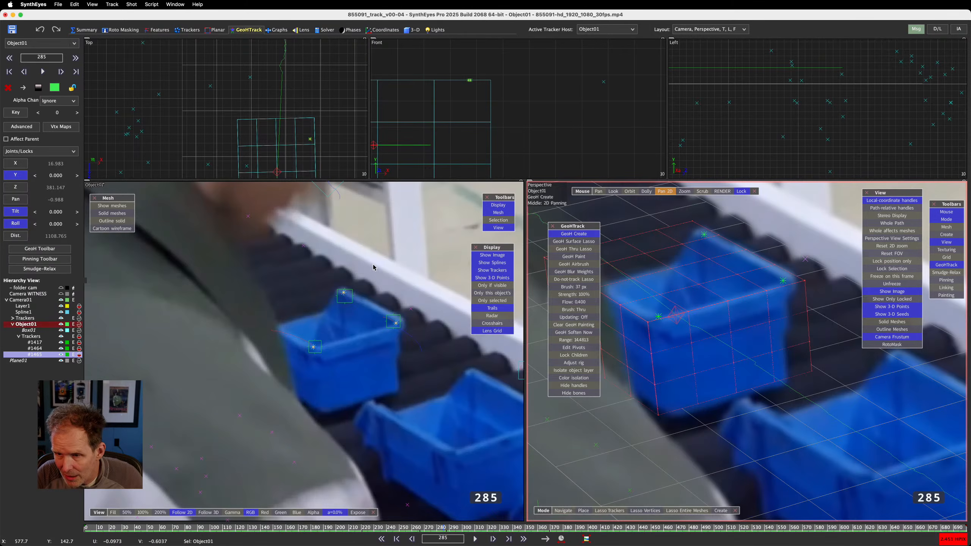
key(d)
key(d)
key(d)
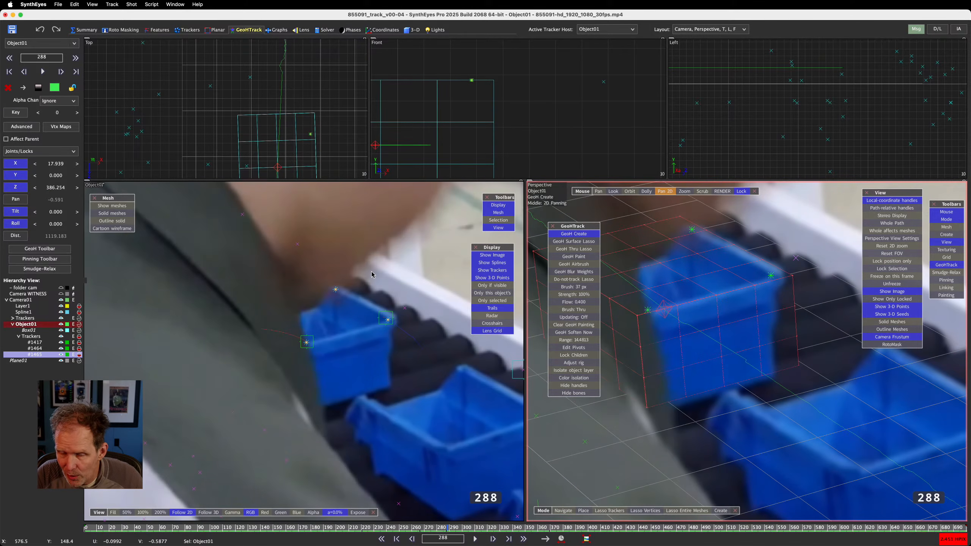
key(s)
key(d)
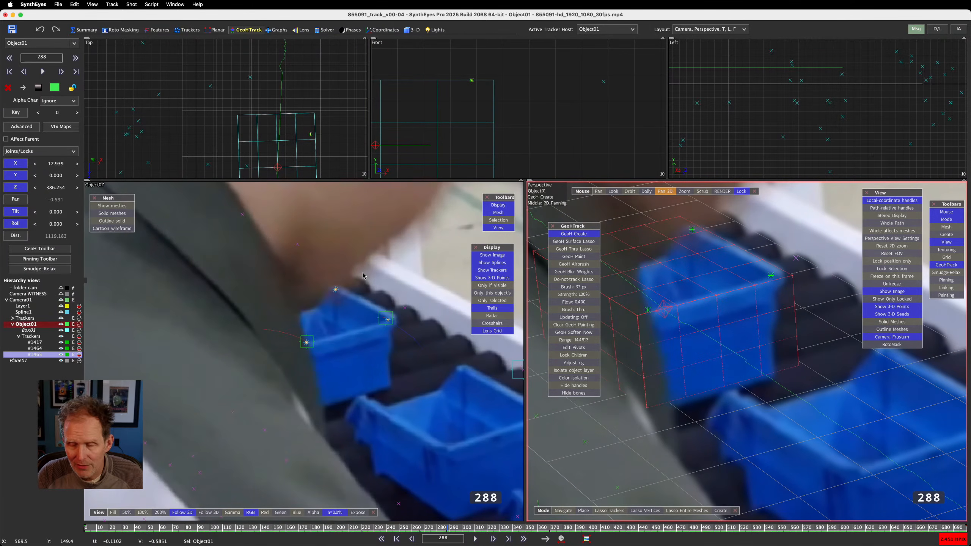
Renew Object01's lock key at frame 287 and lock its pan rotation at -0.866
key(s)
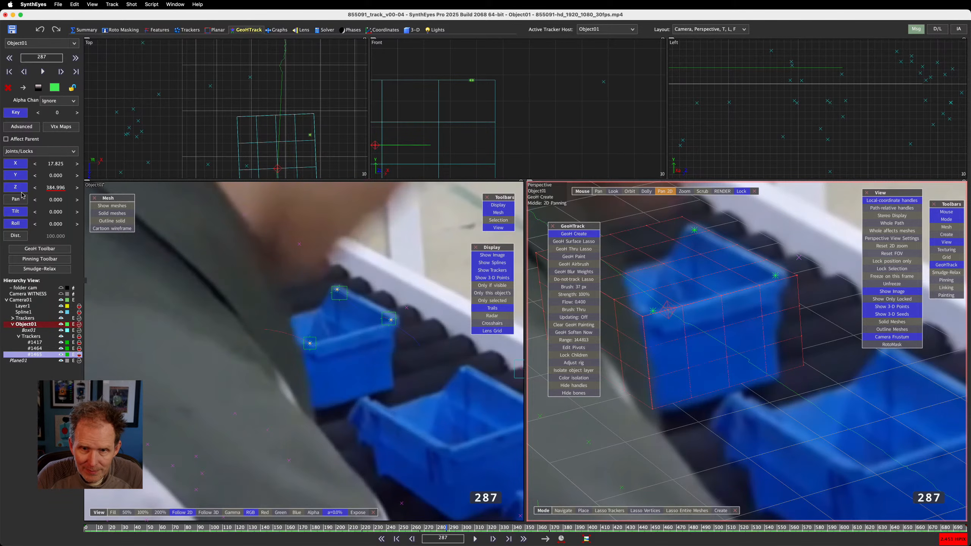
click(16, 113)
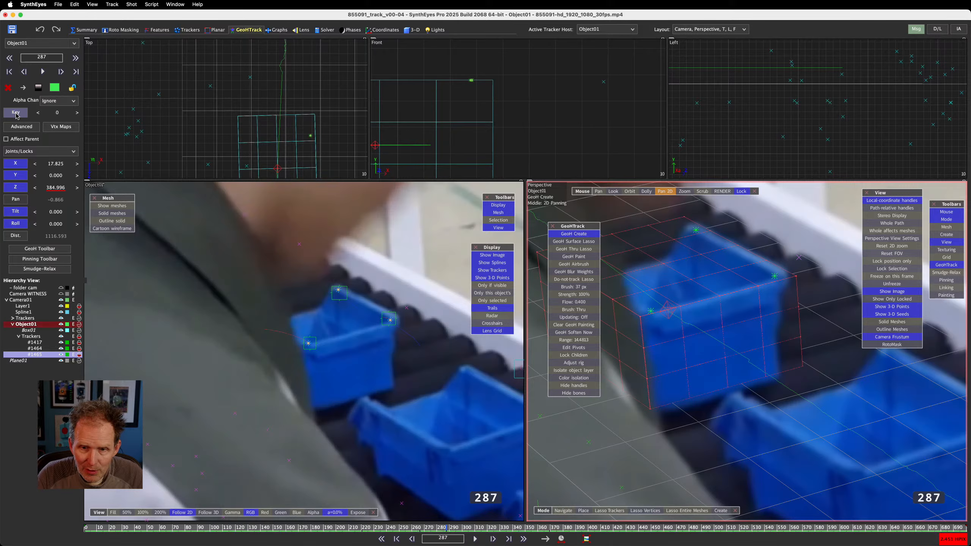
click(17, 115)
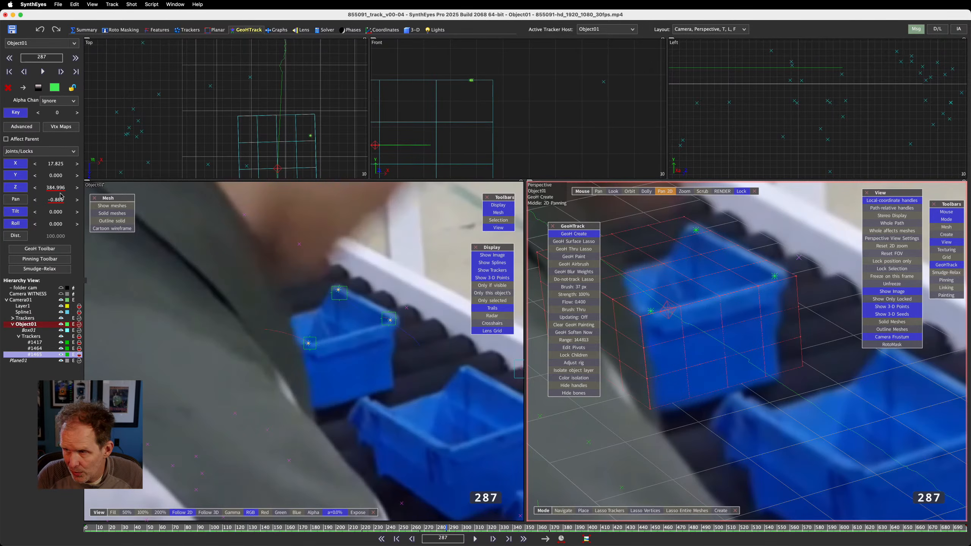
click(16, 199)
Check Object01's mesh with the pan locked from frame 287 up to frame 302
key(d)
key(d)
key(d)
key(d)
key(d)
key(d)
key(d)
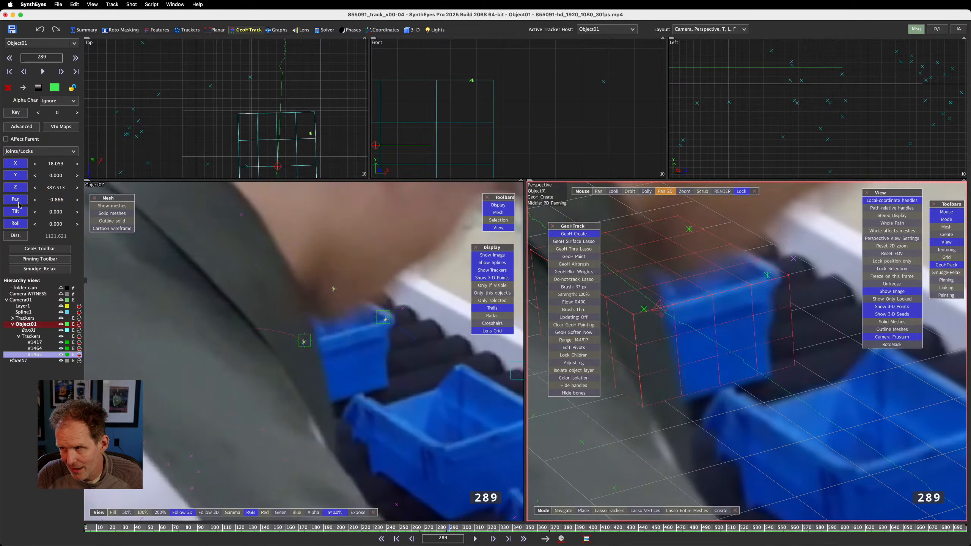
key(d)
key(d)
key(d)
key(d)
key(d)
key(d)
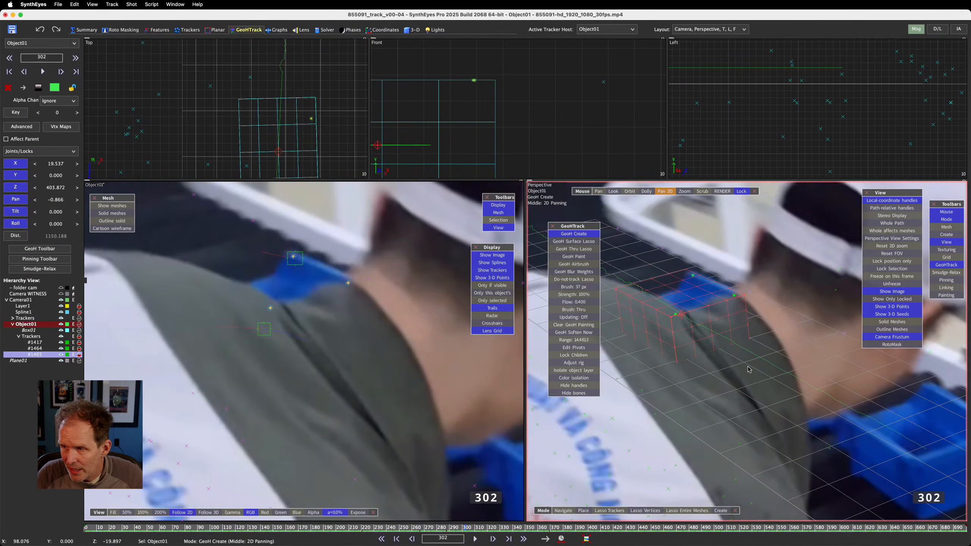
Follow Object01's mesh behind the worker's back from frame 302 to frame 352 and review the wider camera image
key(d)
key(d)
key(d)
key(d)
key(d)
key(d)
key(d)
key(d)
key(d)
key(d)
key(d)
key(d)
key(d)
key(d)
key(d)
key(d)
key(d)
key(d)
key(d)
key(d)
key(d)
key(d)
key(d)
key(d)
key(d)
key(d)
key(d)
key(d)
key(d)
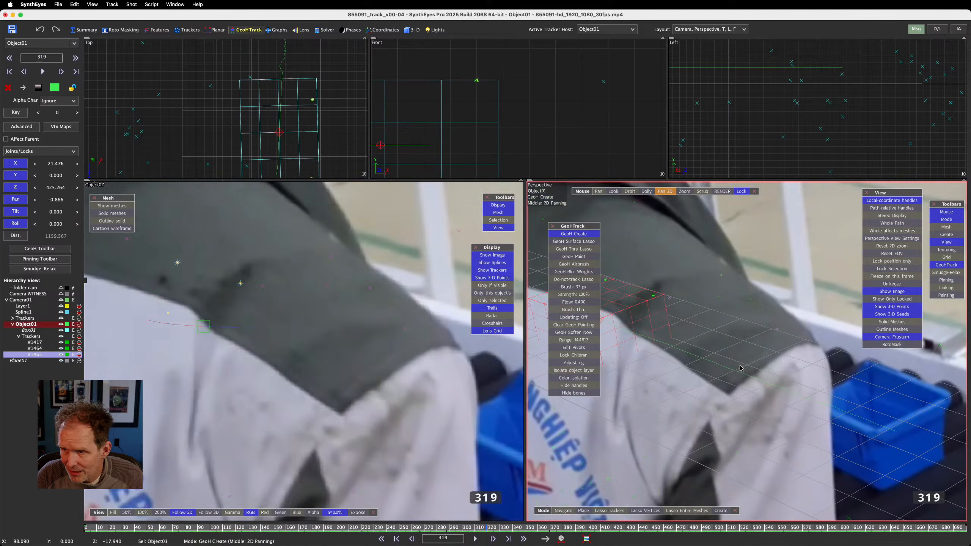
key(d)
key(d)
key(d)
key(d)
key(d)
key(d)
key(d)
key(d)
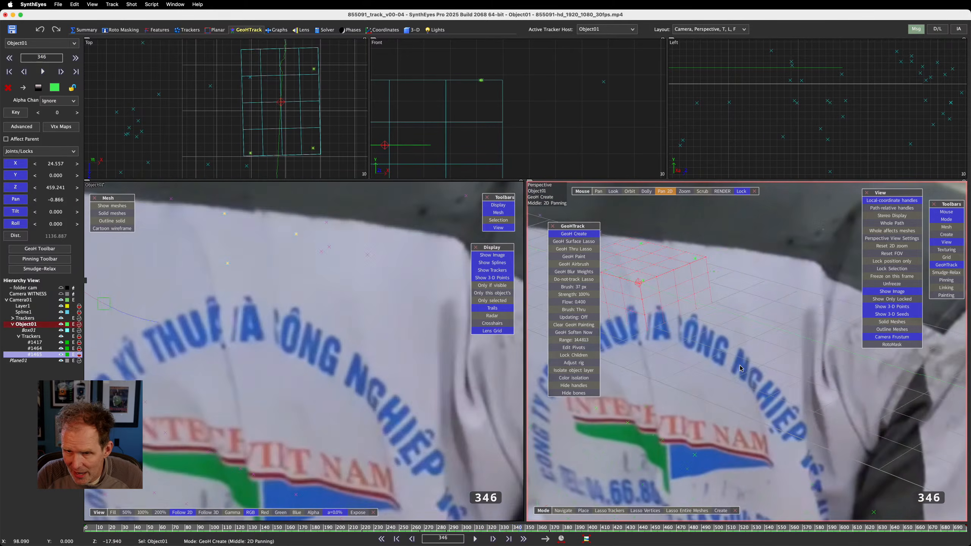
scroll(256, 347, down, 4)
scroll(240, 347, down, 3)
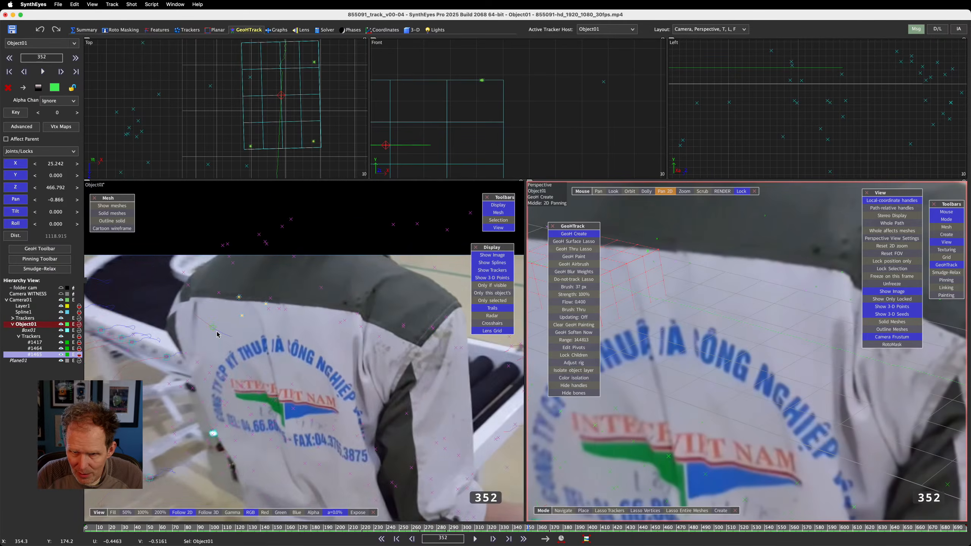
Inspect the blue bin and its trackers from frame 352 to 369 for the point where they reappear behind the worker
key(d)
key(d)
key(d)
key(d)
key(d)
key(d)
key(d)
key(d)
key(d)
key(d)
key(d)
key(d)
key(d)
key(d)
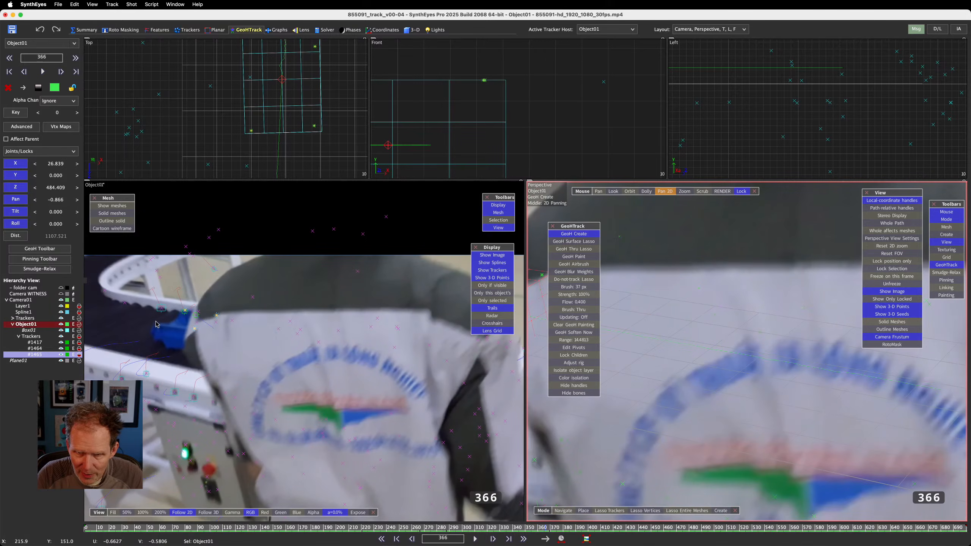
mouse_move(181, 312)
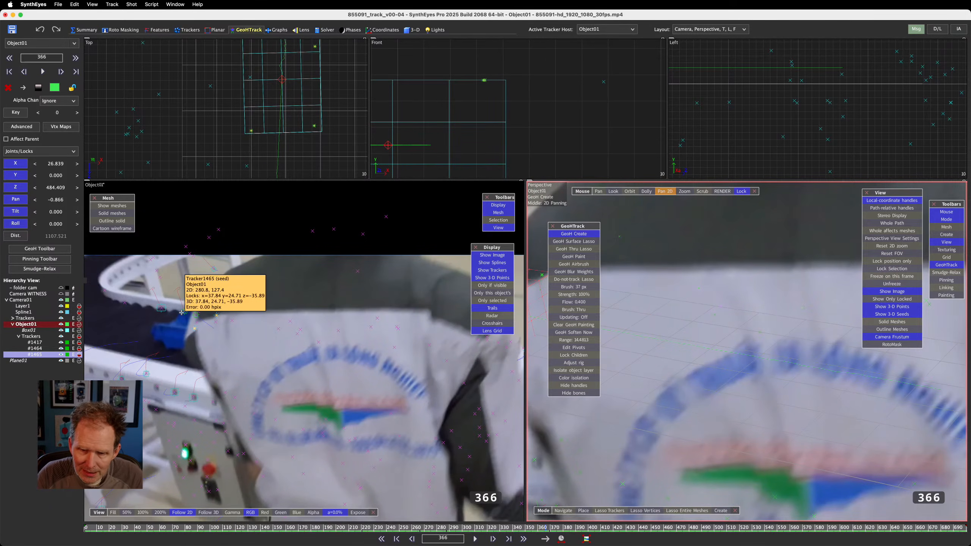
key(d)
key(d)
key(d)
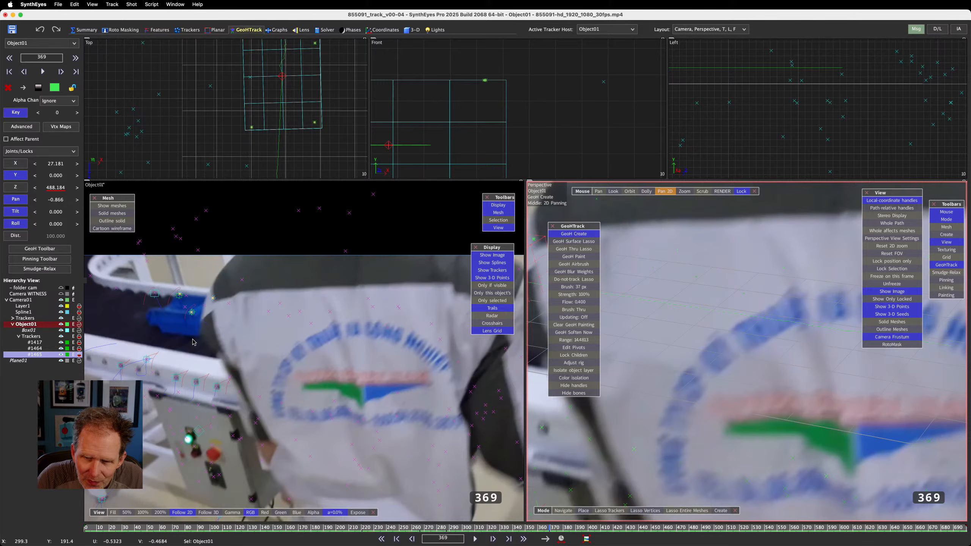
key(a)
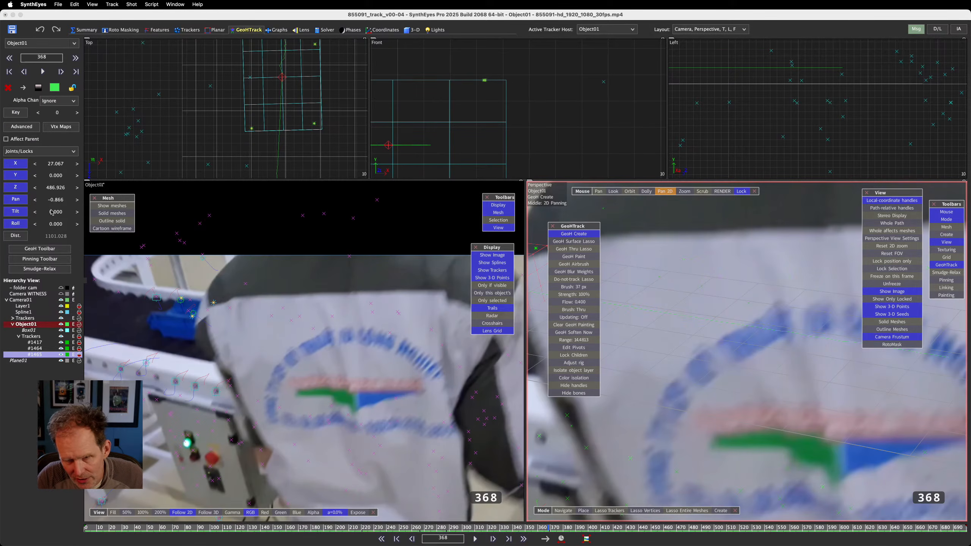
key(d)
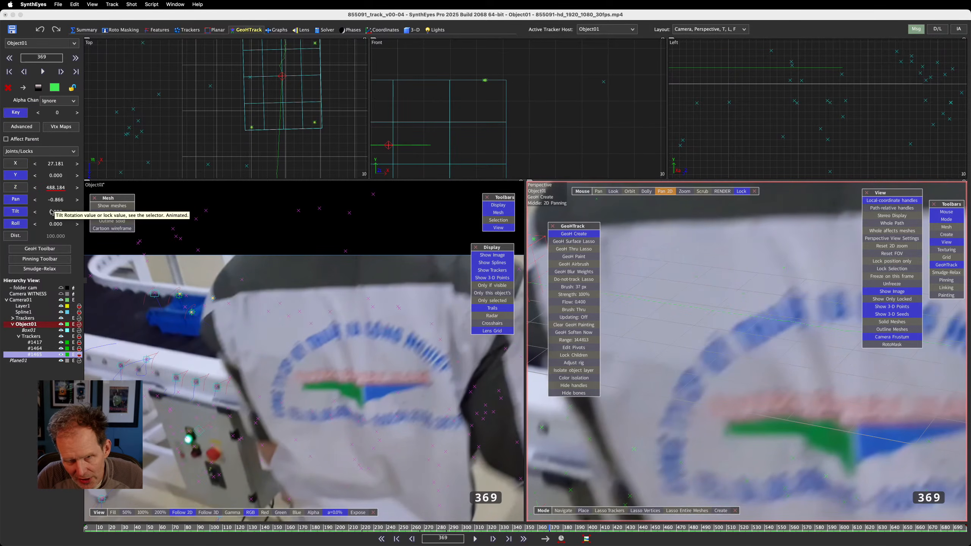
Release Object01's pan lock at frame 369 and renew its lock key there
click(21, 201)
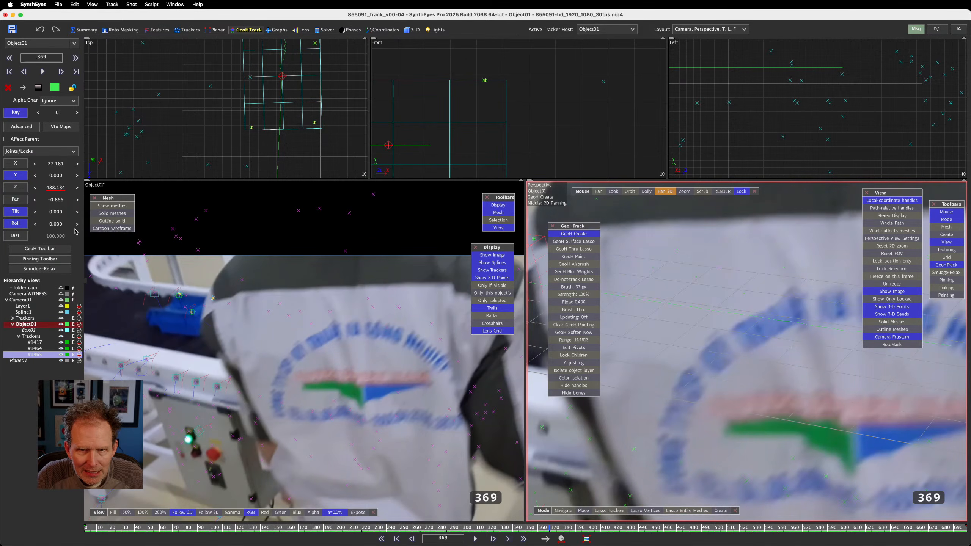
key(Left)
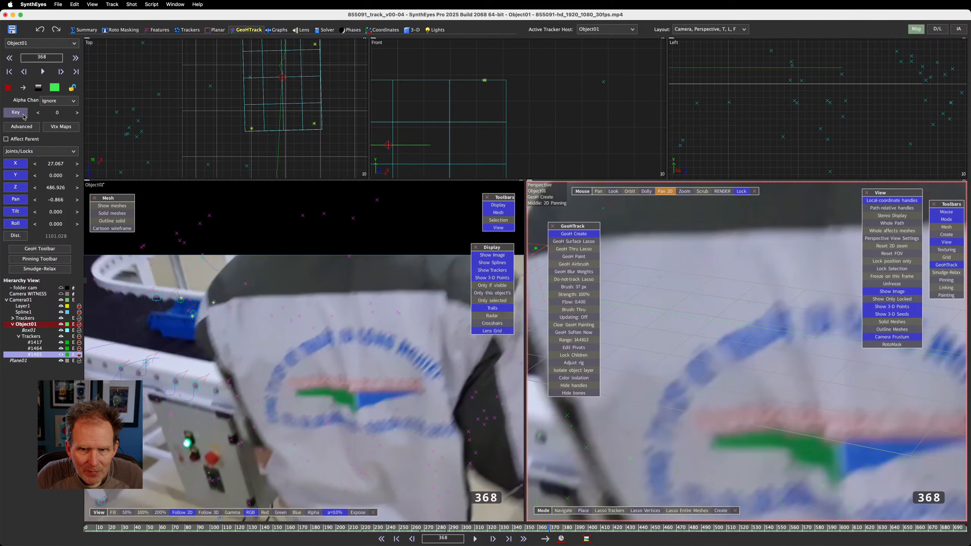
key(Right)
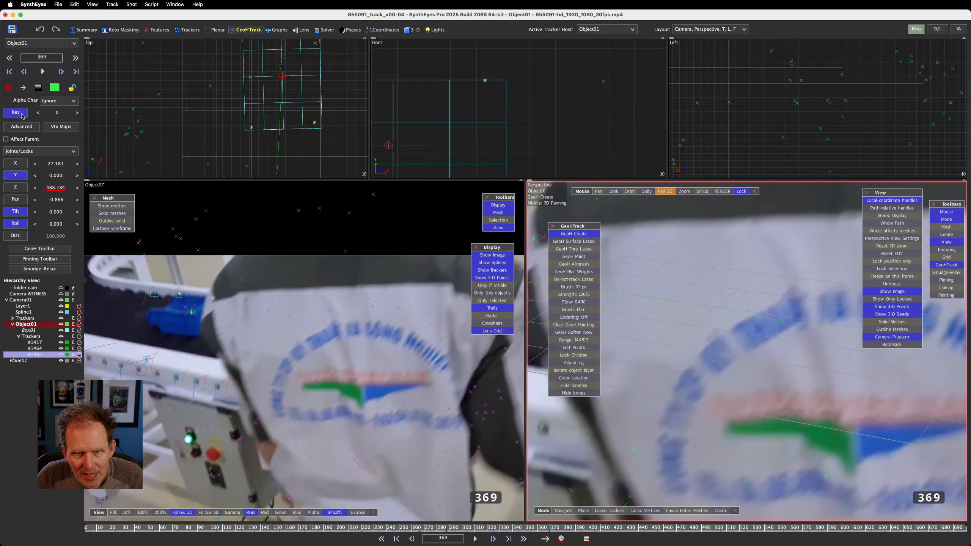
click(21, 115)
Check Object01's mesh and pan rotation backward through the covered range from frame 369 to frame 288
key(Left)
key(Left)
key(Left)
key(Left)
key(Left)
key(Left)
key(Left)
key(Left)
key(Left)
key(Left)
key(Left)
key(Left)
key(Left)
key(Left)
key(Left)
key(Left)
key(Left)
key(Left)
key(Left)
key(Left)
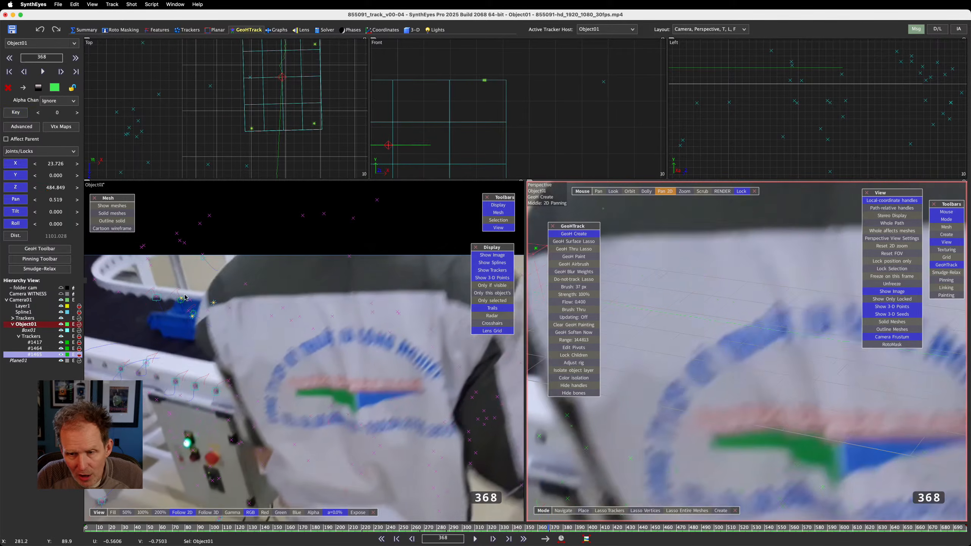
scroll(698, 401, down, 4)
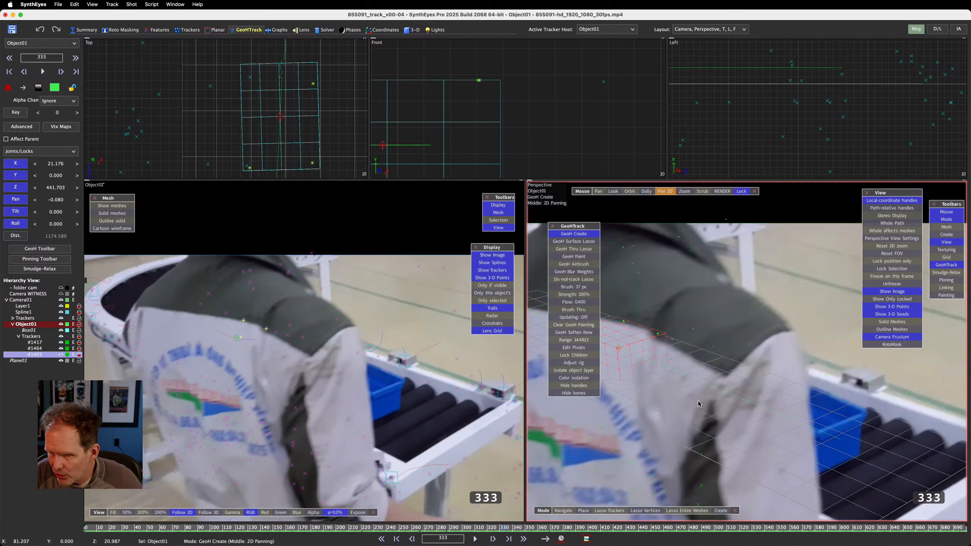
key(Left)
key(Left)
key(Left)
key(Left)
key(Left)
key(Left)
key(Left)
key(Left)
key(Left)
key(Left)
key(Left)
key(Left)
key(Left)
key(Left)
key(Left)
key(Left)
key(Left)
key(Left)
key(Left)
key(Left)
key(Left)
key(Left)
key(Left)
key(Left)
key(Left)
key(Left)
key(Left)
key(Left)
key(Left)
key(Left)
key(Left)
key(Left)
key(Left)
key(Left)
key(Left)
key(Left)
key(Left)
key(Left)
key(Left)
key(Left)
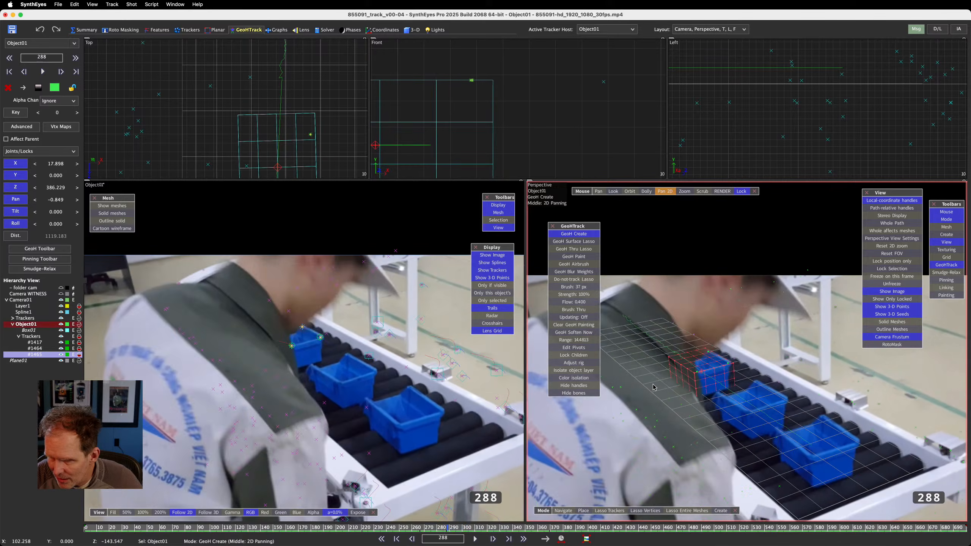
Follow Object01's mesh behind the worker from frame 288 forward to frame 321 to check the pan transition
key(Right)
key(Right)
key(Right)
key(Right)
key(Right)
key(Right)
key(Right)
key(Right)
key(Right)
key(Right)
key(Right)
key(Right)
key(Right)
key(Right)
key(Right)
key(Right)
key(Right)
key(Right)
key(Right)
key(Right)
key(Right)
key(Right)
key(Right)
key(Right)
key(Right)
key(Right)
key(Right)
key(Right)
key(Right)
key(Right)
key(Right)
key(Right)
key(Right)
key(Right)
key(Right)
key(Right)
key(Right)
key(Right)
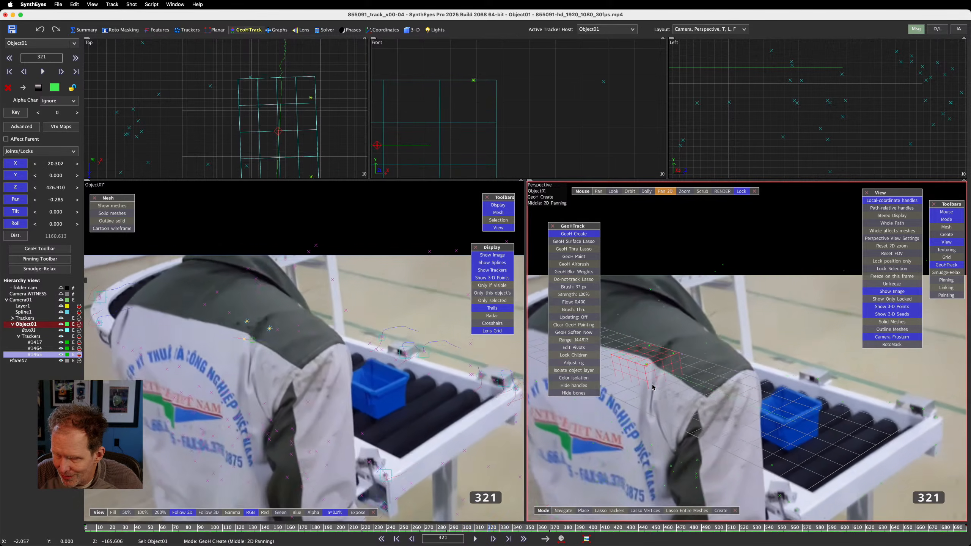
Examine the rotation of Object01's box in the Top view from frame 321 to frame 329
scroll(286, 124, down, 3)
key(Right)
key(Right)
key(Right)
key(Right)
key(Right)
key(Right)
key(Right)
key(Right)
key(Right)
key(Right)
key(Right)
key(Right)
key(Right)
key(Right)
key(Right)
key(Right)
key(Right)
key(Right)
key(Right)
key(Right)
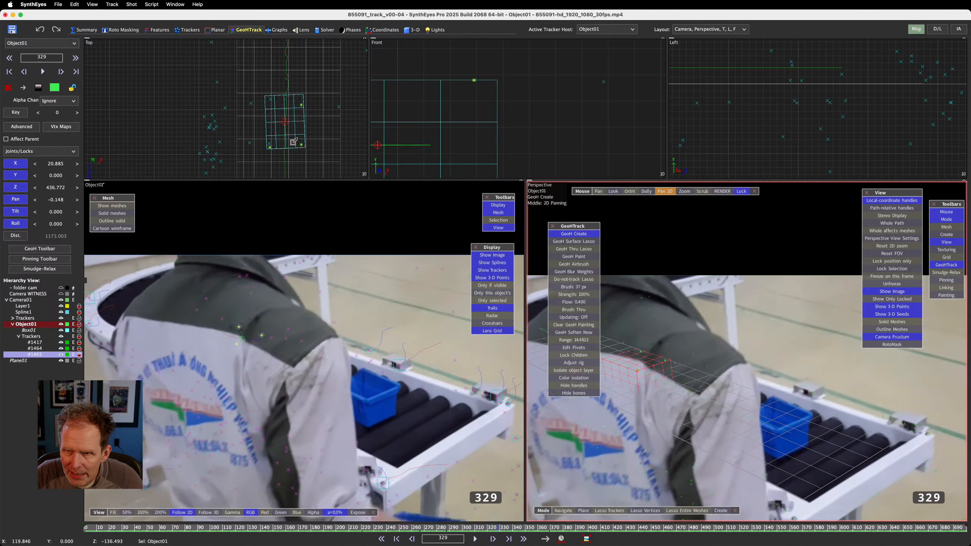
Follow Object01's box mesh forward from frame 329 to frame 420 to check its motion as the bin comes out from behind the worker
key(Right)
key(Right)
key(Right)
key(Right)
key(Right)
key(Right)
key(Right)
key(Right)
key(Right)
key(Right)
key(Right)
key(Right)
key(Right)
key(Right)
key(Right)
key(Right)
key(Right)
key(Right)
key(Right)
key(Right)
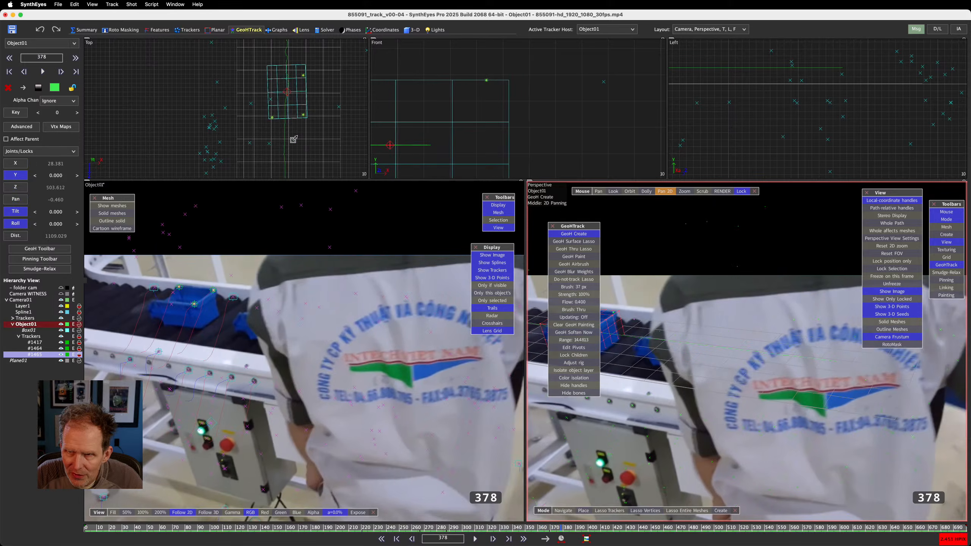
key(Right)
key(Right)
key(Right)
key(Right)
key(Right)
key(Right)
key(Right)
key(Right)
key(Right)
key(Right)
key(Right)
key(Right)
key(Right)
key(Right)
key(Right)
key(Right)
key(Right)
key(Right)
key(Right)
key(Right)
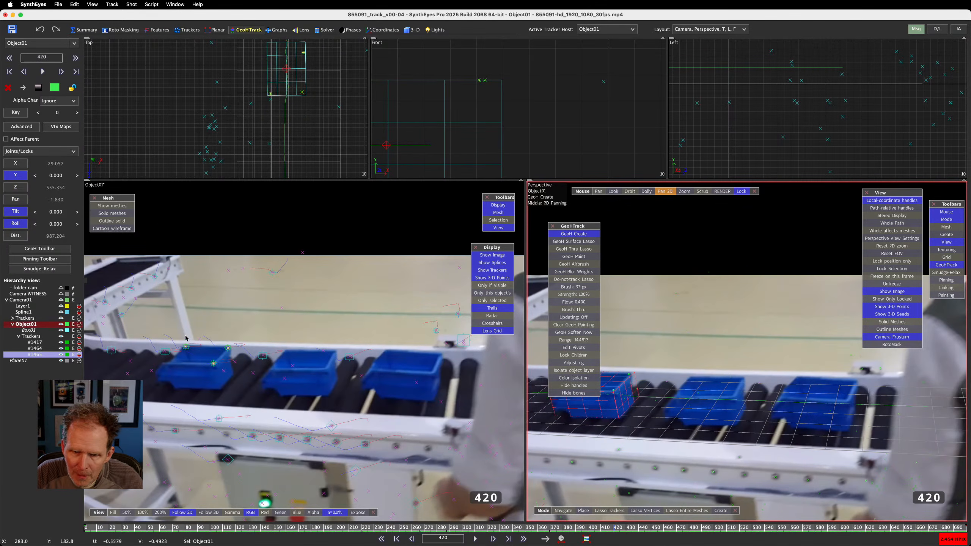
Compare Object01's path in the Top view at frame 420 by undoing and redoing the last change
scroll(273, 97, up, 4)
middle_drag(325, 85, 305, 174)
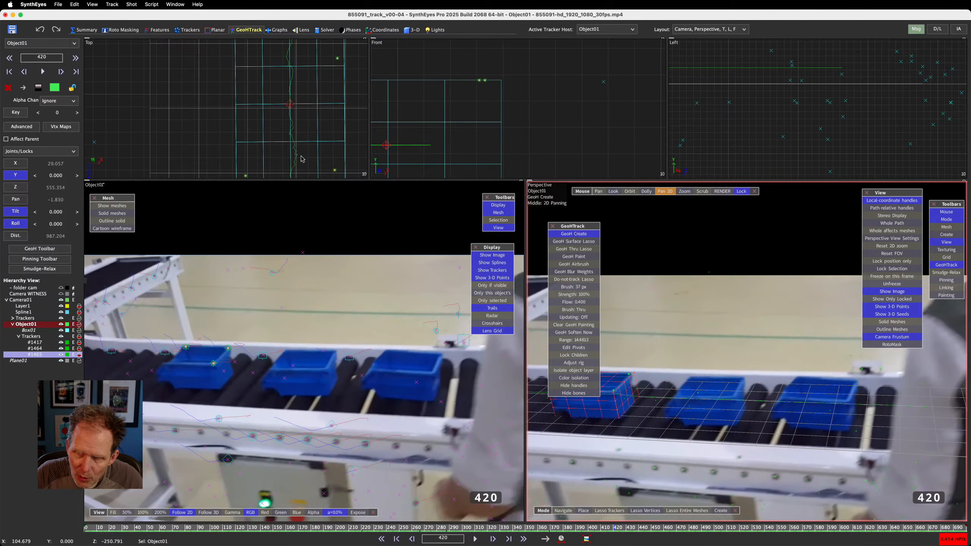
key(super+z)
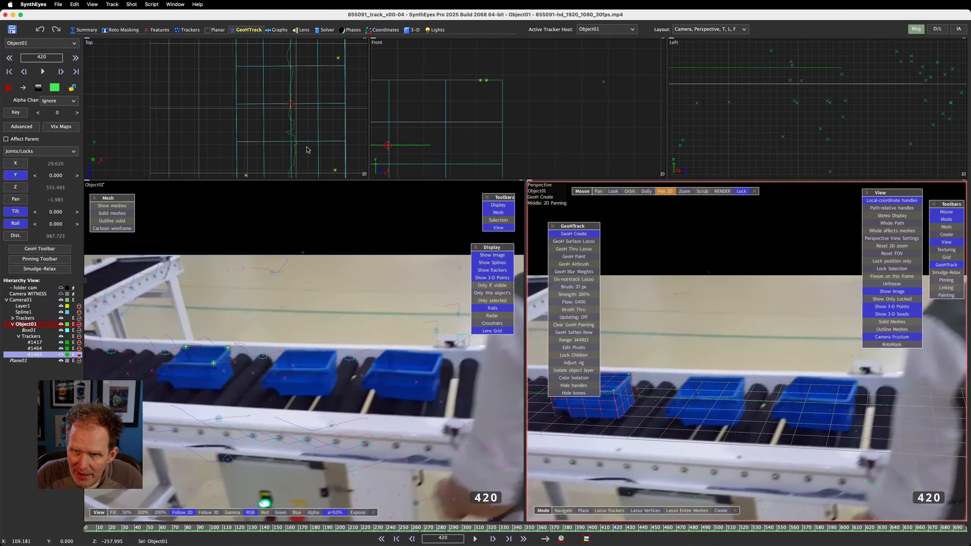
key(super+shift+z)
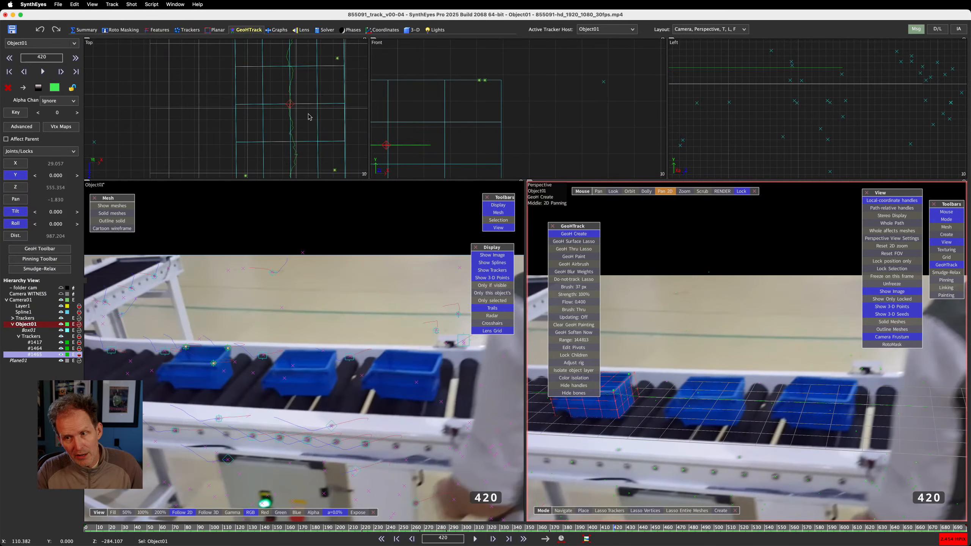
scroll(310, 117, down, 5)
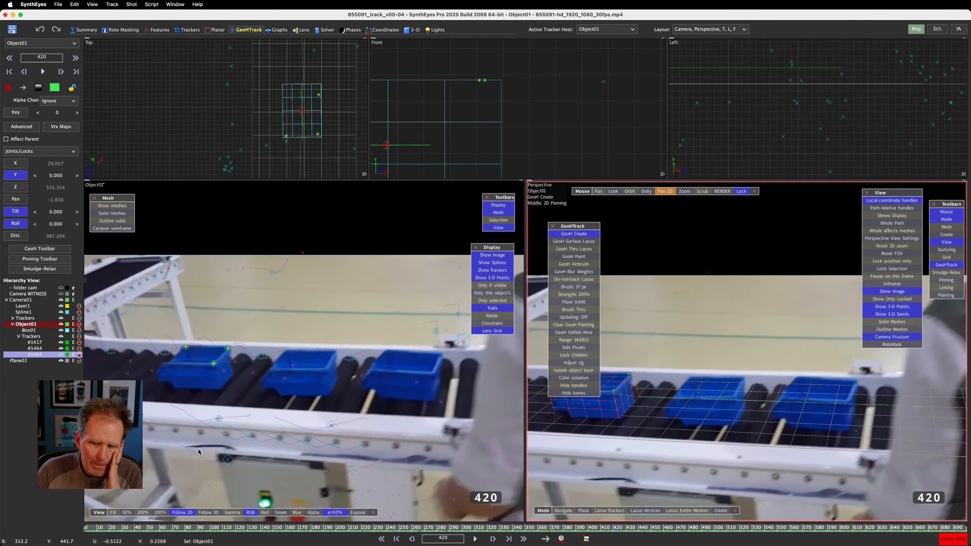
scroll(197, 428, up, 3)
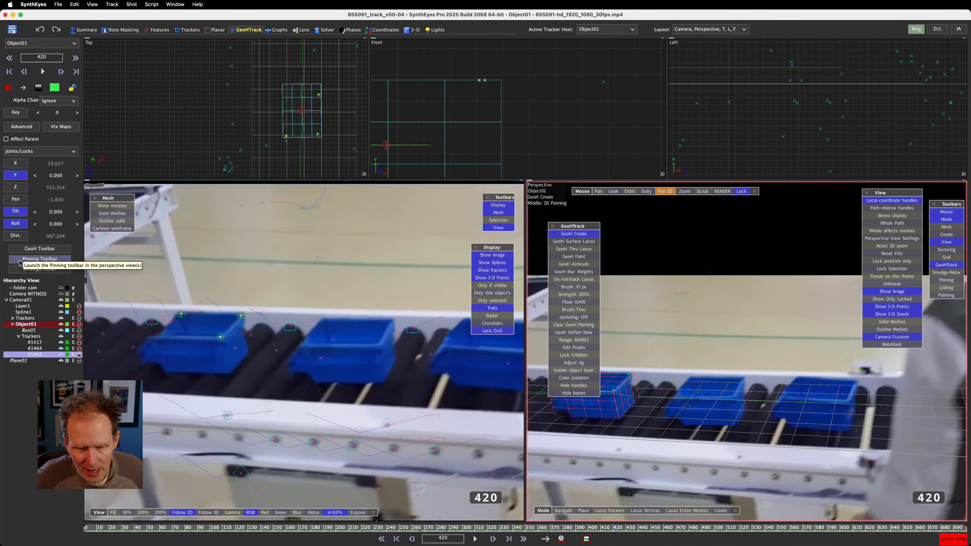
scroll(266, 311, down, 3)
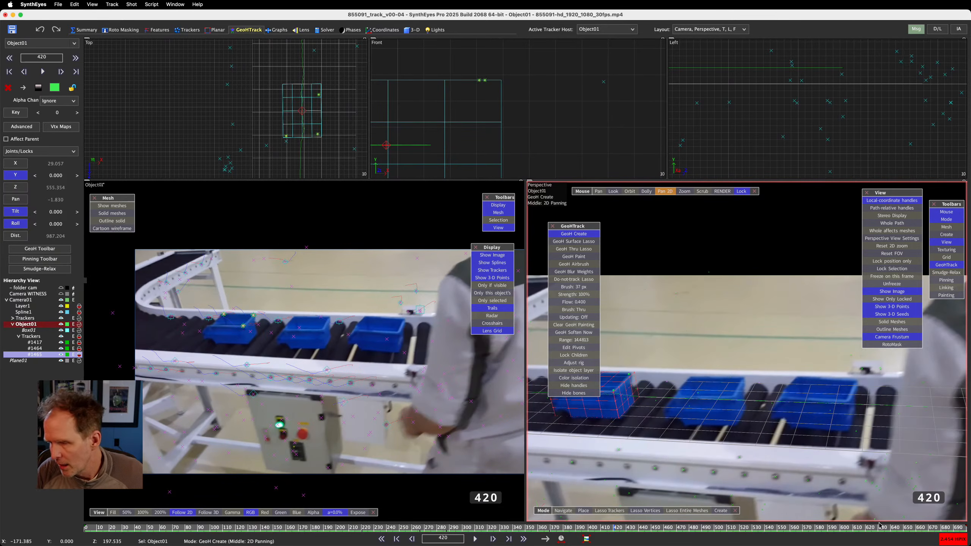
Scrub through the shot to review Object01's track and return to frame 0
drag(913, 530, 715, 537)
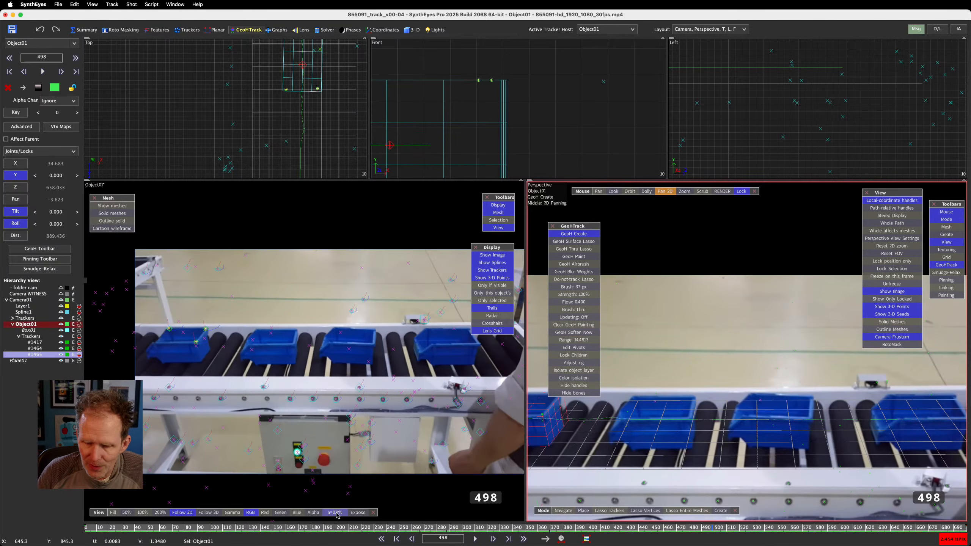
drag(107, 527, 72, 529)
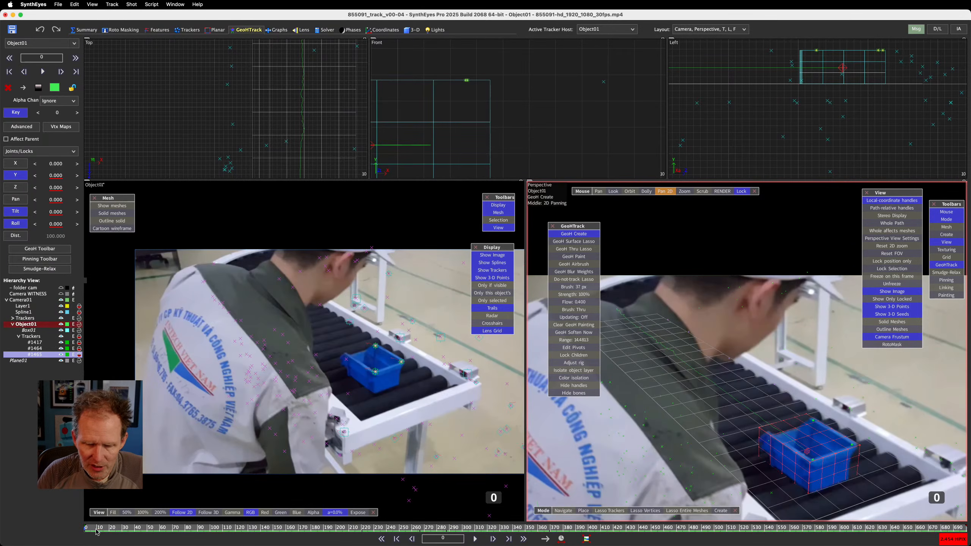
drag(96, 529, 84, 529)
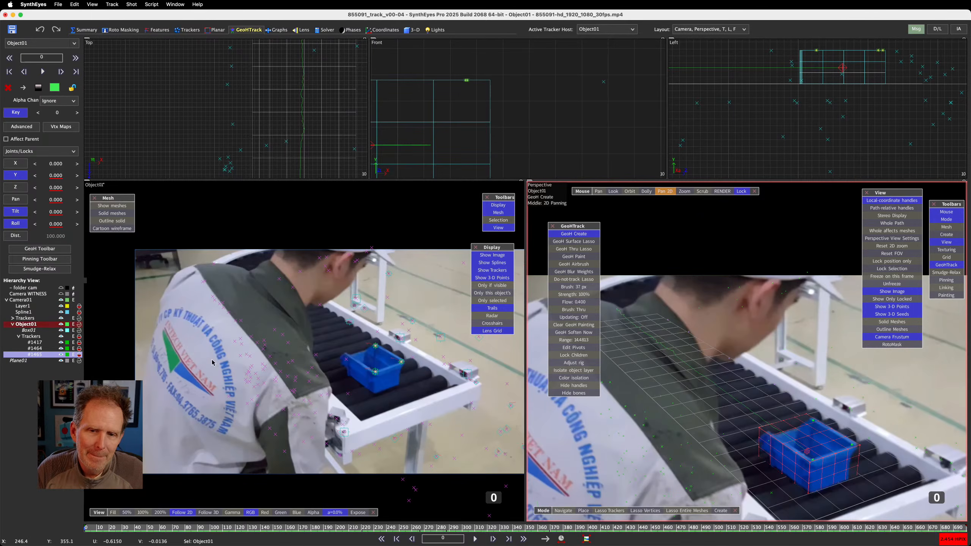
Try releasing Object01's Y lock at frame 0, play the shot to see the effect, and undo the release
click(14, 176)
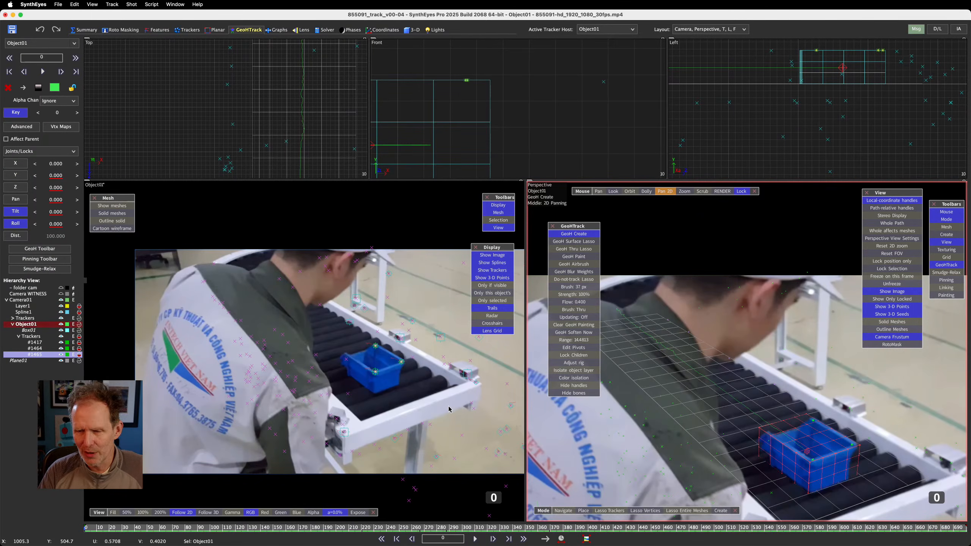
key(space)
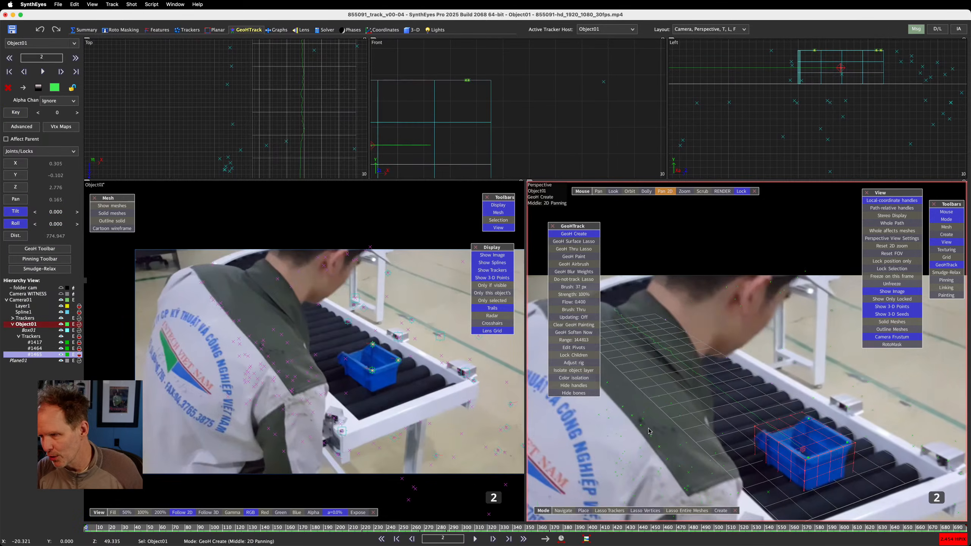
key(space)
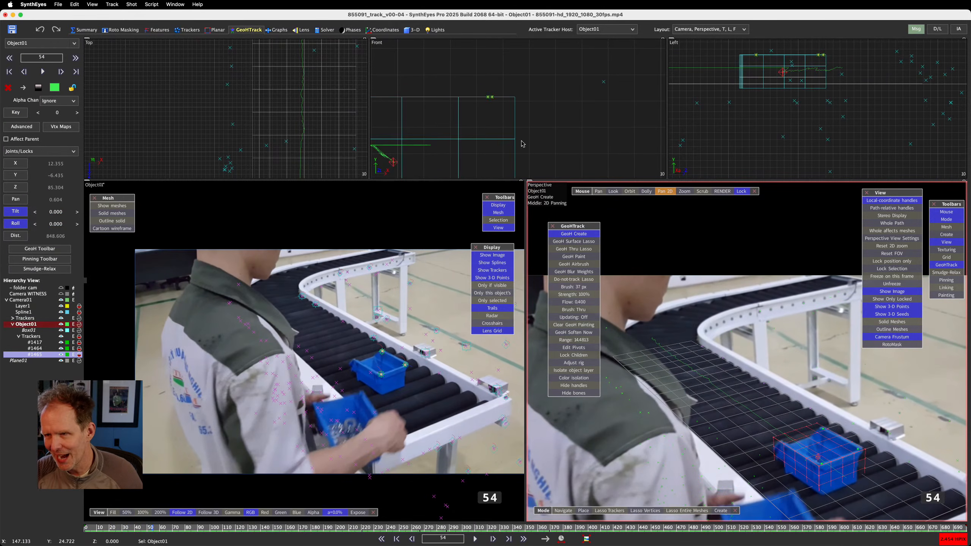
key(space)
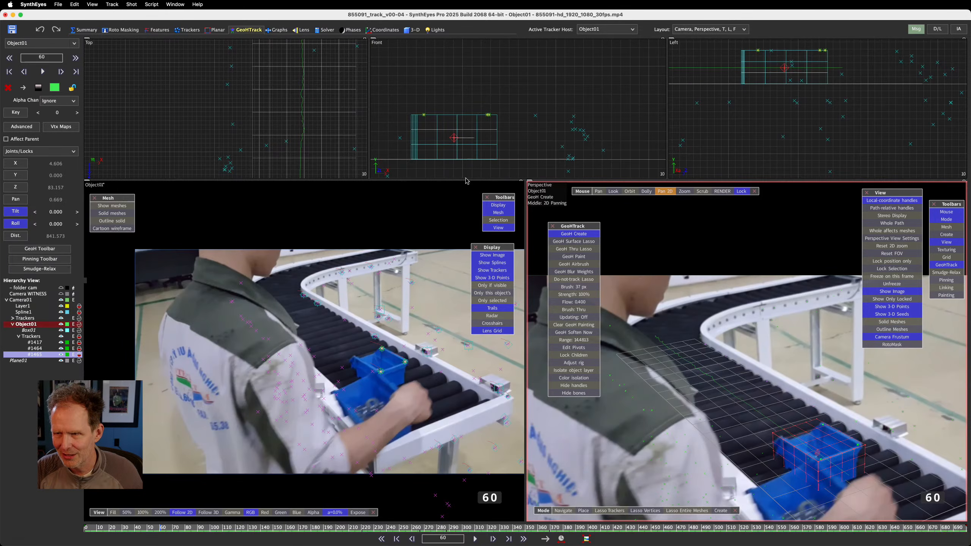
click(82, 529)
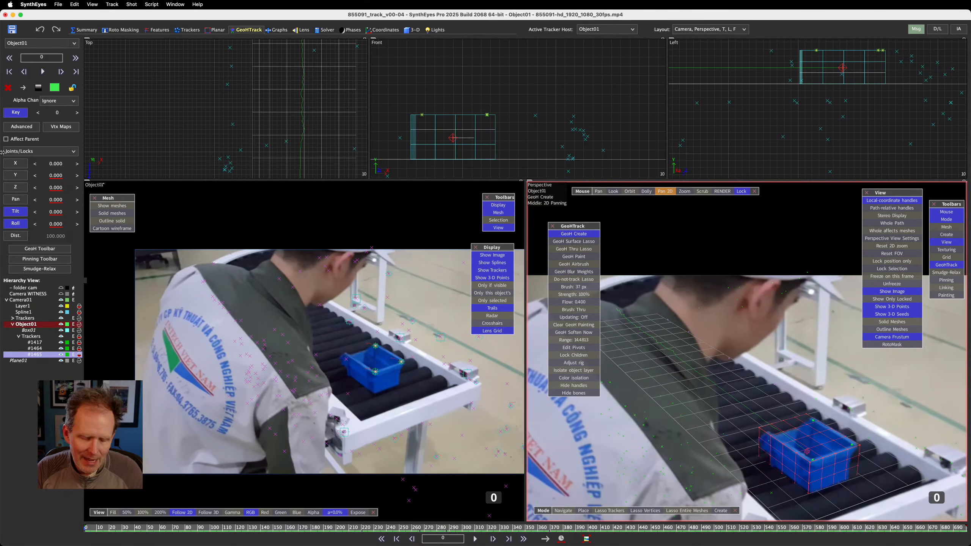
key(super+z)
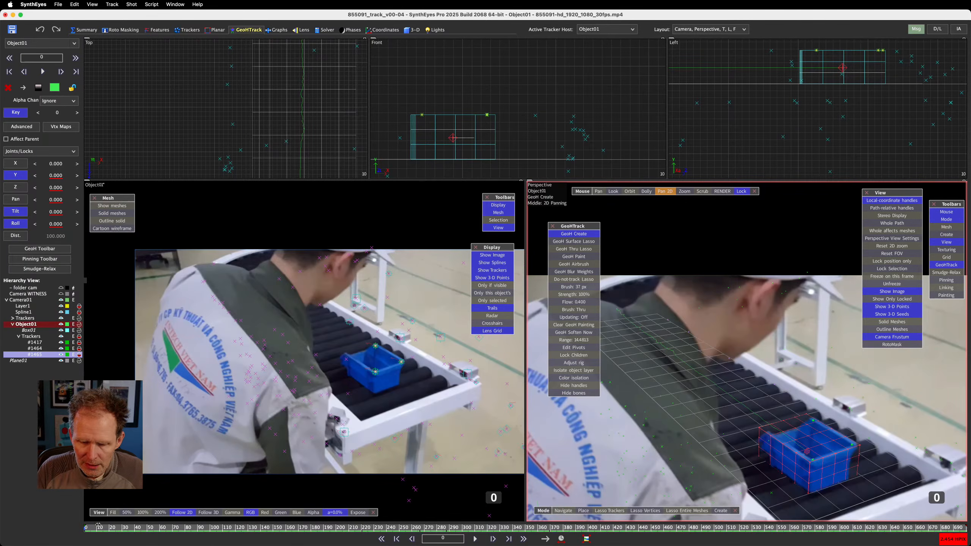
Unlock Tracker1417 and disable it at frame 220, where the worker's arm starts covering the bin
drag(97, 527, 174, 531)
drag(313, 541, 408, 539)
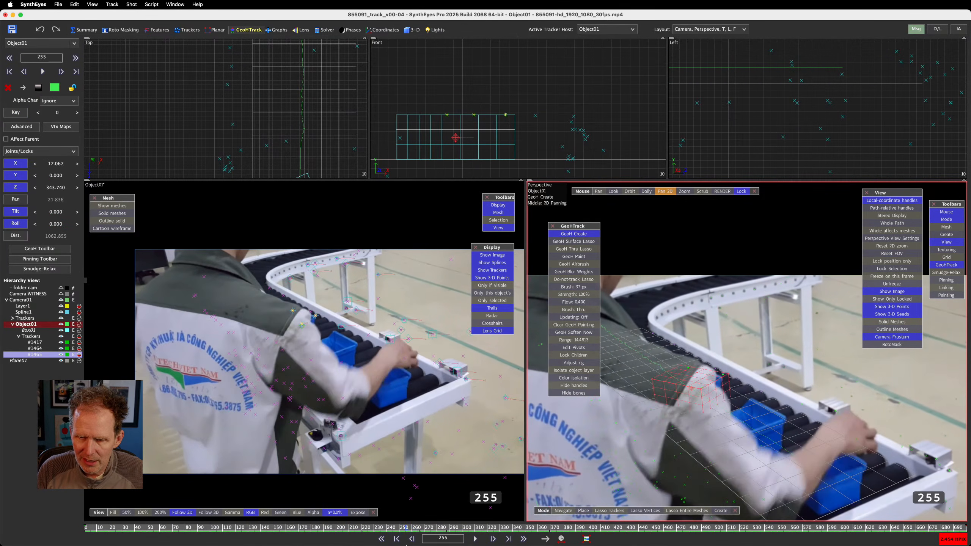
click(303, 326)
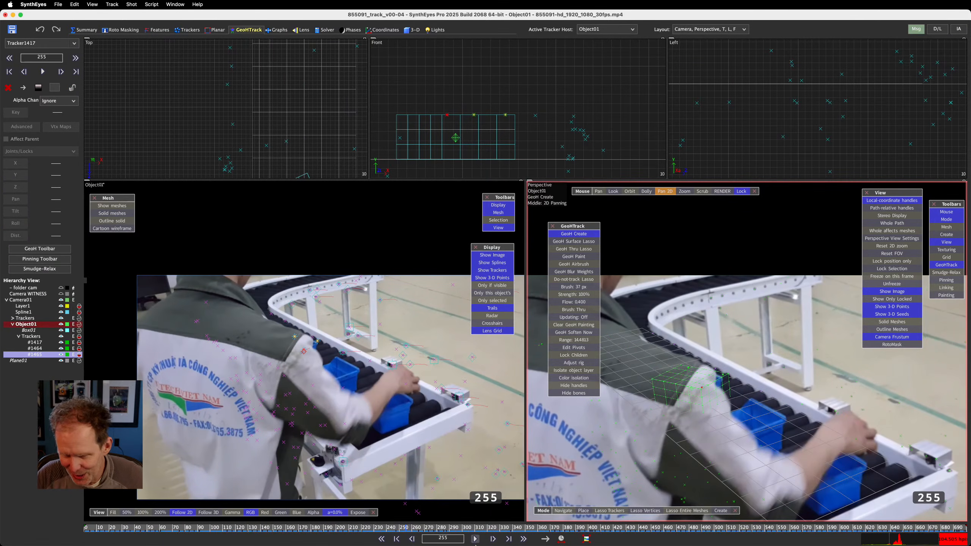
click(361, 529)
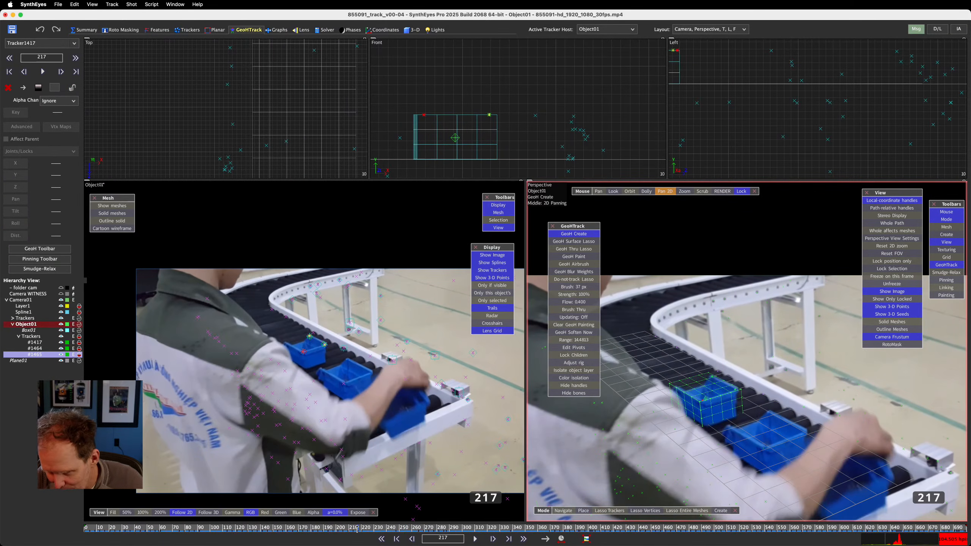
key(d)
key(d)
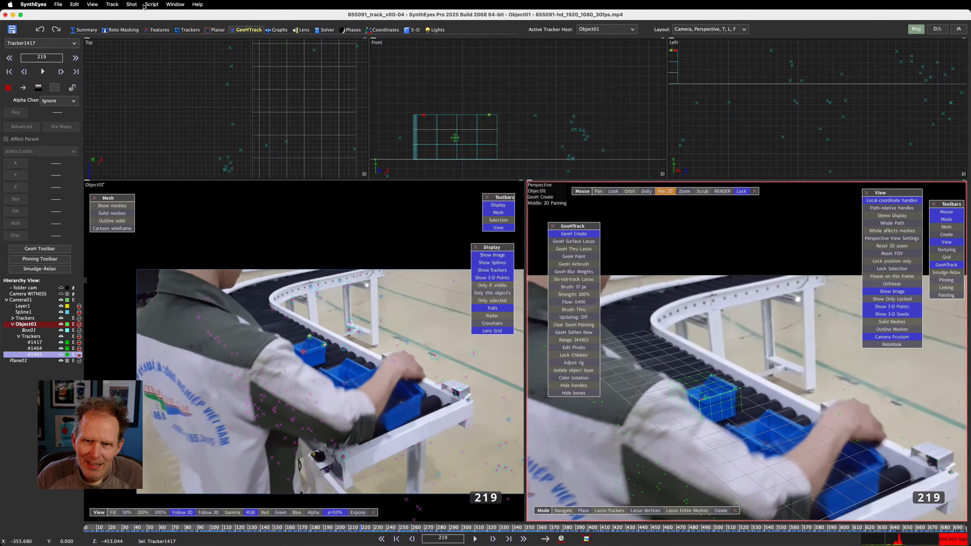
click(187, 30)
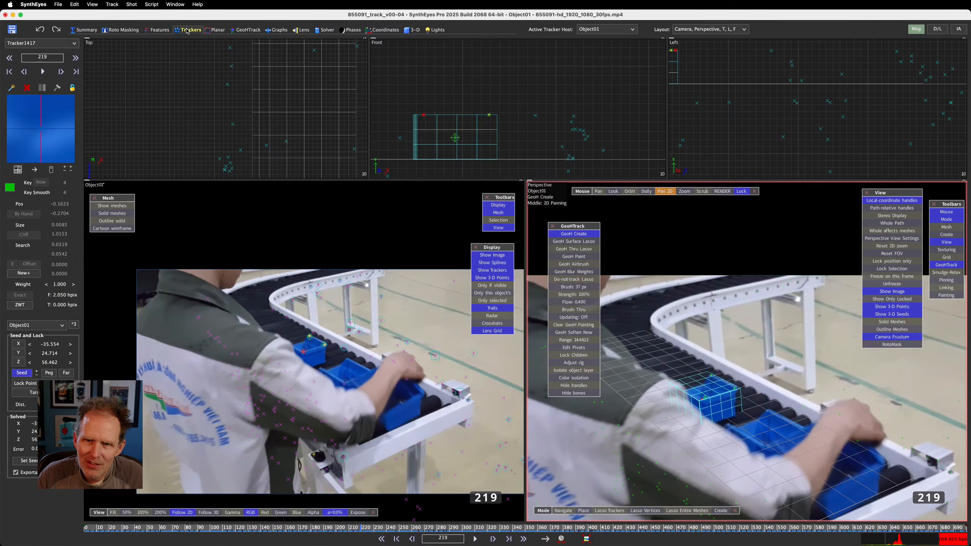
click(72, 89)
key(d)
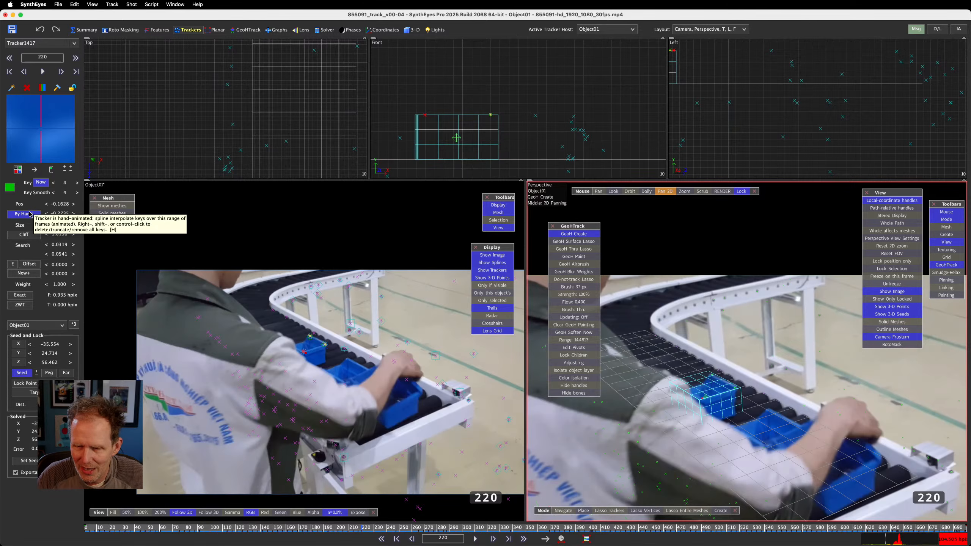
click(50, 171)
Examine Tracker1417's enabled state frame by frame from frame 220 to frame 254 while the bin is covered
key(d)
key(d)
key(d)
key(d)
key(d)
key(d)
key(d)
key(d)
key(d)
key(d)
key(d)
key(d)
key(d)
key(d)
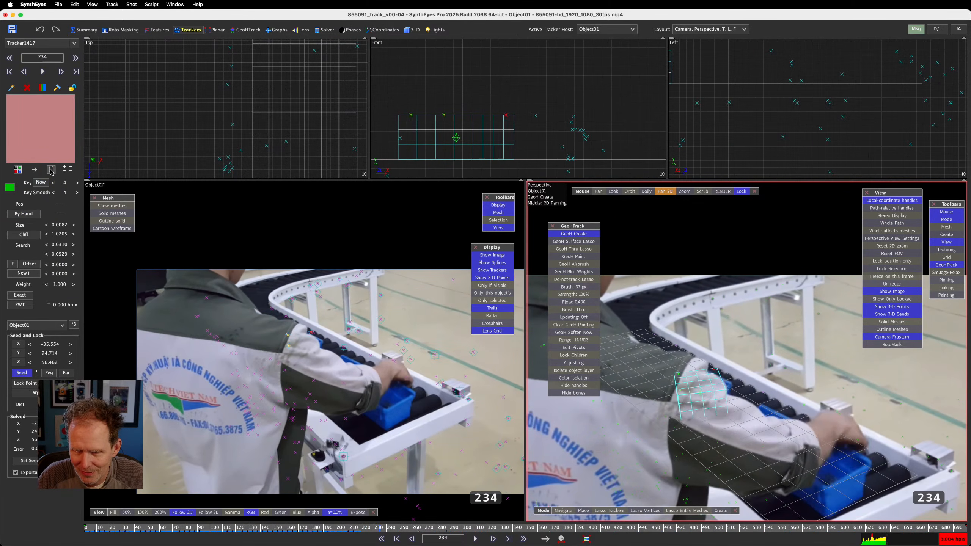
key(d)
key(d)
key(d)
key(d)
key(d)
key(d)
key(d)
key(d)
key(d)
key(d)
key(d)
key(d)
key(d)
key(d)
key(d)
key(d)
key(d)
key(d)
key(d)
key(d)
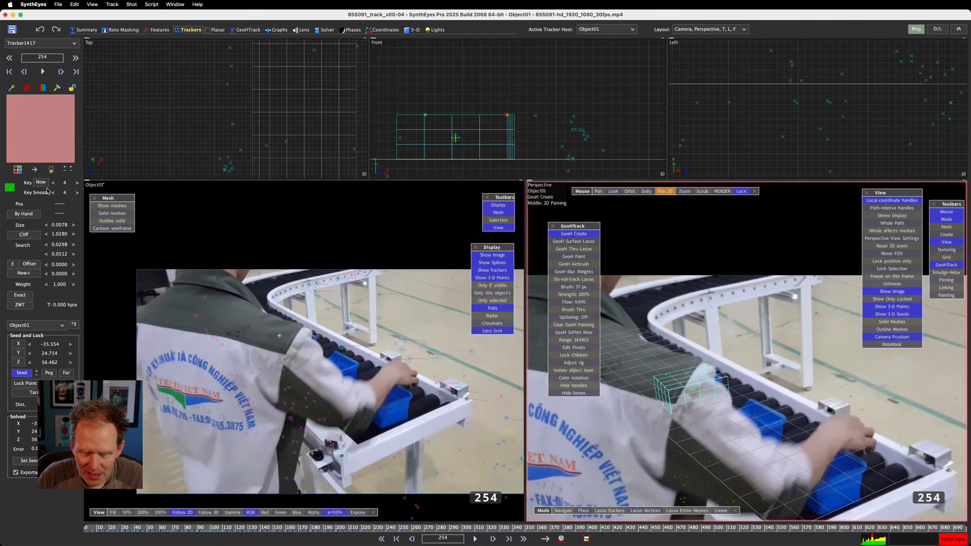
Go back to Tracker1417's key at frame 247, try re-enabling the tracker there, and disable it again
key(s)
key(s)
key(s)
key(s)
key(s)
key(s)
key(s)
key(s)
key(d)
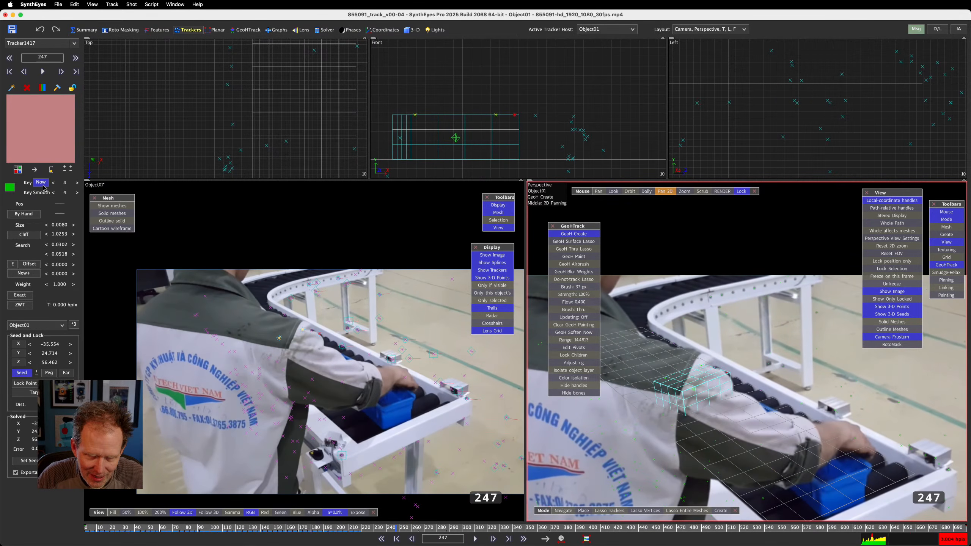
click(51, 170)
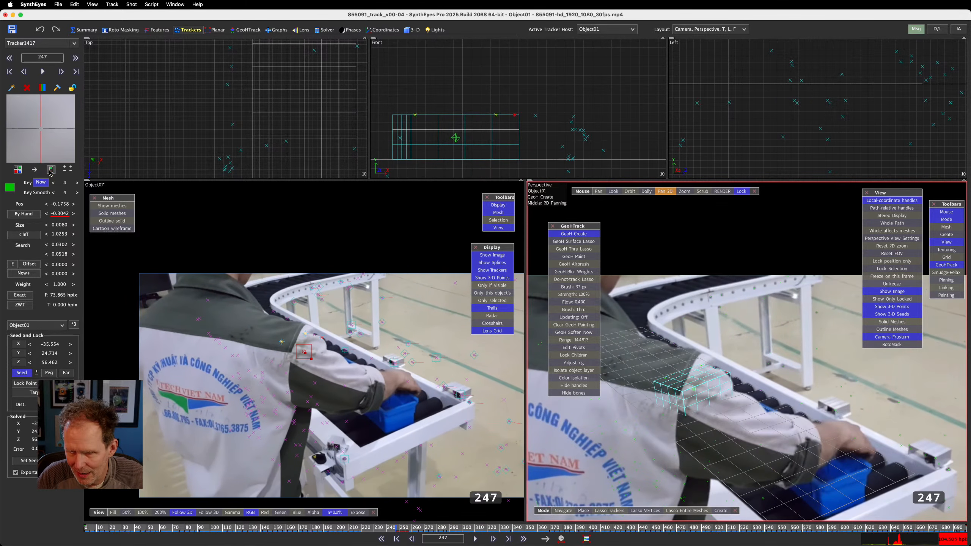
click(51, 170)
Examine Tracker1417's enabled state and the box mesh from frame 247 forward to frame 290, rechecking the key at frame 269
key(d)
key(d)
key(d)
key(d)
key(d)
key(d)
key(d)
key(d)
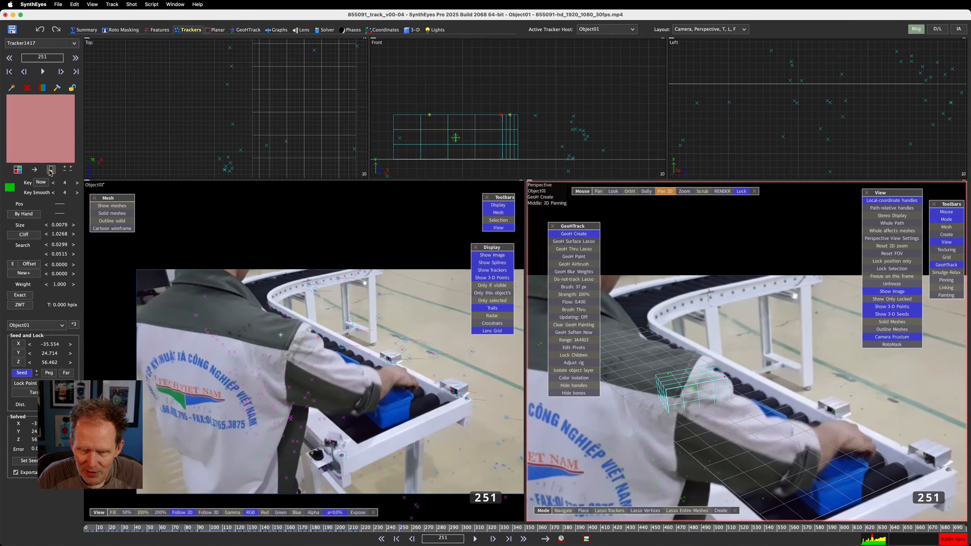
key(d)
key(d)
key(d)
key(d)
key(d)
key(d)
key(d)
key(d)
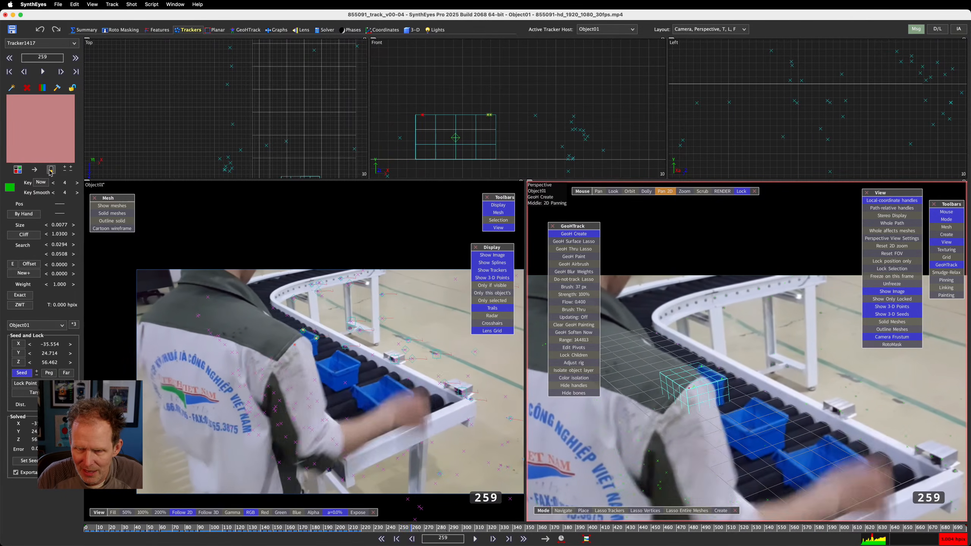
key(d)
key(d)
key(d)
key(d)
key(d)
key(d)
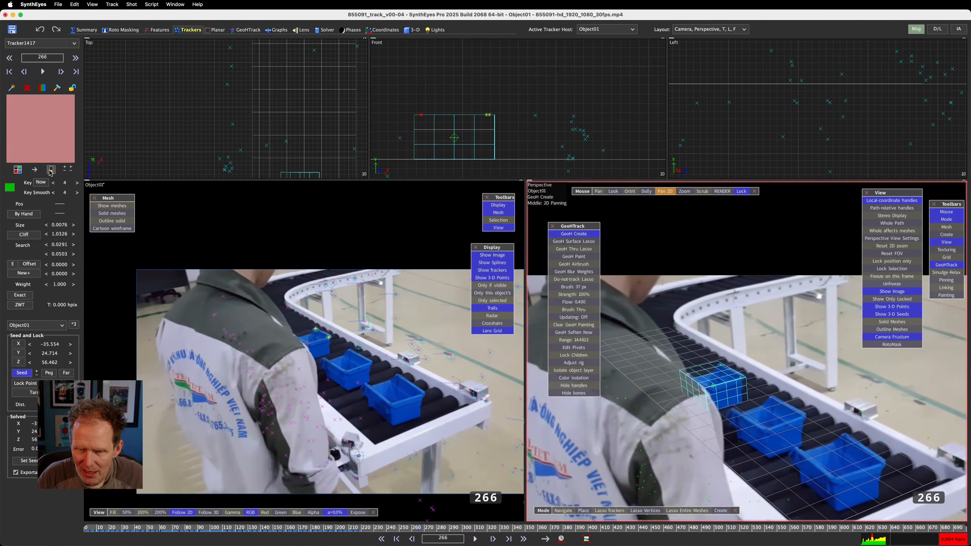
key(d)
key(d)
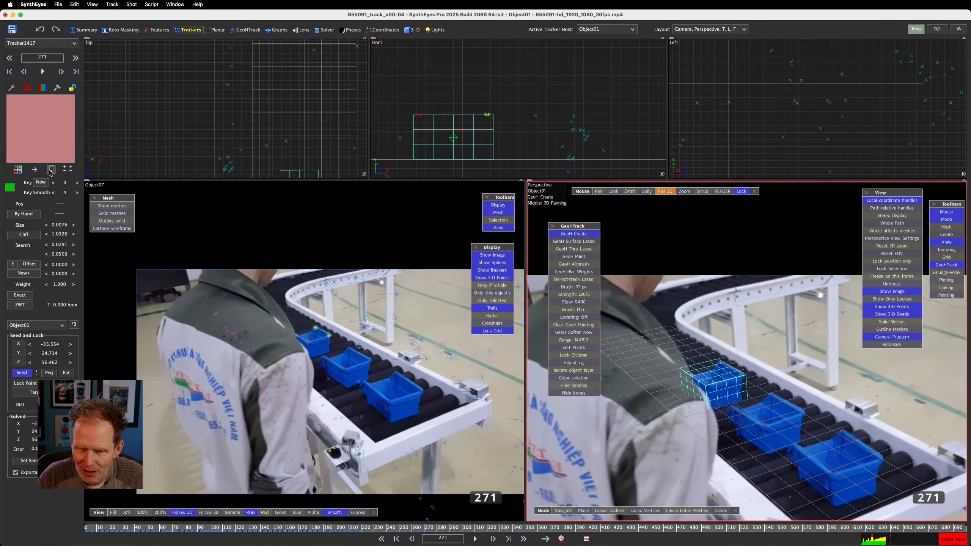
key(s)
key(s)
key(s)
key(d)
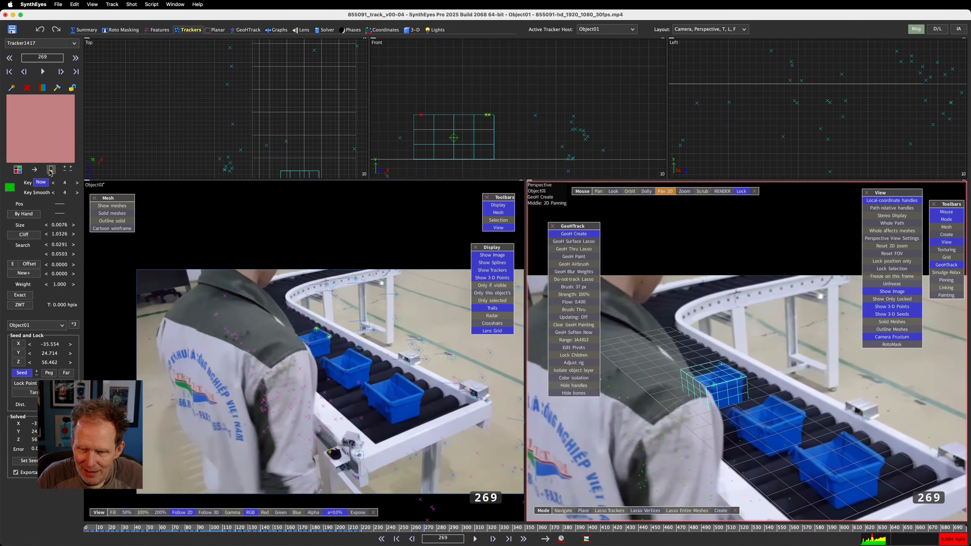
key(d)
key(d)
key(d)
key(d)
key(d)
key(d)
key(d)
key(d)
key(d)
key(d)
key(d)
key(d)
key(d)
key(d)
key(d)
key(d)
key(d)
key(d)
key(d)
key(d)
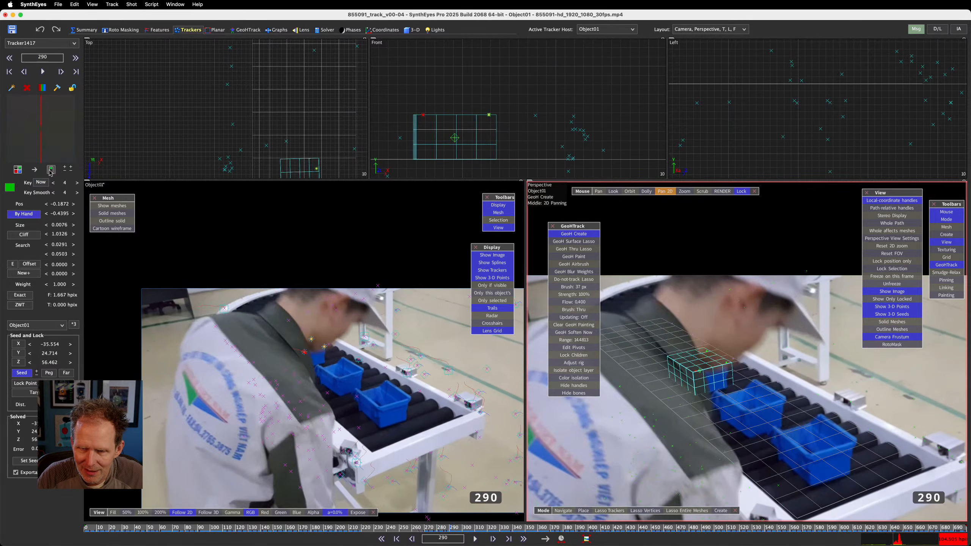
Disable Tracker1417 at frame 287, where the tracked bin starts to pass behind the worker
key(d)
key(d)
key(d)
key(s)
key(s)
key(s)
key(s)
key(s)
key(s)
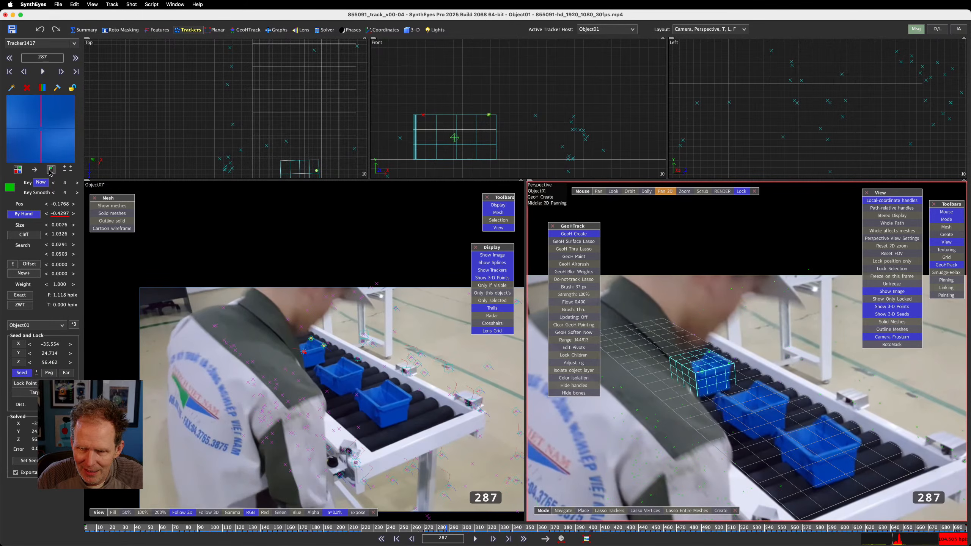
key(d)
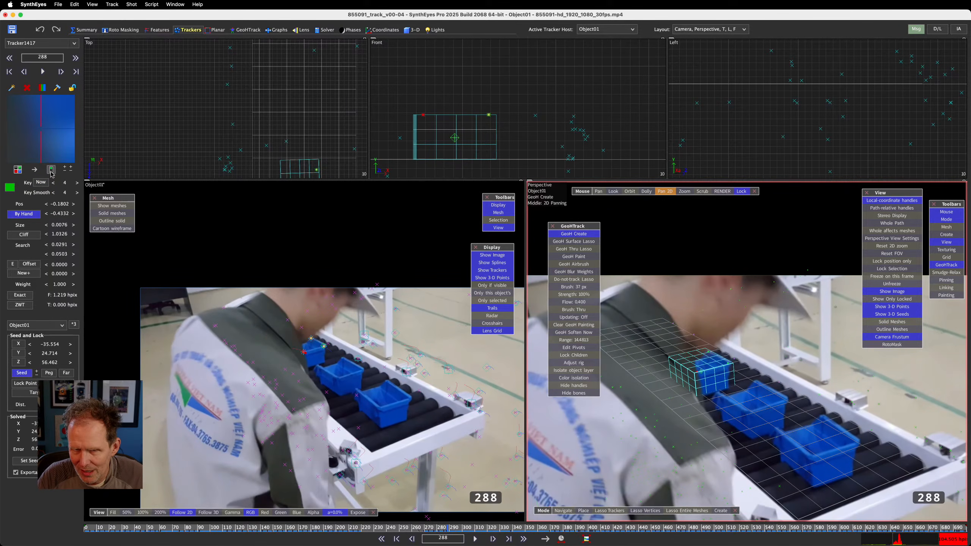
key(s)
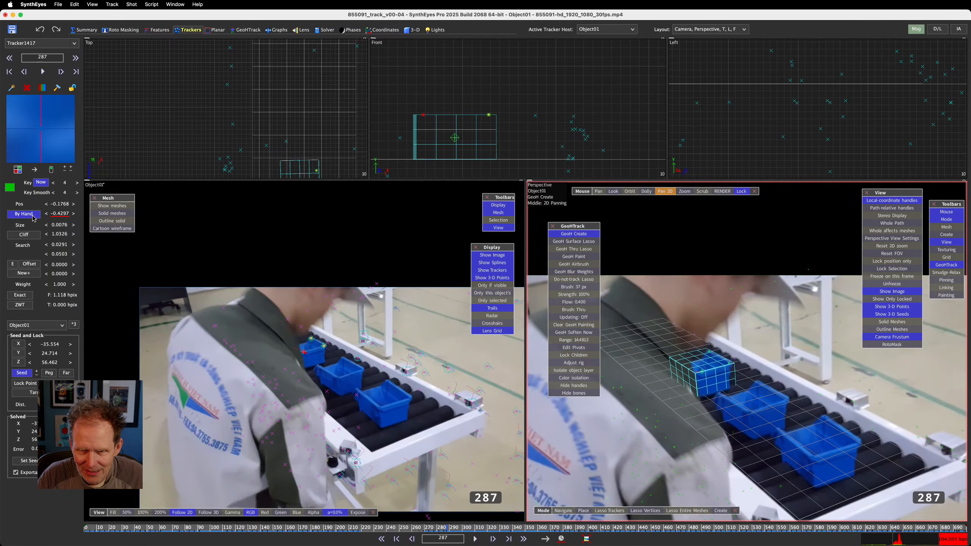
click(51, 170)
Re-enable Tracker1417 at frame 369, where the bin emerges from behind the worker, play on to frame 469, and lock the tracker
key(d)
key(d)
key(d)
key(d)
key(d)
key(d)
key(d)
key(d)
key(d)
key(d)
key(d)
key(d)
key(d)
key(d)
key(d)
key(d)
key(d)
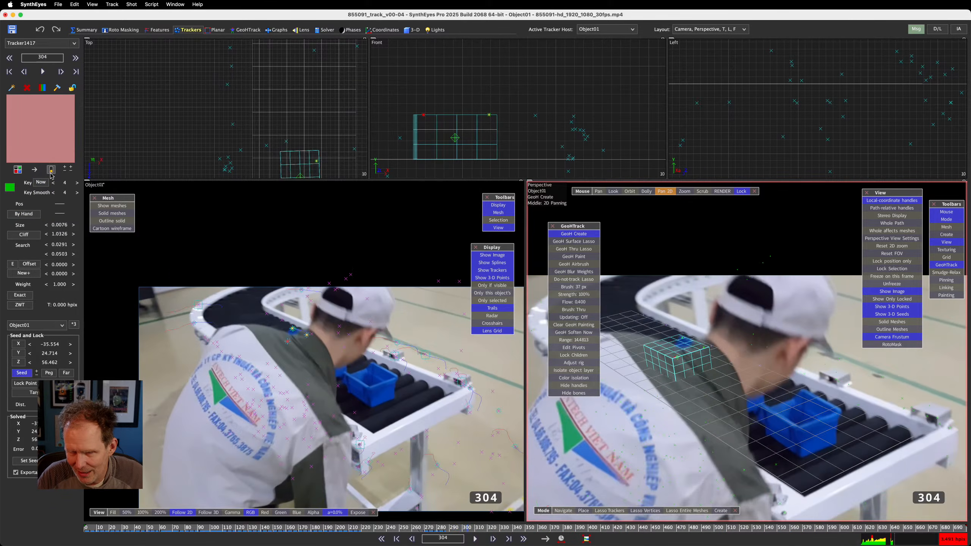
key(d)
key(d)
key(d)
key(d)
key(d)
key(d)
key(d)
key(d)
key(d)
key(d)
key(d)
key(d)
key(d)
key(d)
key(d)
key(d)
key(d)
key(d)
key(d)
key(d)
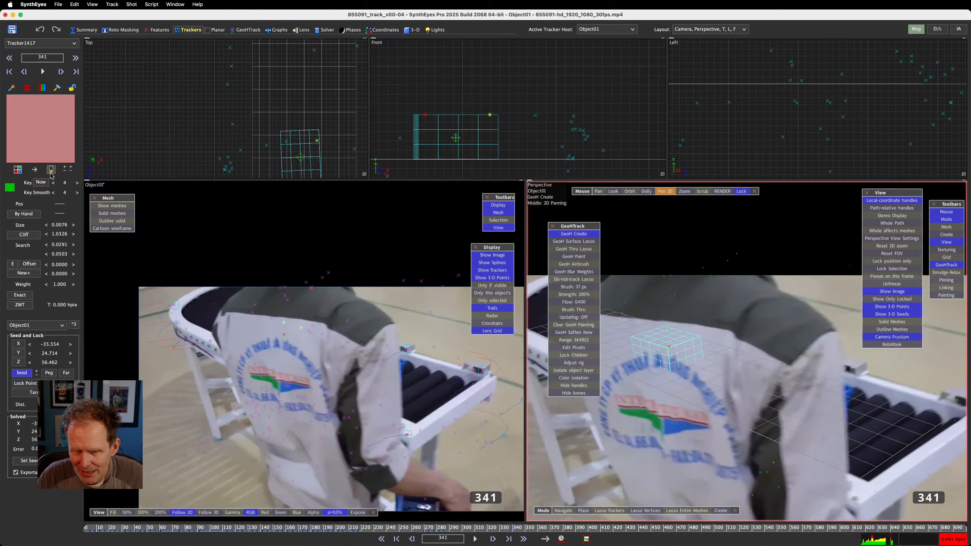
key(d)
key(d)
key(d)
key(d)
key(d)
key(d)
key(d)
key(d)
key(d)
key(d)
key(d)
key(d)
key(d)
key(d)
key(d)
key(d)
key(d)
key(d)
key(d)
key(d)
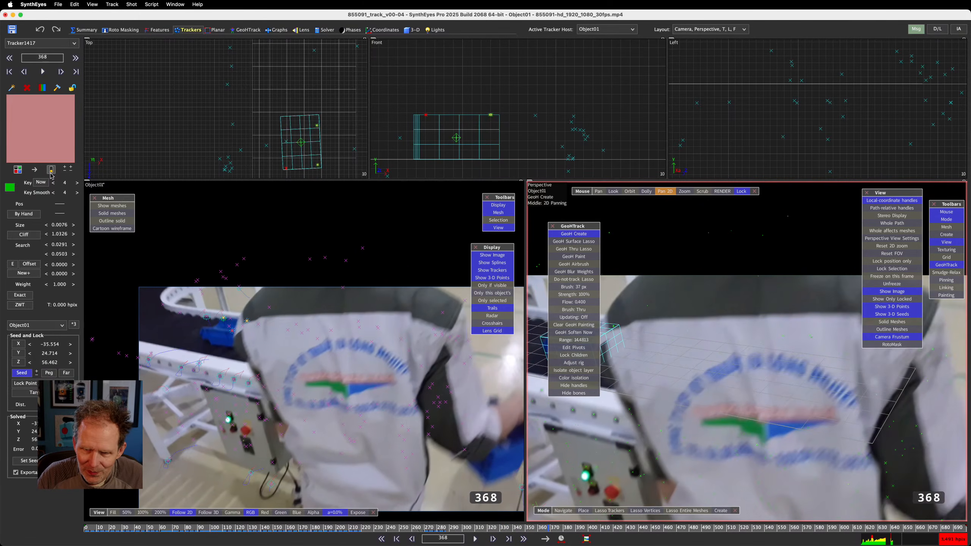
key(d)
key(d)
key(d)
key(s)
key(s)
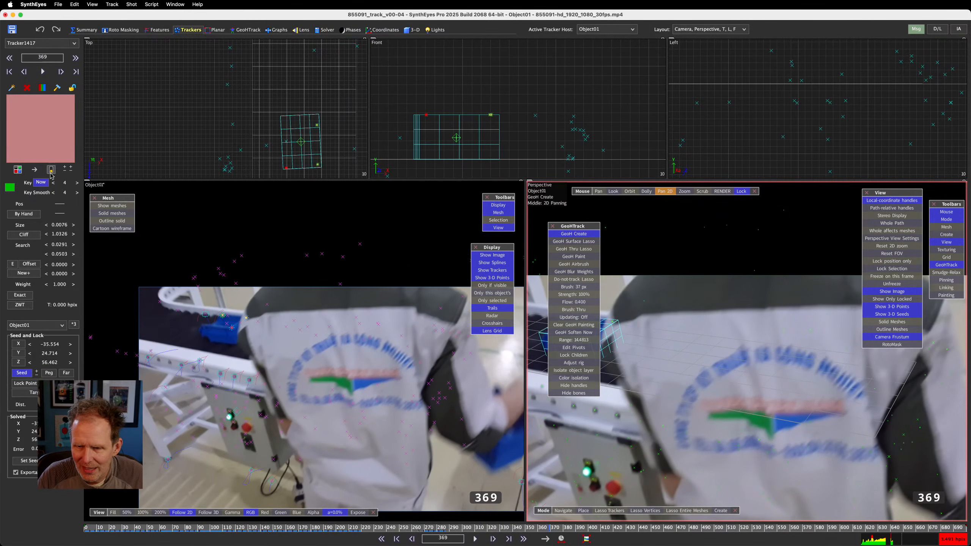
key(s)
key(s)
key(d)
key(d)
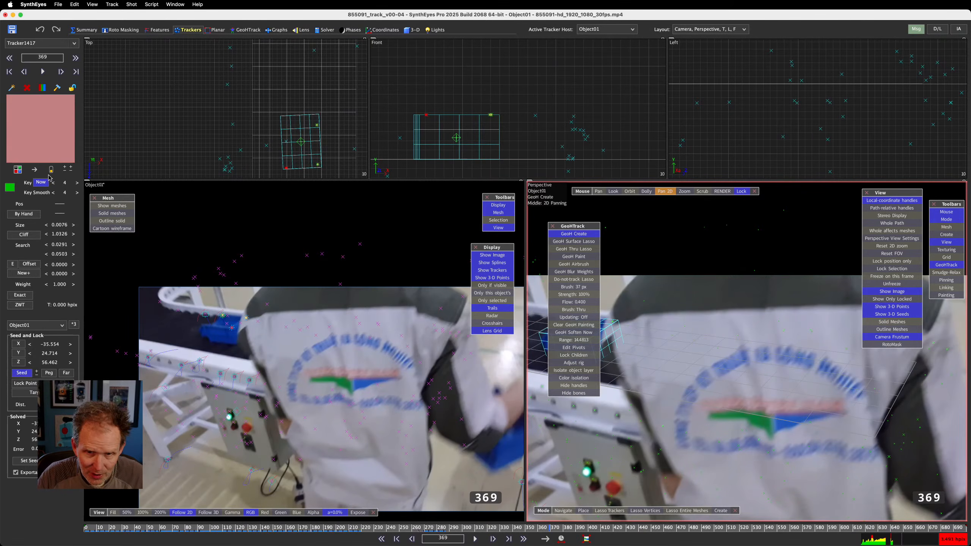
click(52, 170)
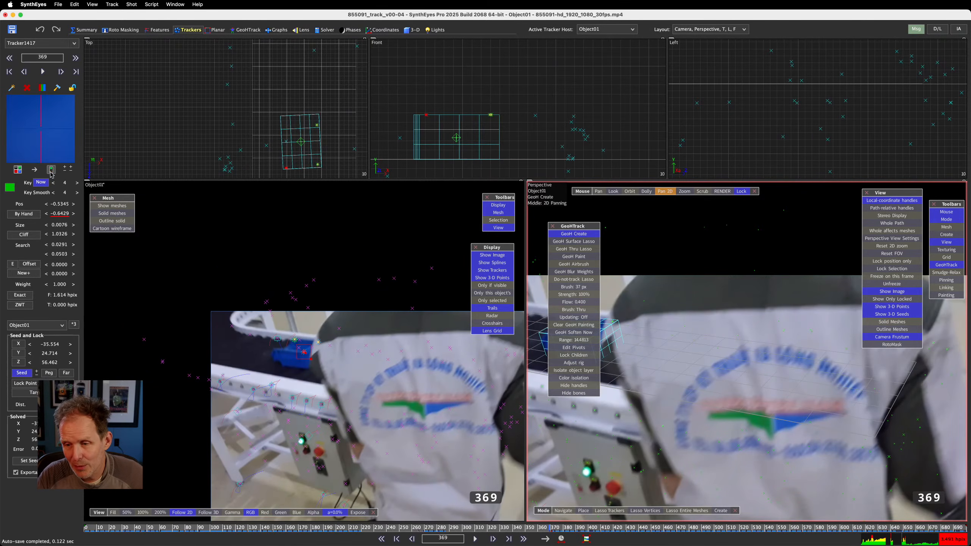
key(space)
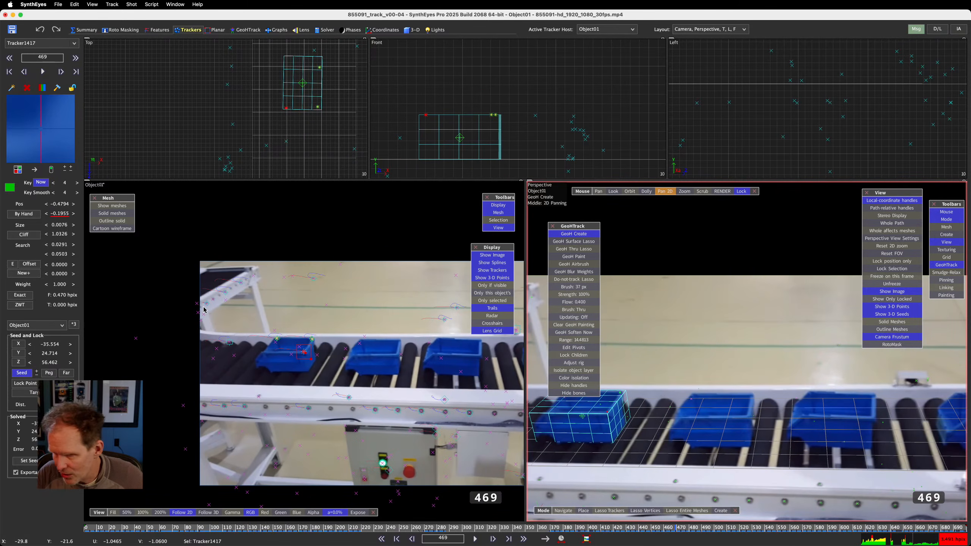
key(l)
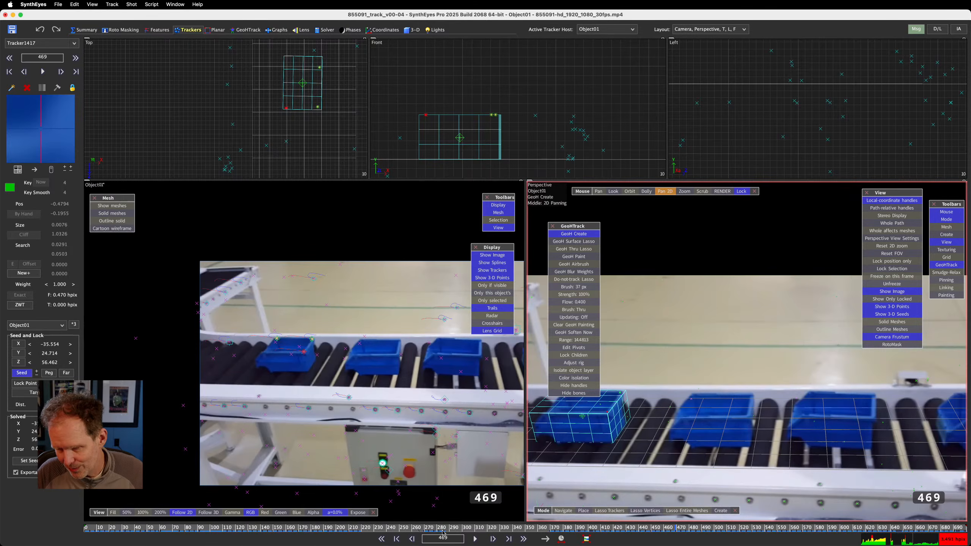
Return to the earlier stretch around frame 238, where the worker's arm covers the bin, and unlock Tracker1417
drag(443, 532, 398, 545)
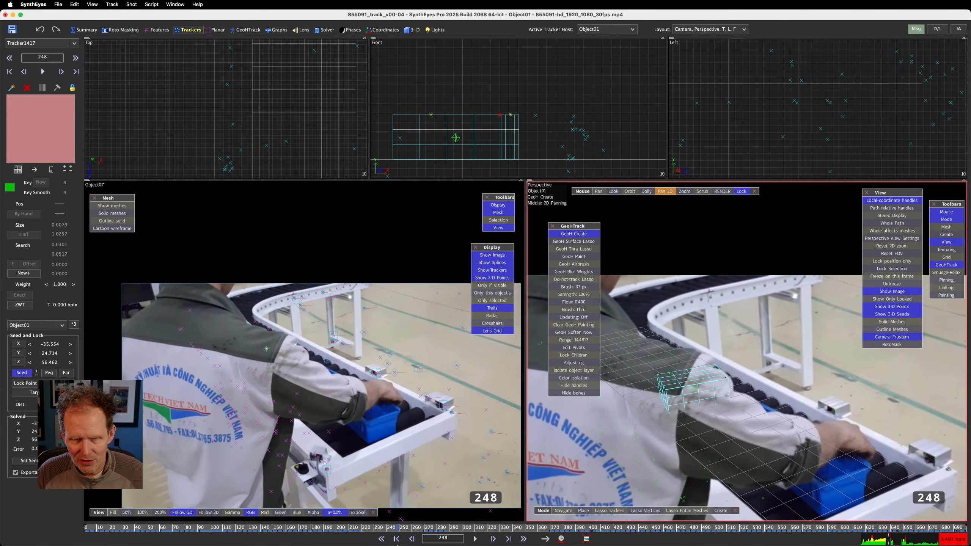
key(s)
key(s)
key(s)
key(s)
key(s)
key(s)
key(s)
key(s)
key(s)
key(s)
key(s)
key(s)
key(s)
key(s)
key(s)
key(s)
key(s)
key(s)
key(s)
key(s)
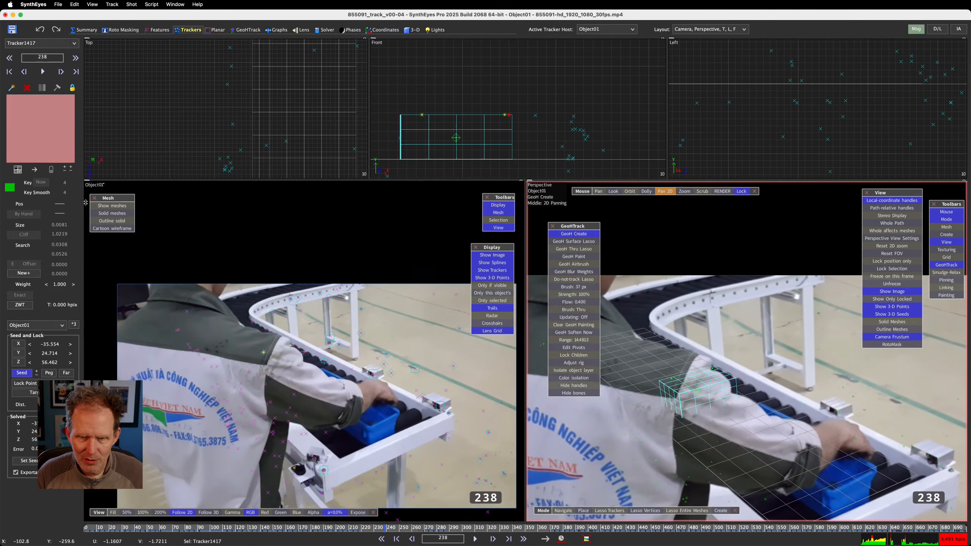
click(72, 88)
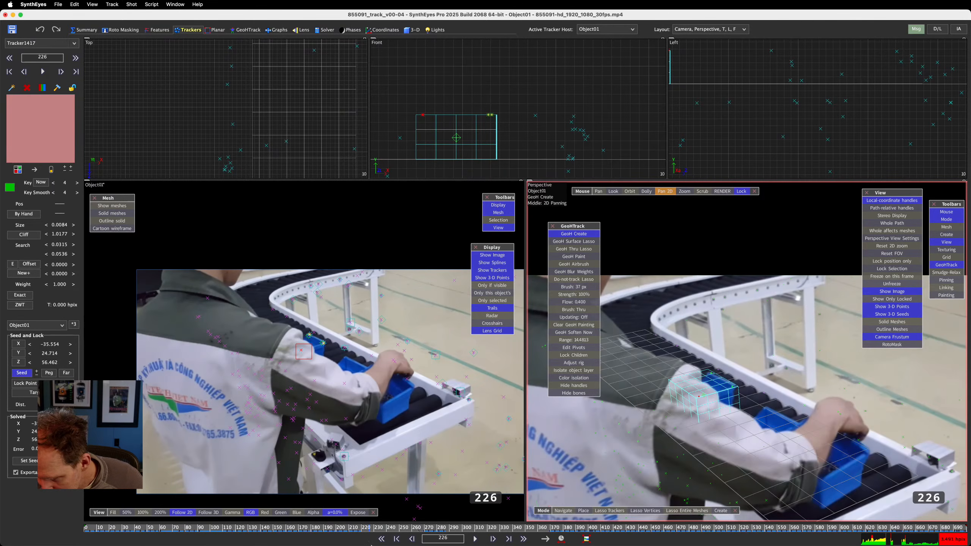
Examine Tracker1417's enabled state and the box mesh frame by frame from frame 226 to frame 270
key(d)
key(d)
key(d)
key(d)
key(d)
key(d)
key(d)
key(d)
key(d)
key(d)
key(d)
key(d)
key(d)
key(d)
key(d)
key(d)
key(d)
key(d)
key(d)
key(d)
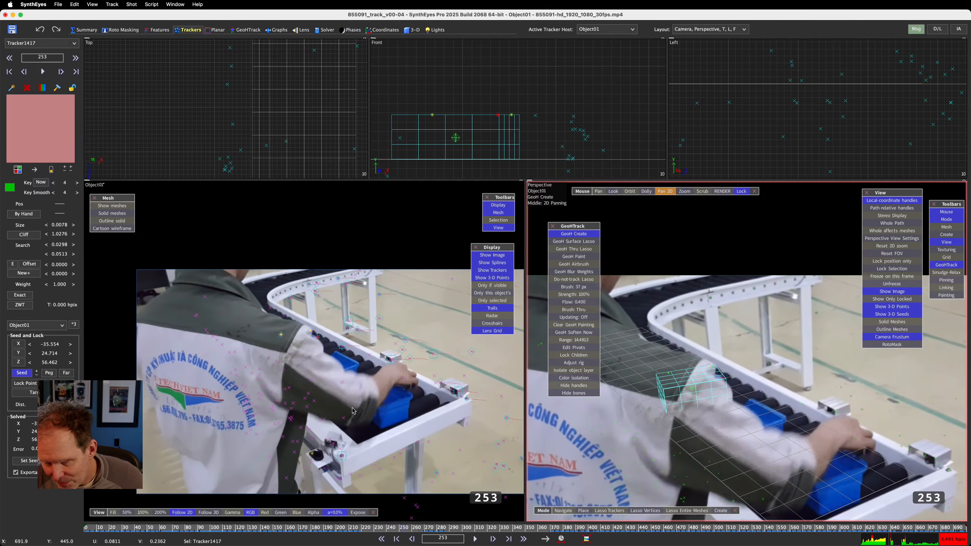
key(d)
key(d)
key(d)
key(d)
key(d)
key(d)
key(d)
key(d)
key(d)
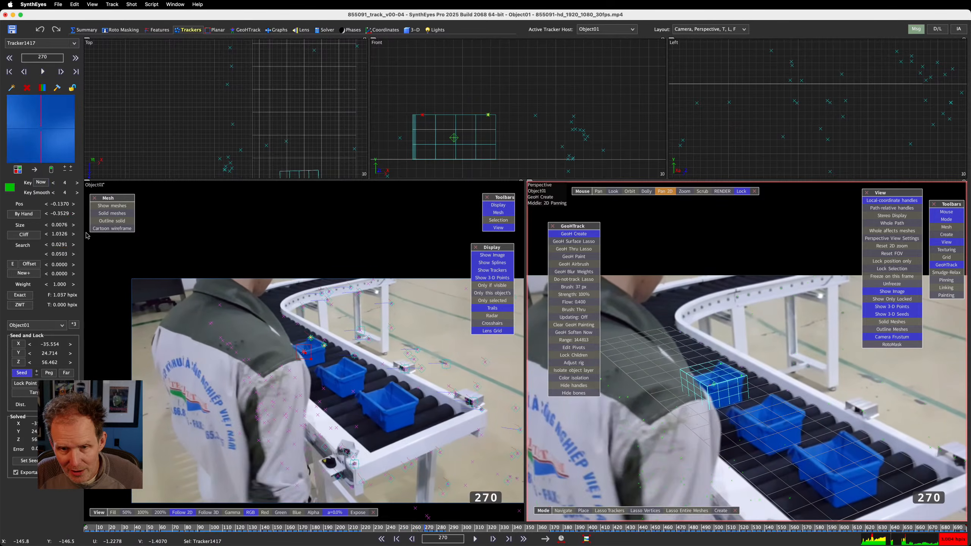
Recheck Tracker1417's keys and enabled state between frames 265 and 270, where the arm uncovers the bin
key(s)
key(s)
key(s)
key(d)
key(d)
key(d)
key(d)
key(d)
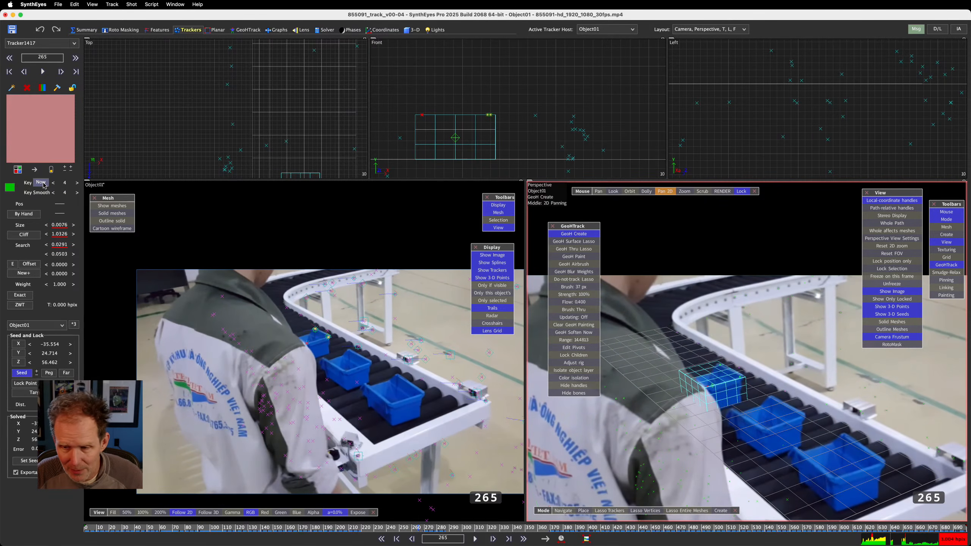
key(d)
key(d)
key(d)
key(d)
key(d)
key(s)
key(s)
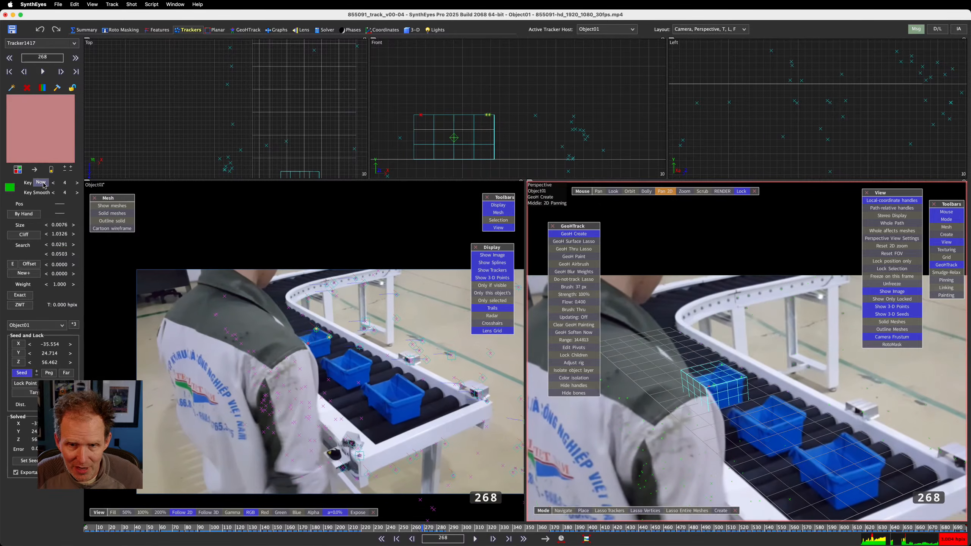
Examine Tracker1417 and the box mesh frame by frame from frame 268 to about frame 345, where the worker covers the bin
click(458, 529)
key(d)
key(d)
key(d)
key(d)
key(d)
key(d)
key(d)
key(d)
key(d)
key(d)
key(d)
key(d)
key(d)
key(d)
key(d)
key(d)
key(d)
key(d)
key(d)
key(d)
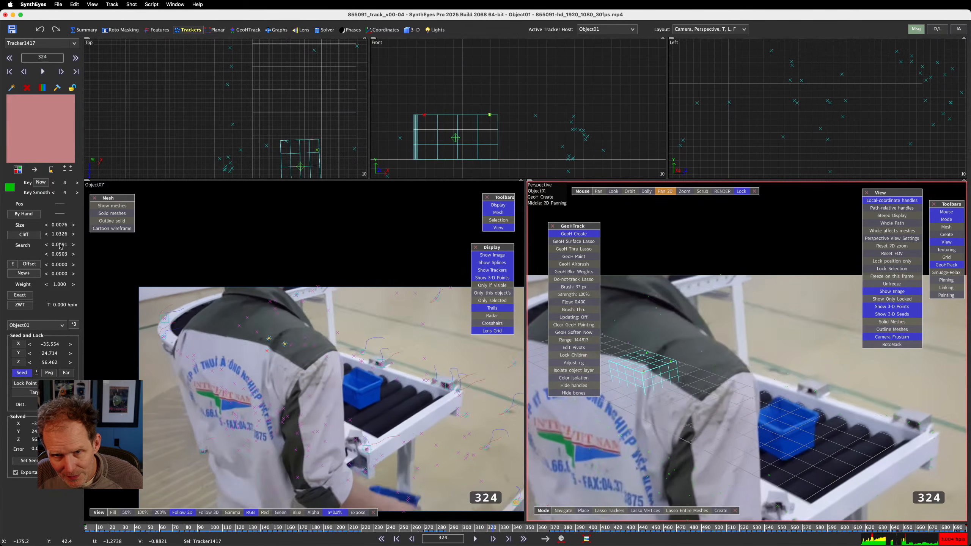
key(d)
key(d)
key(d)
key(d)
key(d)
key(d)
key(d)
key(d)
key(d)
key(d)
key(d)
key(d)
key(d)
key(d)
key(d)
key(d)
key(d)
key(d)
key(d)
key(d)
Recheck Tracker1417 through the occlusion from frame 338 to frame 360, and lock the tracker
key(s)
key(s)
key(s)
key(s)
key(s)
key(s)
key(s)
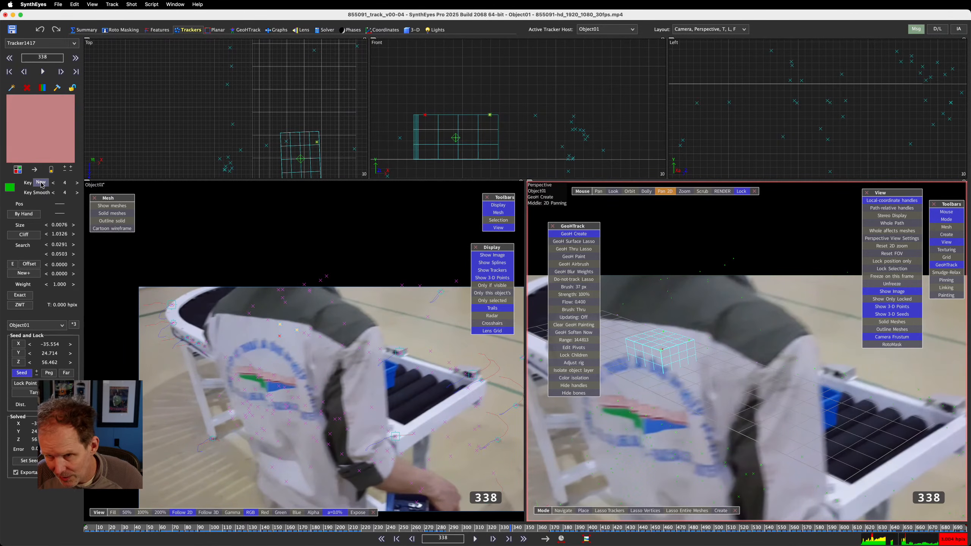
key(d)
key(d)
key(d)
key(d)
key(d)
key(d)
key(d)
key(d)
key(d)
key(d)
key(d)
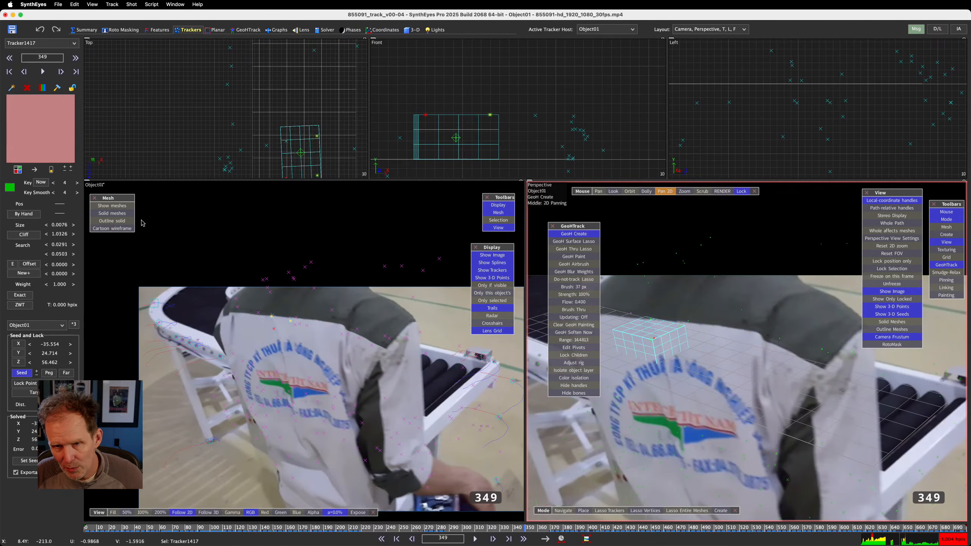
key(d)
key(d)
key(d)
key(d)
key(d)
key(d)
key(d)
key(d)
key(d)
key(d)
key(d)
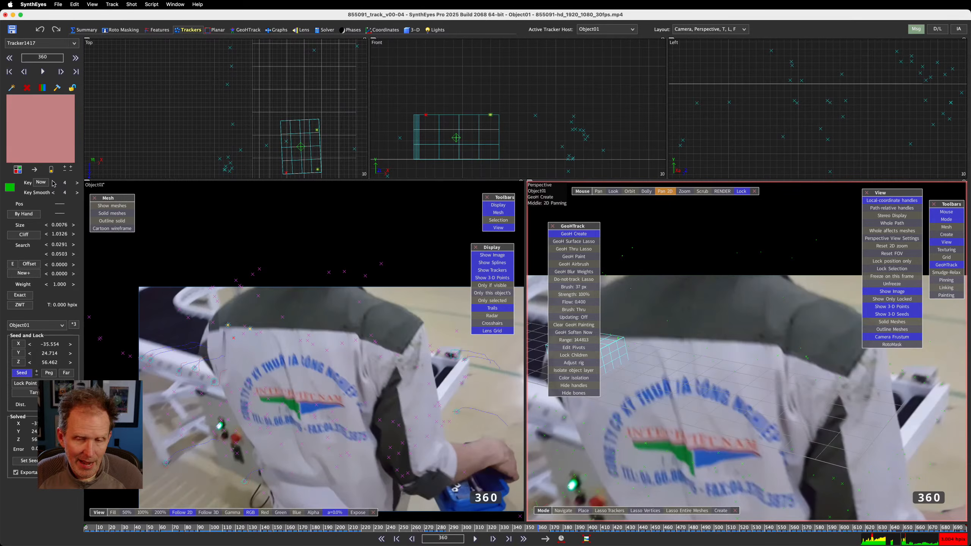
key(l)
Review the box mesh's motion behind the worker backward from frame 360 to frame 259
key(s)
key(s)
key(s)
key(s)
key(s)
key(s)
key(s)
key(s)
key(s)
key(s)
key(s)
key(s)
key(s)
key(s)
key(s)
key(s)
key(s)
key(s)
key(s)
key(s)
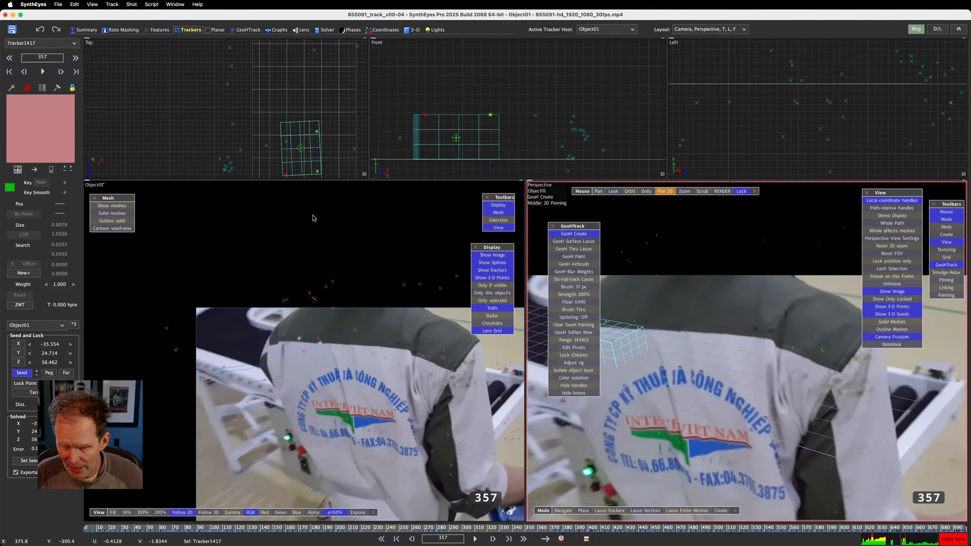
key(s)
key(s)
key(s)
key(s)
key(s)
key(s)
key(s)
key(s)
key(s)
key(s)
key(s)
key(s)
key(s)
key(s)
key(s)
key(s)
key(s)
key(s)
key(s)
key(s)
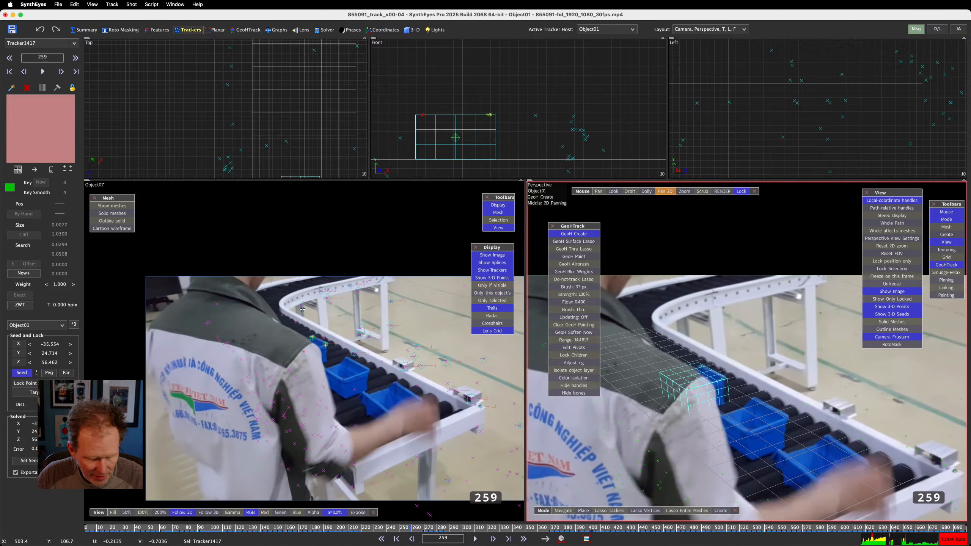
Open the GeoHTrack workspace and play the object track from frame 0 to frame 324
drag(154, 529, 85, 529)
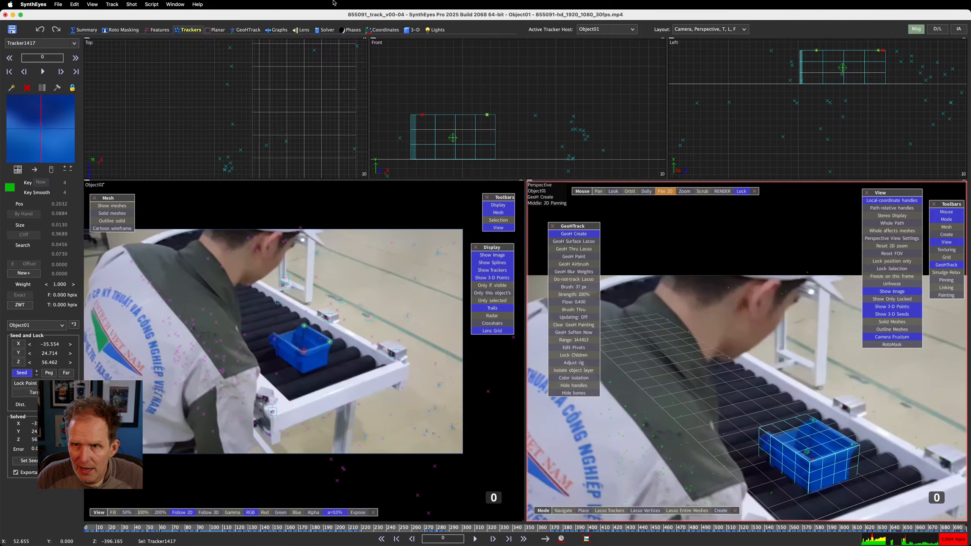
click(247, 29)
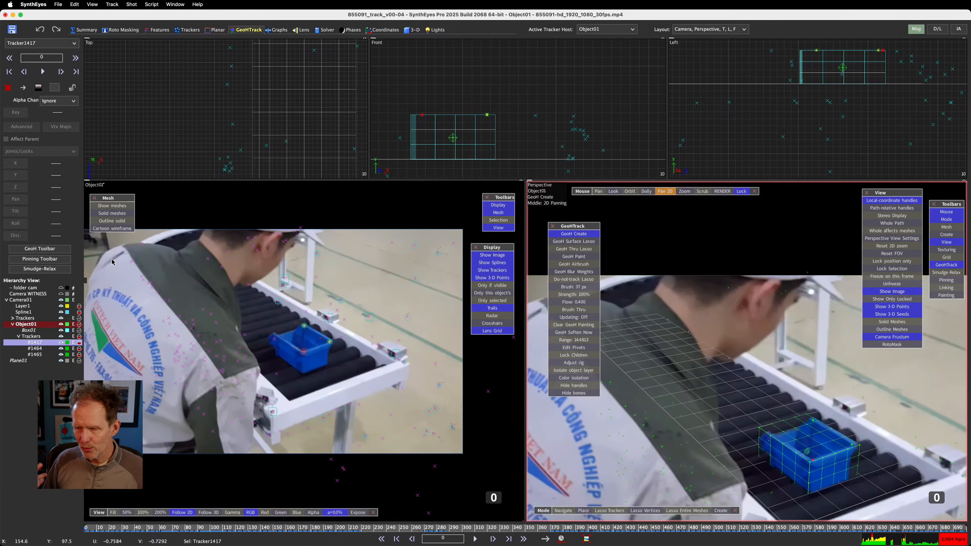
key(space)
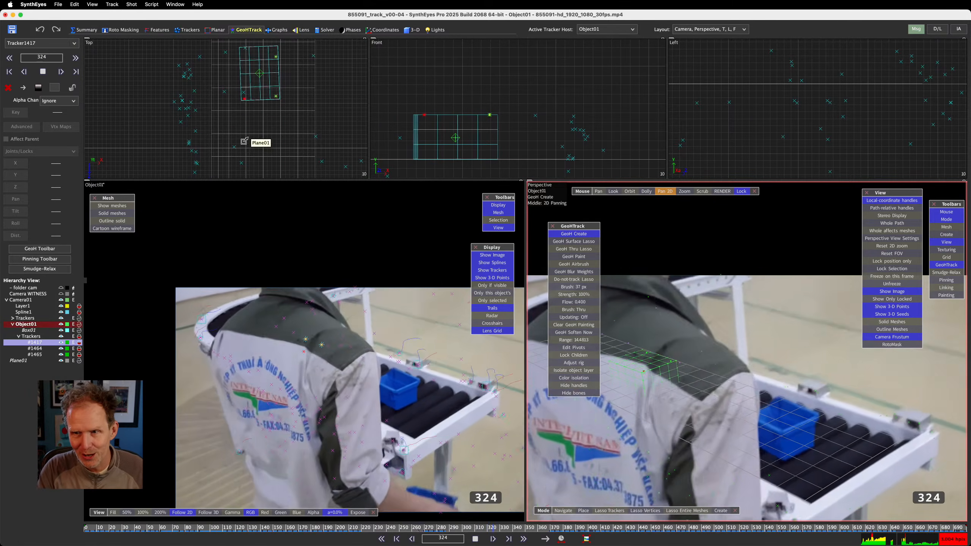
key(space)
Go back to frame 211, before the arm covers the bin, and select Object01
drag(508, 528, 358, 538)
key(s)
key(s)
key(s)
key(s)
key(s)
key(s)
key(s)
key(s)
key(s)
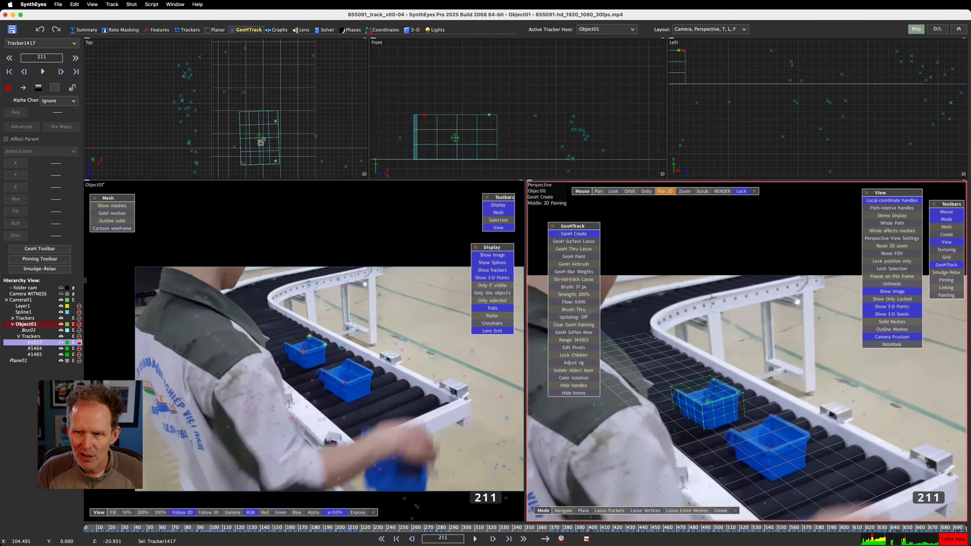
click(260, 135)
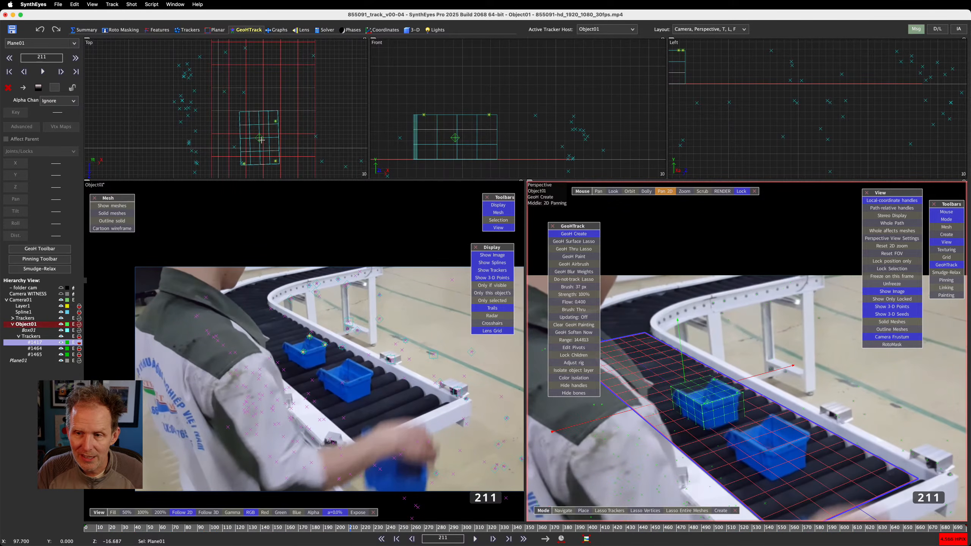
click(261, 140)
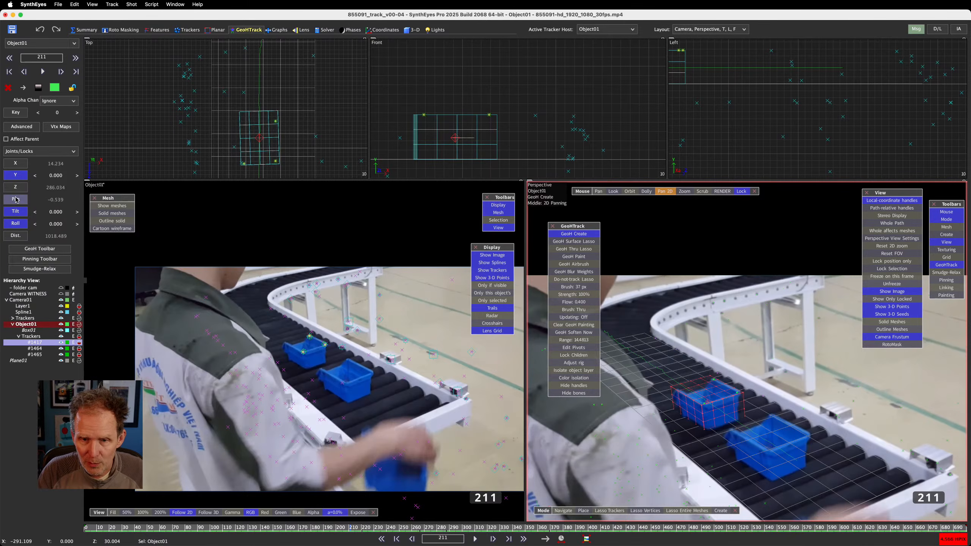
Examine Object01's joint values and locks frame by frame from frame 211 to frame 220
key(s)
key(s)
key(s)
key(s)
key(s)
key(s)
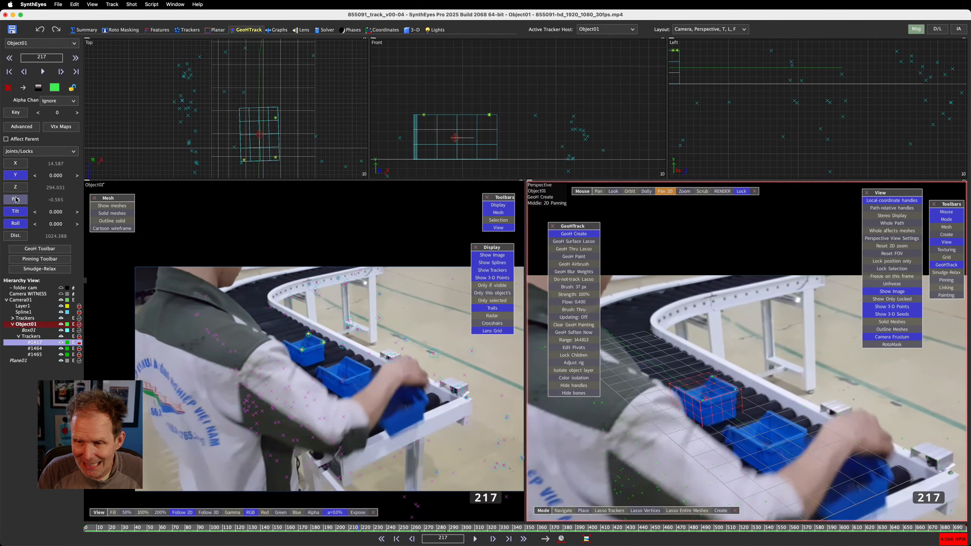
key(s)
key(s)
key(s)
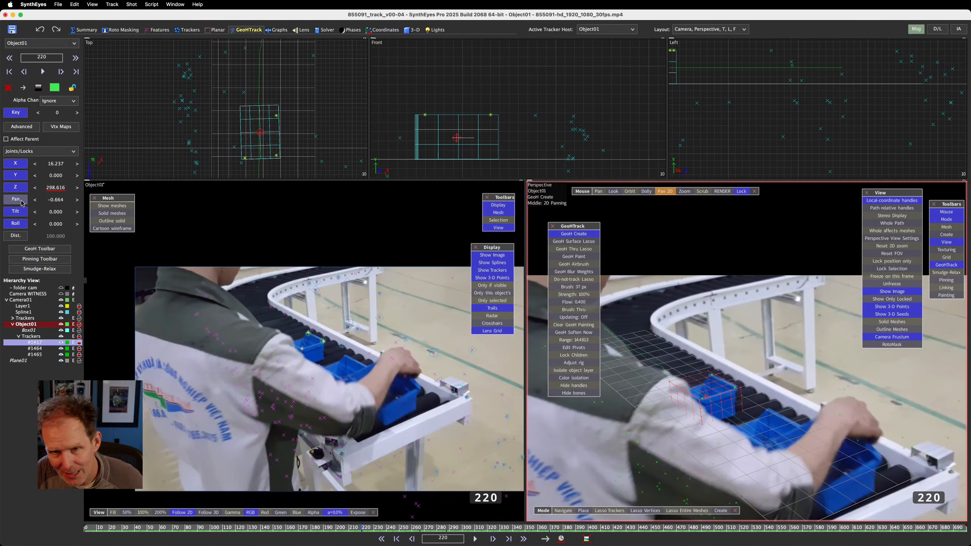
Toggle Object01's Pan lock at frame 220, leave it locked along with X and Z, and compare the keys at frame 219
key(a)
key(s)
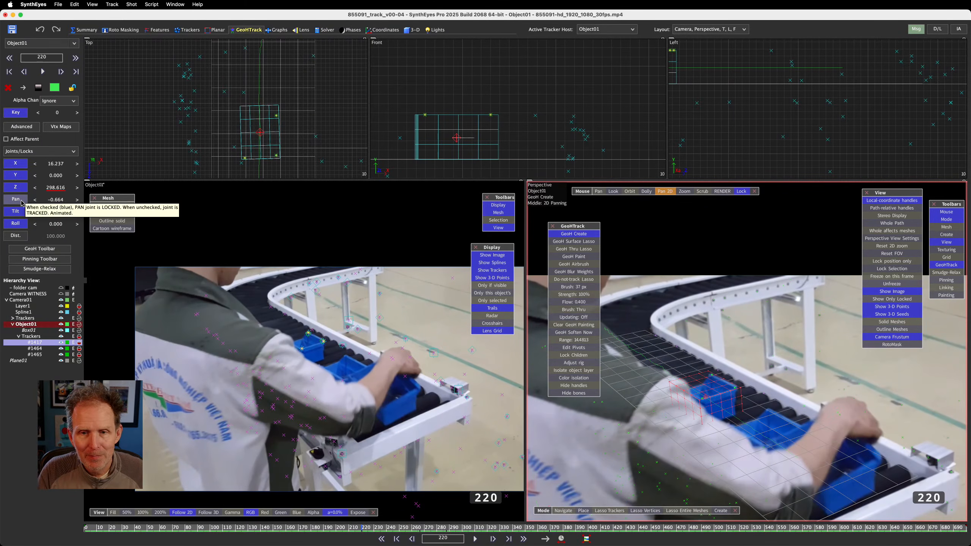
key(a)
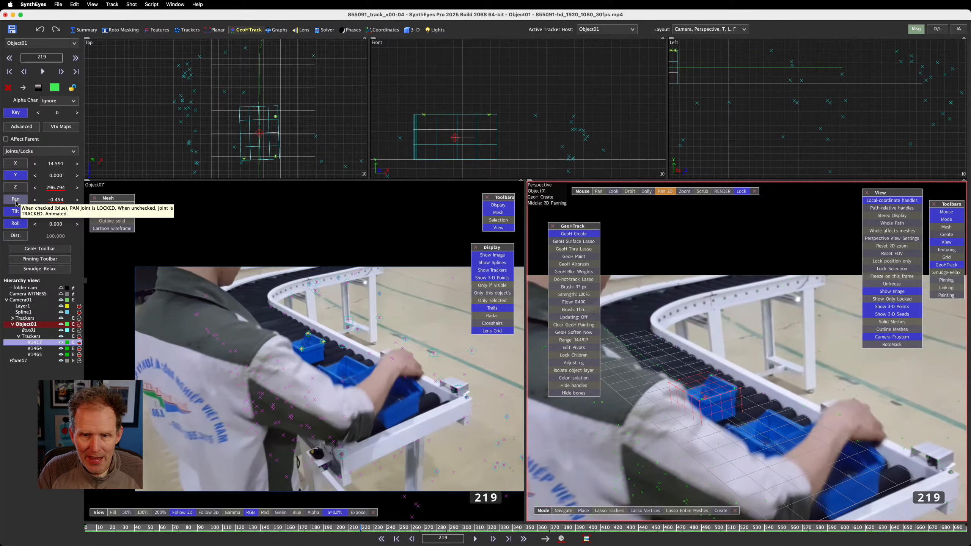
key(s)
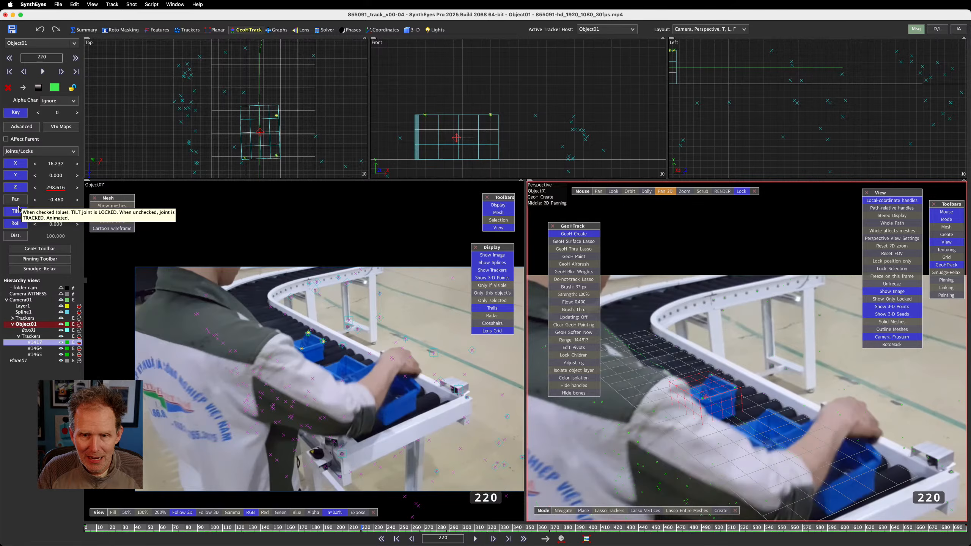
click(24, 114)
click(22, 113)
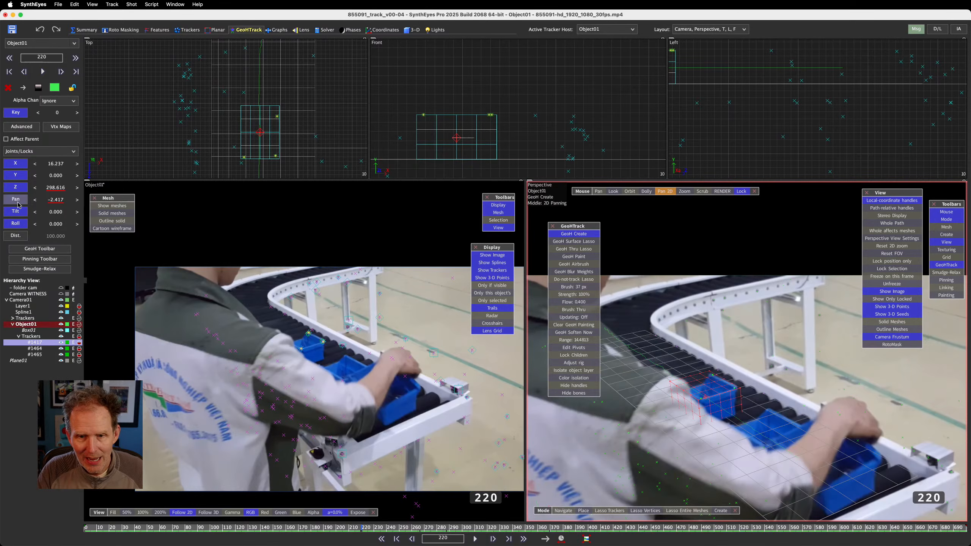
key(s)
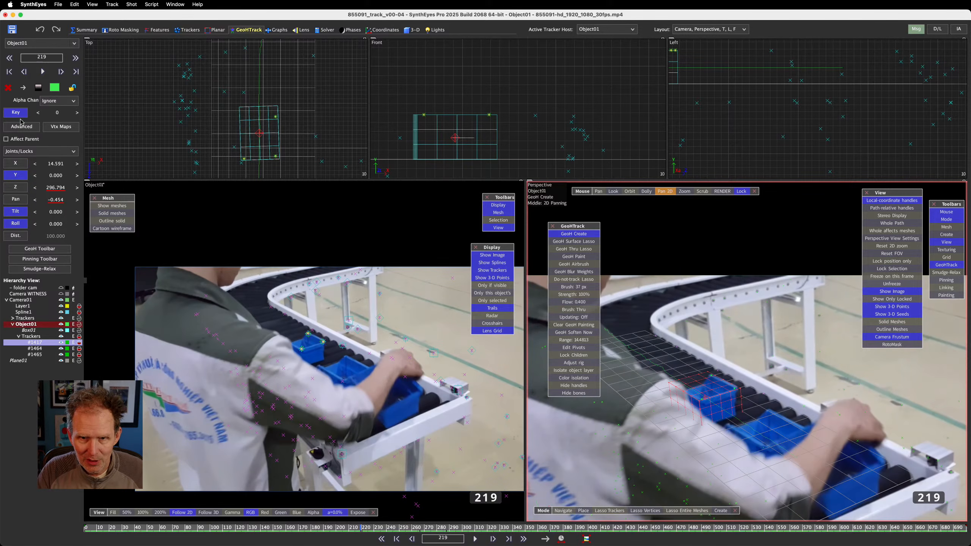
key(d)
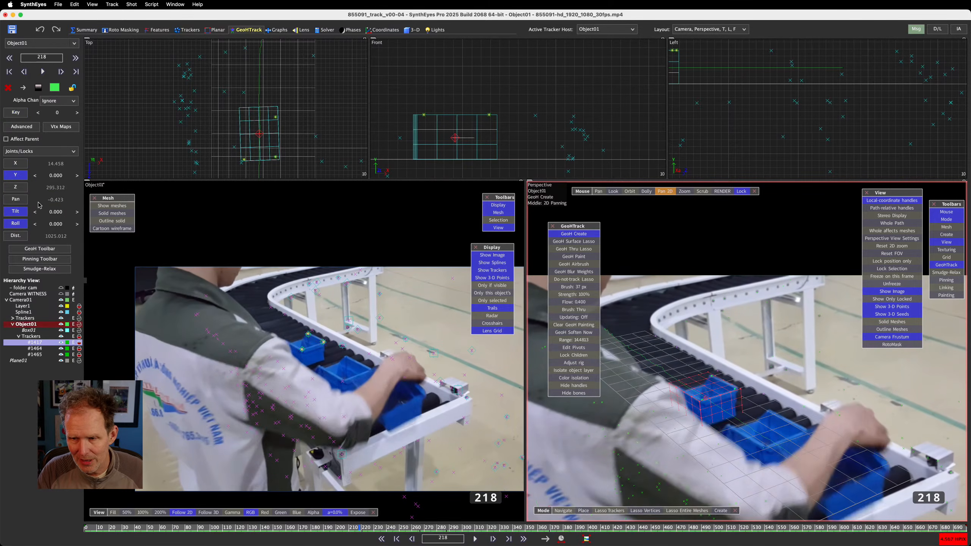
Examine Object01's joint locks and path forward through both occlusions from frame 218 to frame 447
key(d)
key(d)
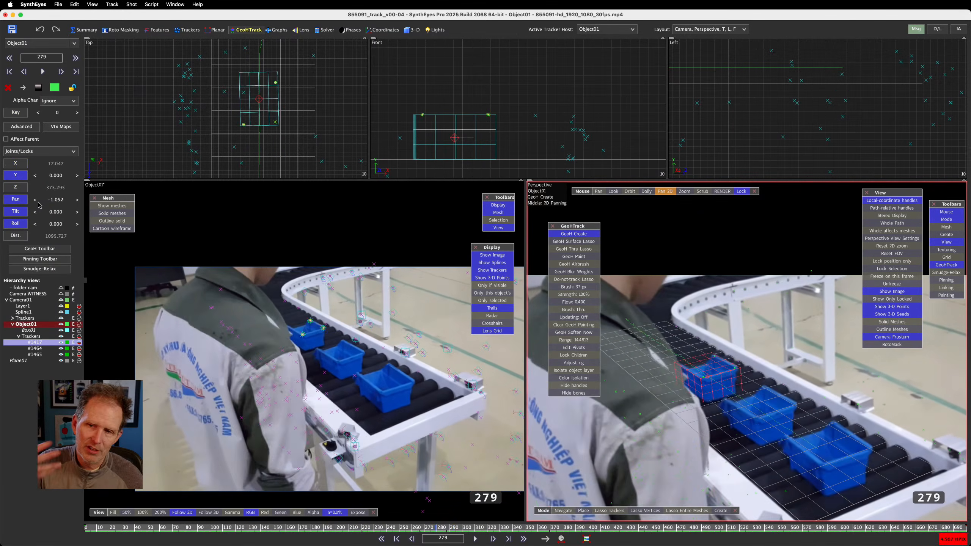
key(d)
key(d)
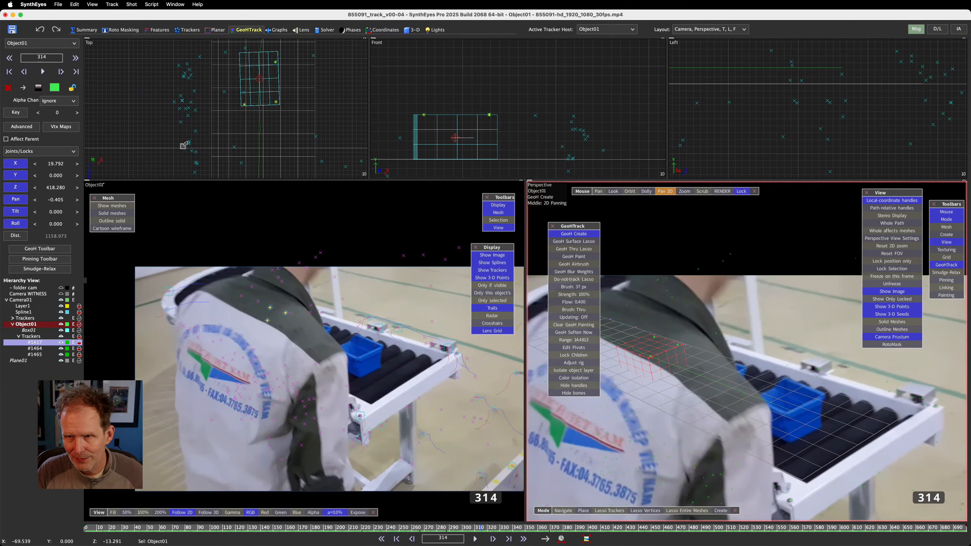
key(d)
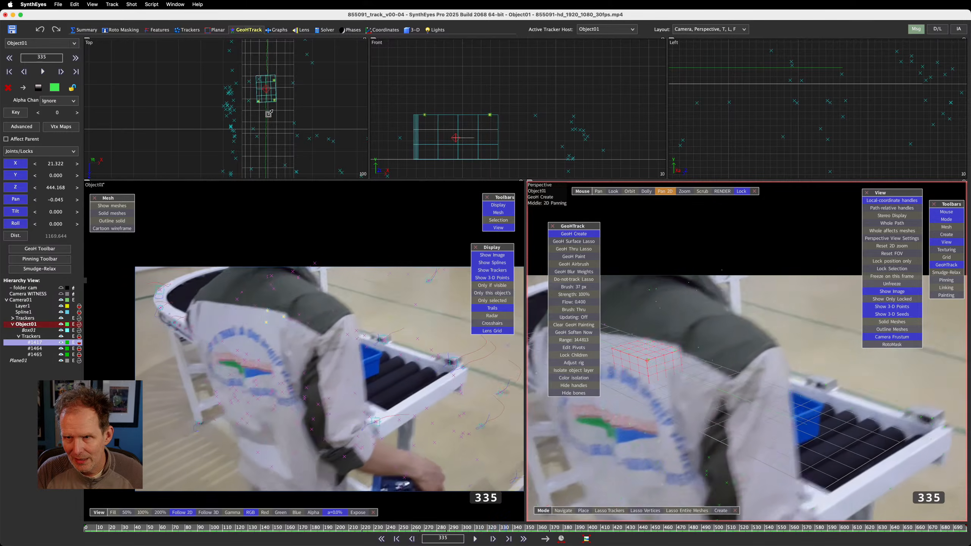
key(d)
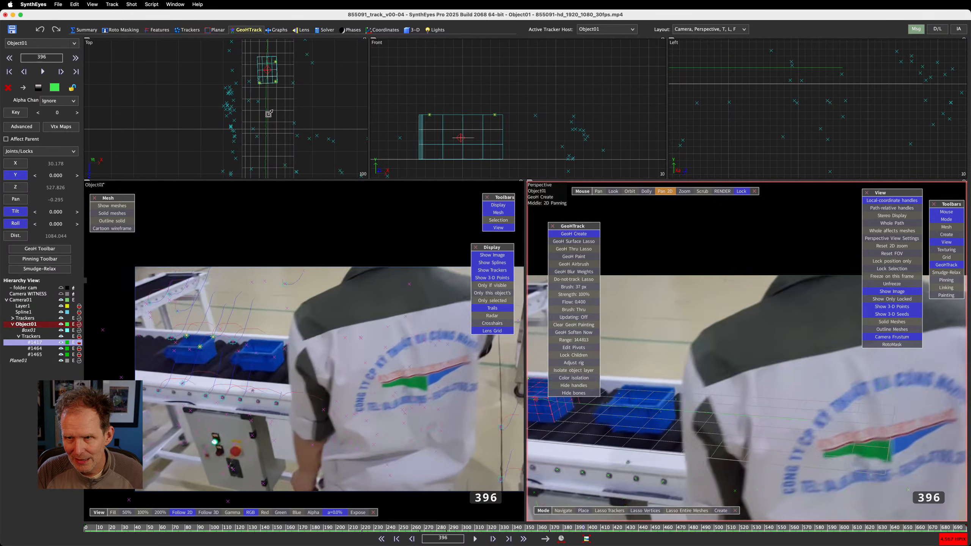
key(d)
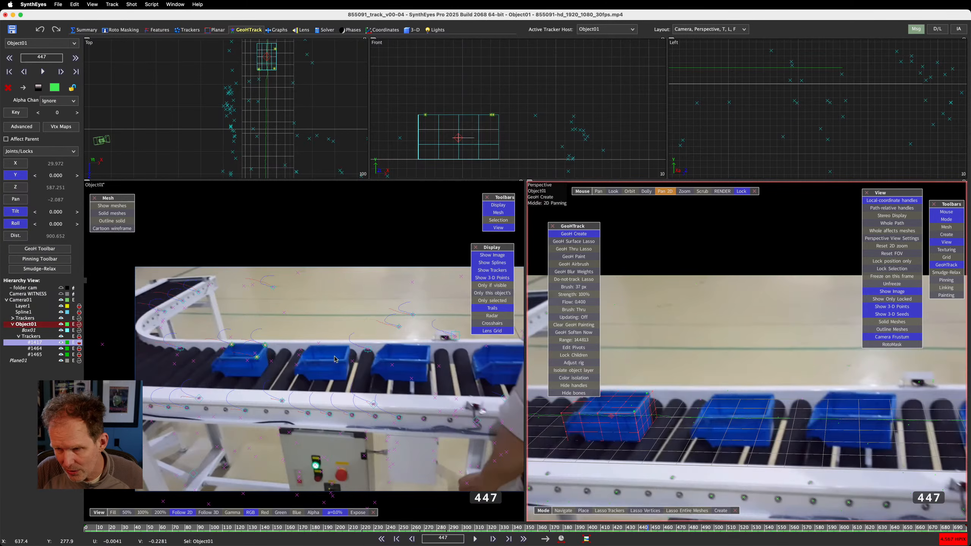
Fit the whole image in the perspective view, play the object track from frame 0 to frame 700, and go back to frame 74
key(s)
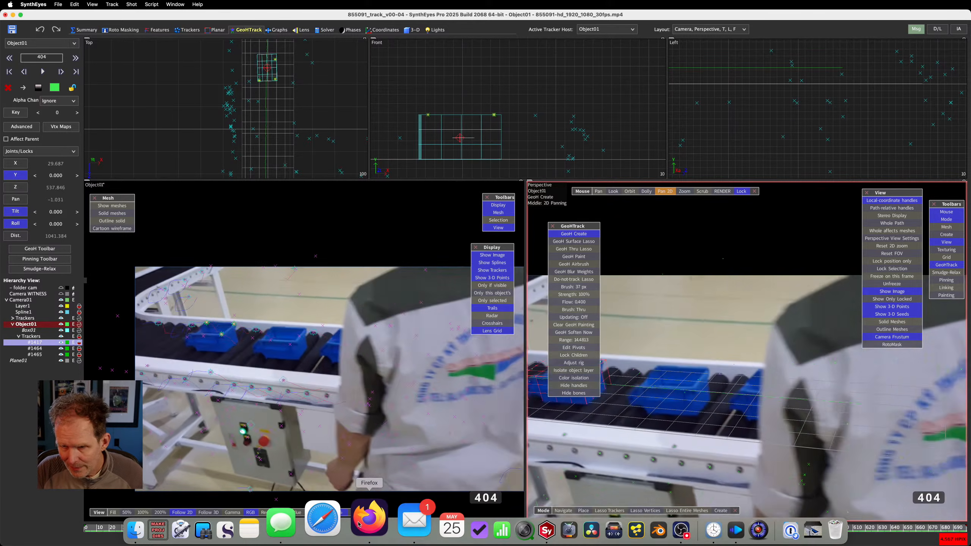
key(s)
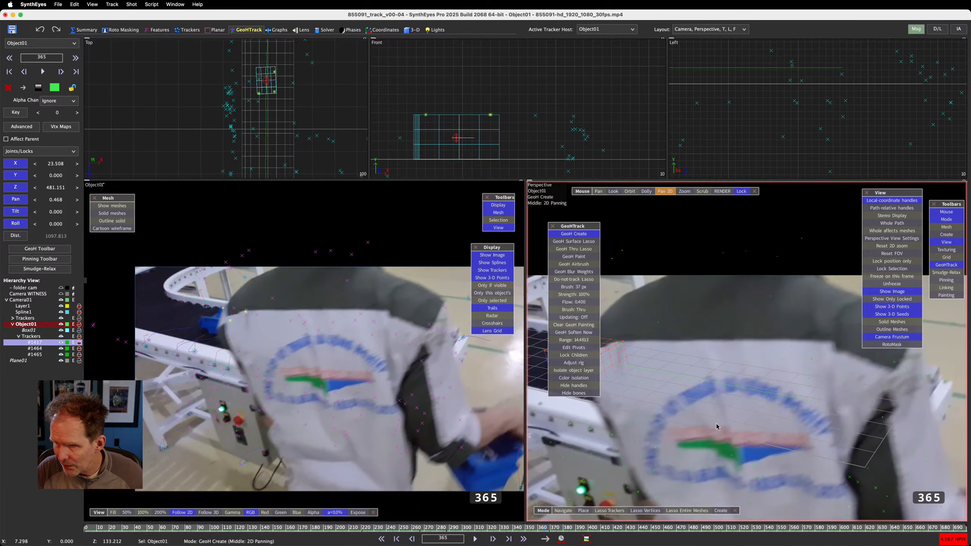
scroll(717, 426, down, 5)
middle_drag(716, 423, 749, 362)
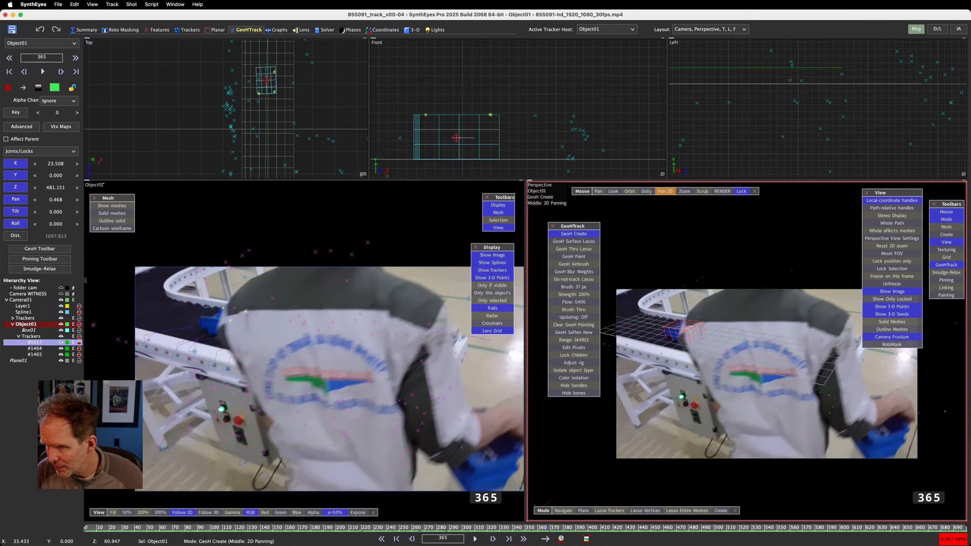
drag(125, 529, 26, 526)
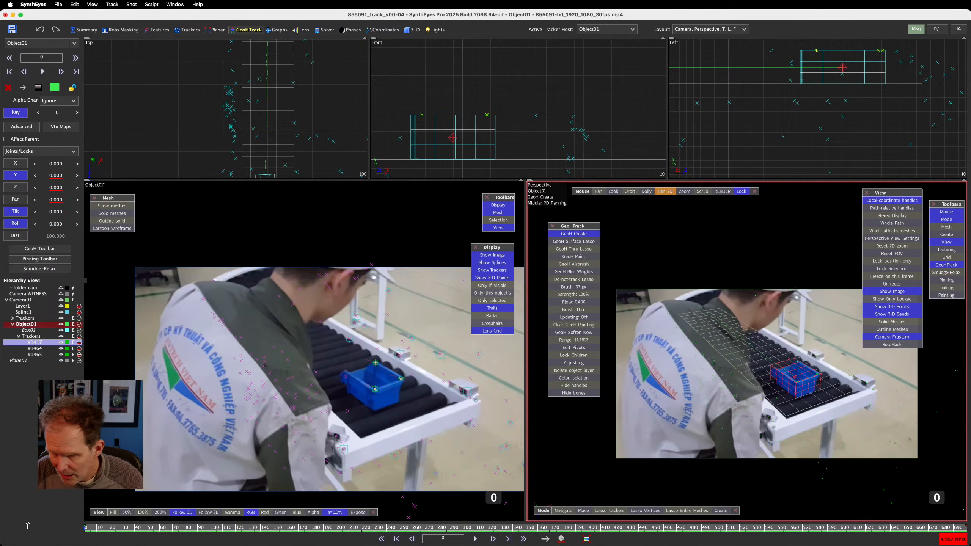
key(space)
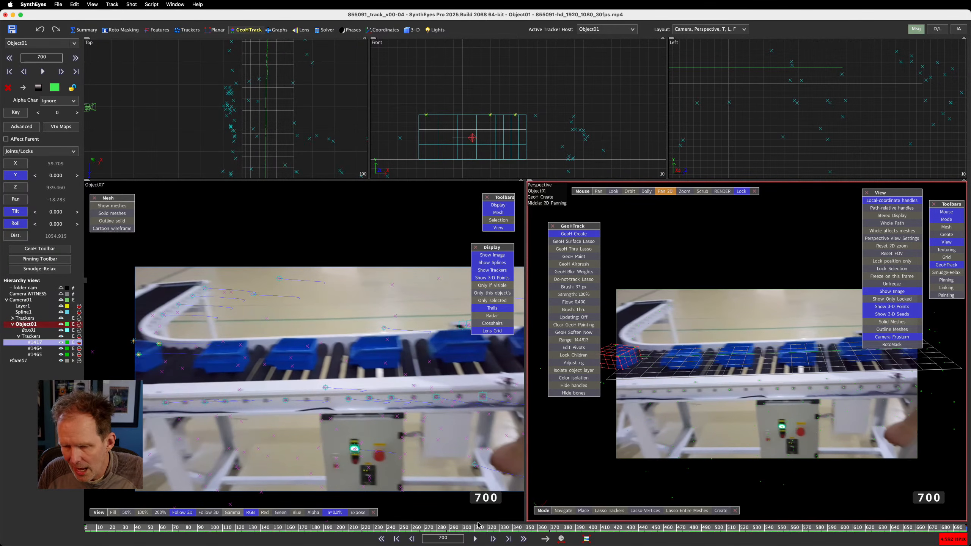
drag(474, 531, 178, 537)
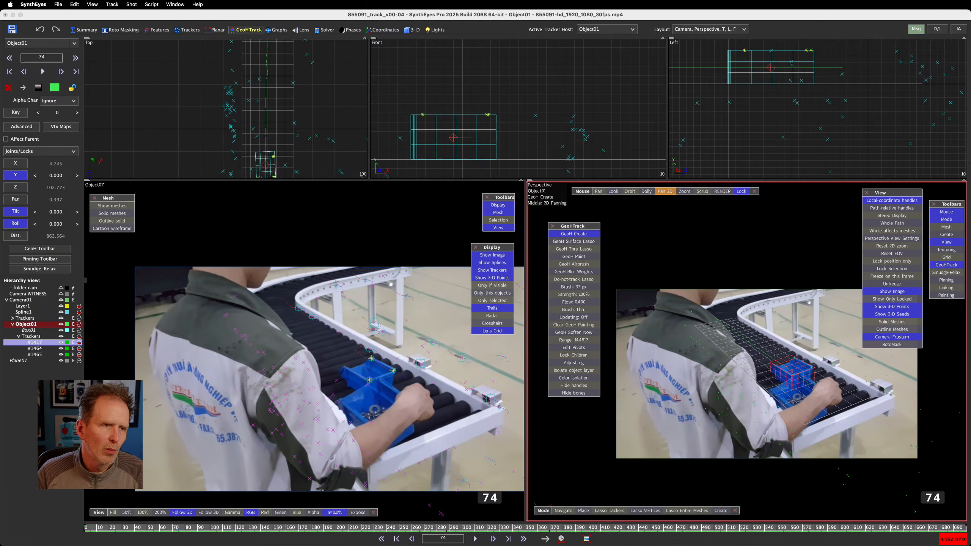
Switch to Finder and preview the Big Sky - USPS.mov example clip
key(super+Tab)
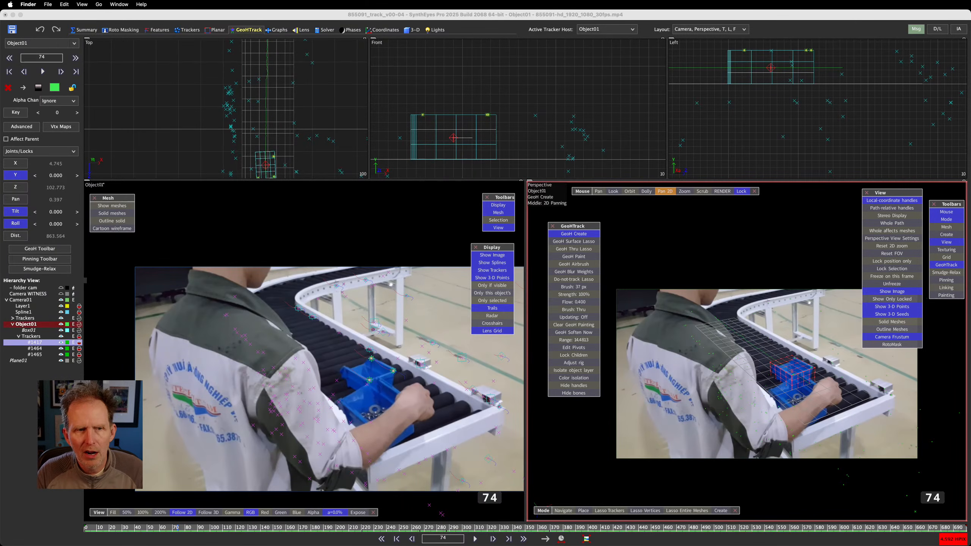
key(space)
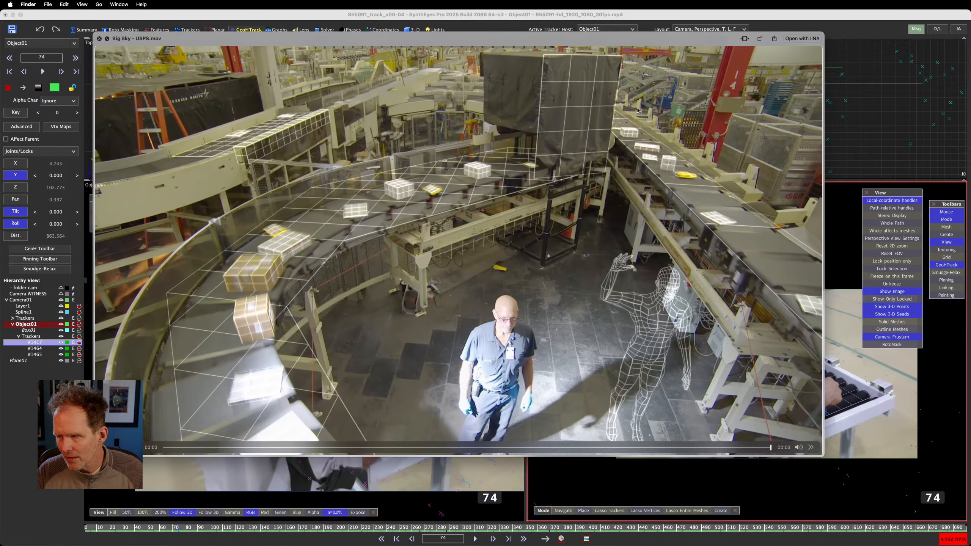
Replay the Big Sky - USPS.mov example clip in the Finder preview to examine its conveyor, package and person tracking
key(super+Tab)
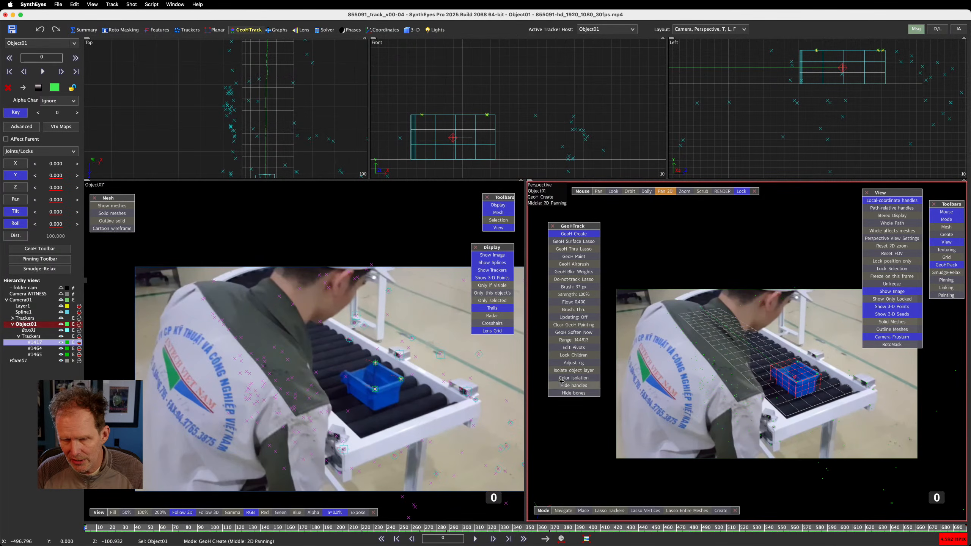
key(super+Tab)
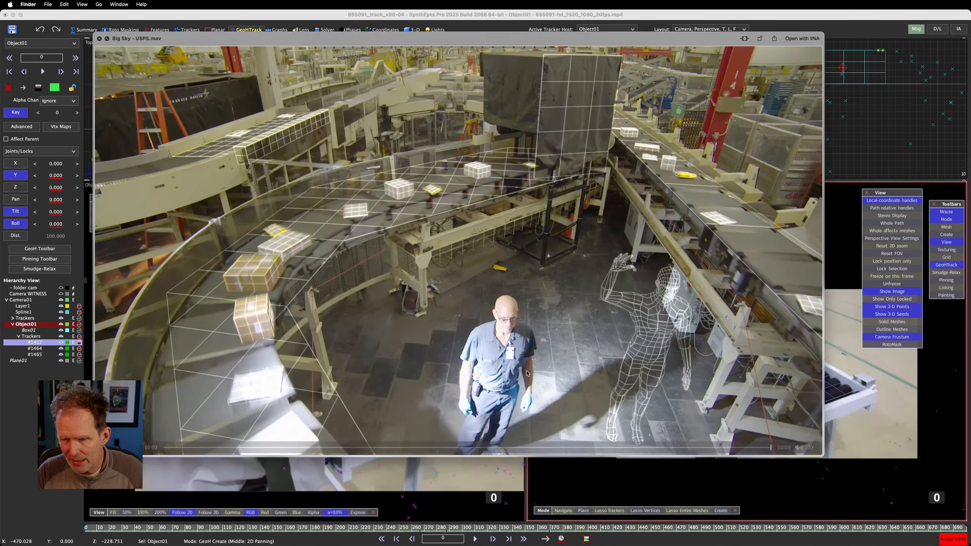
click(161, 449)
key(space)
key(space)
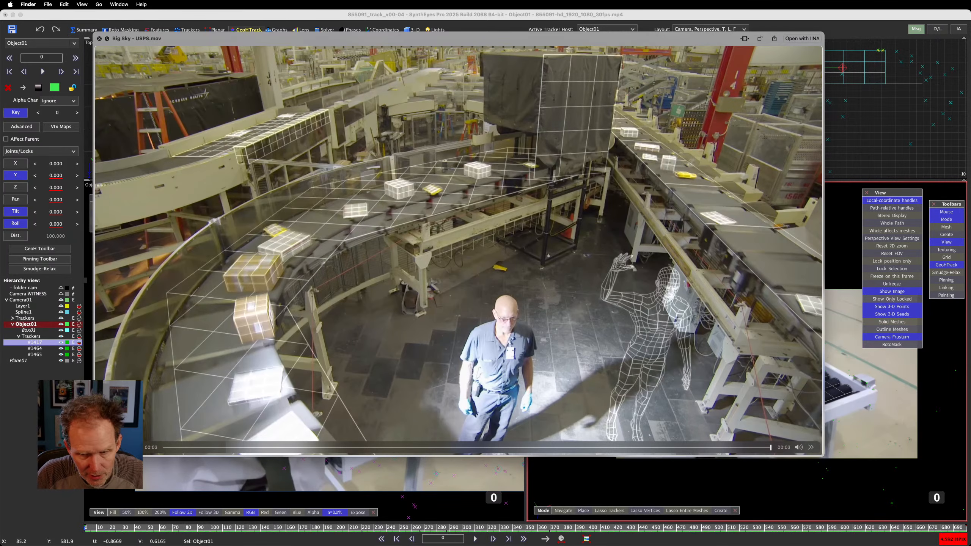
Switch back to SynthEyes and review Object01's track against the footage, stopping playback at frame 305 and scrubbing on to frame 437
drag(126, 528, 224, 542)
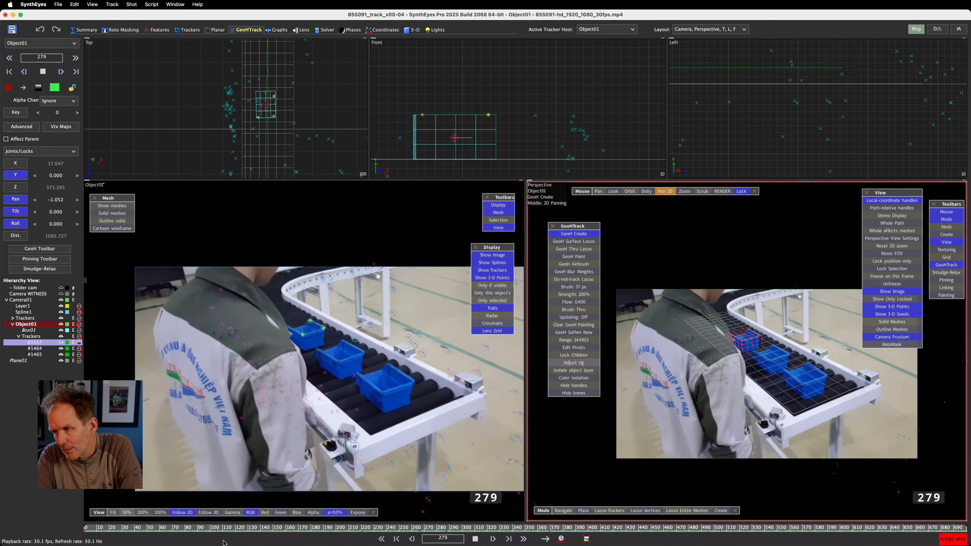
key(space)
scroll(705, 399, up, 5)
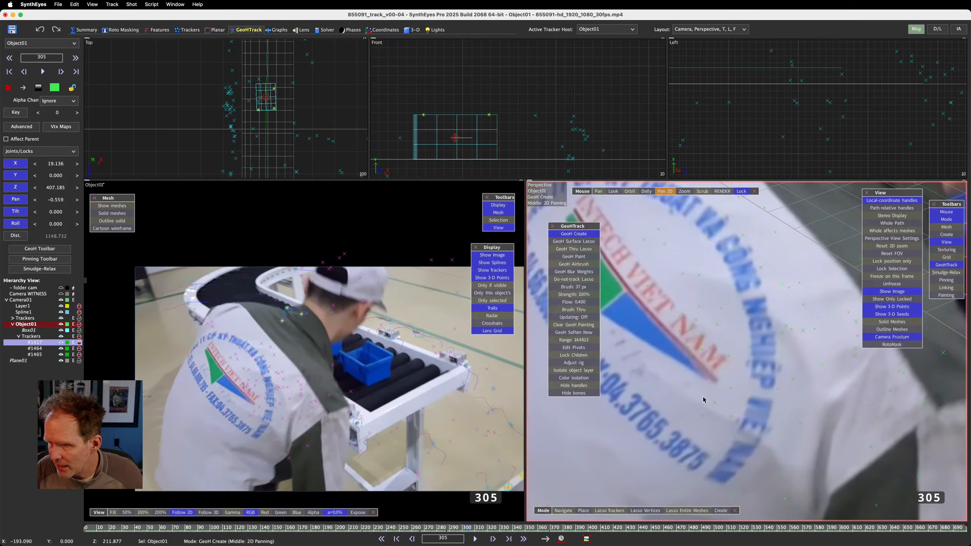
scroll(705, 399, down, 3)
middle_drag(736, 364, 724, 375)
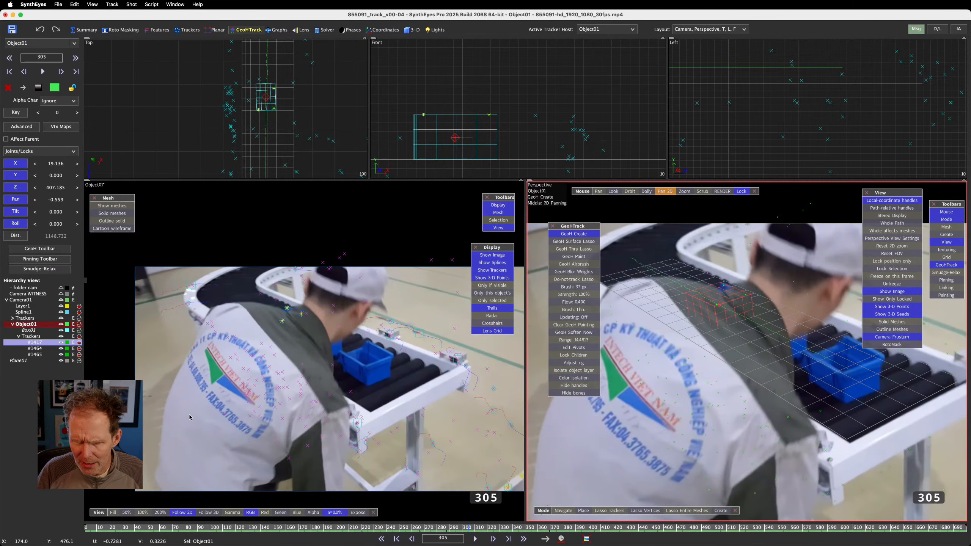
drag(99, 528, 635, 545)
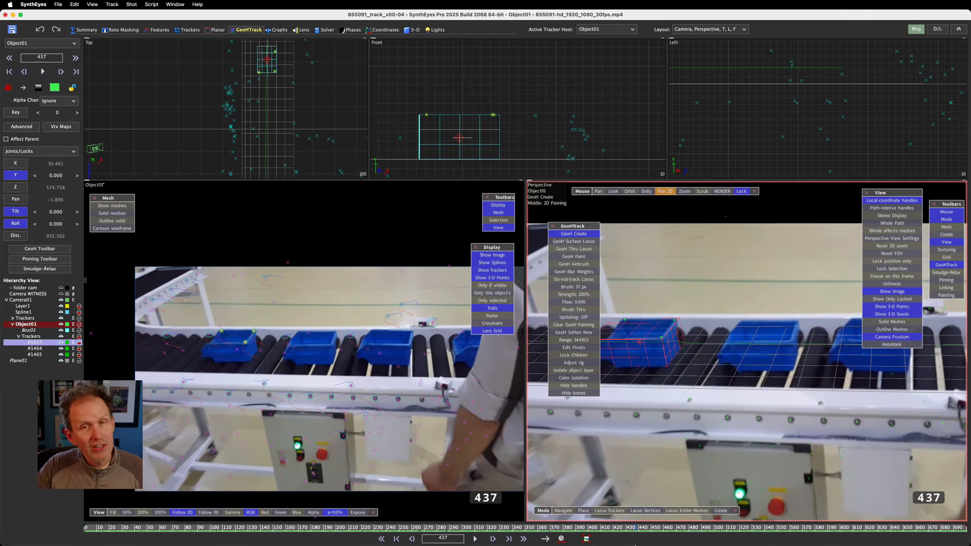